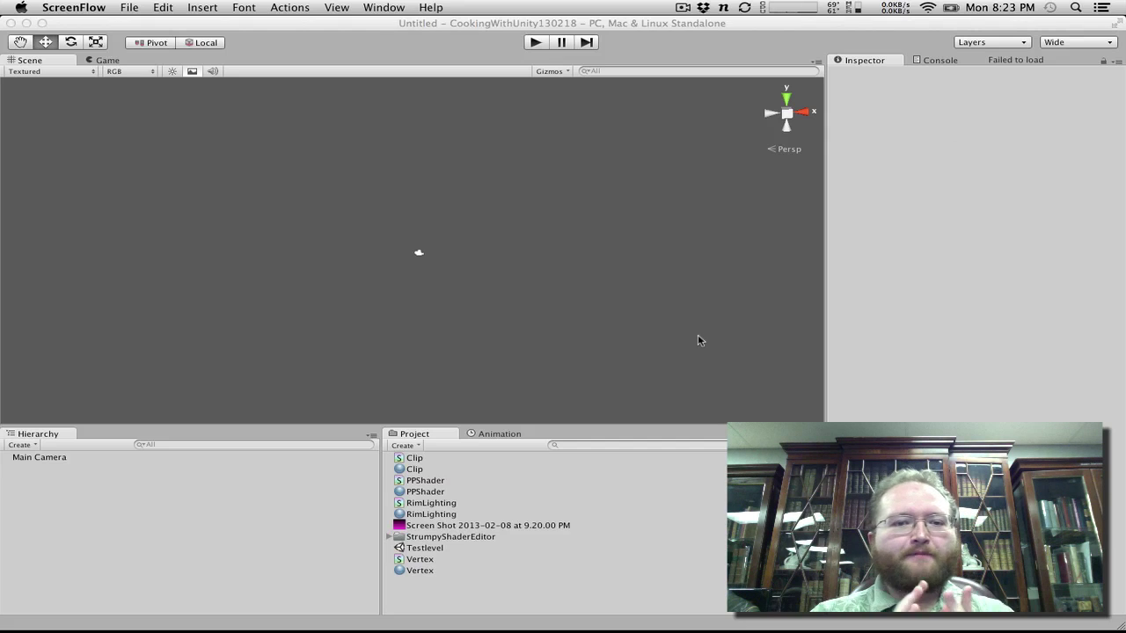
# Open the Testlevel scene, run it in play mode to preview the sphere's shader, and stop playback
pyautogui.doubleClick(425, 548)
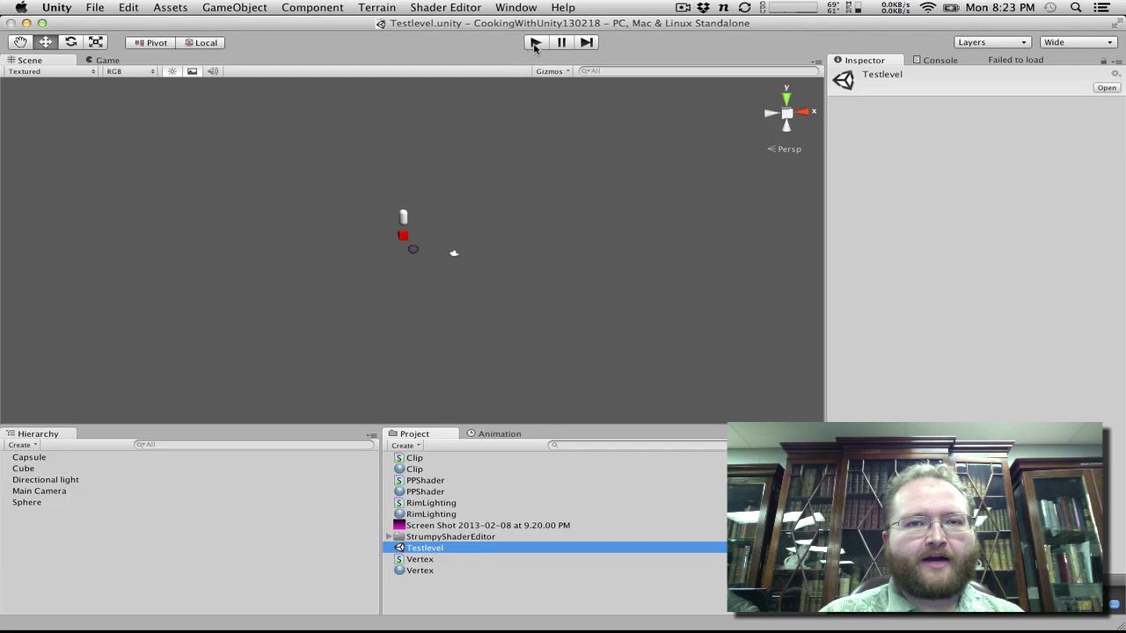
pyautogui.click(533, 42)
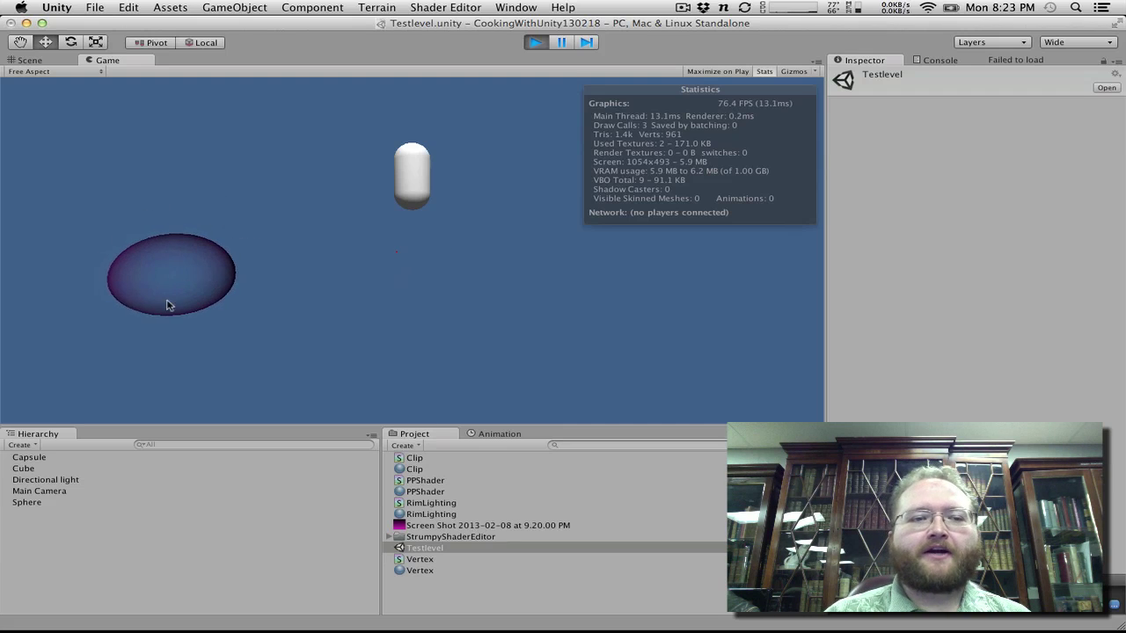
pyautogui.click(534, 42)
# Examine the pixel, lighting and vertex graphs in the Strumpy Shader Editor, close it, and briefly play the scene
pyautogui.click(446, 7)
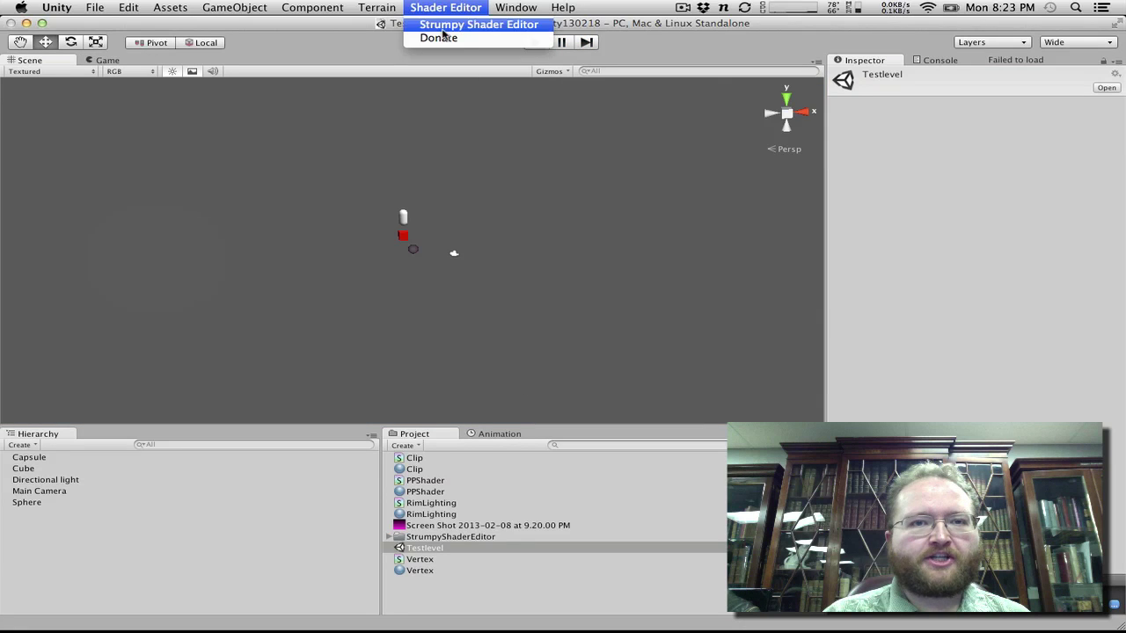
pyautogui.click(453, 37)
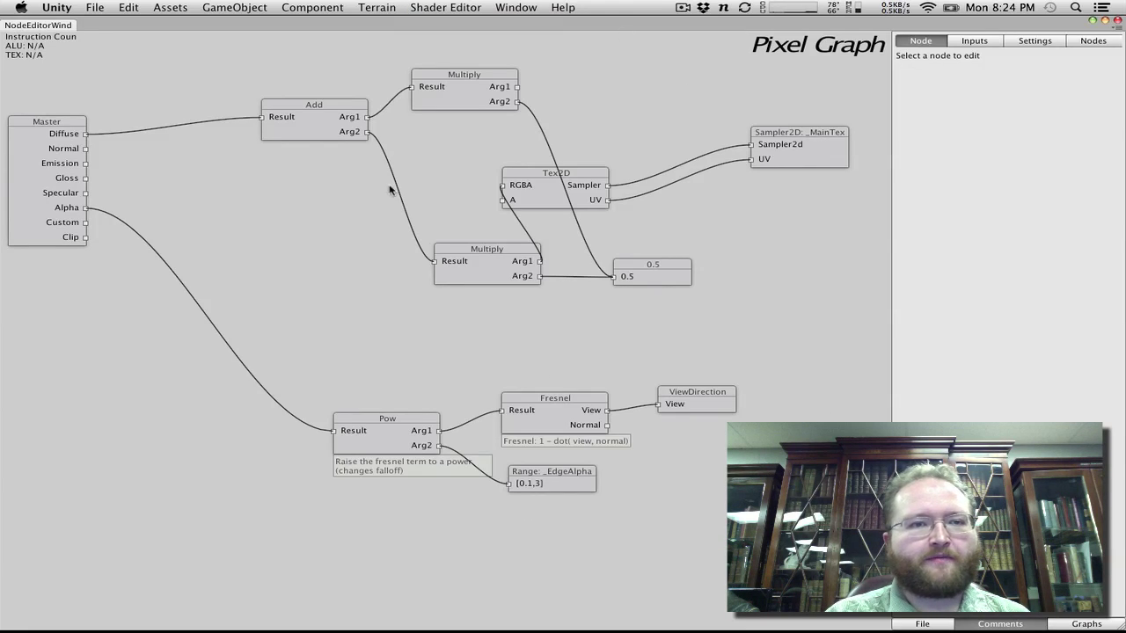
pyautogui.moveTo(849, 510); pyautogui.dragTo(296, 86)
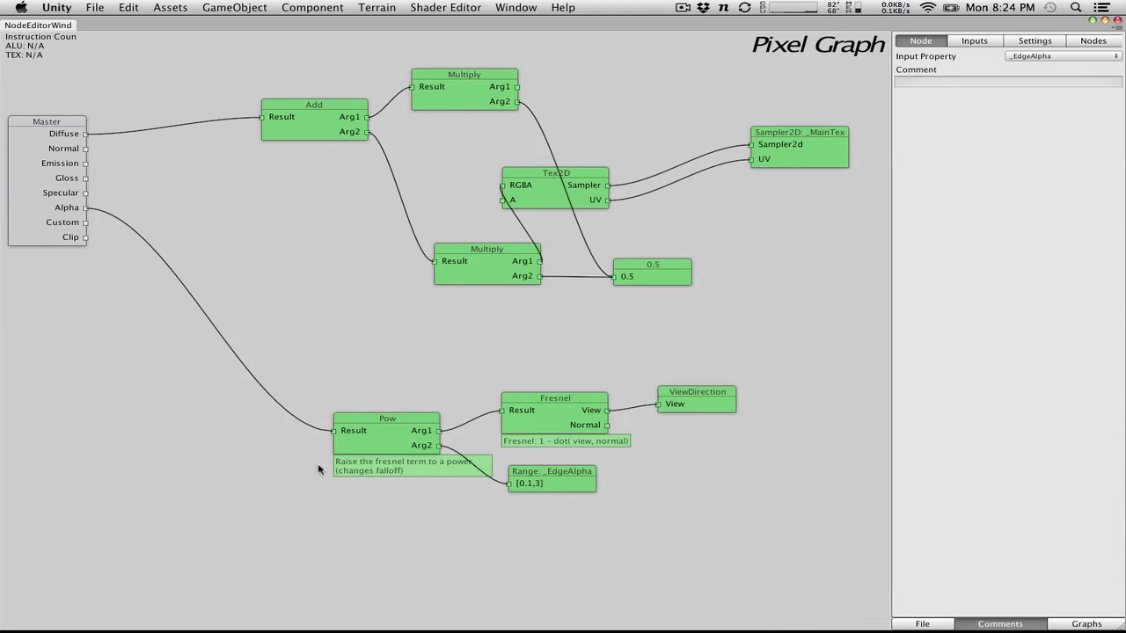
pyautogui.click(317, 463)
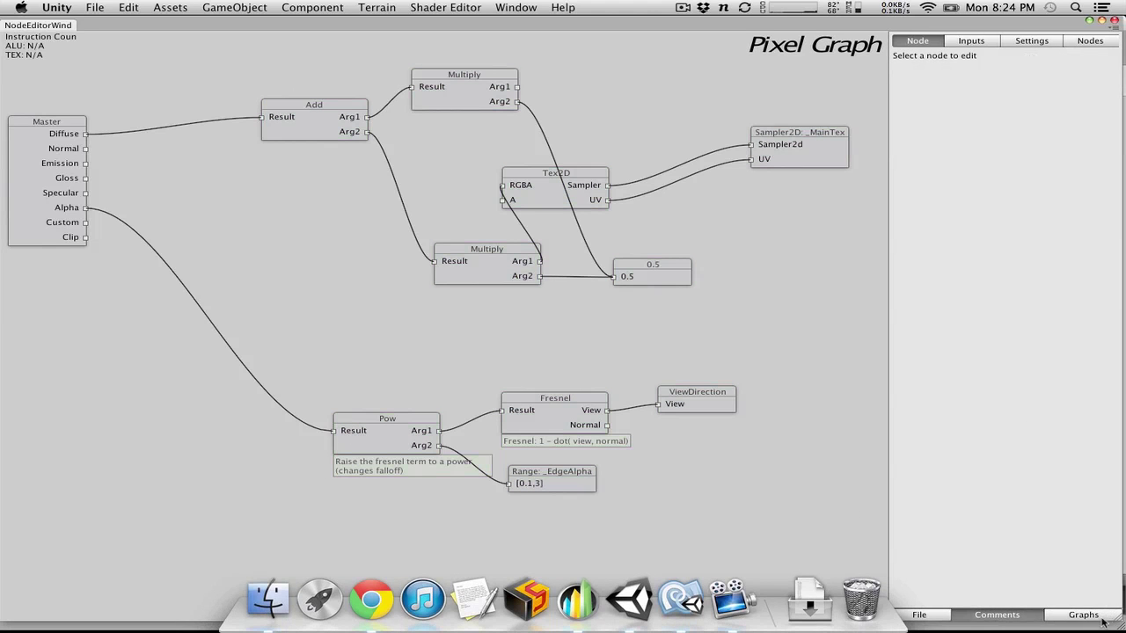
pyautogui.click(1108, 617)
pyautogui.click(1084, 607)
pyautogui.click(1082, 614)
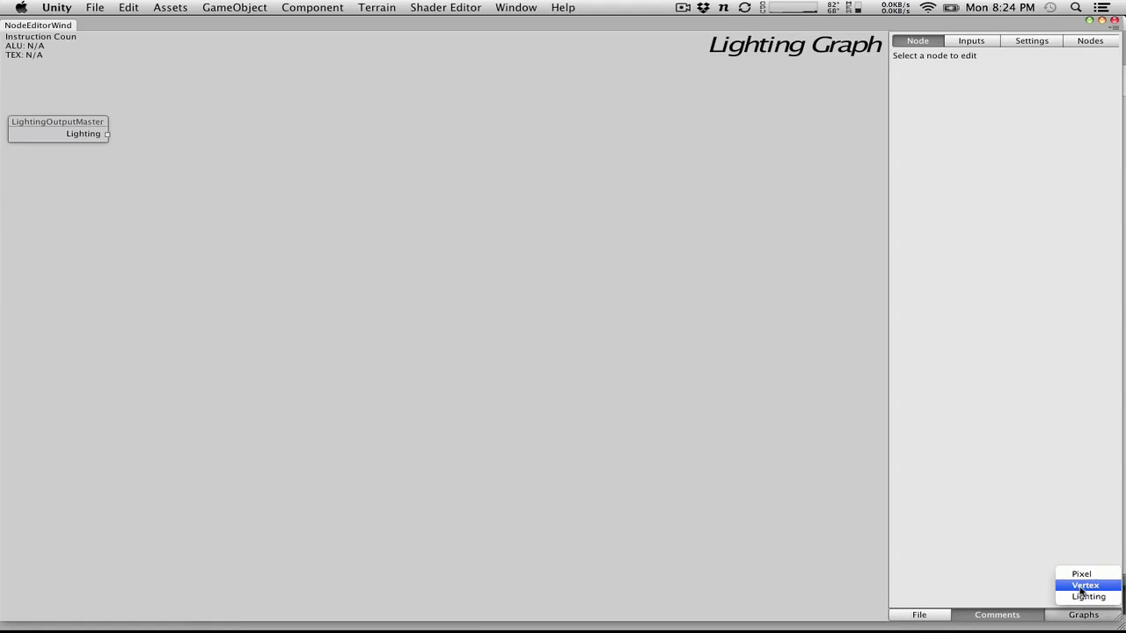
pyautogui.click(1080, 584)
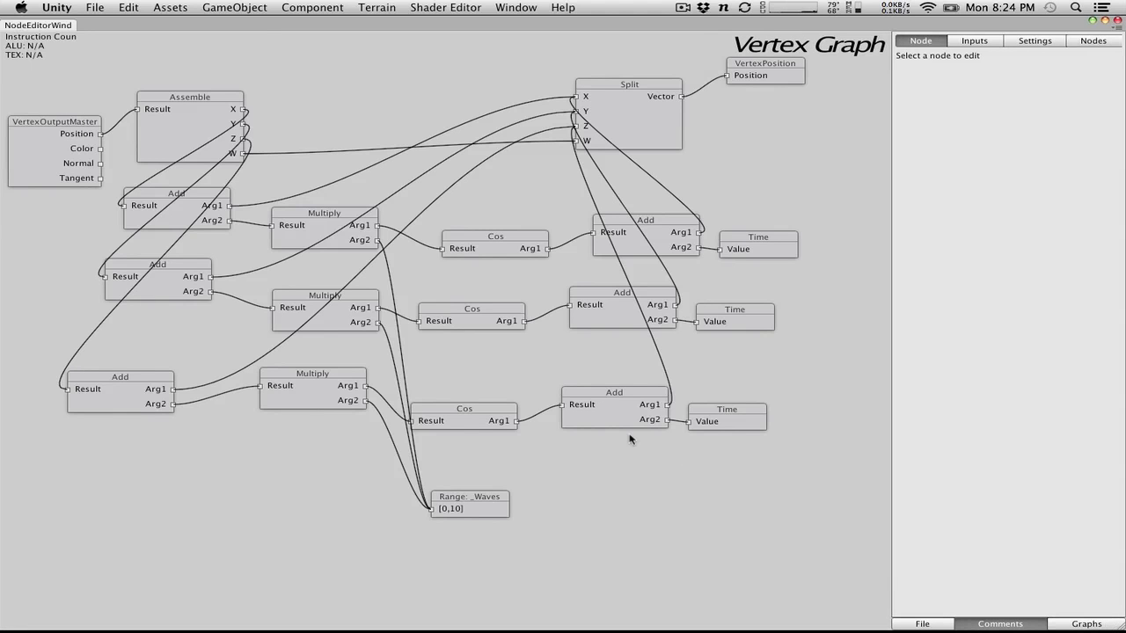
pyautogui.click(1118, 22)
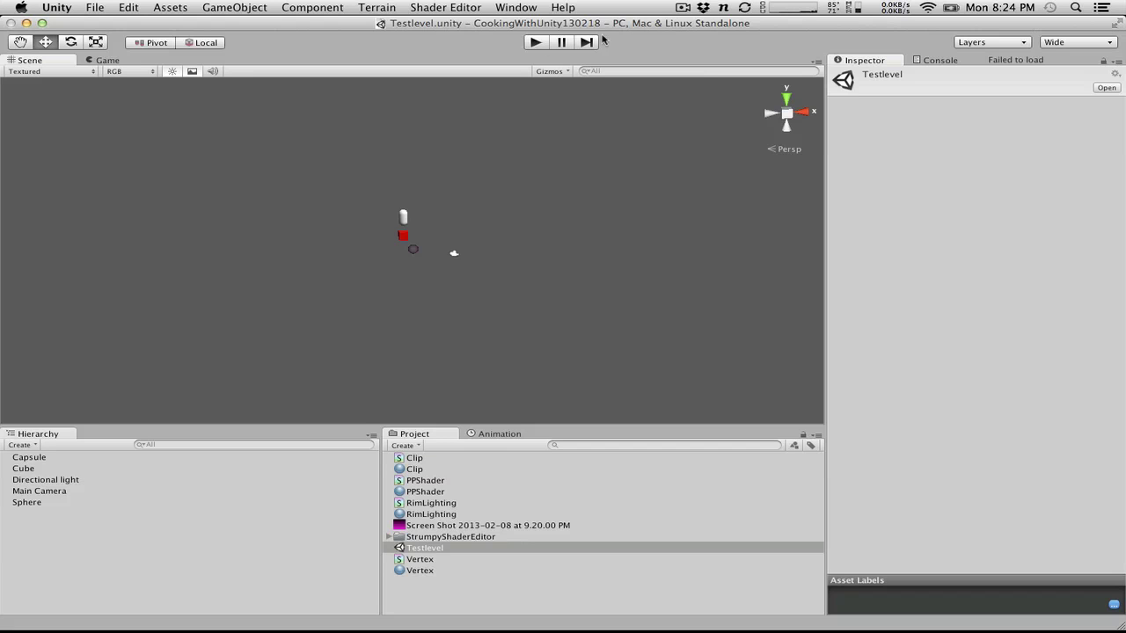
pyautogui.click(534, 43)
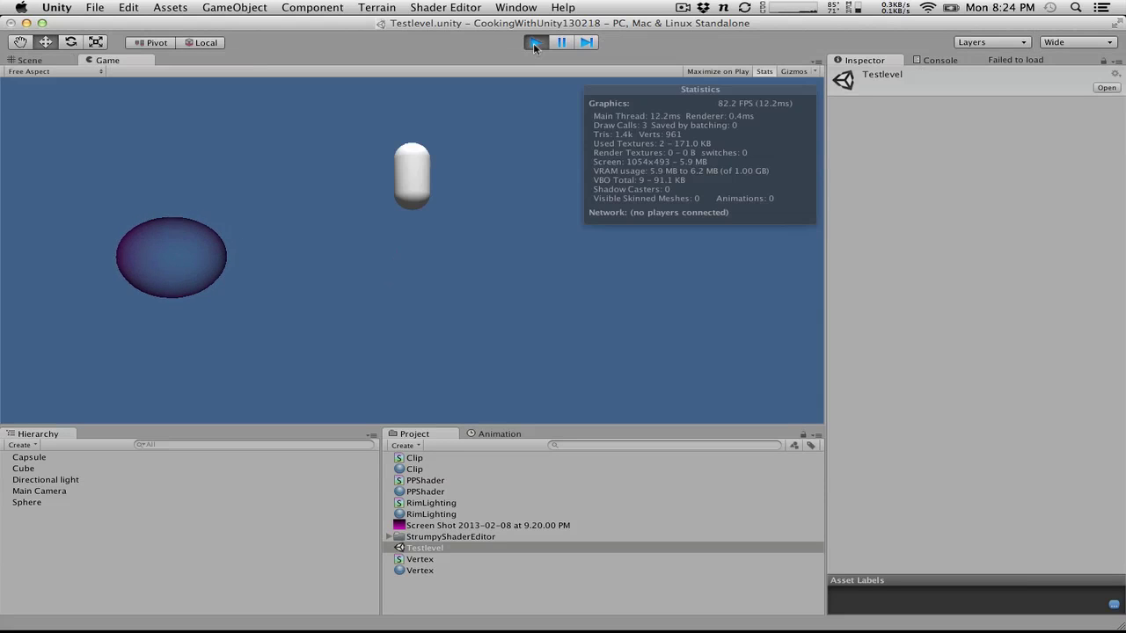
pyautogui.click(534, 43)
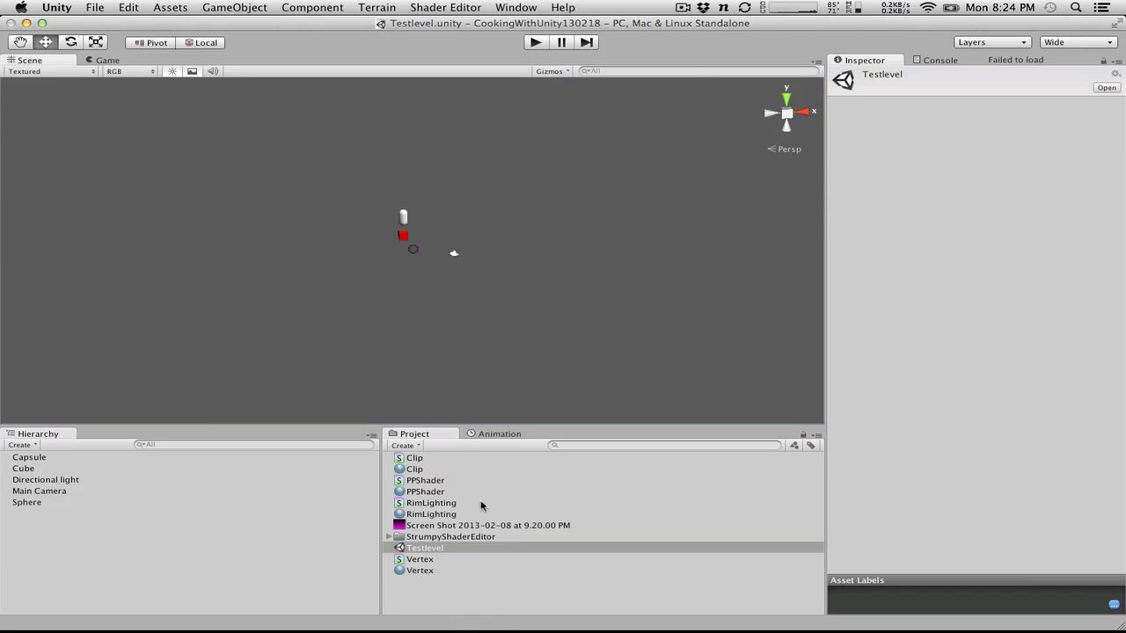
# Reopen the Strumpy Shader Editor and set the shader name to PushyPixels/Bubble
pyautogui.click(517, 7)
pyautogui.click(448, 35)
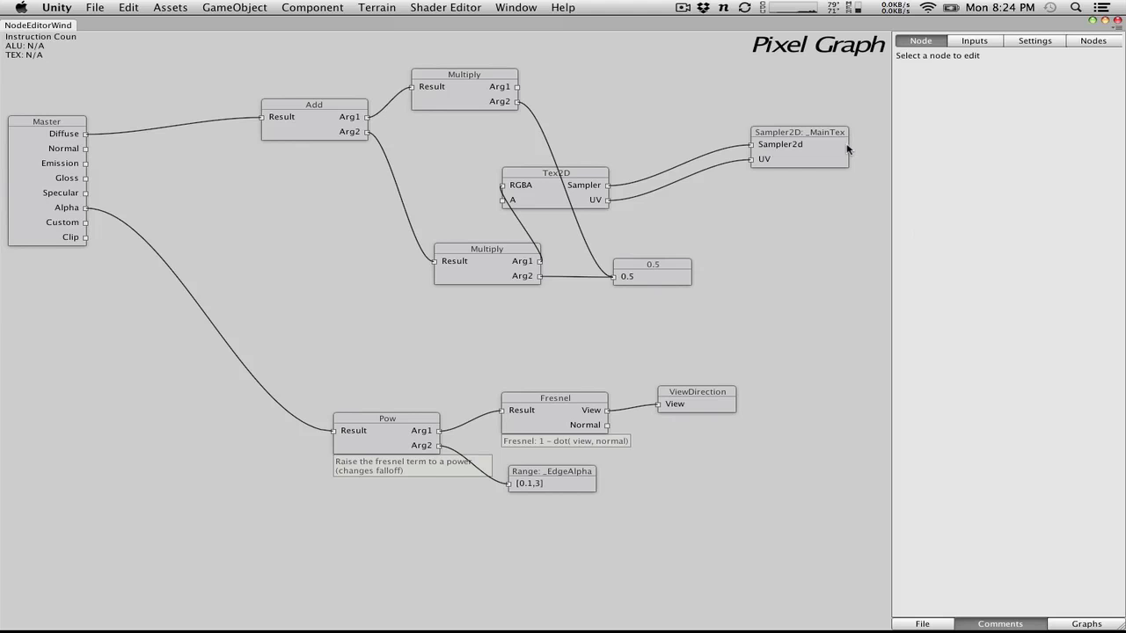
pyautogui.click(1045, 42)
pyautogui.moveTo(1101, 57); pyautogui.dragTo(1062, 57)
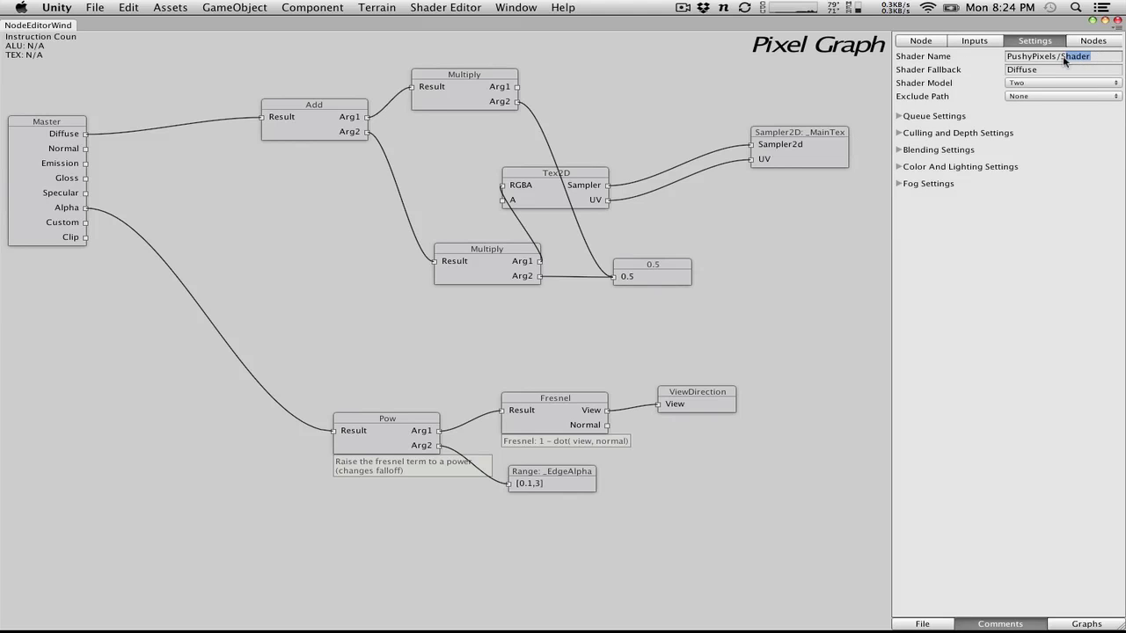
pyautogui.write('Sbble')
# Save the shader graph as Bubble.sgraph in the Graphs folder
pyautogui.click(923, 624)
pyautogui.click(954, 599)
pyautogui.click(921, 627)
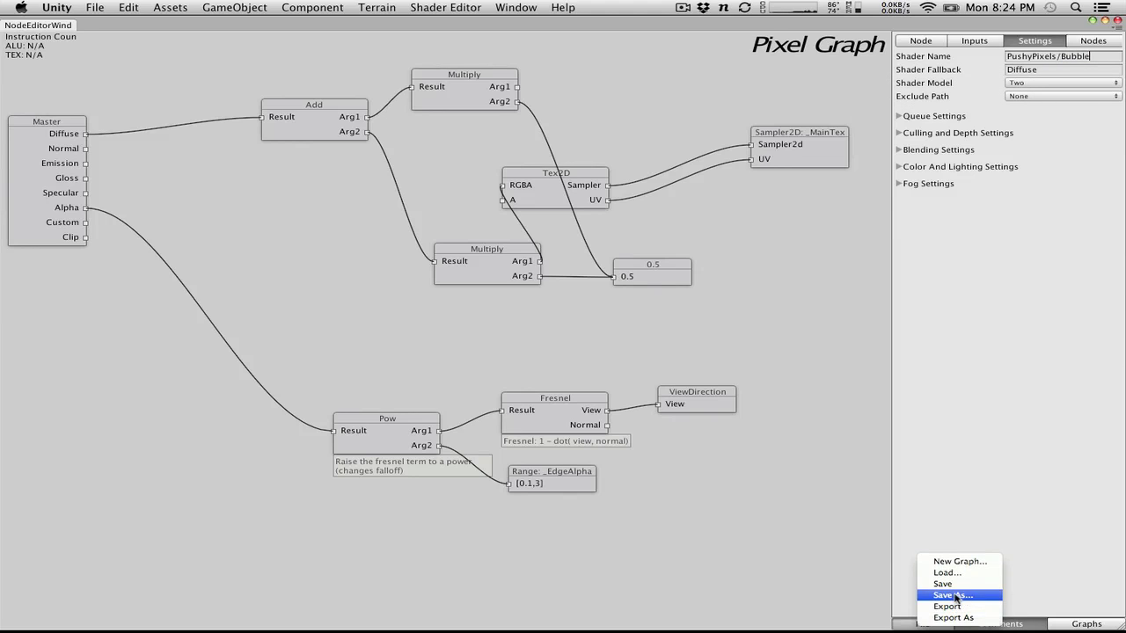
pyautogui.click(955, 595)
pyautogui.write('Bu')
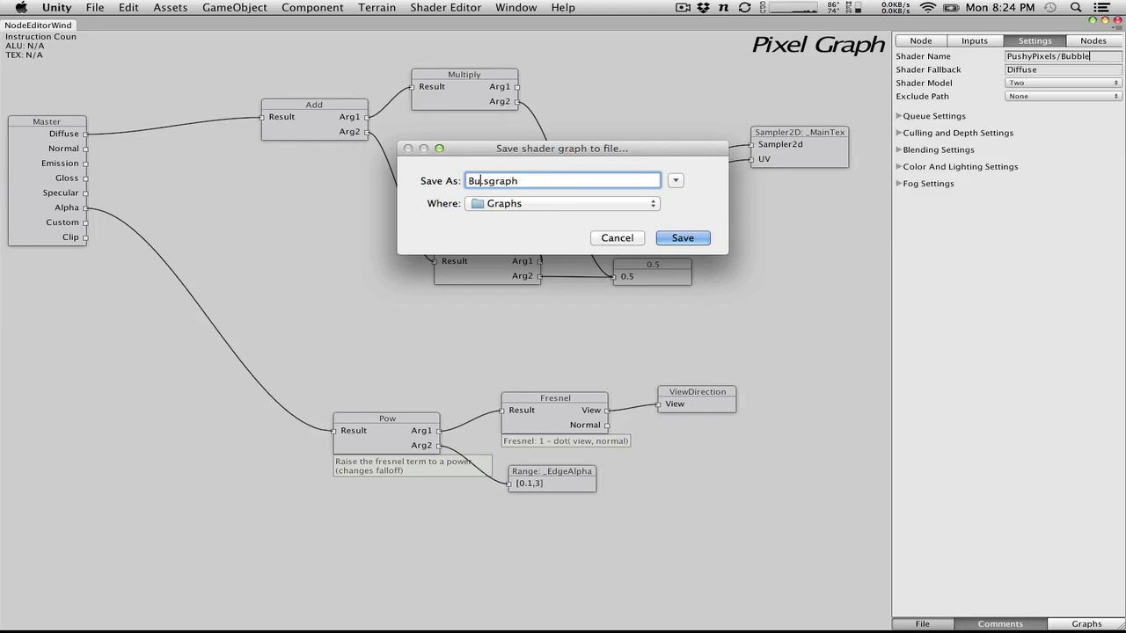
pyautogui.write('bble')
pyautogui.click(695, 238)
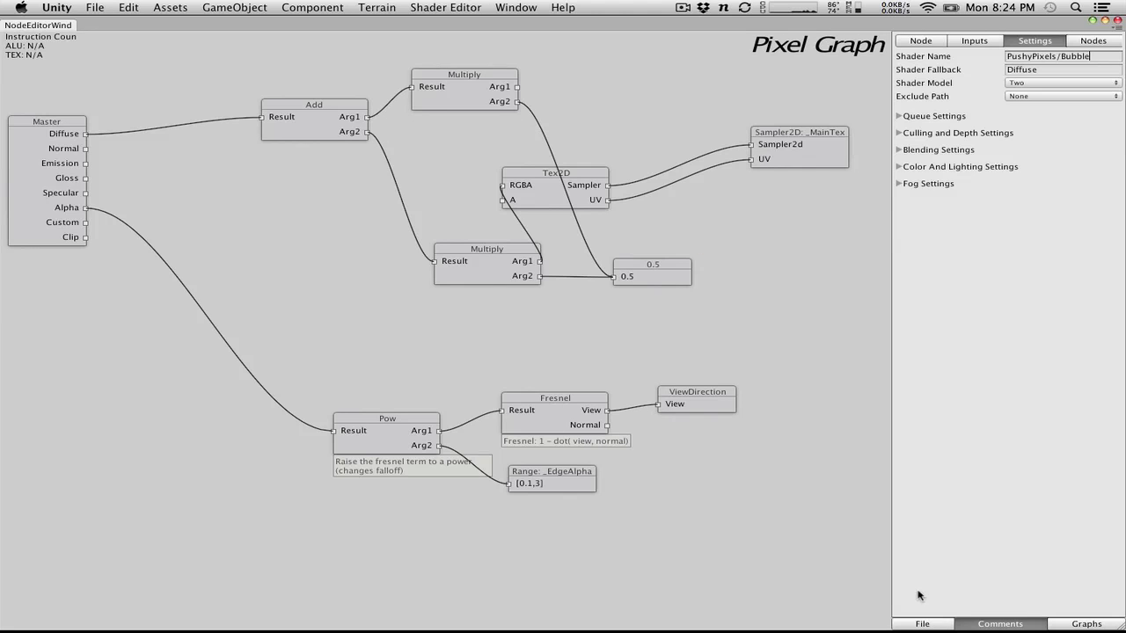
# Export the shader as Bubble.shader to the Assets folder and minimize the shader editor window
pyautogui.click(922, 623)
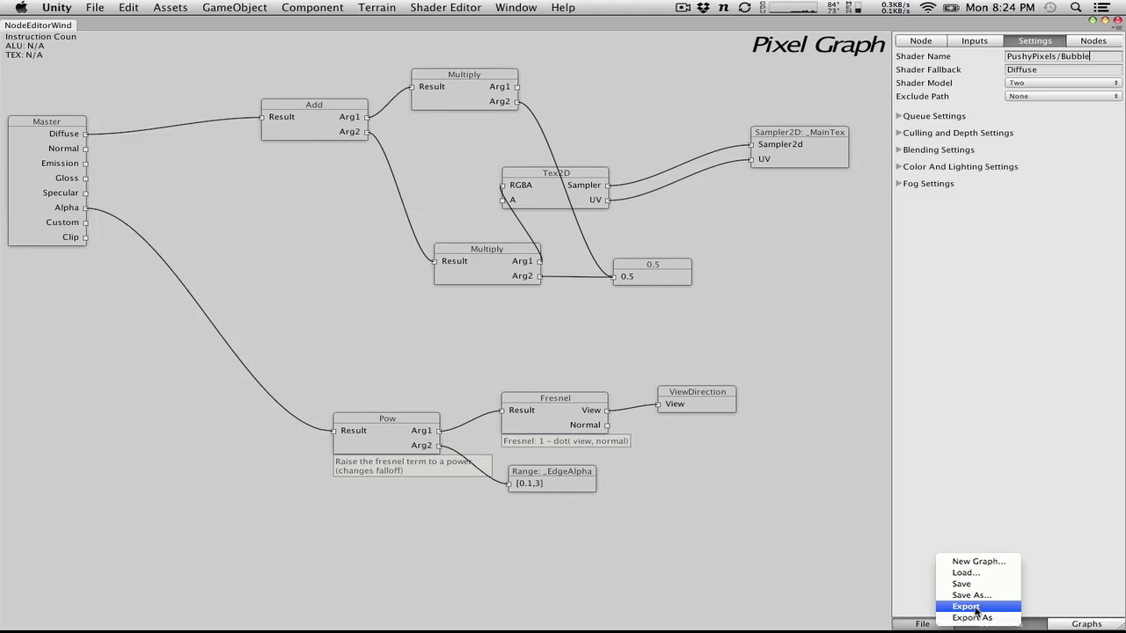
pyautogui.click(967, 617)
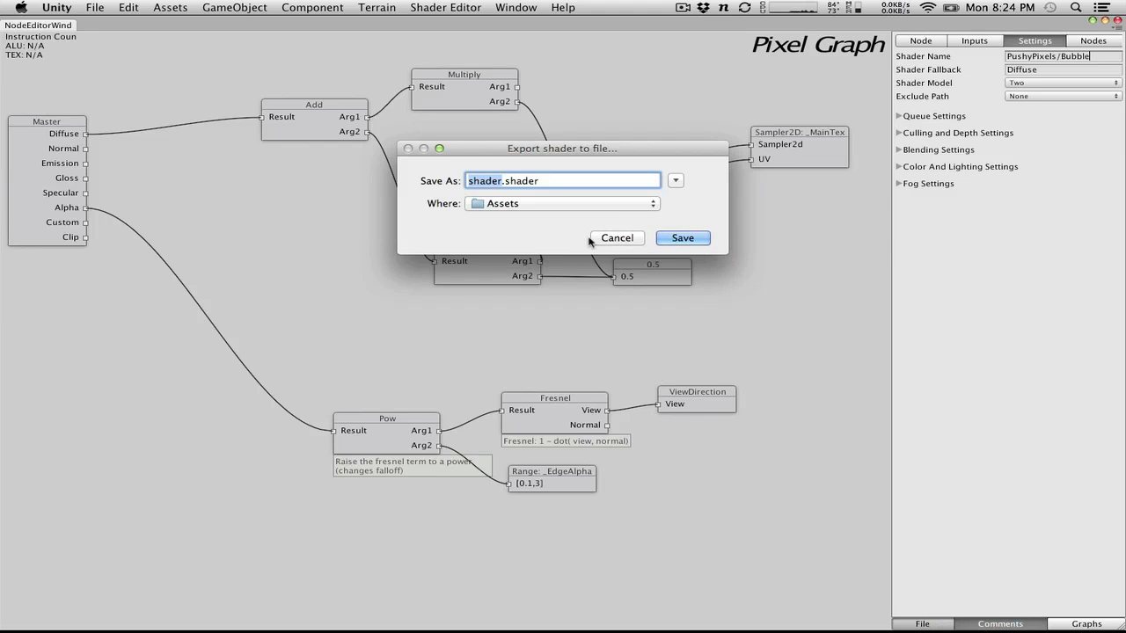
pyautogui.write('Bubble')
pyautogui.click(686, 239)
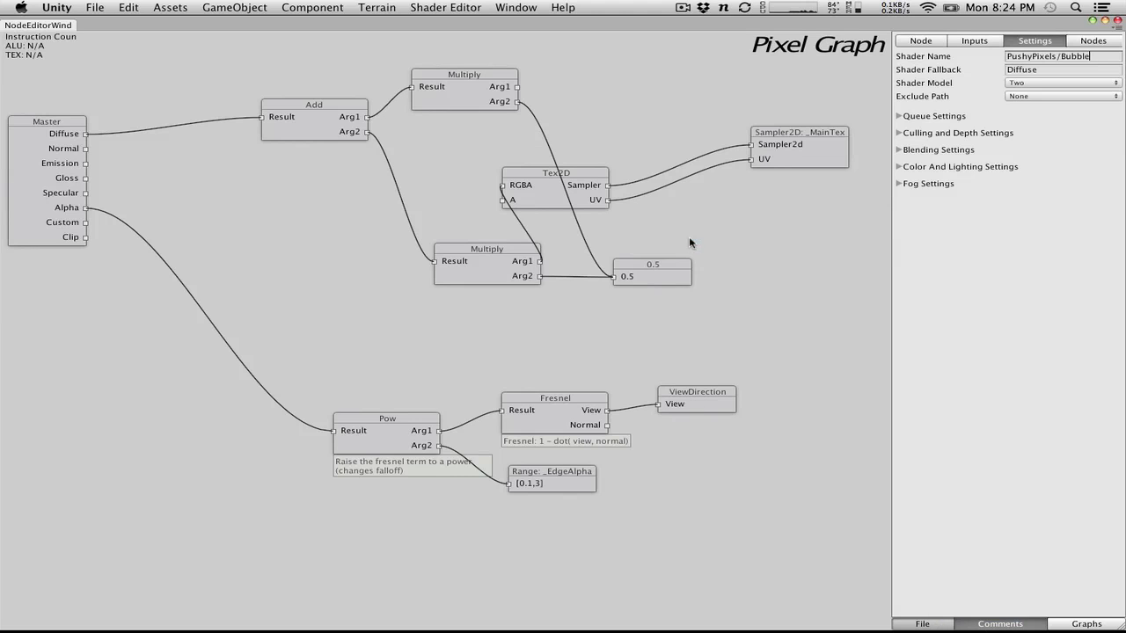
pyautogui.click(1105, 20)
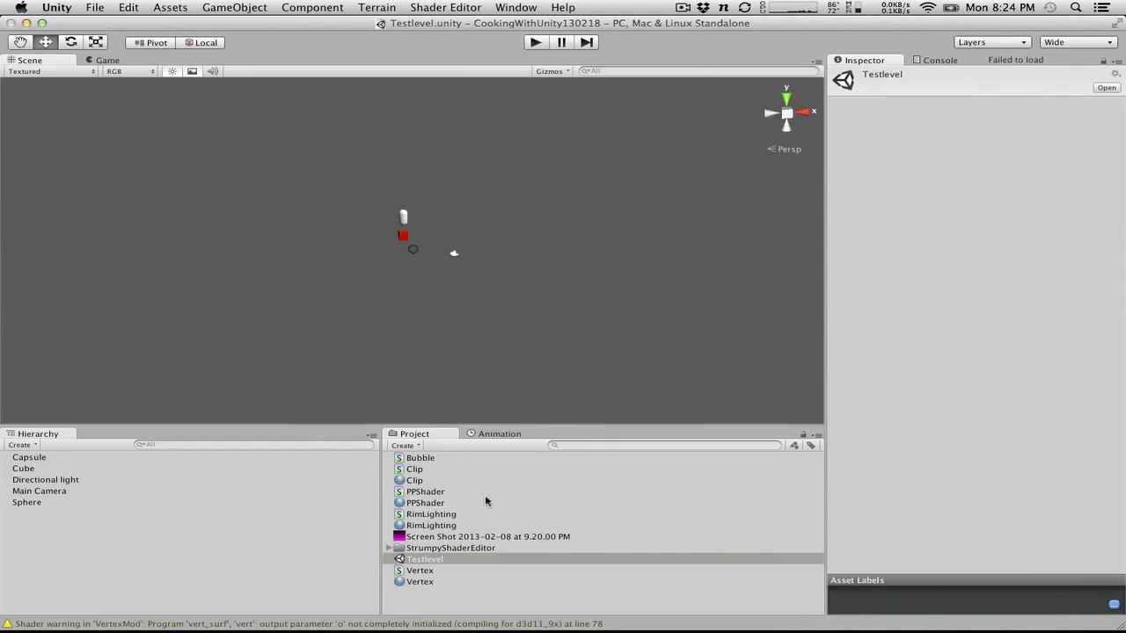
# Delete the PPShader.shader asset from the project, keeping the material of the same name
pyautogui.click(437, 493)
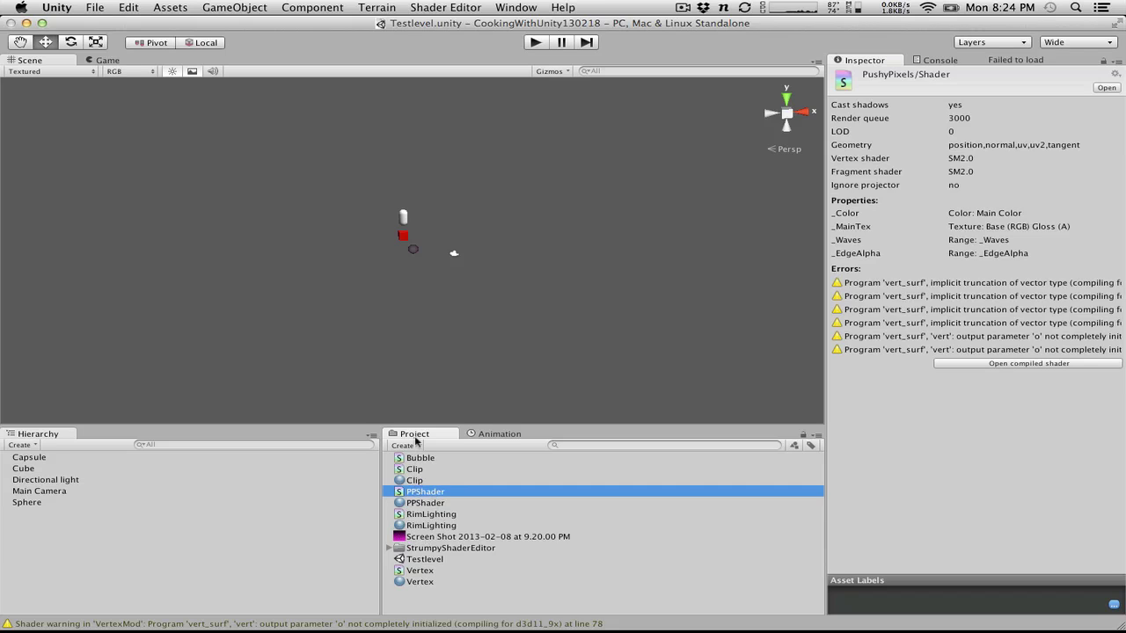
pyautogui.click(427, 493)
pyautogui.press('Escape')
pyautogui.rightClick(403, 493)
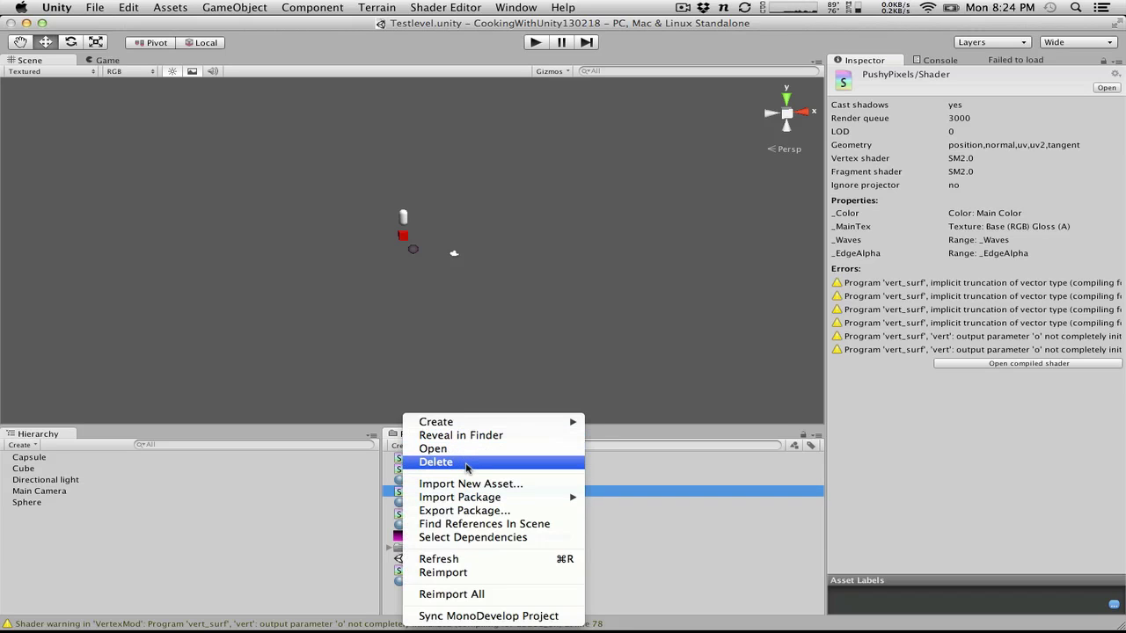
pyautogui.click(466, 464)
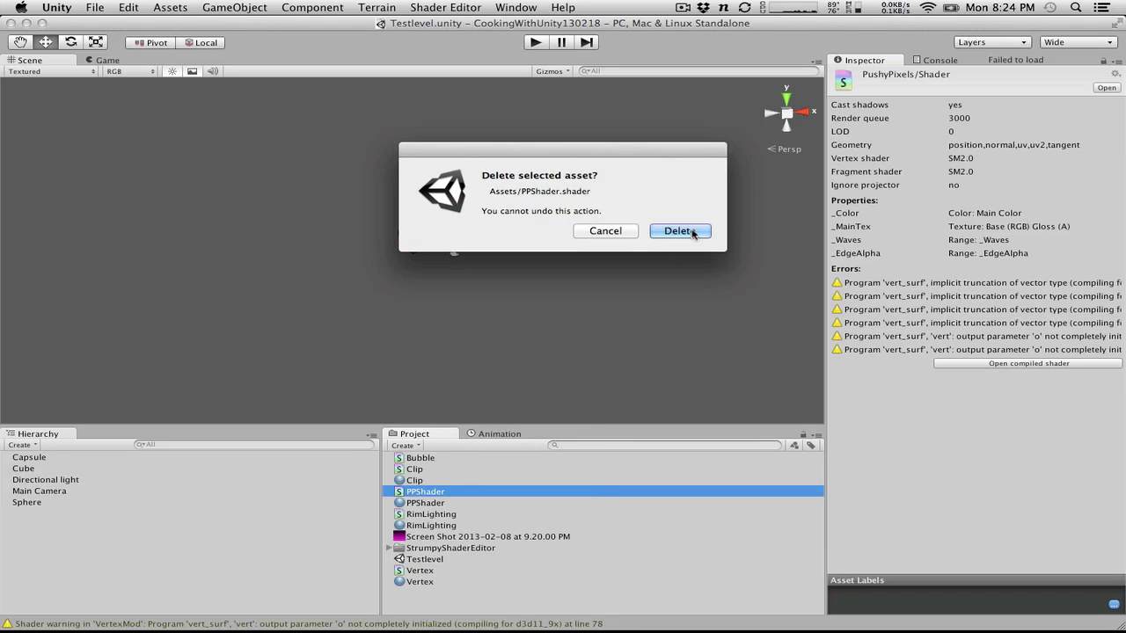
pyautogui.click(692, 233)
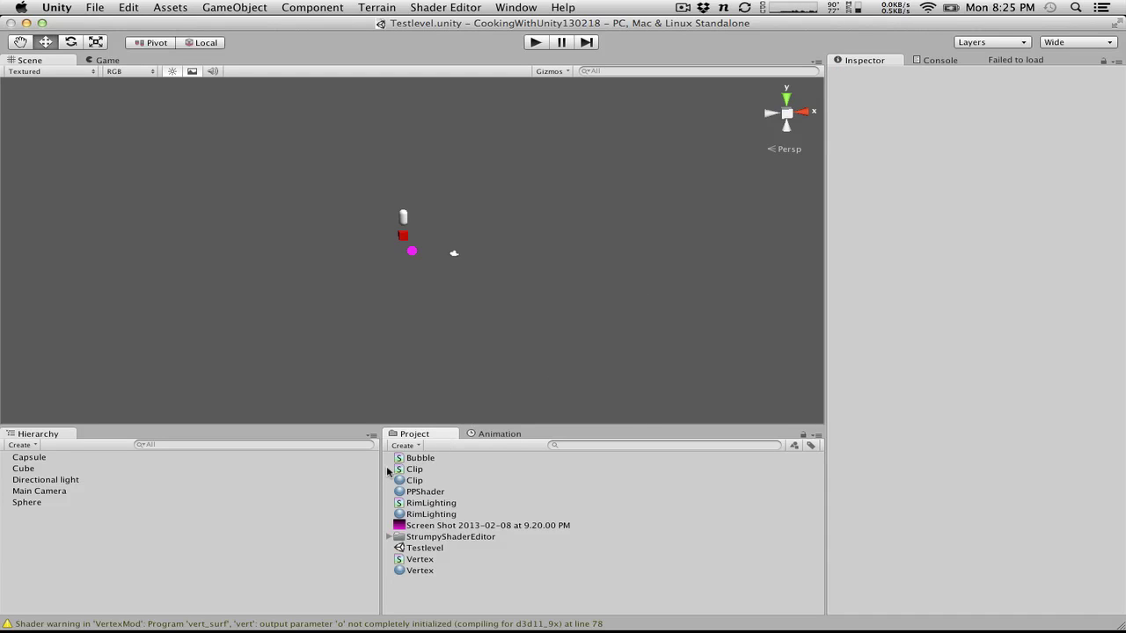
# Restore the minimized shader editor window and save the graph as Underwater.sgraph in the Graphs folder
pyautogui.click(419, 460)
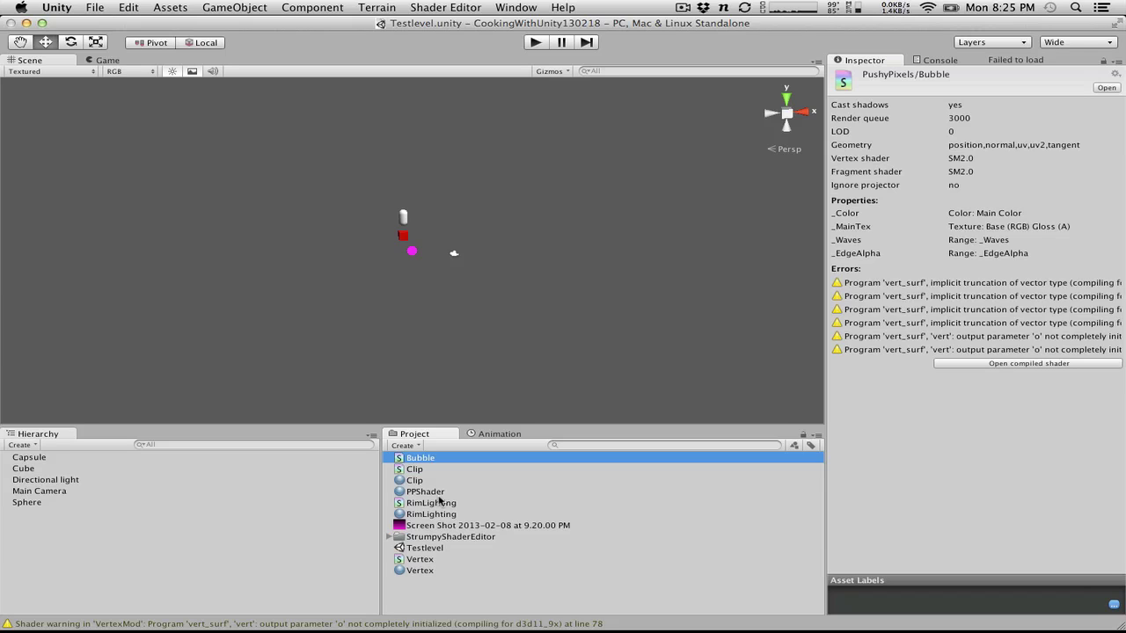
pyautogui.moveTo(642, 626)
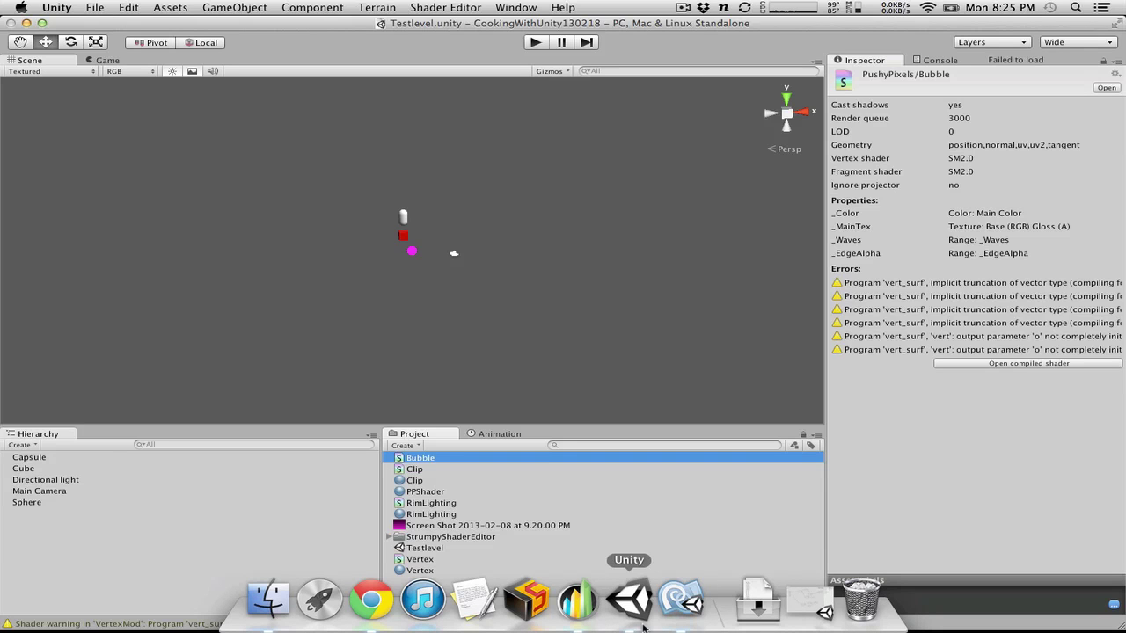
pyautogui.click(805, 605)
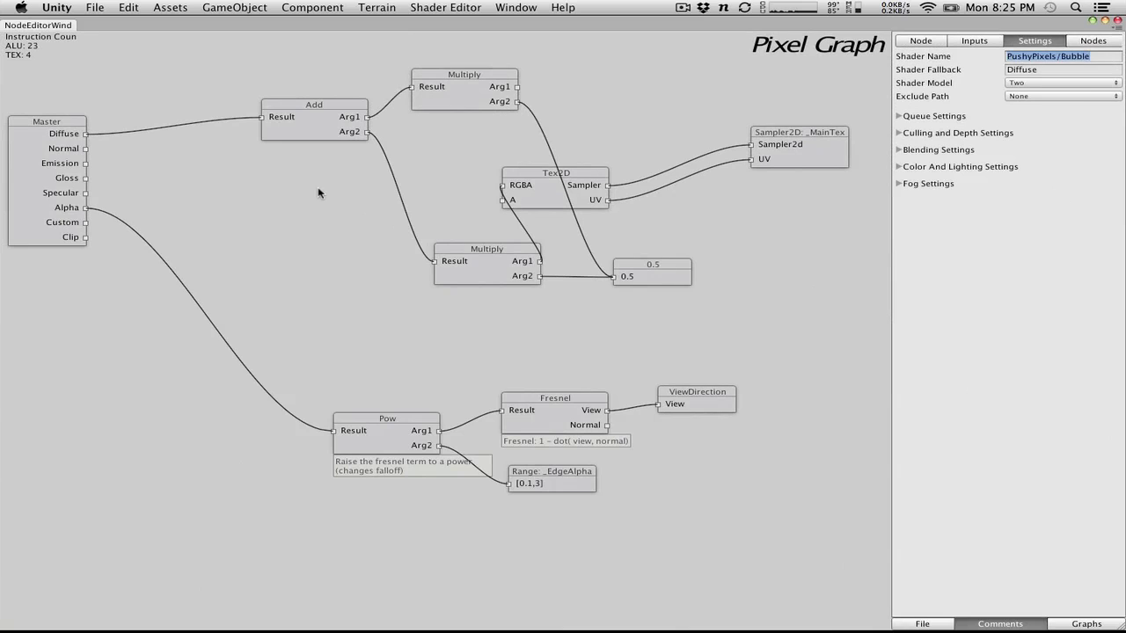
pyautogui.click(924, 623)
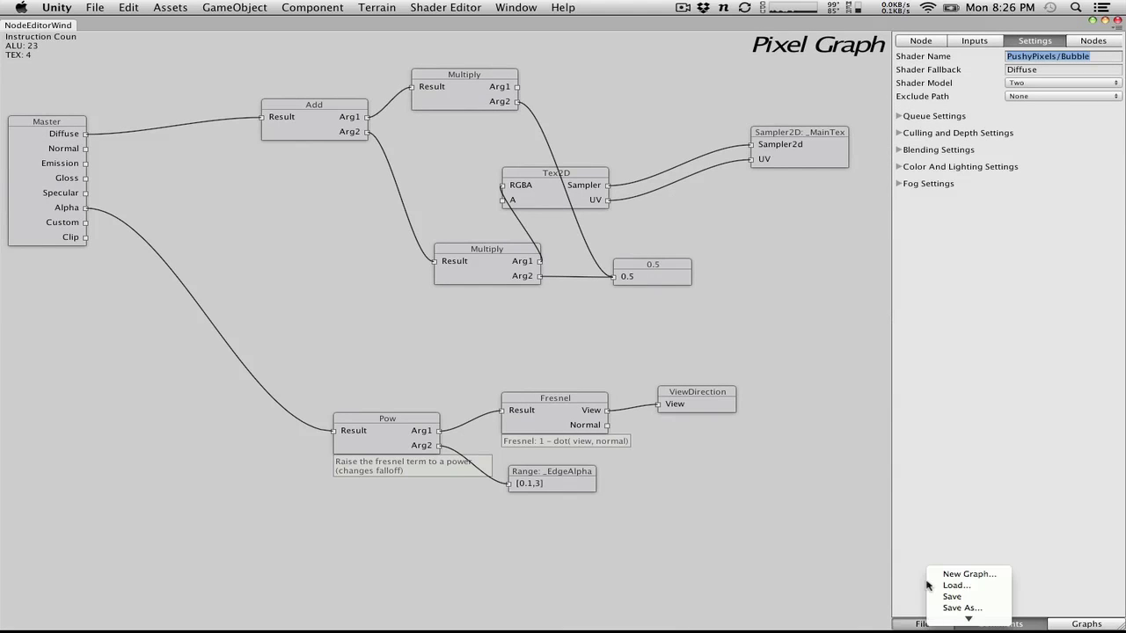
pyautogui.click(965, 604)
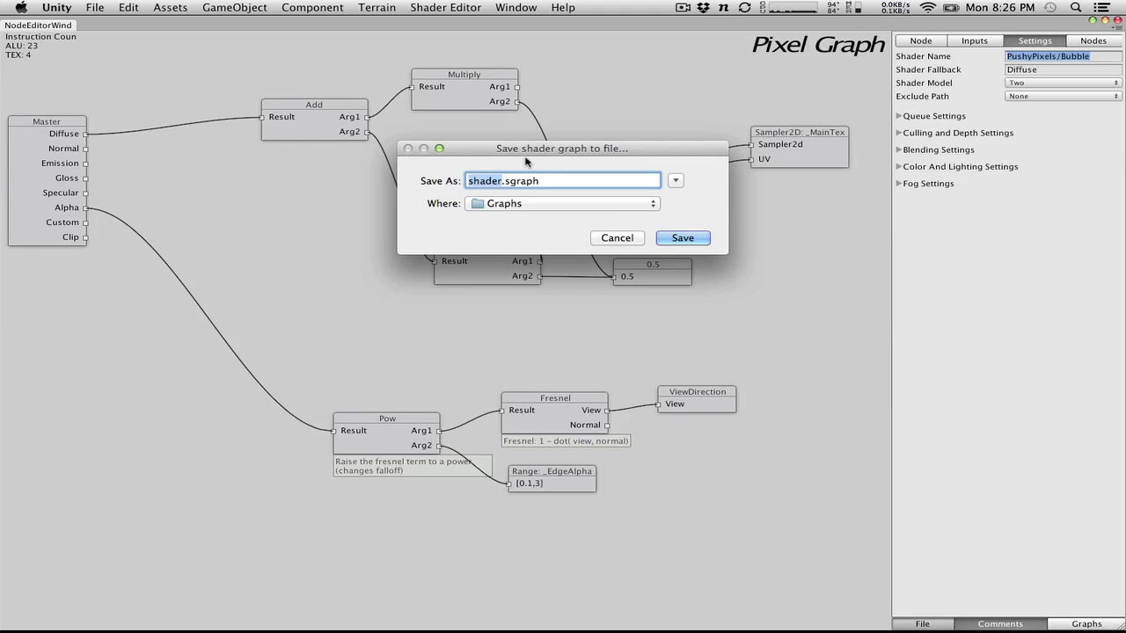
pyautogui.write('Underwater')
pyautogui.press('Return')
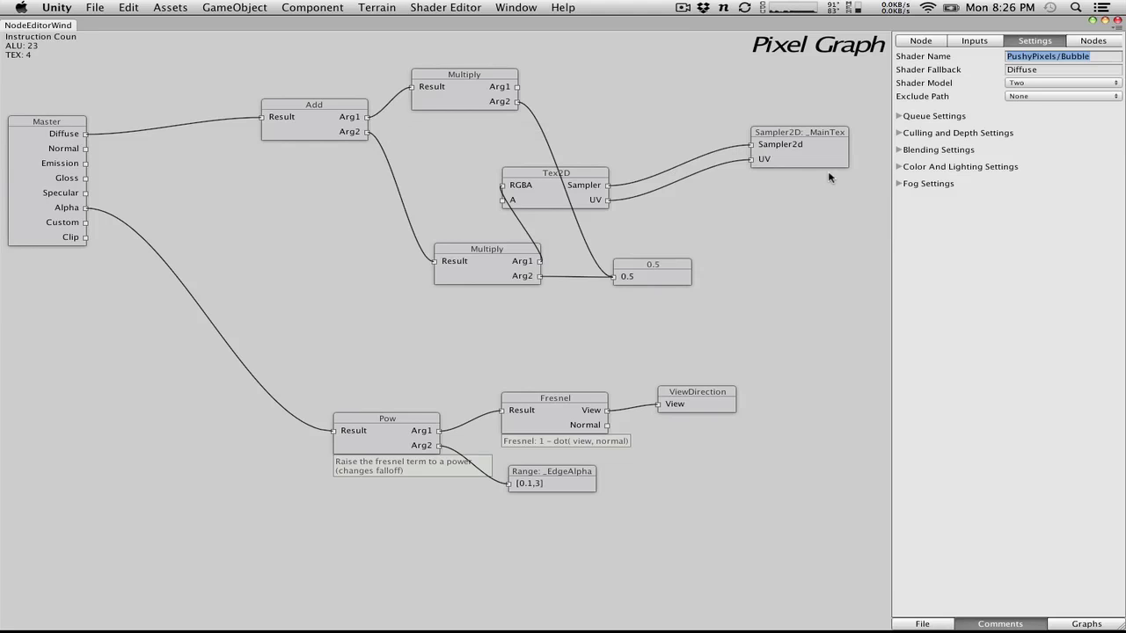
# Export the shader as Underwater.shader to the Assets folder
pyautogui.click(935, 623)
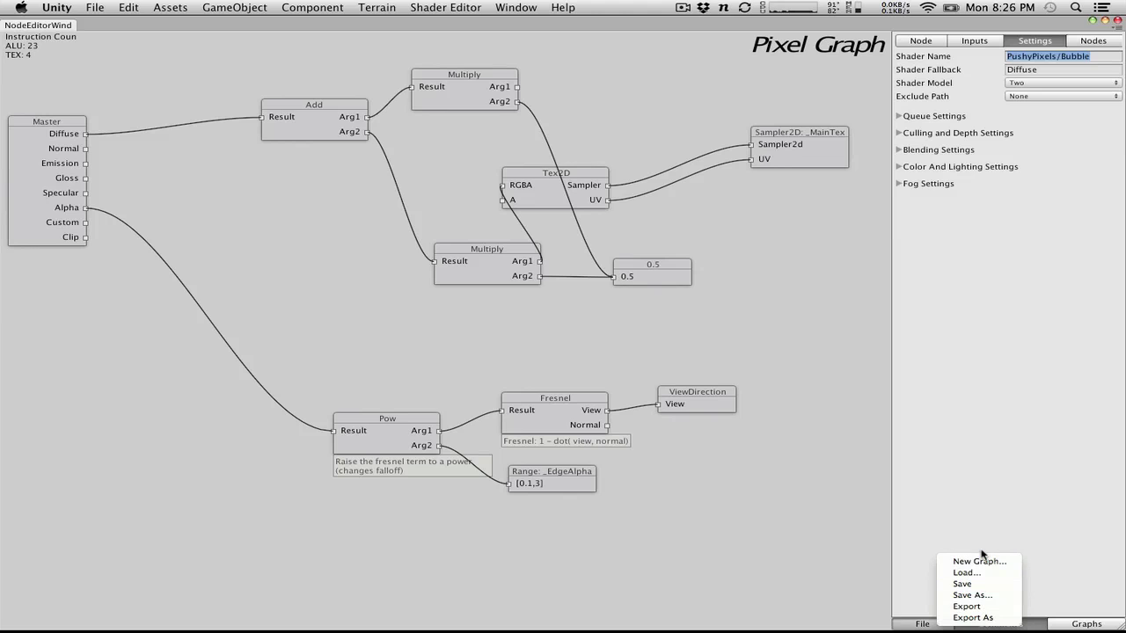
pyautogui.click(973, 618)
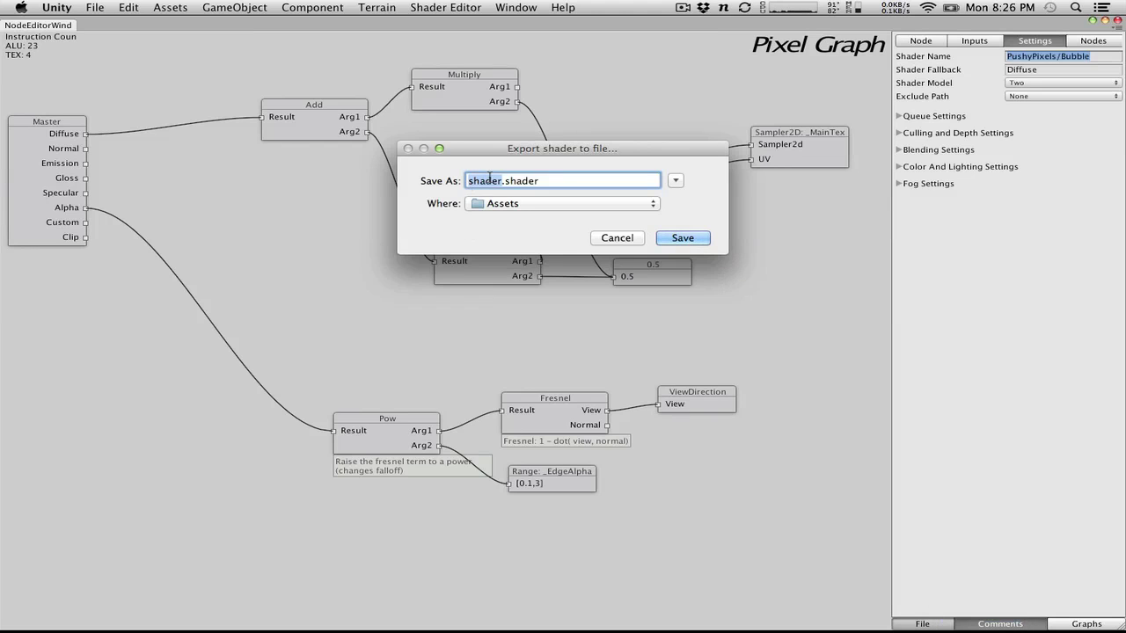
pyautogui.write('Underwater')
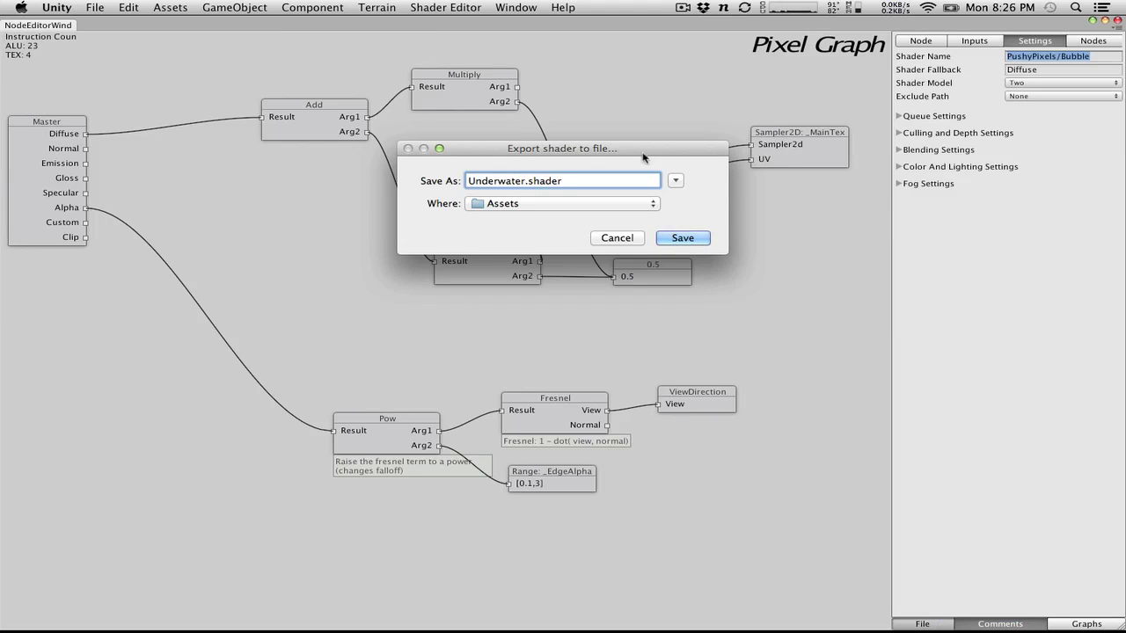
pyautogui.click(683, 238)
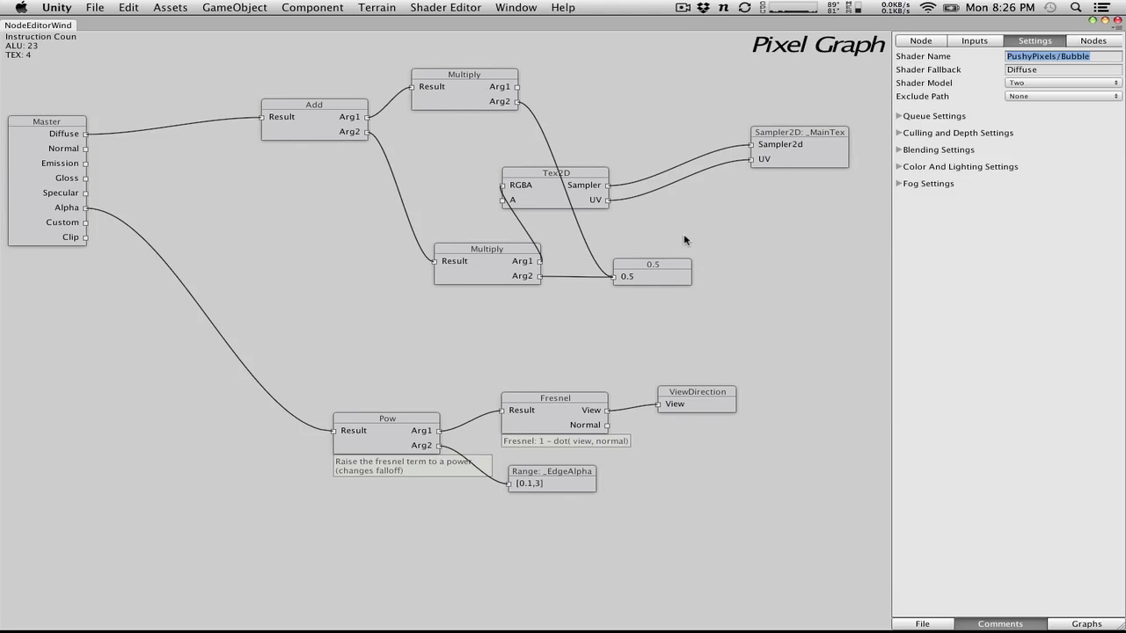
# Delete every node except Master from the pixel graph
pyautogui.moveTo(745, 507)
pyautogui.mouseDown()
pyautogui.moveTo(338, 169)
pyautogui.moveTo(128, 29)
pyautogui.moveTo(371, 167)
pyautogui.moveTo(653, 407)
pyautogui.moveTo(732, 497)
pyautogui.mouseUp()
pyautogui.moveTo(807, 521); pyautogui.dragTo(256, 60)
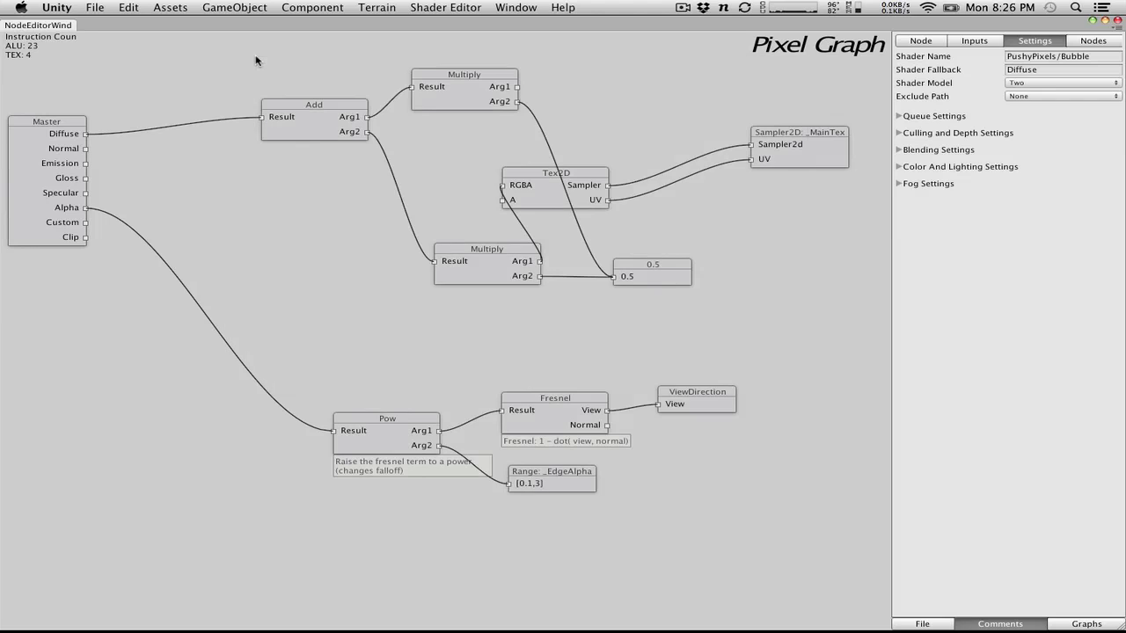
pyautogui.moveTo(869, 542); pyautogui.dragTo(242, 63)
pyautogui.press('Delete')
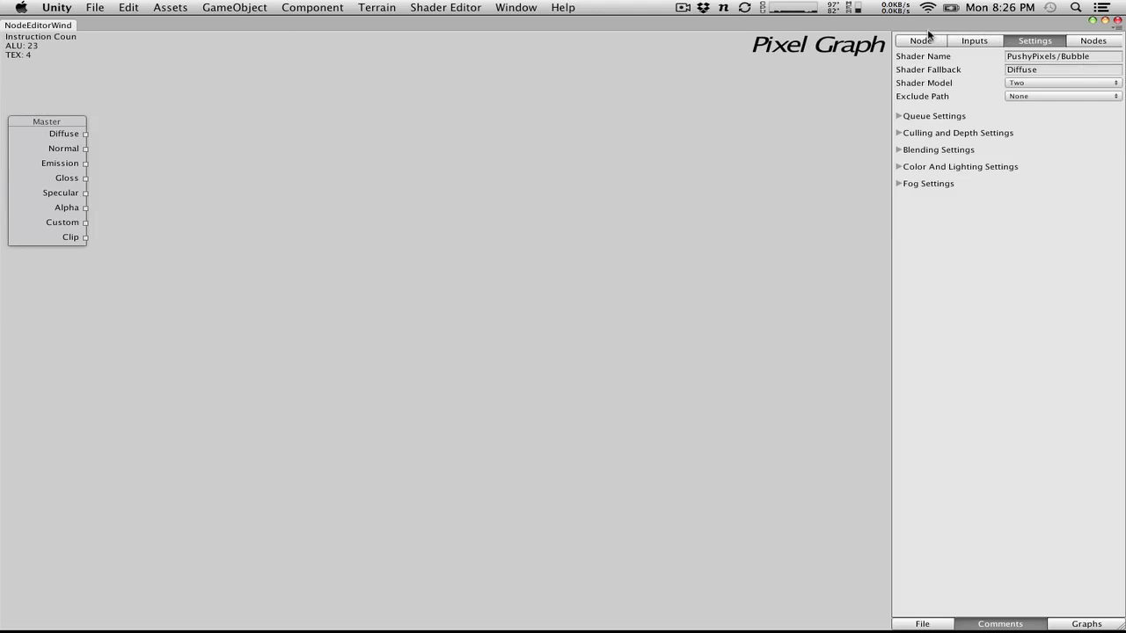
# Add a Color property node to the pixel graph beside the Master node
pyautogui.click(938, 41)
pyautogui.click(987, 44)
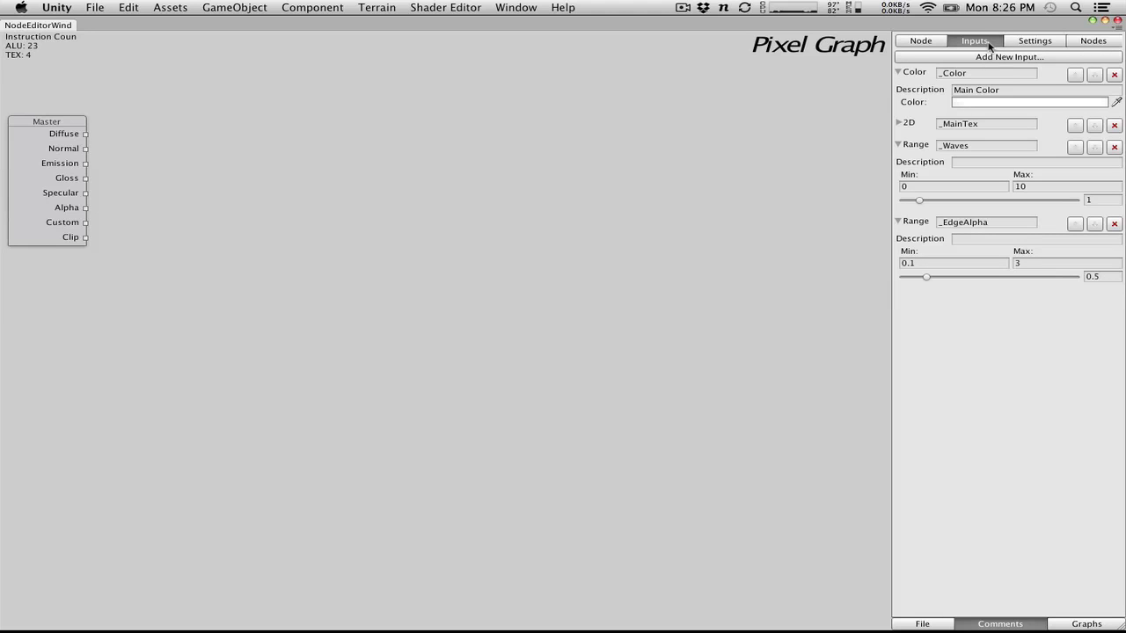
pyautogui.rightClick(323, 172)
pyautogui.moveTo(392, 214)
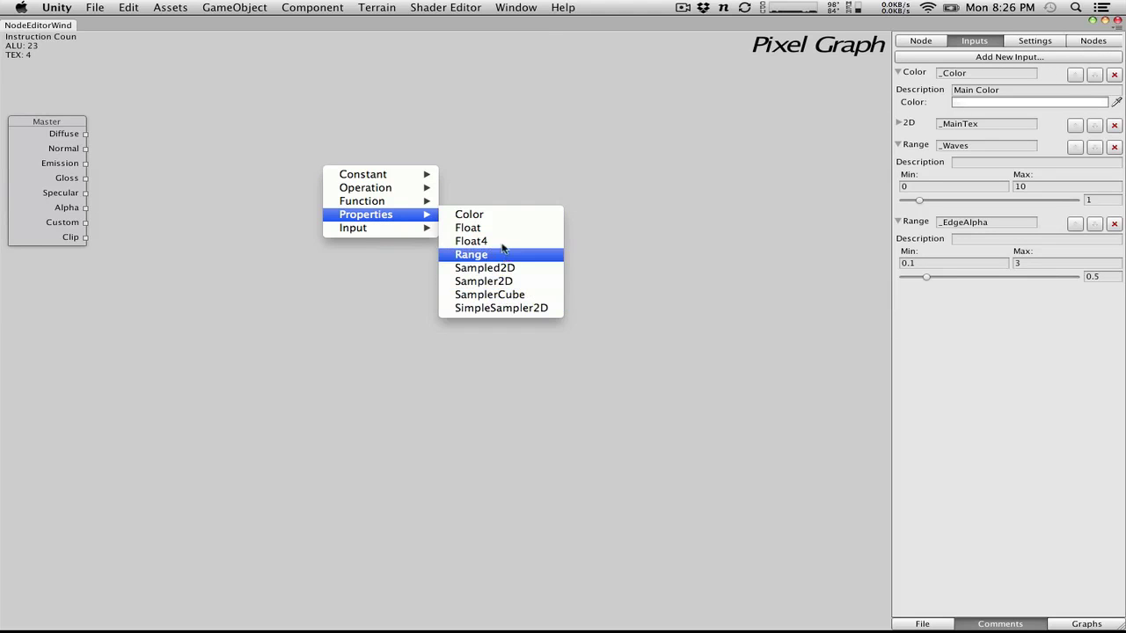
pyautogui.click(499, 215)
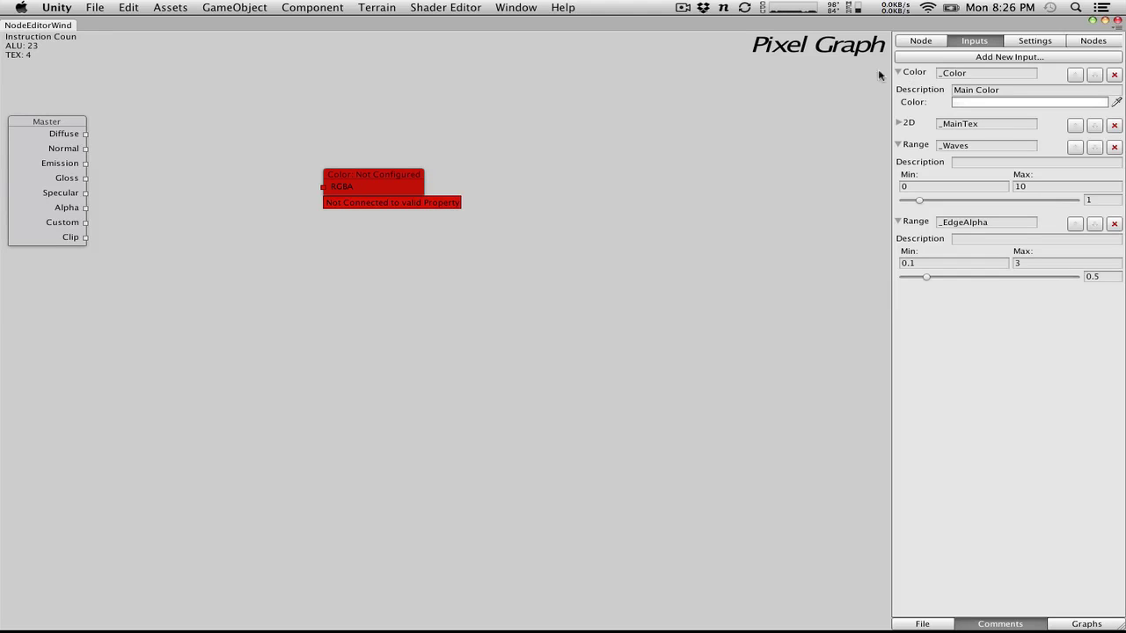
# Assign the _Color input property to the Color node and connect its RGBA output to Master's Diffuse
pyautogui.click(931, 41)
pyautogui.click(420, 177)
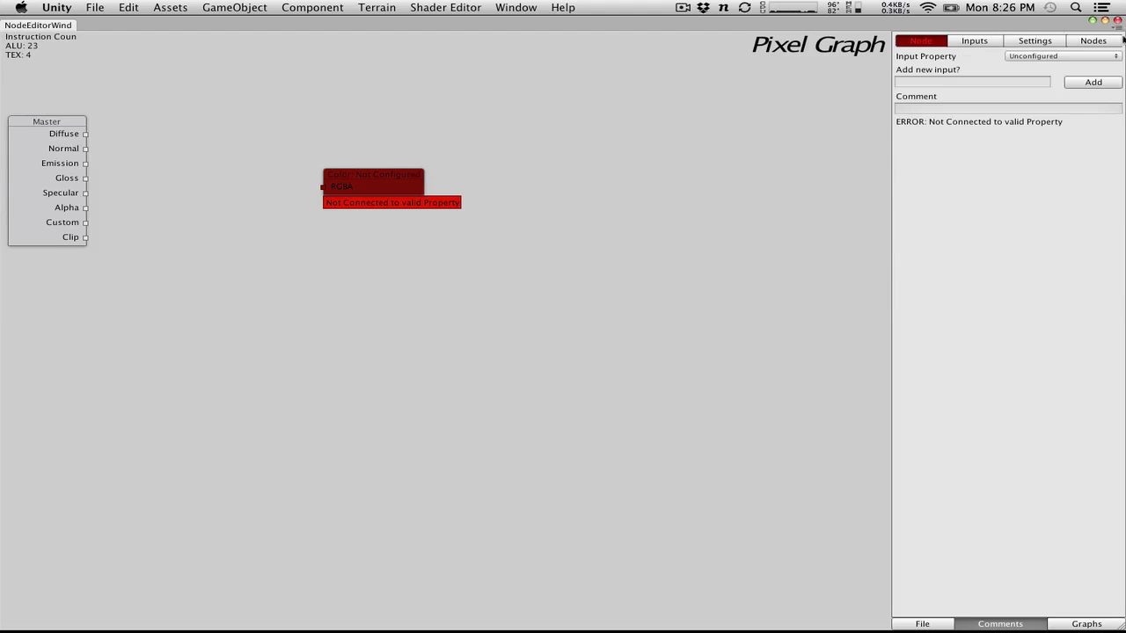
pyautogui.click(1062, 56)
pyautogui.click(1033, 68)
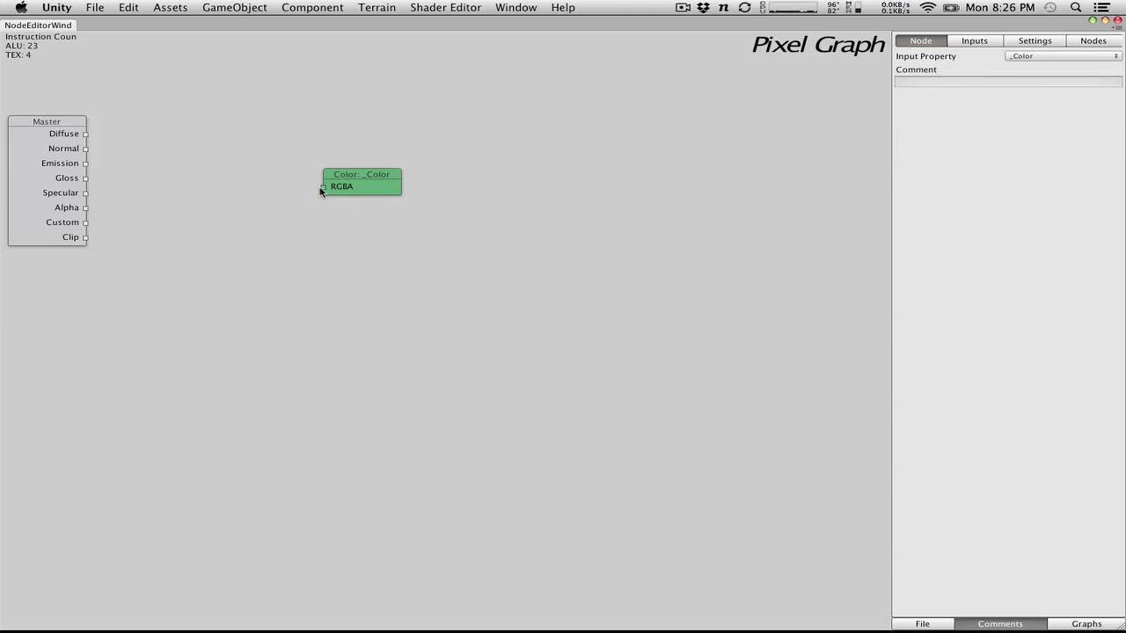
pyautogui.moveTo(324, 190); pyautogui.dragTo(85, 133)
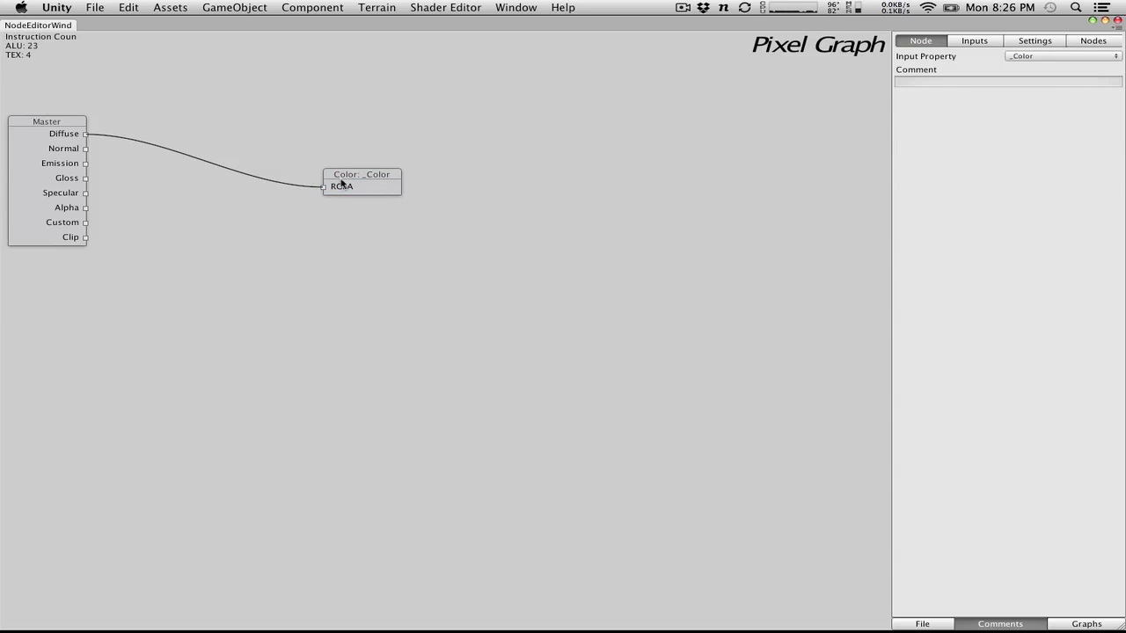
pyautogui.moveTo(349, 183); pyautogui.dragTo(327, 85)
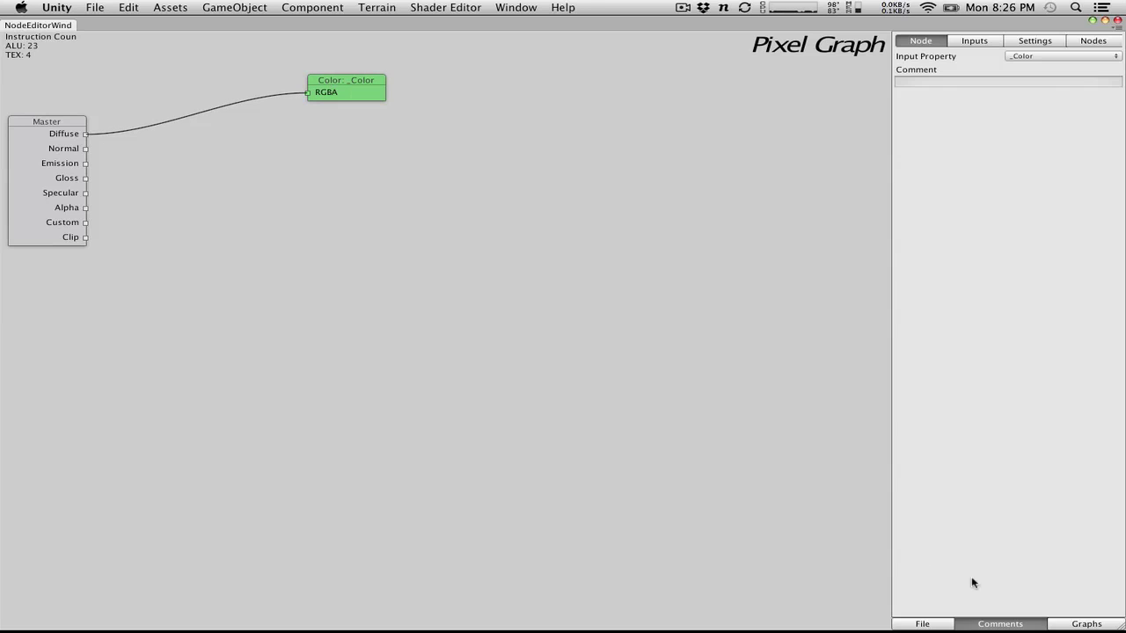
# Switch to the vertex graph and shift all nodes except VertexOutputMaster and VertexPosition downward, leaving free space between those two
pyautogui.click(1114, 623)
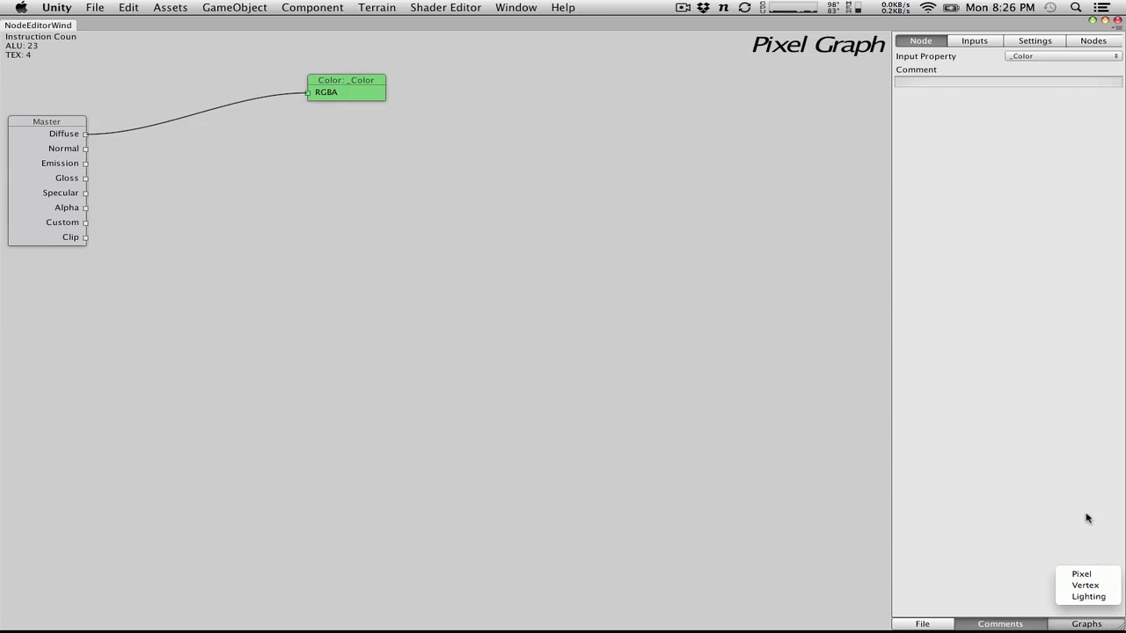
pyautogui.click(1096, 586)
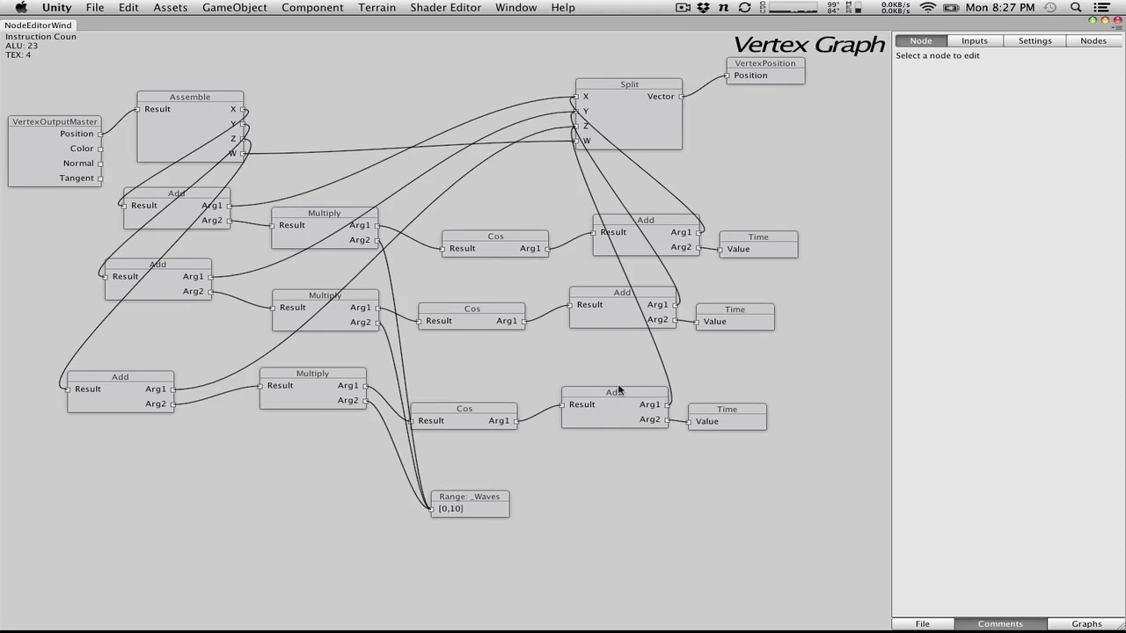
pyautogui.moveTo(127, 66); pyautogui.dragTo(720, 581)
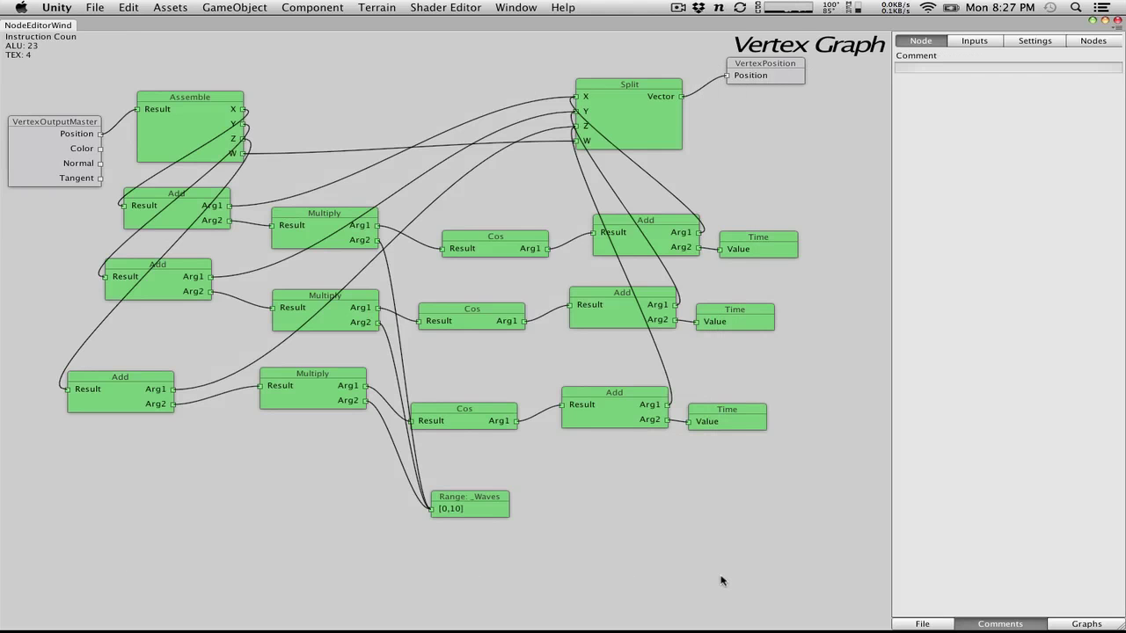
pyautogui.moveTo(609, 114); pyautogui.dragTo(621, 209)
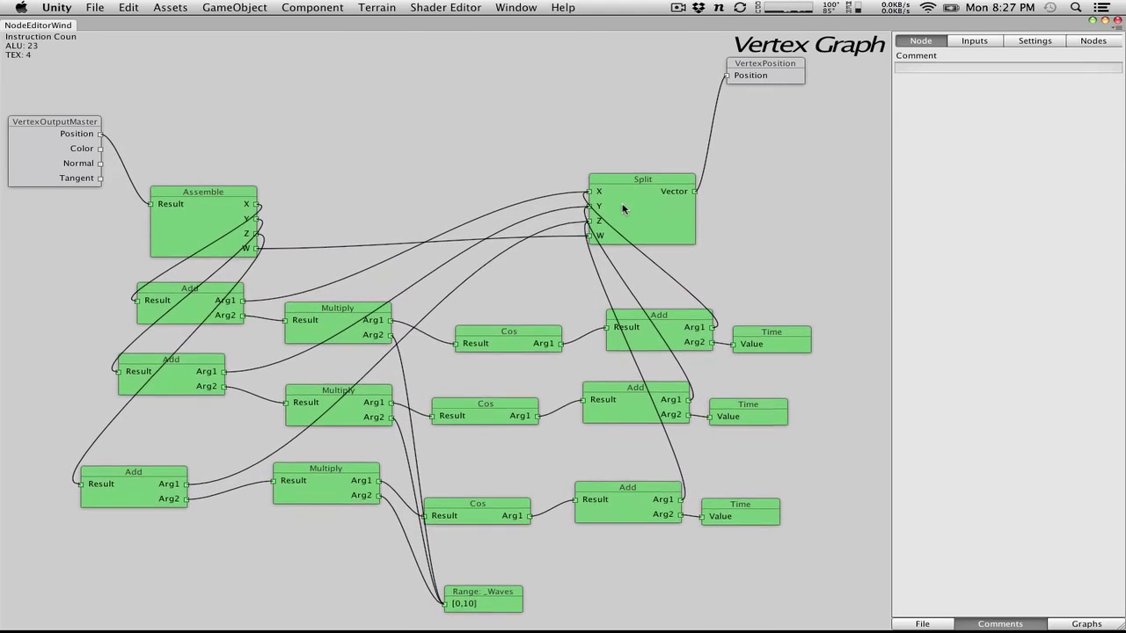
pyautogui.moveTo(367, 164); pyautogui.dragTo(141, 587, button='middle')
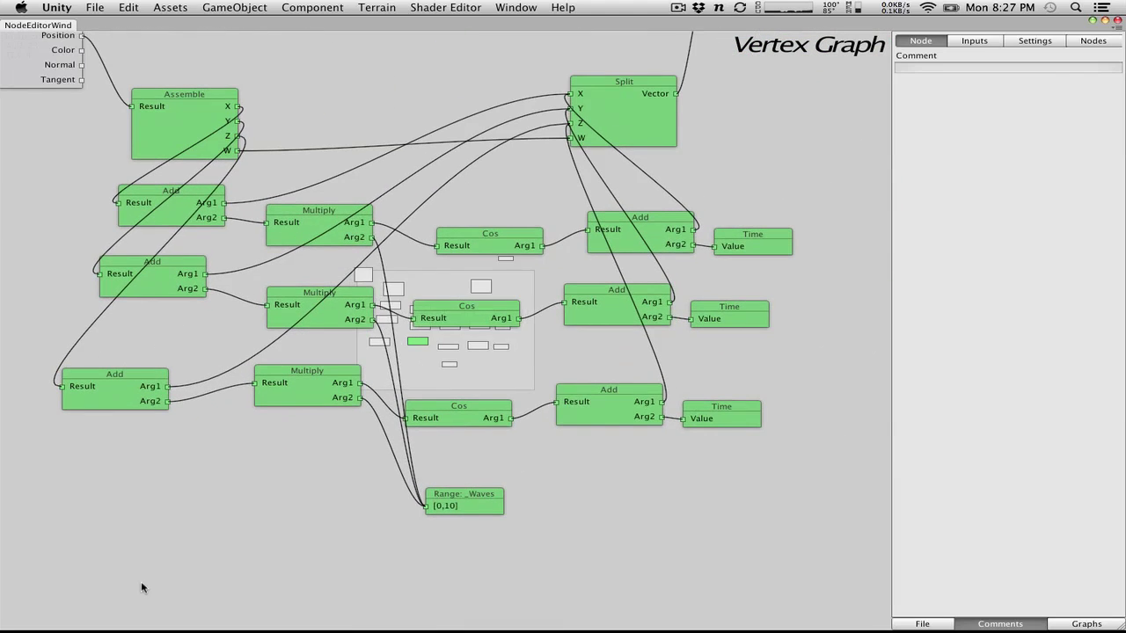
pyautogui.moveTo(588, 125); pyautogui.dragTo(606, 359, button='middle')
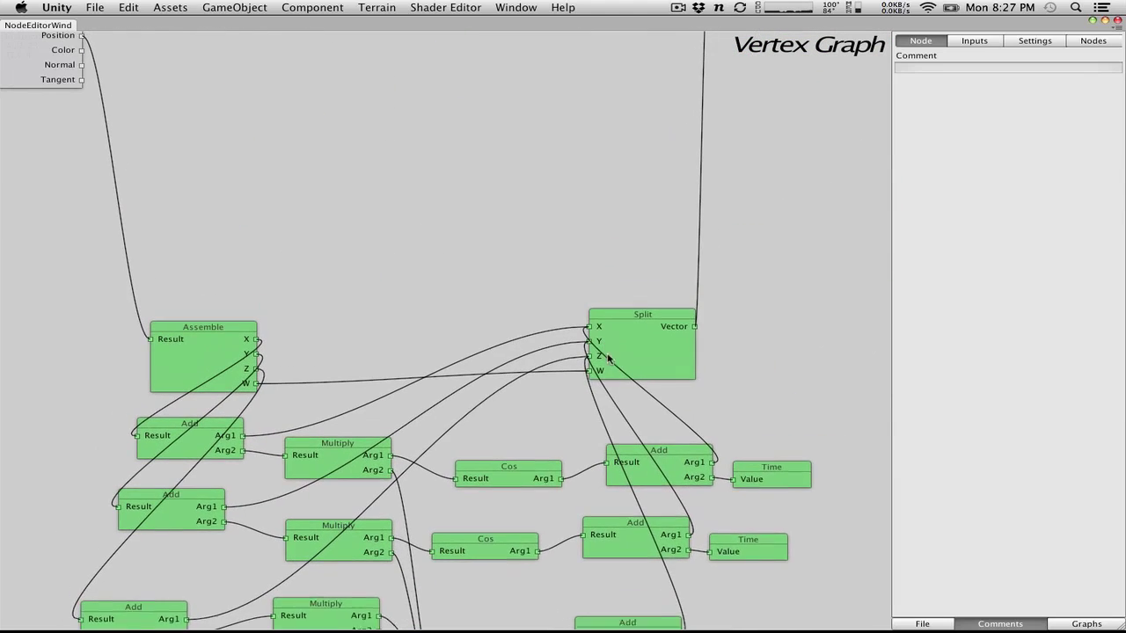
pyautogui.moveTo(607, 354); pyautogui.dragTo(596, 363)
pyautogui.moveTo(523, 191); pyautogui.dragTo(527, 277, button='middle')
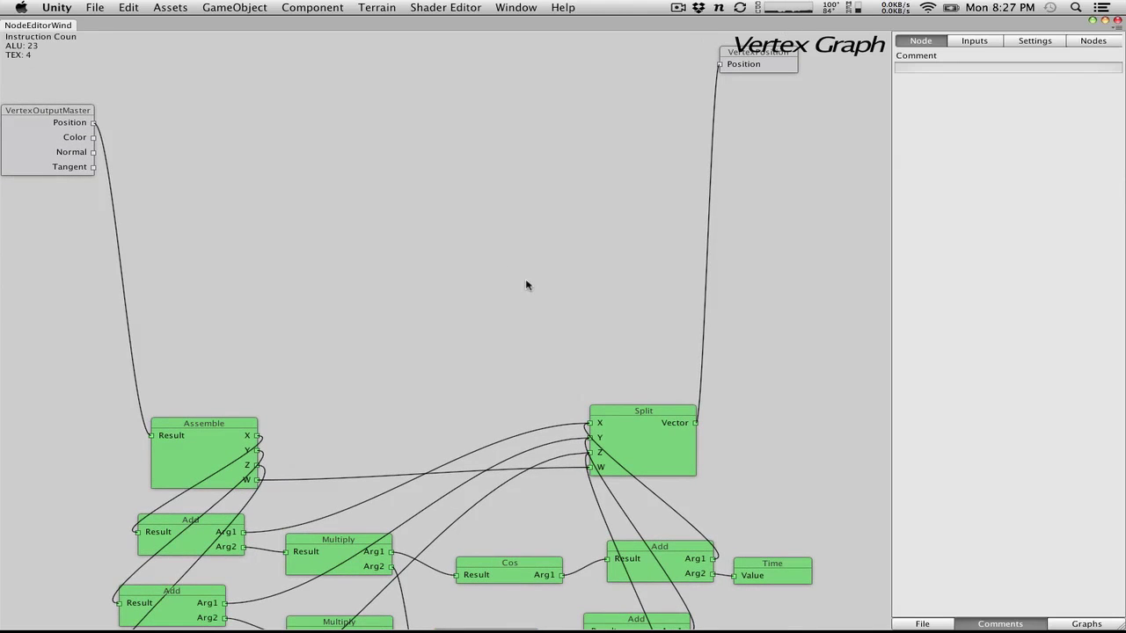
pyautogui.click(555, 263)
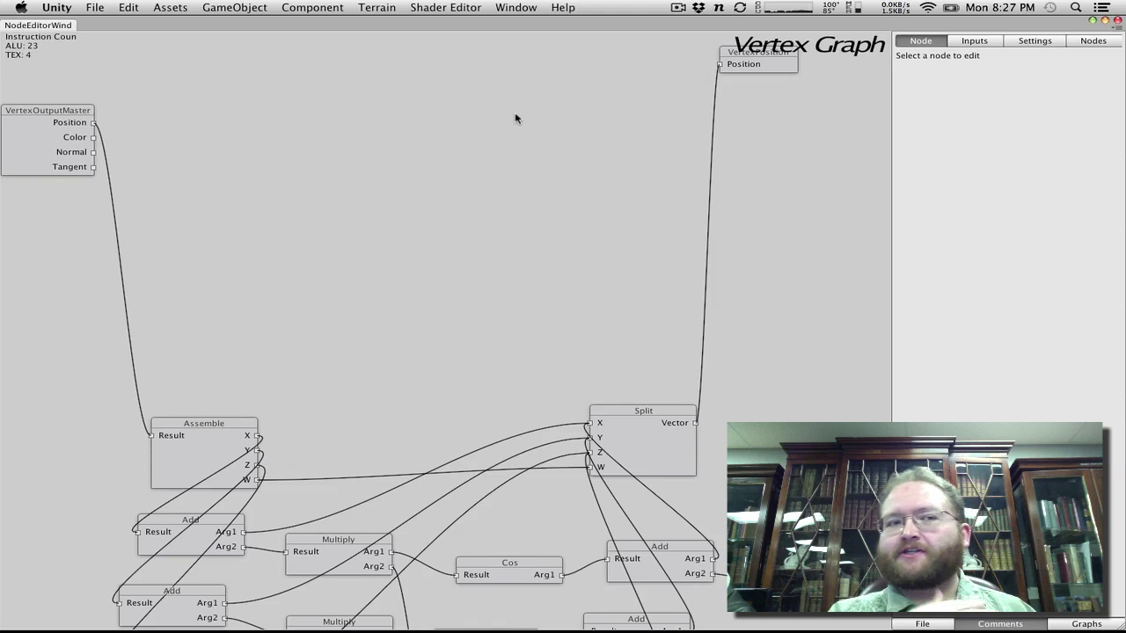
pyautogui.rightClick(405, 127)
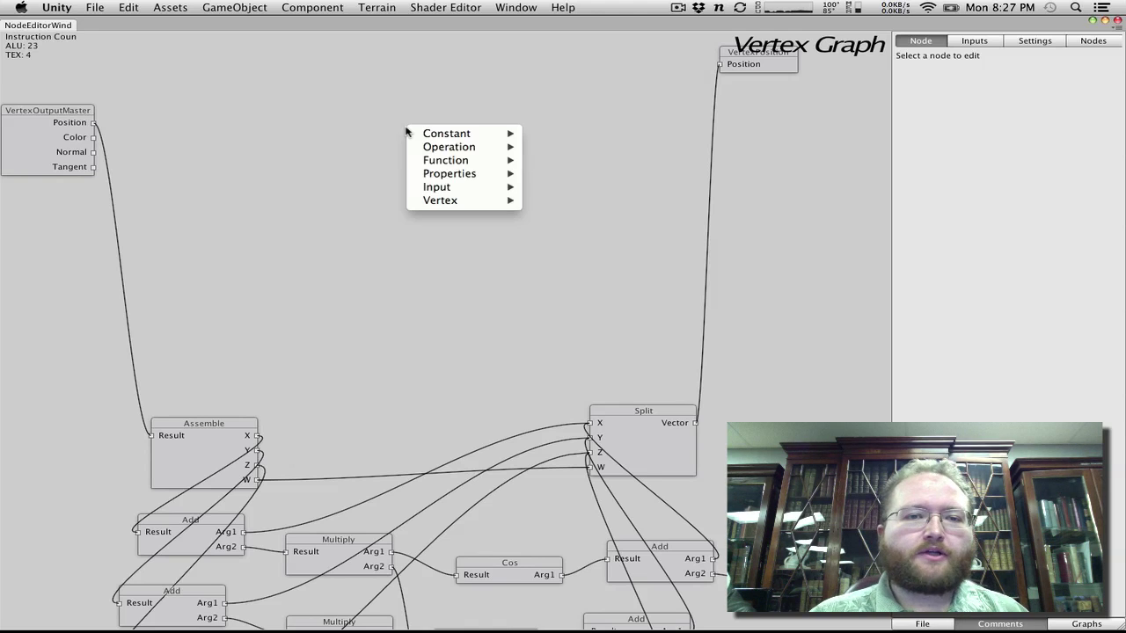
pyautogui.moveTo(437, 151)
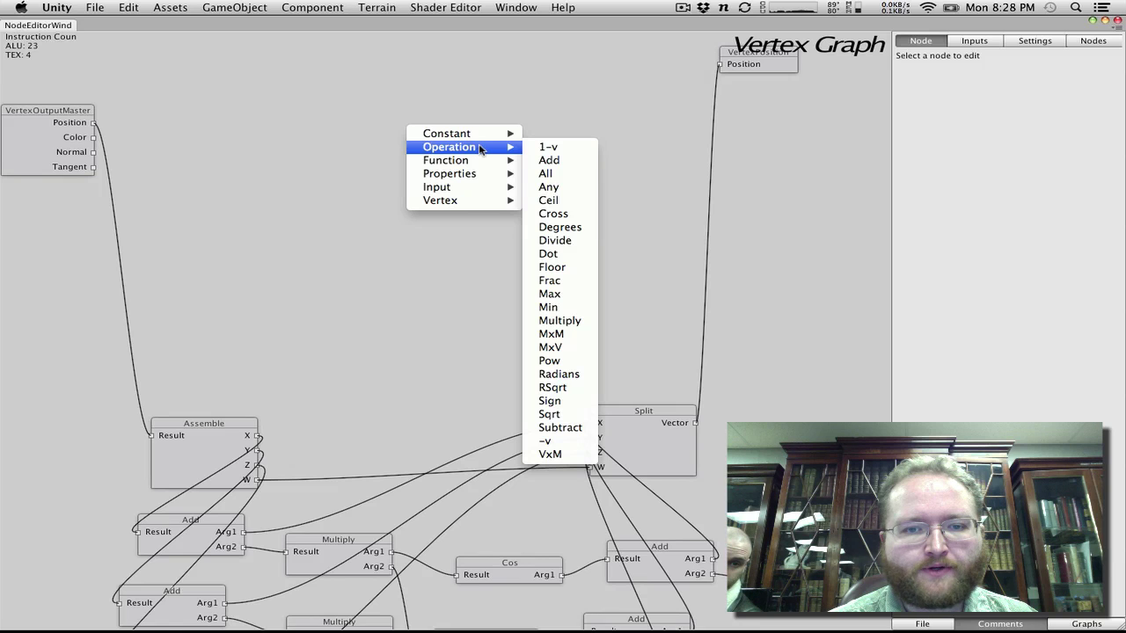
pyautogui.moveTo(464, 163)
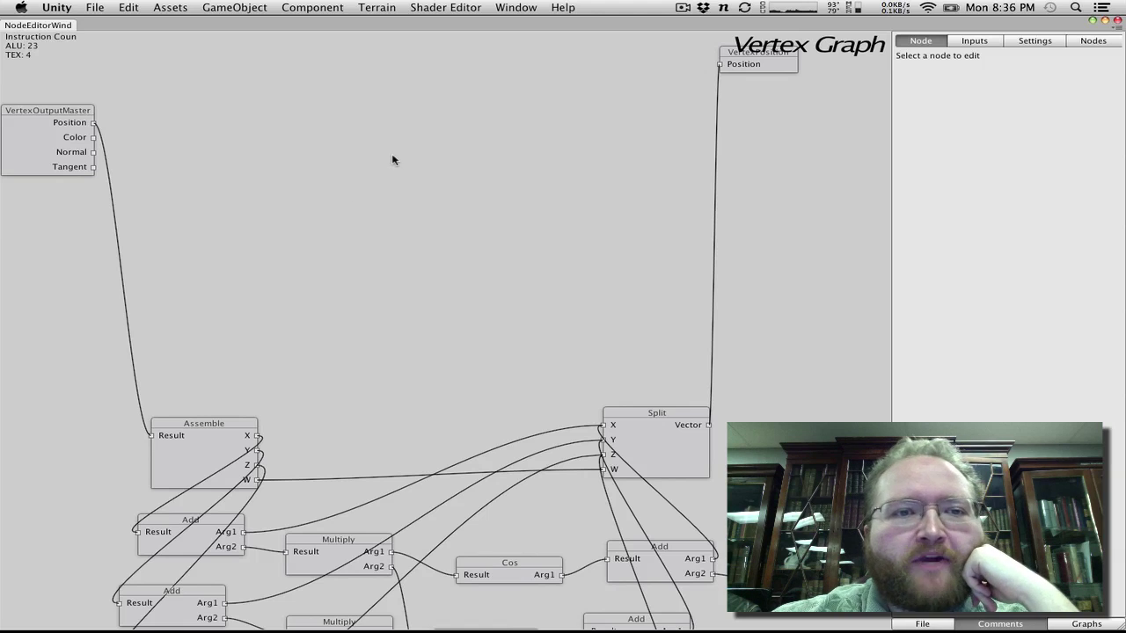
# Add a Sign operation node and place it in the free space between VertexOutputMaster and VertexPosition
pyautogui.rightClick(394, 159)
pyautogui.moveTo(408, 176)
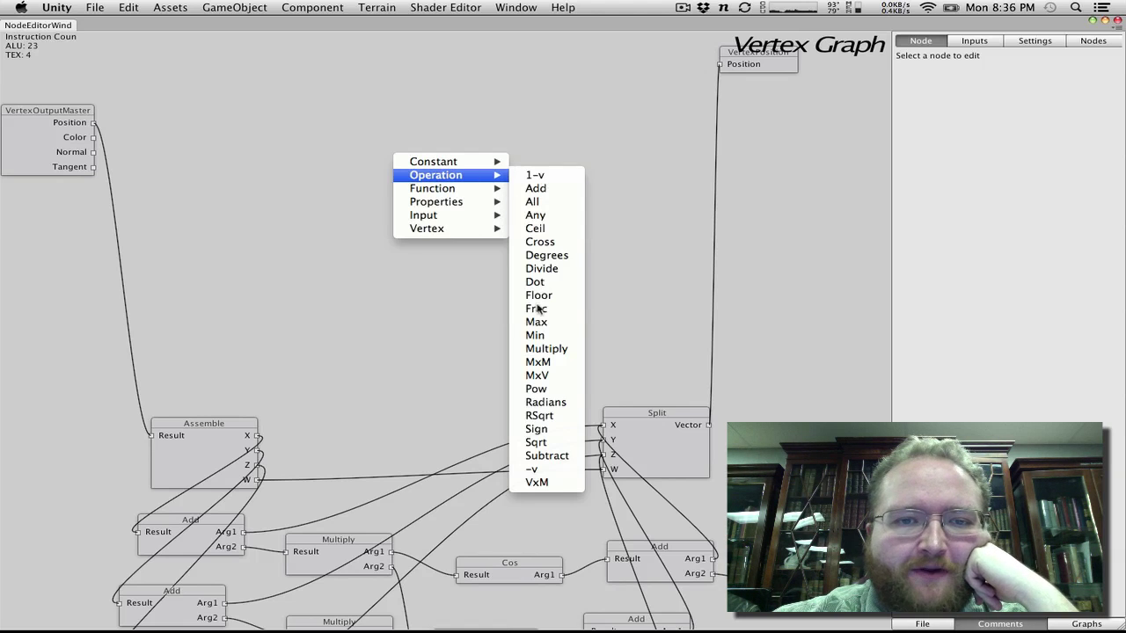
pyautogui.click(536, 430)
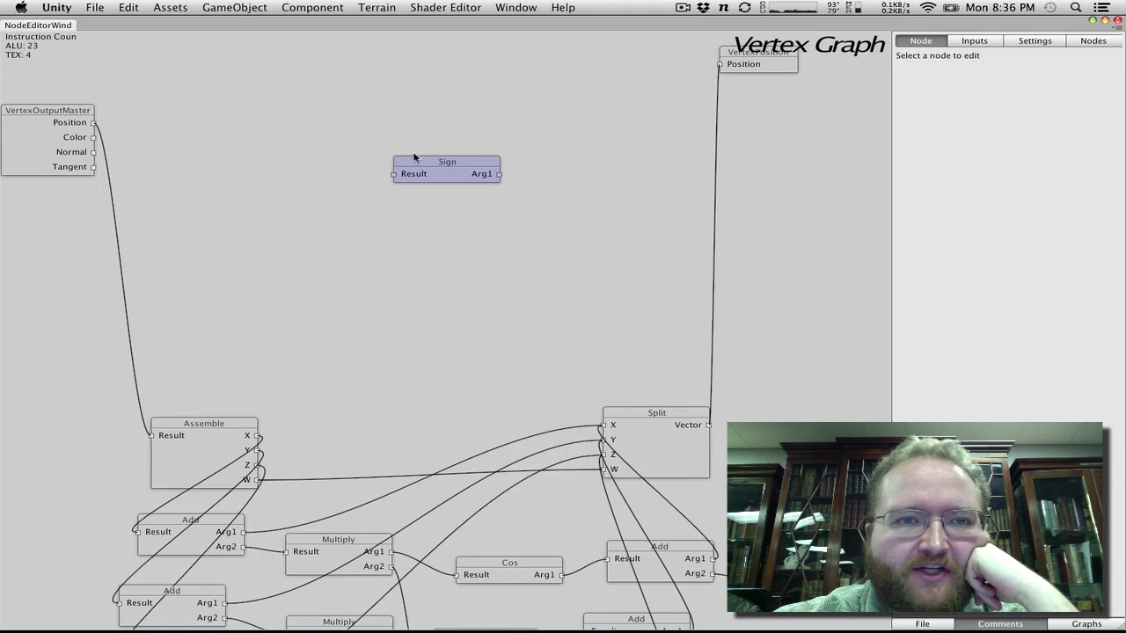
pyautogui.moveTo(387, 165)
pyautogui.mouseDown()
pyautogui.moveTo(431, 170)
pyautogui.moveTo(373, 168)
pyautogui.mouseUp()
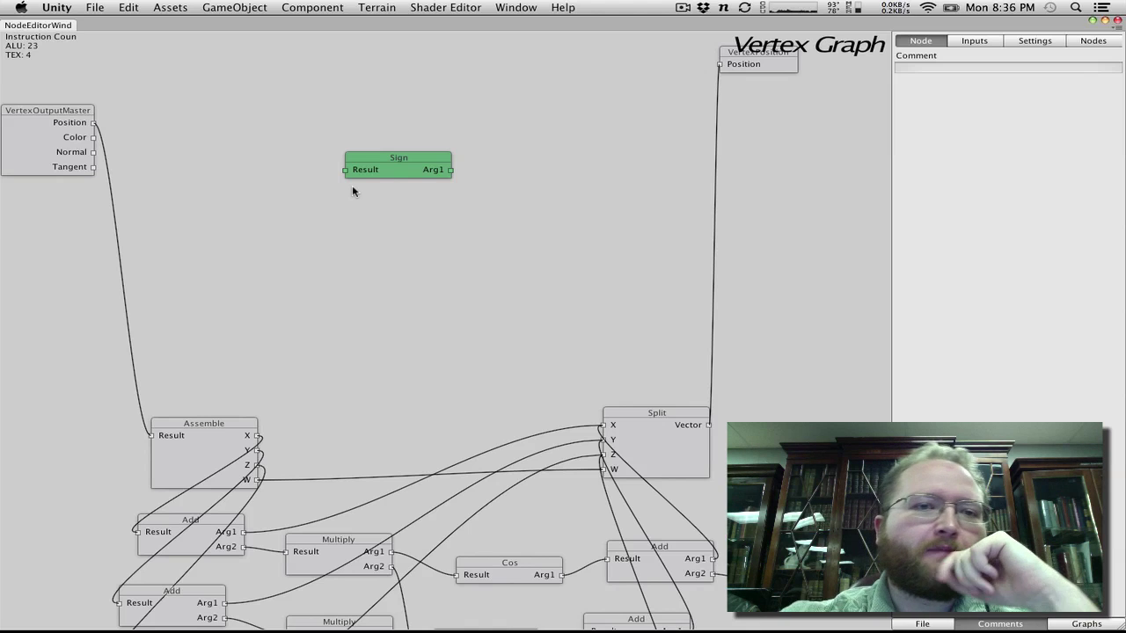
pyautogui.moveTo(398, 170); pyautogui.dragTo(473, 178)
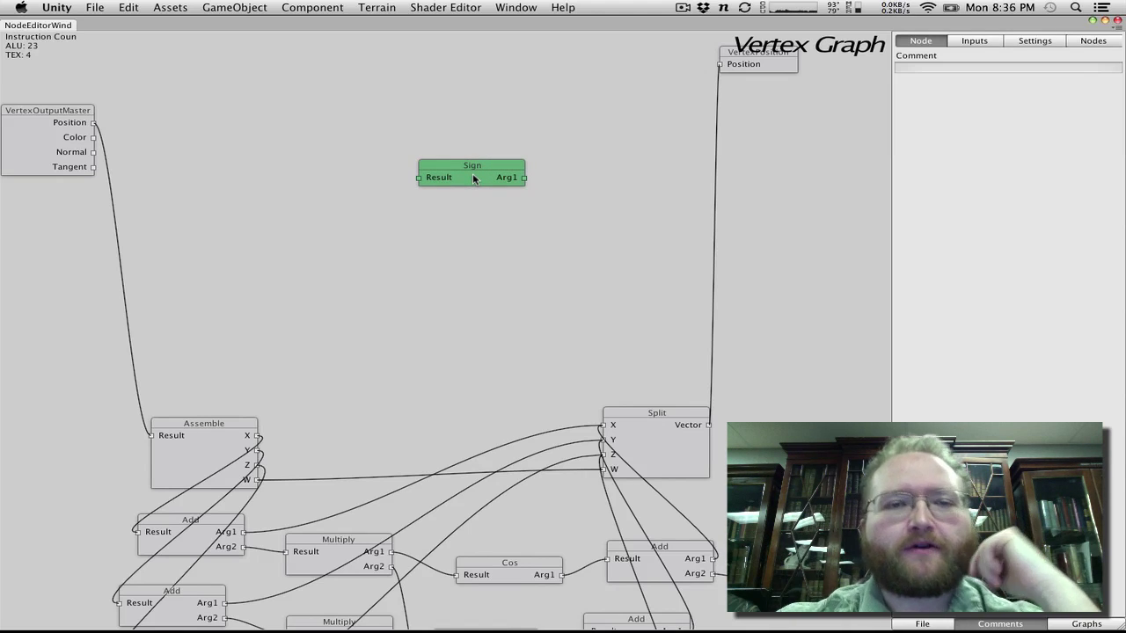
pyautogui.moveTo(484, 181); pyautogui.dragTo(464, 138)
pyautogui.rightClick(440, 182)
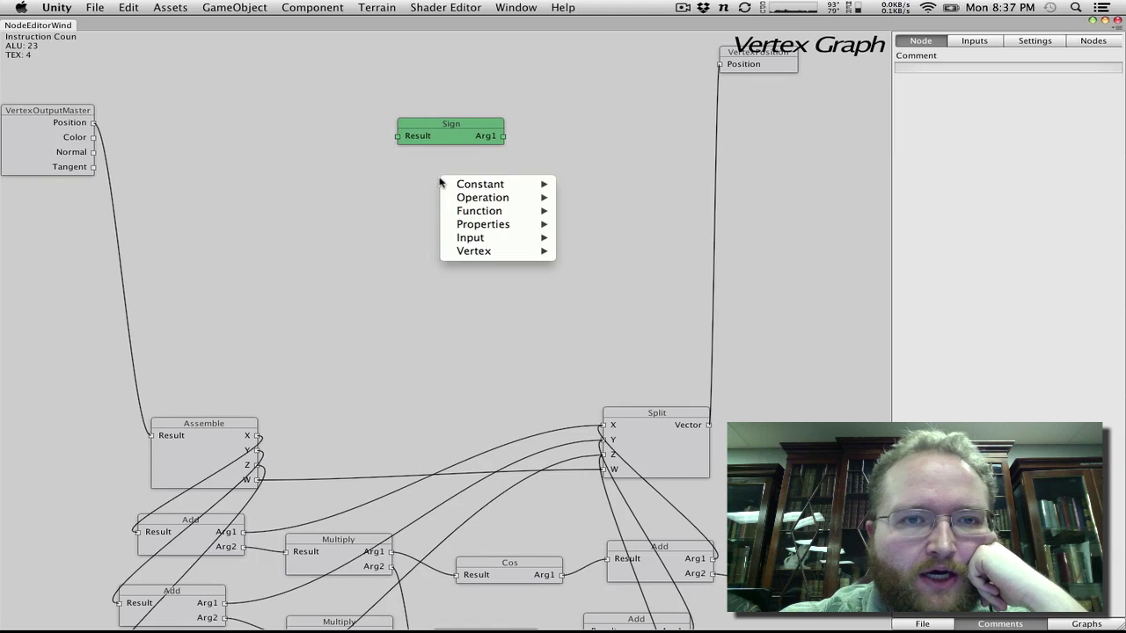
pyautogui.moveTo(480, 200)
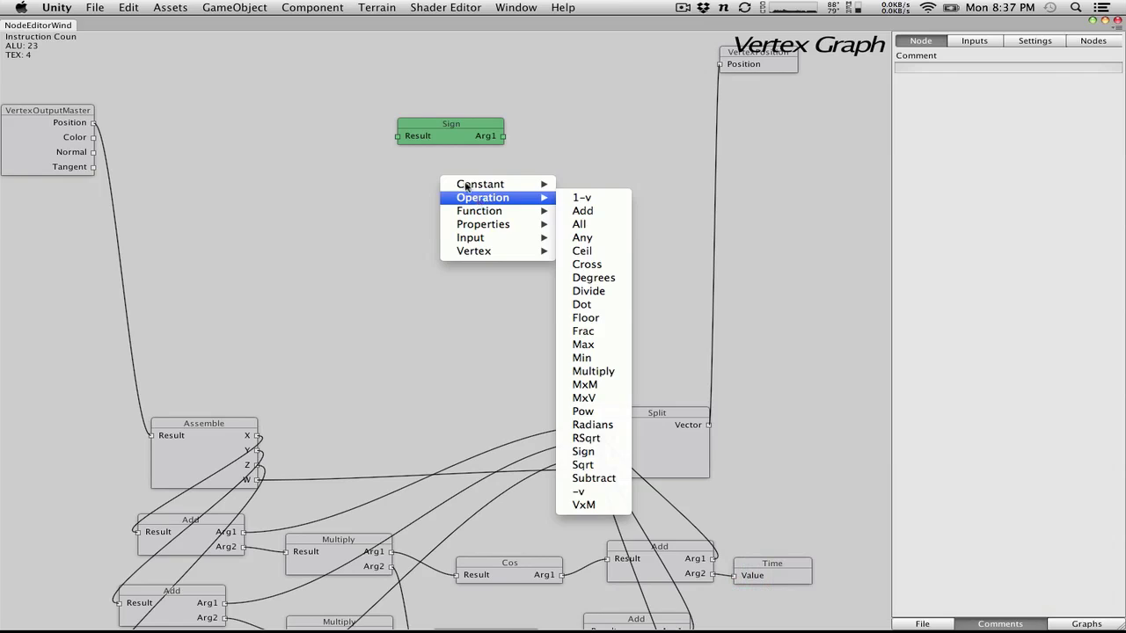
pyautogui.click(445, 137)
pyautogui.moveTo(441, 141); pyautogui.dragTo(384, 178)
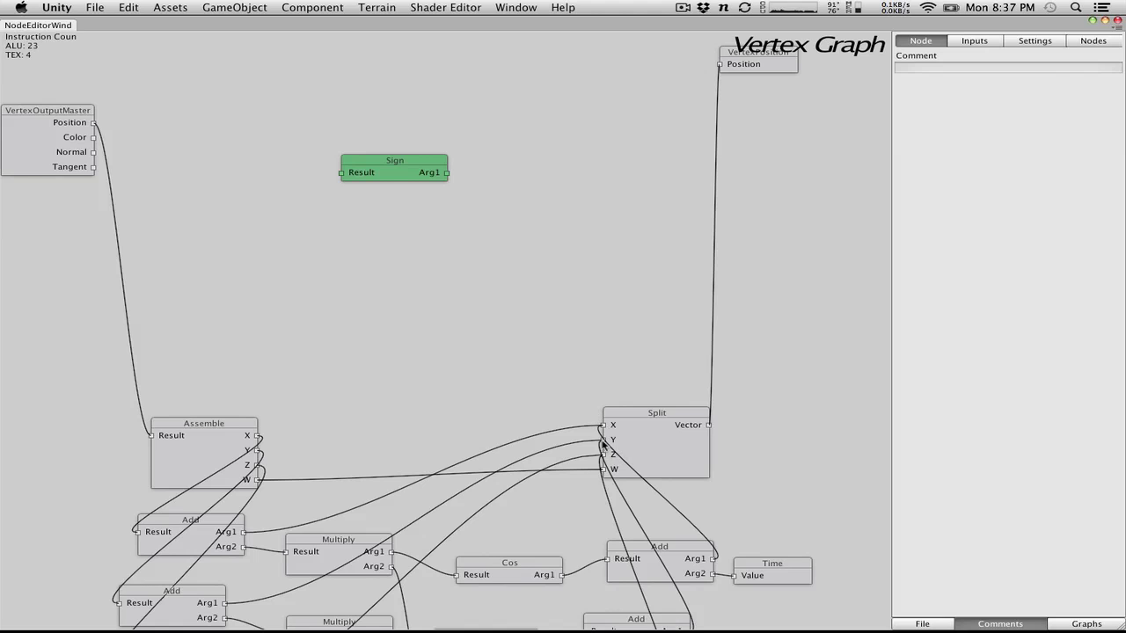
# Add a Zero constant node and place it in the free area between the Sign and Split nodes
pyautogui.rightClick(616, 221)
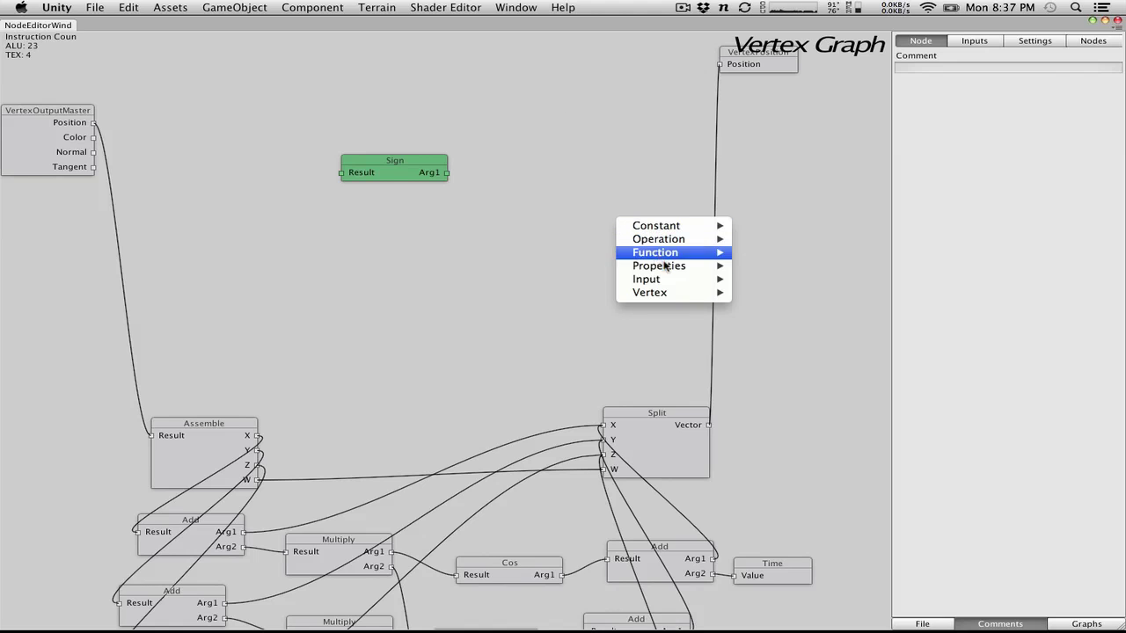
pyautogui.moveTo(669, 283)
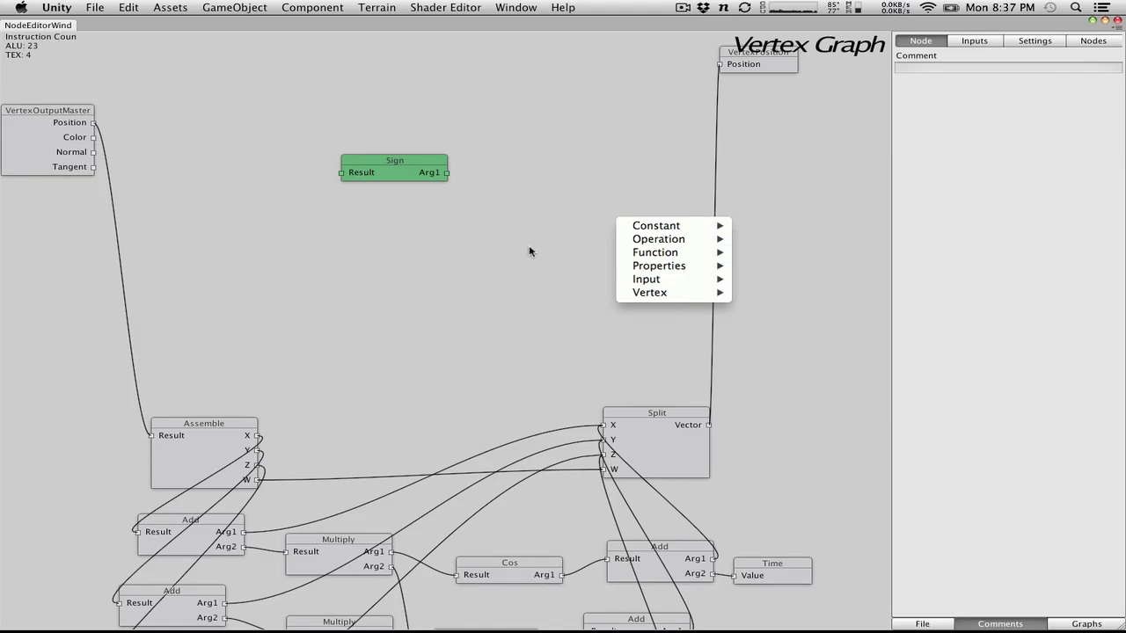
pyautogui.moveTo(689, 226)
pyautogui.click(800, 328)
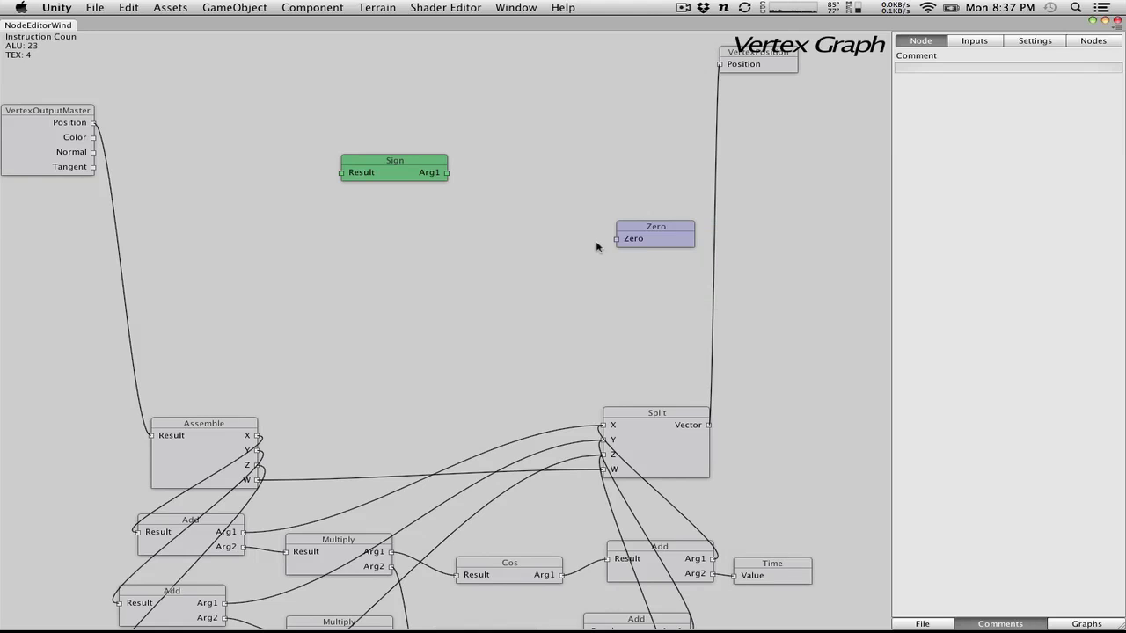
pyautogui.moveTo(648, 251); pyautogui.dragTo(548, 346)
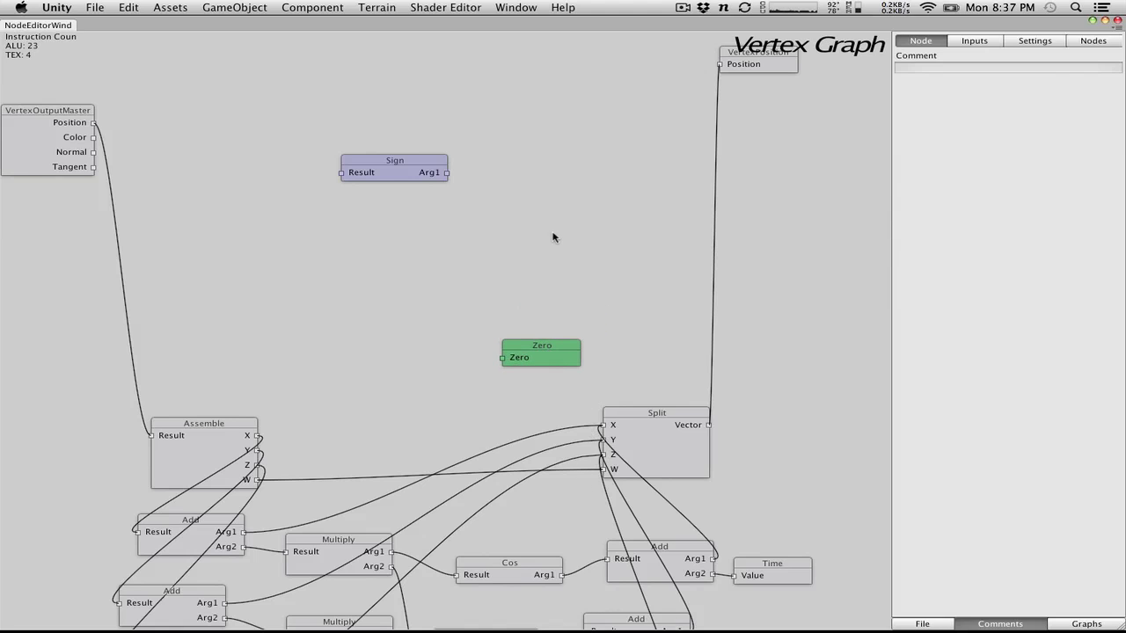
# Add a Subtract operation node just below and right of the Sign node, and move the Zero node to the right of Subtract
pyautogui.rightClick(501, 218)
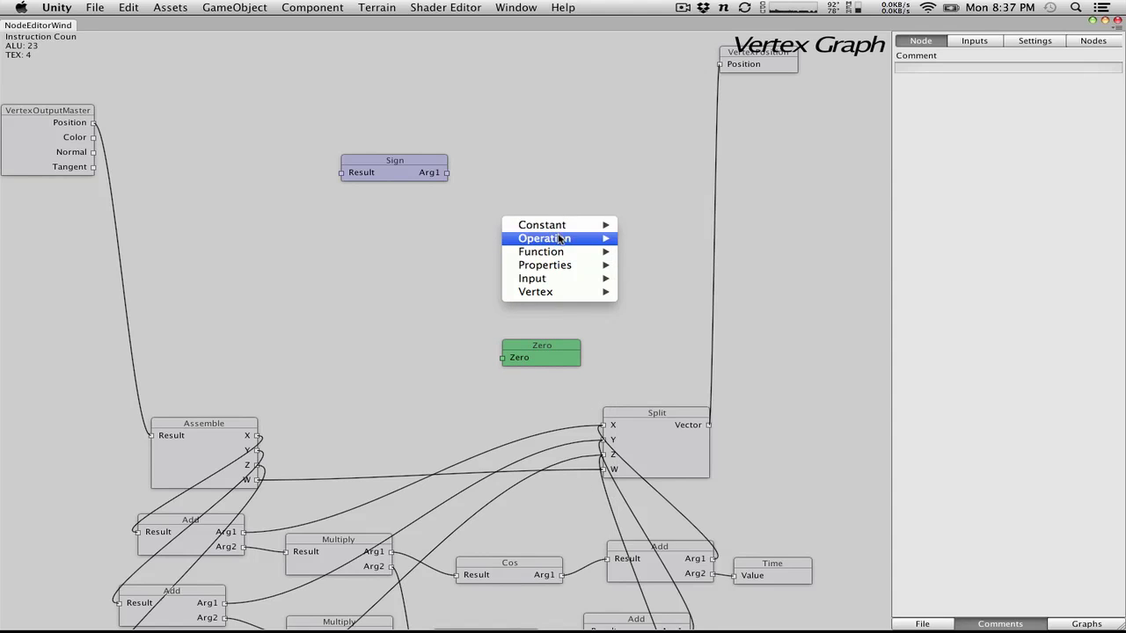
pyautogui.moveTo(563, 241)
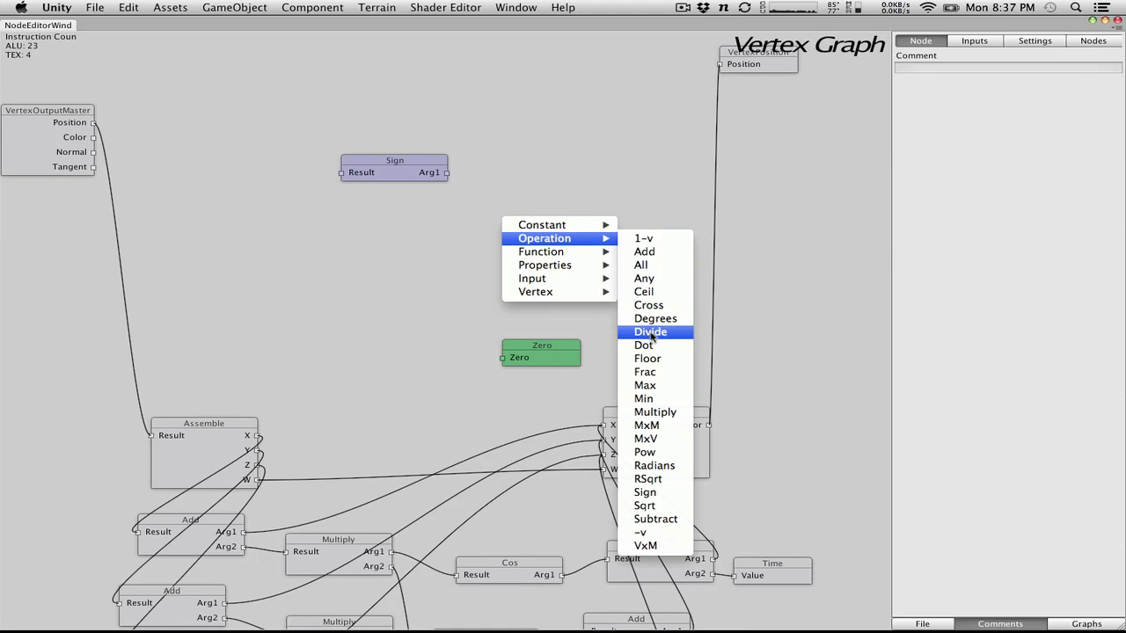
pyautogui.click(650, 519)
pyautogui.moveTo(555, 233); pyautogui.dragTo(521, 224)
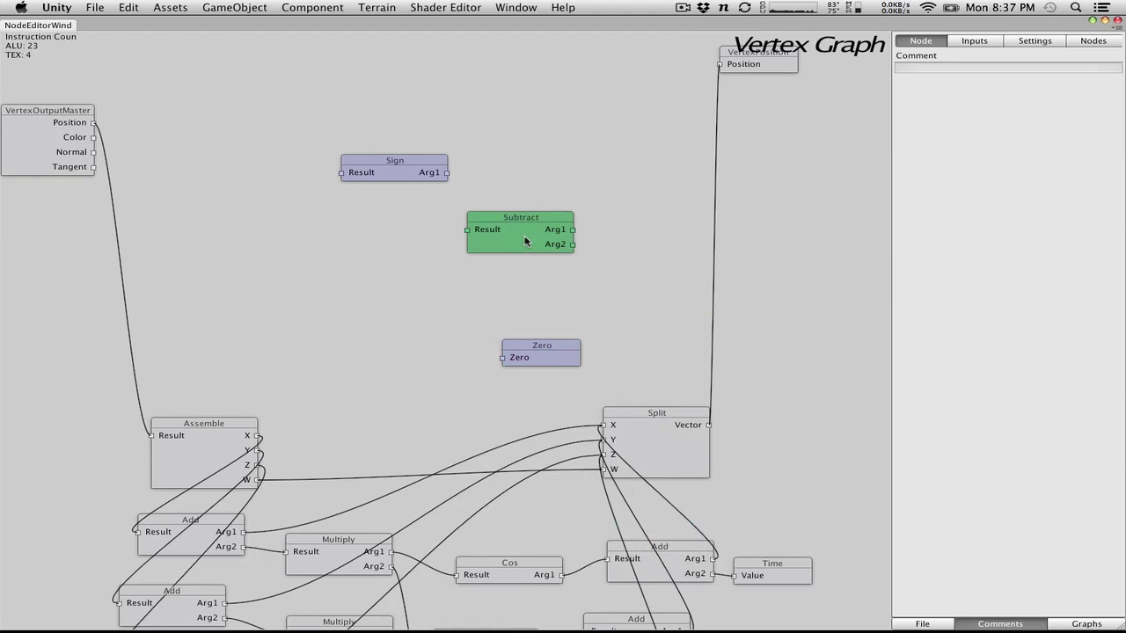
pyautogui.moveTo(528, 347); pyautogui.dragTo(869, 266)
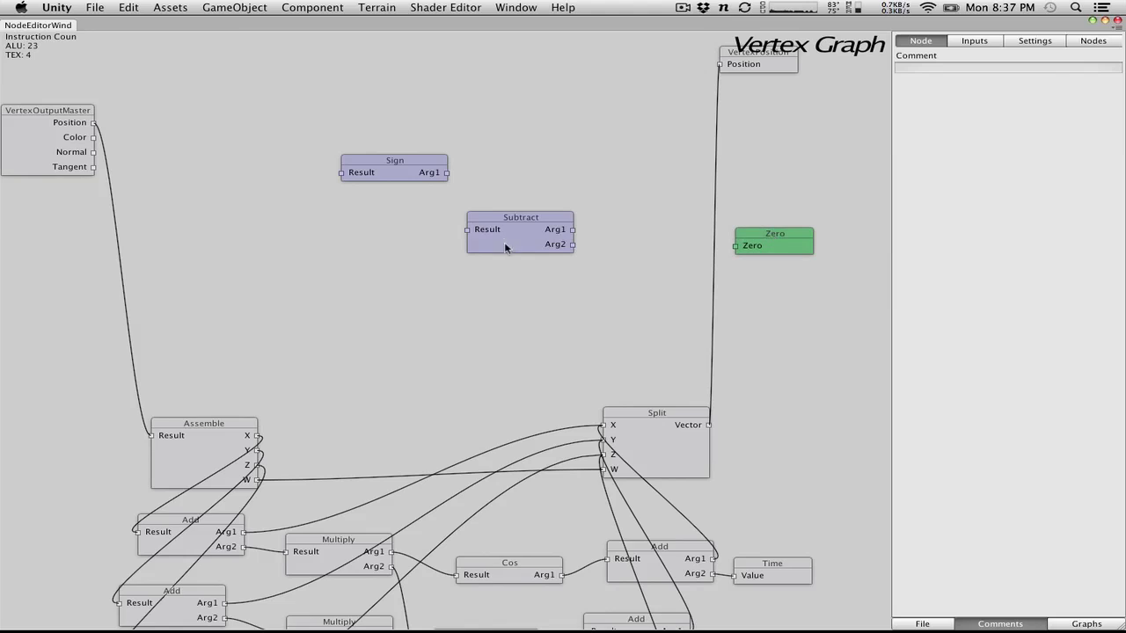
# Connect the Split node's Y output to Subtract's Arg1 and the Zero node to Subtract's Arg2, spacing the nodes apart
pyautogui.moveTo(505, 244); pyautogui.dragTo(496, 270)
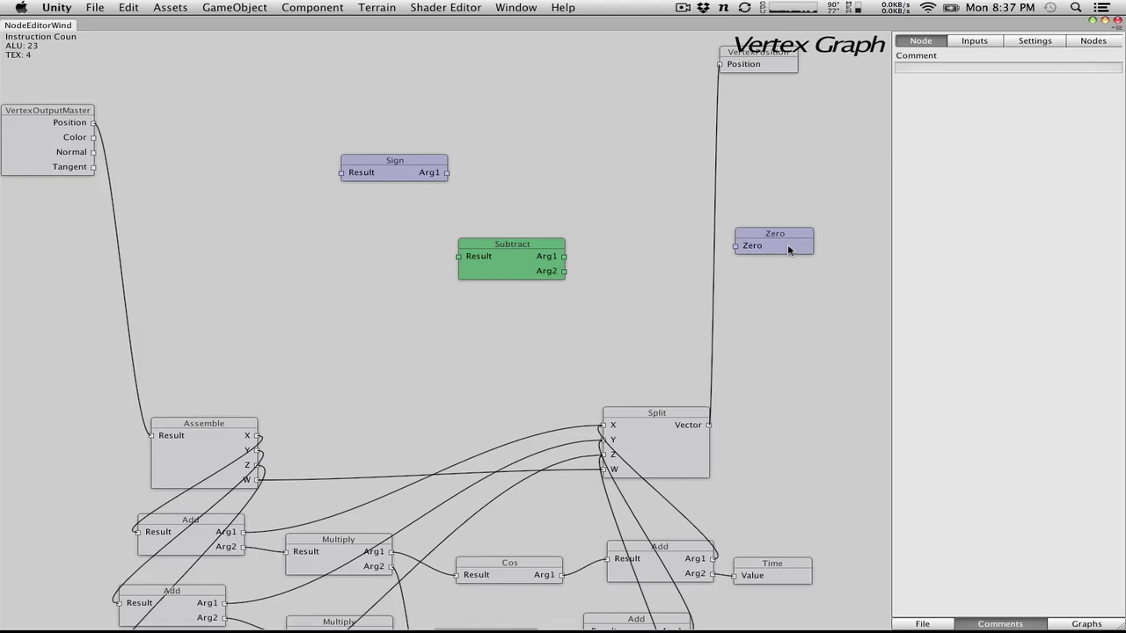
pyautogui.moveTo(791, 245); pyautogui.dragTo(816, 248)
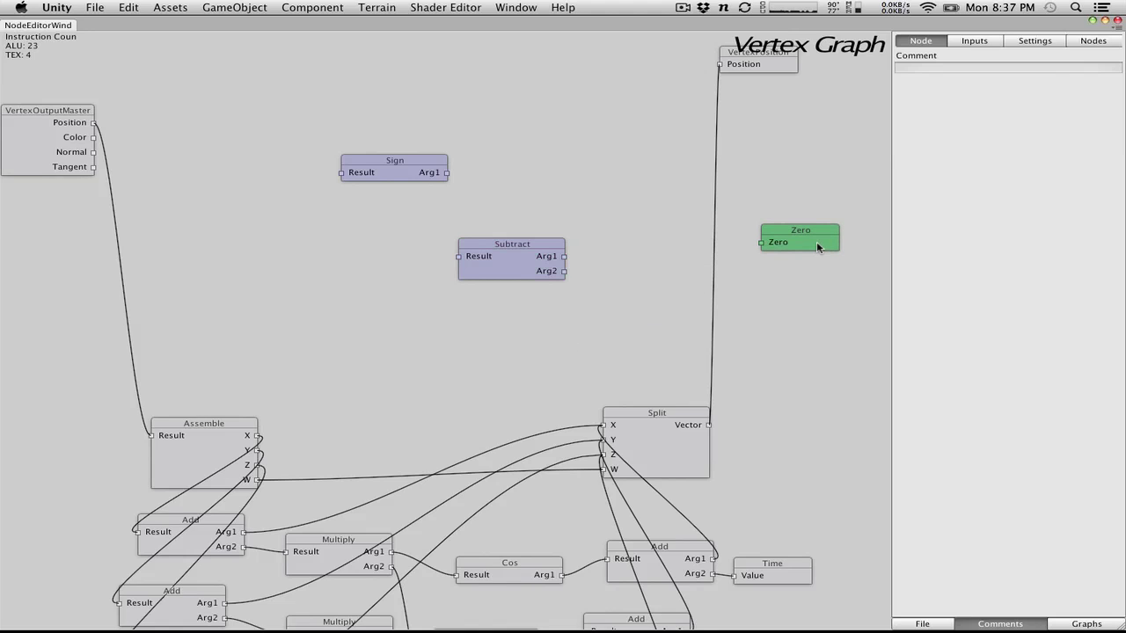
pyautogui.moveTo(542, 272); pyautogui.dragTo(617, 230)
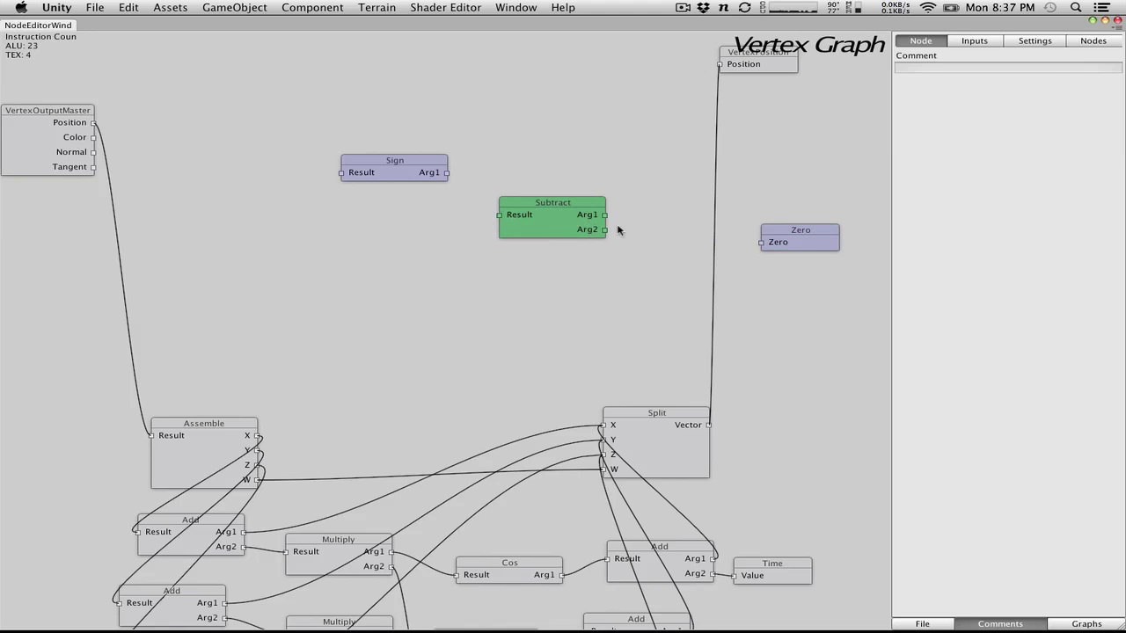
pyautogui.moveTo(607, 443); pyautogui.dragTo(496, 231)
pyautogui.moveTo(762, 243); pyautogui.dragTo(550, 249)
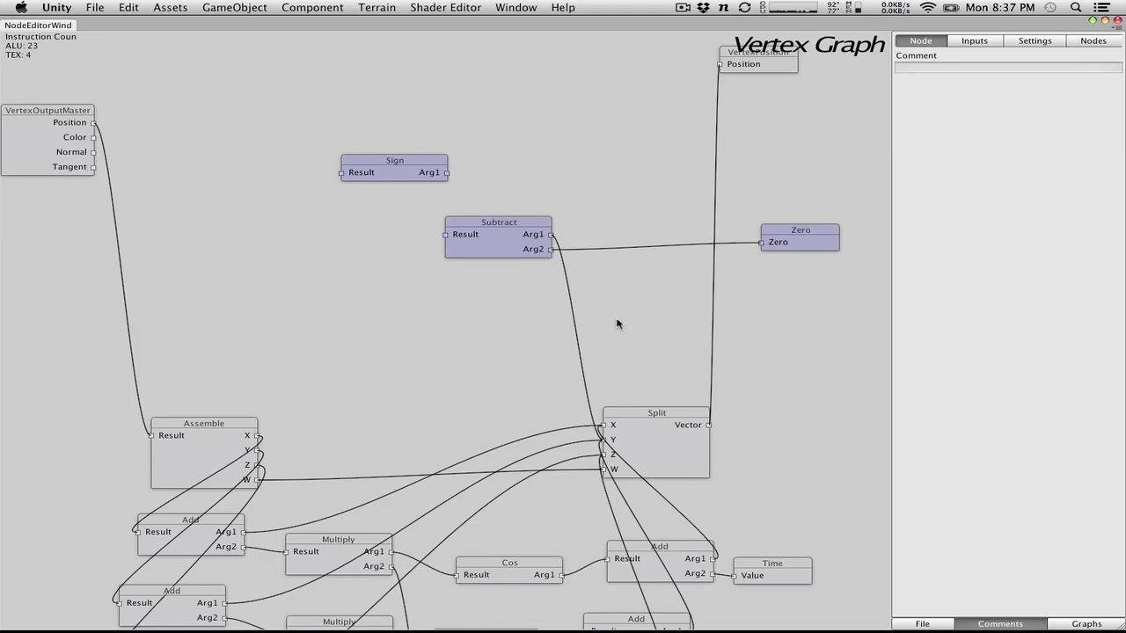
# Connect the Subtract node's Result to the Sign node's Arg1 and line up Sign, Subtract and Zero in a row
pyautogui.moveTo(424, 165); pyautogui.dragTo(368, 179)
pyautogui.moveTo(499, 257); pyautogui.dragTo(496, 278)
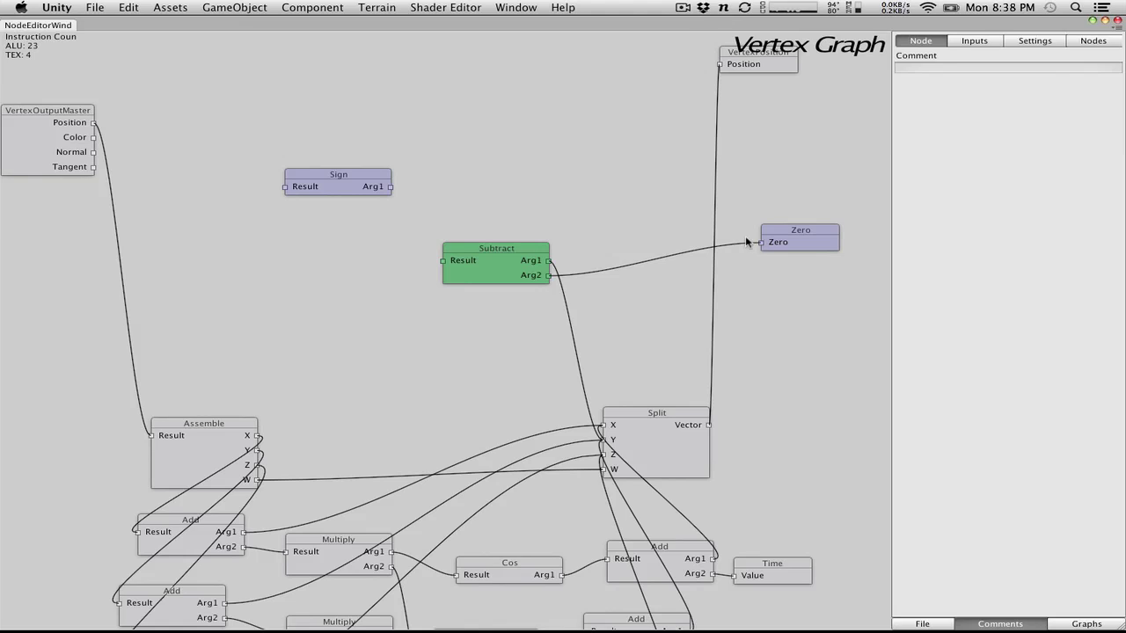
pyautogui.moveTo(800, 242); pyautogui.dragTo(809, 276)
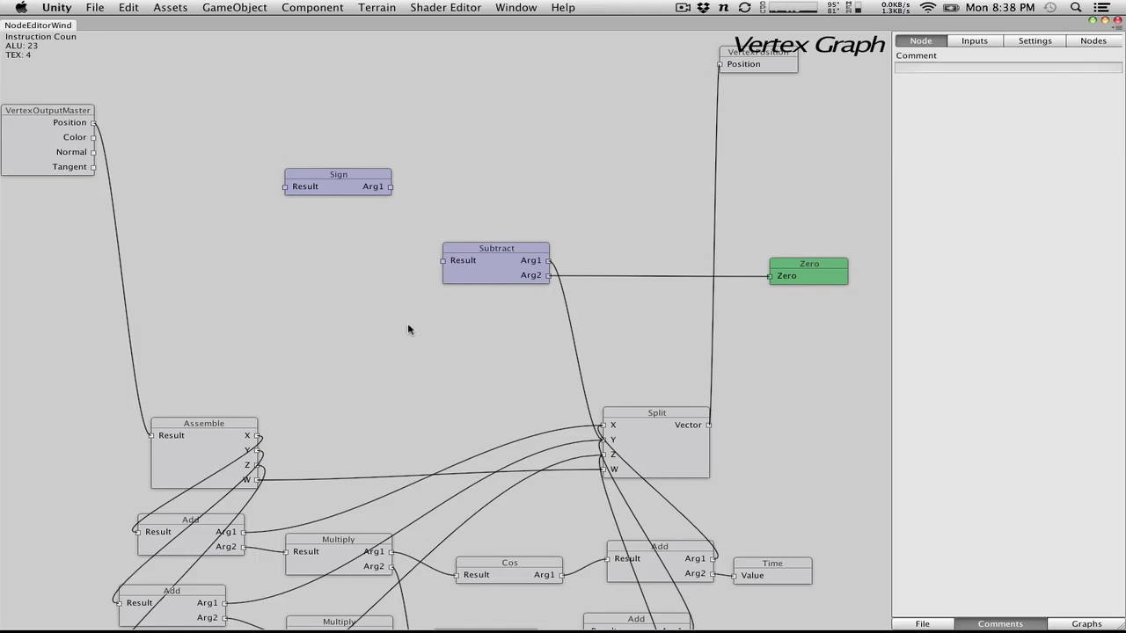
pyautogui.moveTo(514, 256); pyautogui.dragTo(537, 222)
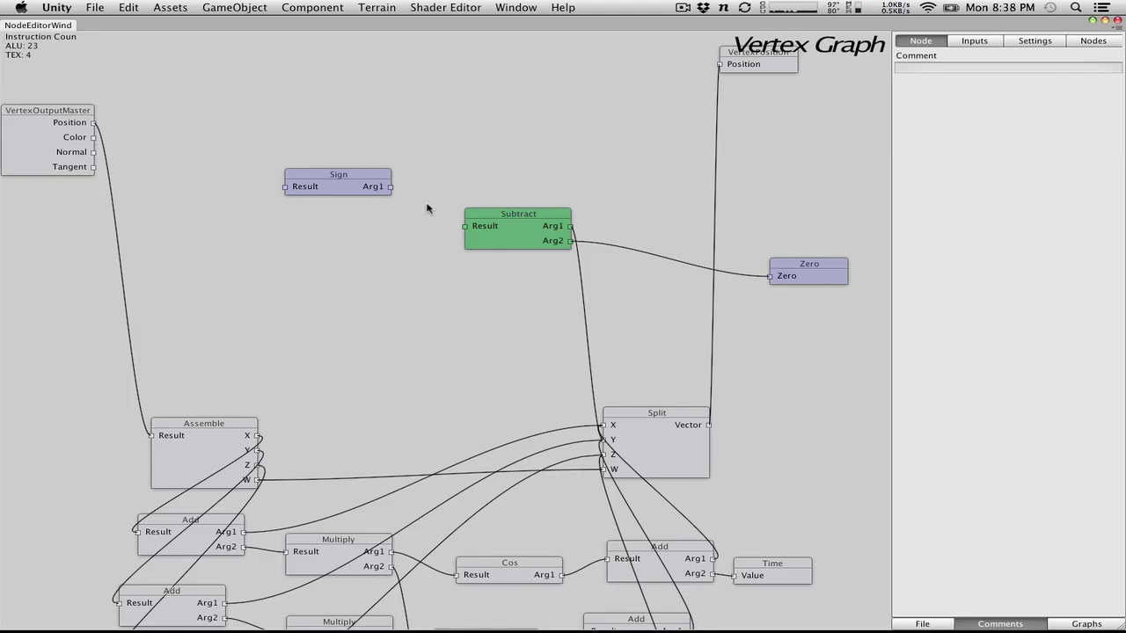
pyautogui.moveTo(802, 264); pyautogui.dragTo(788, 232)
pyautogui.moveTo(528, 243); pyautogui.dragTo(340, 232)
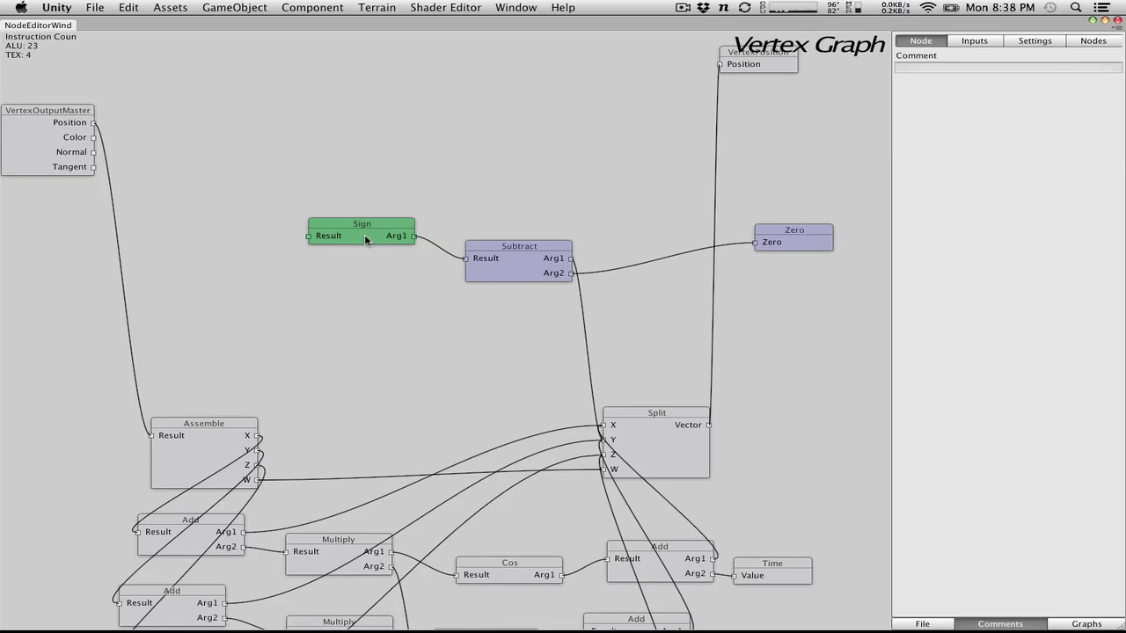
# Add an Add operation node and place it just above and right of VertexOutputMaster
pyautogui.rightClick(234, 139)
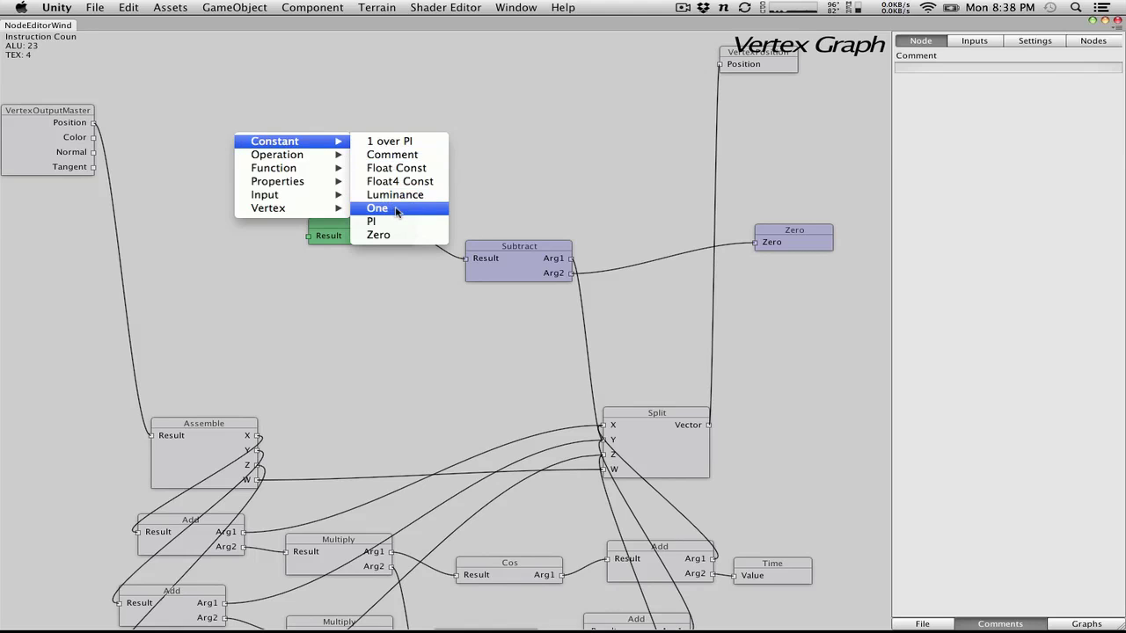
pyautogui.moveTo(314, 166)
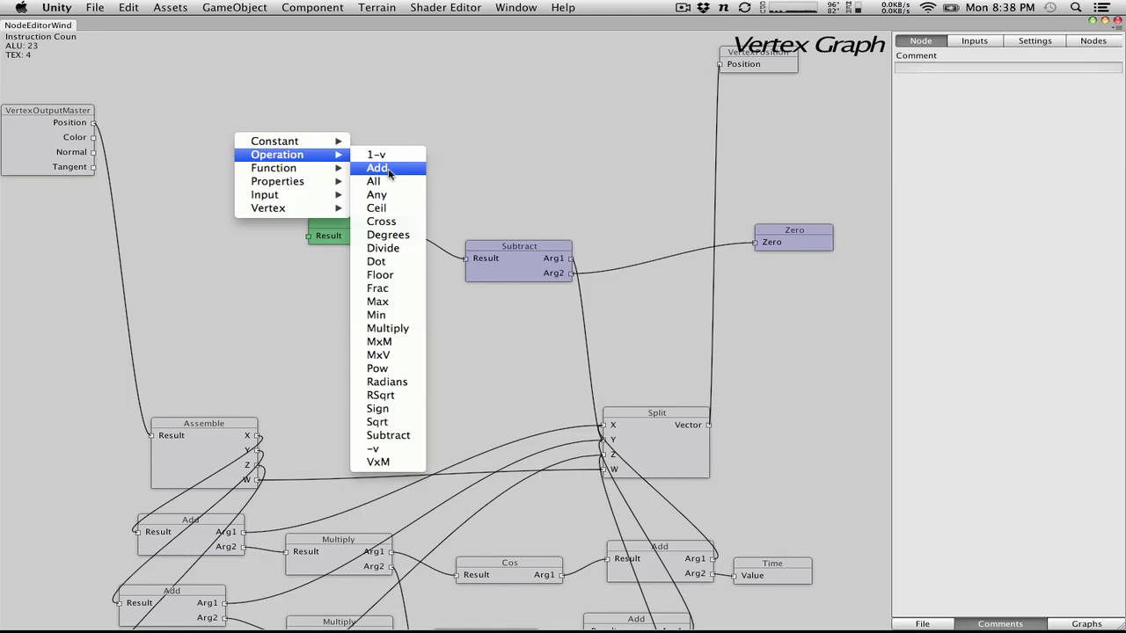
pyautogui.click(380, 169)
pyautogui.moveTo(296, 157); pyautogui.dragTo(247, 98)
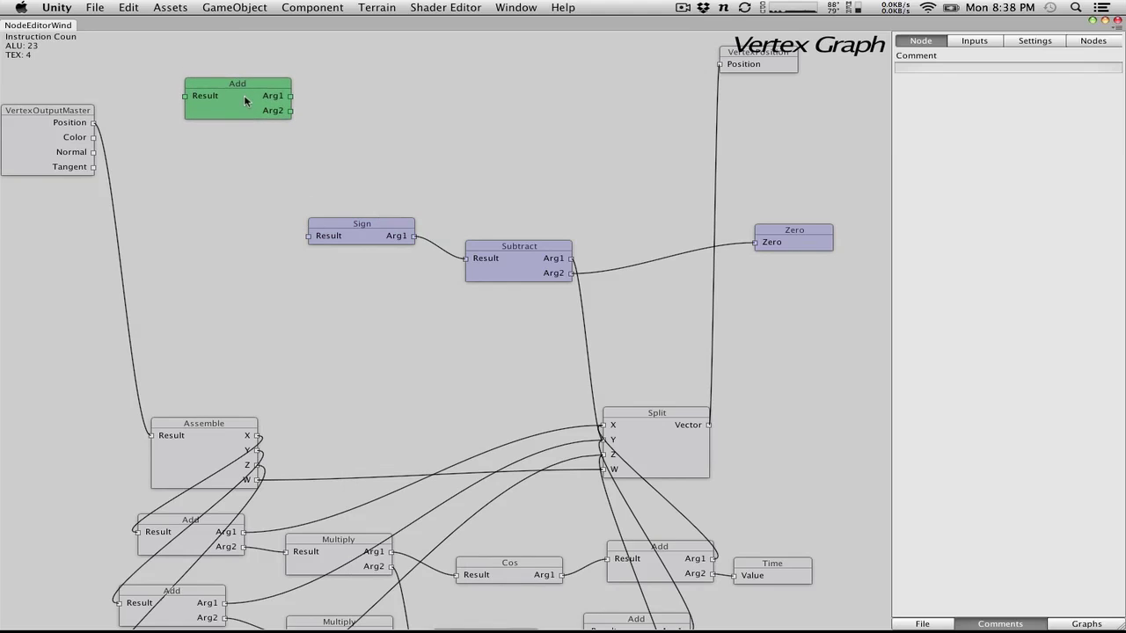
# Wire VertexPosition into the new Add node's Arg1, Assemble's Result into its Arg2, and its Result into VertexOutputMaster's Position
pyautogui.moveTo(722, 69); pyautogui.dragTo(290, 97)
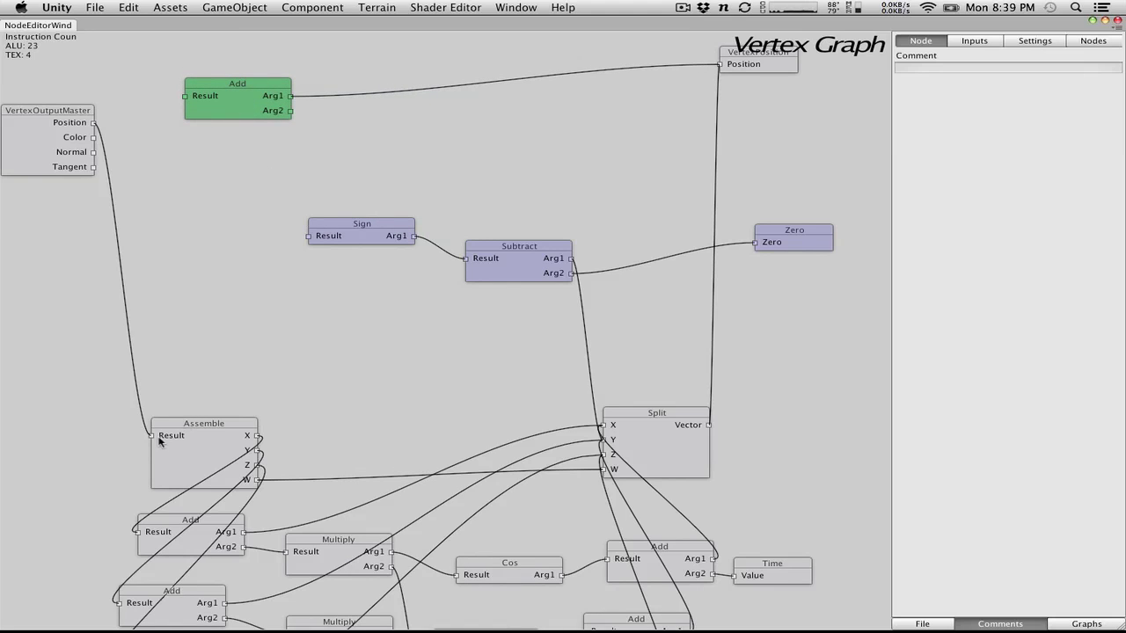
pyautogui.moveTo(151, 436); pyautogui.dragTo(235, 115)
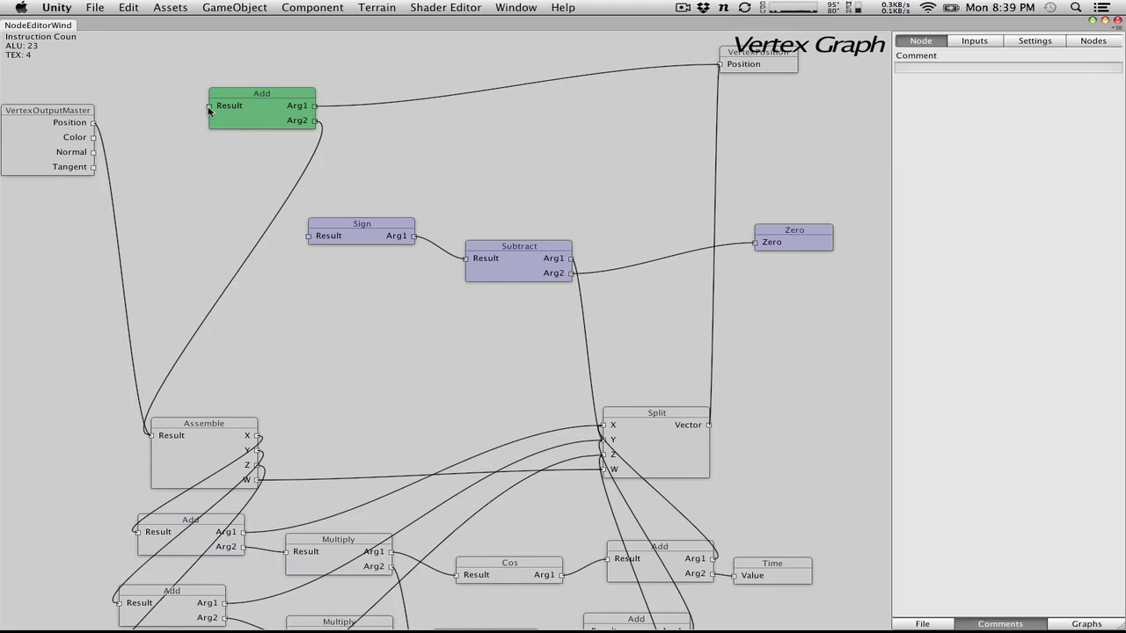
pyautogui.moveTo(210, 106); pyautogui.dragTo(95, 125)
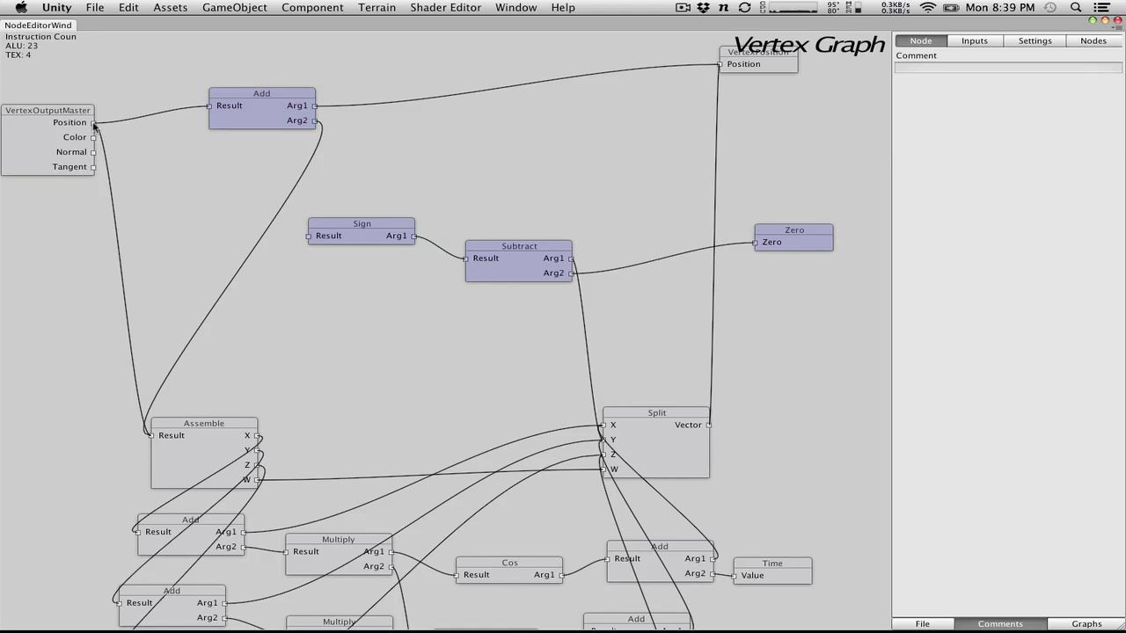
pyautogui.moveTo(264, 112); pyautogui.dragTo(197, 127)
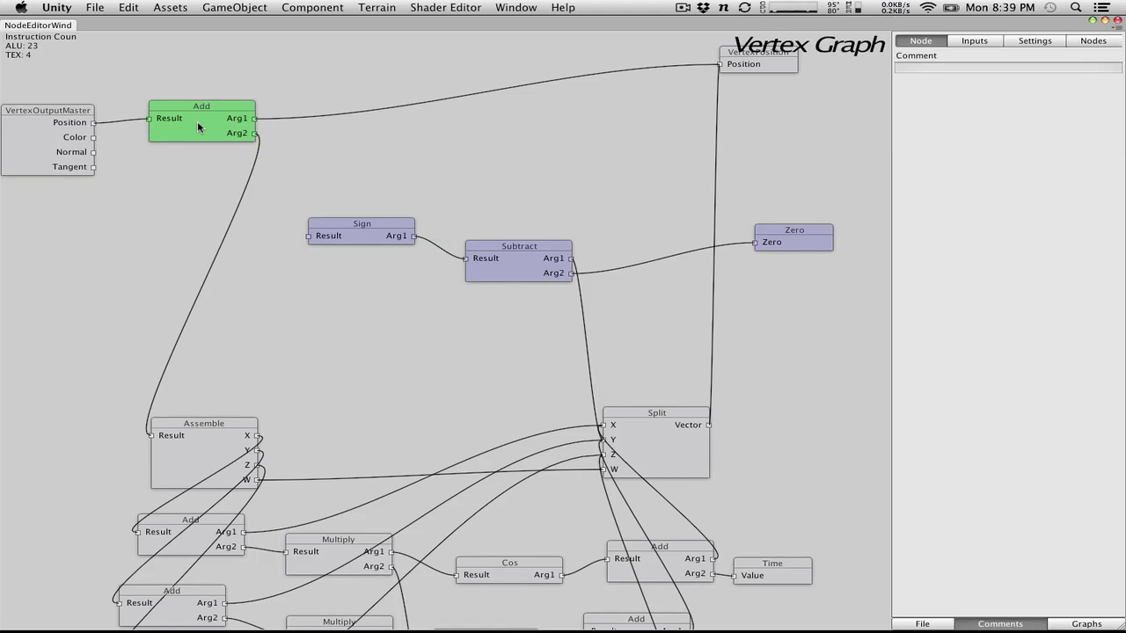
pyautogui.moveTo(197, 127); pyautogui.dragTo(196, 157)
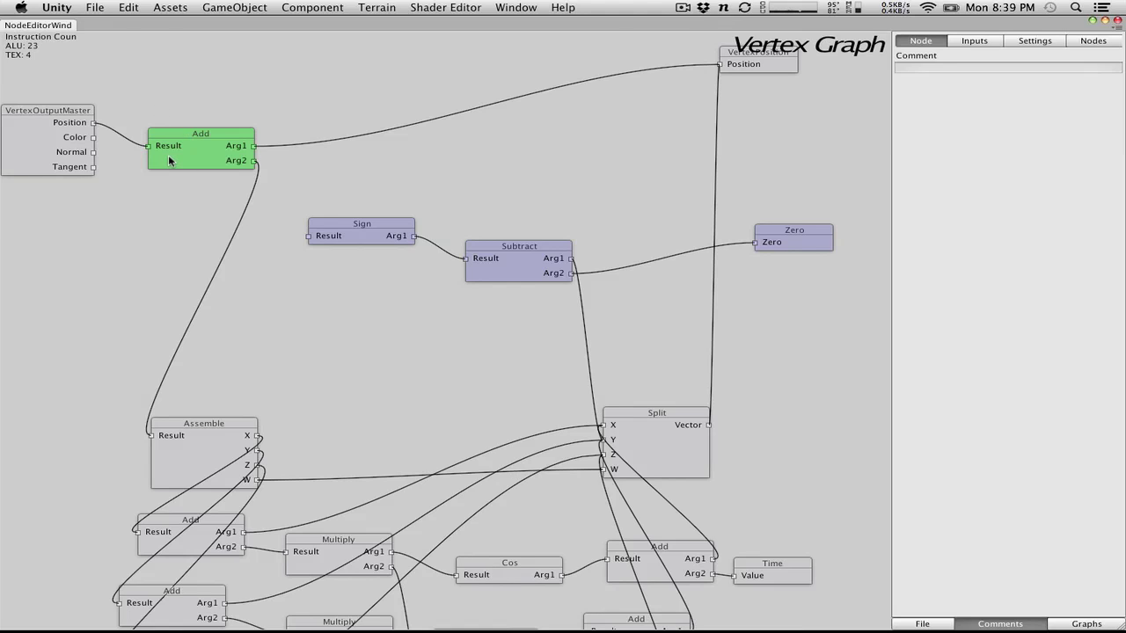
# Move the Sign, Subtract and Zero nodes down and right, leaving free space between the new Add node and Sign
pyautogui.moveTo(488, 247); pyautogui.dragTo(498, 297)
pyautogui.moveTo(357, 246); pyautogui.dragTo(370, 319)
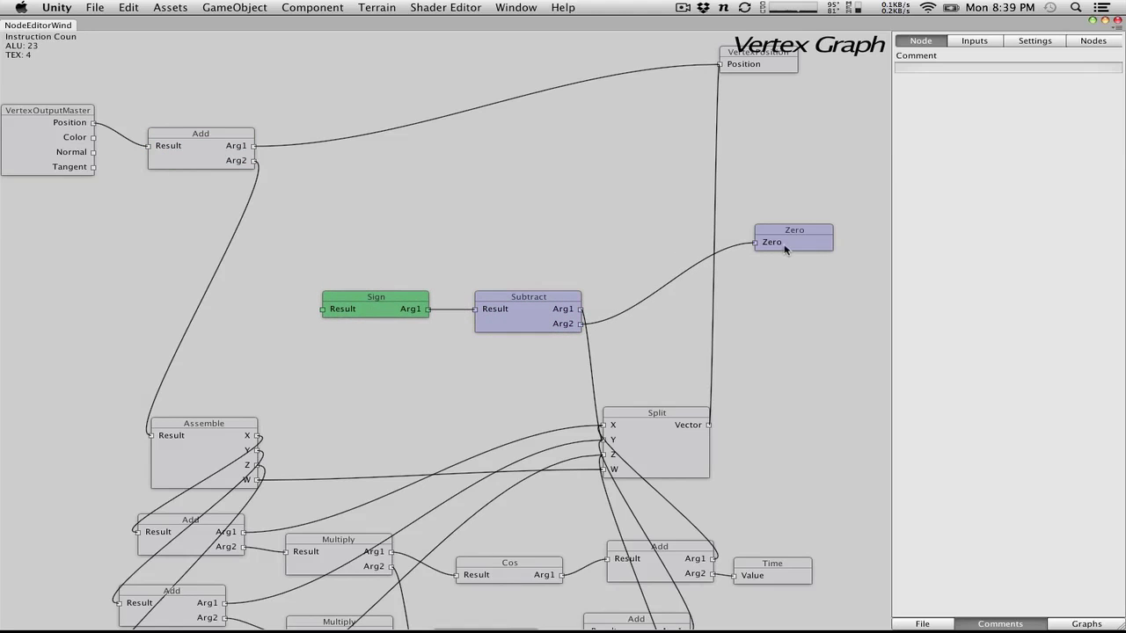
pyautogui.moveTo(785, 252); pyautogui.dragTo(787, 295)
pyautogui.moveTo(375, 310); pyautogui.dragTo(355, 283)
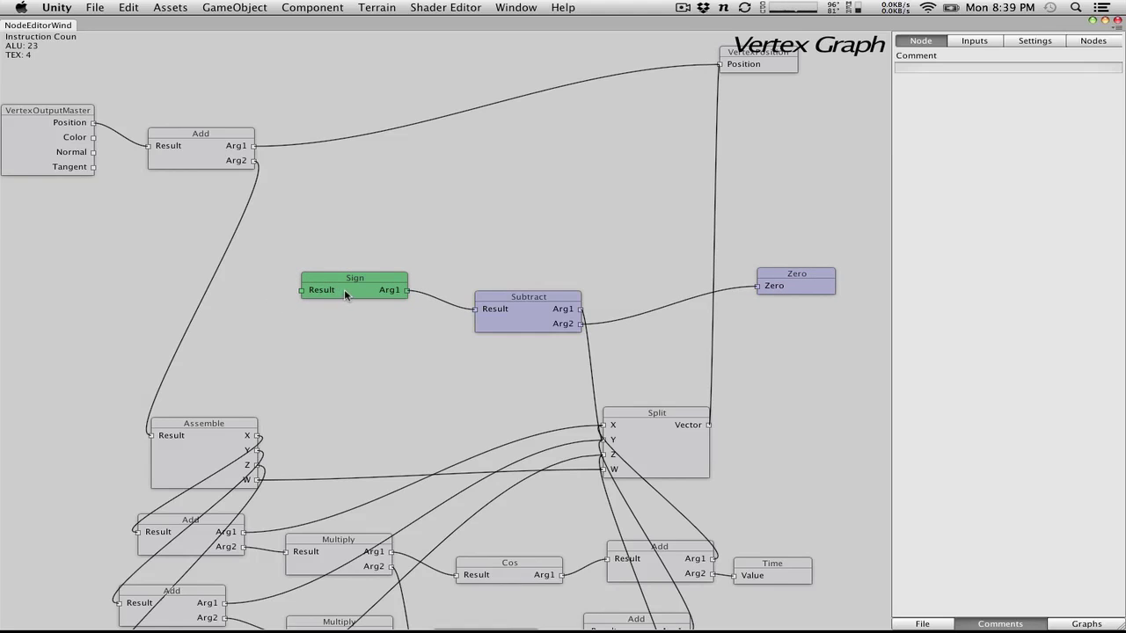
pyautogui.moveTo(519, 296); pyautogui.dragTo(577, 268)
pyautogui.moveTo(357, 292); pyautogui.dragTo(417, 269)
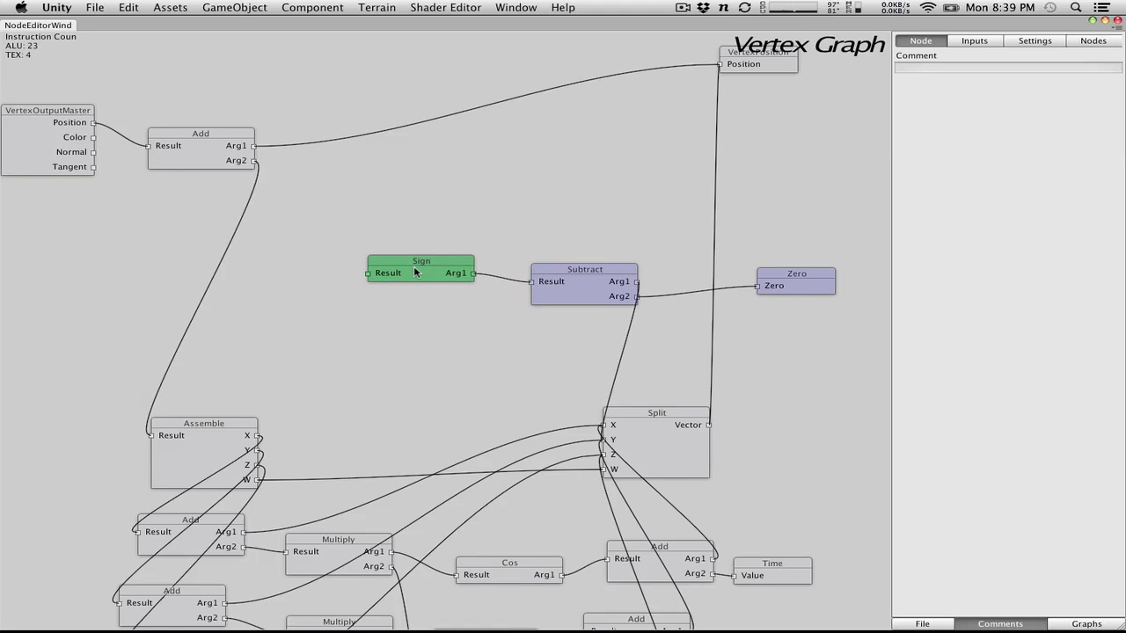
pyautogui.rightClick(349, 327)
pyautogui.moveTo(372, 338)
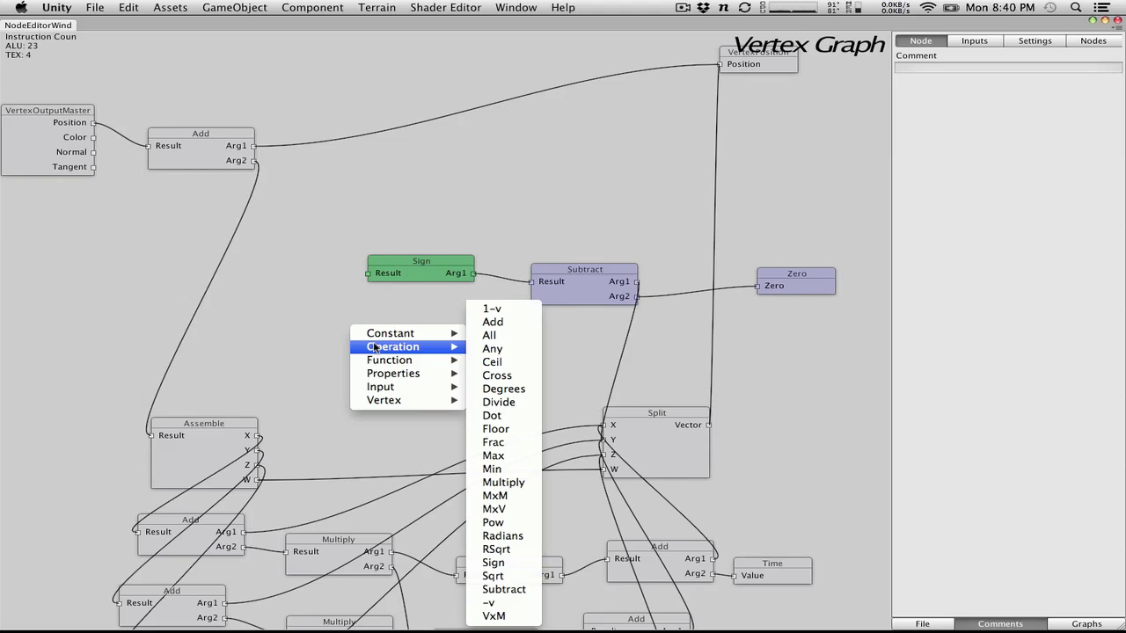
pyautogui.click(351, 299)
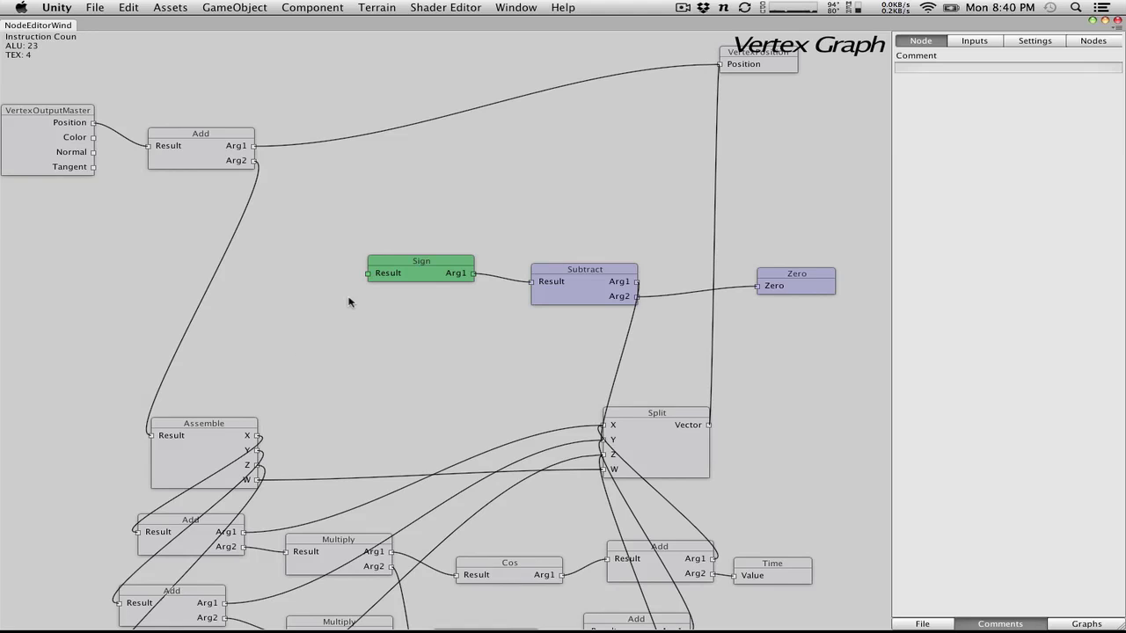
pyautogui.moveTo(455, 269); pyautogui.dragTo(444, 276)
pyautogui.rightClick(407, 211)
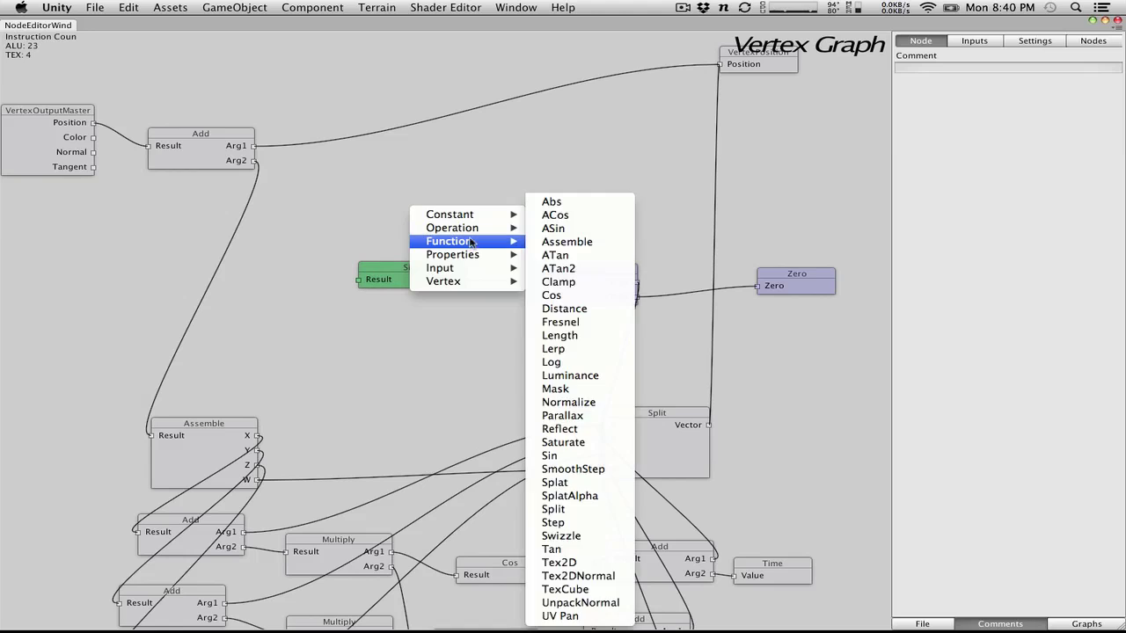
pyautogui.moveTo(476, 229)
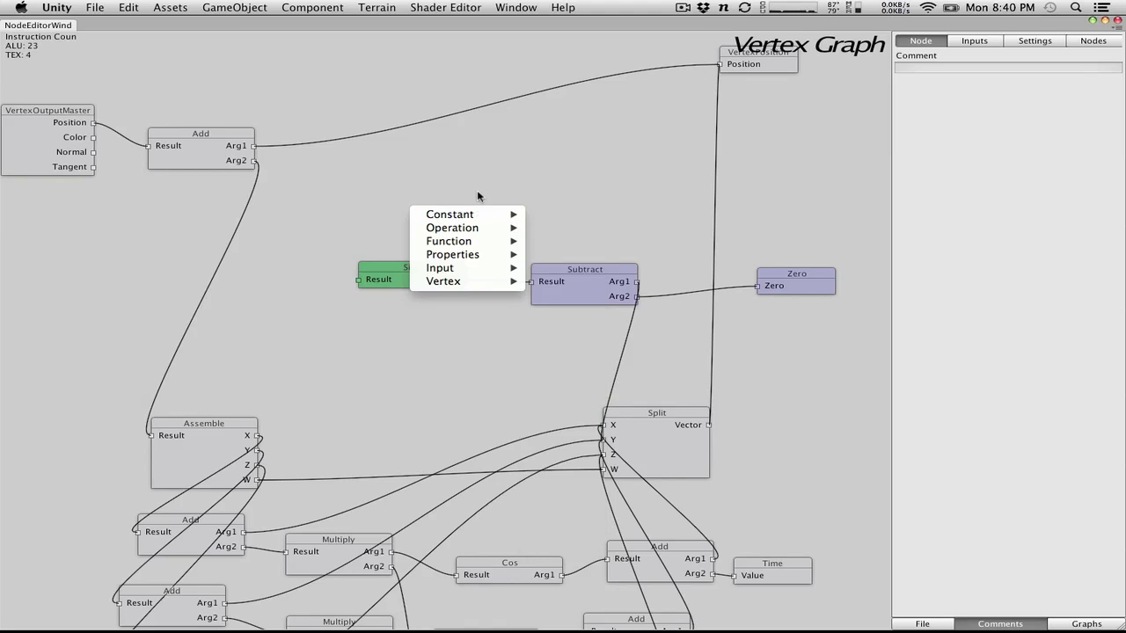
pyautogui.click(478, 192)
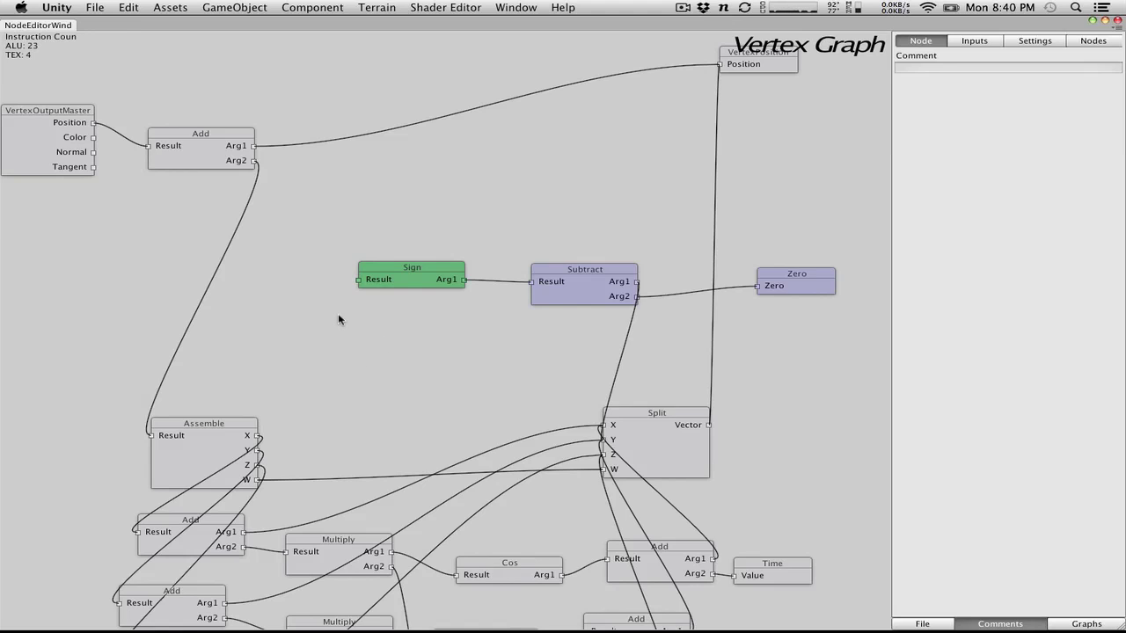
pyautogui.rightClick(341, 203)
pyautogui.moveTo(387, 215)
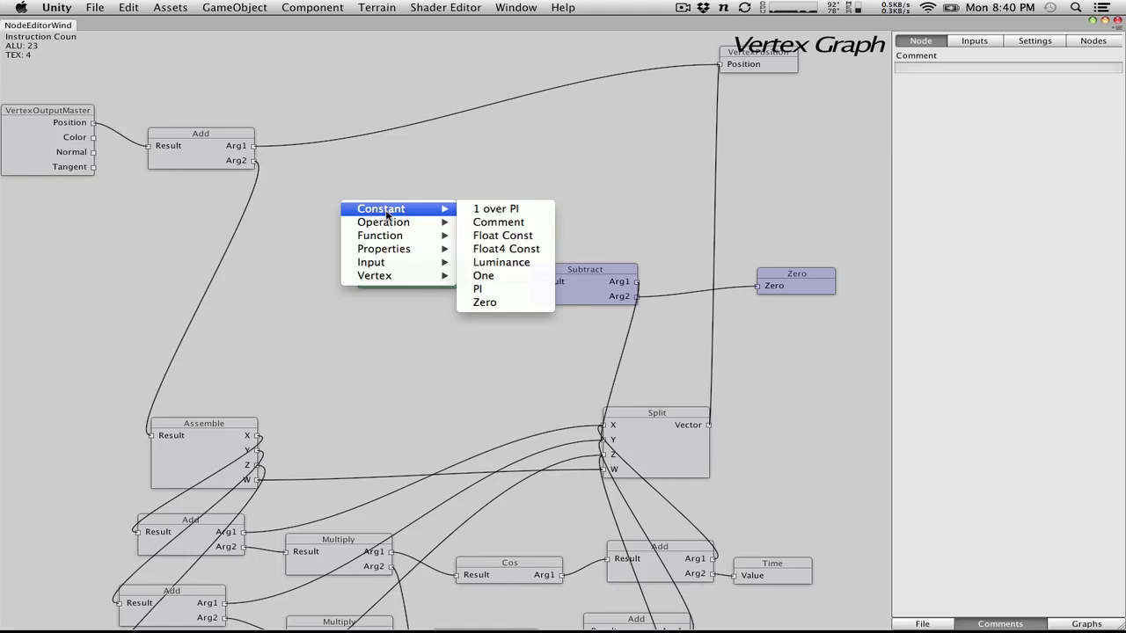
pyautogui.click(398, 182)
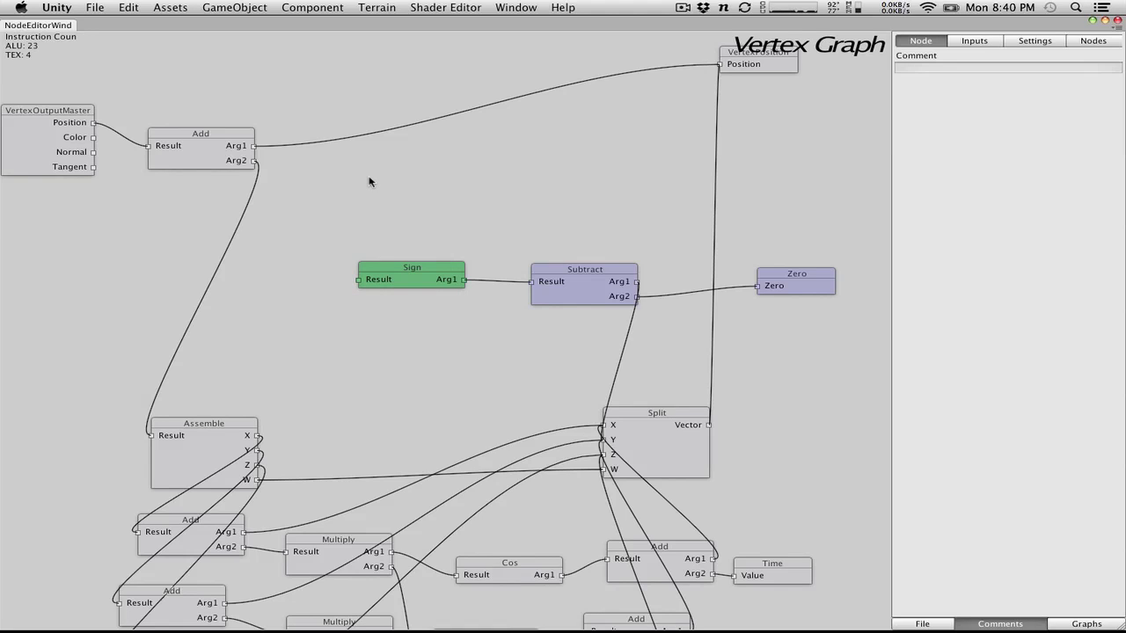
pyautogui.rightClick(370, 182)
pyautogui.moveTo(402, 201)
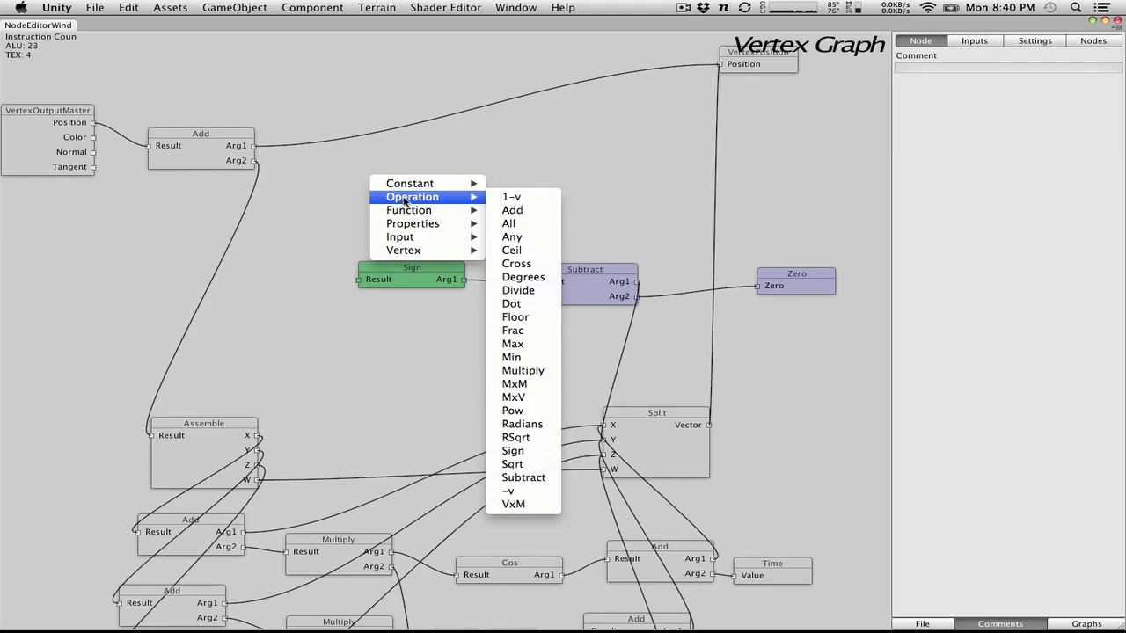
pyautogui.click(307, 204)
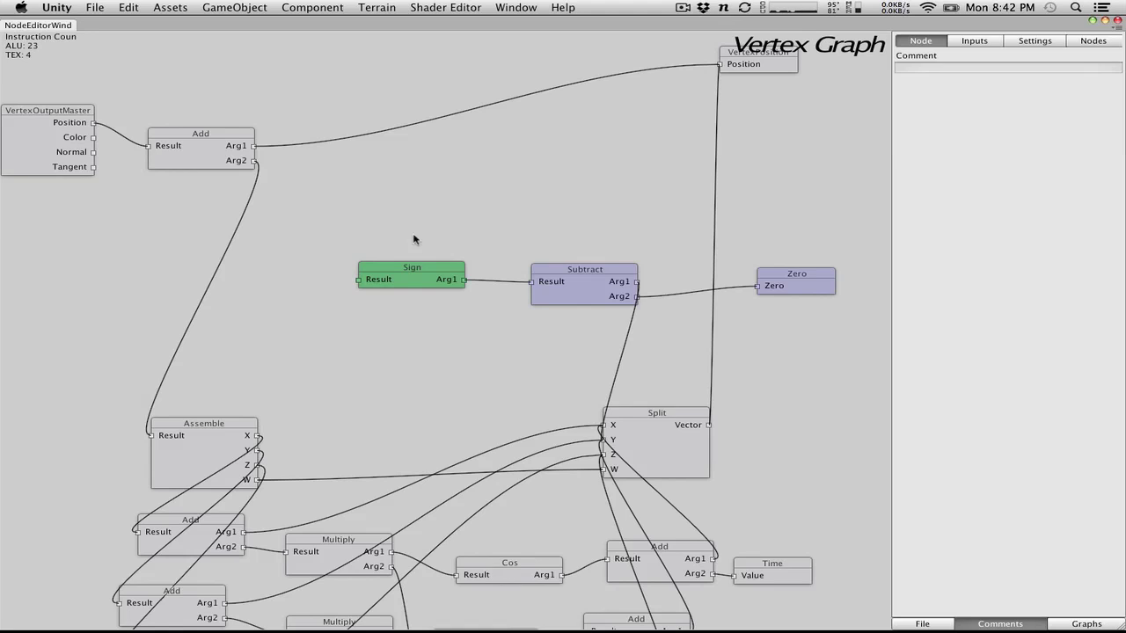
# Shift the Subtract, Zero and Sign nodes further right and down to leave more room beside the Add node
pyautogui.moveTo(563, 277); pyautogui.dragTo(606, 293)
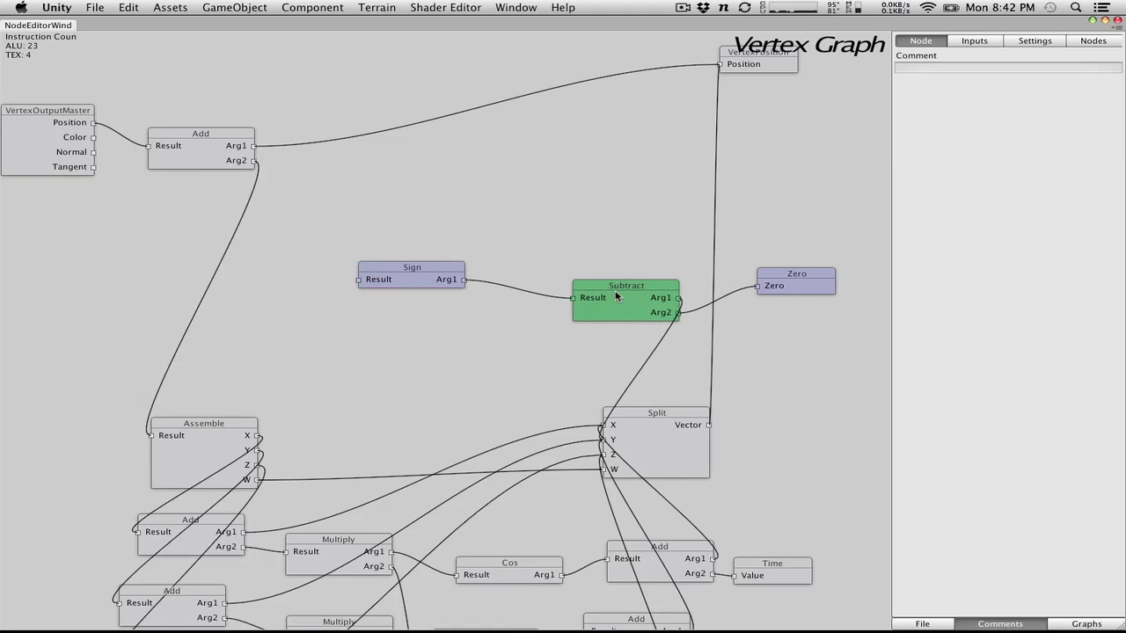
pyautogui.moveTo(803, 283); pyautogui.dragTo(810, 312)
pyautogui.moveTo(410, 274); pyautogui.dragTo(471, 310)
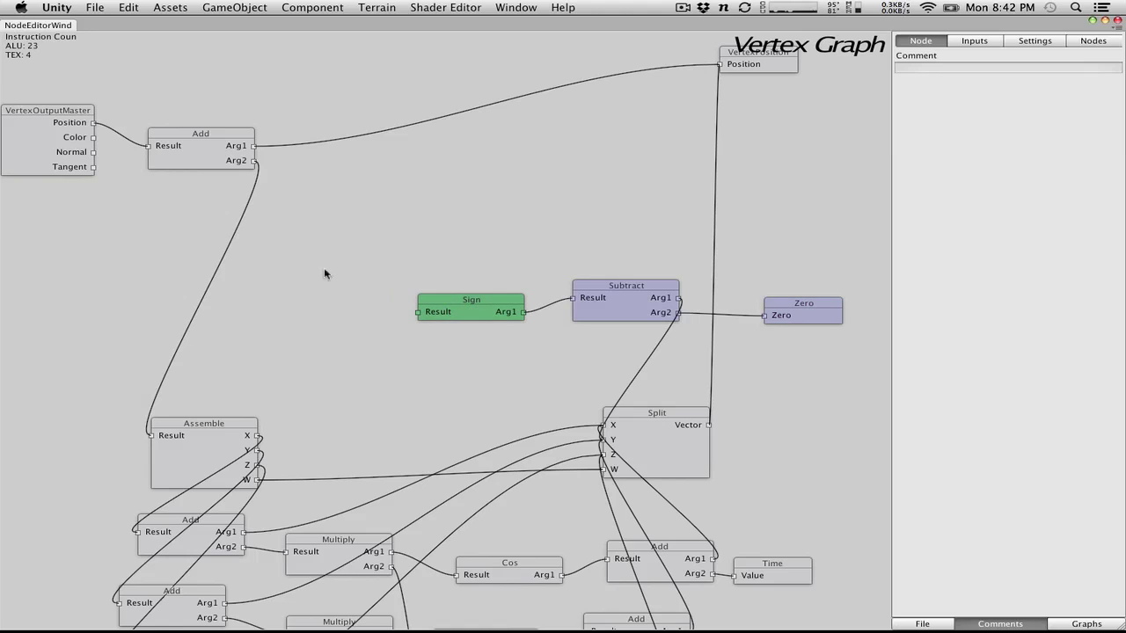
pyautogui.rightClick(348, 286)
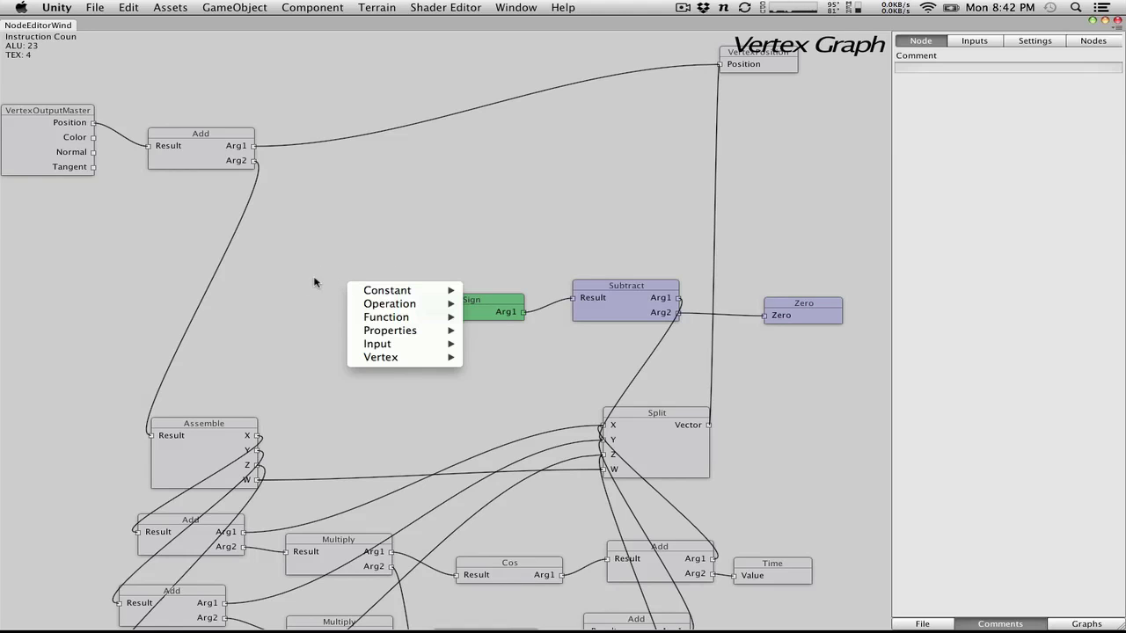
pyautogui.click(299, 313)
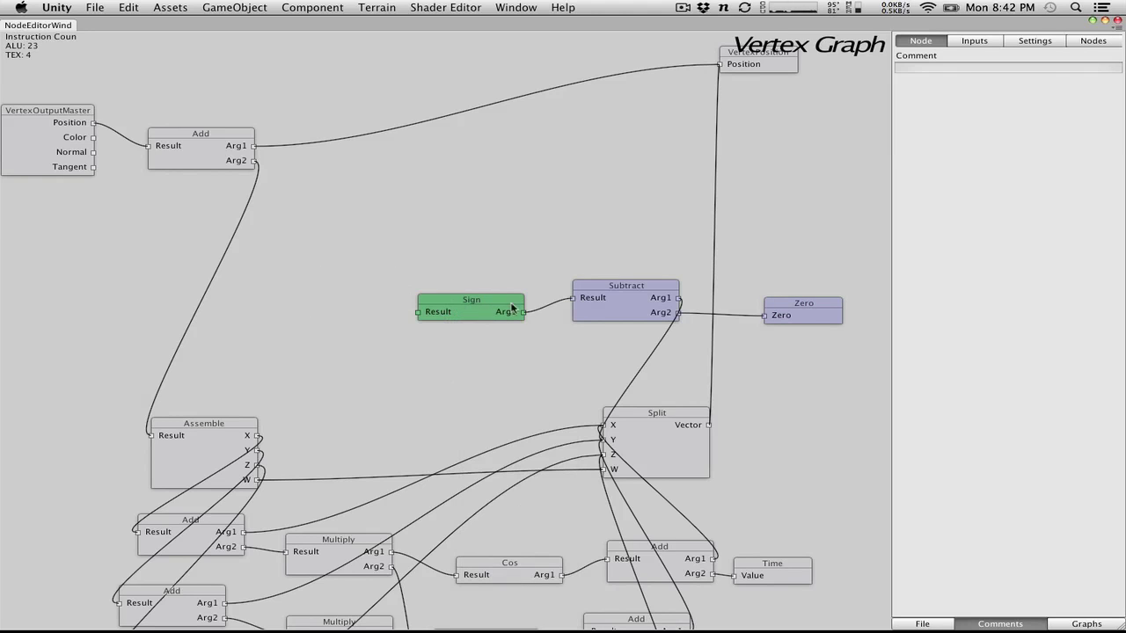
# Add a Multiply operation node and place it between the upper Add node and the Sign node
pyautogui.rightClick(366, 323)
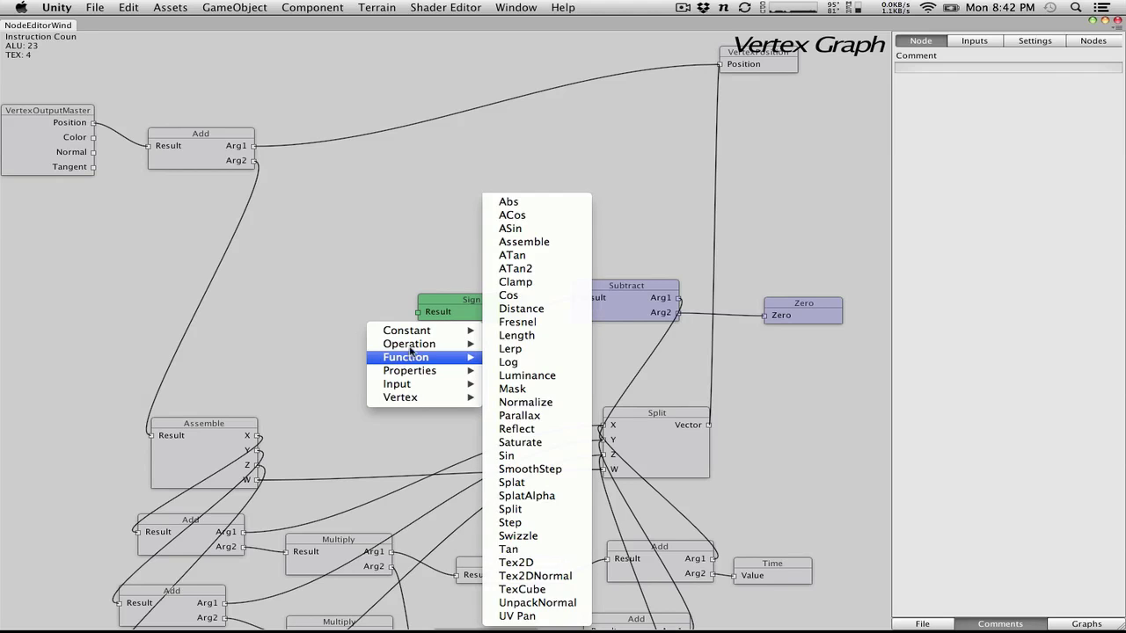
pyautogui.moveTo(413, 344)
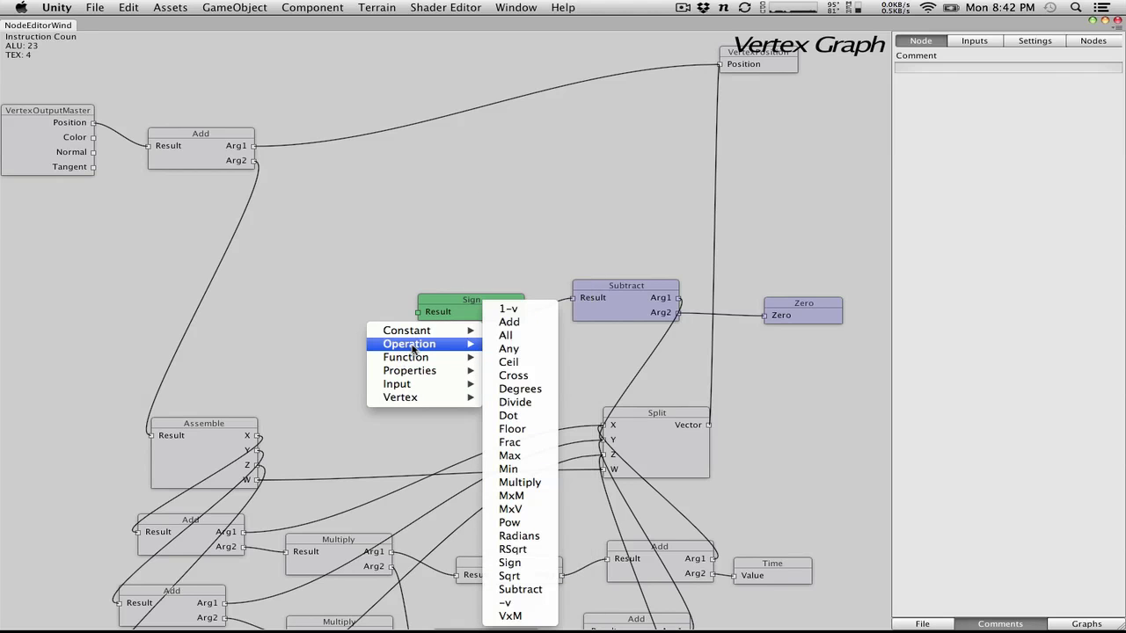
pyautogui.click(517, 483)
pyautogui.moveTo(400, 335); pyautogui.dragTo(298, 229)
# Add a One constant node and place it above the Zero node
pyautogui.rightClick(484, 212)
pyautogui.moveTo(486, 220)
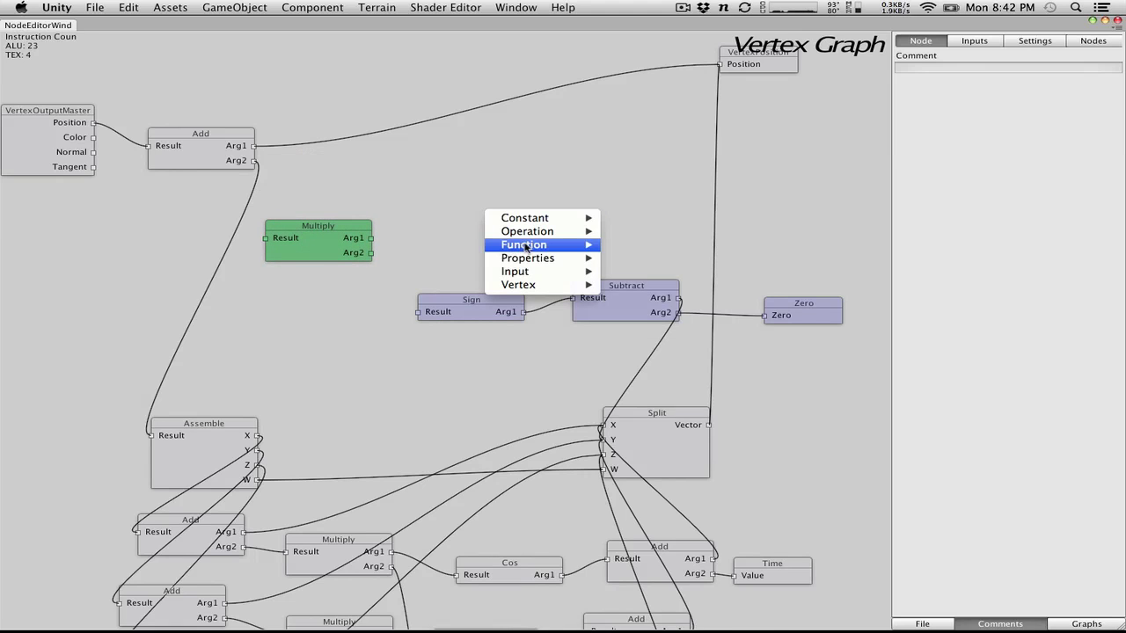
pyautogui.moveTo(527, 247)
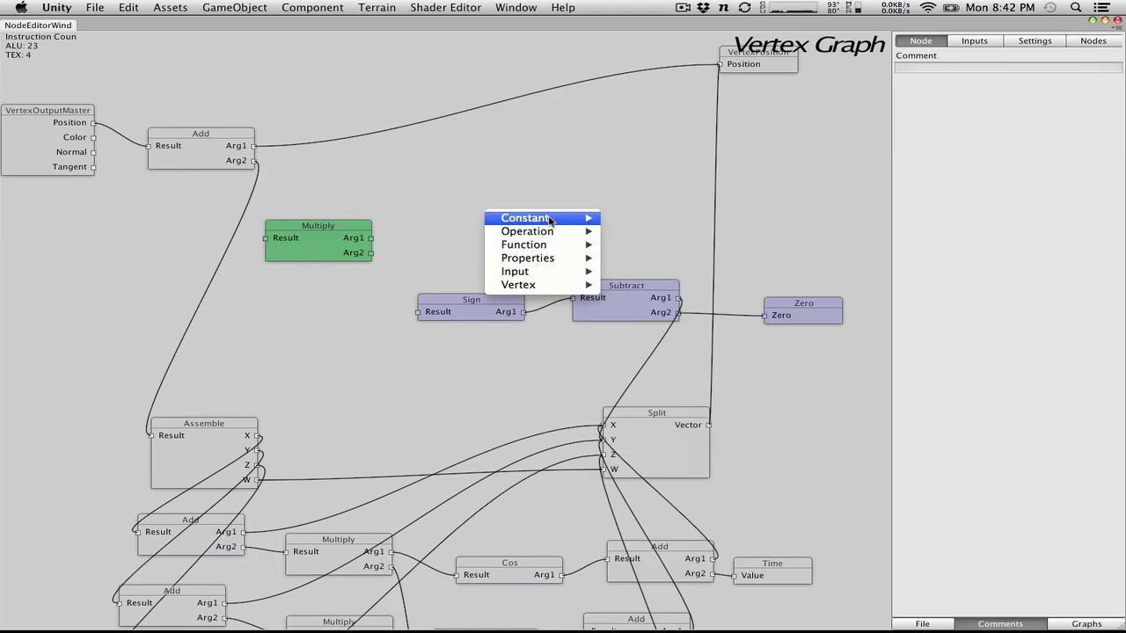
pyautogui.moveTo(580, 218)
pyautogui.click(627, 284)
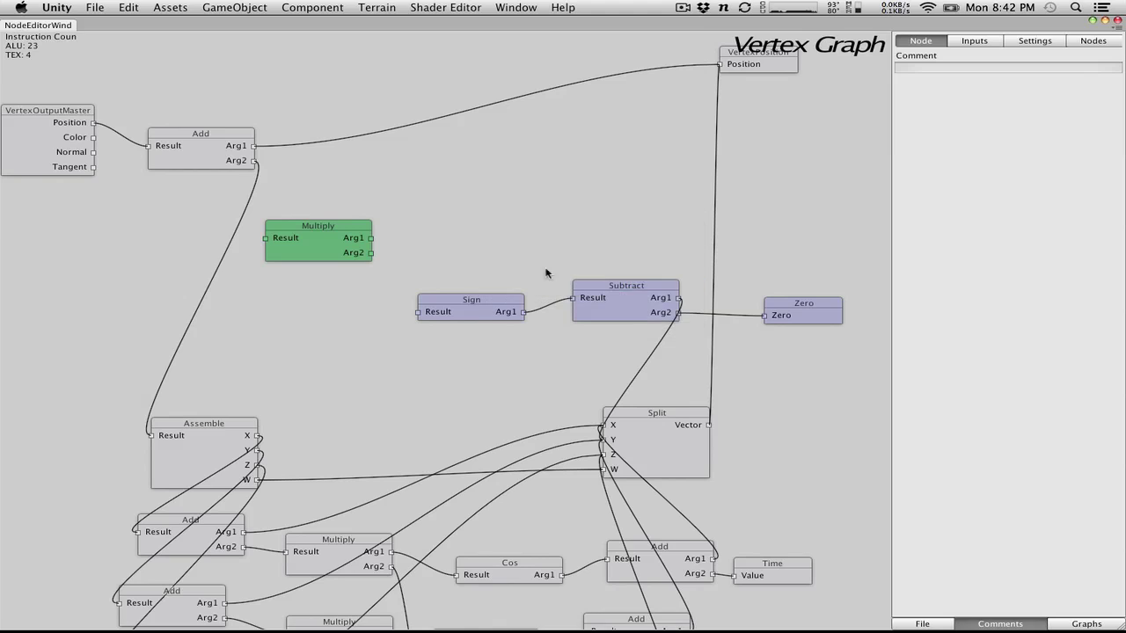
pyautogui.moveTo(523, 219); pyautogui.dragTo(816, 208)
# Add a Float Const node beside the One node and open its value for editing
pyautogui.rightClick(640, 206)
pyautogui.moveTo(652, 213)
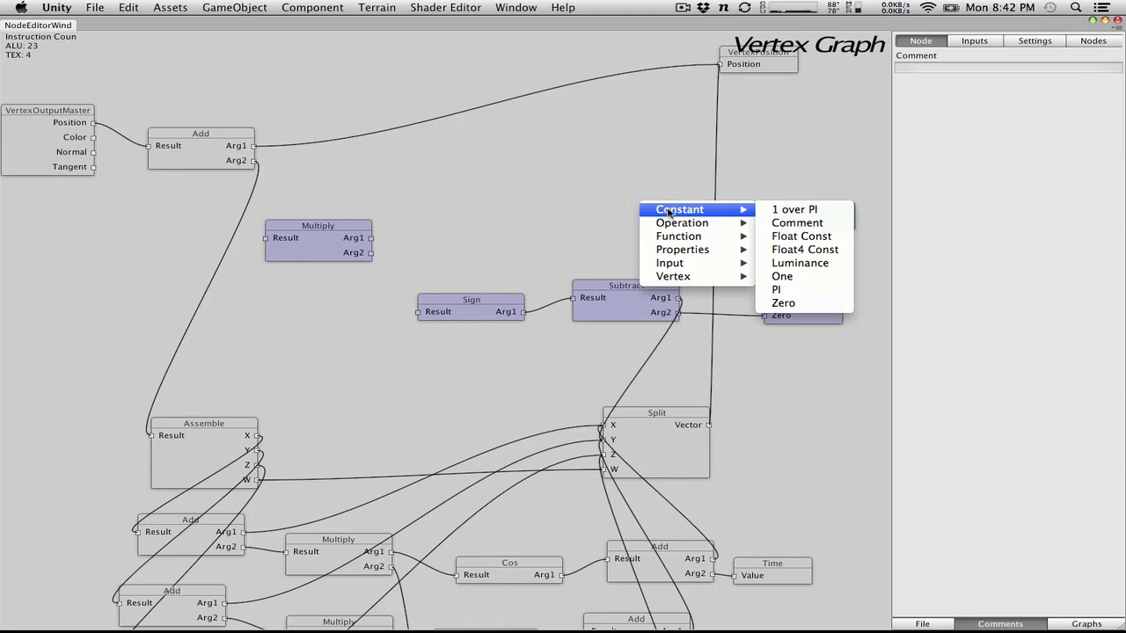
pyautogui.click(801, 235)
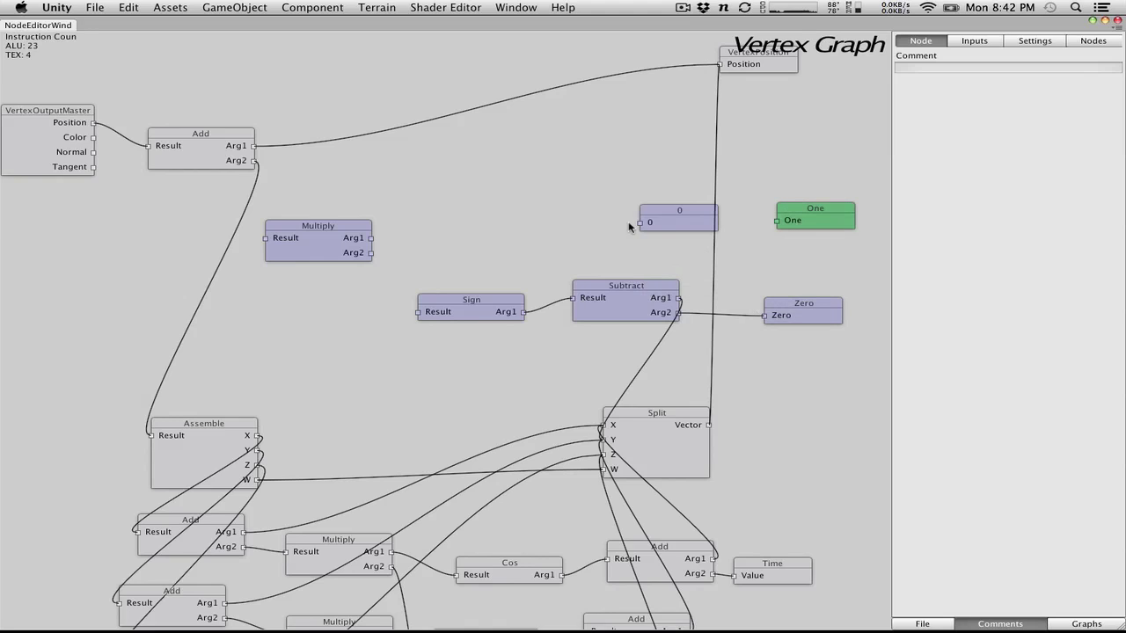
pyautogui.click(661, 225)
pyautogui.click(1034, 55)
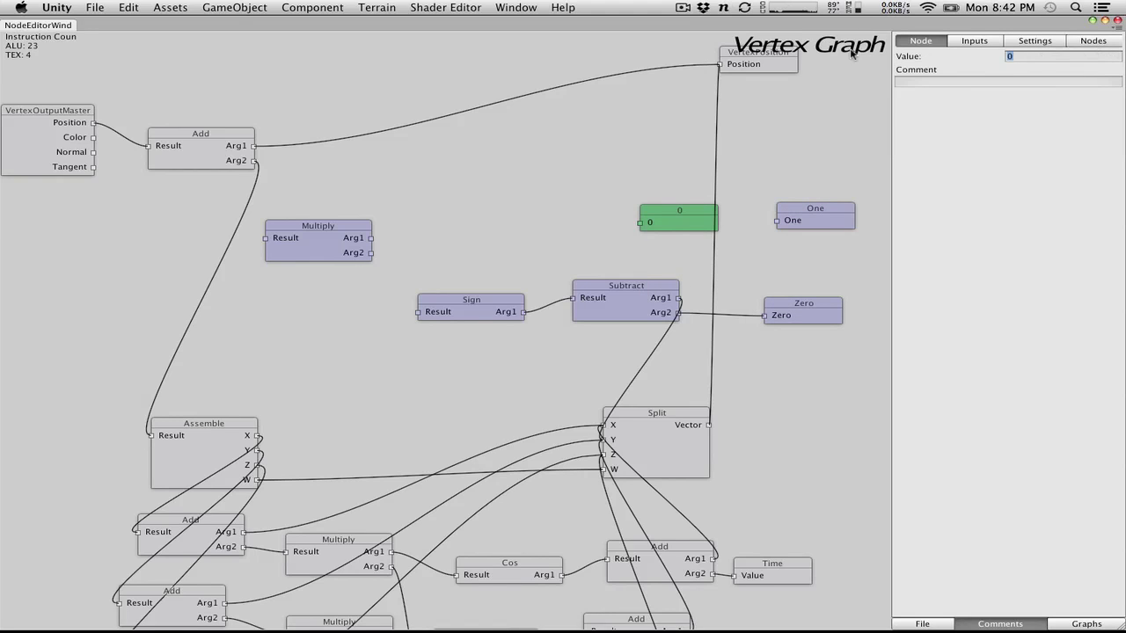
# Close the shader editor window, reopen Strumpy Shader Editor and switch to the Vertex graph
pyautogui.click(998, 80)
pyautogui.click(1117, 20)
pyautogui.click(445, 7)
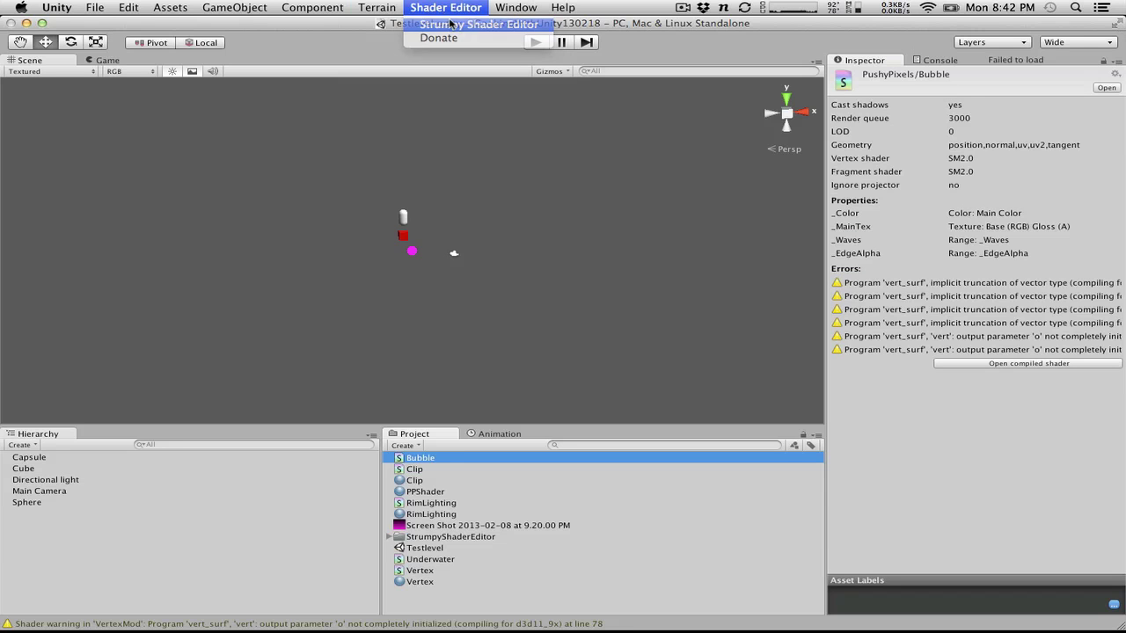
pyautogui.click(449, 22)
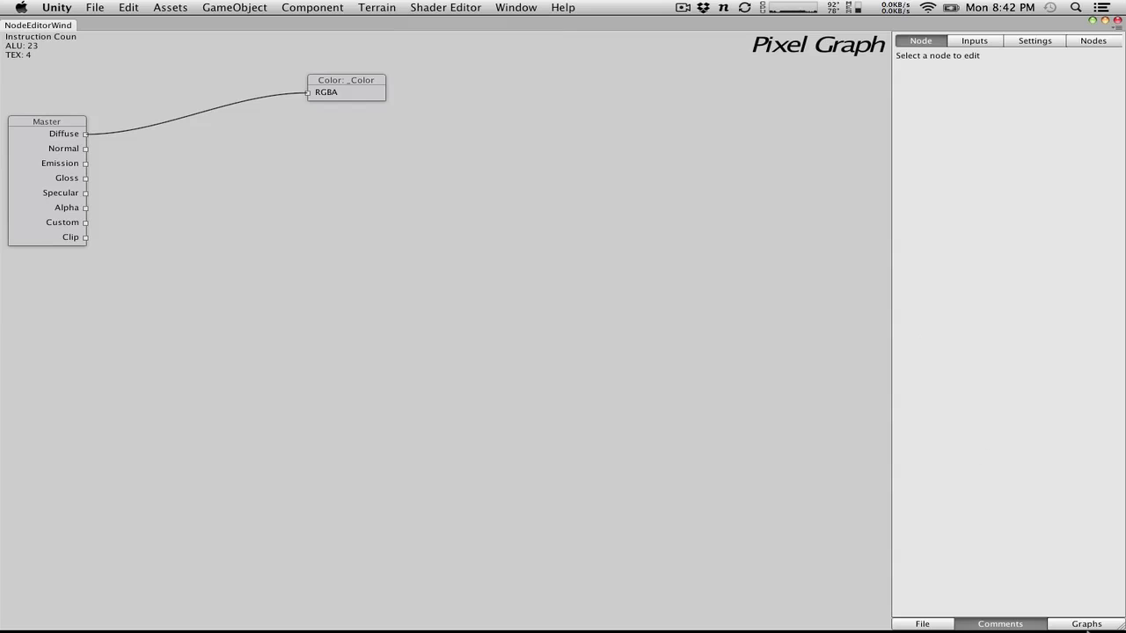
pyautogui.click(1097, 625)
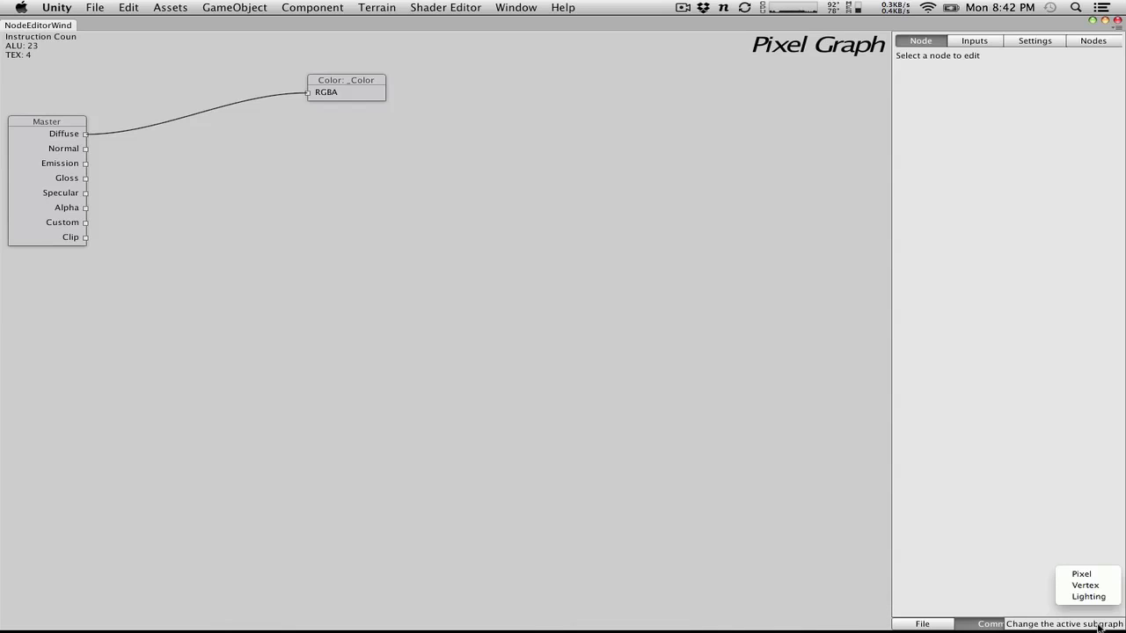
pyautogui.click(1098, 624)
pyautogui.click(1097, 621)
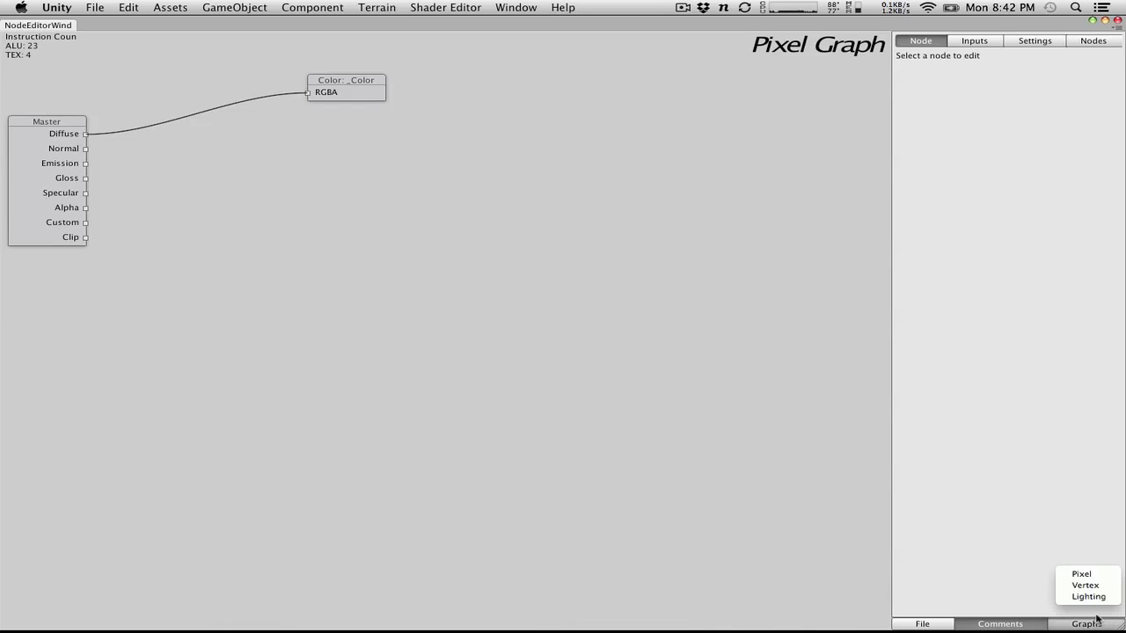
pyautogui.click(1096, 585)
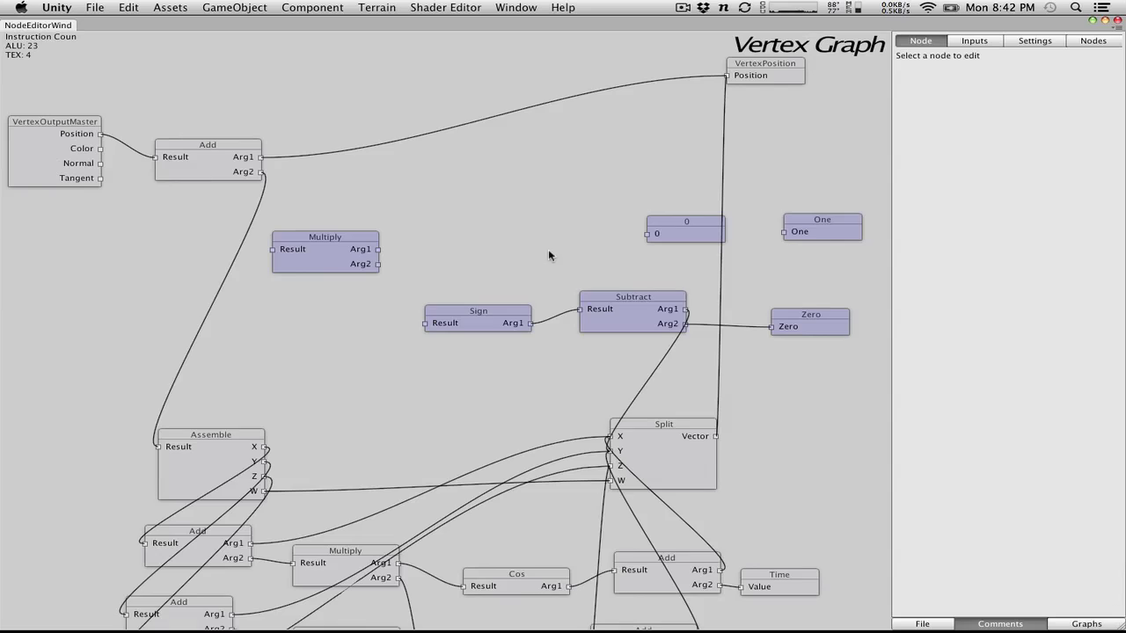
# Set the Float Const node's value to 2 and move the node above One
pyautogui.click(335, 249)
pyautogui.click(468, 316)
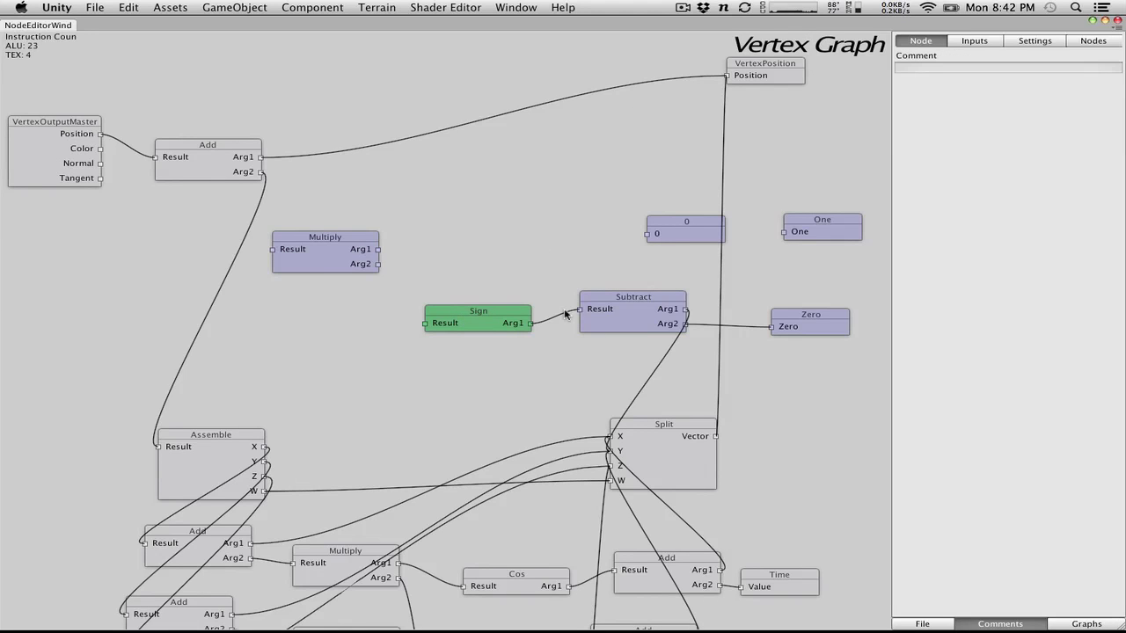
pyautogui.click(682, 221)
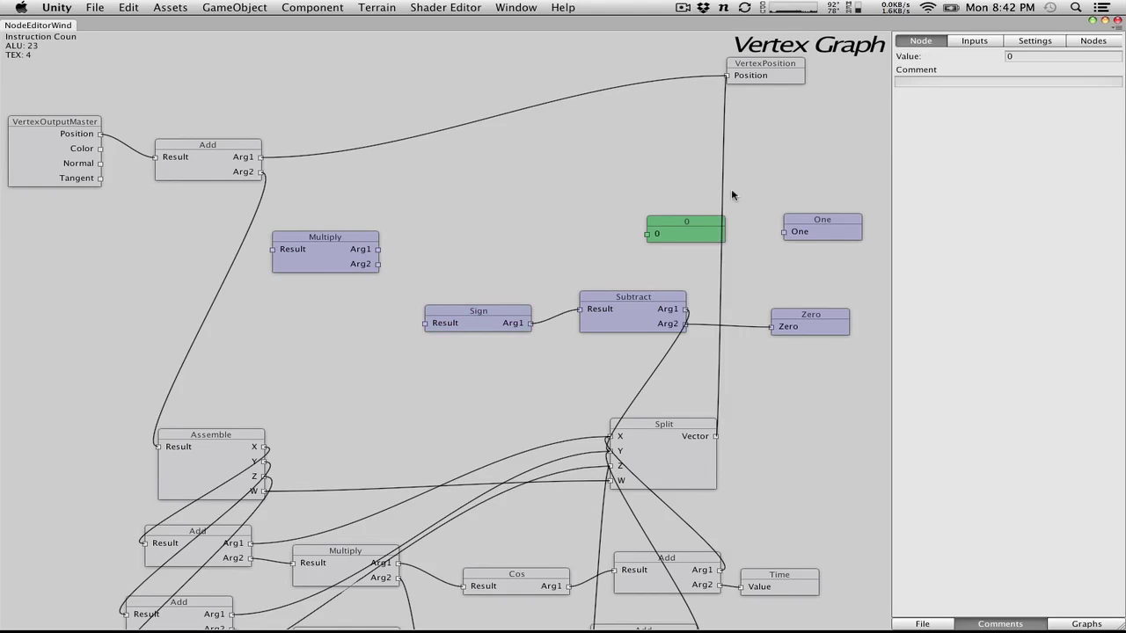
pyautogui.click(1061, 57)
pyautogui.write('2')
pyautogui.moveTo(690, 217); pyautogui.dragTo(845, 135)
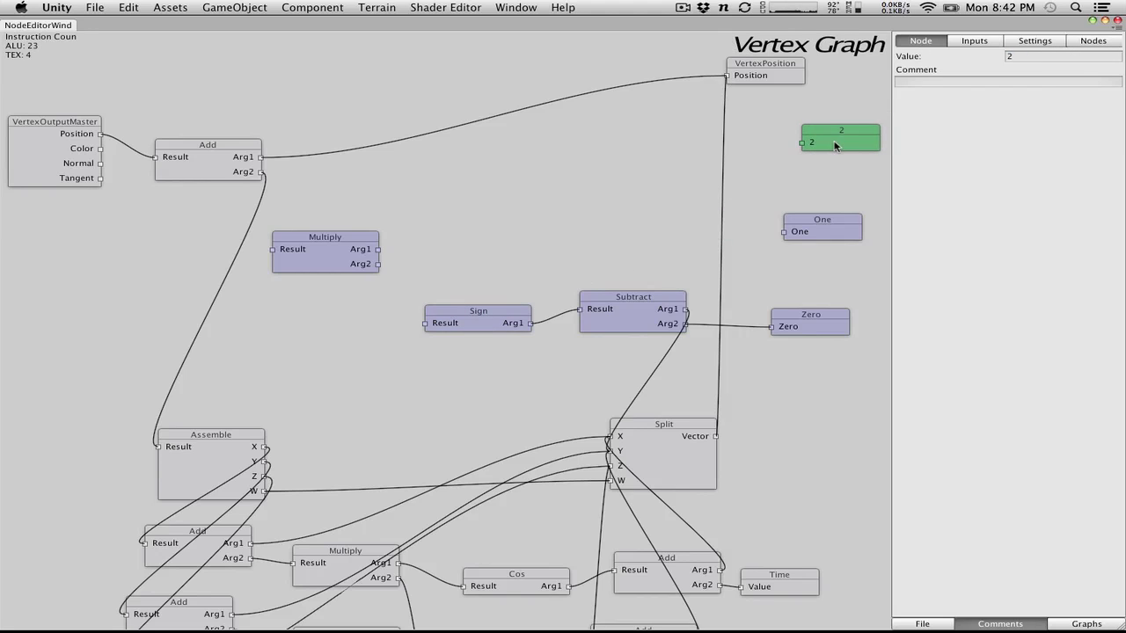
# Add an Add operation node below Multiply and shift Sign and Subtract right to make room for it
pyautogui.rightClick(353, 293)
pyautogui.moveTo(394, 304)
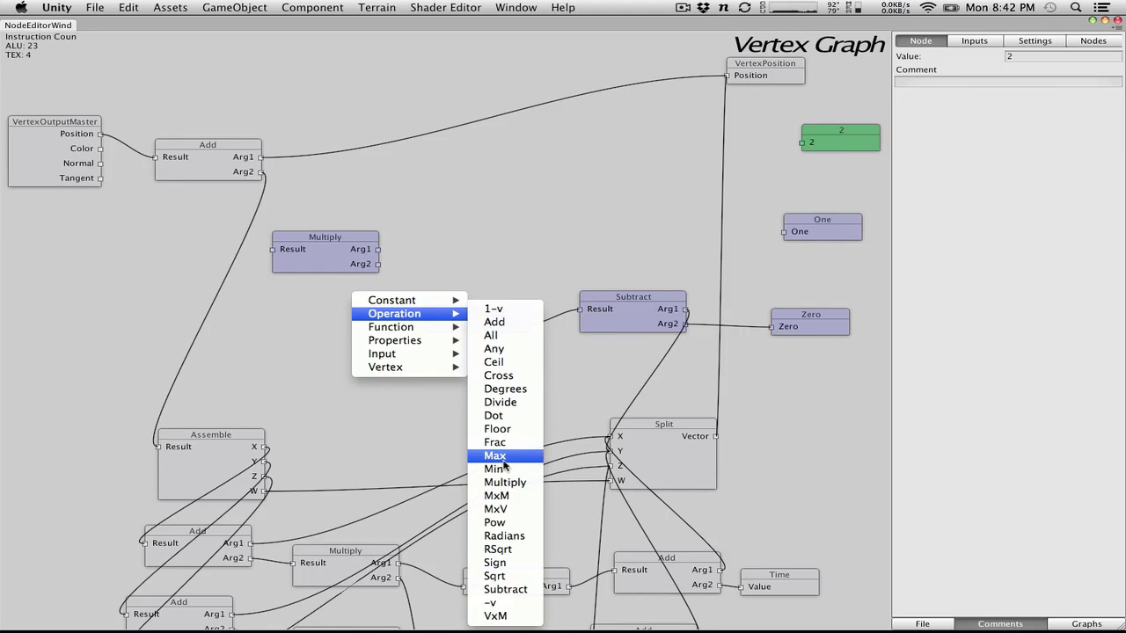
pyautogui.click(493, 322)
pyautogui.moveTo(484, 322); pyautogui.dragTo(521, 322)
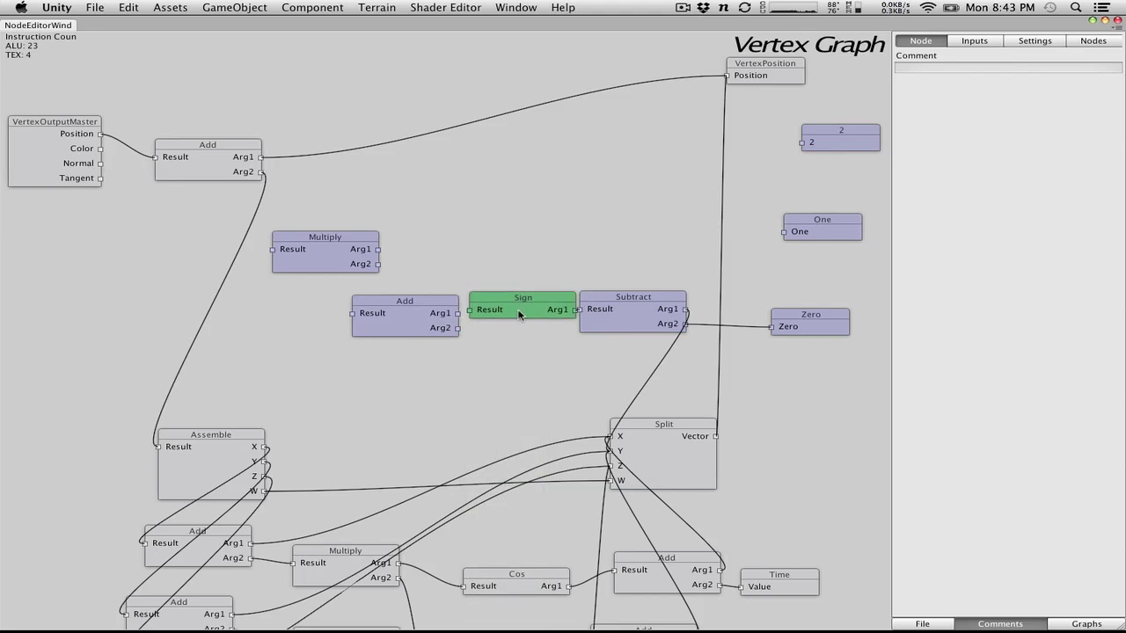
pyautogui.moveTo(624, 304); pyautogui.dragTo(654, 304)
pyautogui.moveTo(379, 325); pyautogui.dragTo(339, 349)
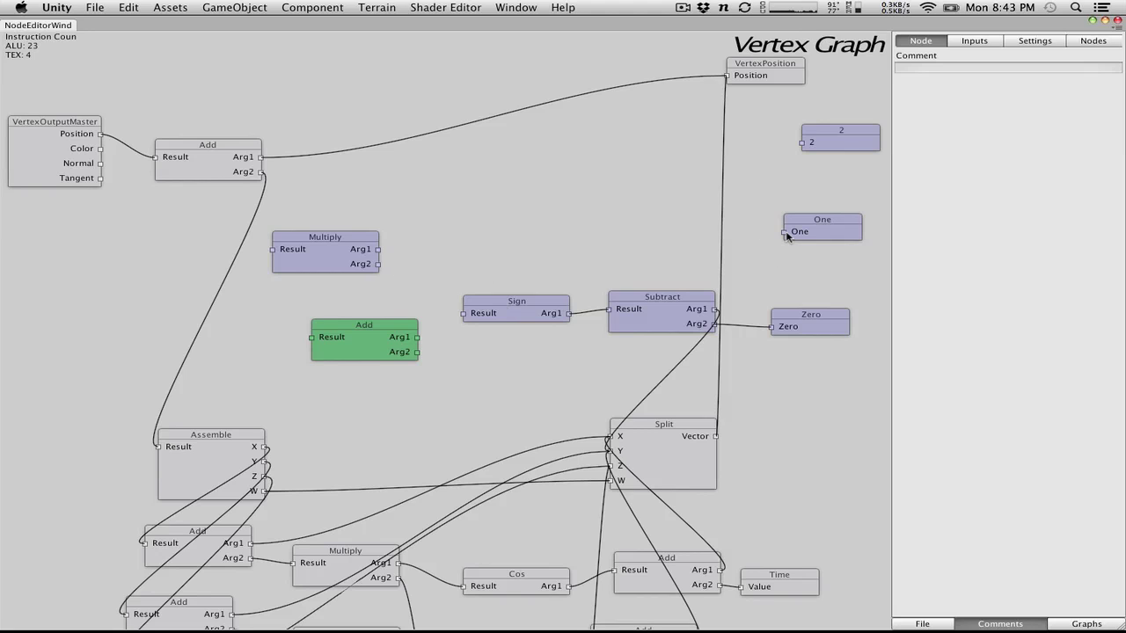
# Wire Sign's Result into the new Add node's Arg1 and One into its Arg2, placing One below Sign
pyautogui.moveTo(782, 230); pyautogui.dragTo(418, 352)
pyautogui.moveTo(466, 313); pyautogui.dragTo(417, 337)
pyautogui.moveTo(805, 227); pyautogui.dragTo(506, 370)
pyautogui.moveTo(362, 333); pyautogui.dragTo(365, 311)
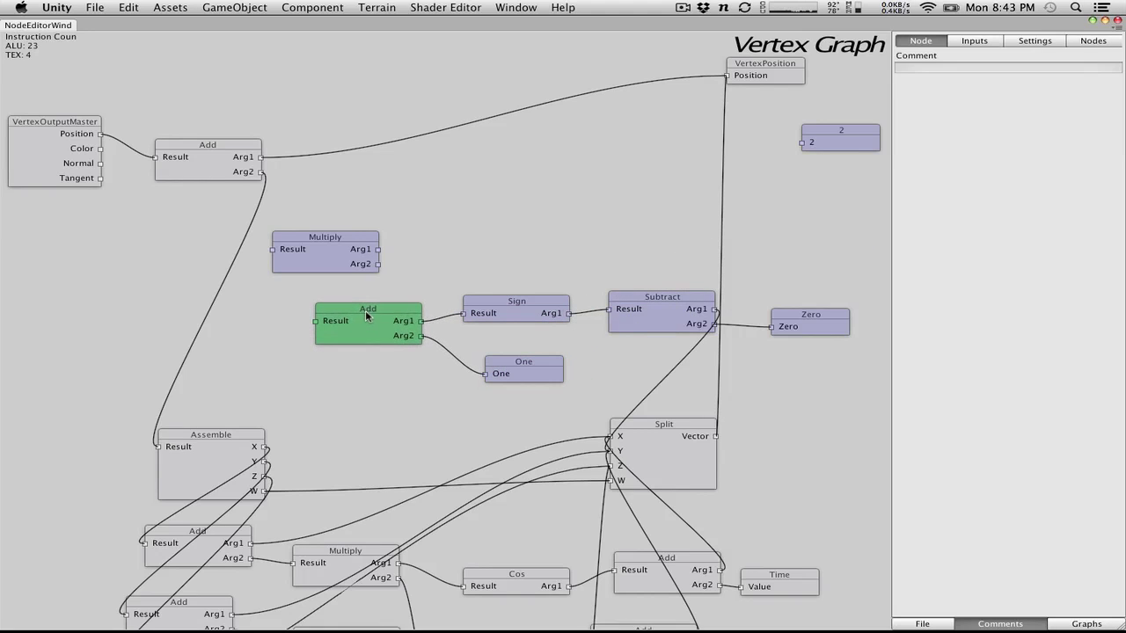
# Wire the new Add node's Result into Multiply's Arg2 and the 2 constant into Arg1, placing the constant beside Multiply
pyautogui.moveTo(355, 258); pyautogui.dragTo(388, 257)
pyautogui.moveTo(314, 321); pyautogui.dragTo(412, 263)
pyautogui.click(356, 265)
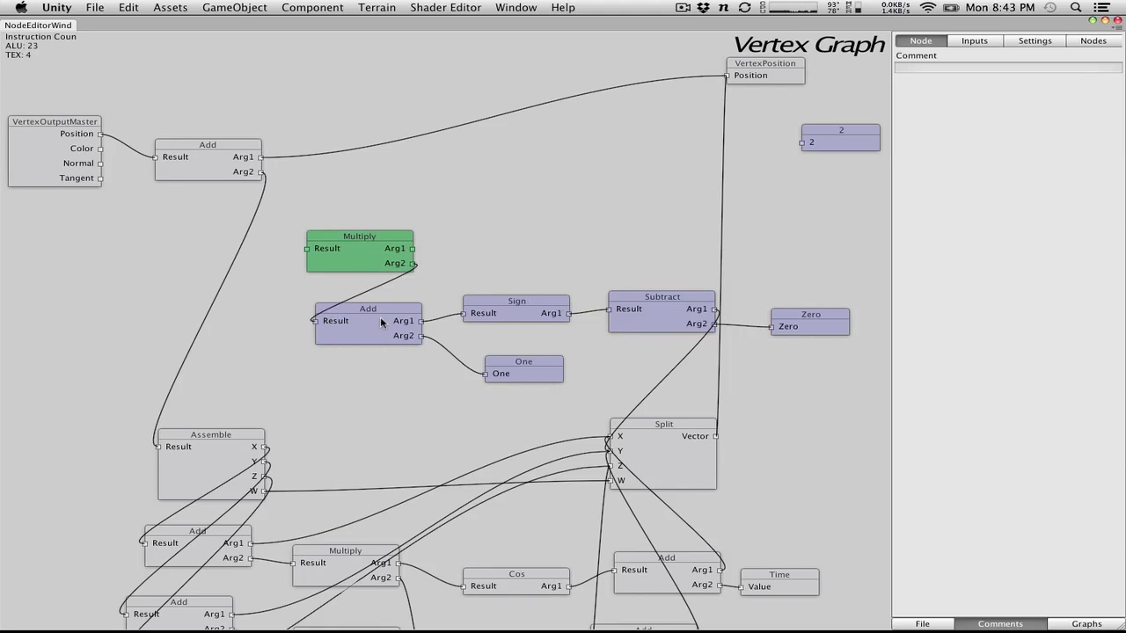
pyautogui.moveTo(803, 148); pyautogui.dragTo(412, 249)
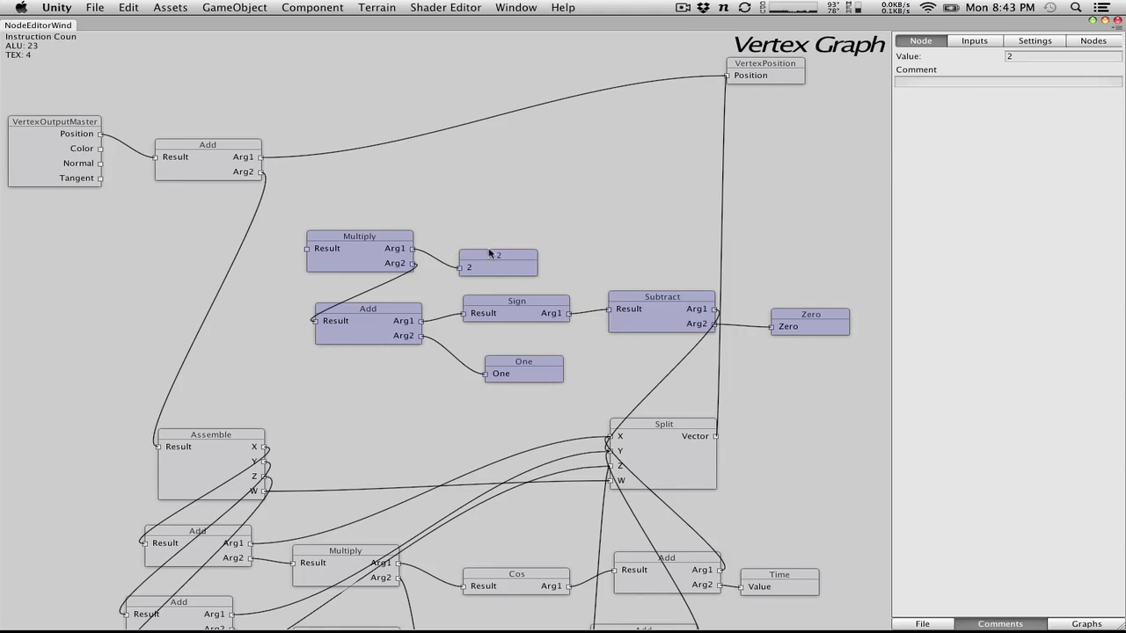
pyautogui.moveTo(503, 254); pyautogui.dragTo(507, 234)
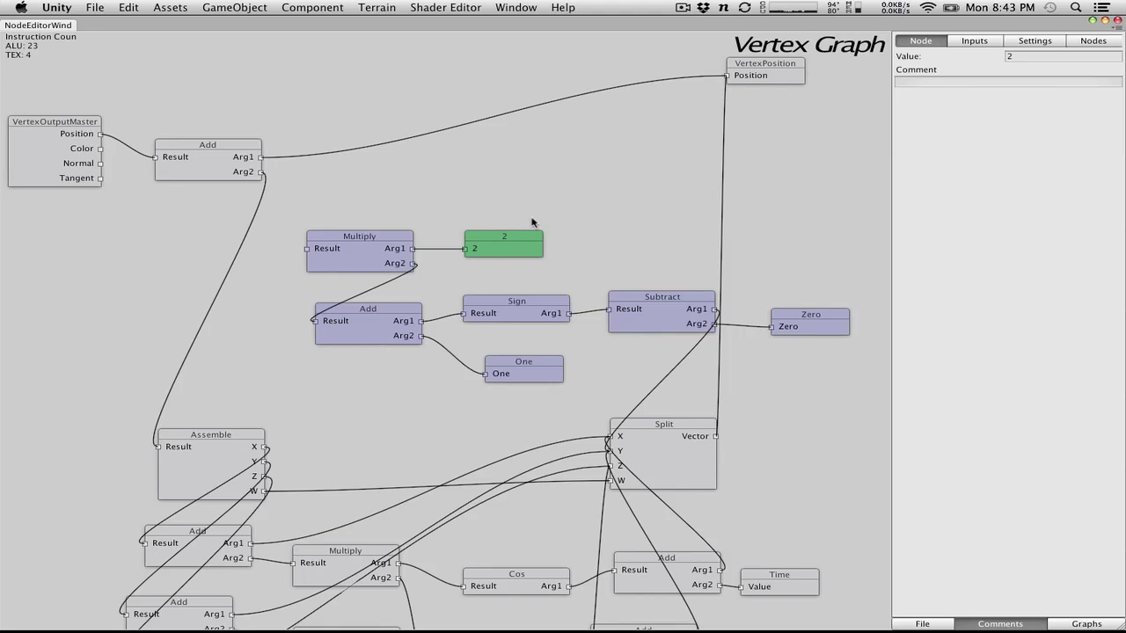
# Add a Floor operation node, place it left of Multiply, and wire Multiply's Result into its Arg1
pyautogui.rightClick(418, 173)
pyautogui.moveTo(491, 203)
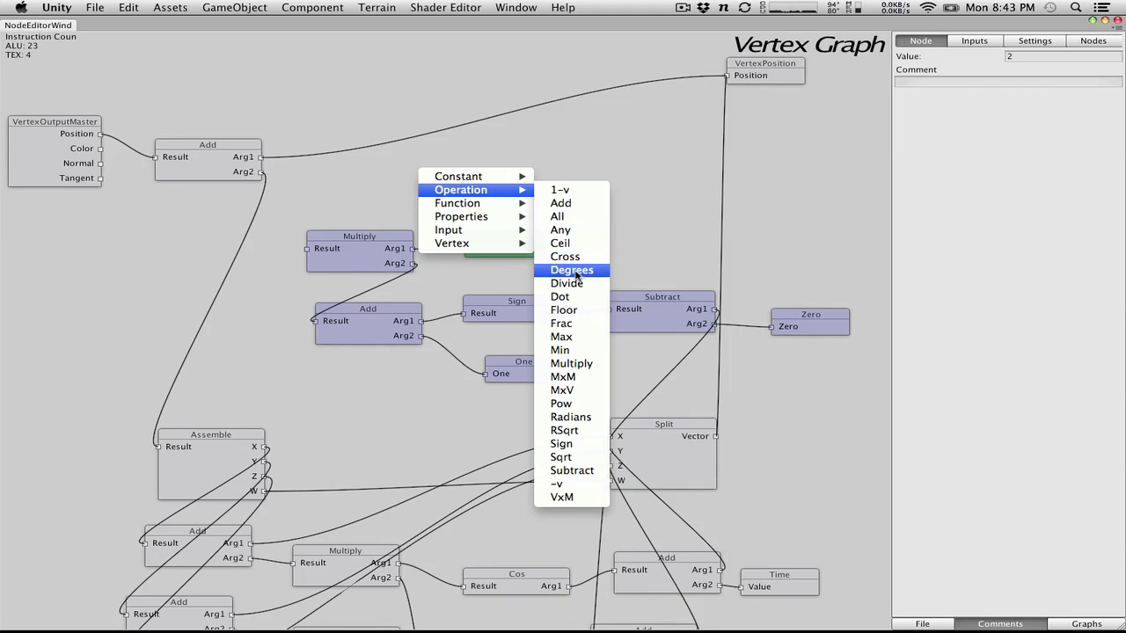
pyautogui.click(580, 310)
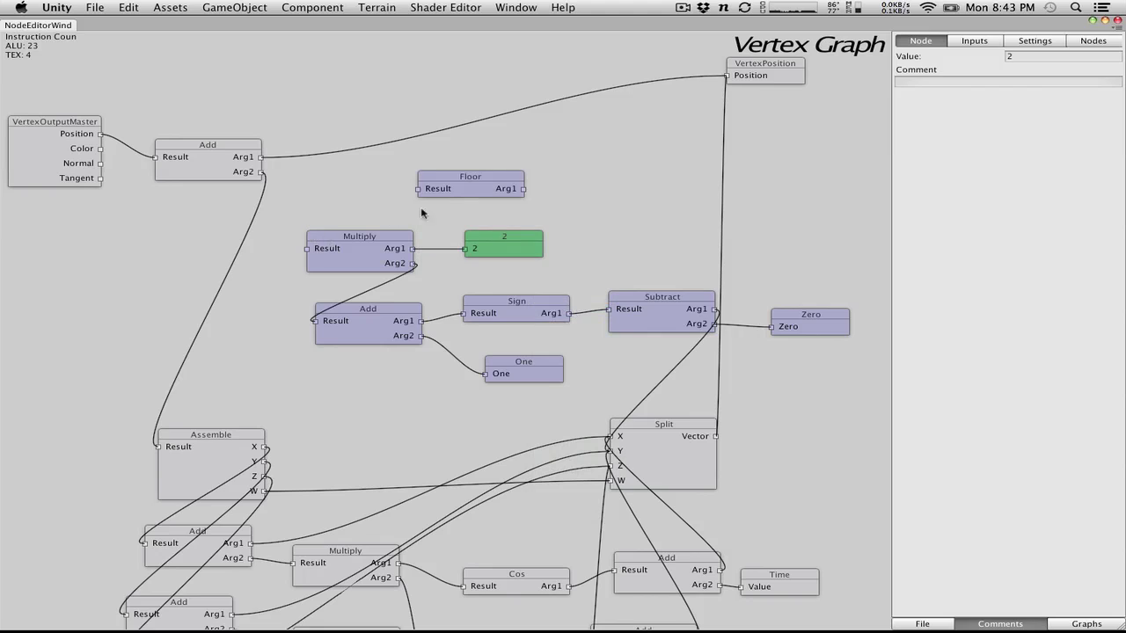
pyautogui.moveTo(484, 188); pyautogui.dragTo(423, 188)
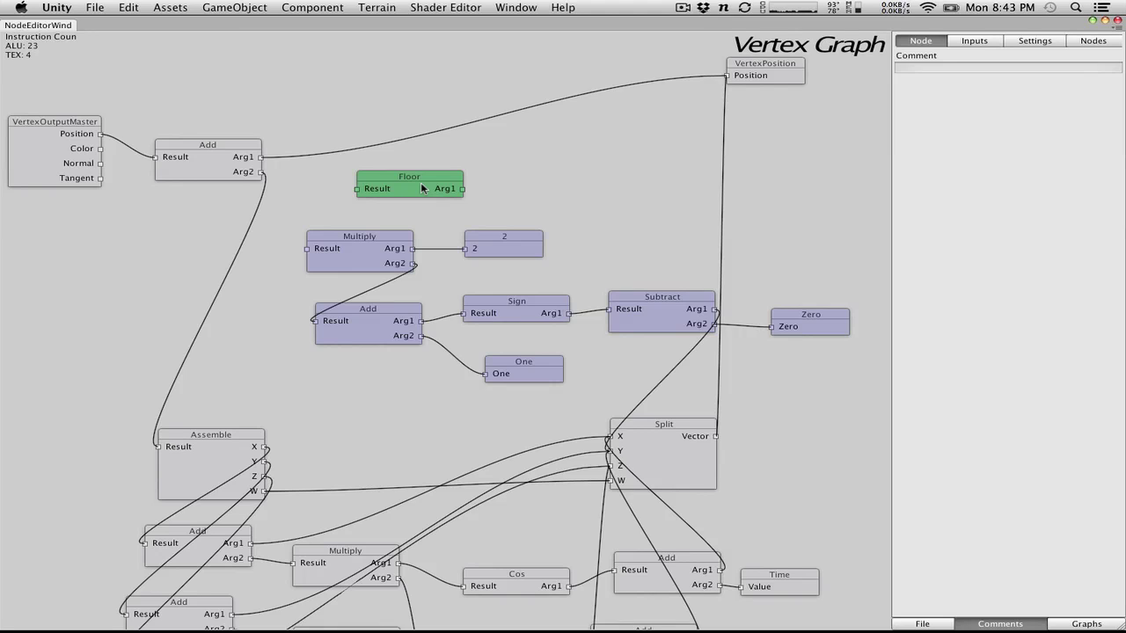
pyautogui.moveTo(422, 187); pyautogui.dragTo(204, 241)
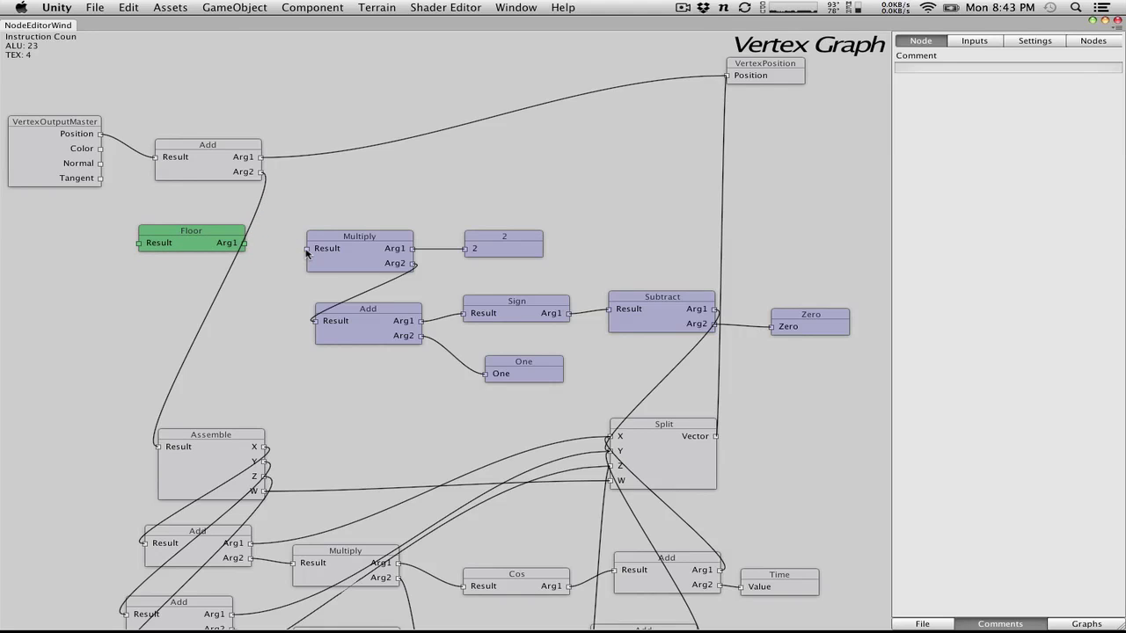
pyautogui.moveTo(306, 249); pyautogui.dragTo(238, 251)
# Shift the Floor-to-Subtract node group slightly right, and raise the Zero and Subtract nodes
pyautogui.moveTo(144, 228); pyautogui.dragTo(676, 401)
pyautogui.moveTo(605, 314)
pyautogui.mouseDown()
pyautogui.moveTo(632, 317)
pyautogui.moveTo(618, 320)
pyautogui.mouseUp()
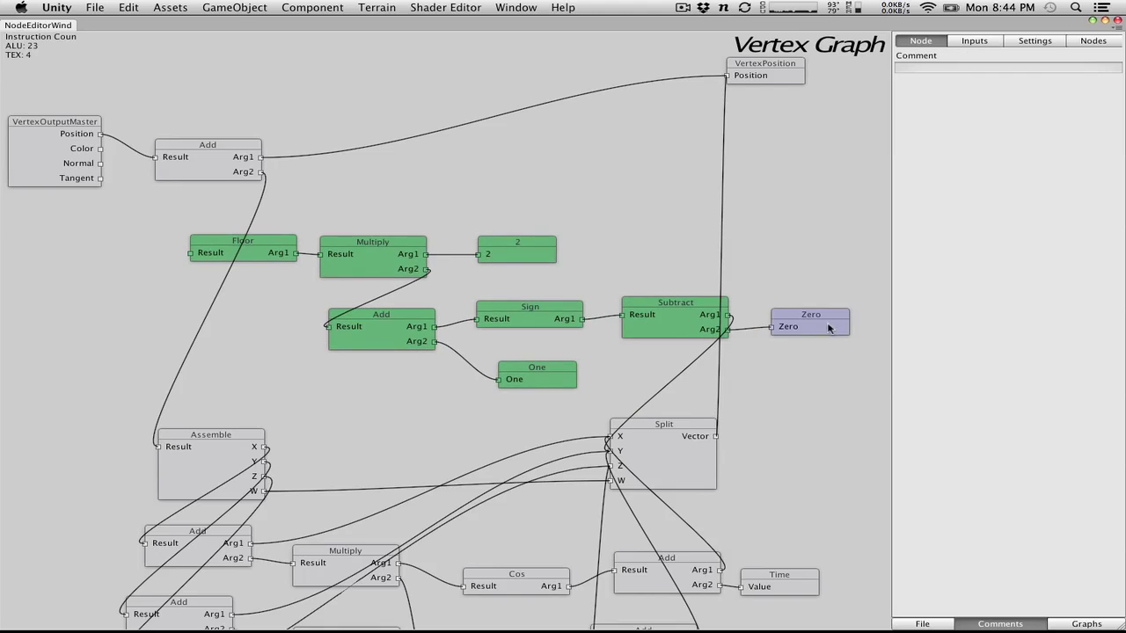
pyautogui.moveTo(828, 326); pyautogui.dragTo(832, 280)
pyautogui.moveTo(669, 318); pyautogui.dragTo(653, 271)
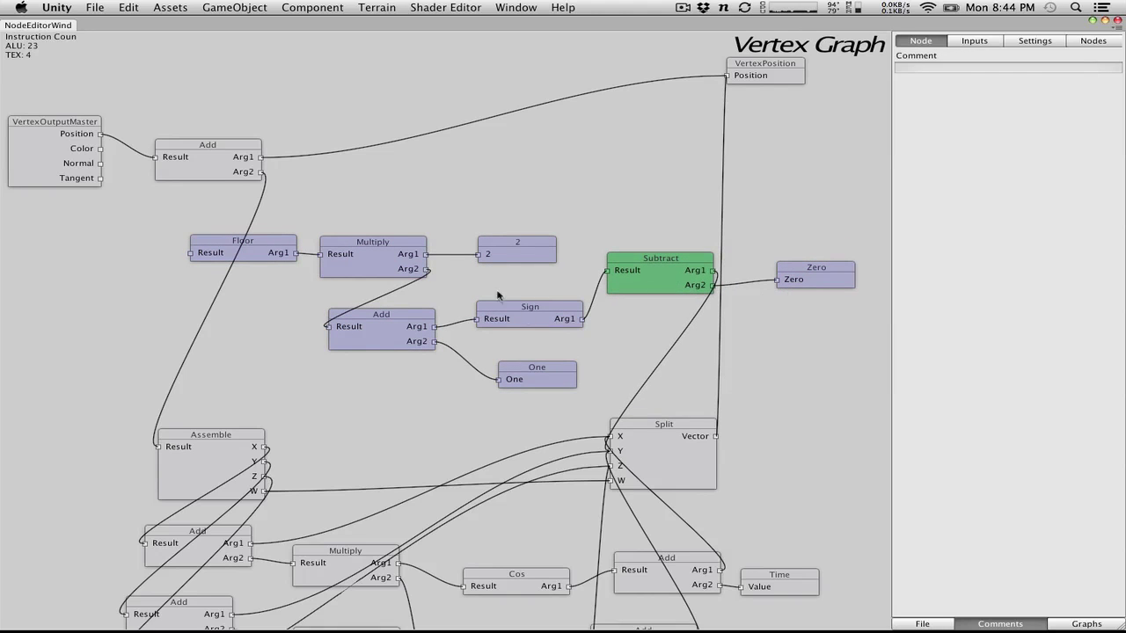
# Move the group from Floor to Sign slightly up, and shift Floor, Multiply and the 2 constant further right and up
pyautogui.moveTo(156, 211); pyautogui.dragTo(554, 377)
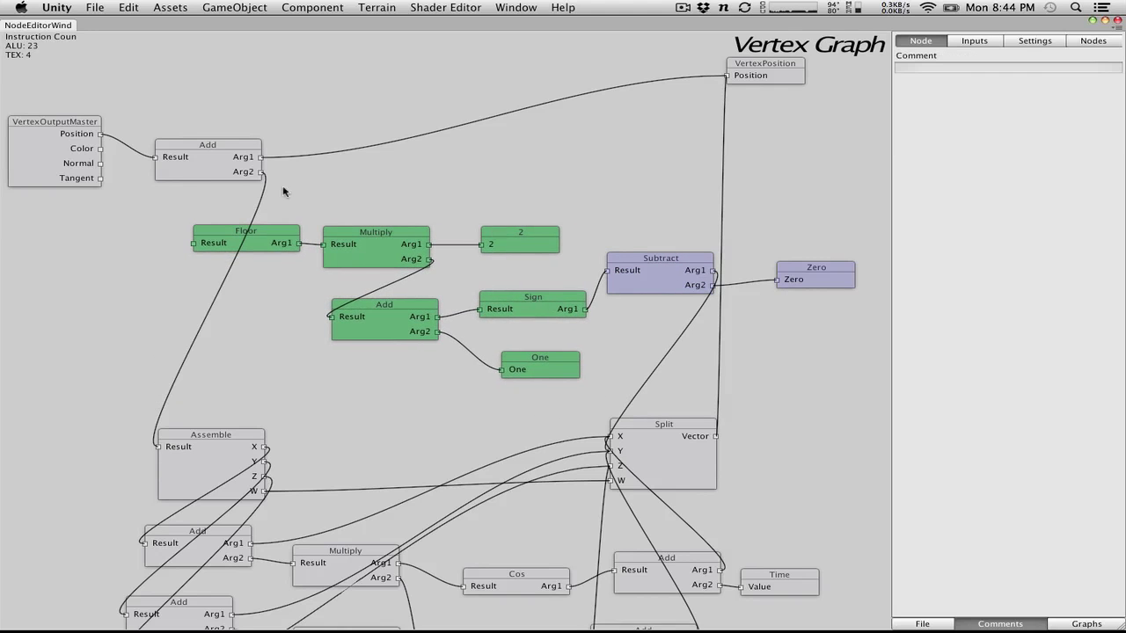
pyautogui.click(112, 207)
pyautogui.moveTo(111, 207); pyautogui.dragTo(576, 278)
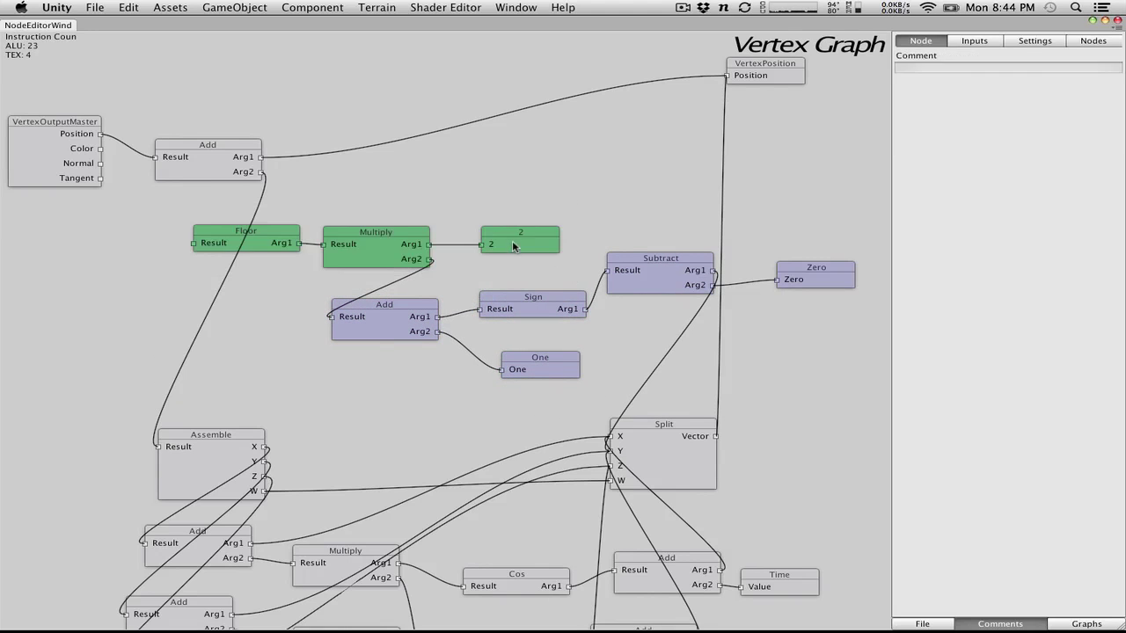
pyautogui.moveTo(512, 240); pyautogui.dragTo(546, 229)
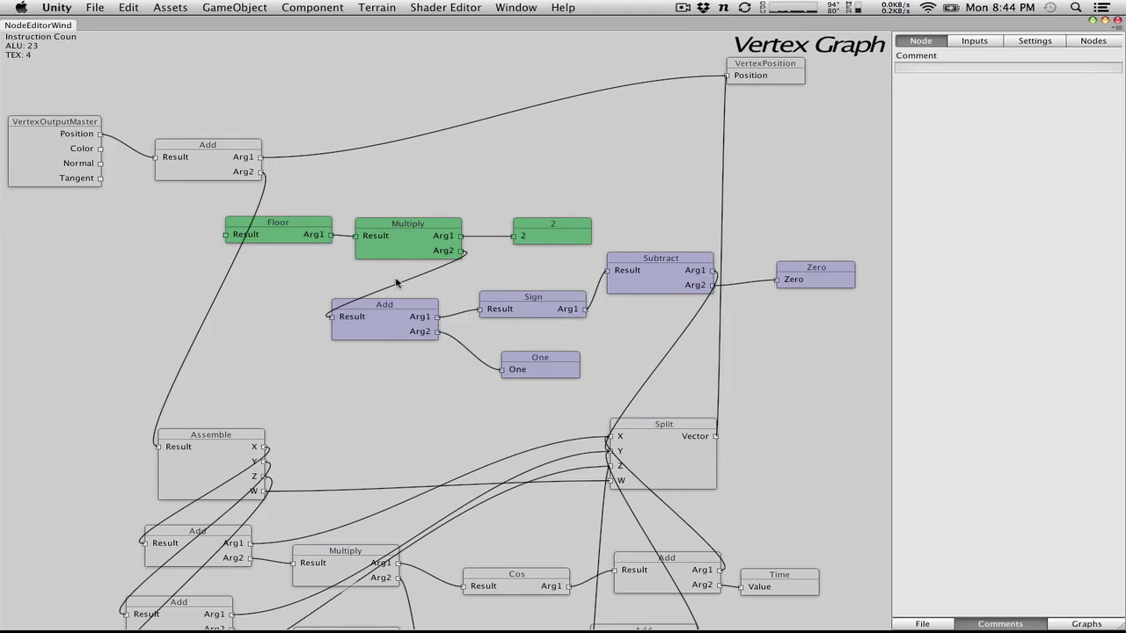
# Move the topmost Add node and VertexOutputMaster up and left to free space above Floor
pyautogui.moveTo(211, 156); pyautogui.dragTo(182, 103)
pyautogui.moveTo(68, 114); pyautogui.dragTo(63, 94)
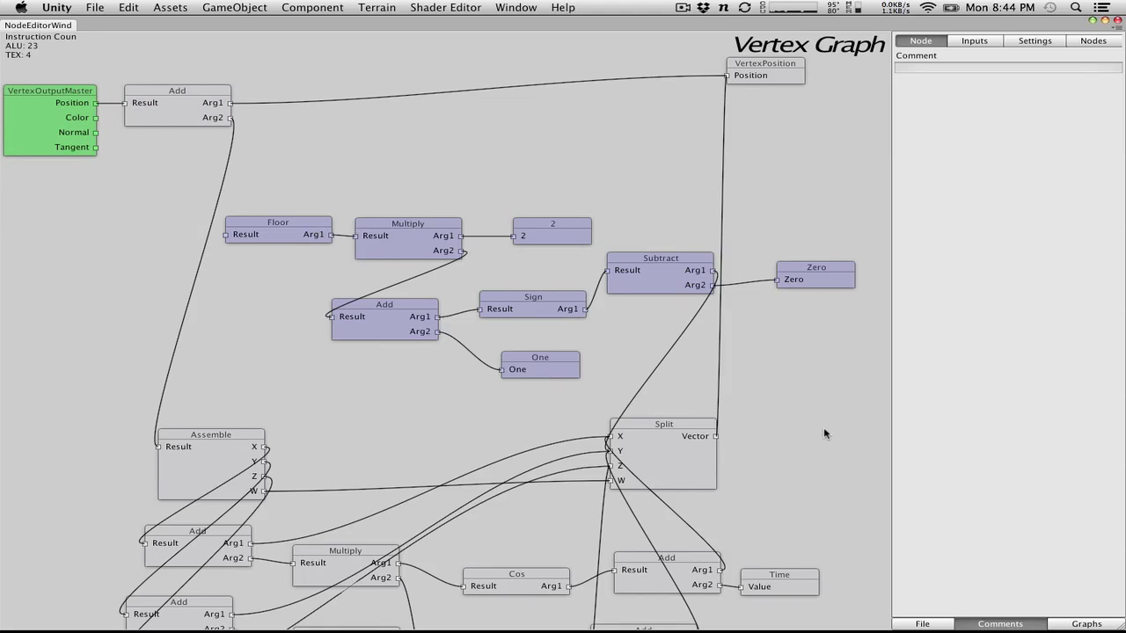
# Clear the node selection, add a Multiply operation node, and place it above Floor
pyautogui.click(814, 282)
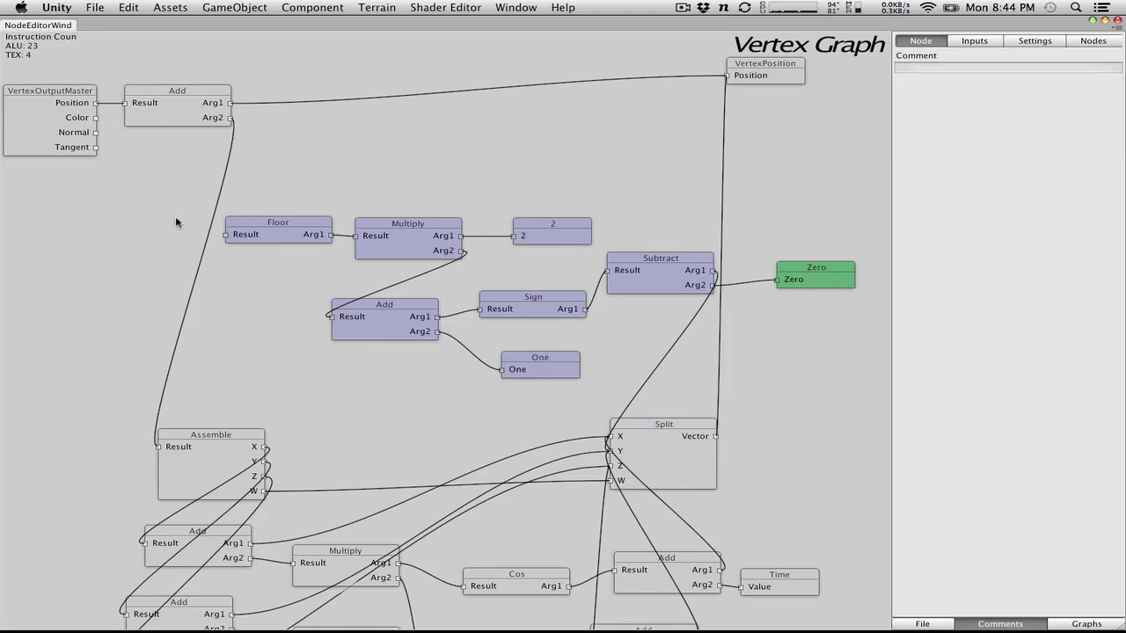
pyautogui.click(97, 396)
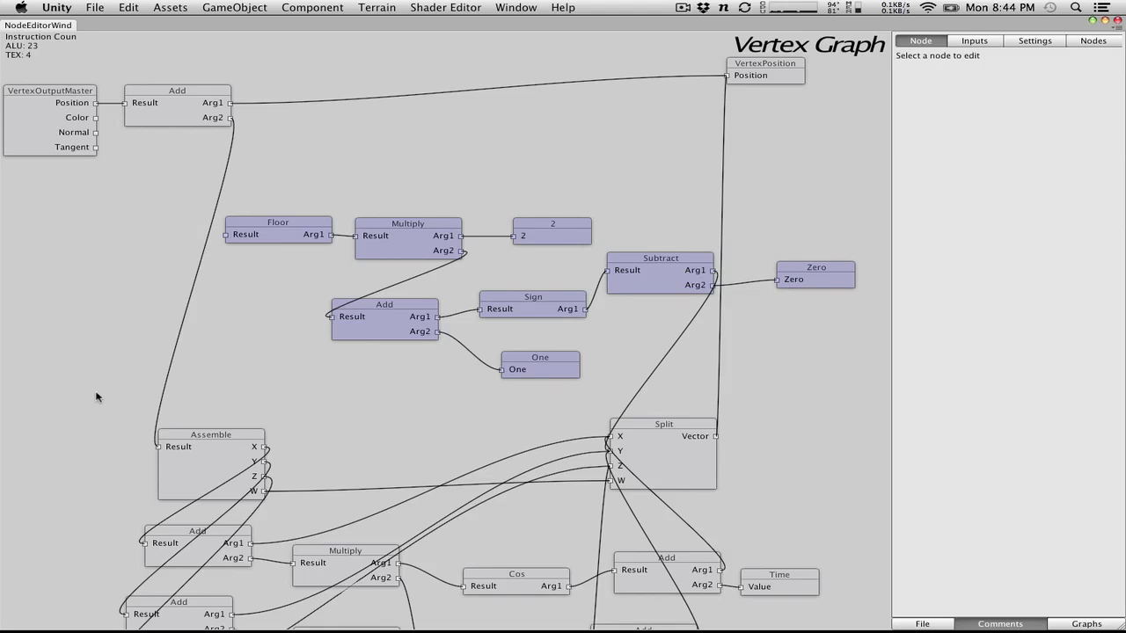
pyautogui.rightClick(129, 274)
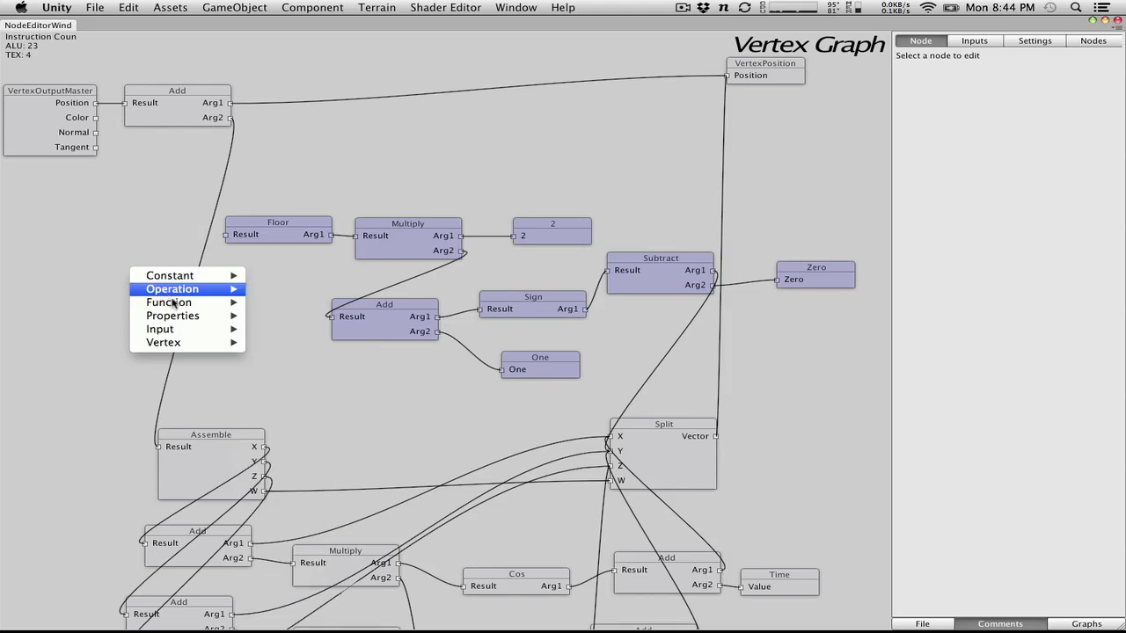
pyautogui.moveTo(194, 291)
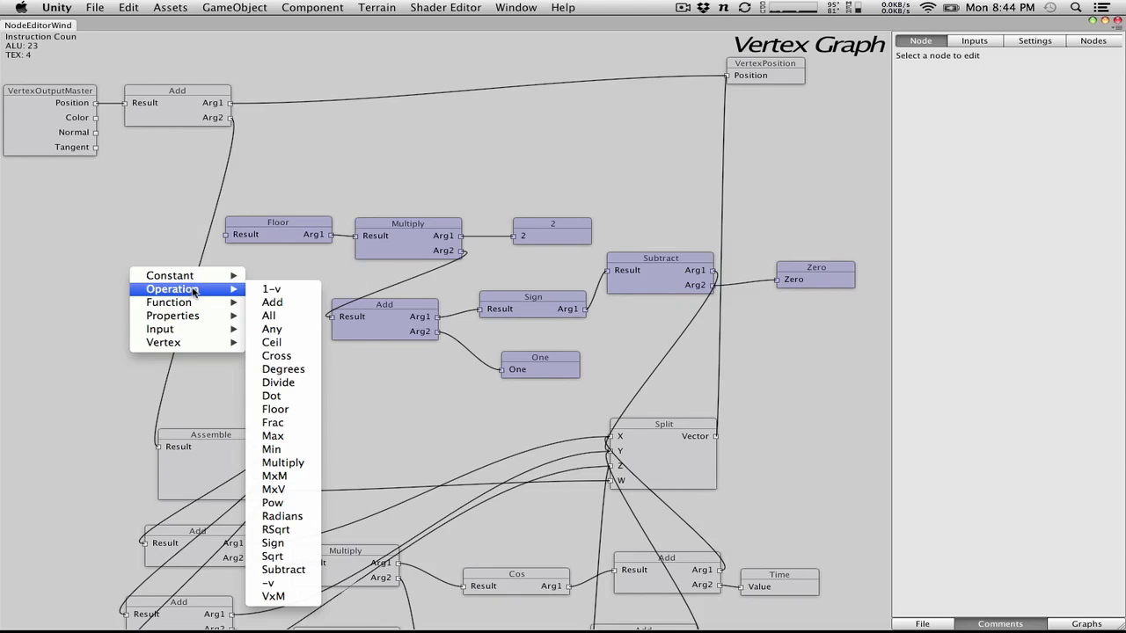
pyautogui.click(283, 463)
pyautogui.moveTo(179, 290); pyautogui.dragTo(82, 261)
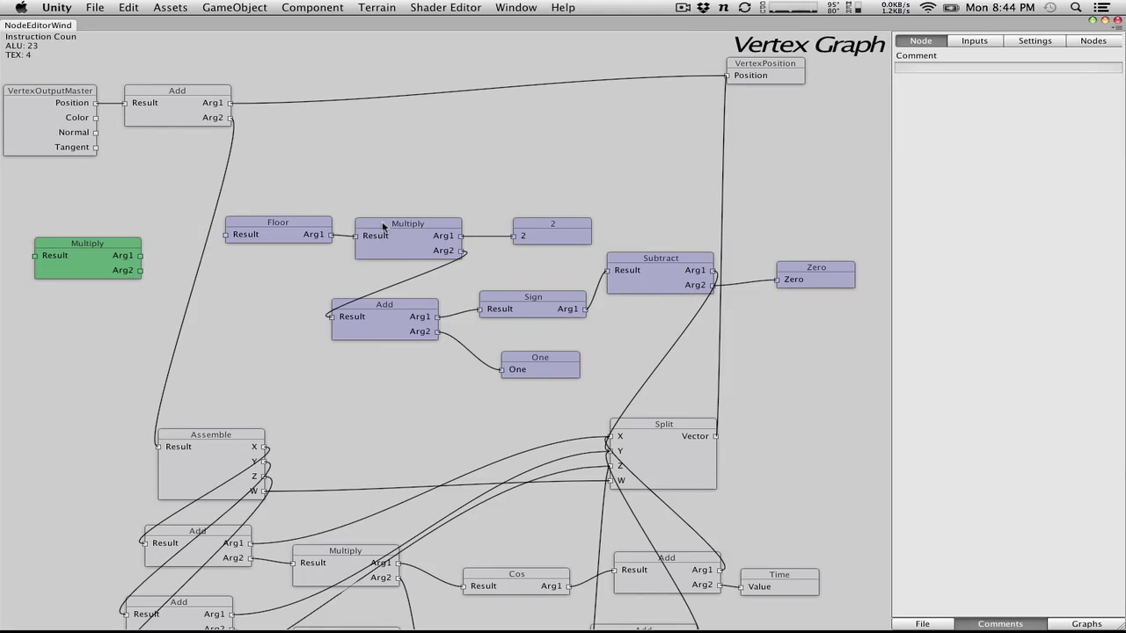
pyautogui.moveTo(64, 258); pyautogui.dragTo(257, 158)
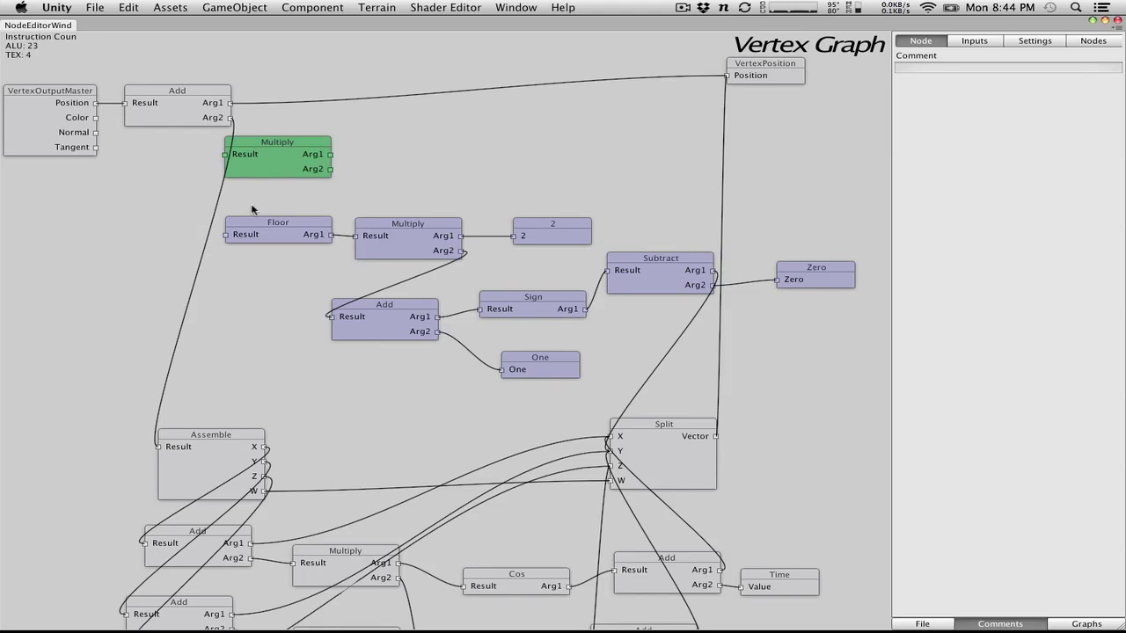
# Add a 1-v operation node above the 2 constant, move the unconnected Multiply to its left, and nudge Floor up and right
pyautogui.rightClick(472, 163)
pyautogui.moveTo(548, 171)
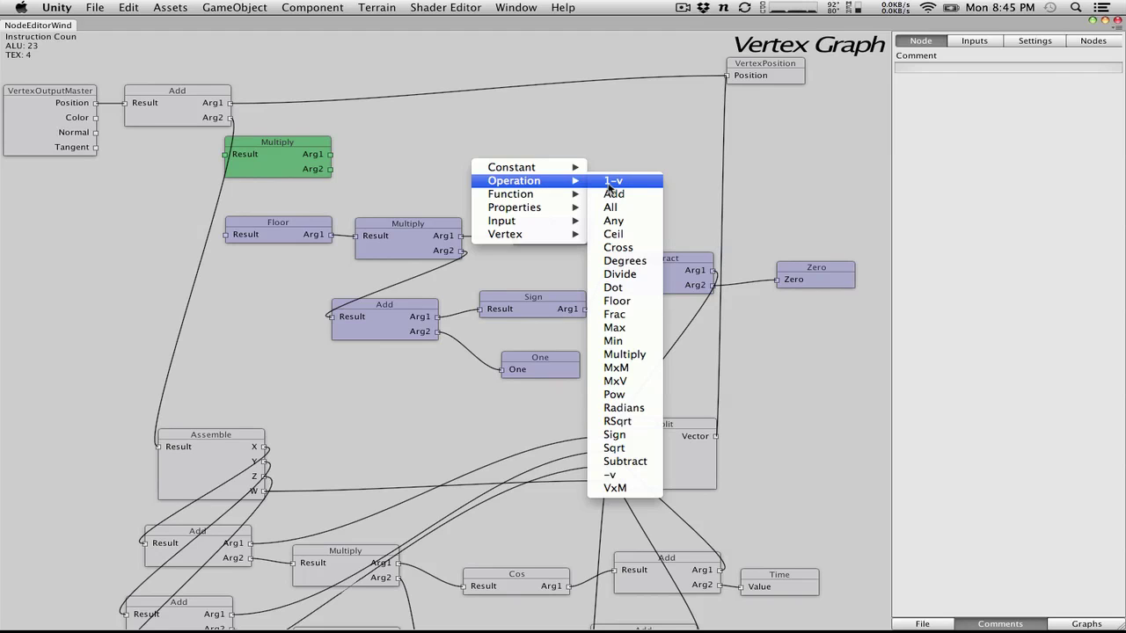
pyautogui.click(611, 182)
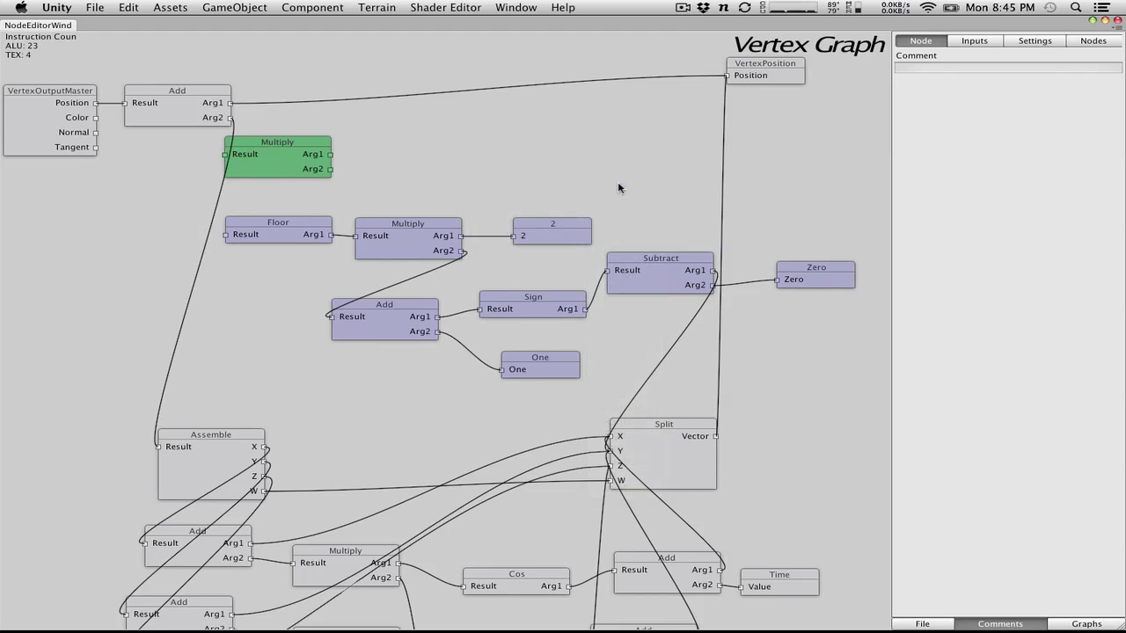
pyautogui.moveTo(504, 182); pyautogui.dragTo(516, 162)
pyautogui.moveTo(280, 160); pyautogui.dragTo(110, 234)
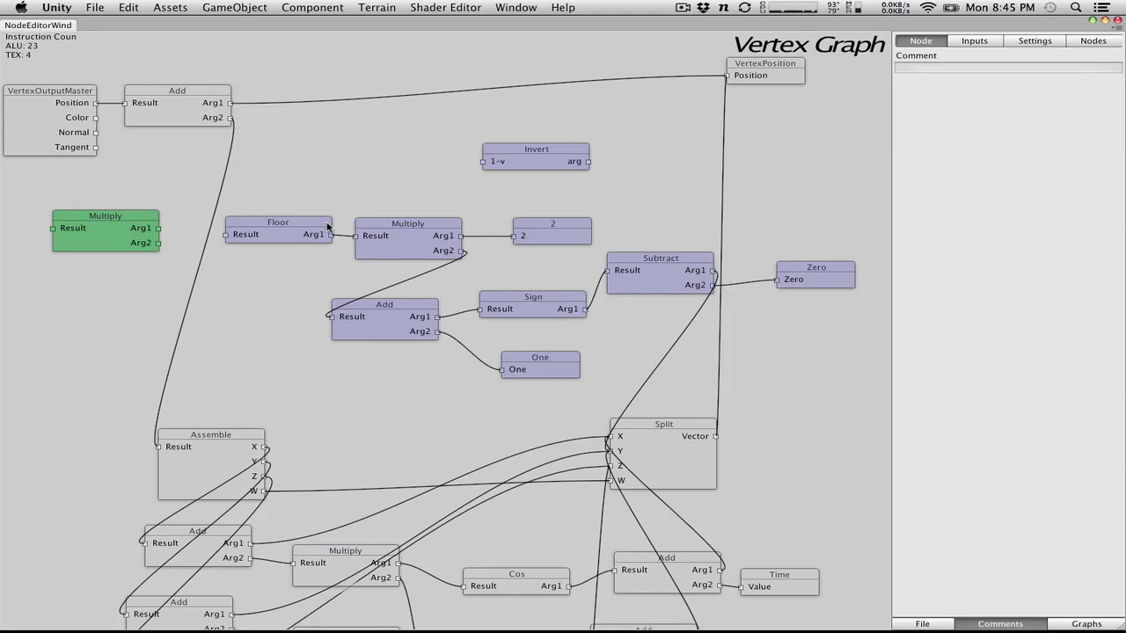
pyautogui.moveTo(101, 226); pyautogui.dragTo(371, 146)
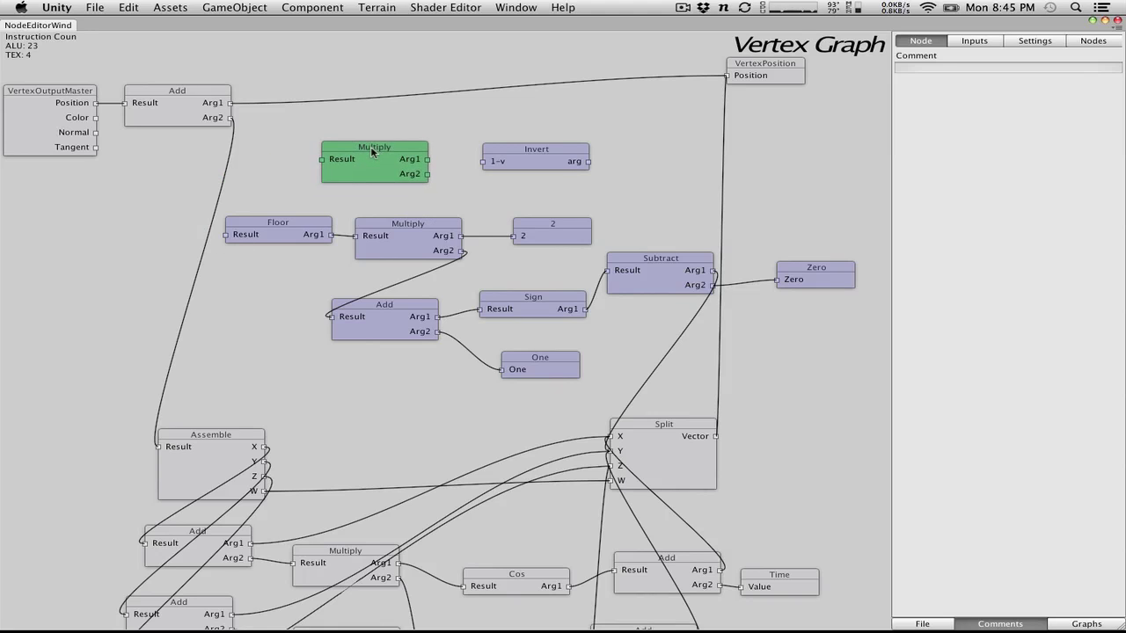
pyautogui.moveTo(268, 227); pyautogui.dragTo(279, 220)
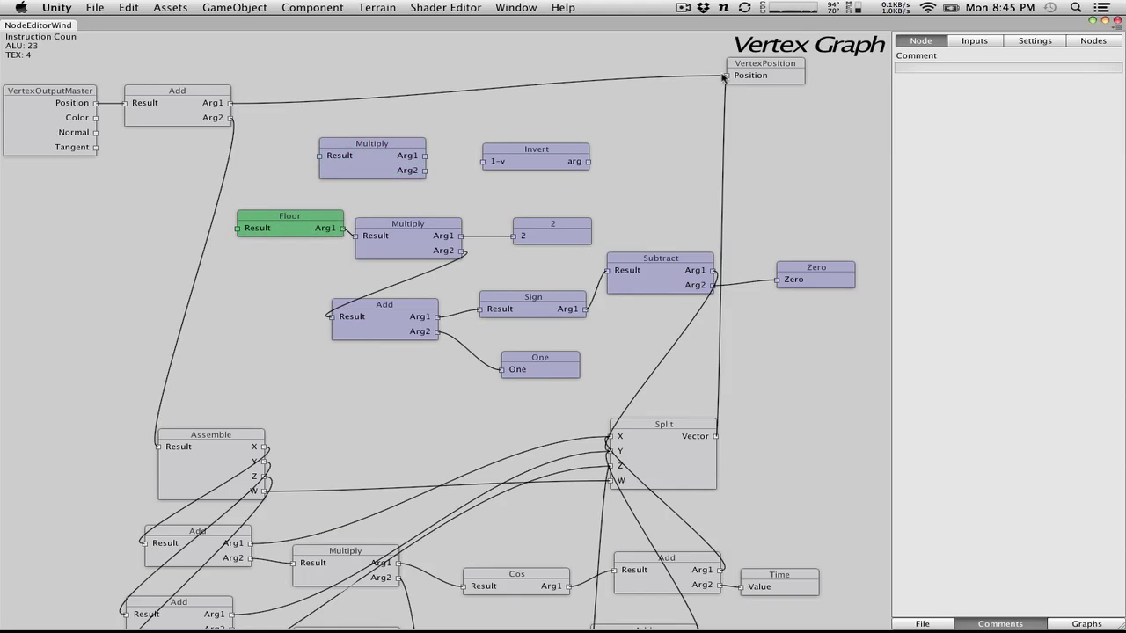
# Wire VertexPosition and Floor's Result into the new Multiply, its Result into the top Add's Arg1, then move Multiply and Floor up
pyautogui.moveTo(727, 78); pyautogui.dragTo(426, 156)
pyautogui.moveTo(287, 209); pyautogui.dragTo(425, 171)
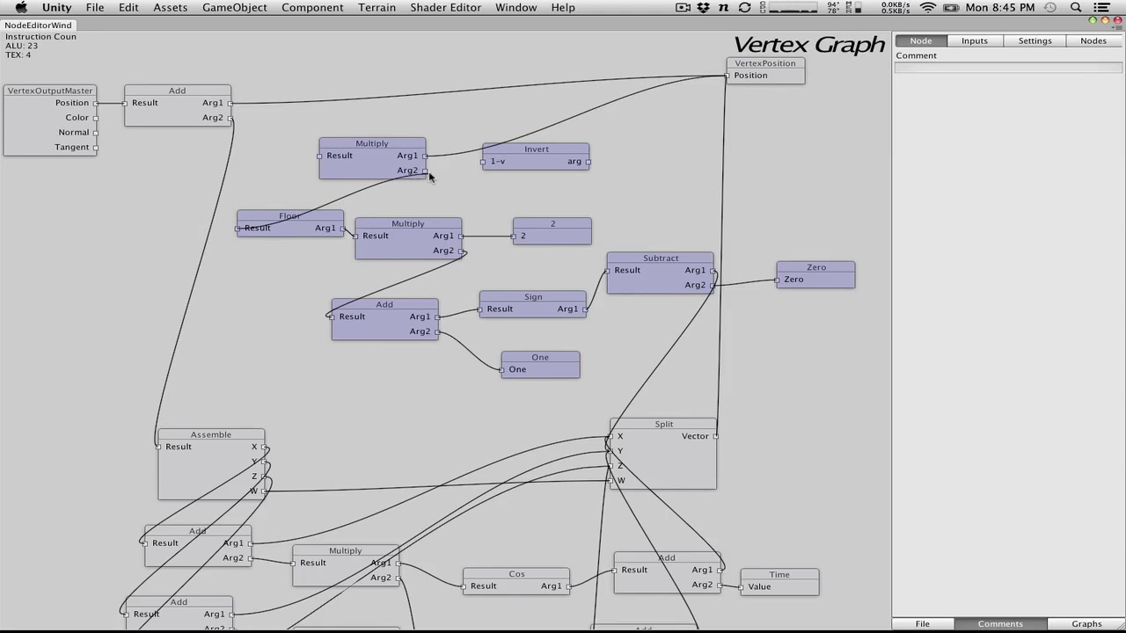
pyautogui.click(328, 152)
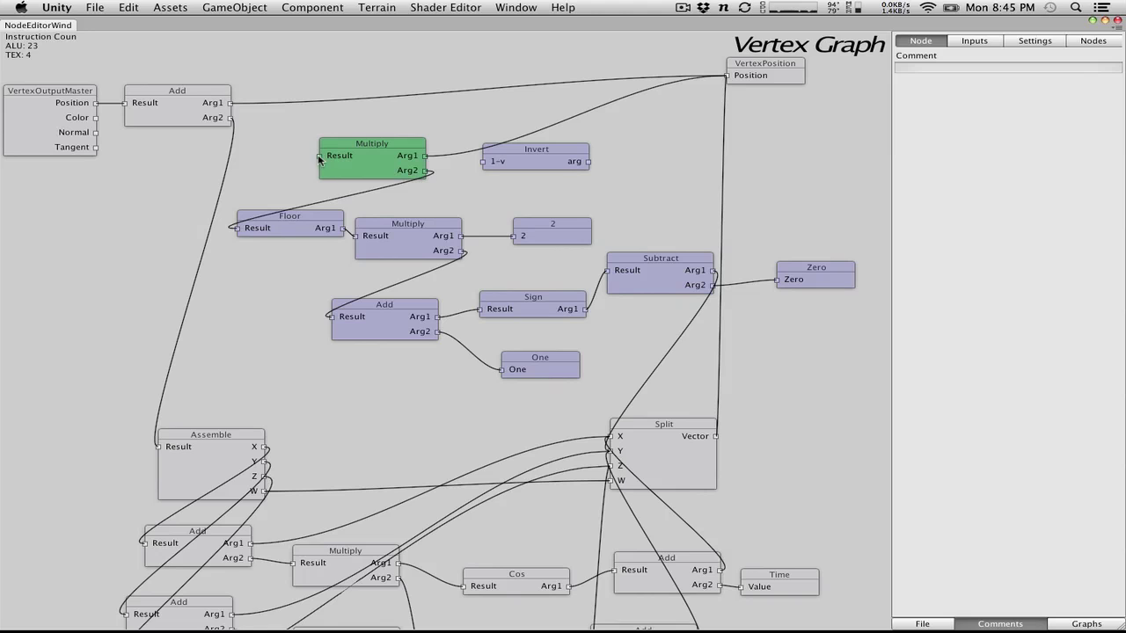
pyautogui.moveTo(318, 156); pyautogui.dragTo(230, 103)
pyautogui.moveTo(369, 155); pyautogui.dragTo(363, 89)
pyautogui.moveTo(310, 214); pyautogui.dragTo(351, 180)
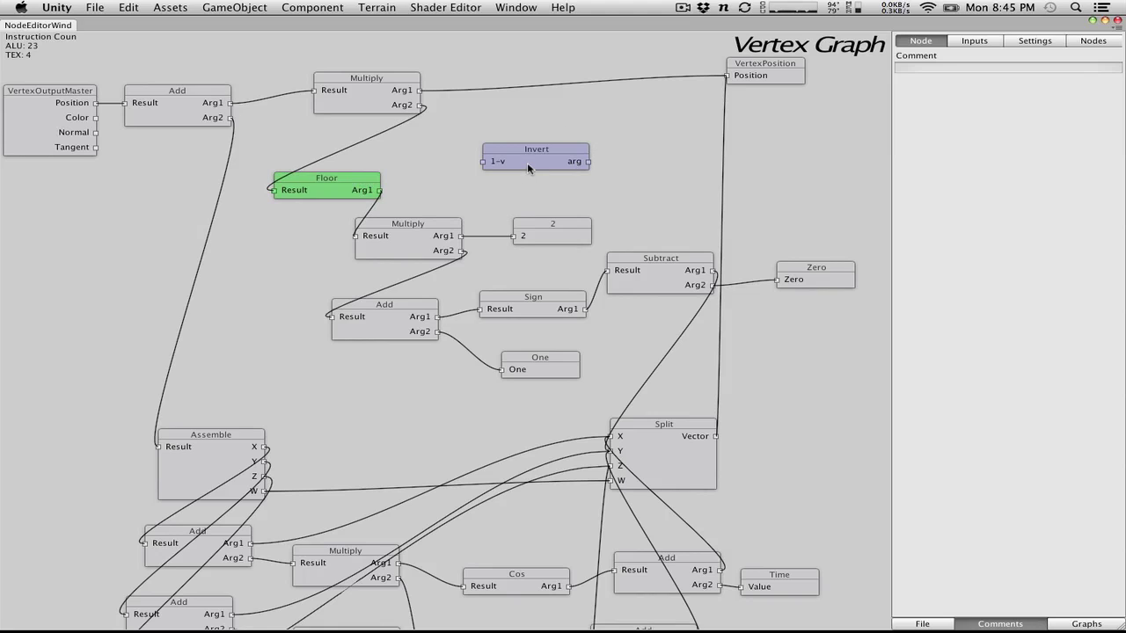
# Place Invert below Floor, wire Floor's Result into its arg, and connect its 1-v output to the top Add's Arg2
pyautogui.moveTo(527, 163); pyautogui.dragTo(254, 284)
pyautogui.moveTo(272, 190); pyautogui.dragTo(314, 281)
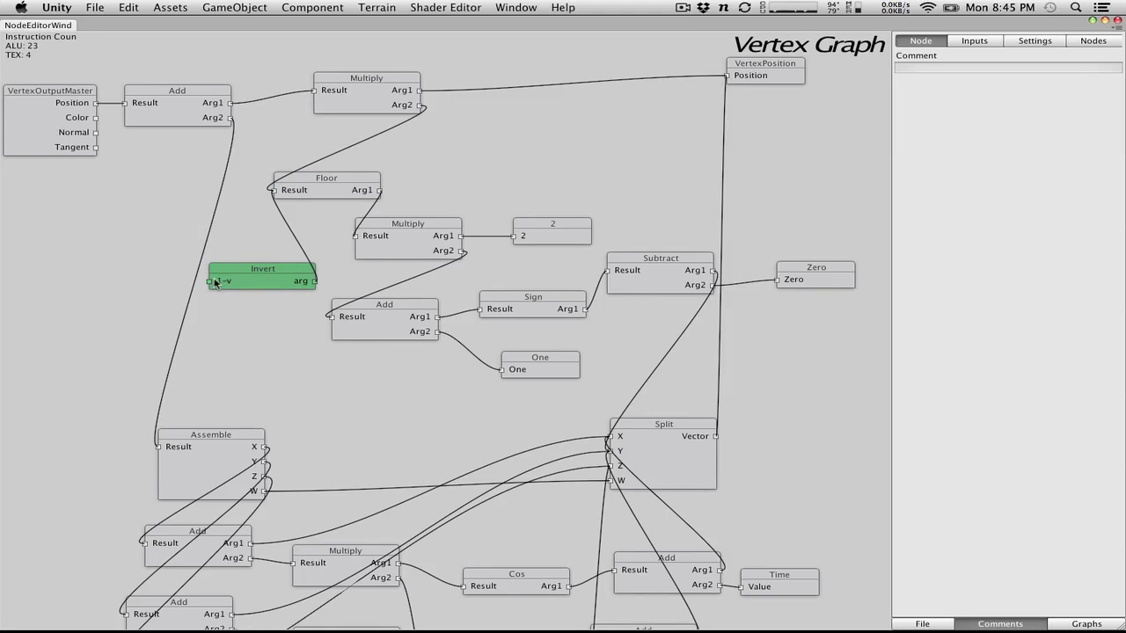
pyautogui.moveTo(215, 282); pyautogui.dragTo(231, 119)
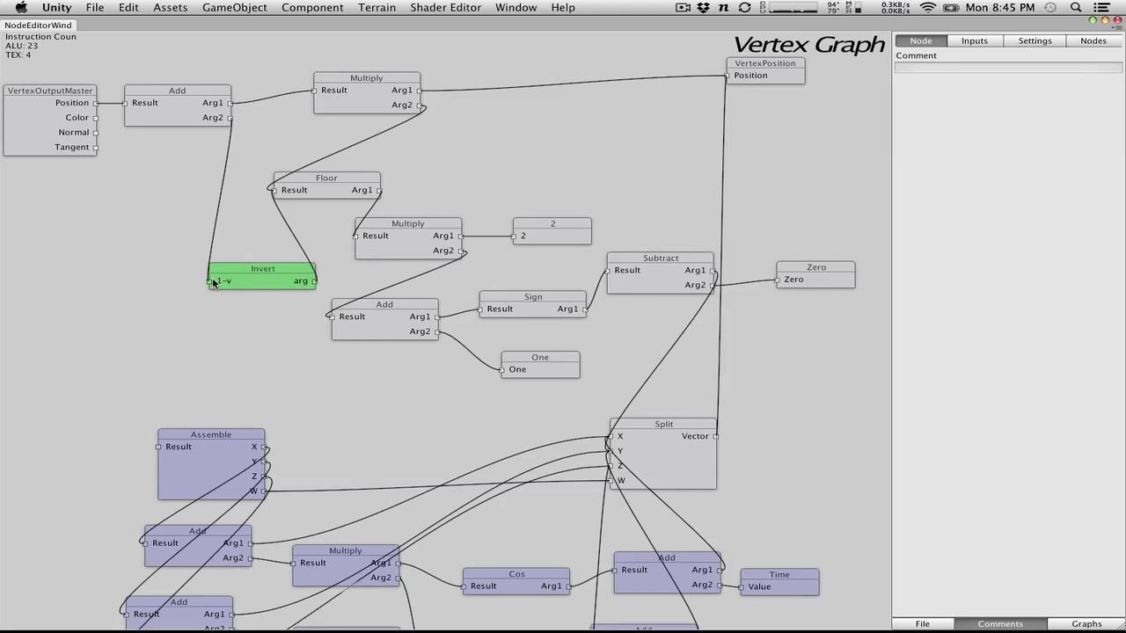
# Add another Multiply operation node and place it left of Invert
pyautogui.click(233, 214)
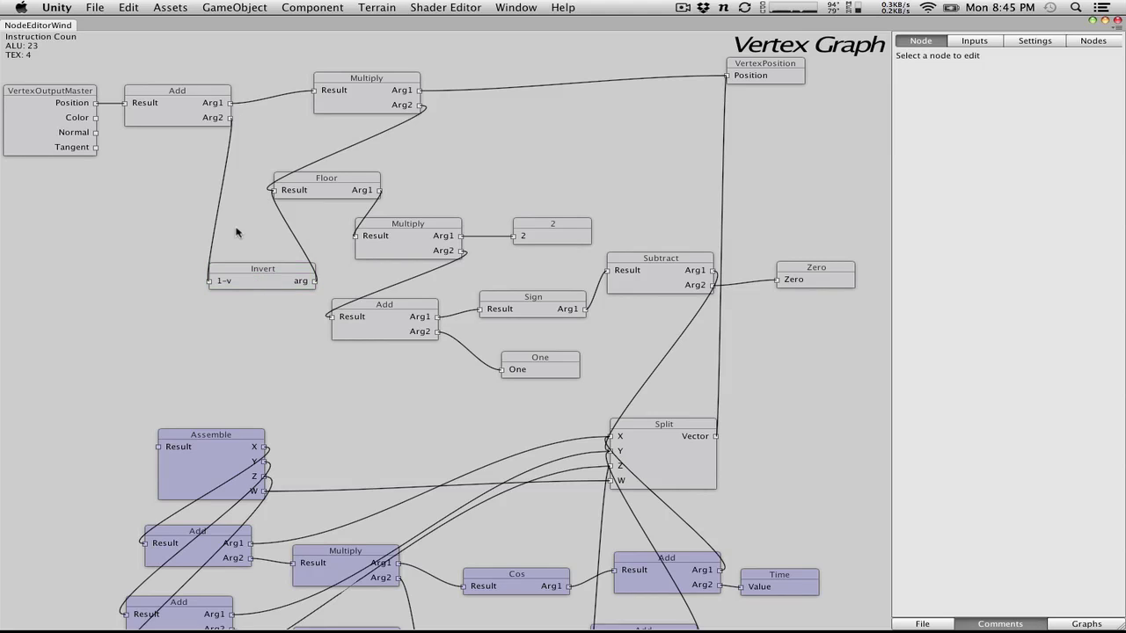
pyautogui.rightClick(235, 232)
pyautogui.moveTo(262, 253)
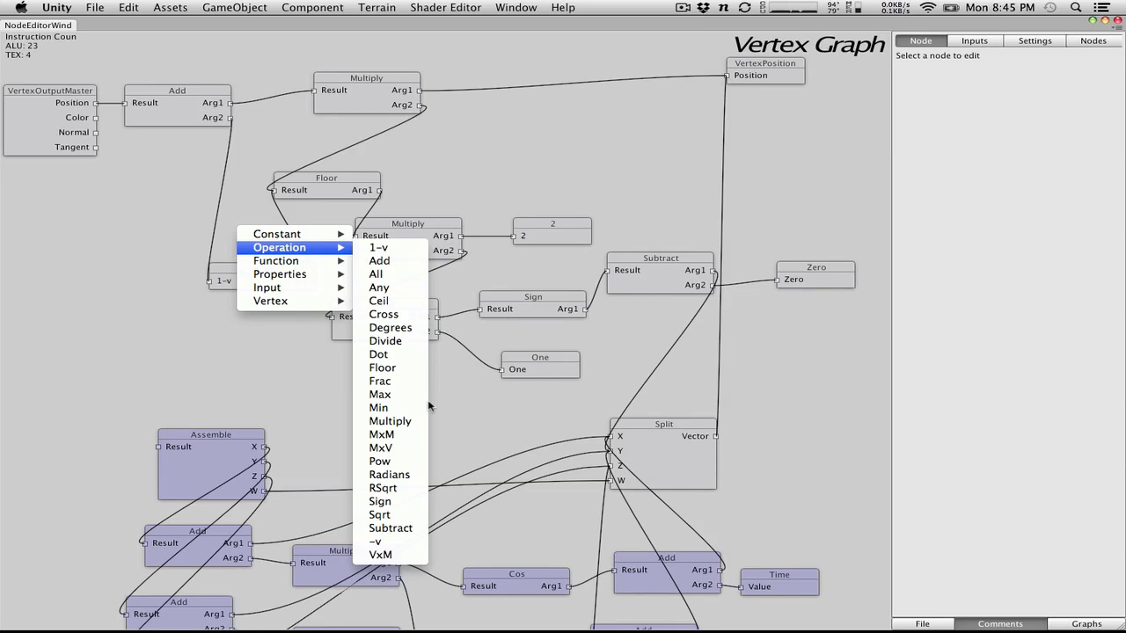
pyautogui.click(390, 421)
pyautogui.moveTo(283, 246); pyautogui.dragTo(89, 302)
# Wire Invert's output to the new Multiply's Arg1, Assemble's Result to its Arg2, and its Result to the top Add's Arg2
pyautogui.moveTo(208, 281); pyautogui.dragTo(150, 302)
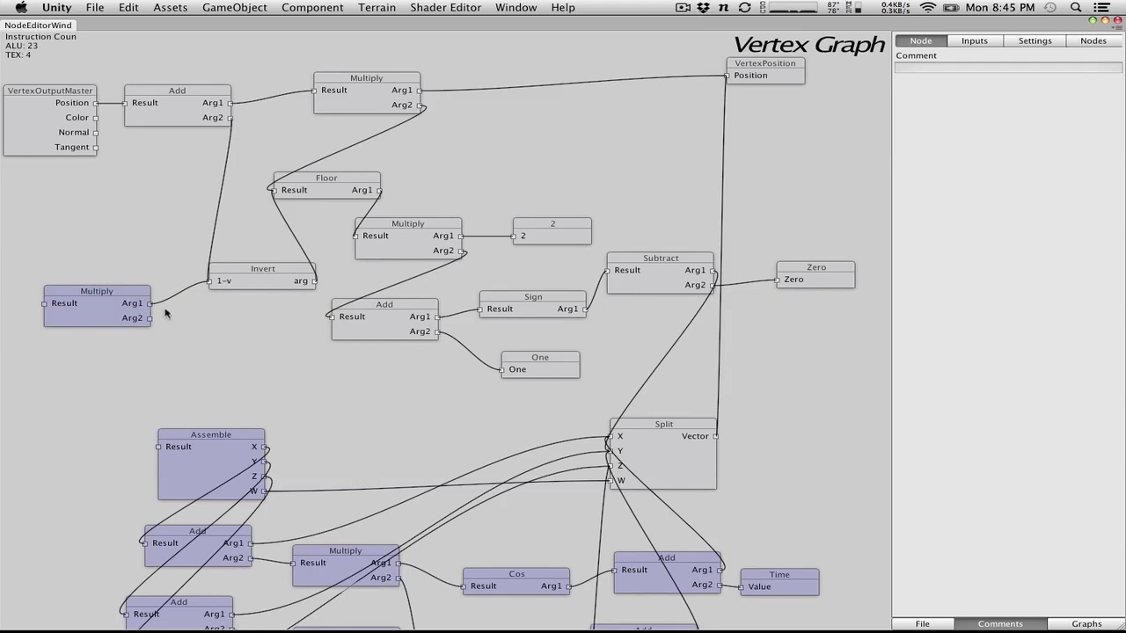
pyautogui.moveTo(158, 447); pyautogui.dragTo(149, 318)
pyautogui.moveTo(44, 302); pyautogui.dragTo(233, 127)
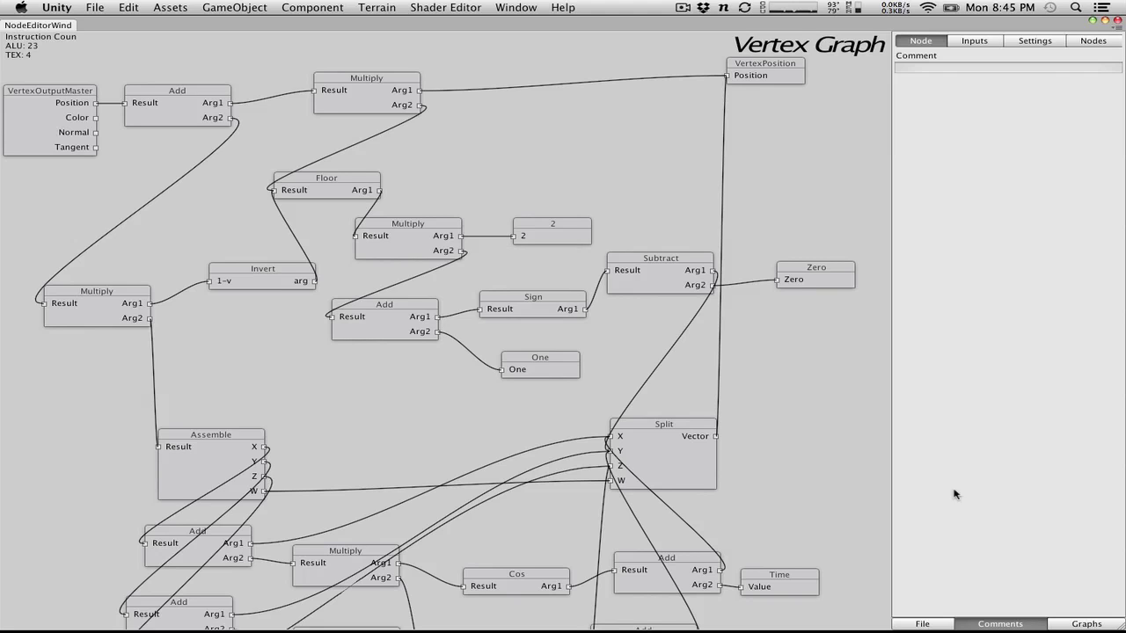
# Export the shader from the finished vertex graph
pyautogui.click(922, 621)
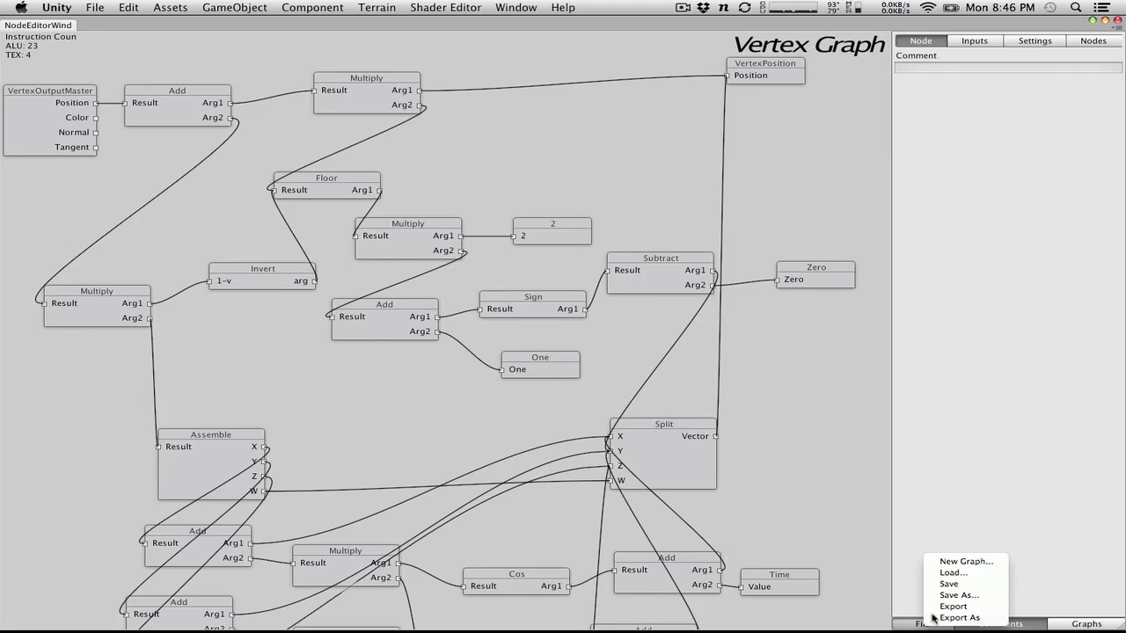
pyautogui.click(931, 621)
pyautogui.click(927, 620)
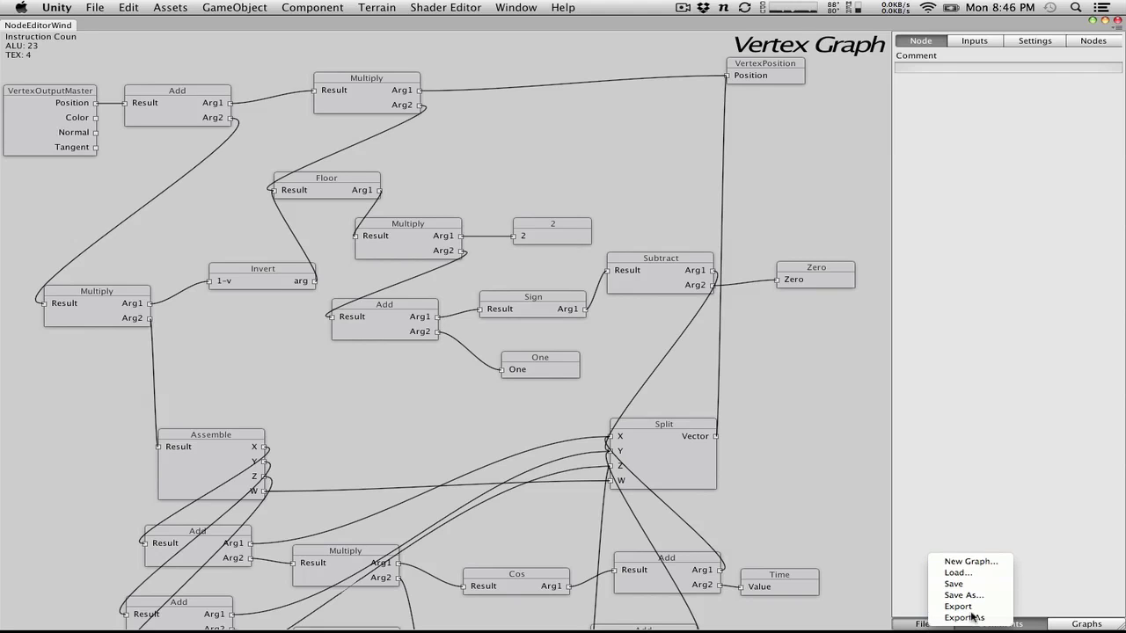
pyautogui.click(959, 605)
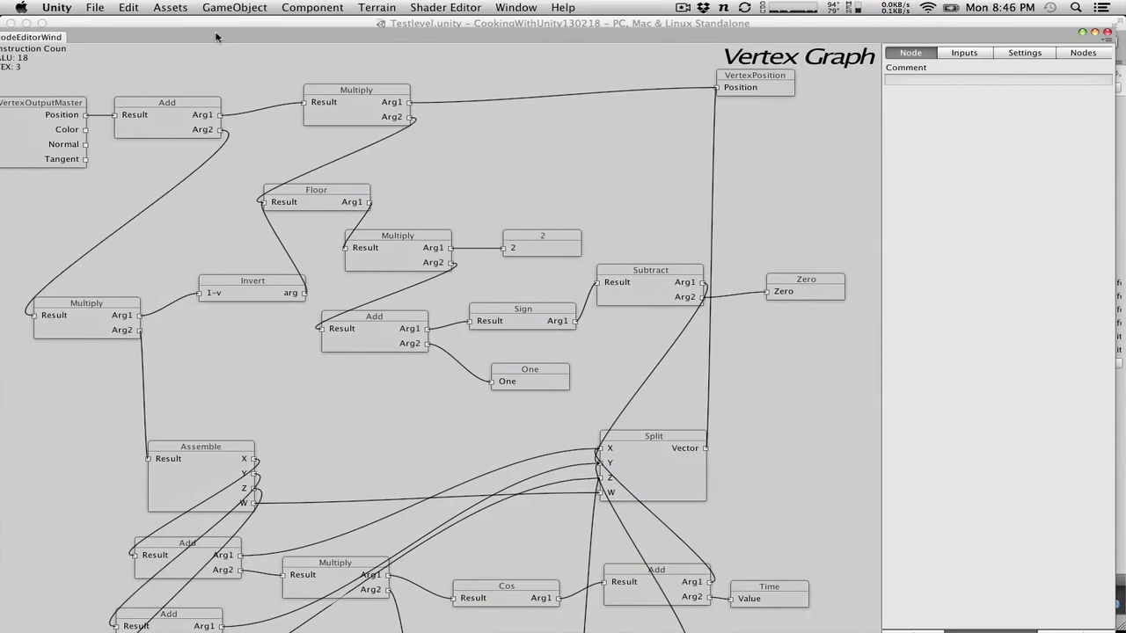
# Move the node editor window back into place and switch to the main Unity editor on Desktop 1
pyautogui.moveTo(216, 36); pyautogui.dragTo(231, 8)
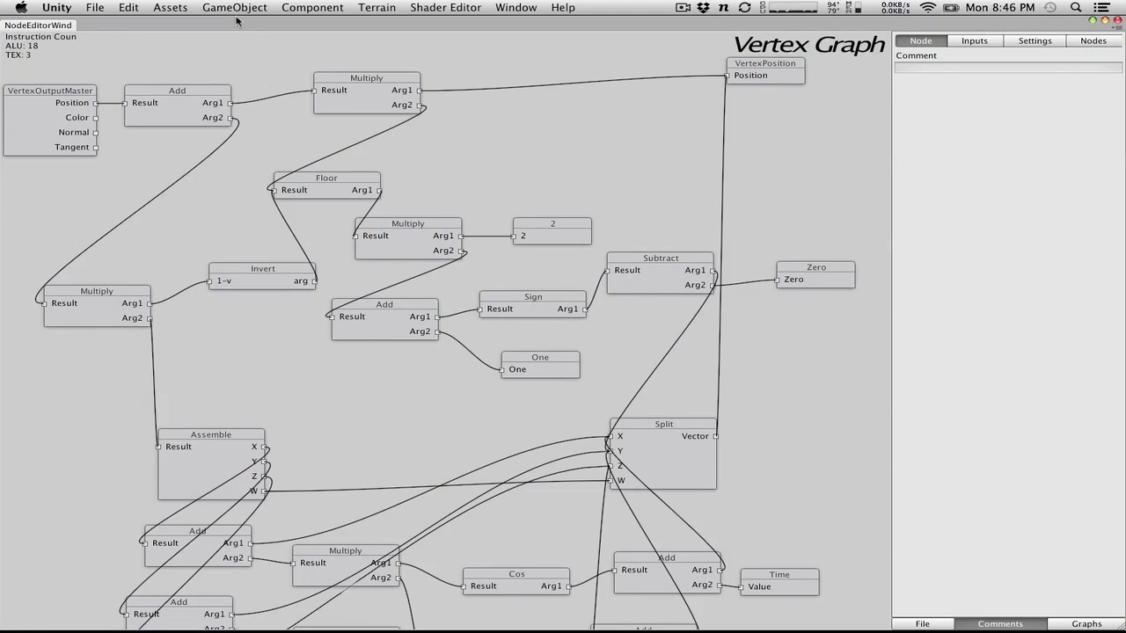
pyautogui.hotkey('ctrl', 'Up')
pyautogui.moveTo(553, 283); pyautogui.dragTo(488, 64)
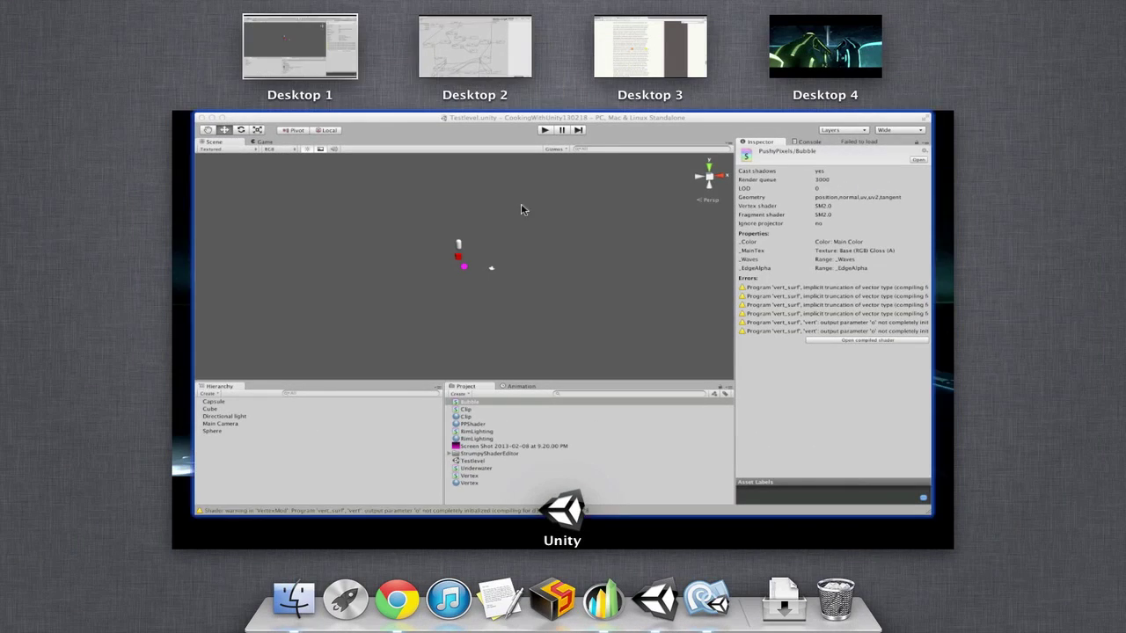
pyautogui.click(307, 63)
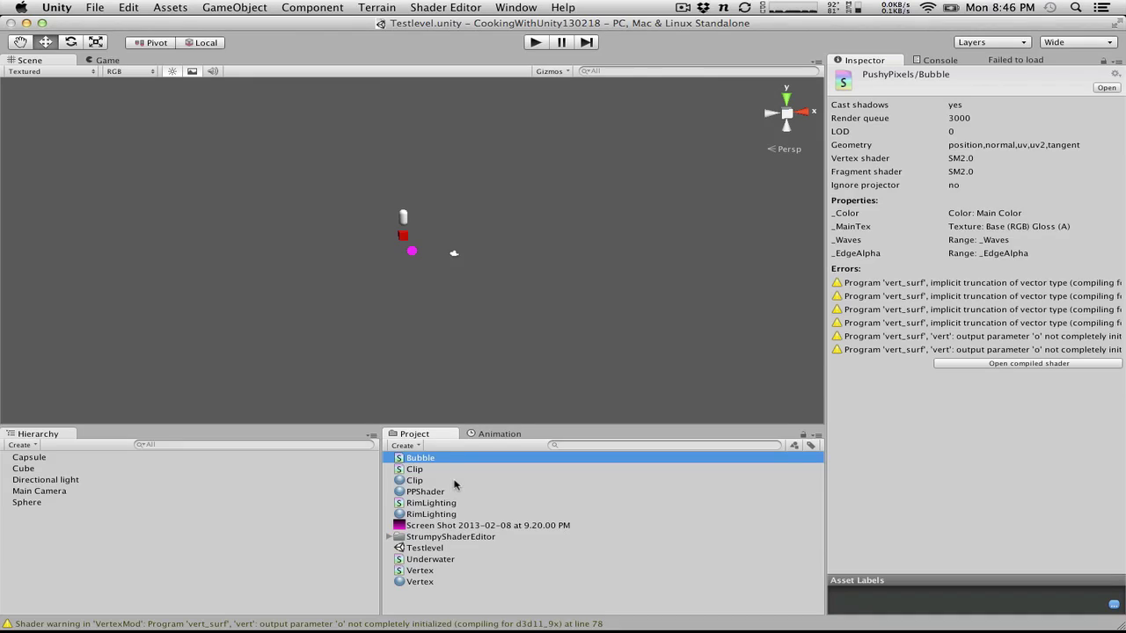
# Check the Underwater shader asset in the project, and add a new Sphere to the scene
pyautogui.click(436, 560)
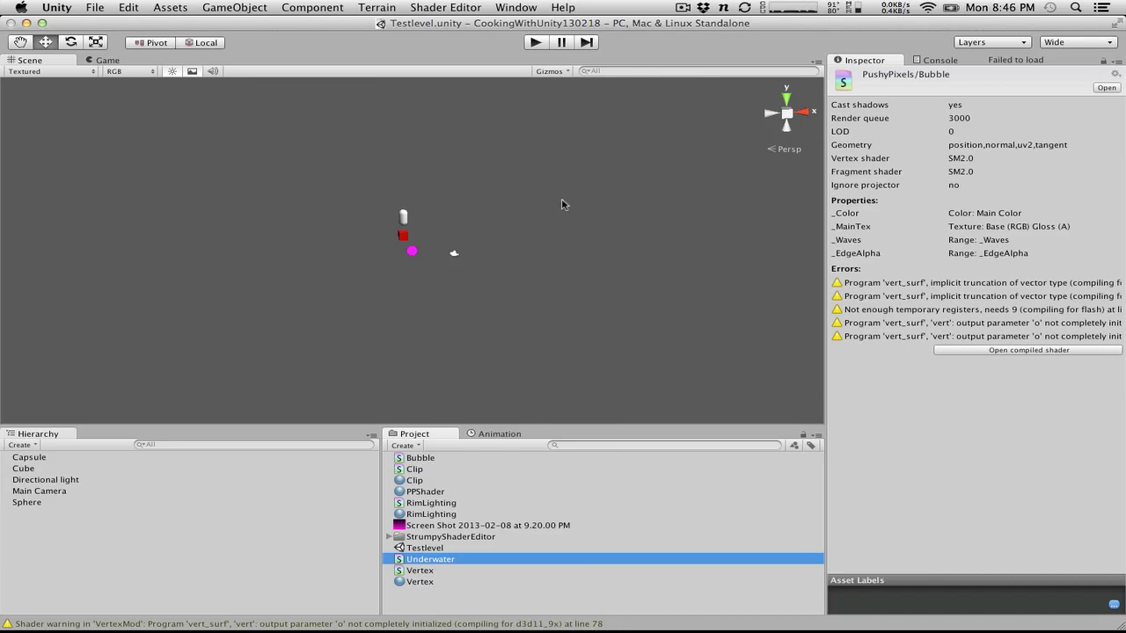
pyautogui.click(33, 449)
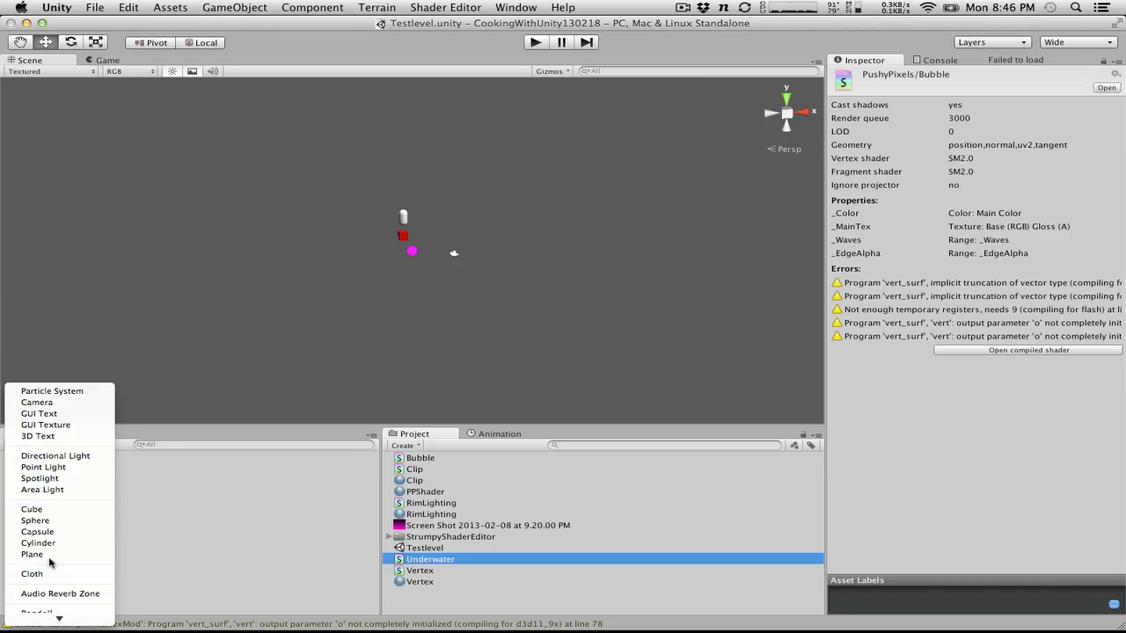
pyautogui.click(36, 521)
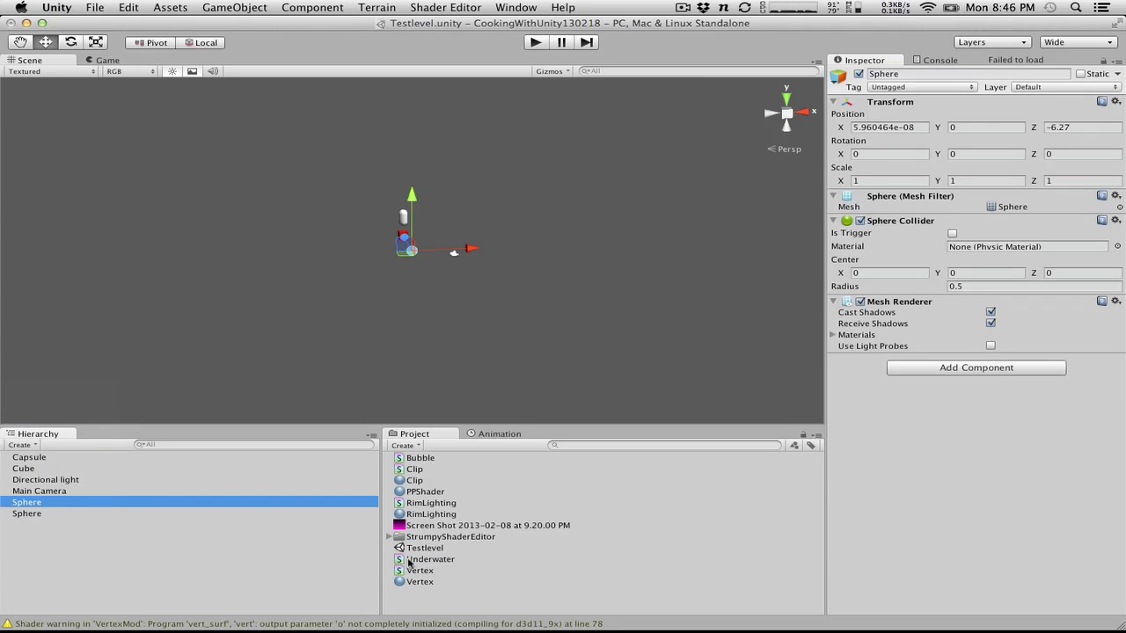
# Create a material named Underwater from the Underwater shader, and try to apply it to the lower Sphere in the Hierarchy
pyautogui.click(409, 562)
pyautogui.click(405, 445)
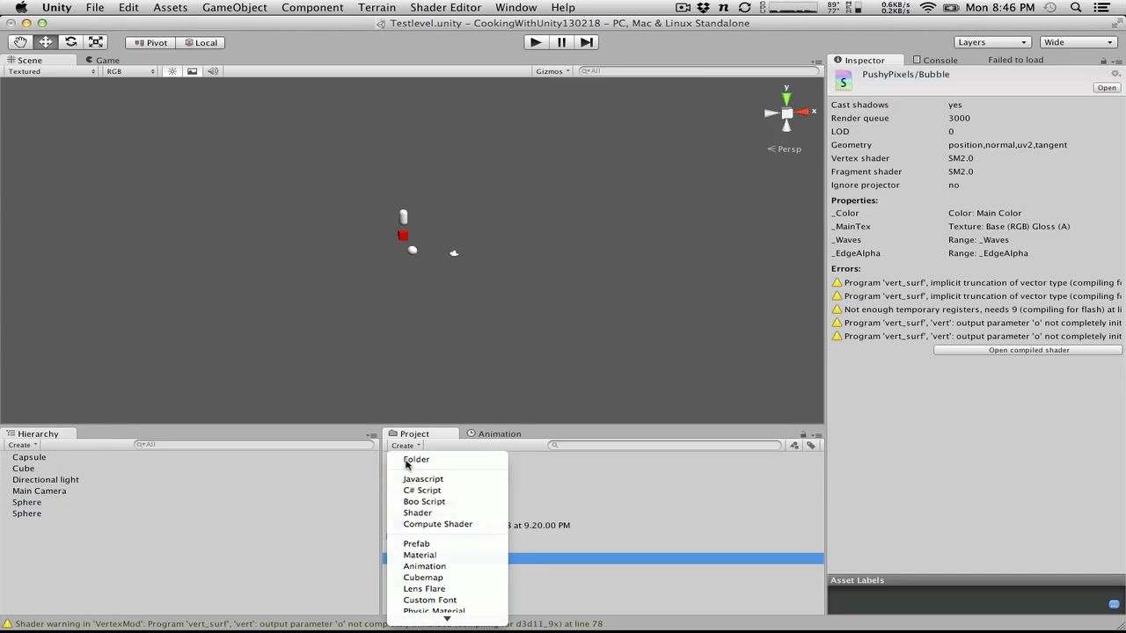
pyautogui.press('Escape')
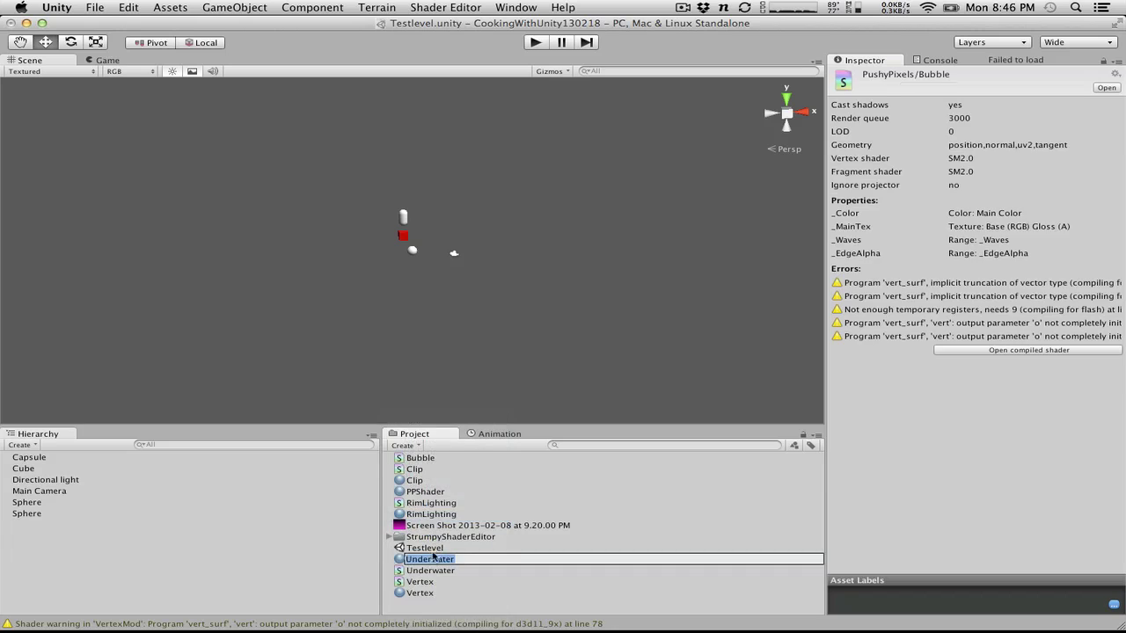
pyautogui.click(427, 582)
pyautogui.click(440, 561)
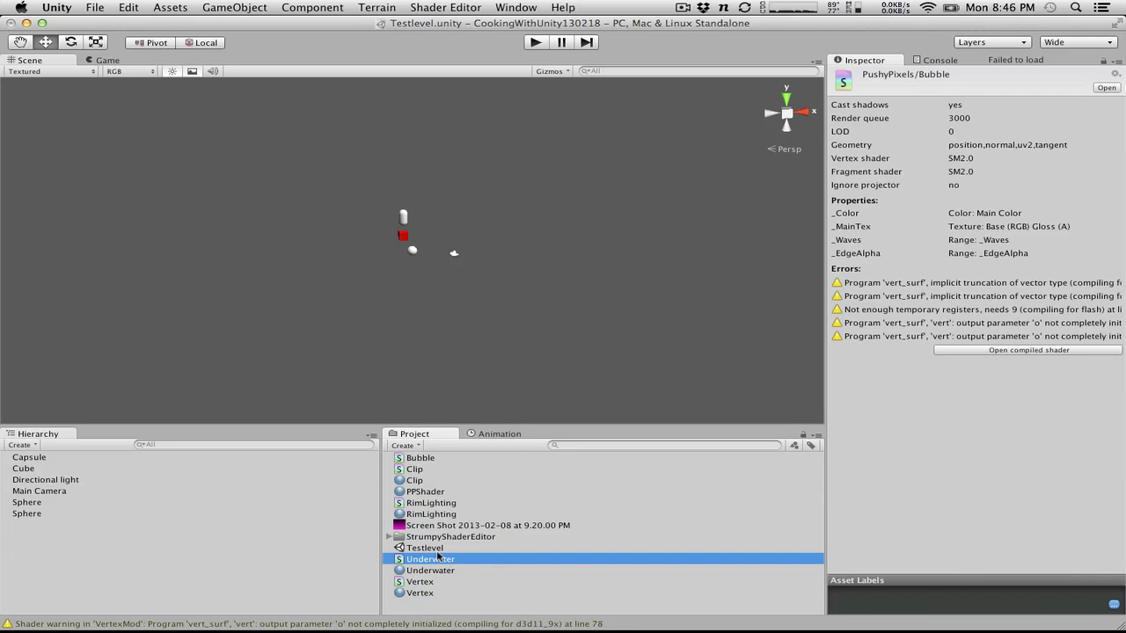
pyautogui.click(438, 570)
pyautogui.moveTo(446, 572); pyautogui.dragTo(60, 513)
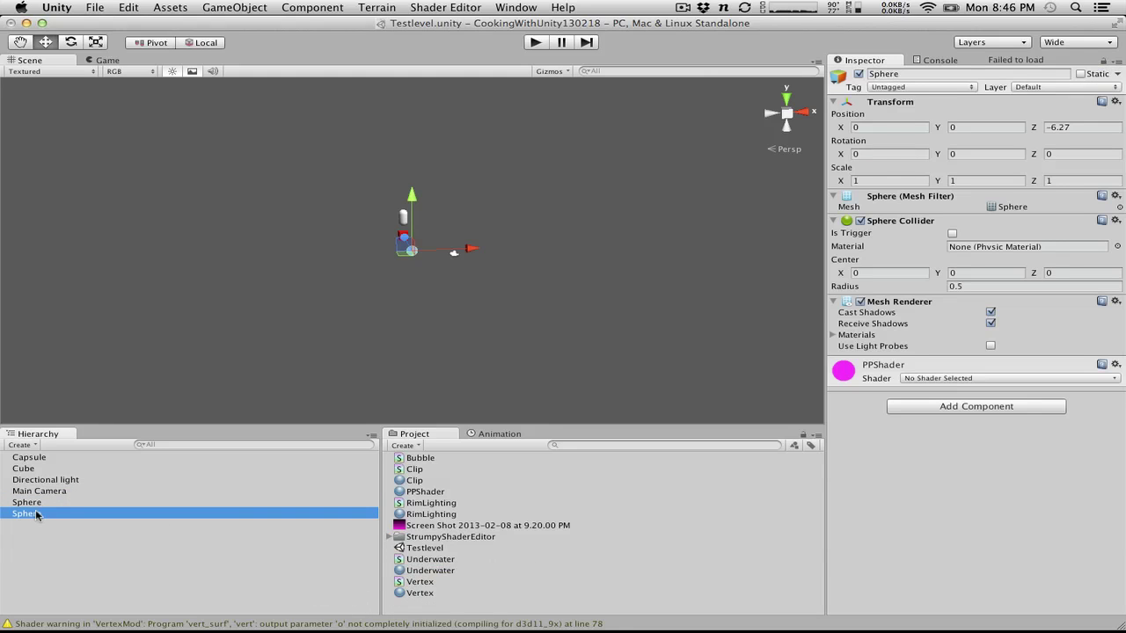
# Delete the older Sphere that uses the PPShader material, and select the remaining Sphere
pyautogui.click(28, 505)
pyautogui.click(29, 513)
pyautogui.rightClick(29, 513)
pyautogui.click(82, 590)
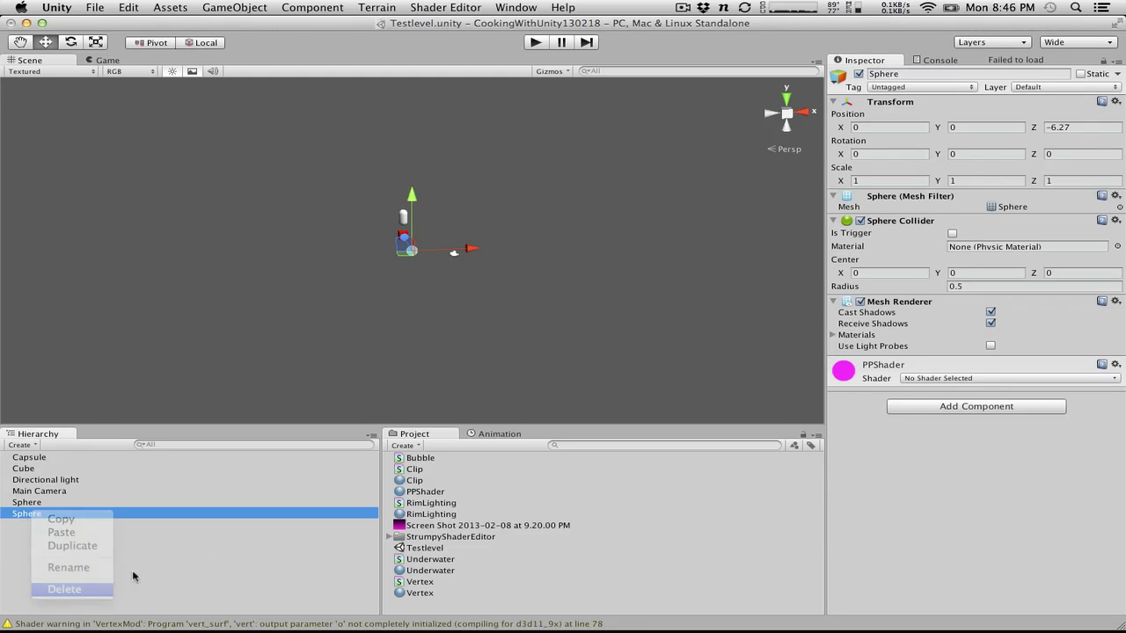
pyautogui.click(85, 506)
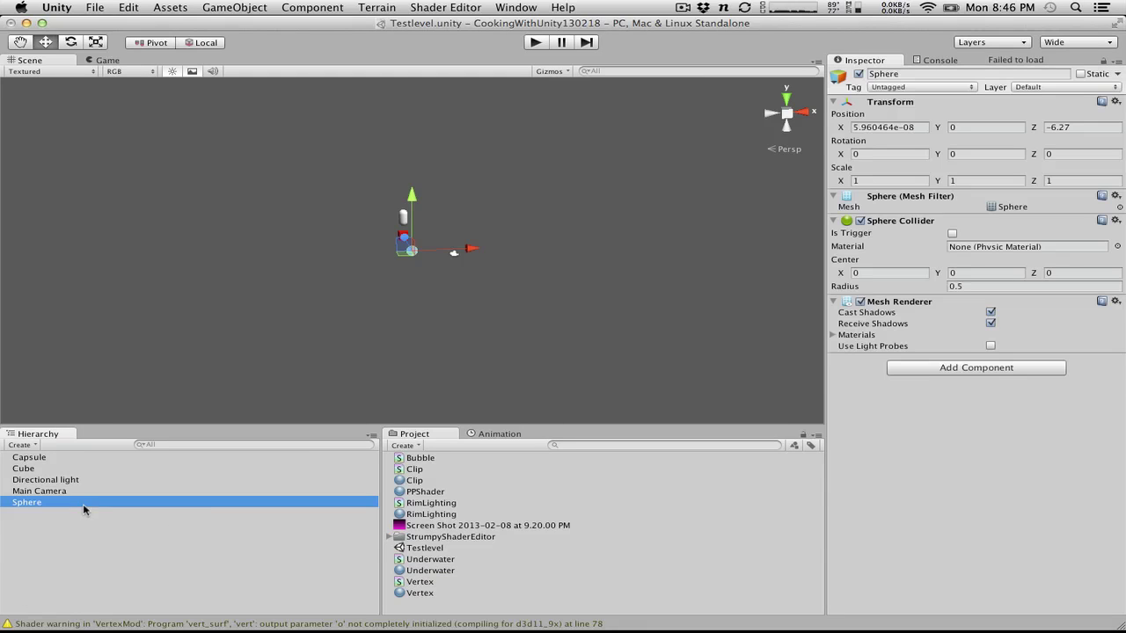
# Apply the Underwater material to the remaining Sphere, and play the scene twice to check its deformation
pyautogui.click(415, 572)
pyautogui.moveTo(414, 576); pyautogui.dragTo(76, 501)
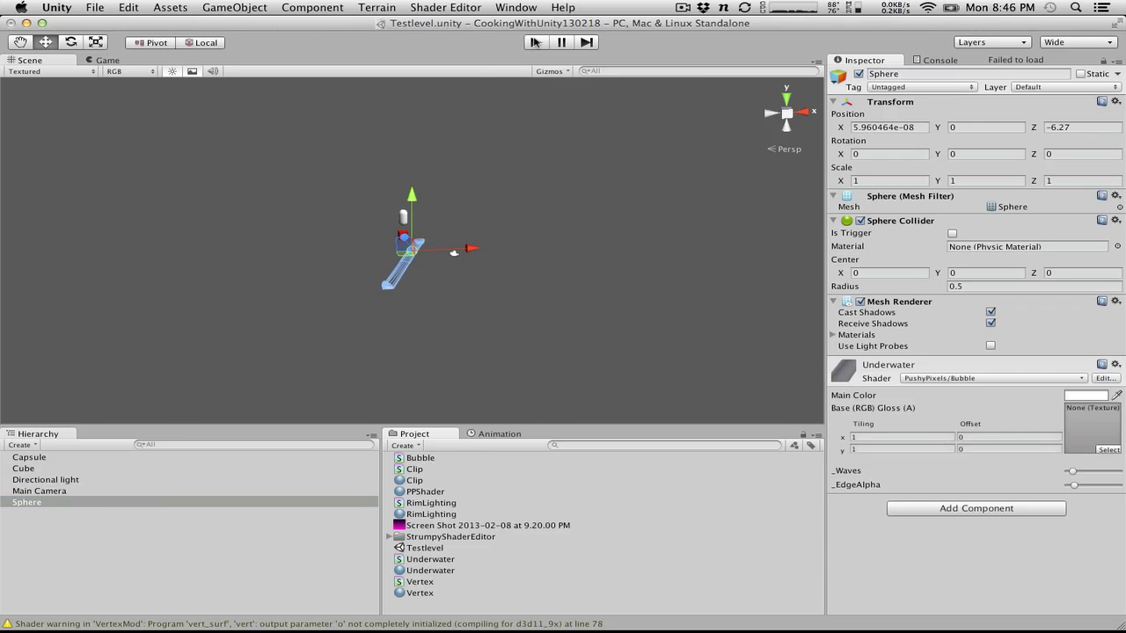
pyautogui.click(534, 41)
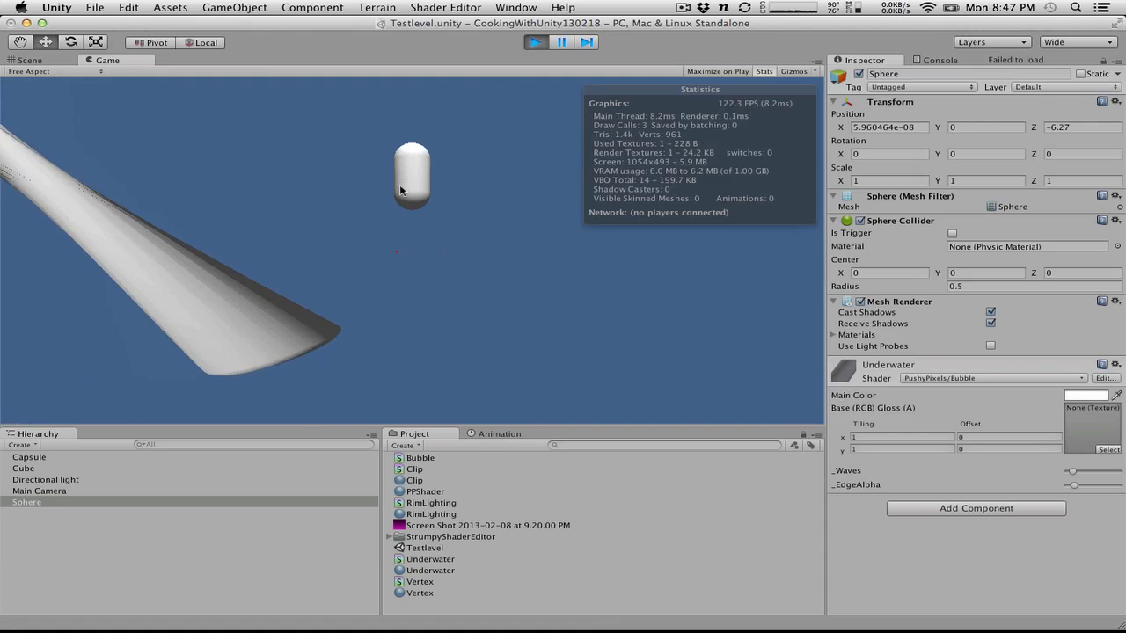
pyautogui.click(534, 41)
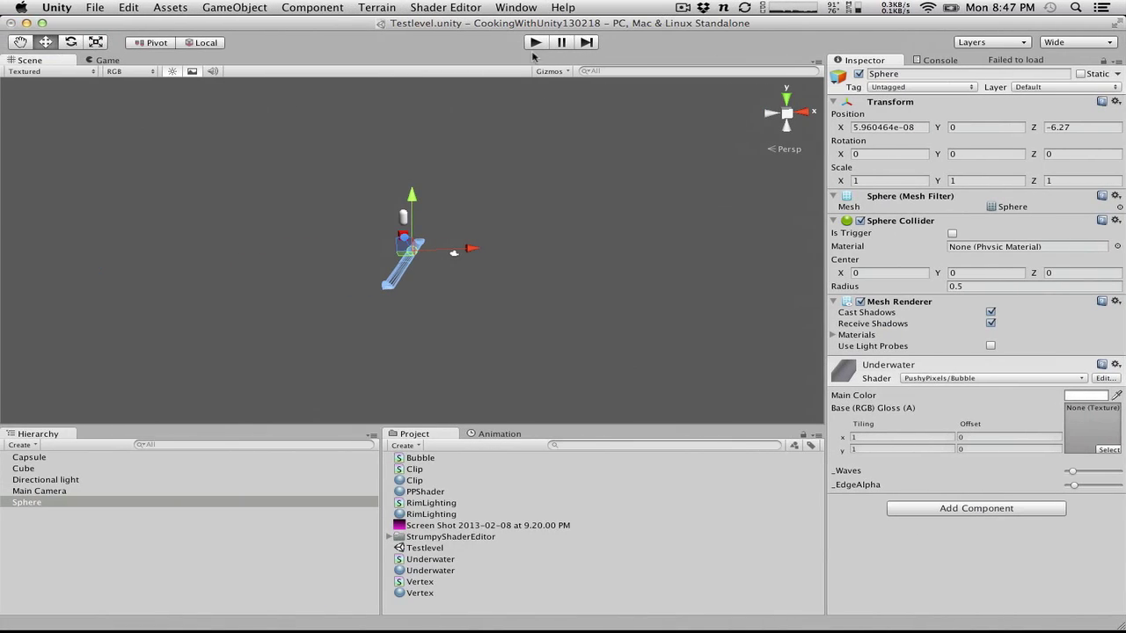
pyautogui.click(534, 42)
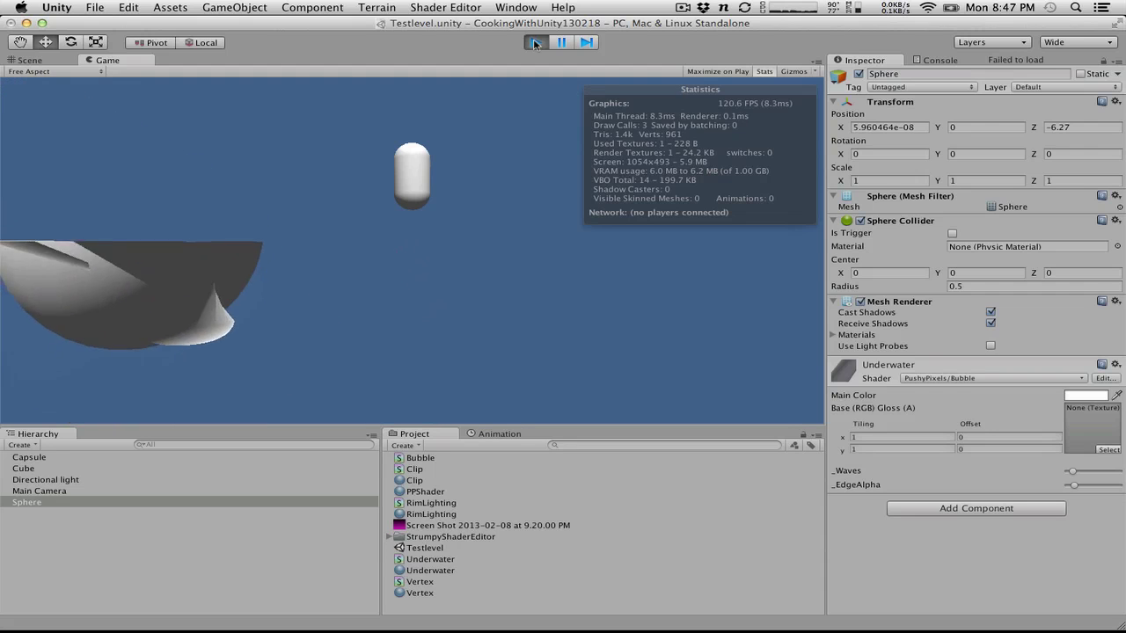
pyautogui.click(533, 39)
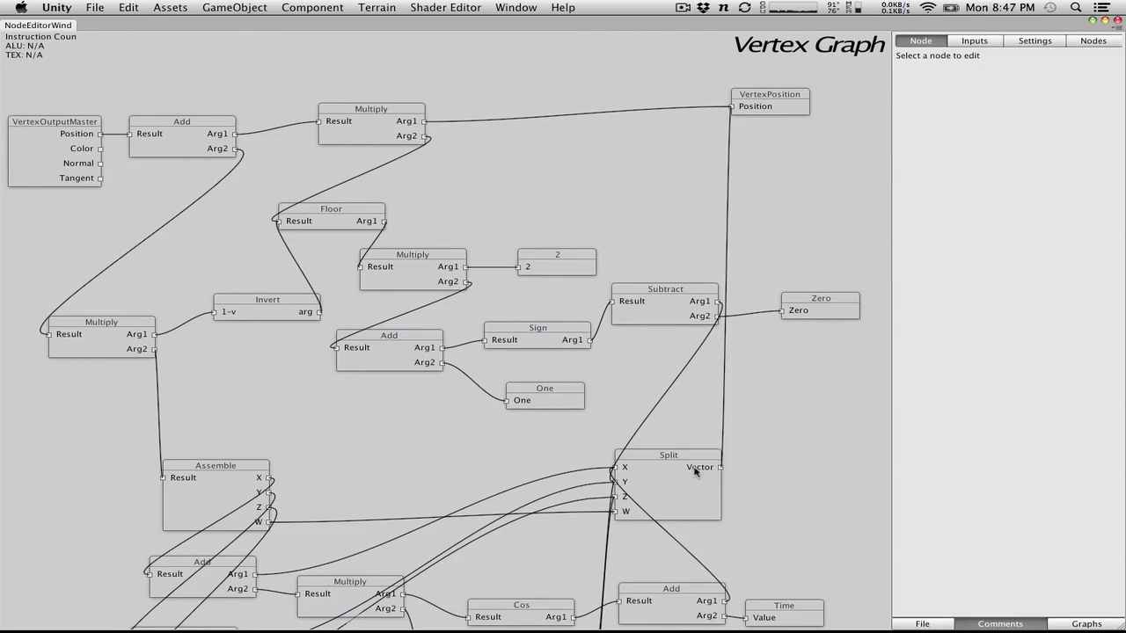
# In the node editor's vertex graph, move the Split and Invert nodes clear of crossing wires, and add a World Position input node
pyautogui.moveTo(694, 467); pyautogui.dragTo(754, 468)
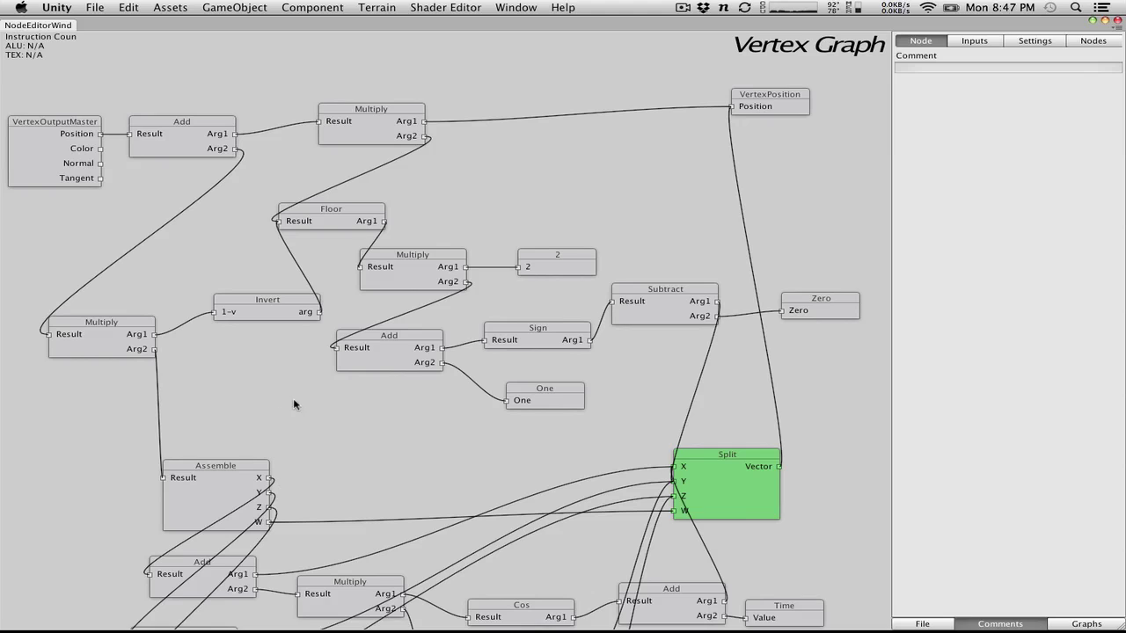
pyautogui.moveTo(266, 301); pyautogui.dragTo(252, 326)
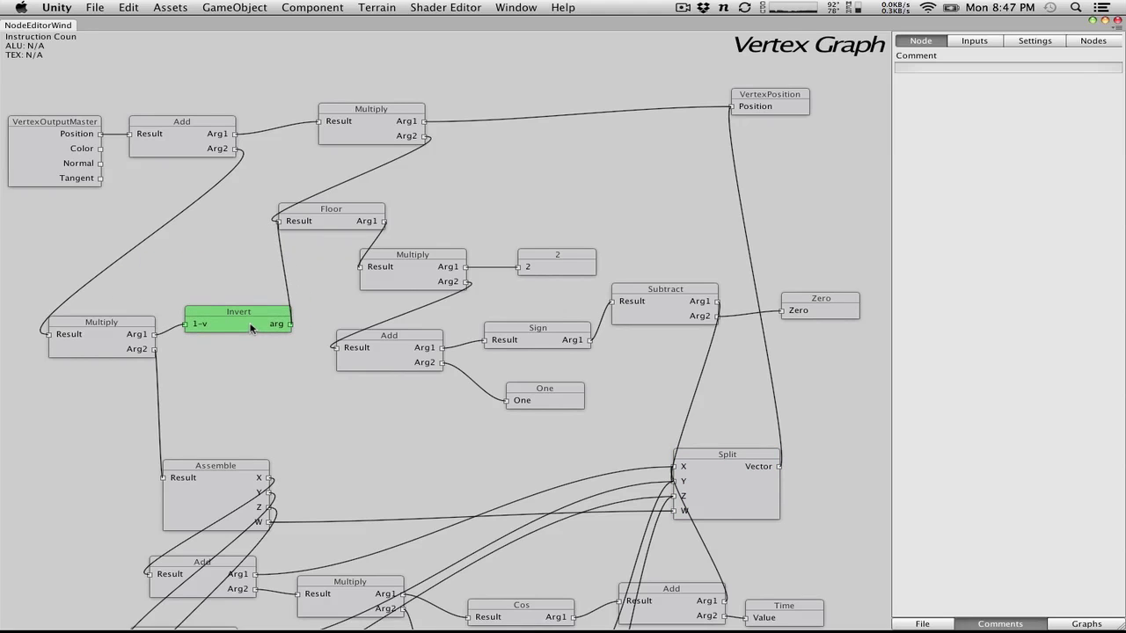
pyautogui.click(680, 152)
pyautogui.rightClick(680, 152)
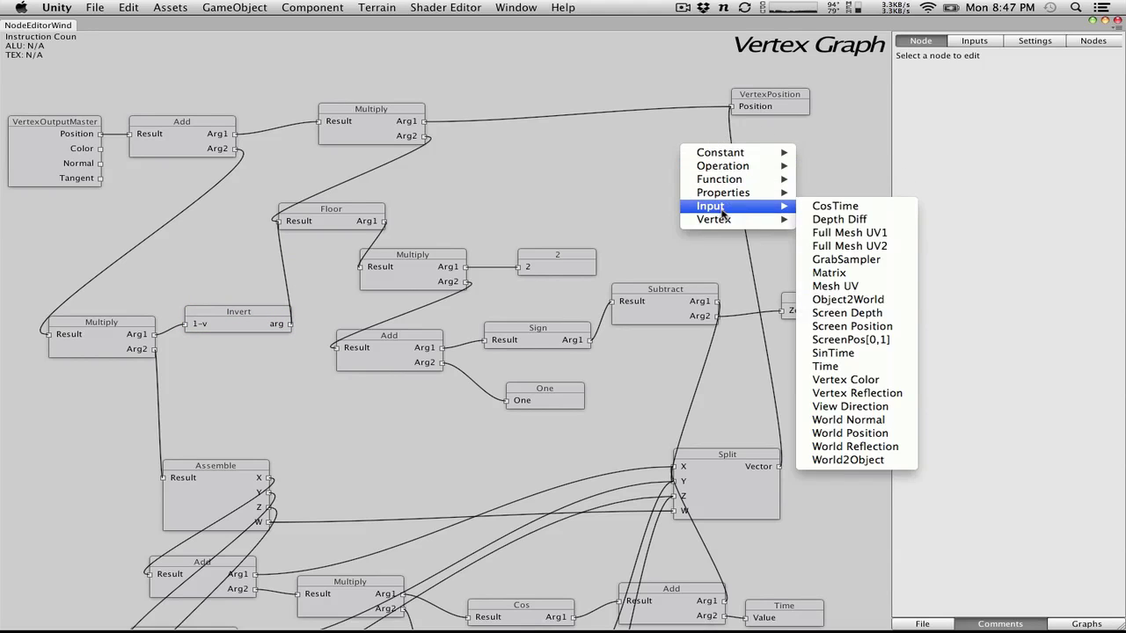
pyautogui.moveTo(723, 194)
pyautogui.moveTo(733, 220)
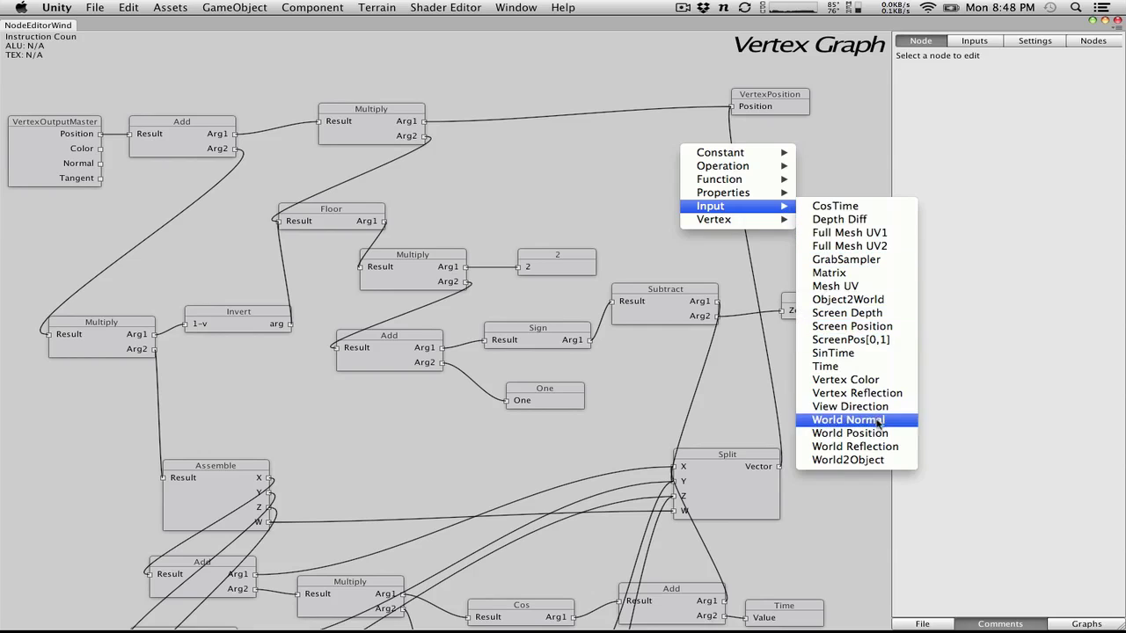
pyautogui.click(880, 434)
# Return to the main Unity editor and play the scene again to recheck the deformed Sphere
pyautogui.rightClick(696, 166)
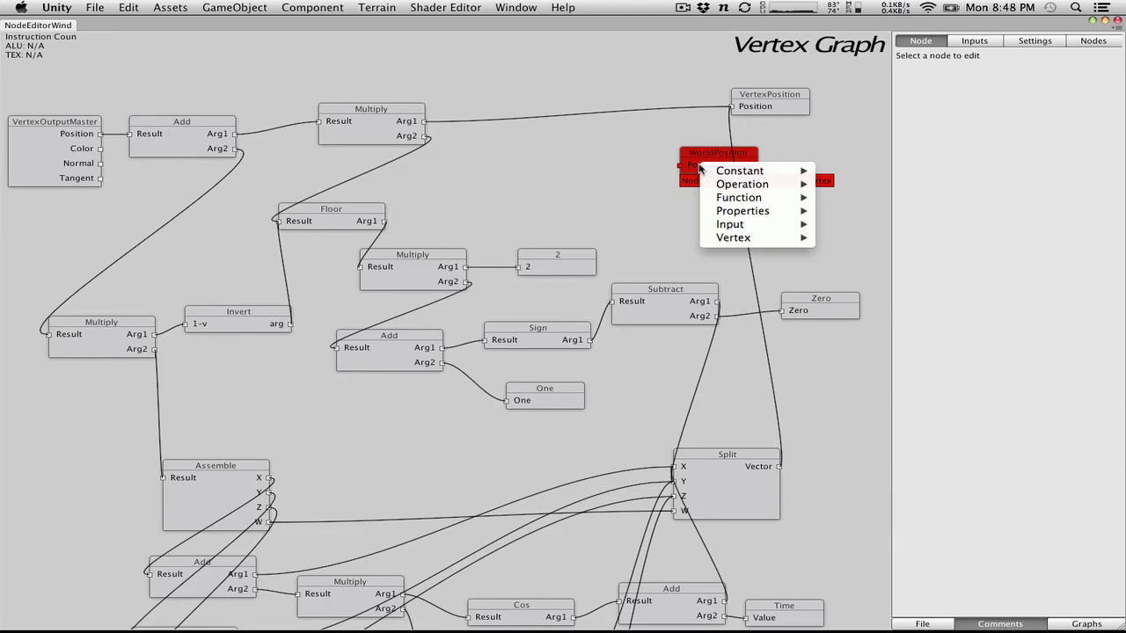
pyautogui.click(576, 170)
pyautogui.rightClick(576, 171)
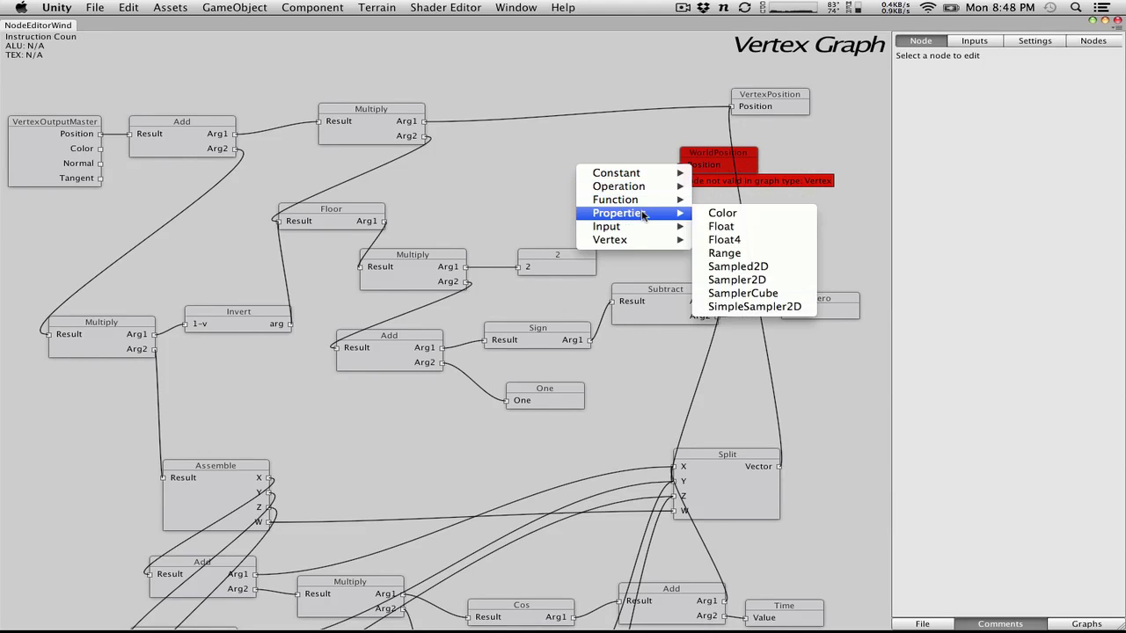
pyautogui.moveTo(642, 204)
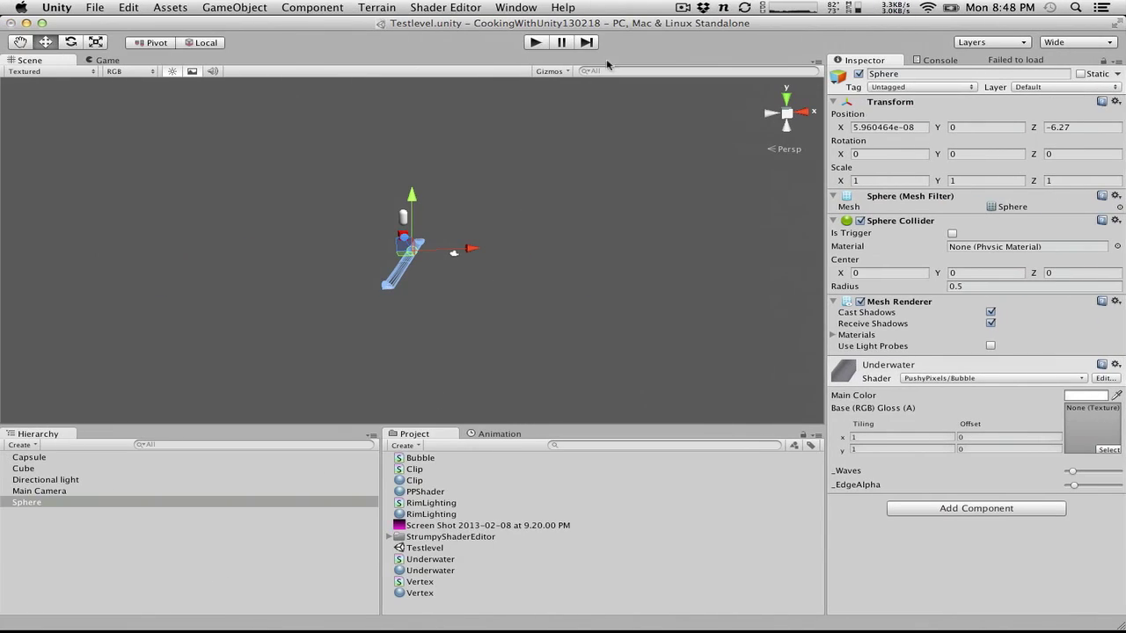
pyautogui.click(535, 43)
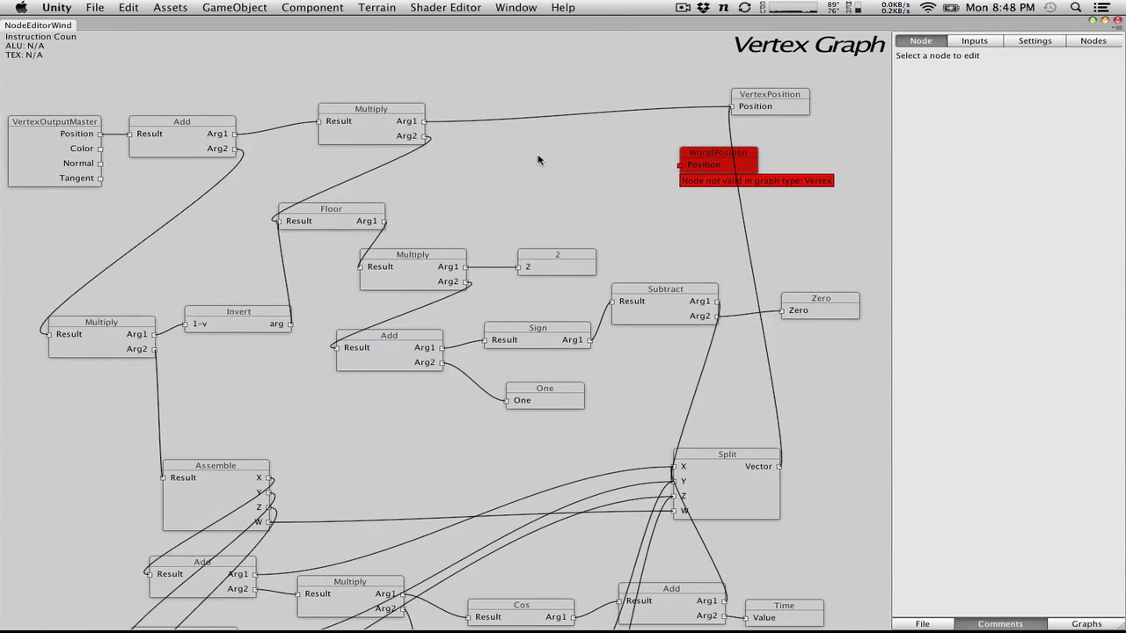
# Add a second Split function node to the vertex graph, and move it and the WorldPosition node apart
pyautogui.moveTo(713, 167); pyautogui.dragTo(798, 169)
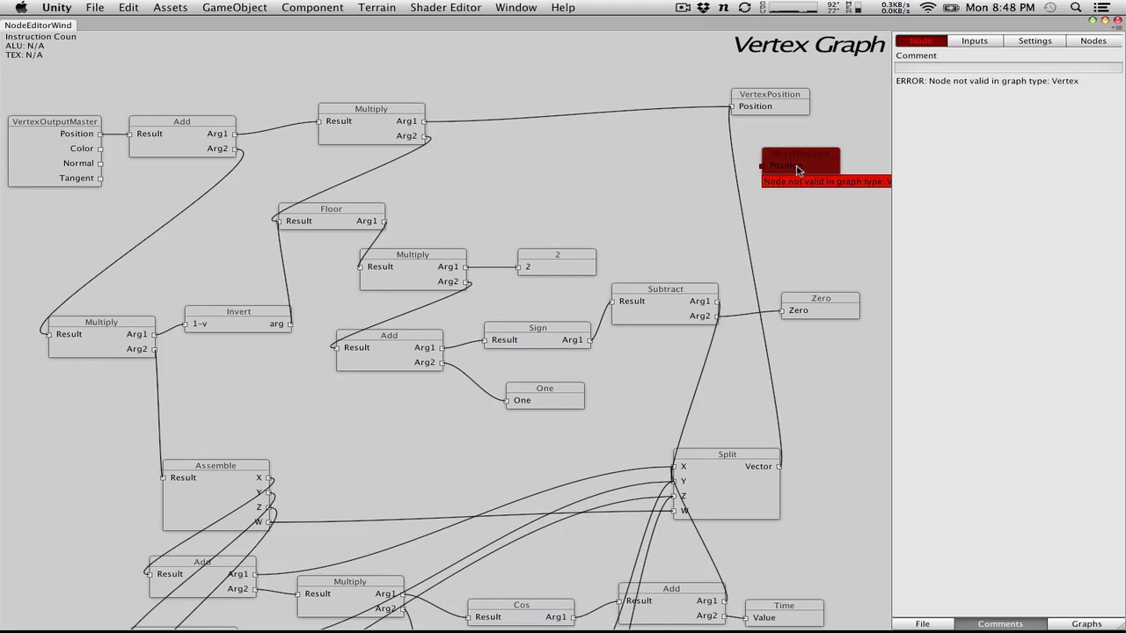
pyautogui.moveTo(798, 169); pyautogui.dragTo(589, 176)
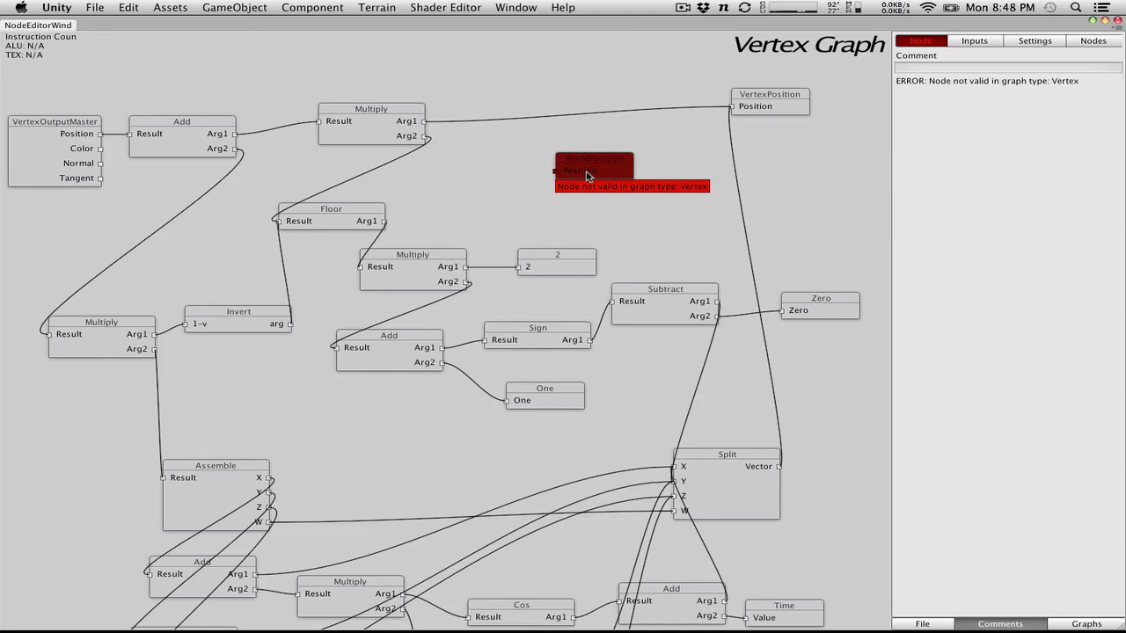
pyautogui.moveTo(587, 176); pyautogui.dragTo(645, 175)
pyautogui.rightClick(646, 177)
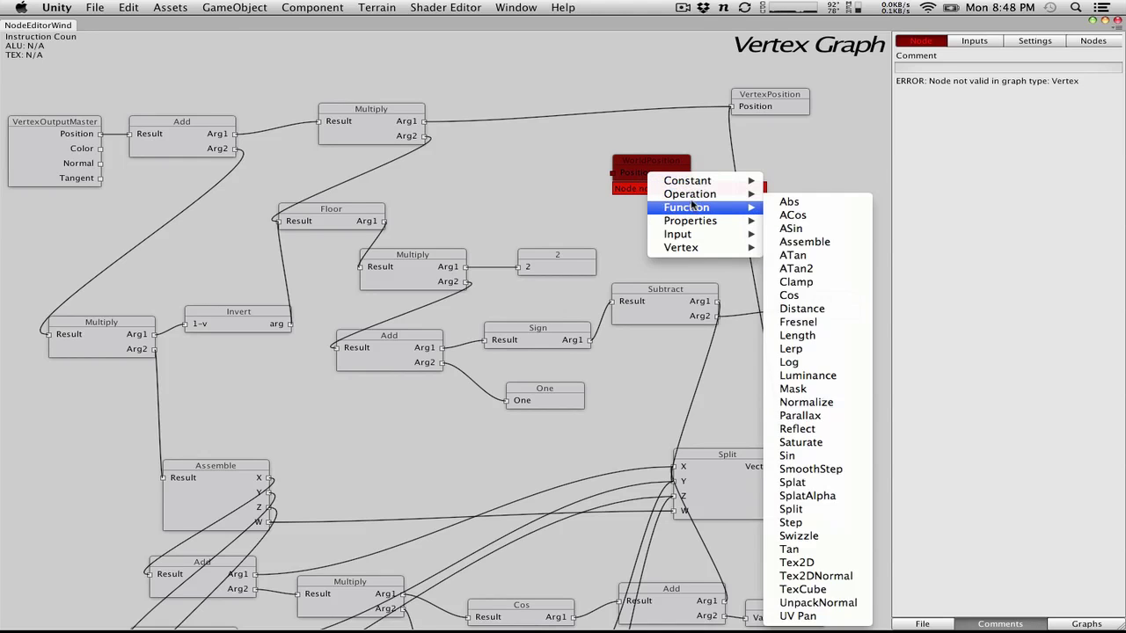
pyautogui.moveTo(692, 196)
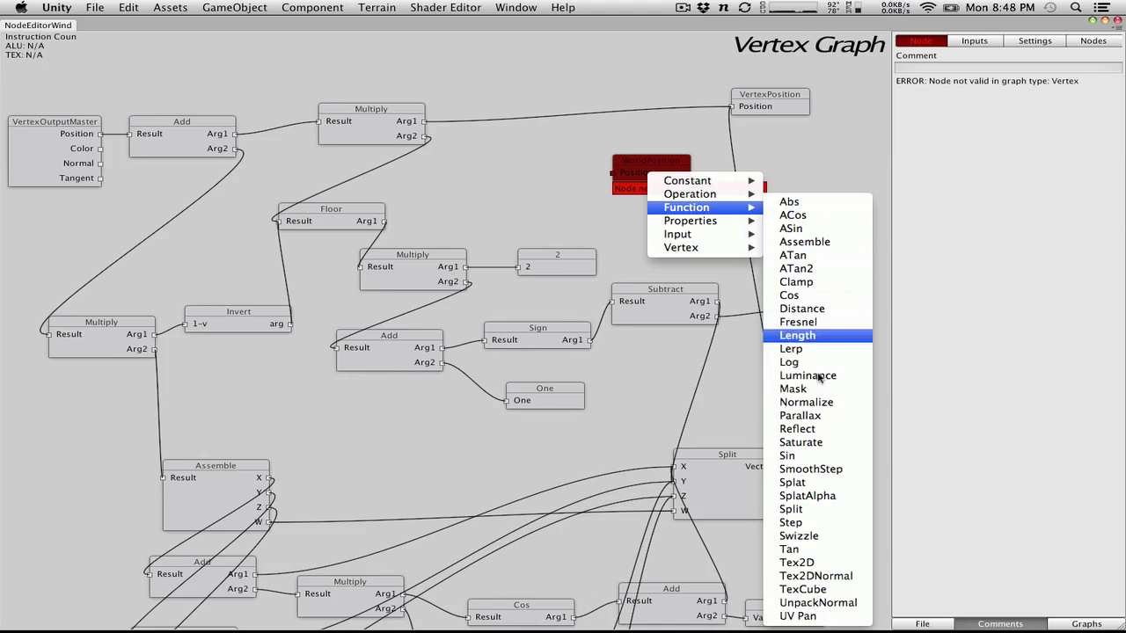
pyautogui.click(790, 509)
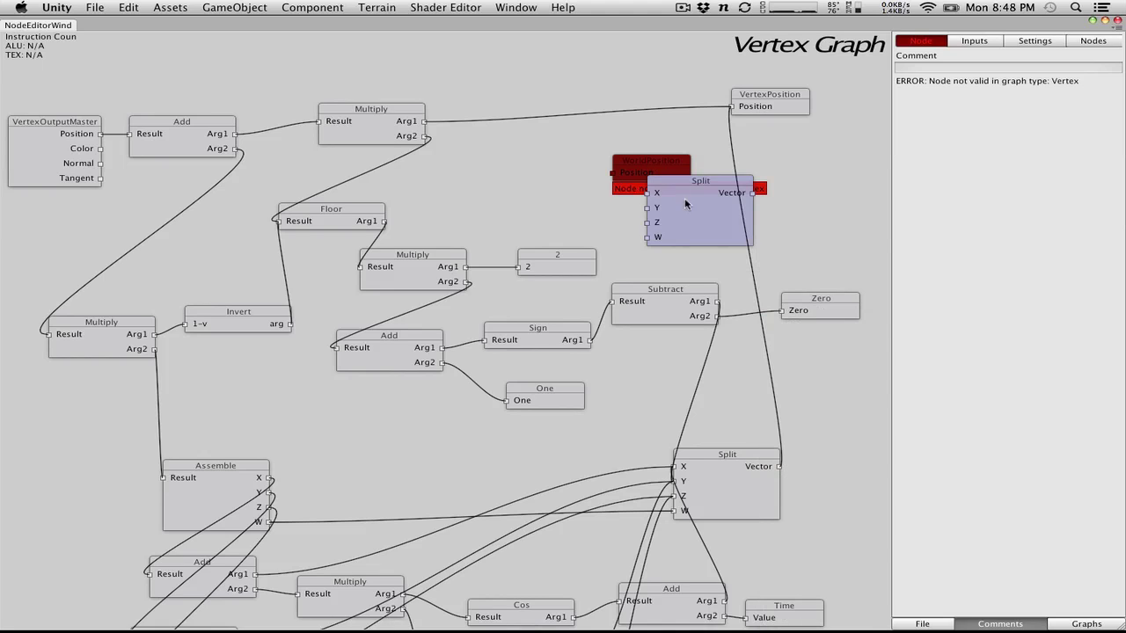
pyautogui.moveTo(669, 197); pyautogui.dragTo(512, 184)
pyautogui.moveTo(629, 176); pyautogui.dragTo(799, 191)
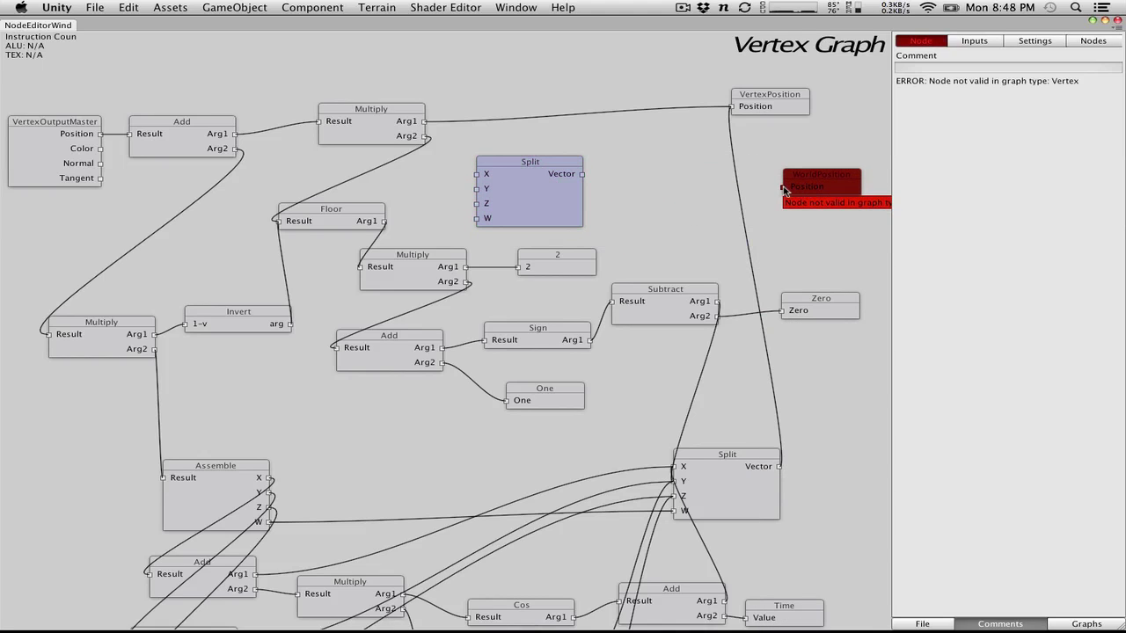
# Connect the new Split node's Vector to WorldPosition's Position, and arrange the two nodes side by side below VertexPosition
pyautogui.moveTo(689, 190); pyautogui.dragTo(647, 182)
pyautogui.moveTo(834, 181); pyautogui.dragTo(781, 141)
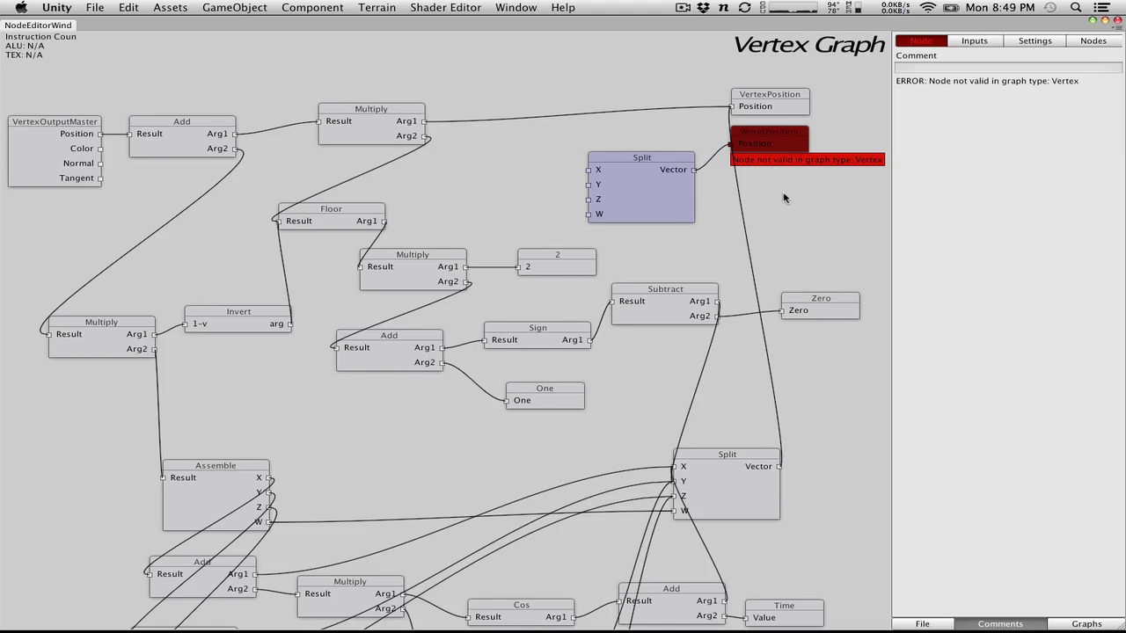
pyautogui.moveTo(674, 175); pyautogui.dragTo(589, 161)
pyautogui.moveTo(776, 149); pyautogui.dragTo(707, 174)
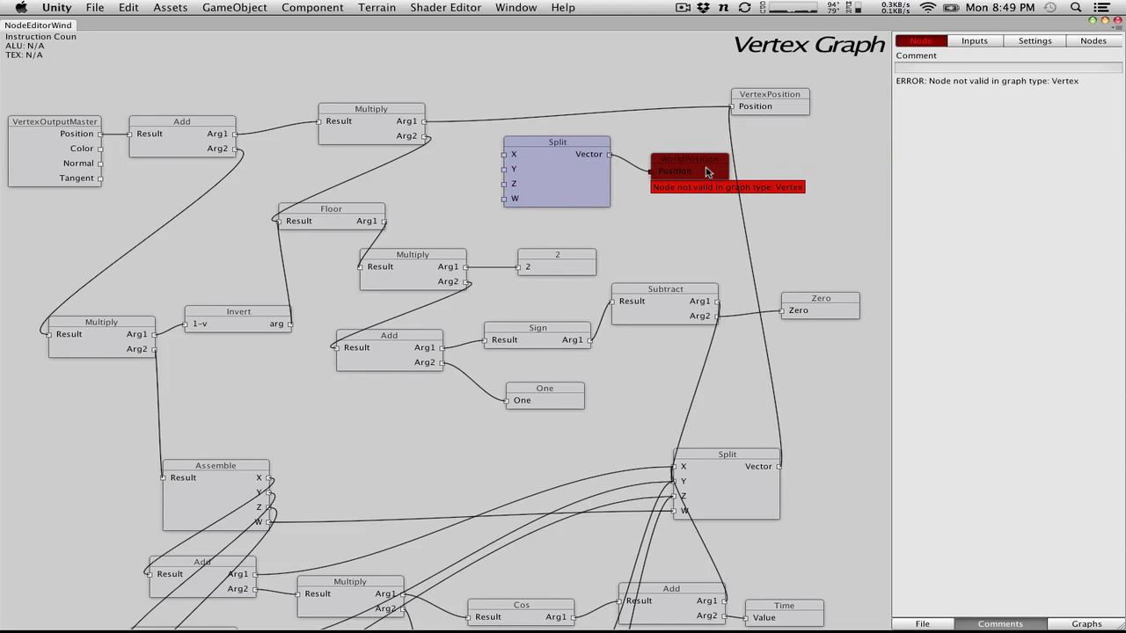
# Try a View Direction input node in the vertex graph, and delete it
pyautogui.rightClick(673, 247)
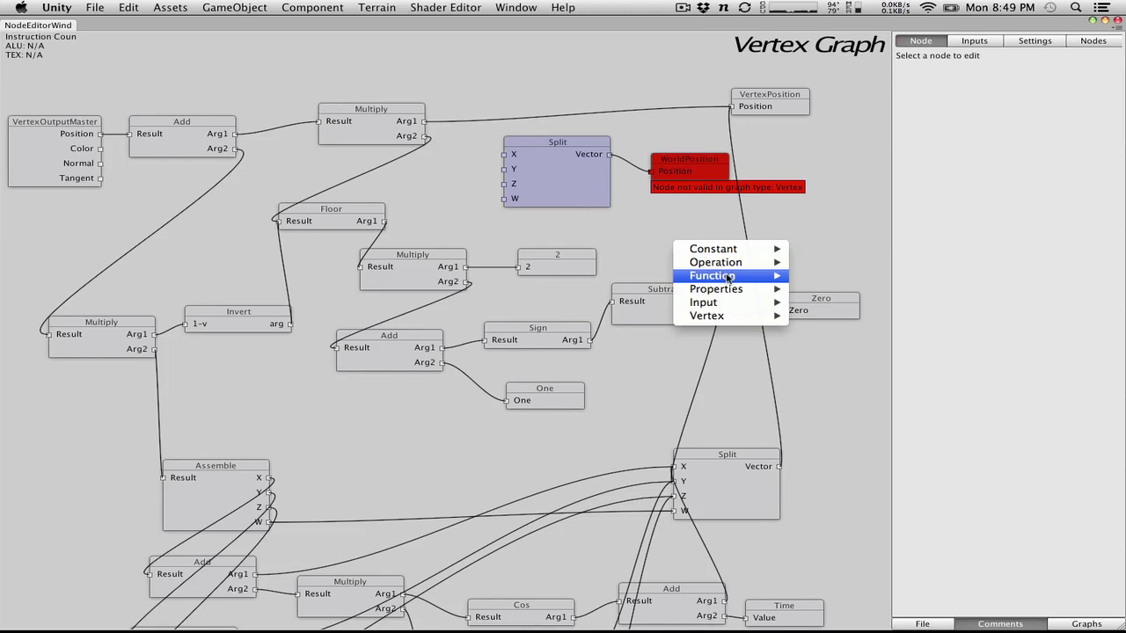
pyautogui.moveTo(727, 278)
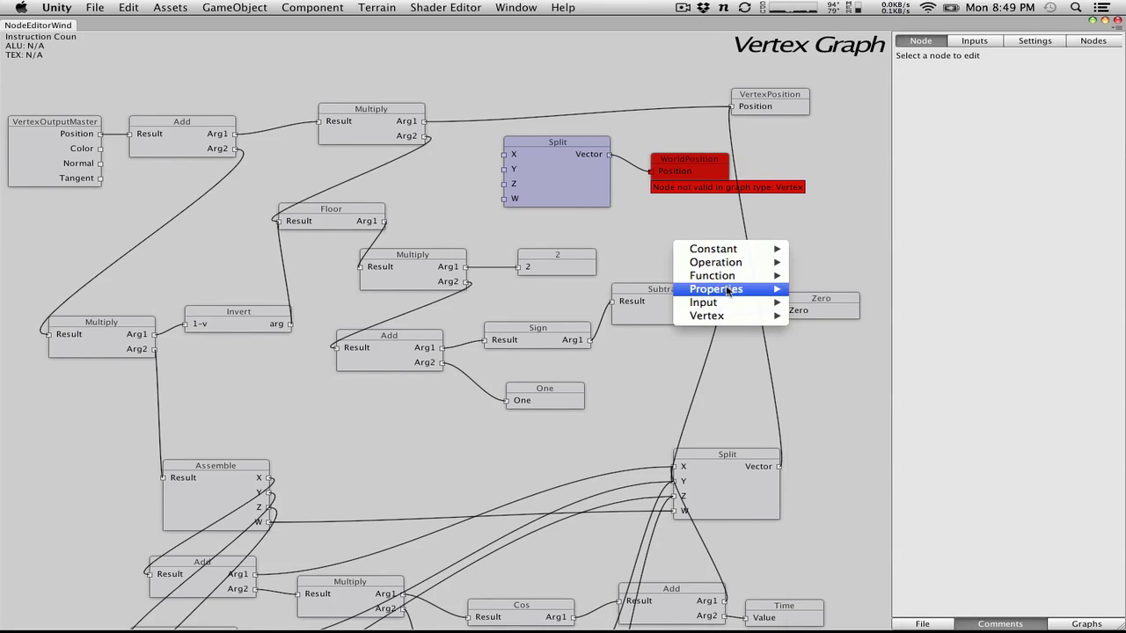
pyautogui.moveTo(732, 310)
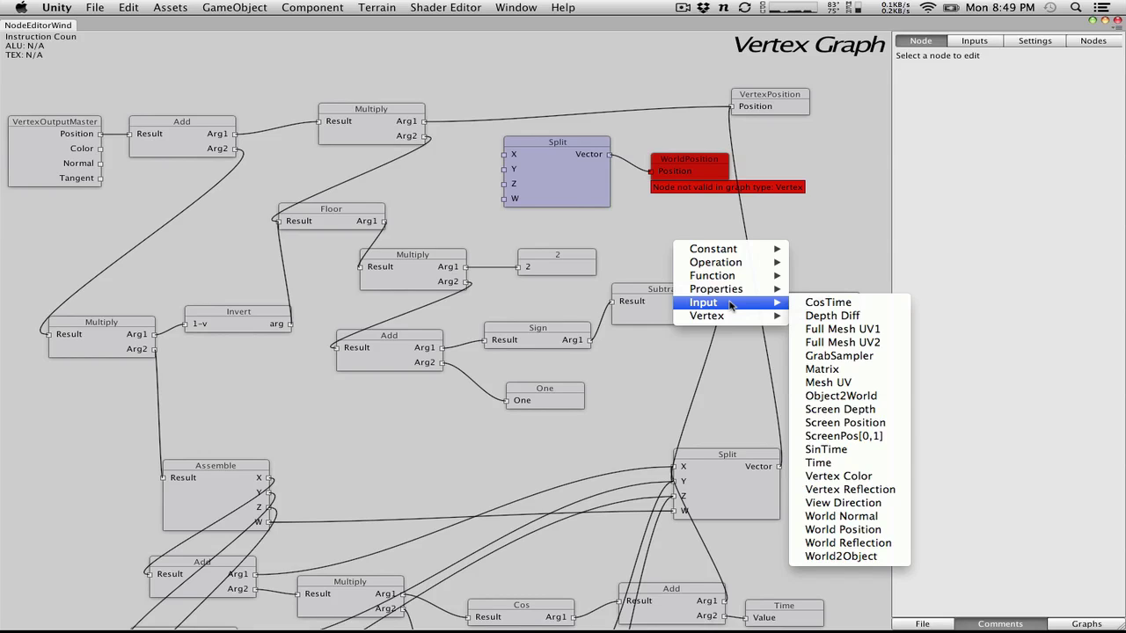
pyautogui.click(827, 503)
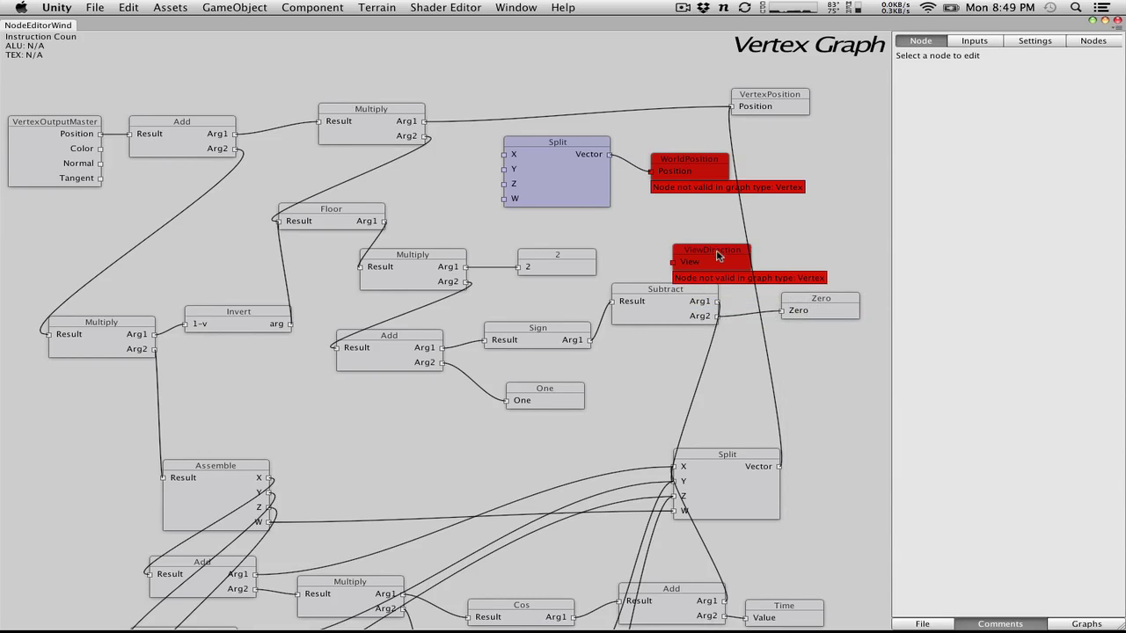
pyautogui.moveTo(717, 254); pyautogui.dragTo(682, 247)
pyautogui.press('Delete')
# Try a Full Mesh UV1 input node in the vertex graph, and delete it
pyautogui.rightClick(682, 246)
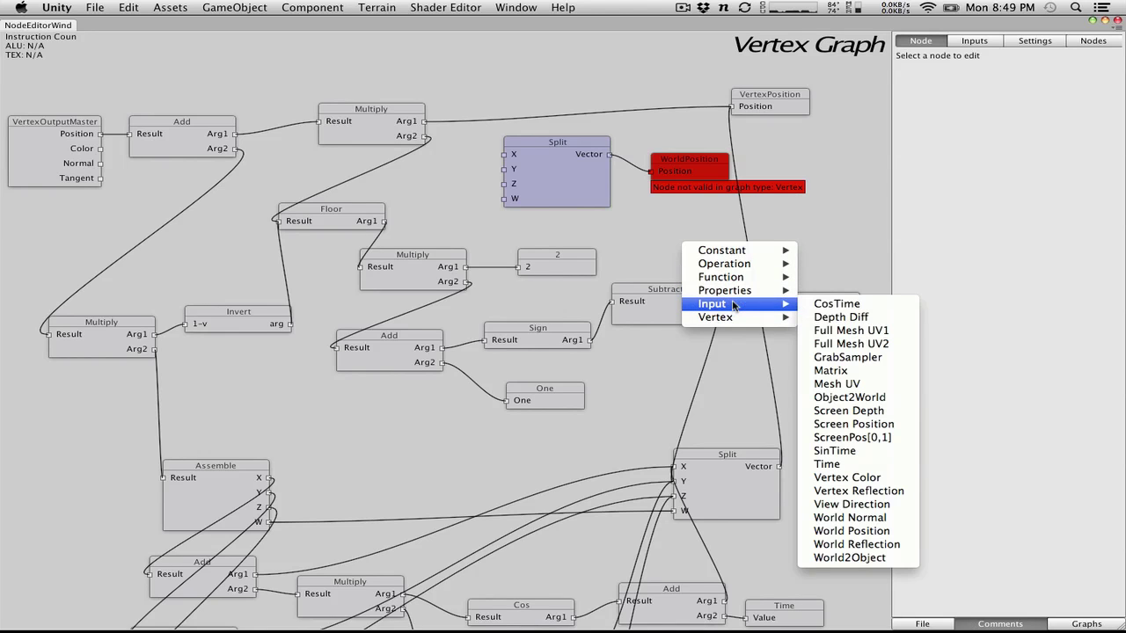
pyautogui.click(827, 330)
pyautogui.click(710, 265)
pyautogui.press('Delete')
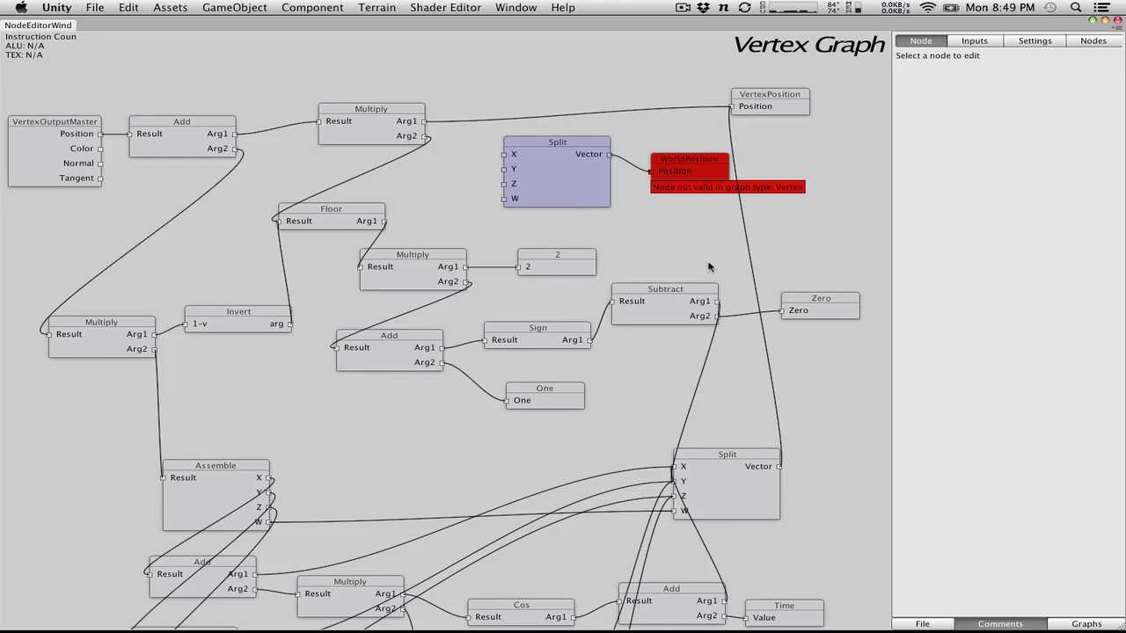
# Try an extra Time input node in the vertex graph, and delete it
pyautogui.rightClick(710, 266)
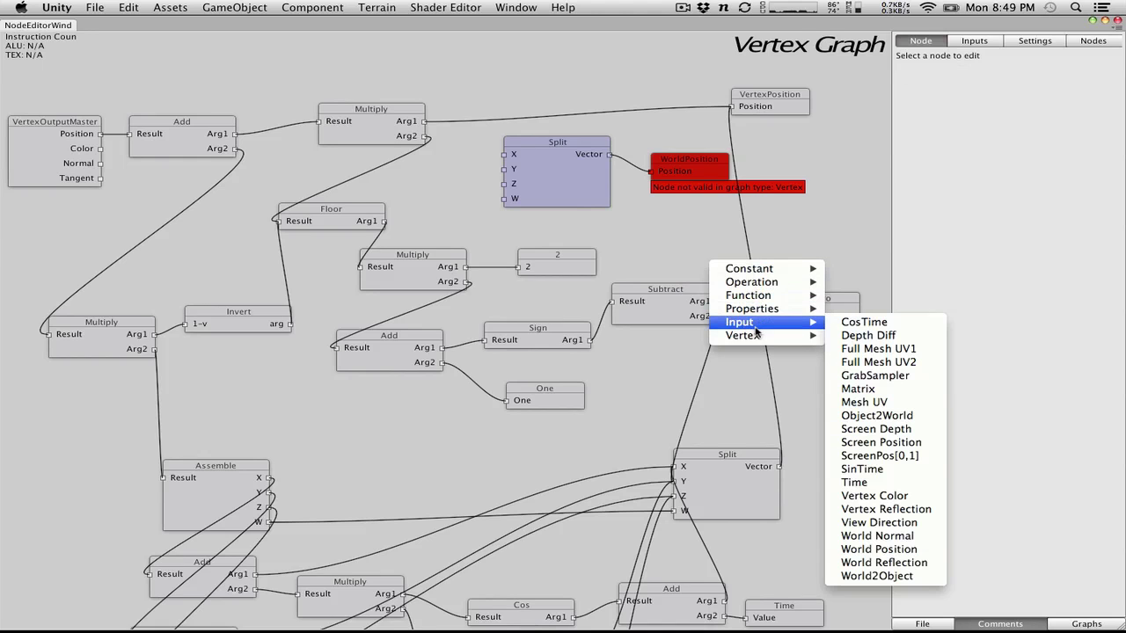
pyautogui.click(651, 98)
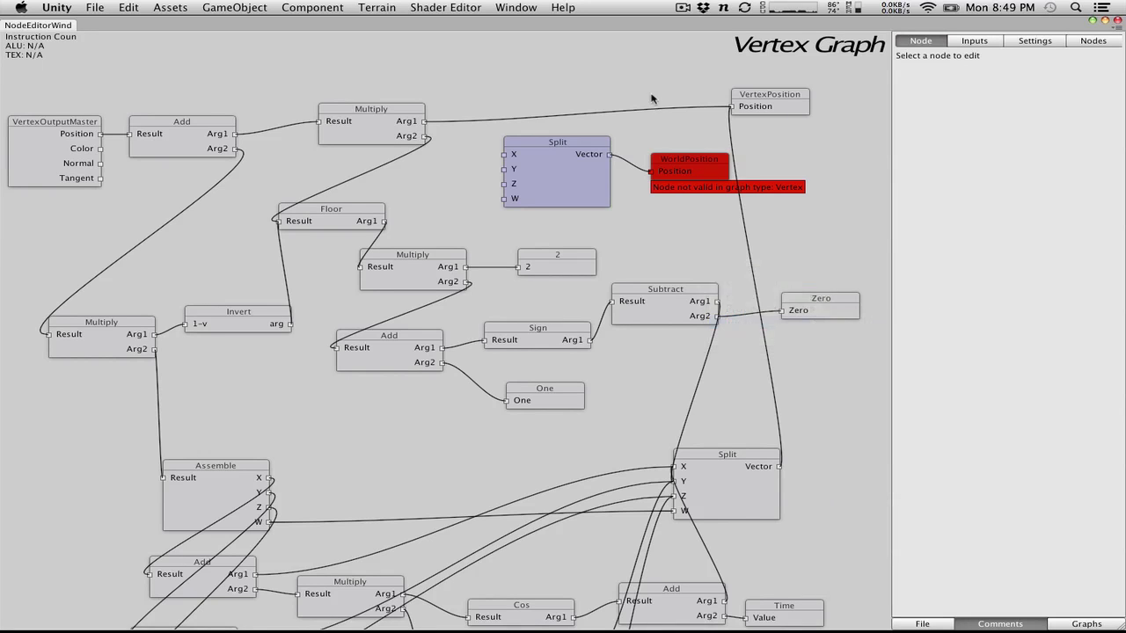
pyautogui.moveTo(743, 268); pyautogui.dragTo(701, 247)
pyautogui.press('Delete')
pyautogui.rightClick(700, 246)
pyautogui.moveTo(763, 302)
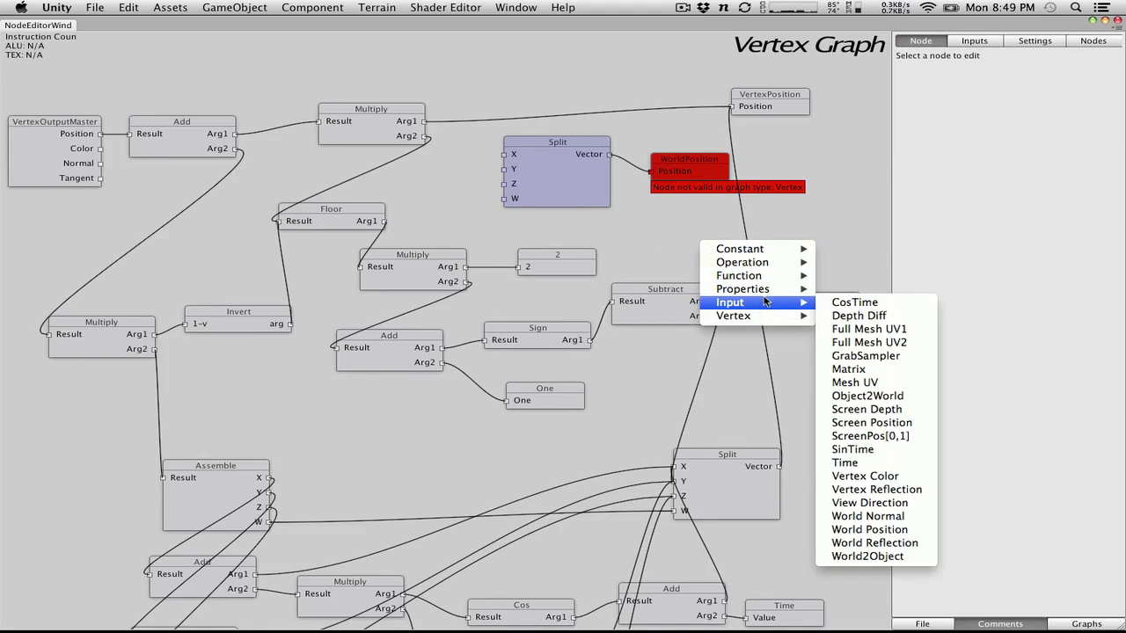
pyautogui.click(844, 463)
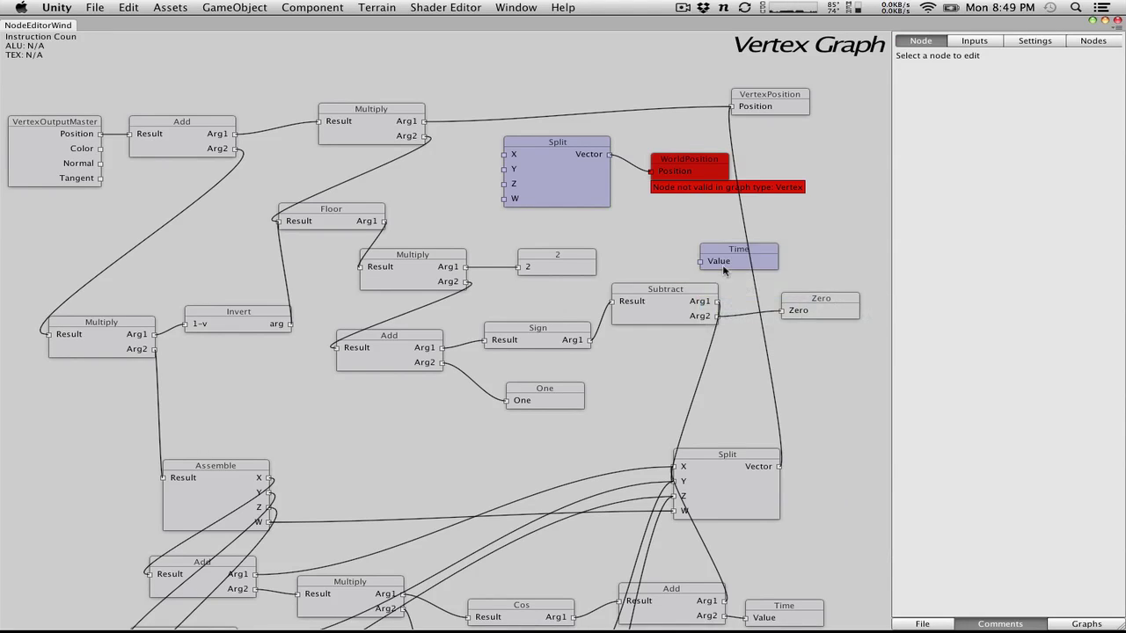
pyautogui.moveTo(724, 271); pyautogui.dragTo(690, 260)
pyautogui.press('Delete')
# Try an Object2World input node in the vertex graph, and delete it
pyautogui.rightClick(683, 236)
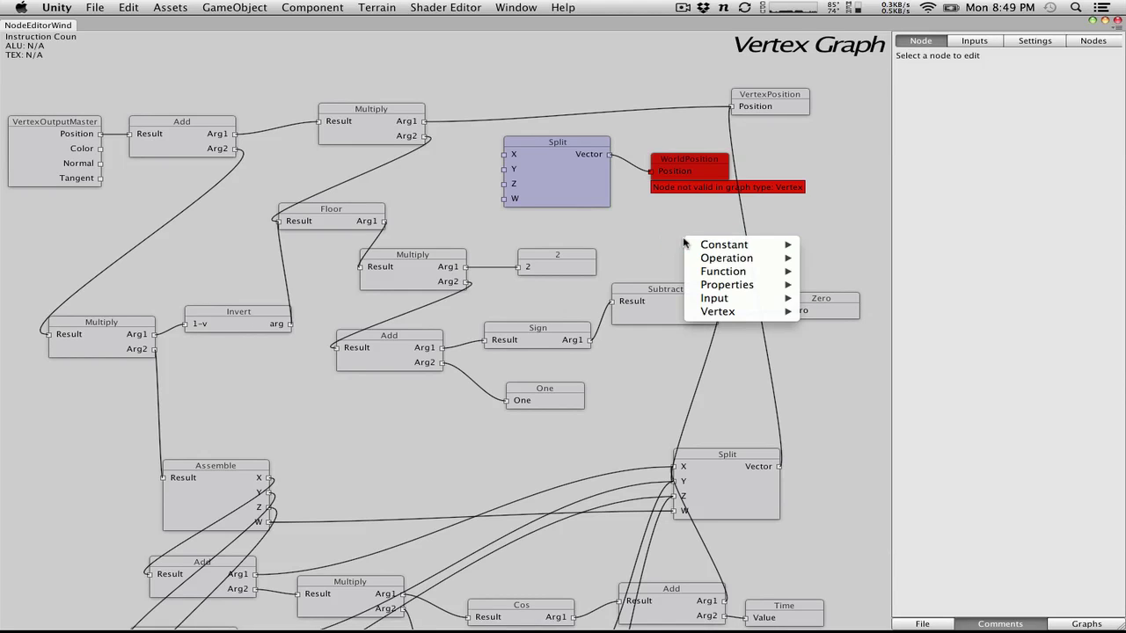
pyautogui.moveTo(731, 300)
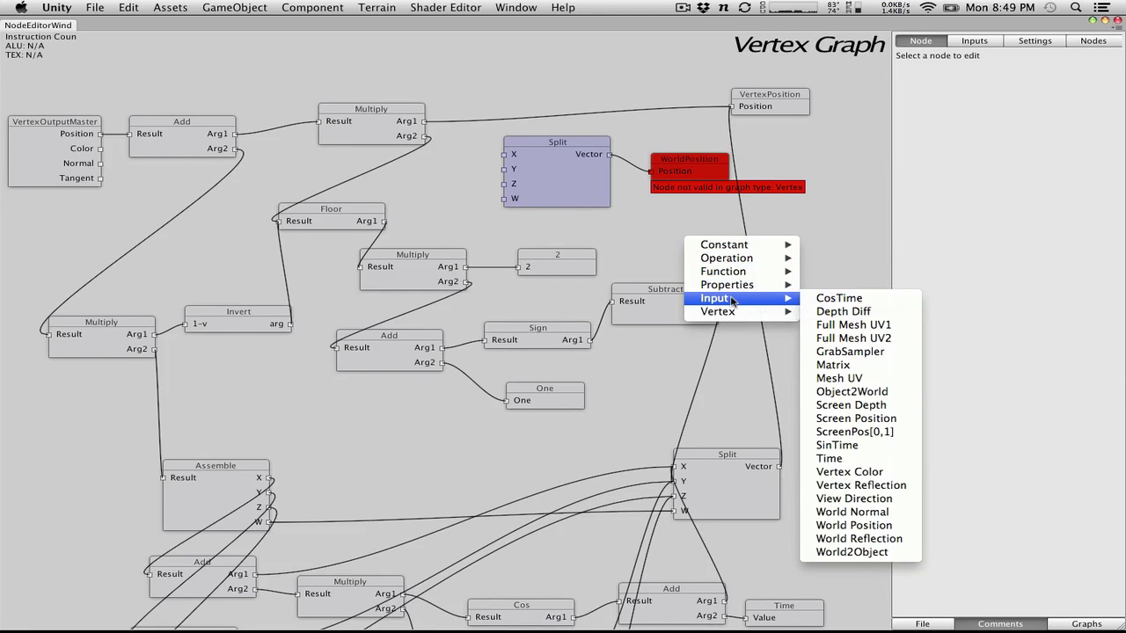
pyautogui.click(849, 392)
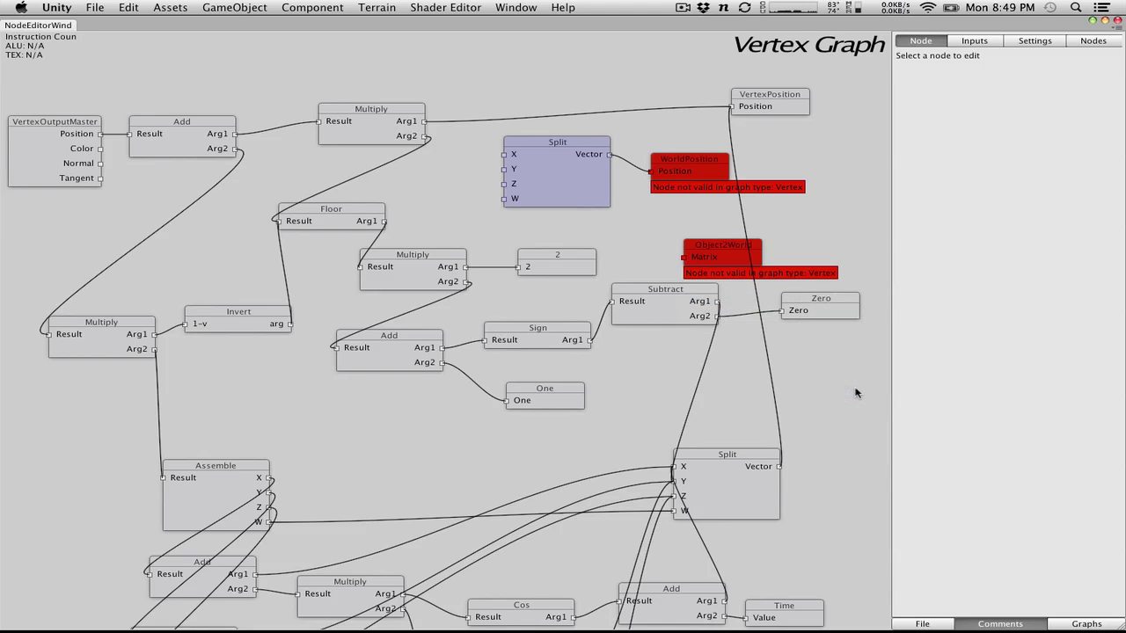
pyautogui.click(716, 247)
pyautogui.press('Delete')
# Try a Screen Depth input node in the vertex graph, and delete it
pyautogui.rightClick(717, 251)
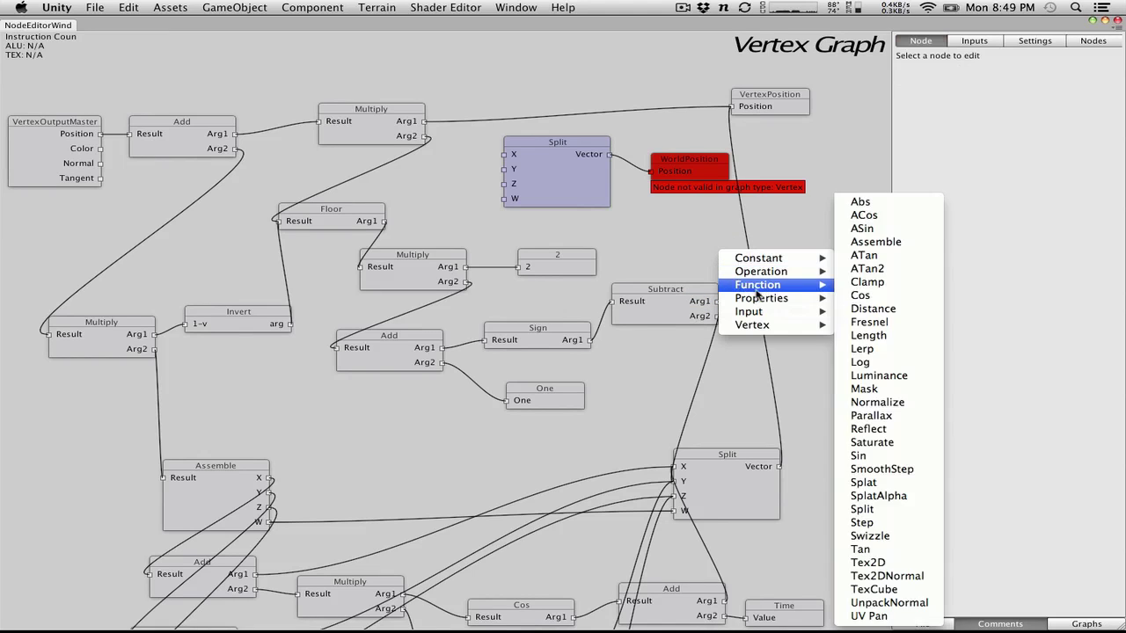
pyautogui.moveTo(765, 318)
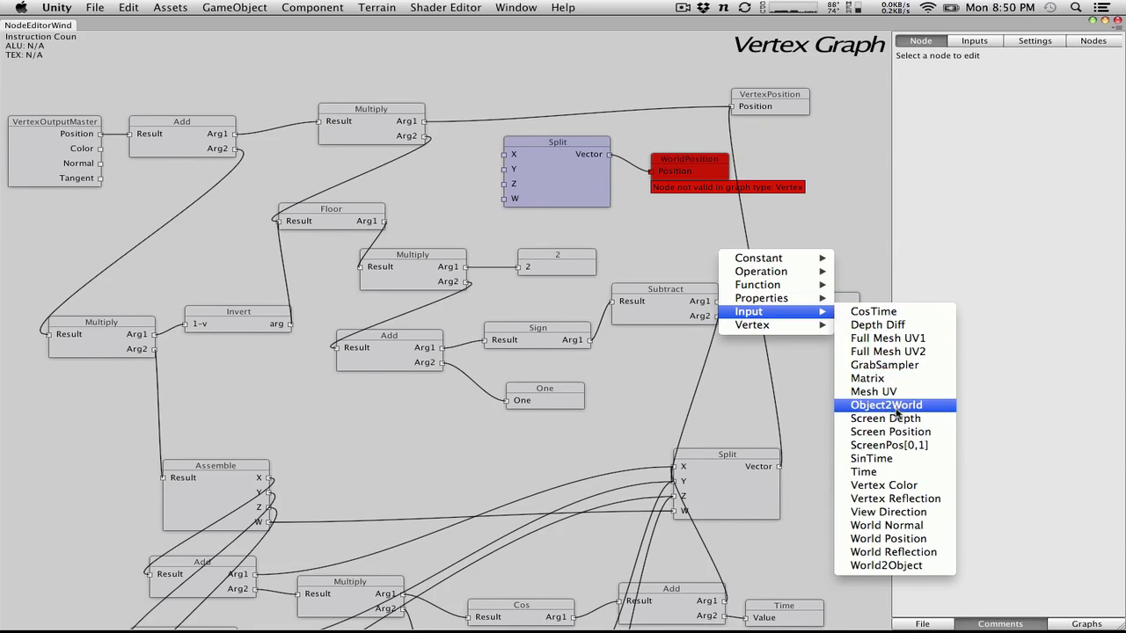
pyautogui.click(884, 418)
pyautogui.moveTo(736, 271); pyautogui.dragTo(665, 244)
pyautogui.press('Delete')
# Look through the available input node types for one that is valid in the vertex graph
pyautogui.rightClick(665, 244)
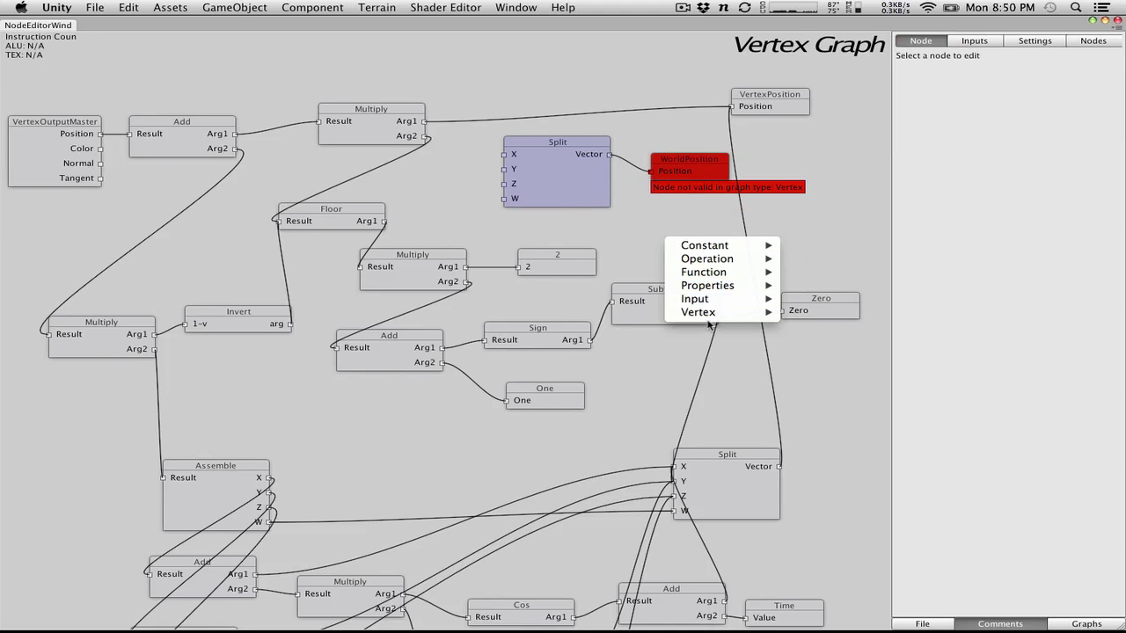
pyautogui.moveTo(721, 302)
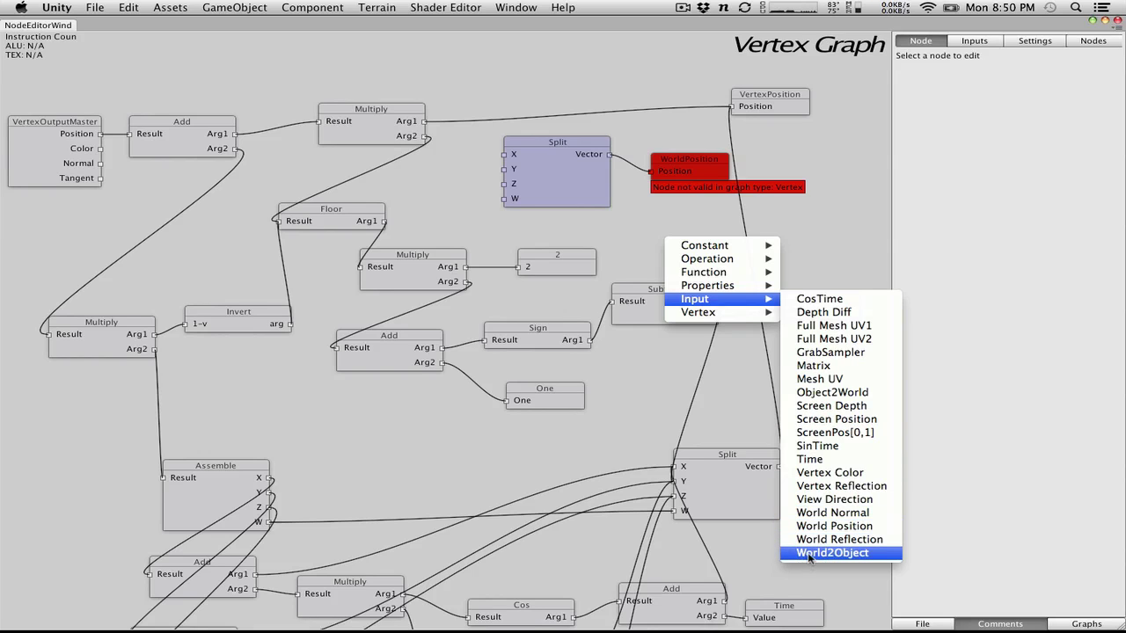
pyautogui.click(762, 353)
pyautogui.click(716, 253)
pyautogui.press('Delete')
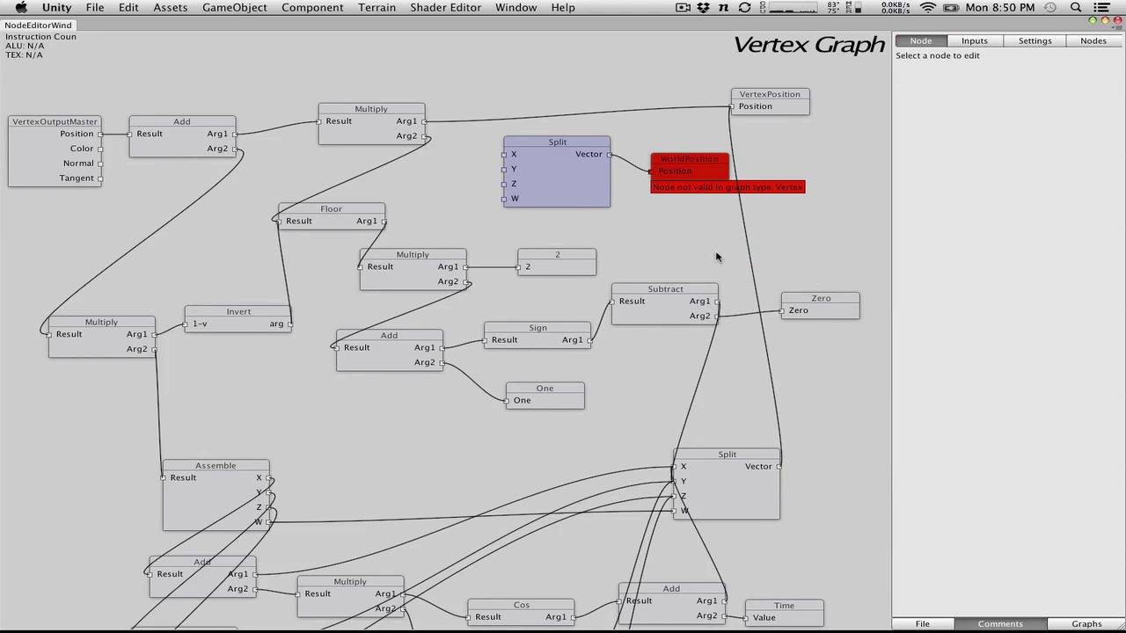
pyautogui.rightClick(719, 255)
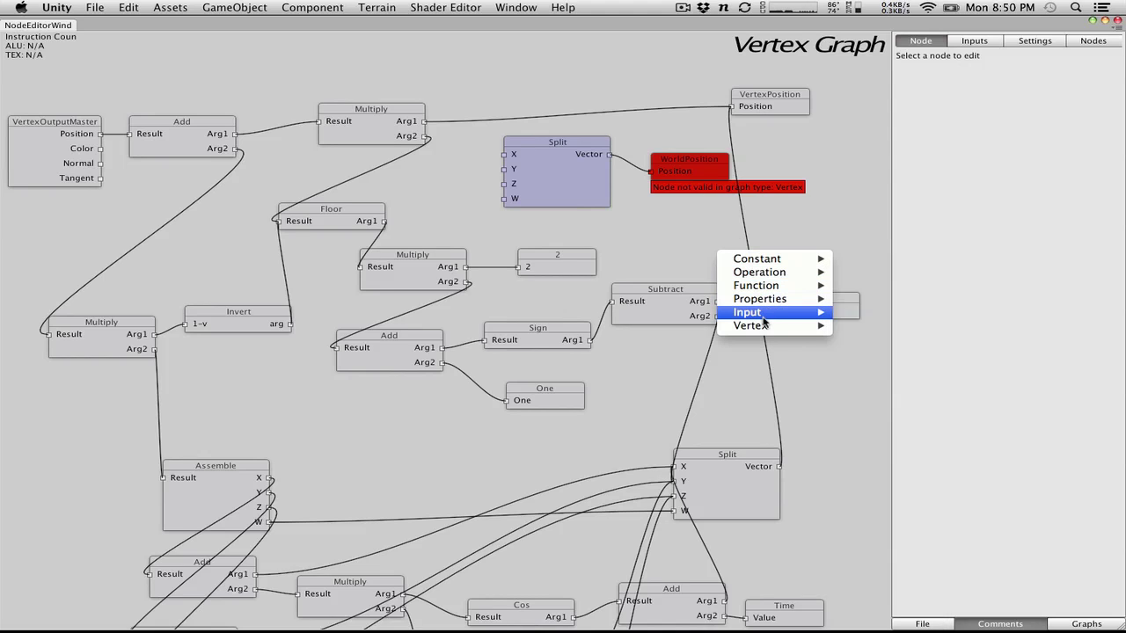
pyautogui.moveTo(762, 317)
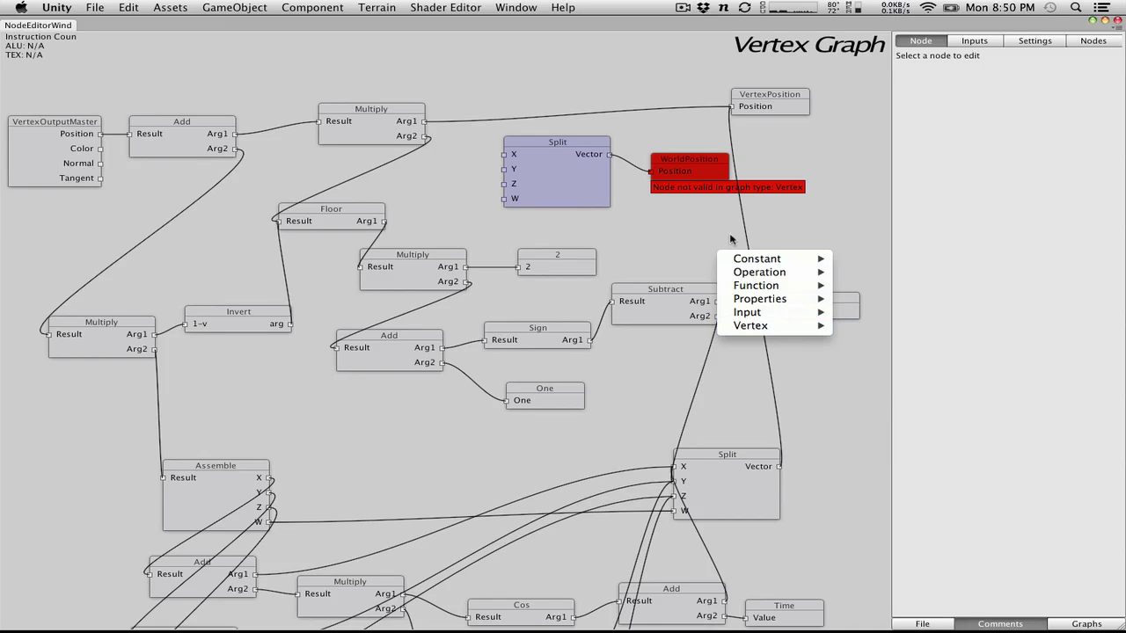
pyautogui.click(696, 205)
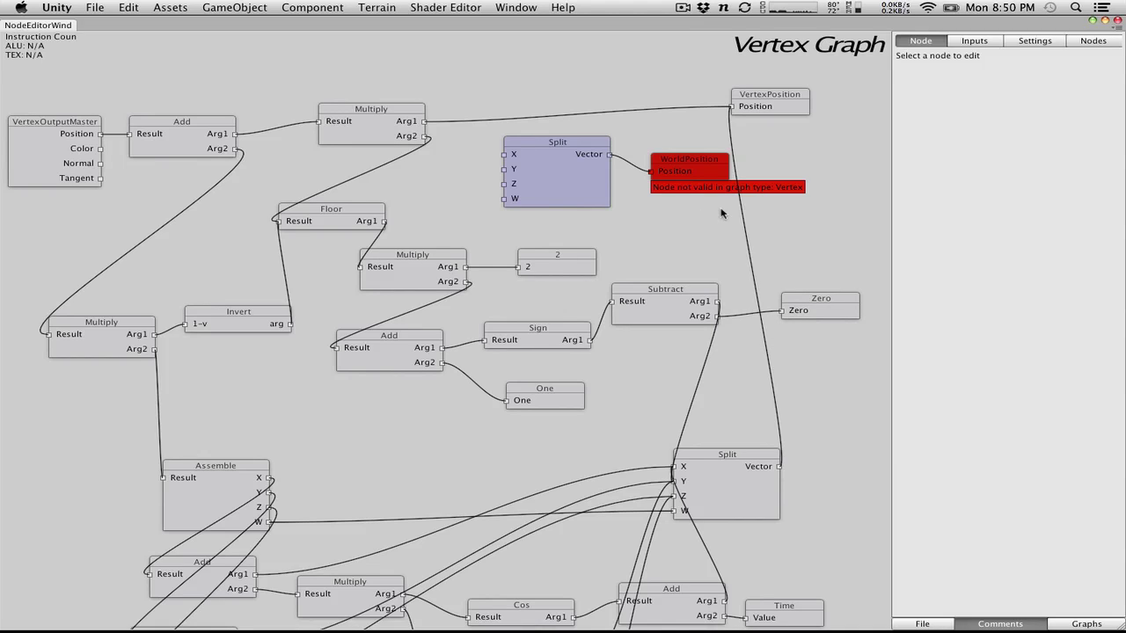
# Delete the invalid WorldPosition node and the Split node that was connected to it
pyautogui.click(591, 187)
pyautogui.click(695, 172)
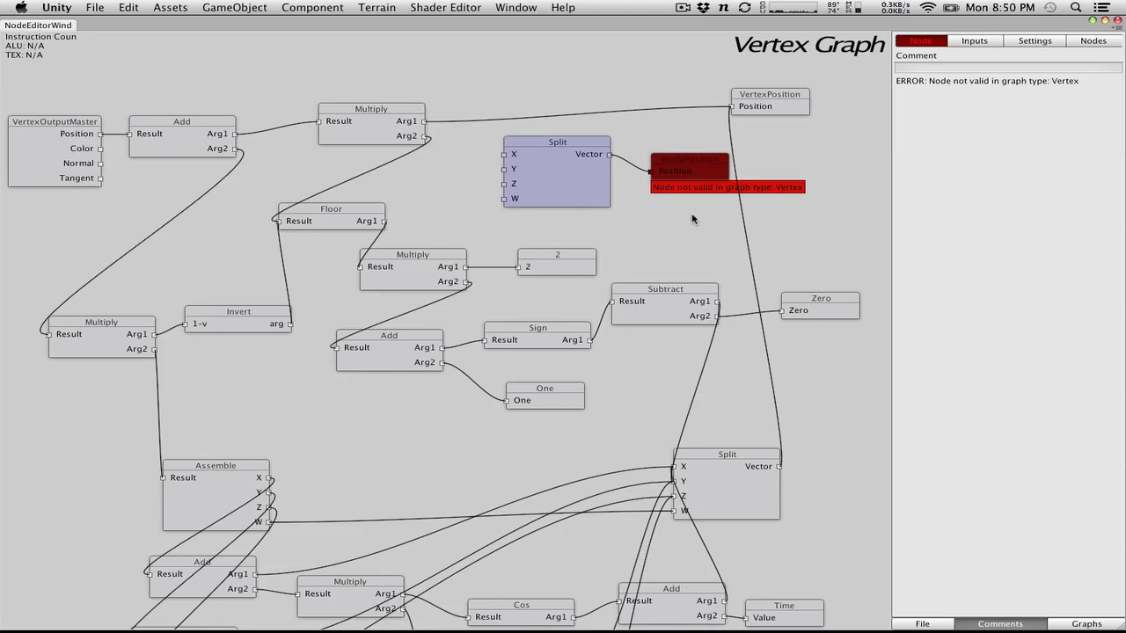
pyautogui.press('Delete')
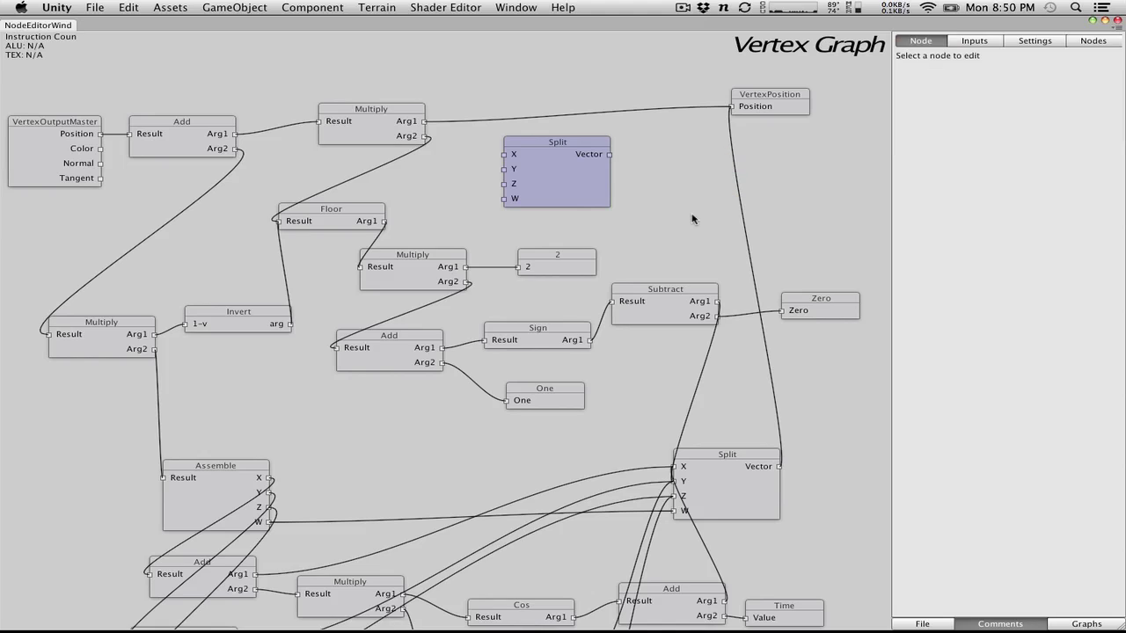
pyautogui.click(576, 171)
pyautogui.press('Delete')
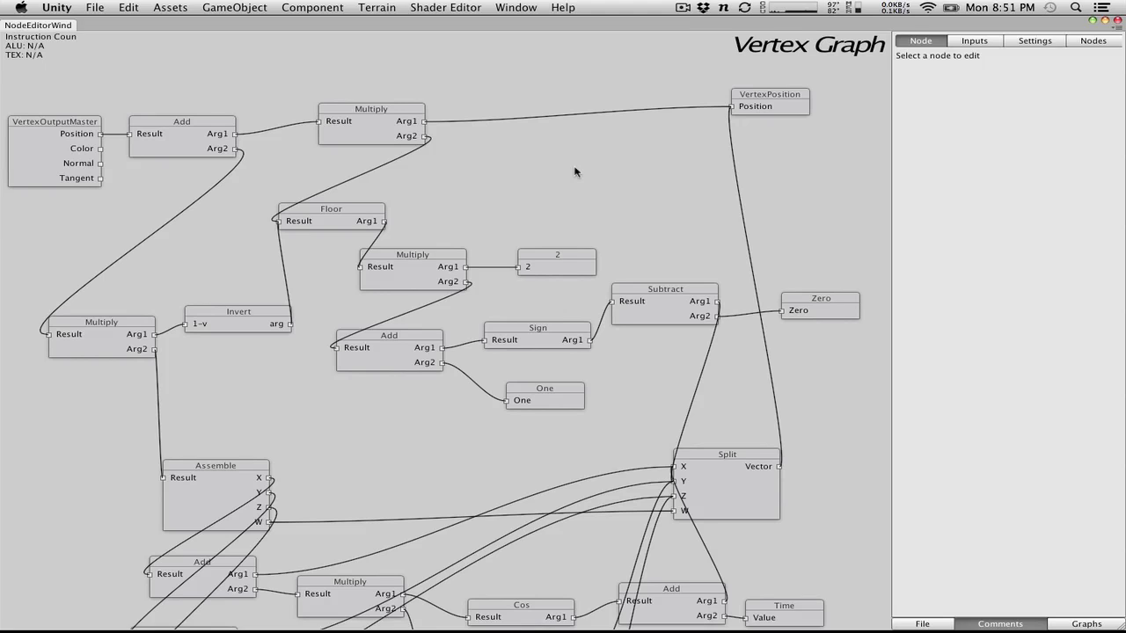
# Try adding a Float property to the shader inputs, and delete it
pyautogui.rightClick(586, 185)
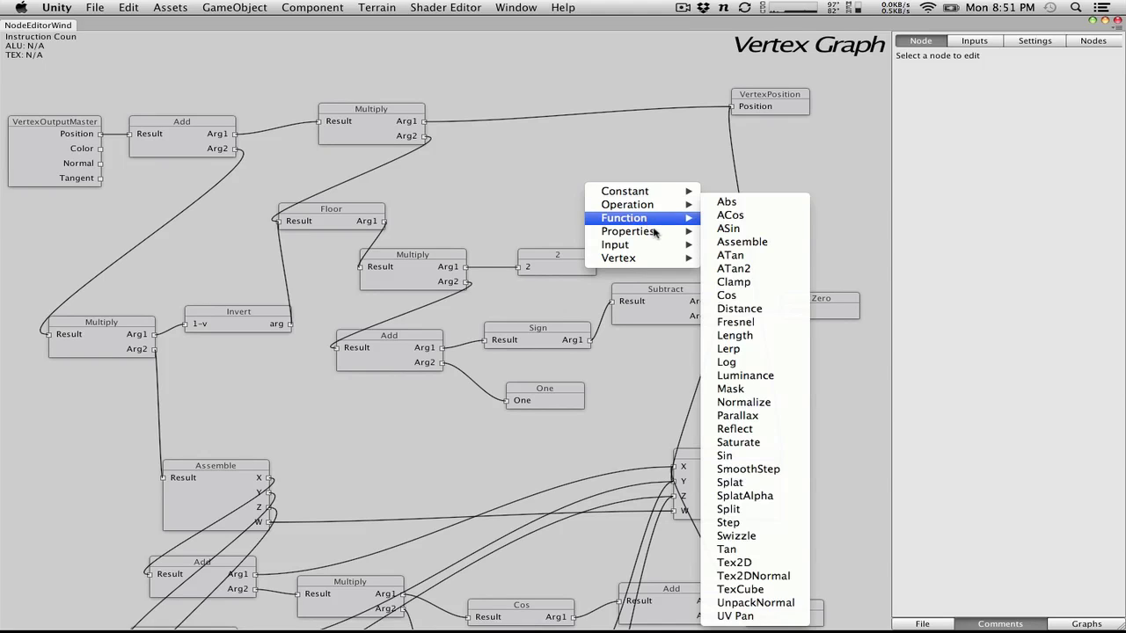
pyautogui.moveTo(656, 249)
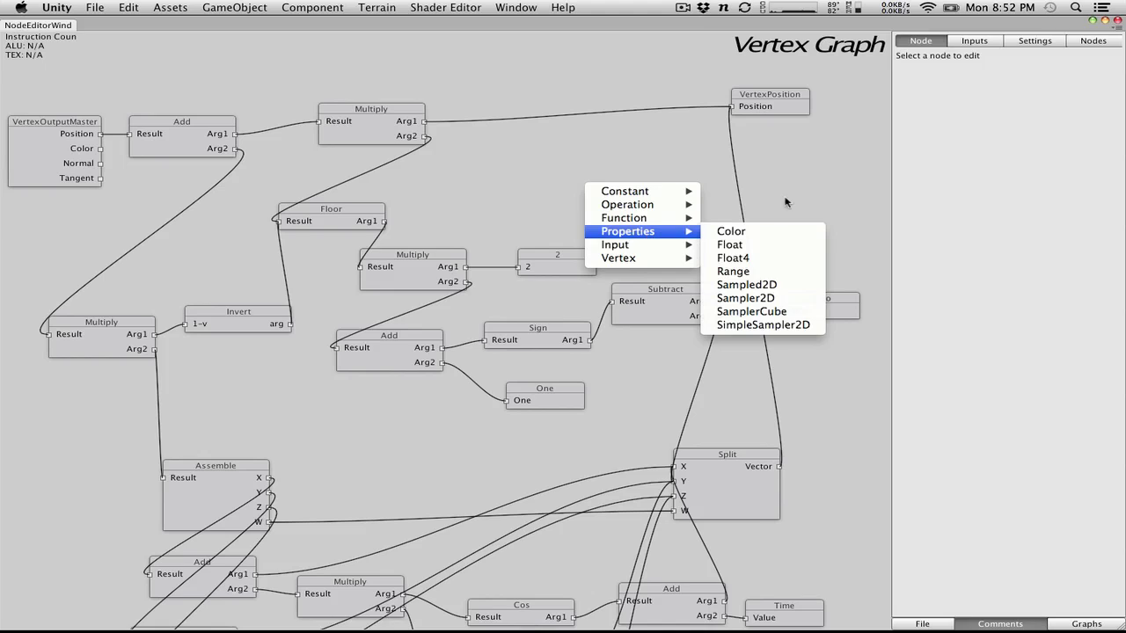
pyautogui.click(982, 94)
pyautogui.click(950, 41)
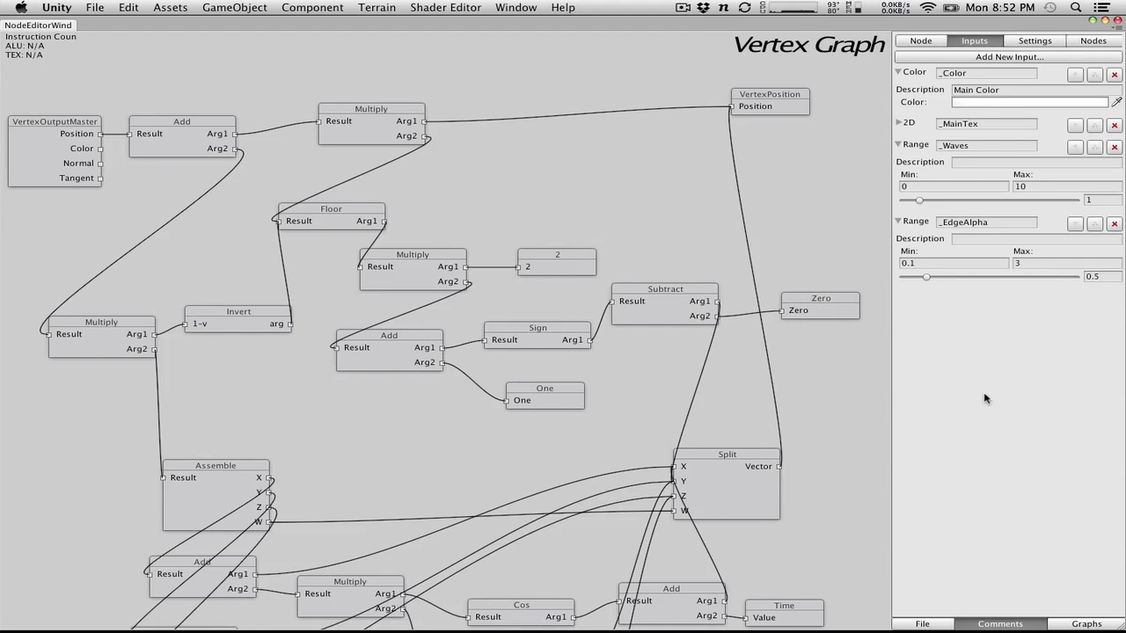
pyautogui.click(1059, 58)
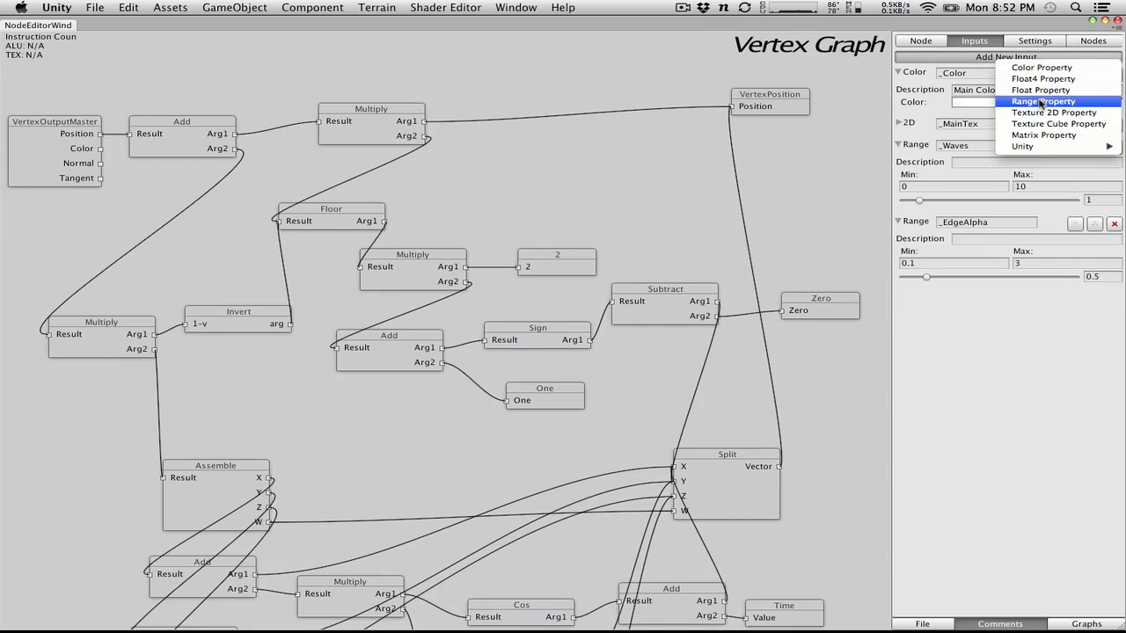
pyautogui.click(1038, 92)
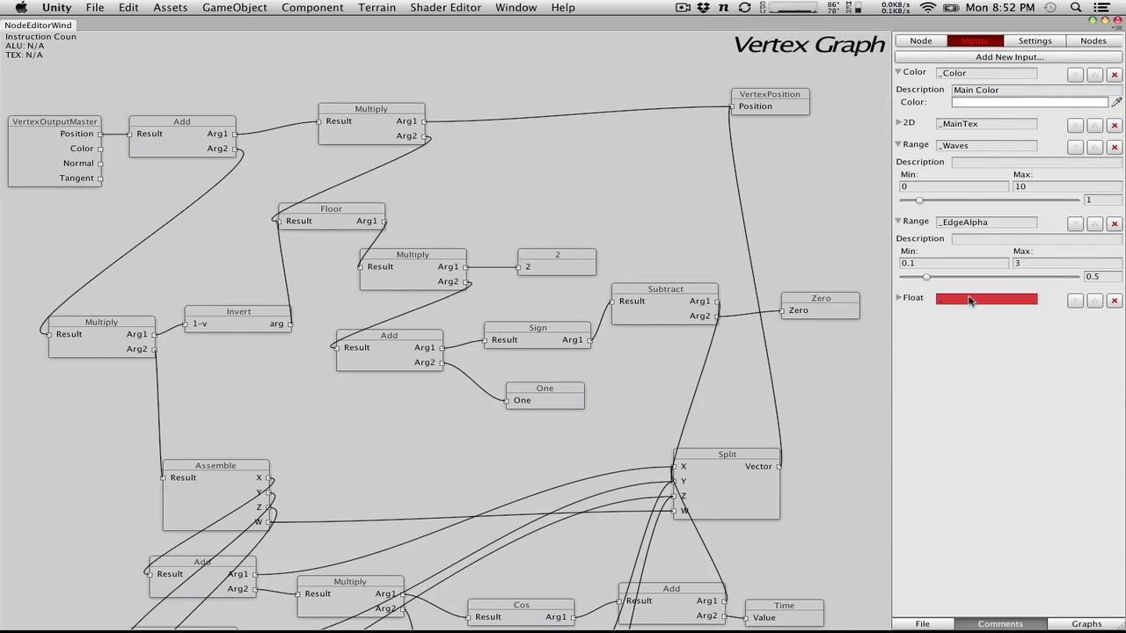
pyautogui.click(899, 299)
pyautogui.click(899, 301)
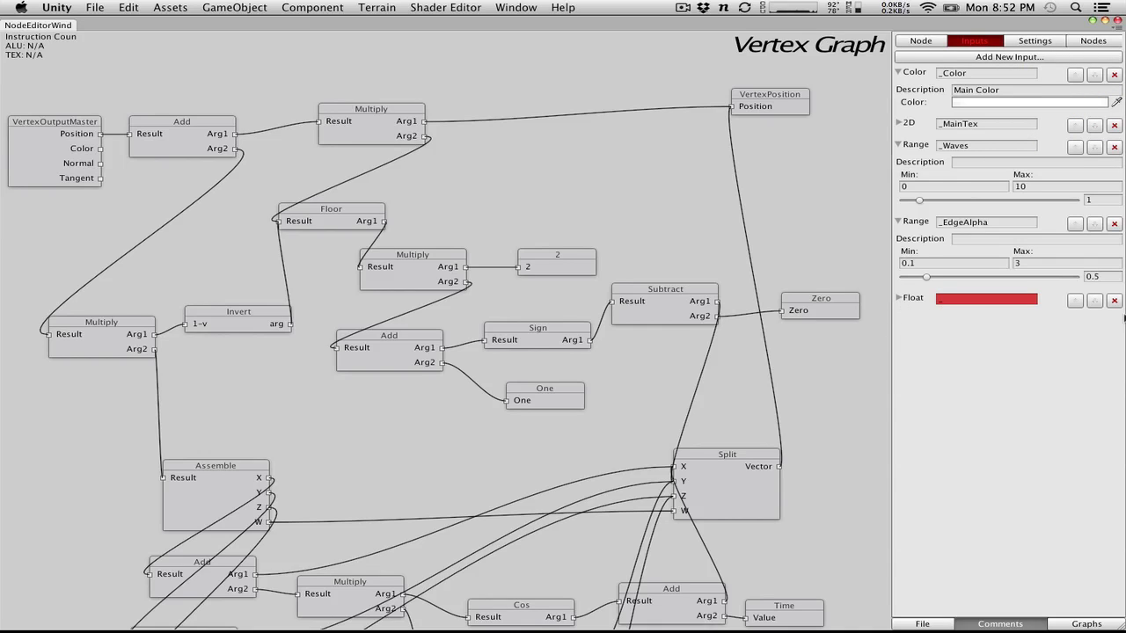
pyautogui.click(1113, 299)
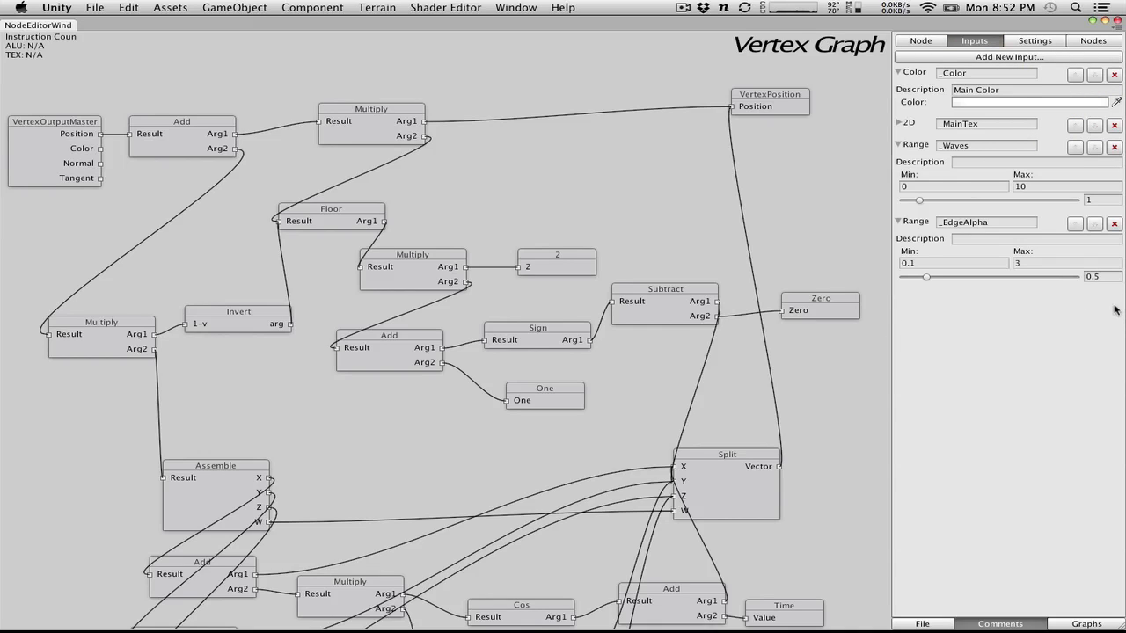
# Add a Float4 property to the shader inputs and name it _WorldPosition
pyautogui.click(1022, 59)
pyautogui.click(972, 83)
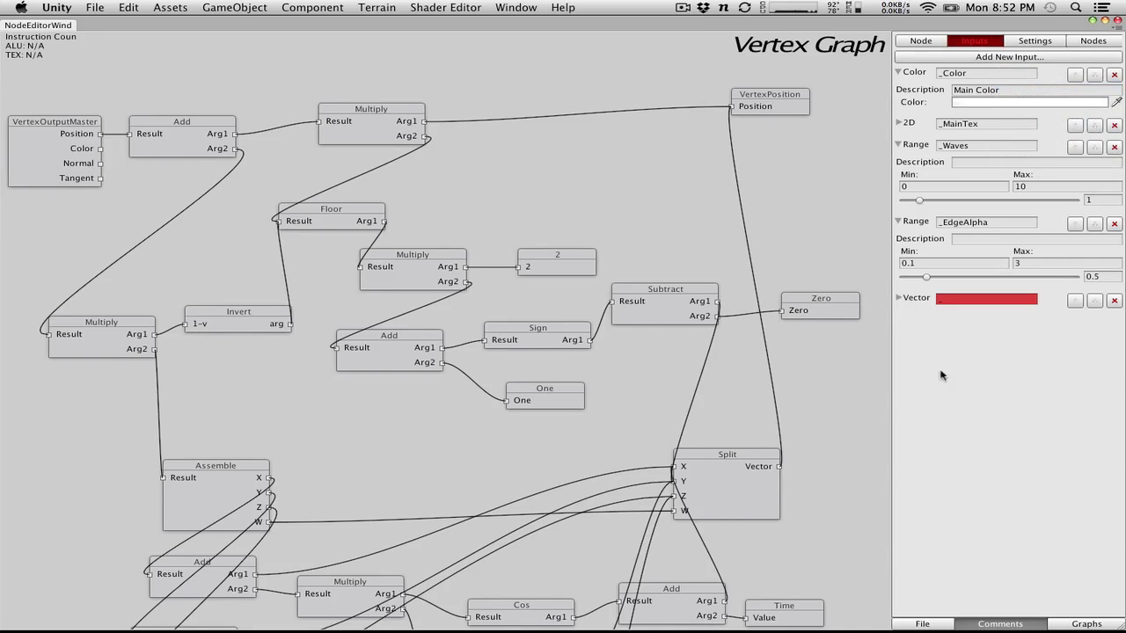
pyautogui.click(900, 299)
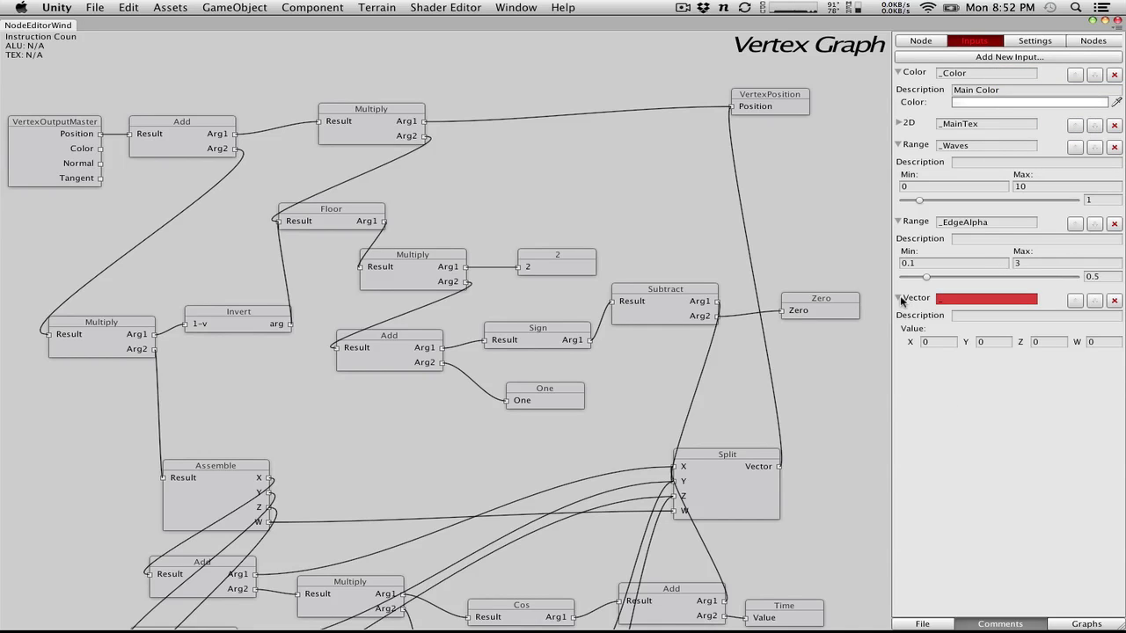
pyautogui.click(985, 300)
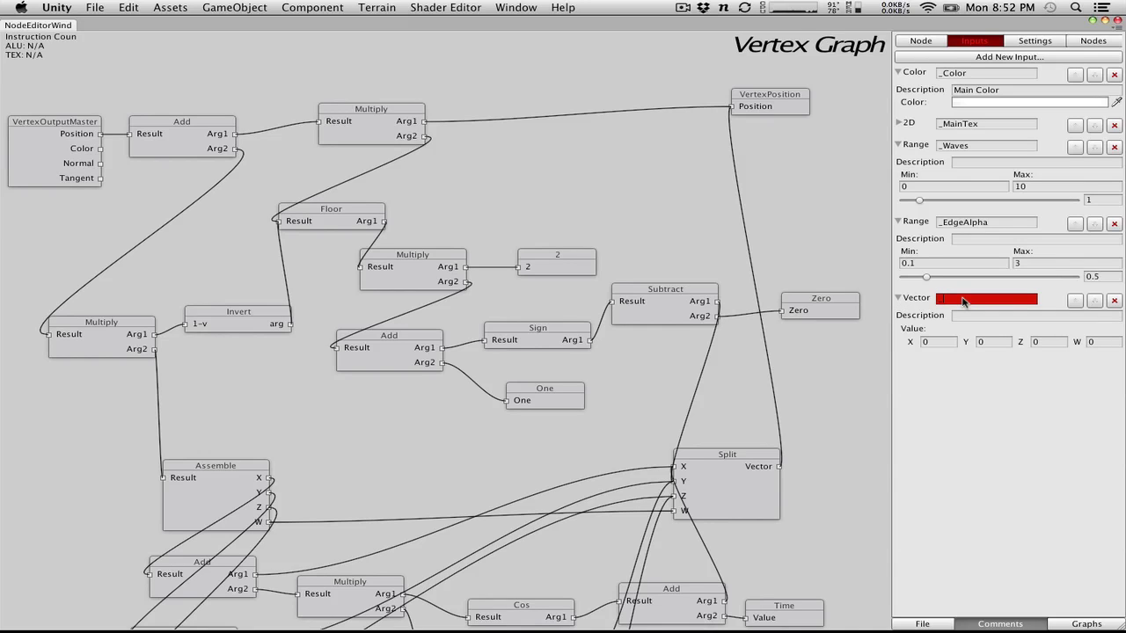
pyautogui.write('_WorldPositi')
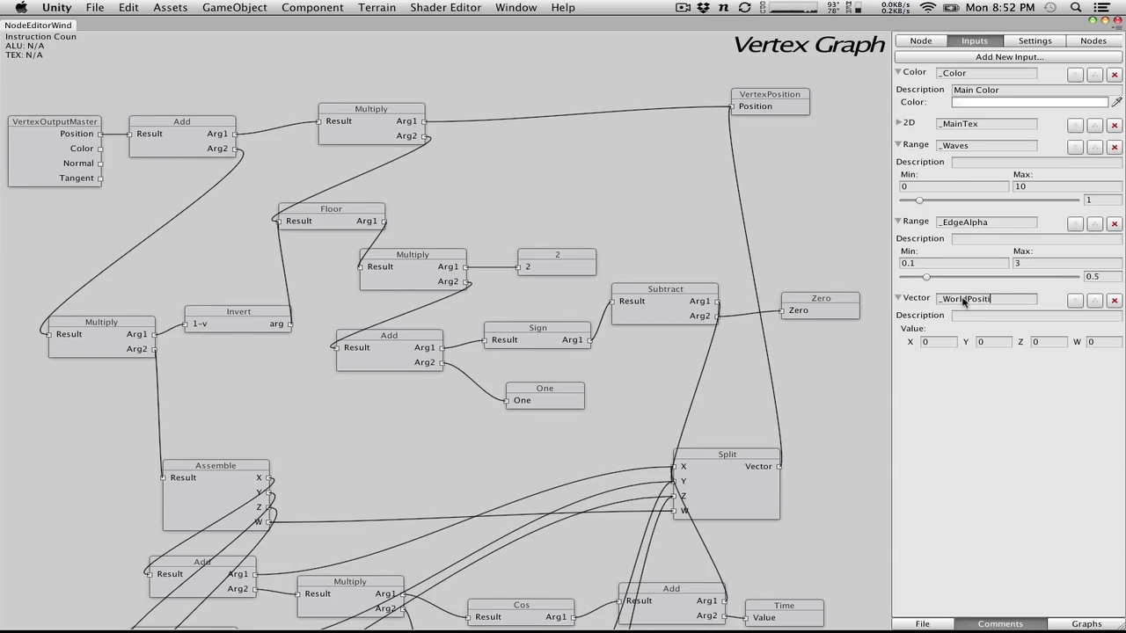
pyautogui.write('on')
# Add a Float4 property node below VertexPosition and set its input property to _WorldPosition
pyautogui.rightClick(847, 252)
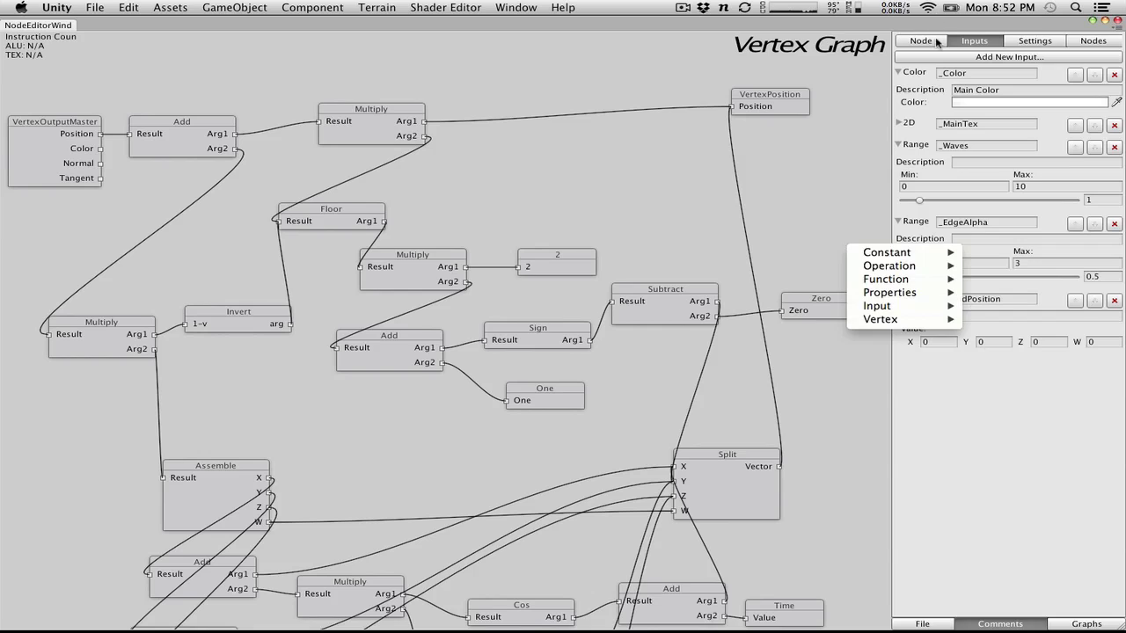
pyautogui.click(781, 156)
pyautogui.rightClick(780, 156)
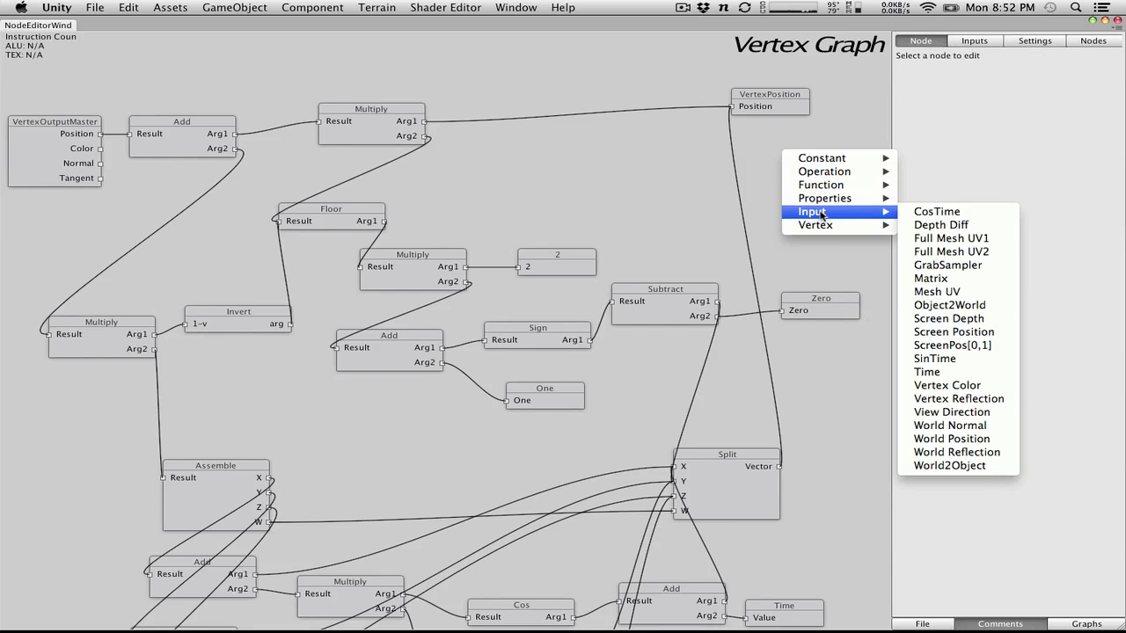
pyautogui.moveTo(825, 190)
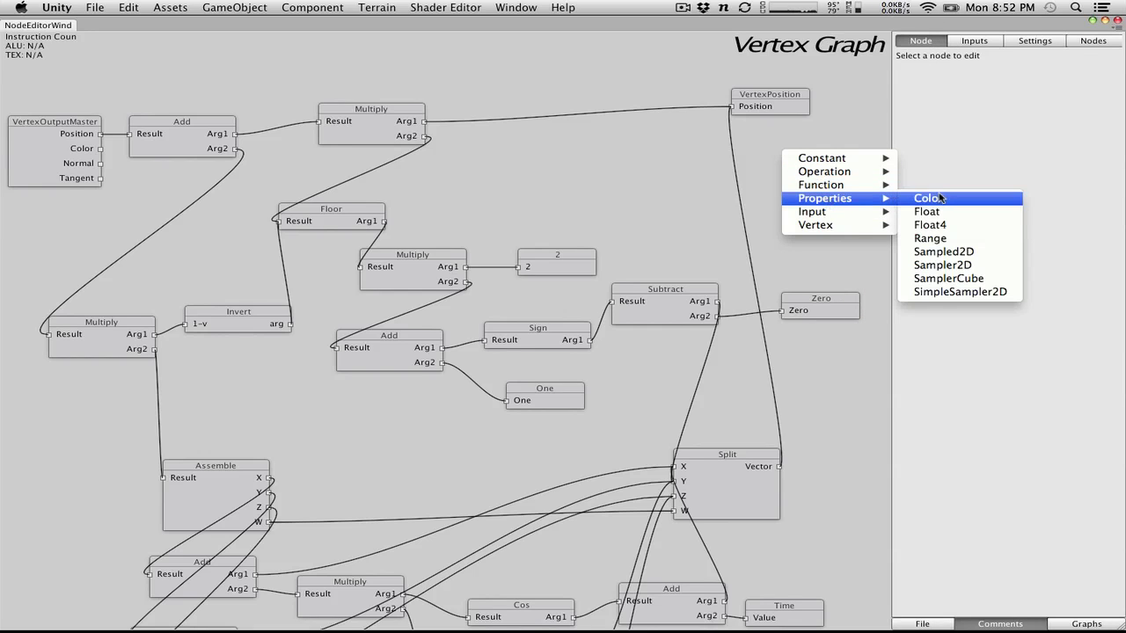
pyautogui.click(946, 227)
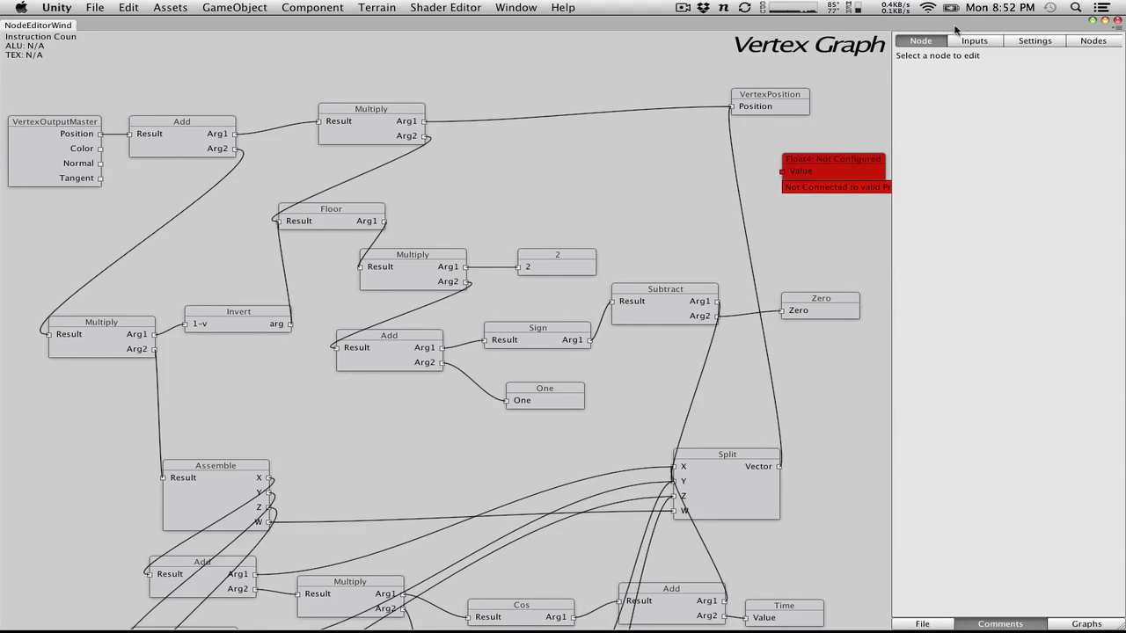
pyautogui.click(853, 172)
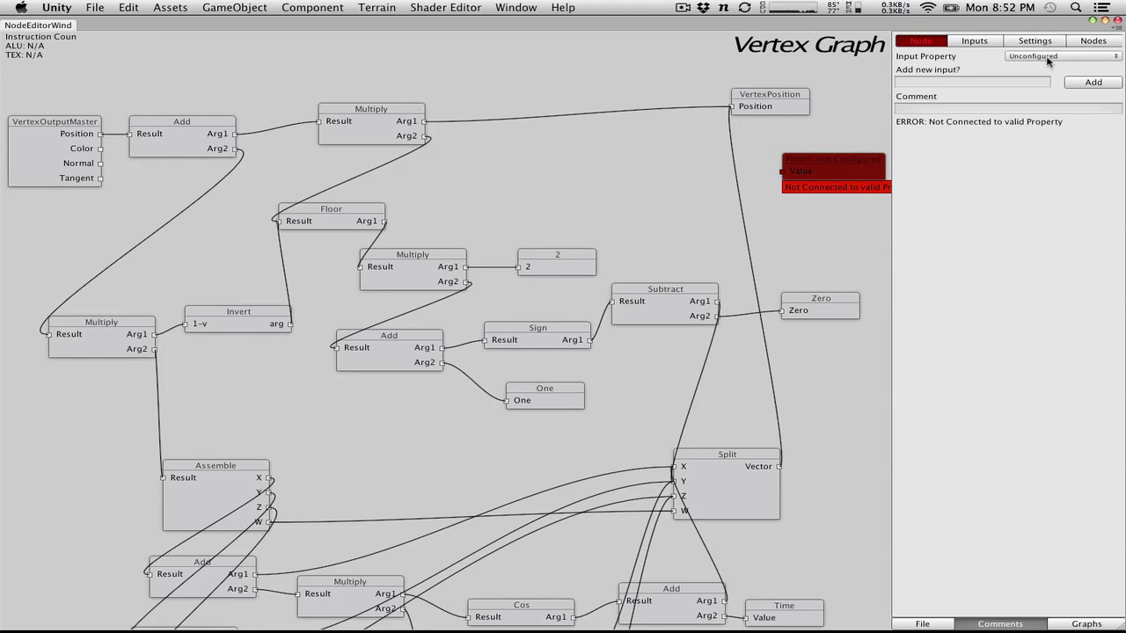
pyautogui.click(1049, 56)
pyautogui.click(1050, 69)
pyautogui.moveTo(839, 163)
pyautogui.mouseDown()
pyautogui.moveTo(823, 163)
pyautogui.moveTo(839, 163)
pyautogui.mouseUp()
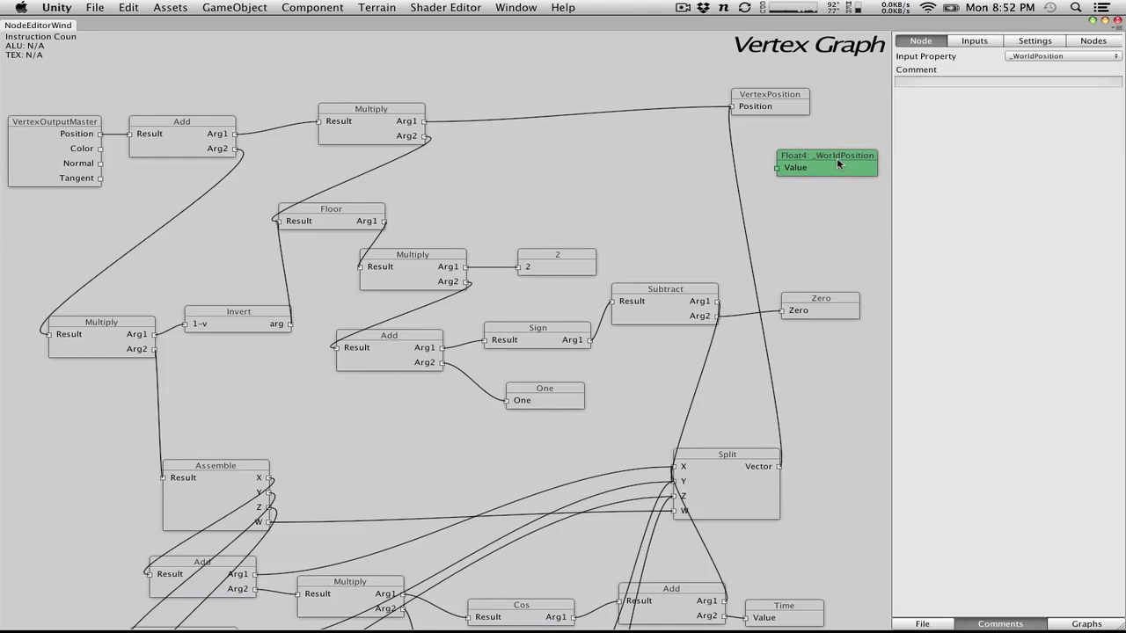
# Add a Split function node beside the Float4 node and connect its Vector to the _WorldPosition value
pyautogui.rightClick(626, 175)
pyautogui.moveTo(675, 227)
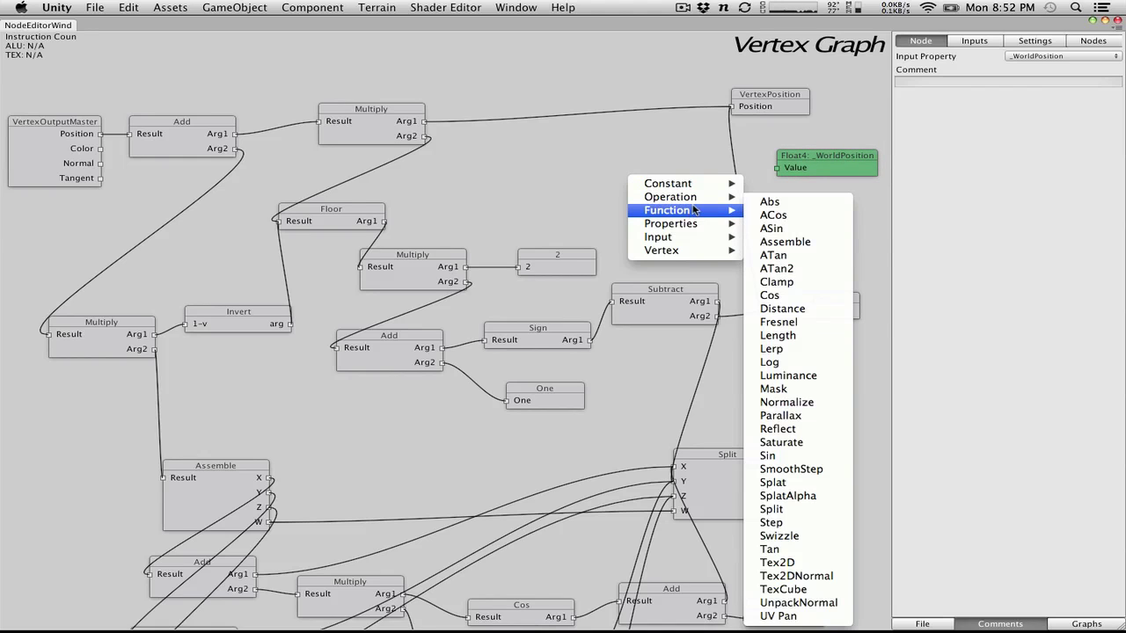
pyautogui.moveTo(692, 250)
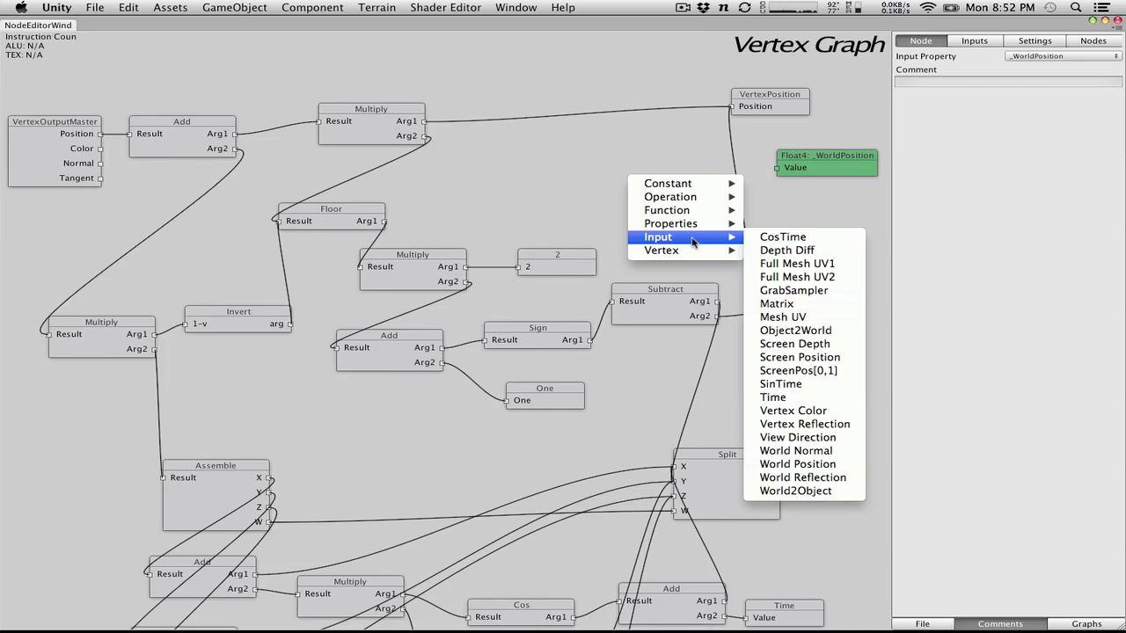
pyautogui.moveTo(679, 200)
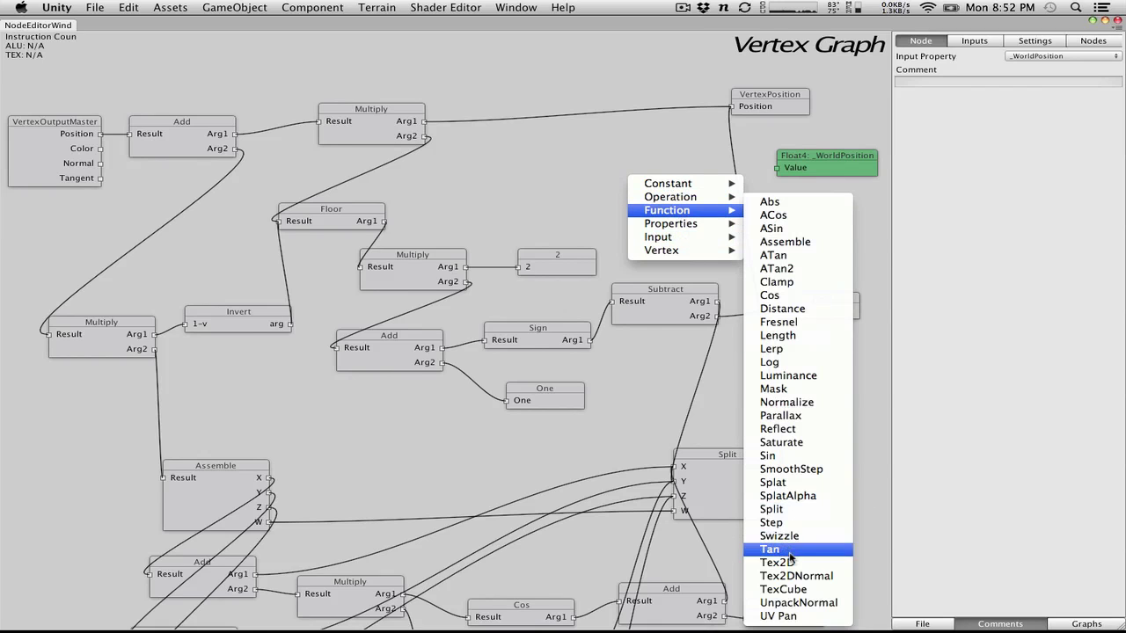
pyautogui.click(792, 515)
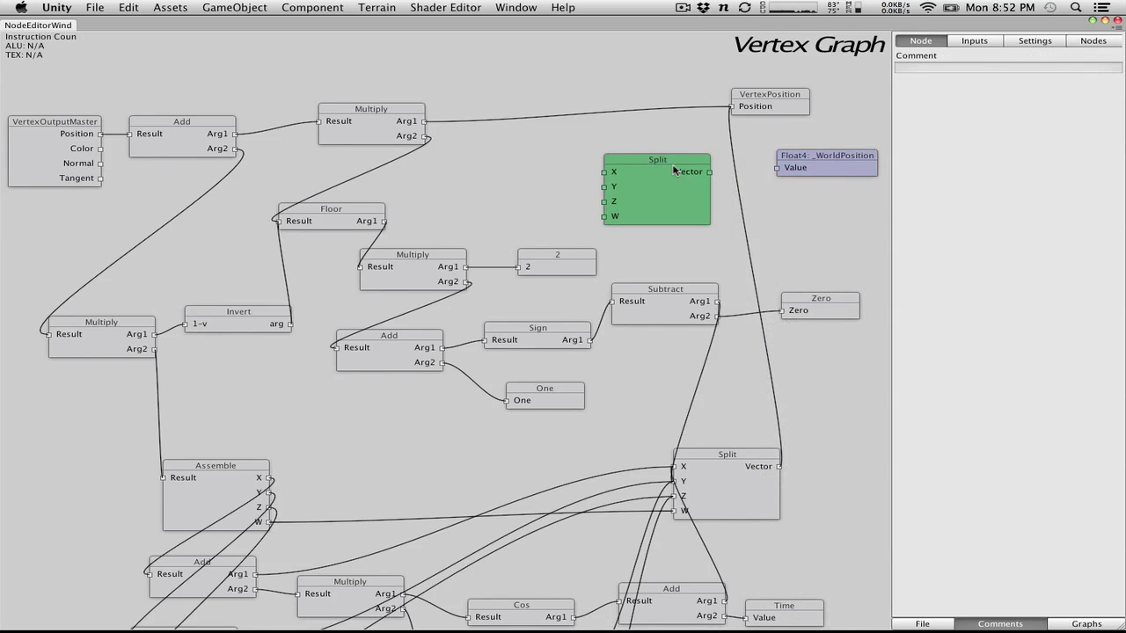
pyautogui.moveTo(779, 169); pyautogui.dragTo(710, 166)
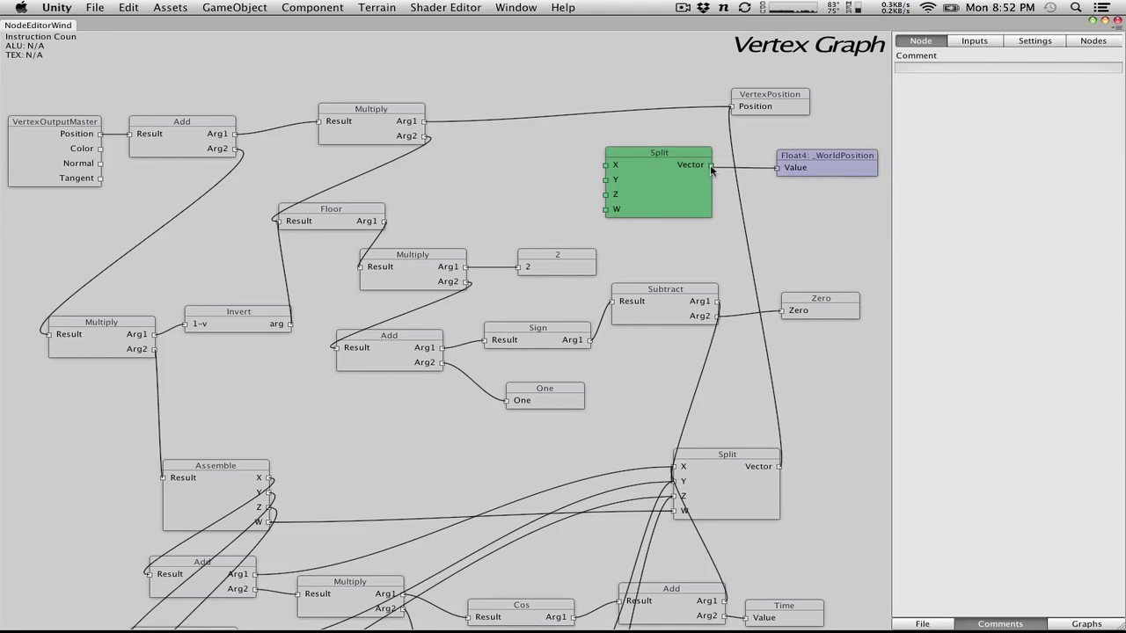
# Connect the new Split node's Y to Arg1 of the Subtract node
pyautogui.moveTo(606, 182); pyautogui.dragTo(675, 285)
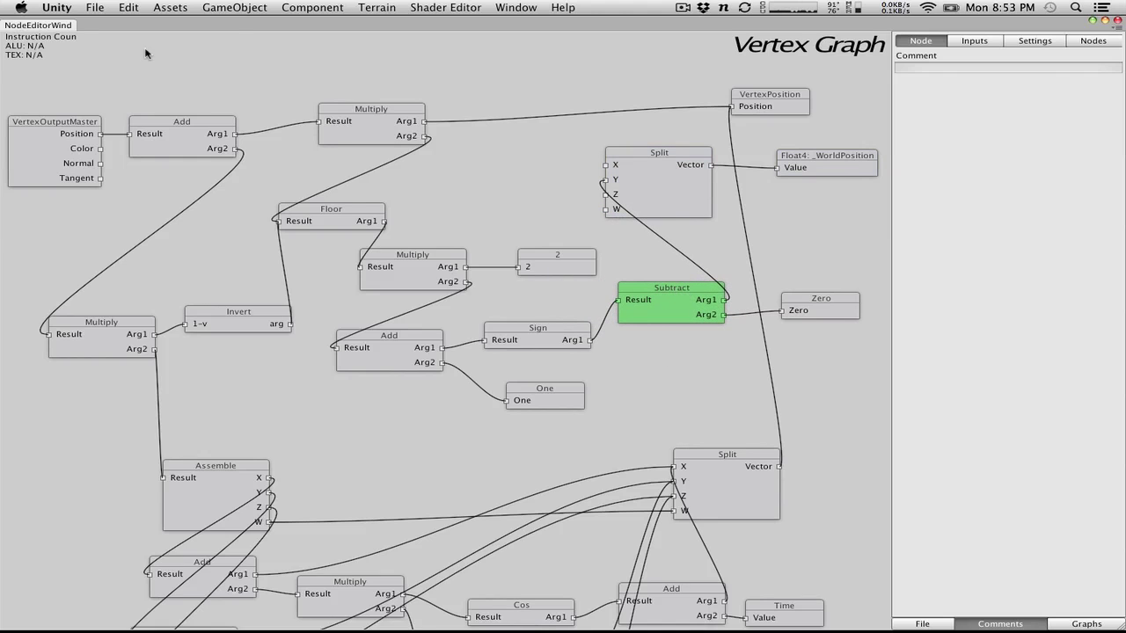
pyautogui.click(92, 7)
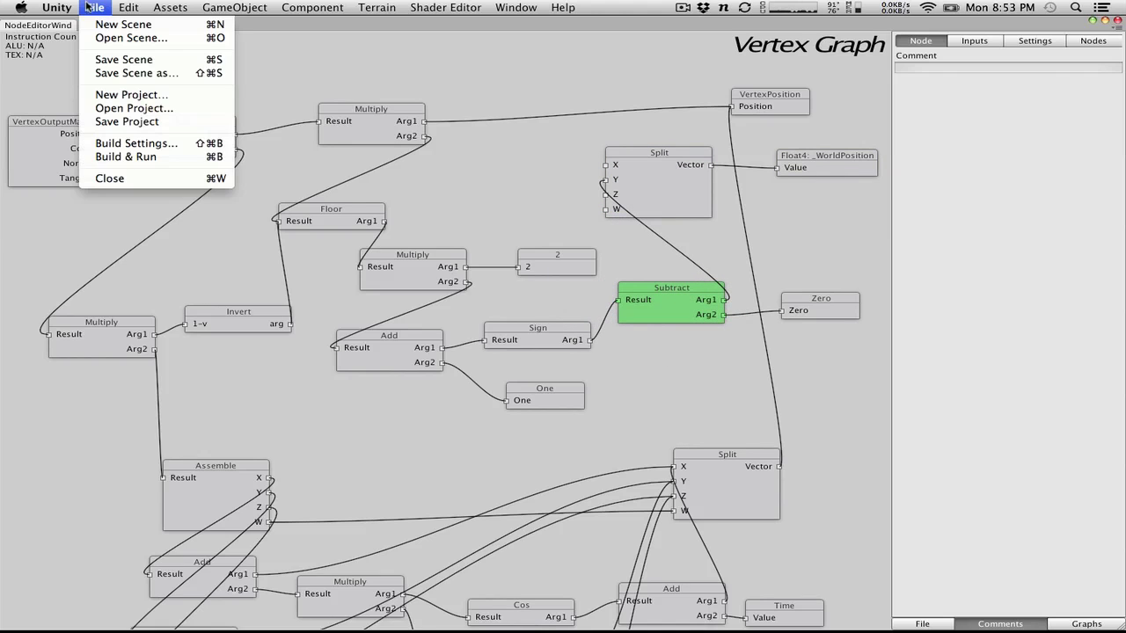
# Save the scene and the shader graph, and export the graph to its existing shader
pyautogui.click(112, 64)
pyautogui.click(929, 626)
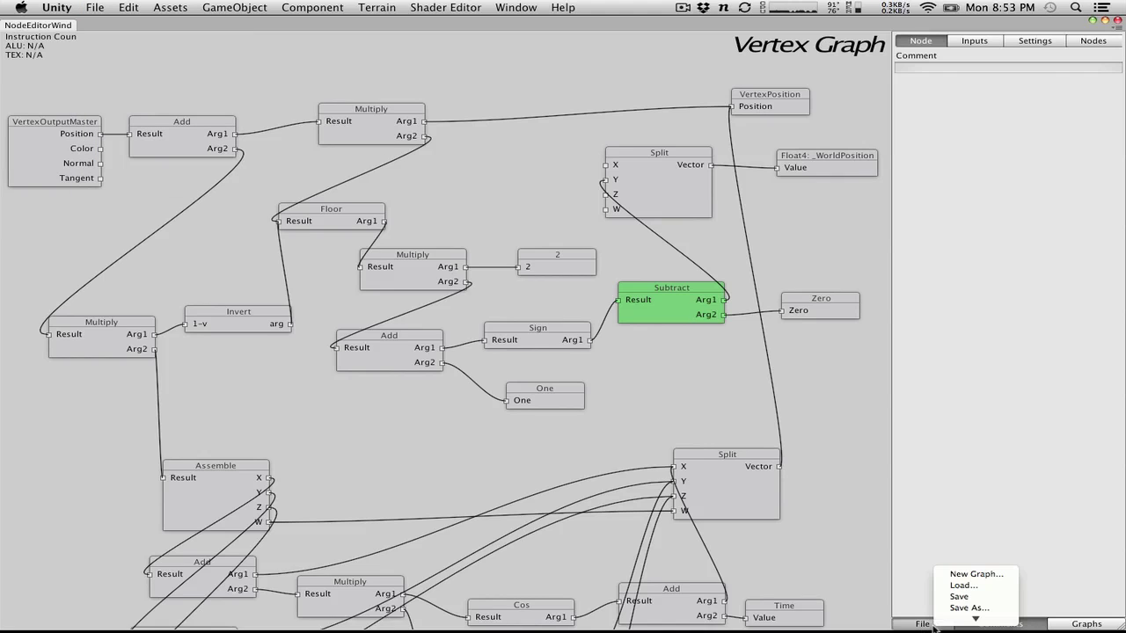
pyautogui.click(941, 597)
pyautogui.click(916, 622)
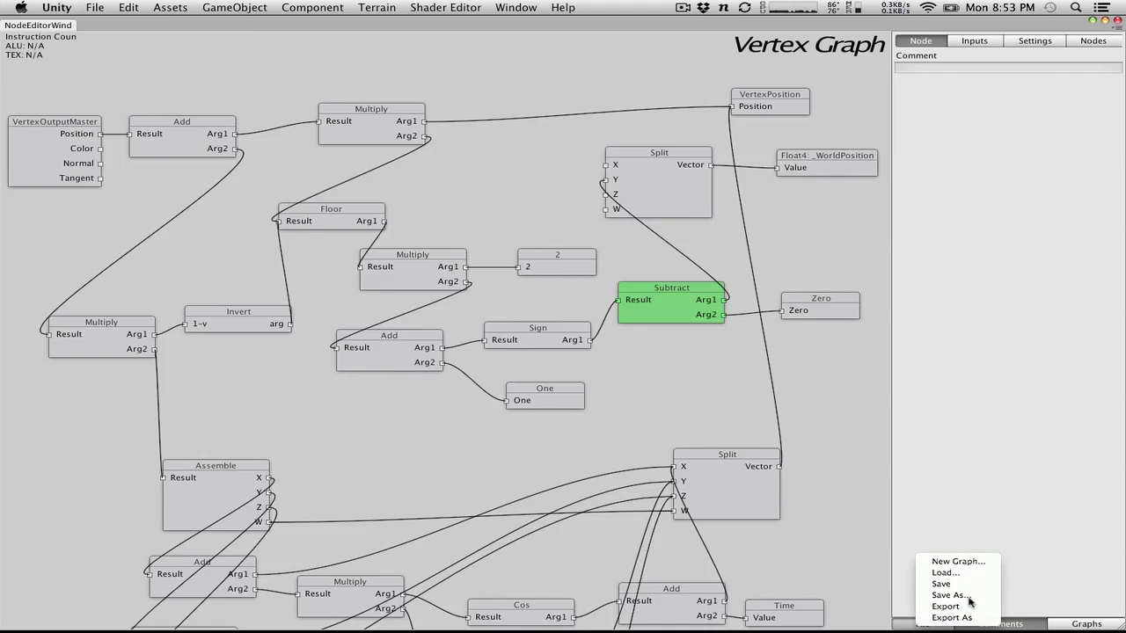
pyautogui.click(967, 605)
# Create a C# script named SetWorldPositionShaderProperty among the project assets in the main Unity window
pyautogui.press('super+grave')
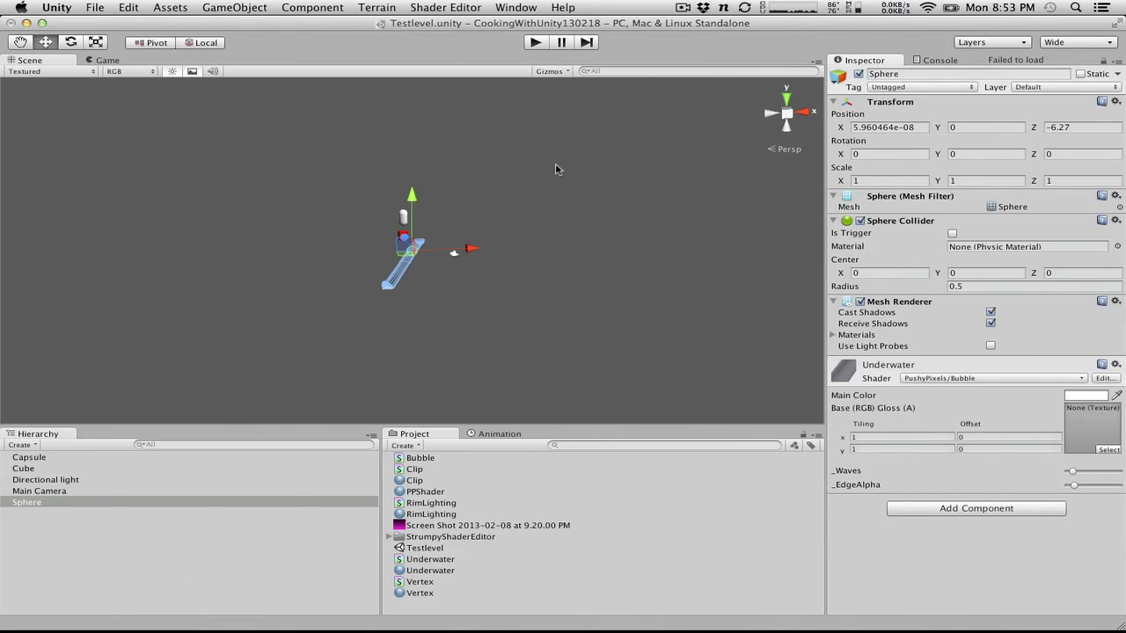
pyautogui.click(419, 447)
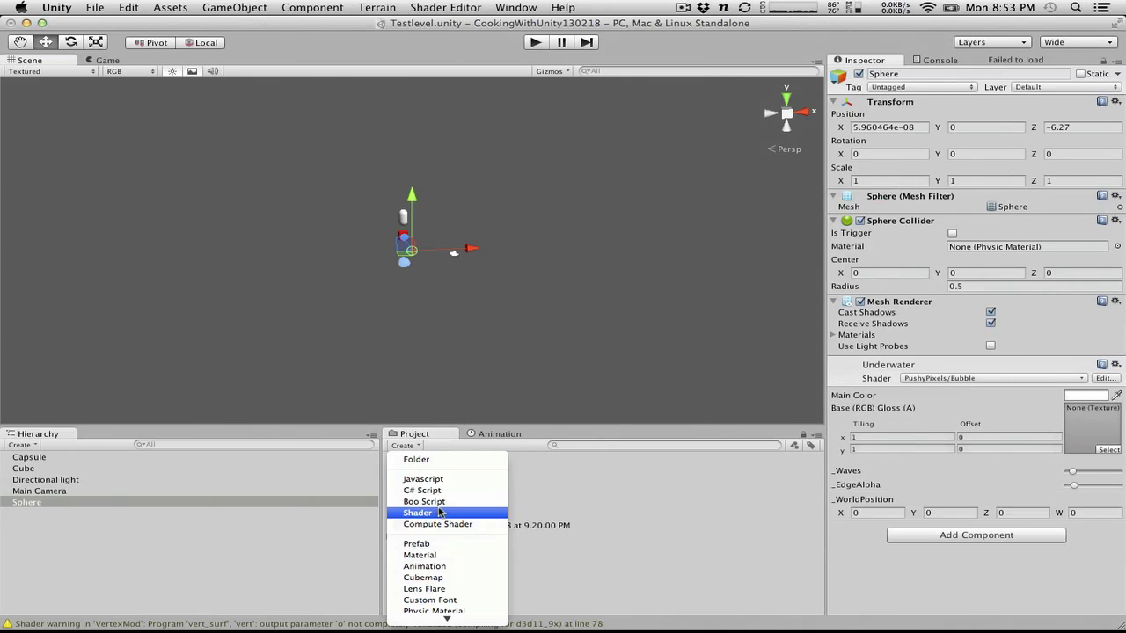
pyautogui.click(437, 492)
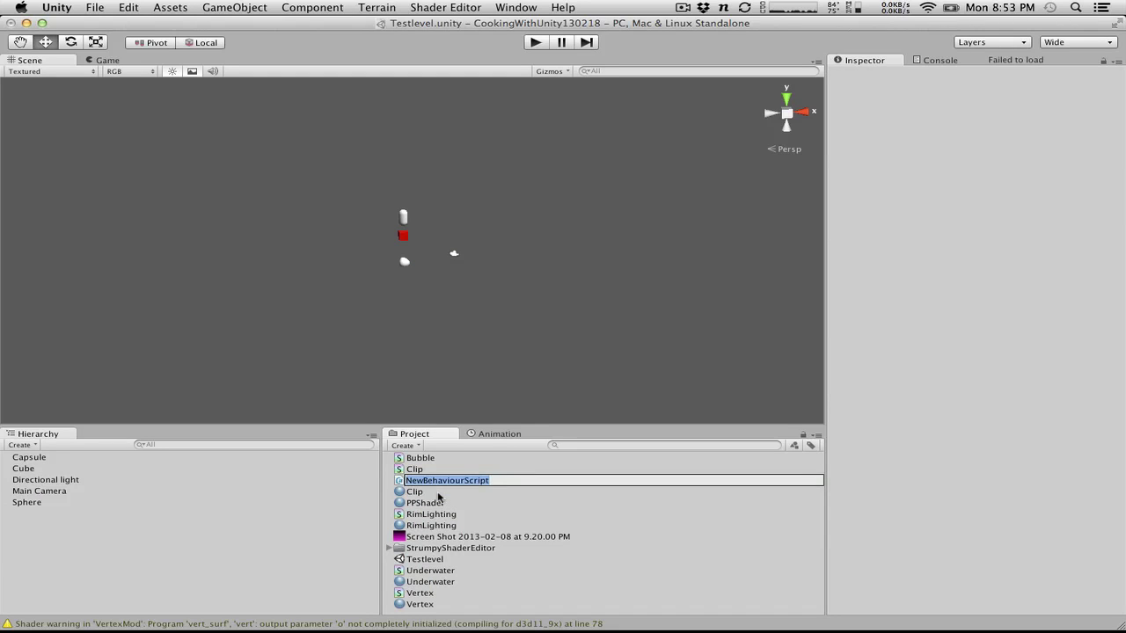
pyautogui.write('Set')
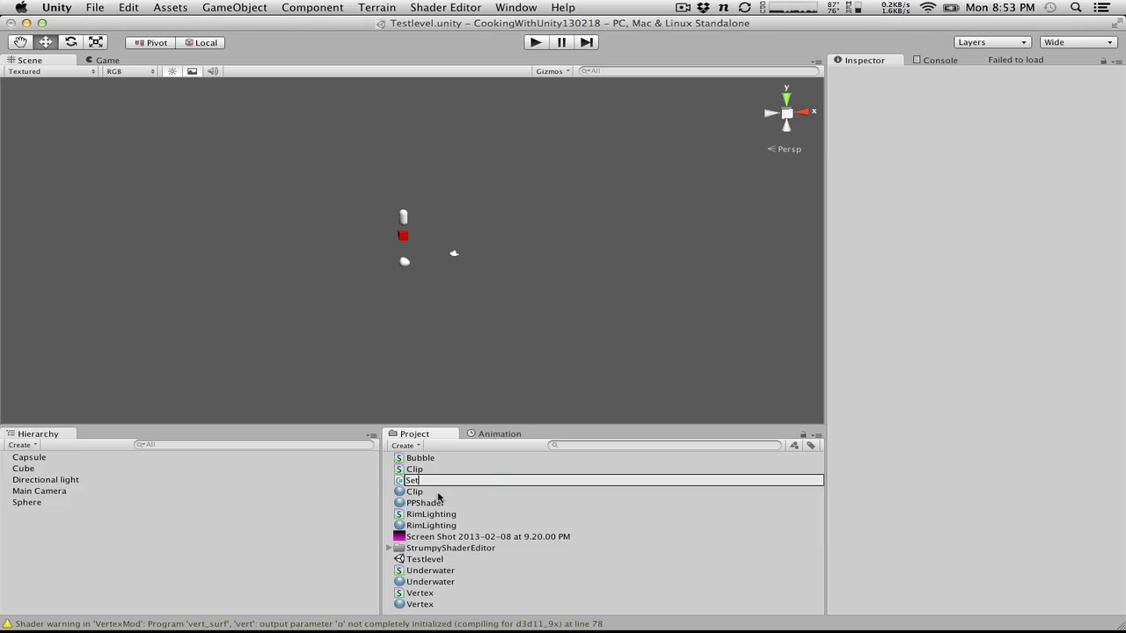
pyautogui.write('WorldPositionShaderProper')
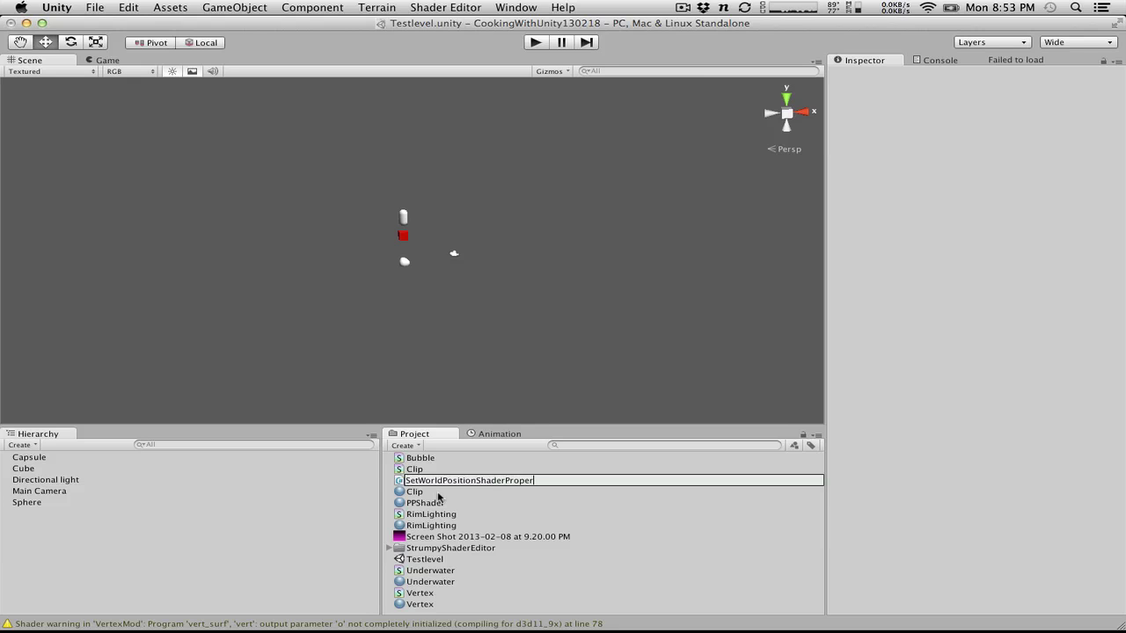
pyautogui.write('ty')
pyautogui.press('Return')
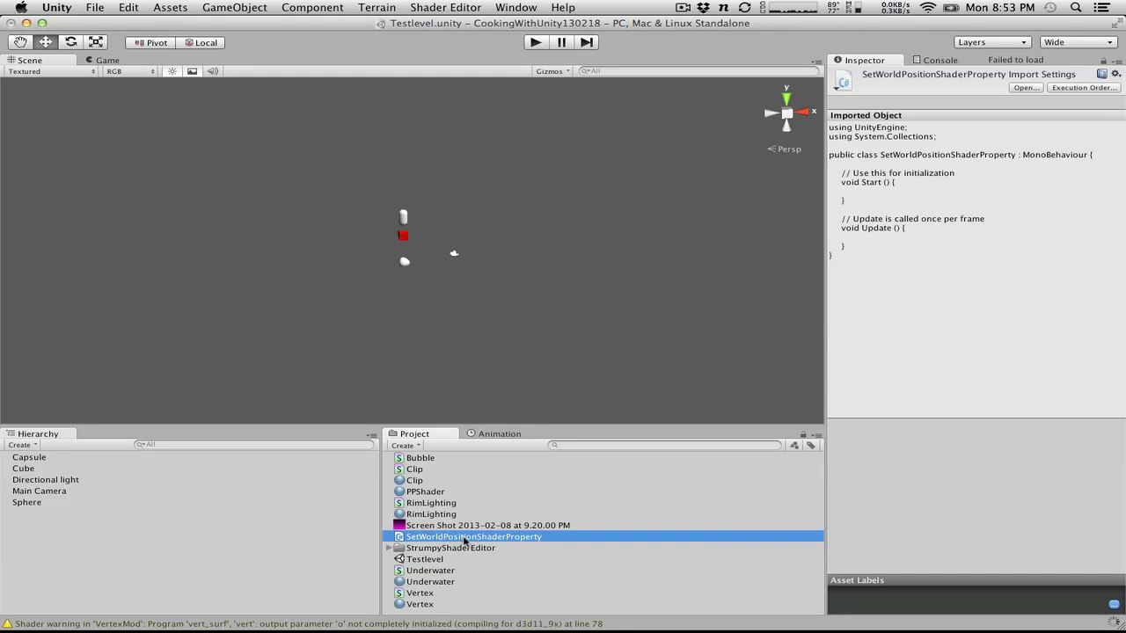
# Open the SetWorldPositionShaderProperty script in MonoDevelop and put the Update method's opening brace on its own line
pyautogui.doubleClick(465, 540)
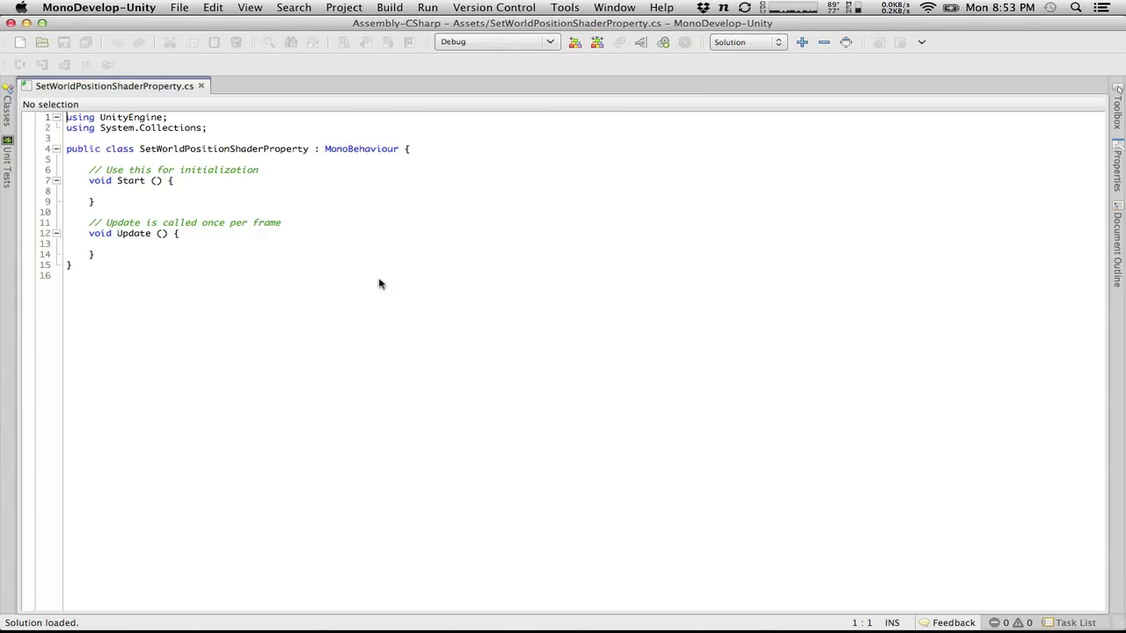
pyautogui.click(174, 234)
pyautogui.press('Return')
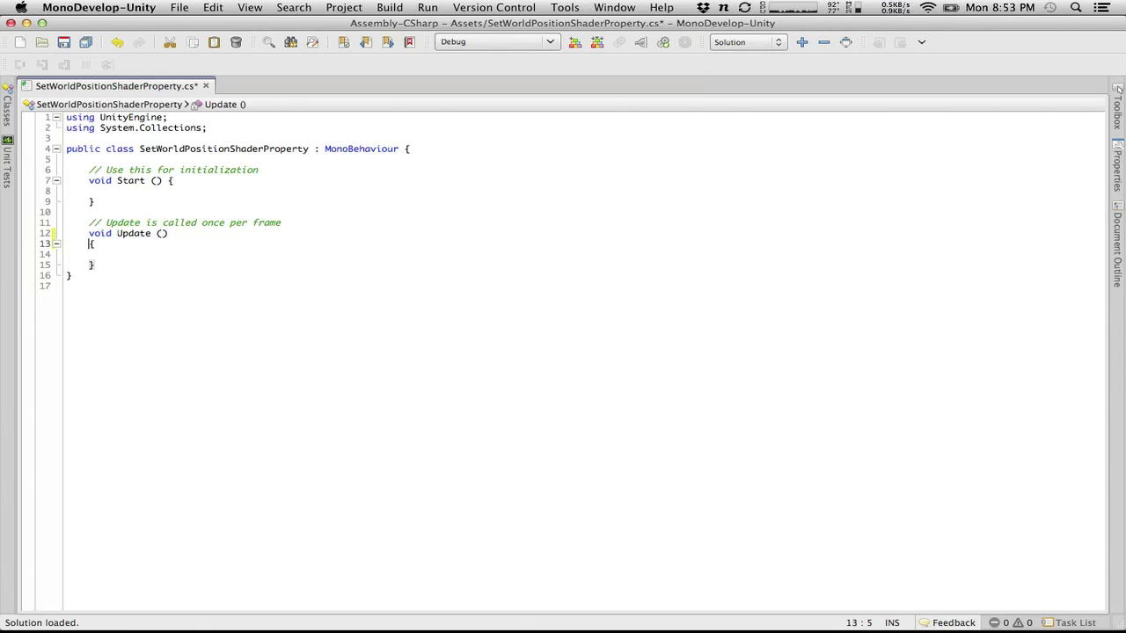
# Delete the Start method with its comment, and put the class's opening brace on its own line without surplus blank lines
pyautogui.moveTo(171, 201); pyautogui.dragTo(7, 161)
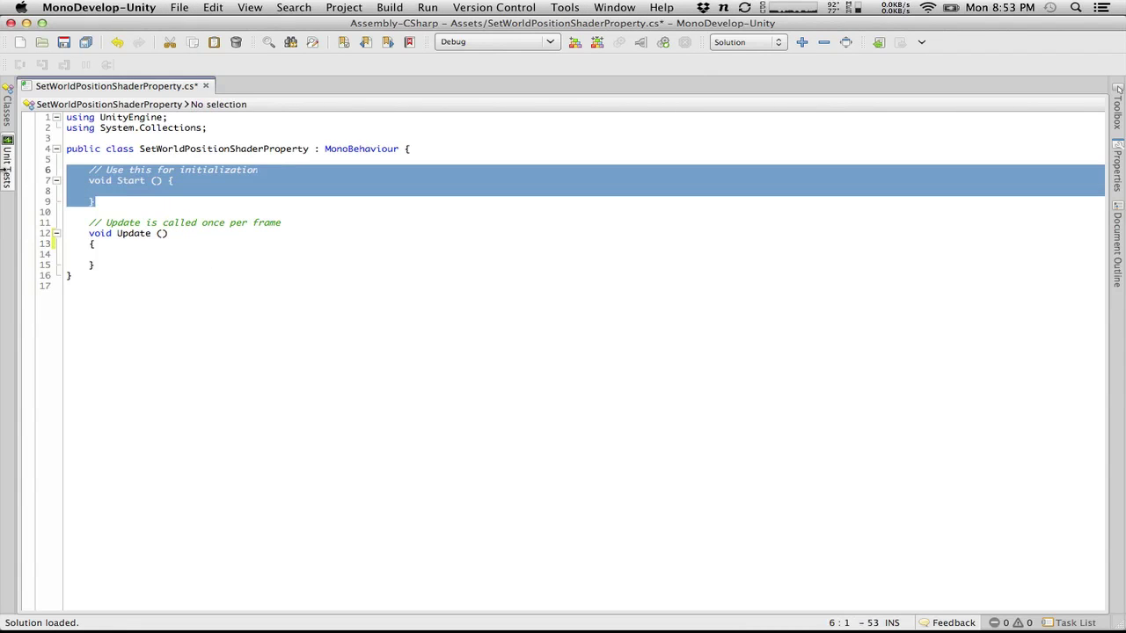
pyautogui.press('Delete')
pyautogui.moveTo(4, 172)
pyautogui.click(401, 150)
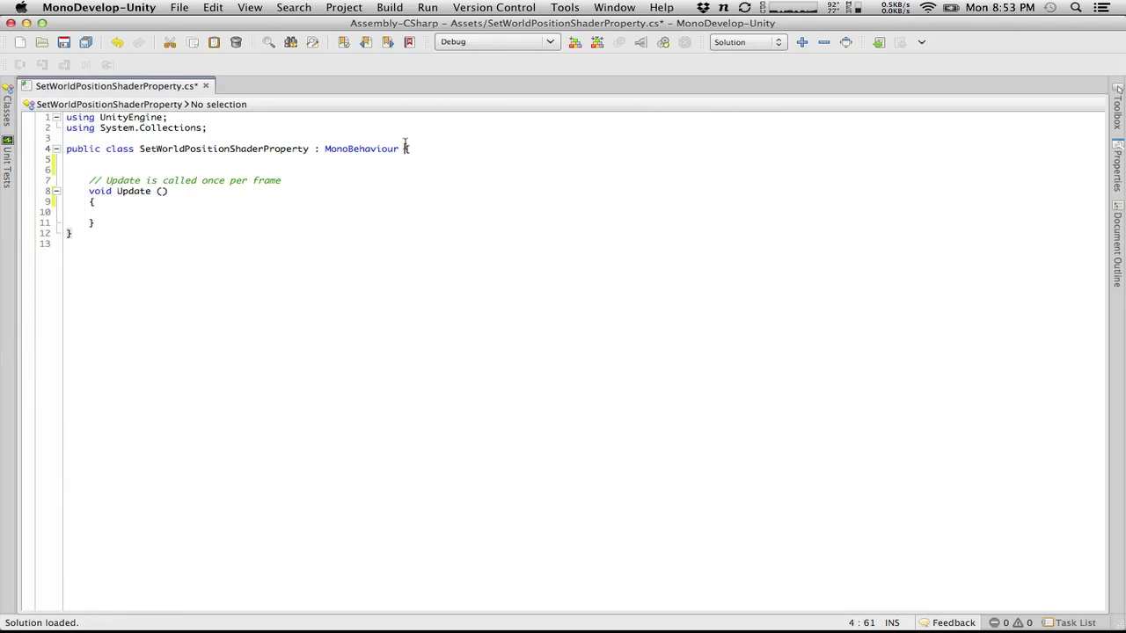
pyautogui.press('Return')
pyautogui.click(136, 170)
pyautogui.press('BackSpace')
pyautogui.press('BackSpace')
# Begin a statement in the Update body with "renderer.material."
pyautogui.click(138, 212)
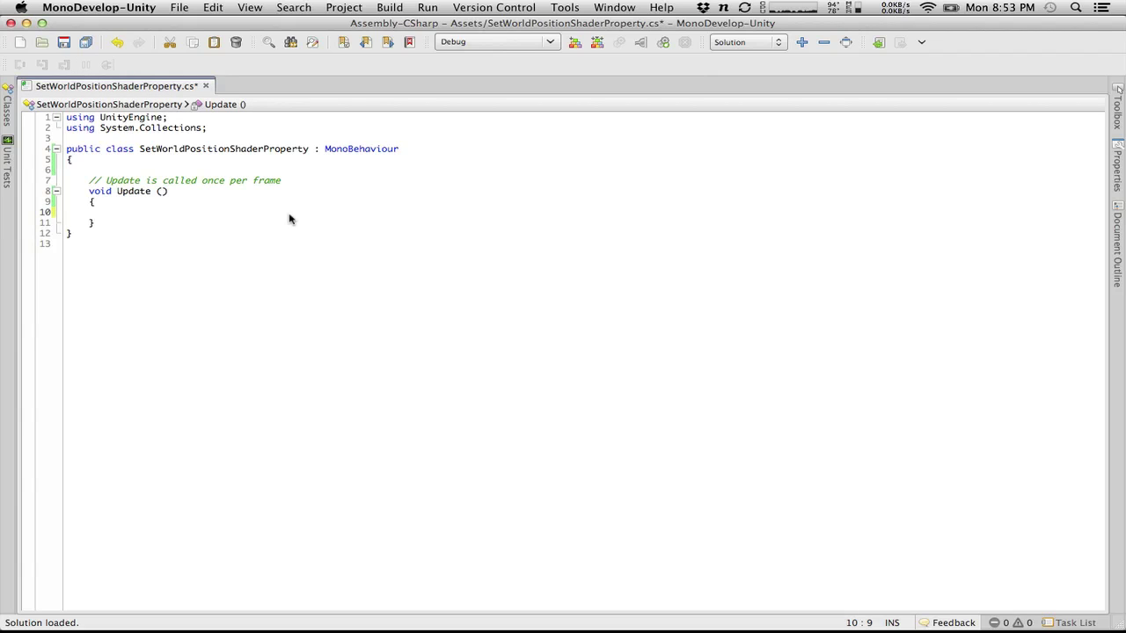
pyautogui.write('renderer.')
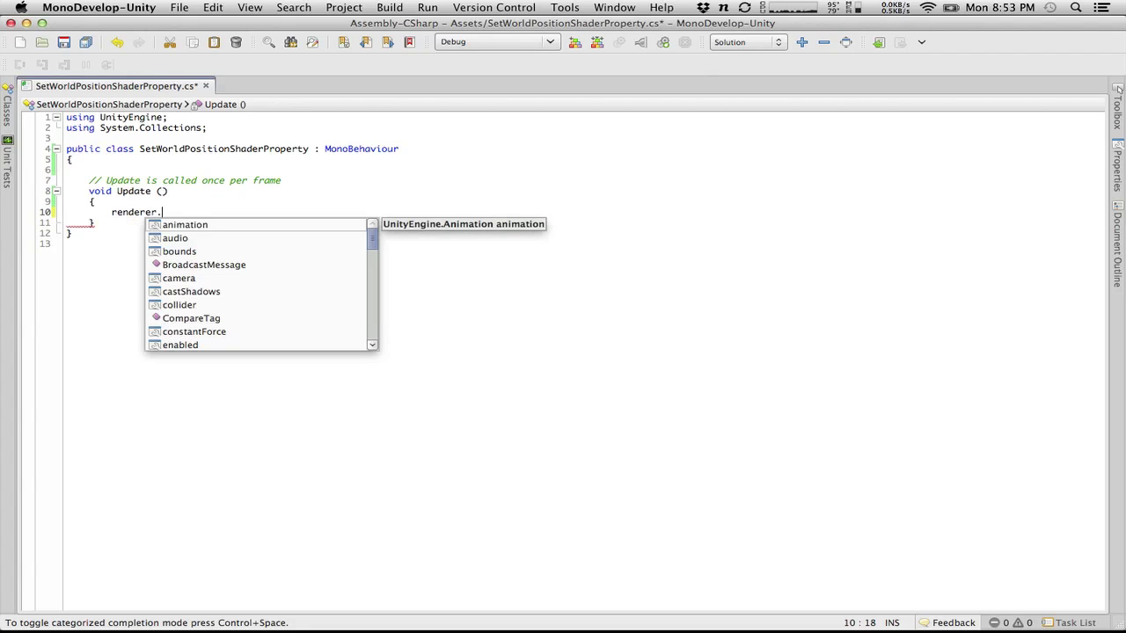
pyautogui.write('mat')
pyautogui.press('Return')
pyautogui.write('.')
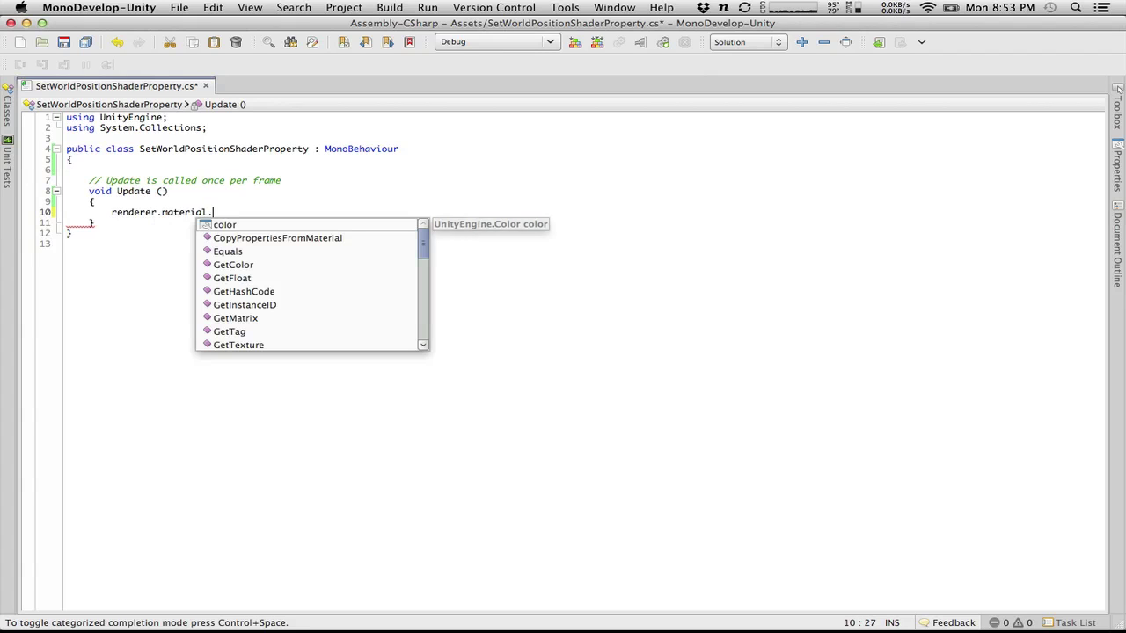
# Look through the suggested members of renderer.material for a method that sets a shader property
pyautogui.write('pr')
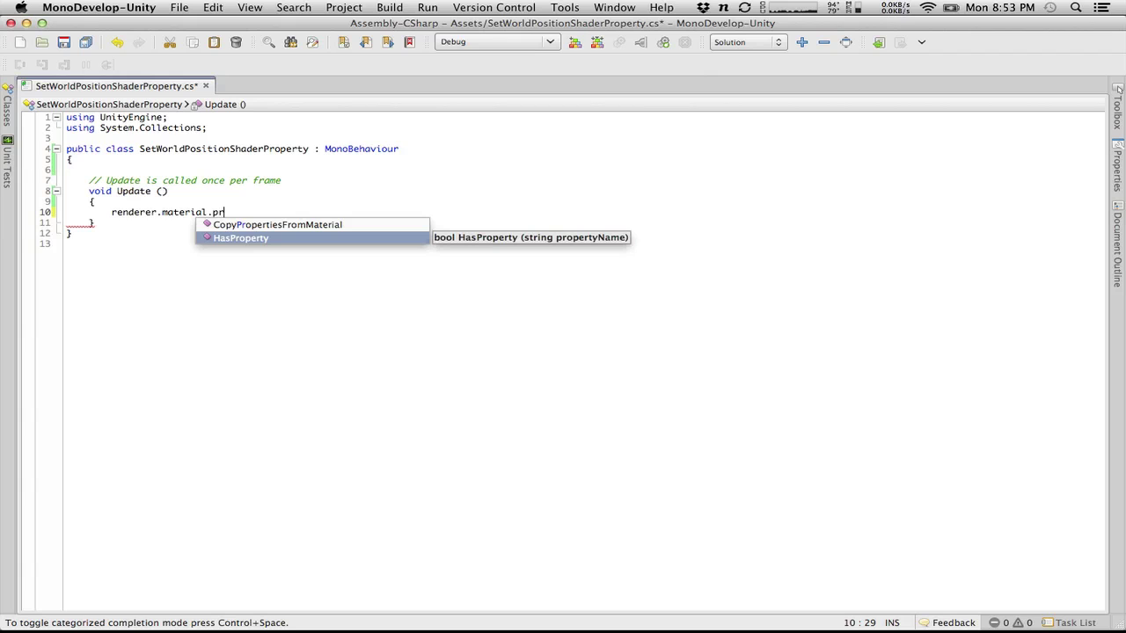
pyautogui.press('BackSpace')
pyautogui.press('BackSpace')
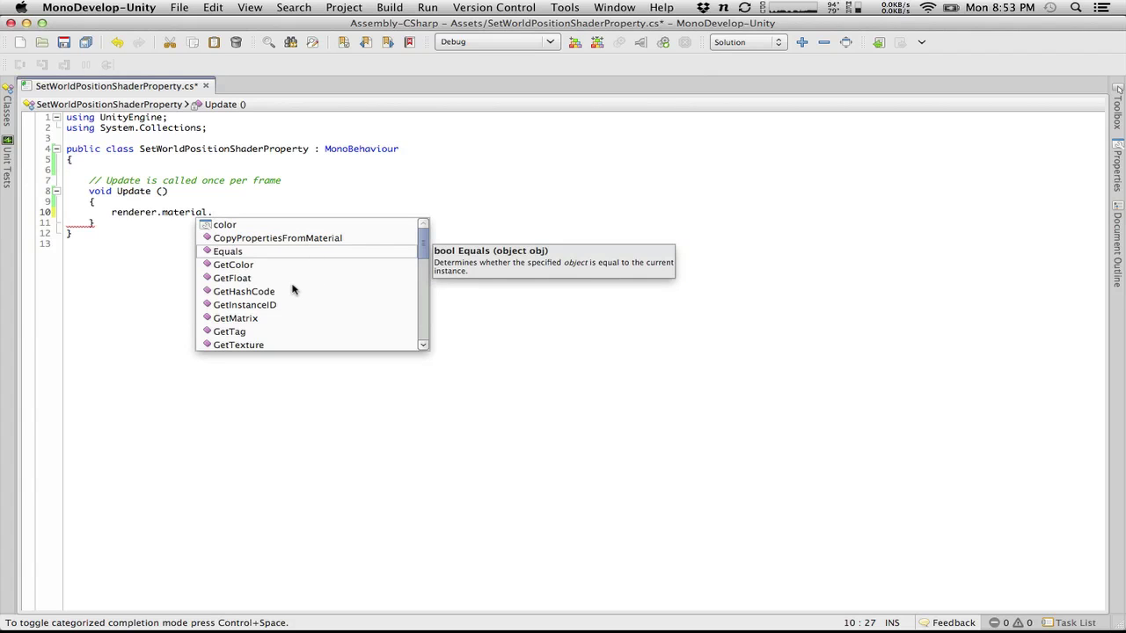
pyautogui.scroll(-3, 294, 291)
pyautogui.scroll(-3, 295, 291)
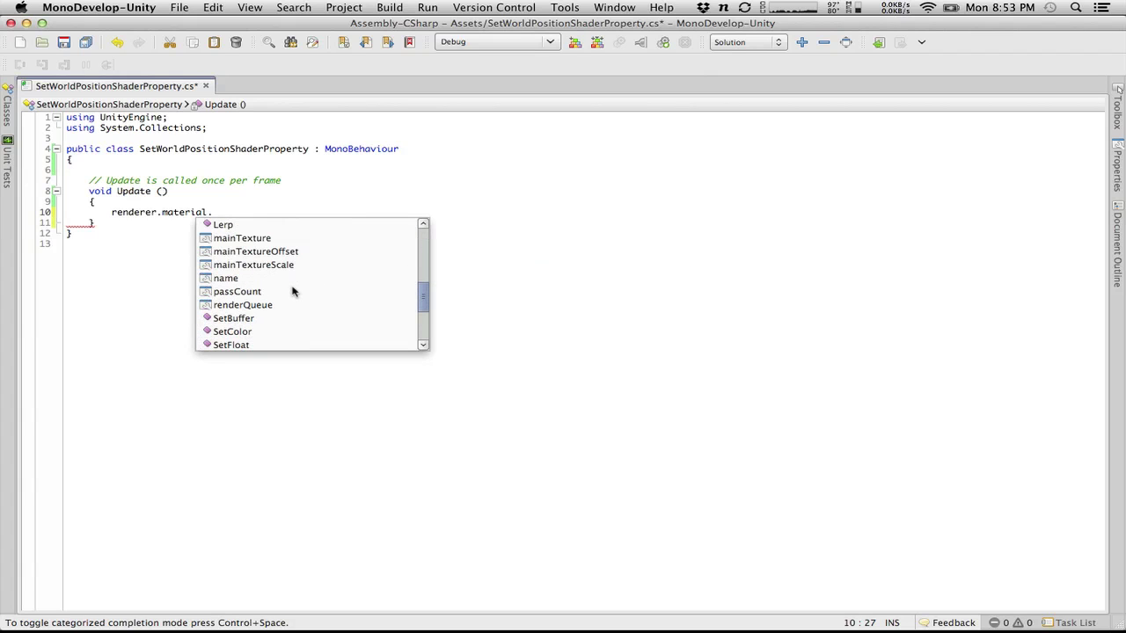
pyautogui.scroll(-3, 295, 291)
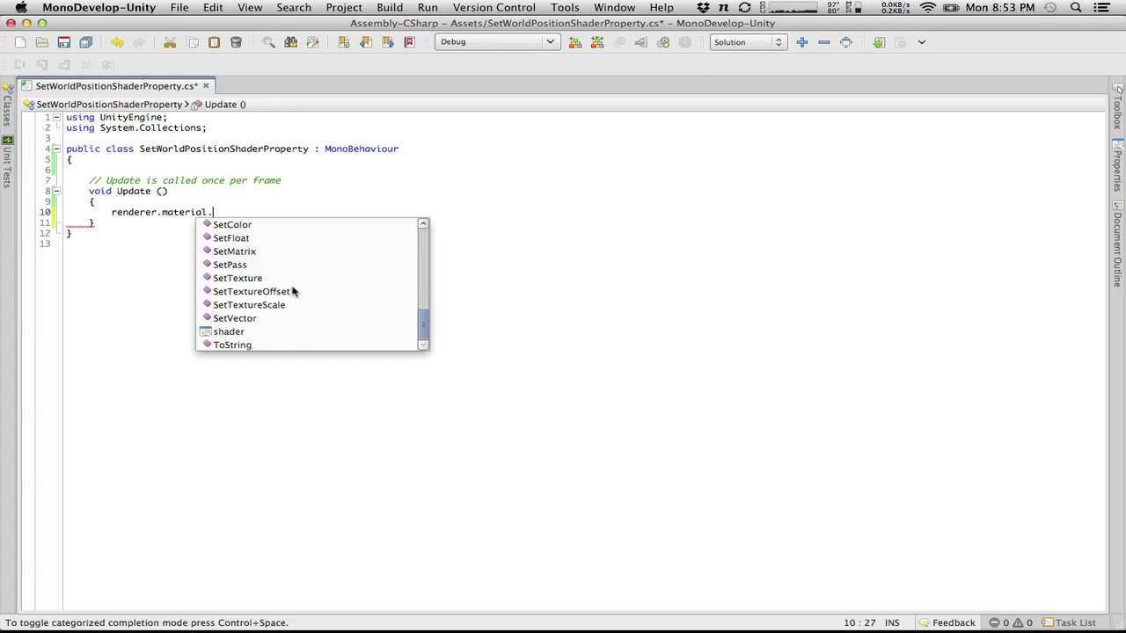
pyautogui.scroll(5, 331, 252)
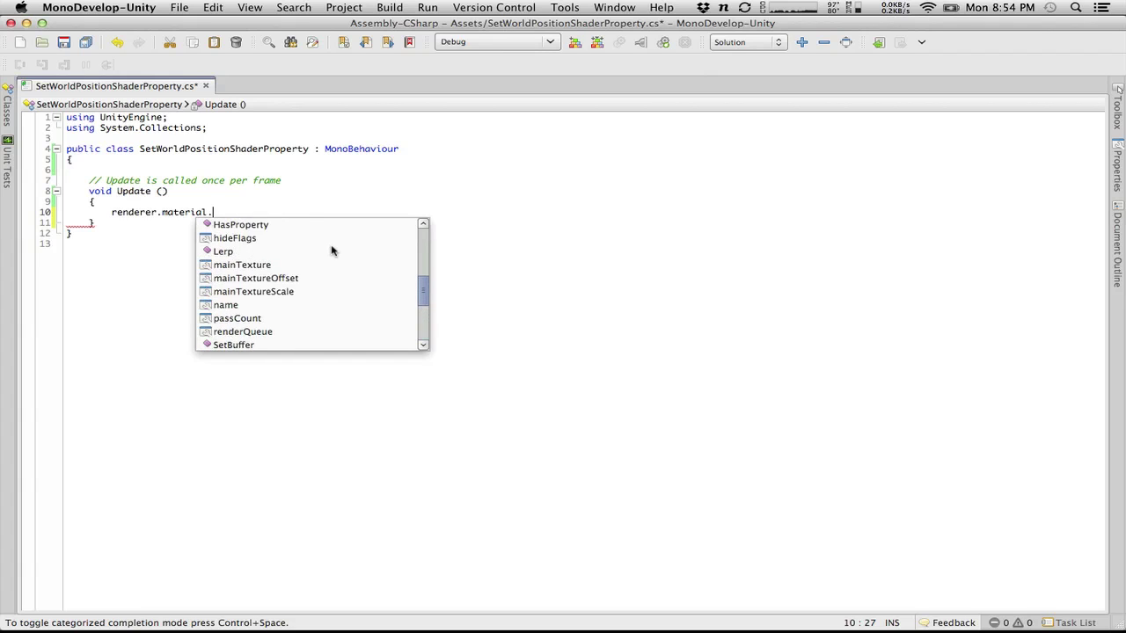
pyautogui.scroll(3, 332, 251)
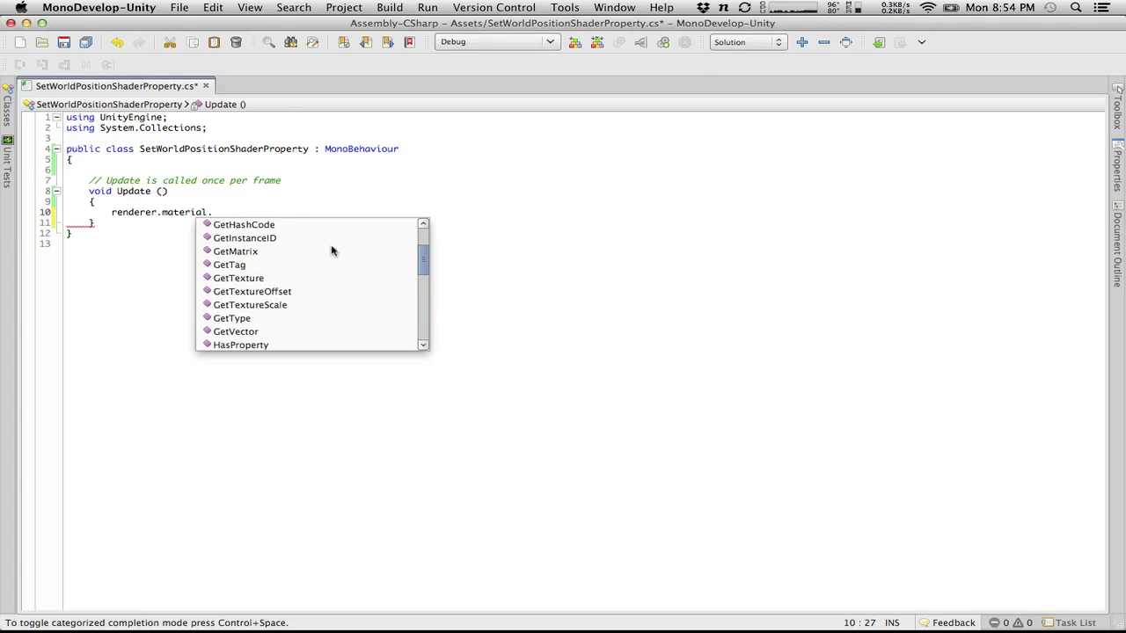
pyautogui.scroll(3, 332, 251)
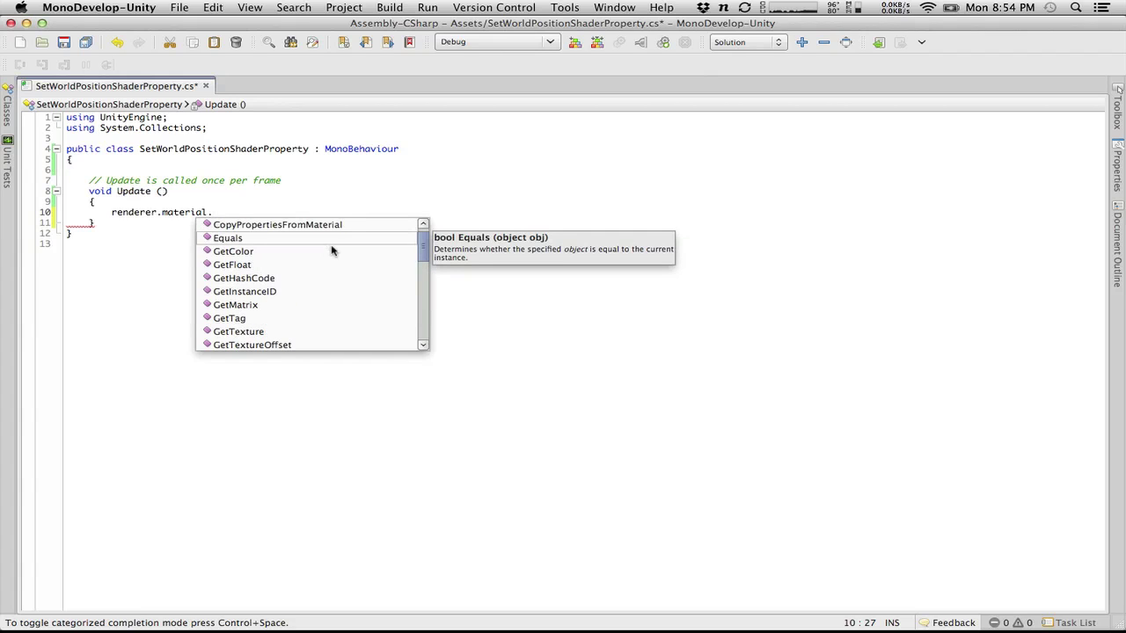
pyautogui.press('Down')
pyautogui.press('Down')
pyautogui.press('Down')
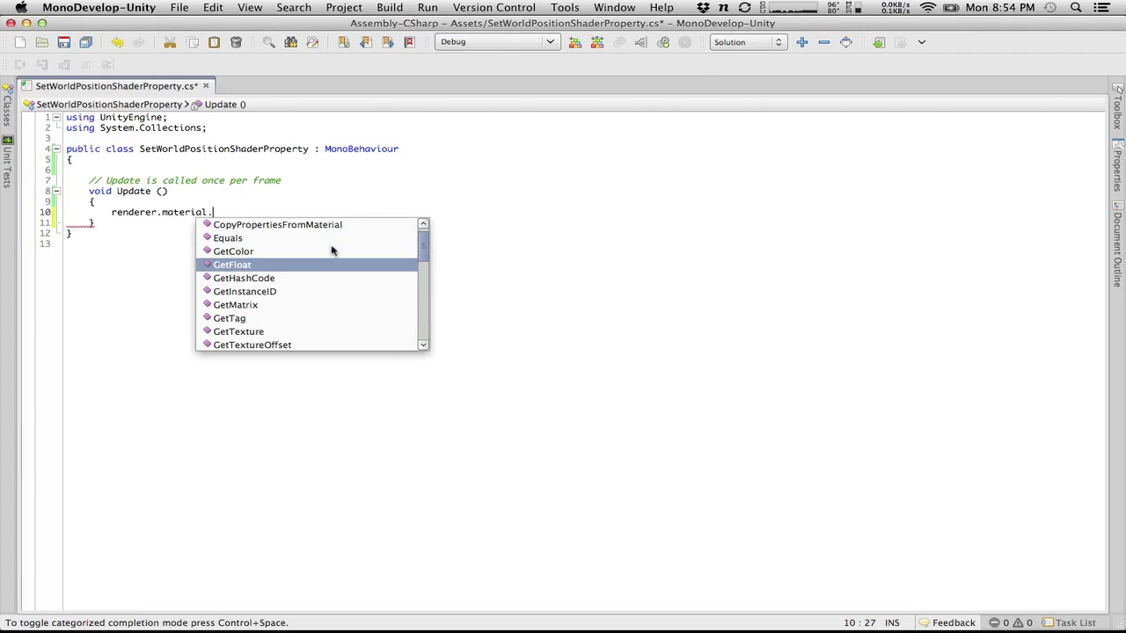
pyautogui.press('Down')
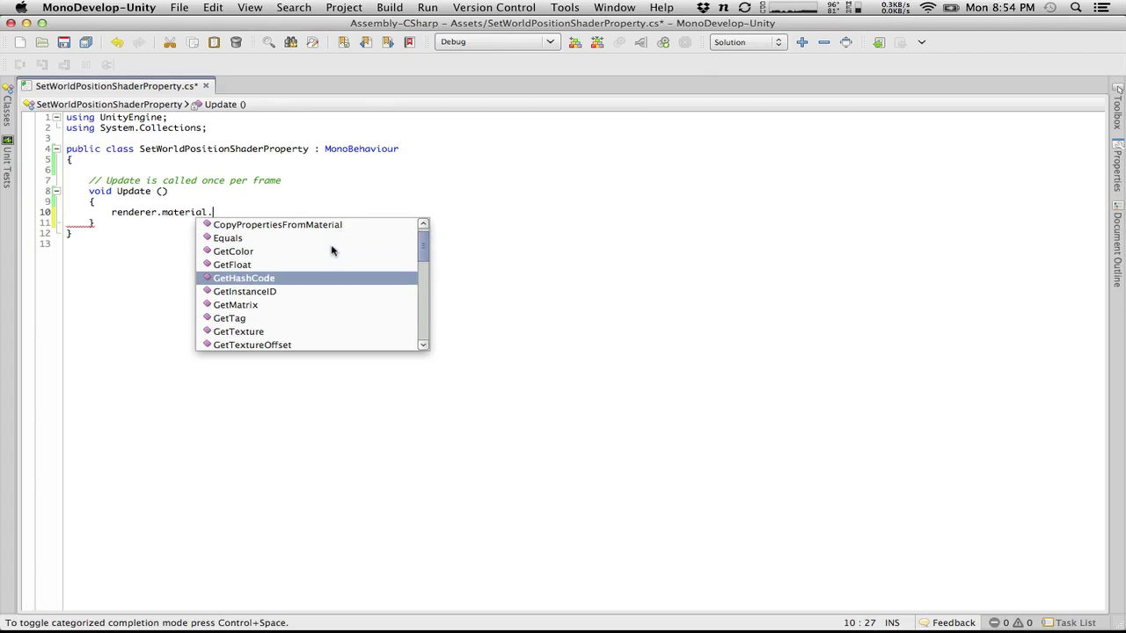
pyautogui.press('Down')
pyautogui.press('Down')
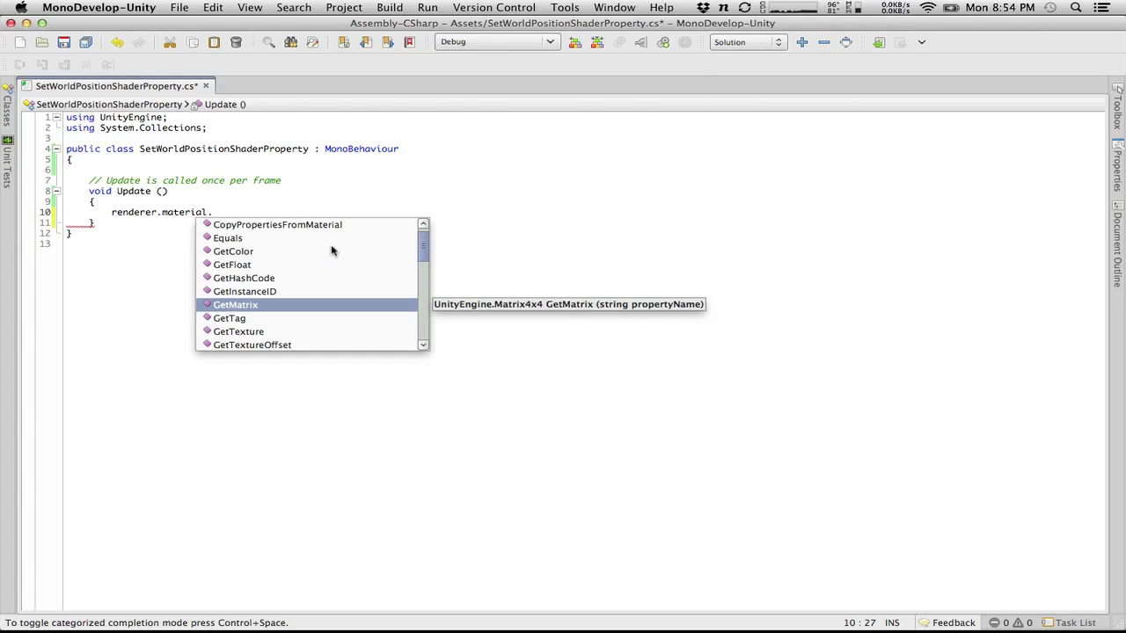
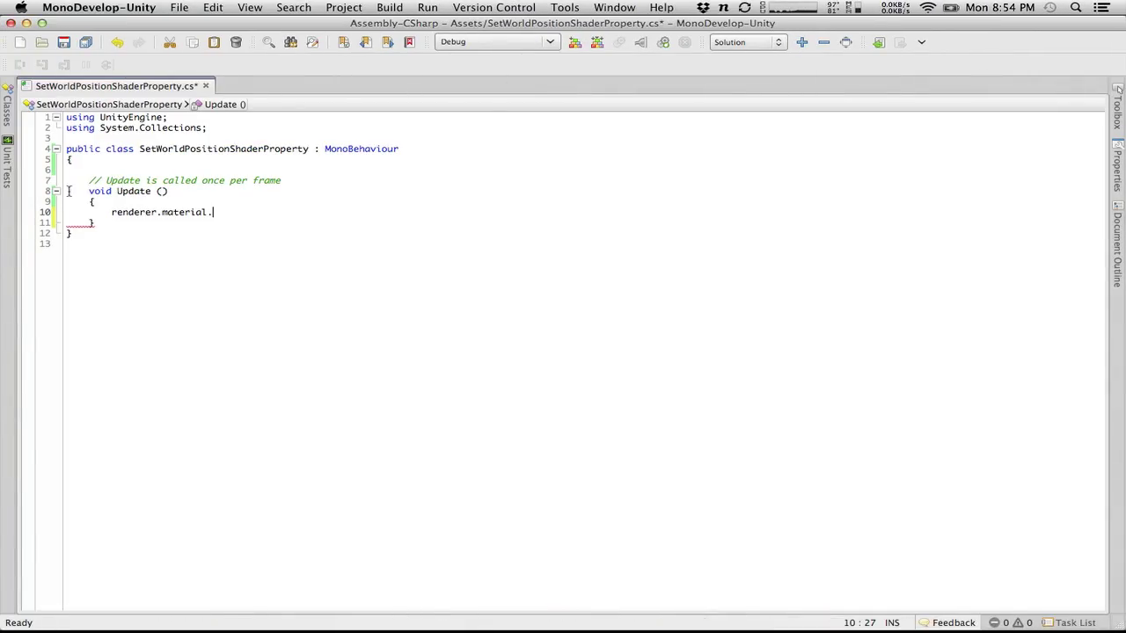
# Check the type of the _WorldPosition input in the shader graph editor, and return to the script in MonoDevelop
pyautogui.press('super+Tab')
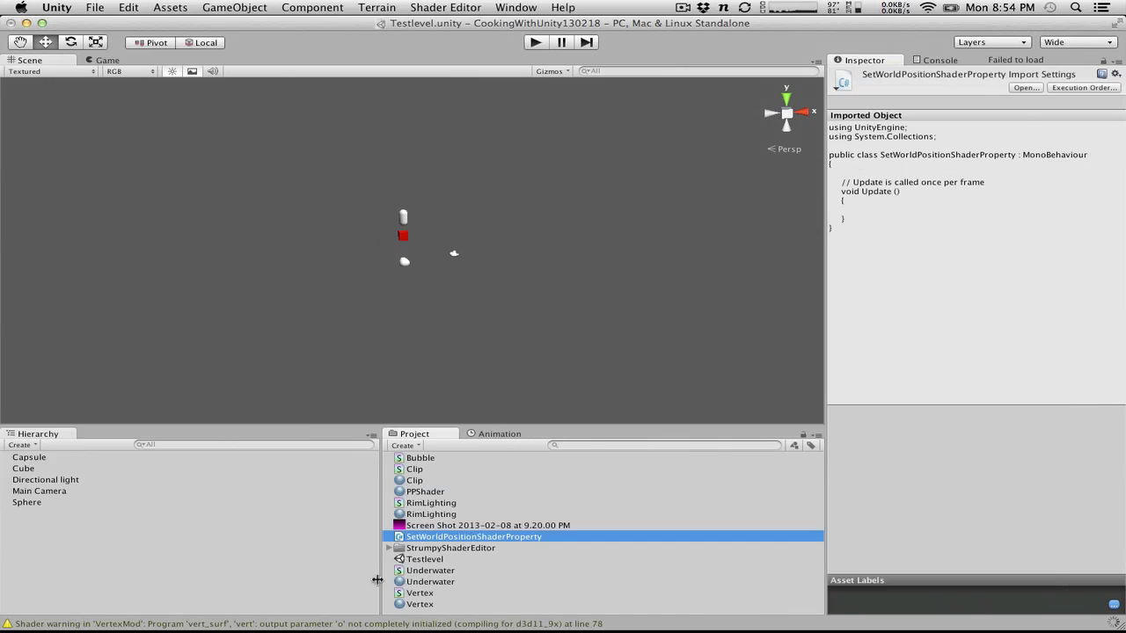
pyautogui.press('super+Tab')
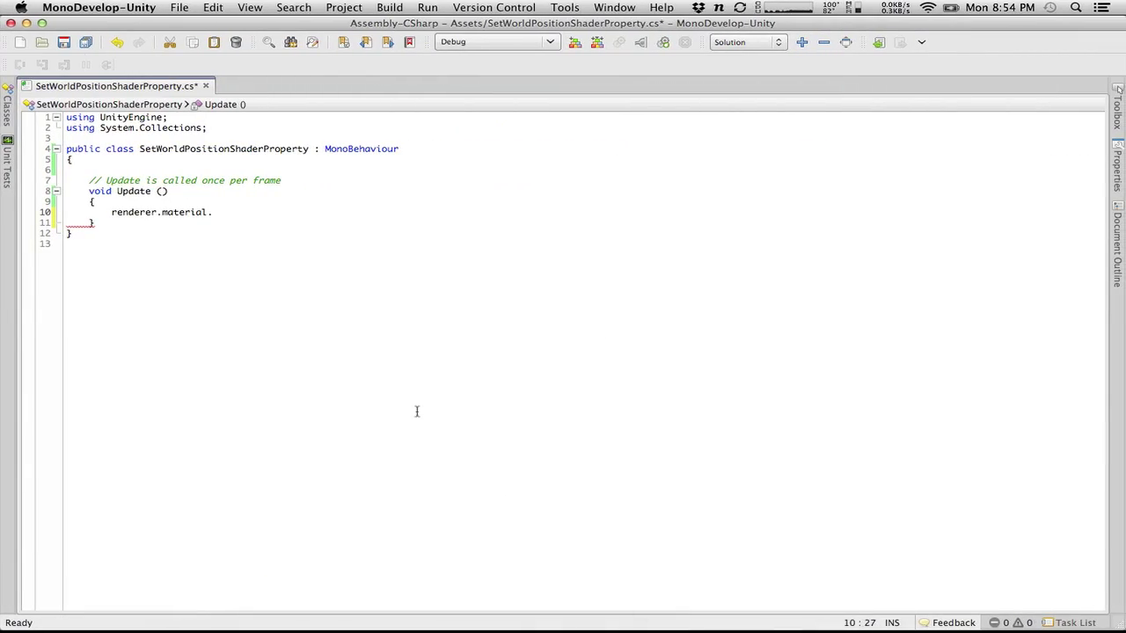
pyautogui.click(25, 22)
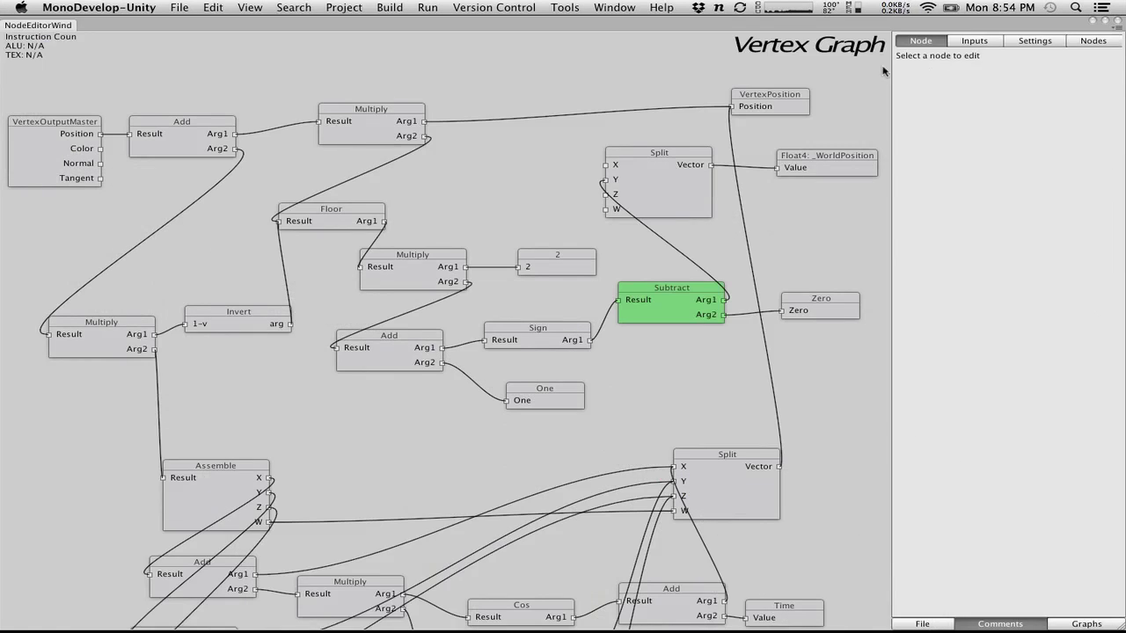
pyautogui.click(978, 41)
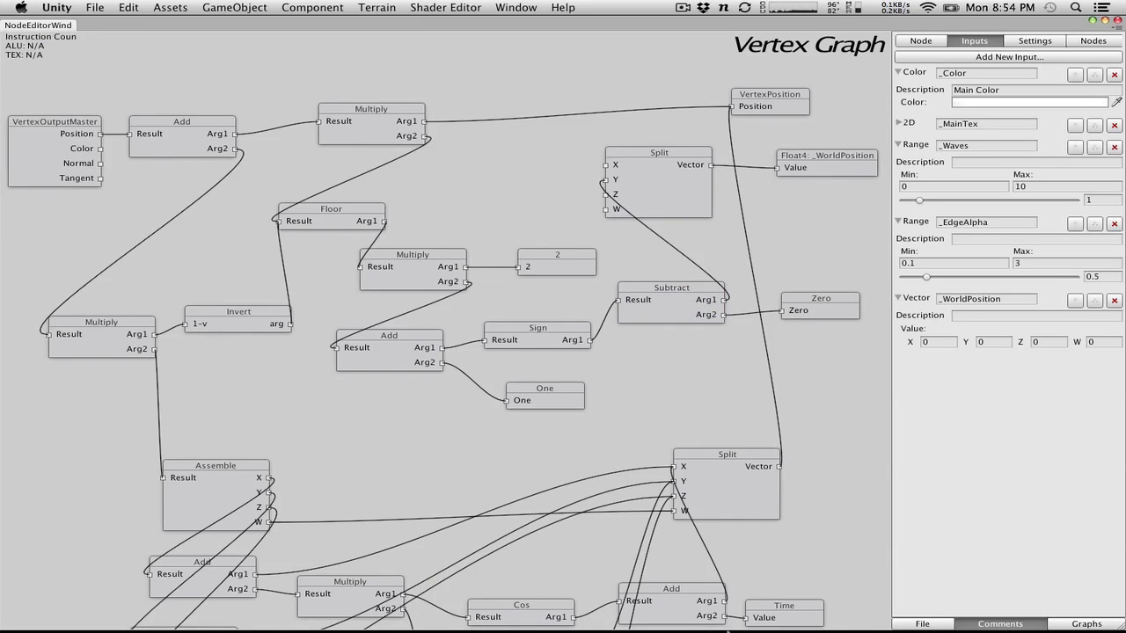
pyautogui.moveTo(728, 629)
pyautogui.click(809, 602)
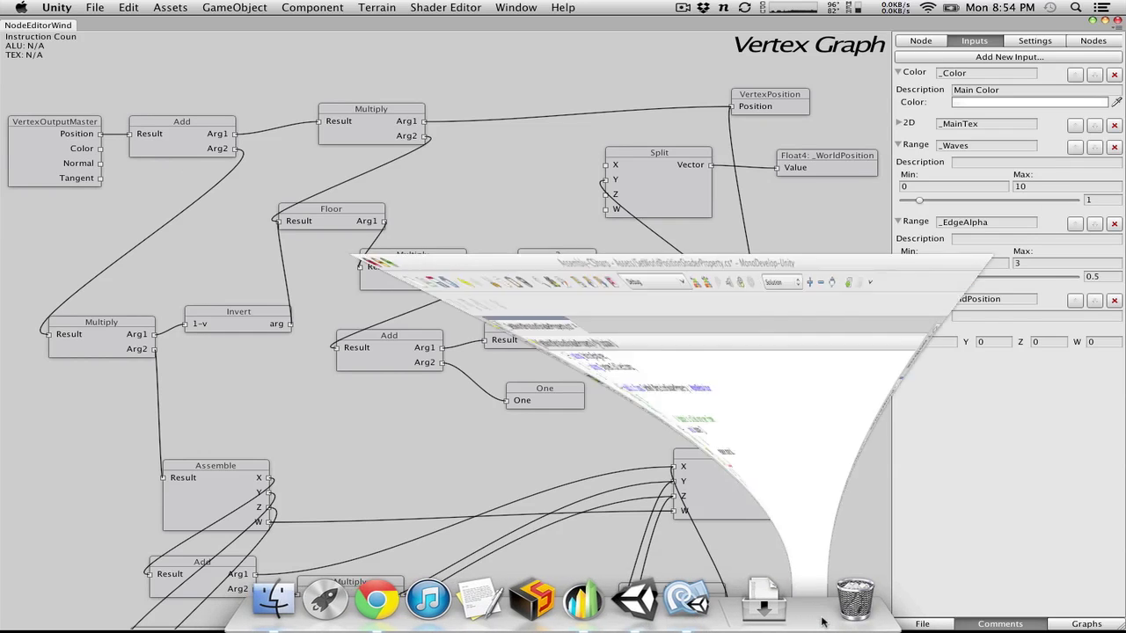
pyautogui.moveTo(720, 603)
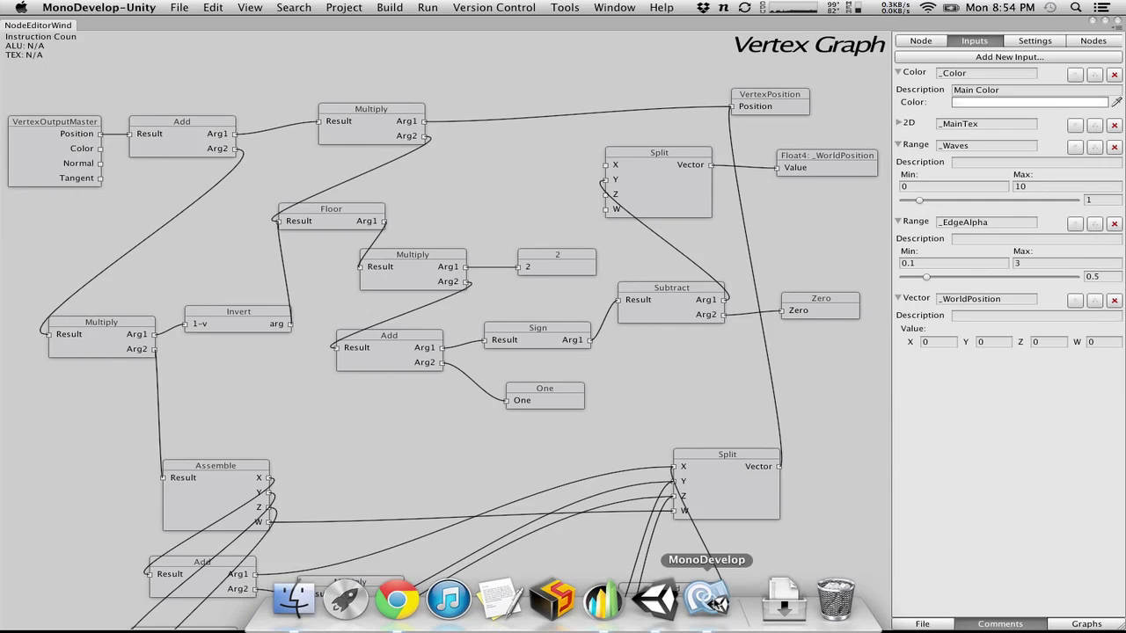
pyautogui.click(1092, 23)
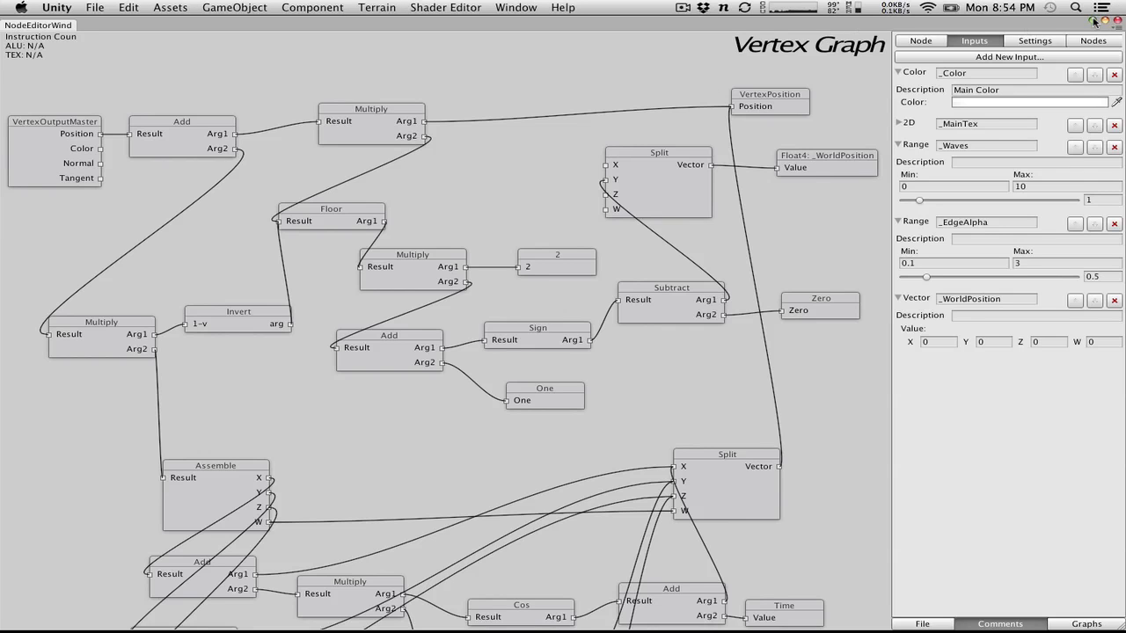
pyautogui.click(1106, 21)
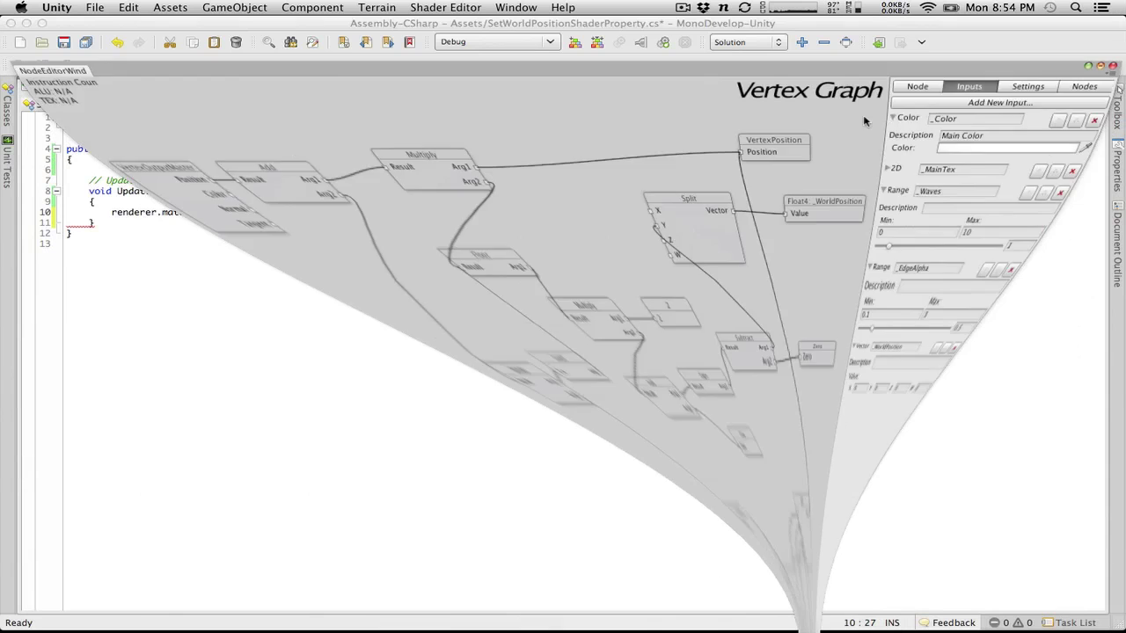
# Complete the statement in the Update body as renderer.material.GetVector("_WorldPosition")
pyautogui.press('BackSpace')
pyautogui.write('.')
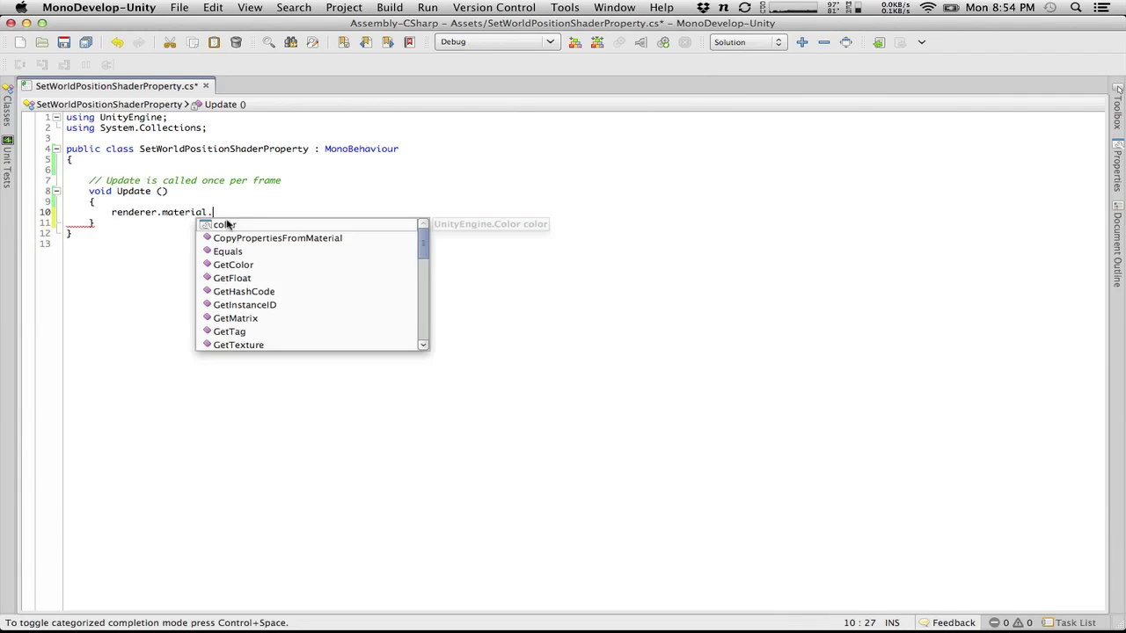
pyautogui.press('Down')
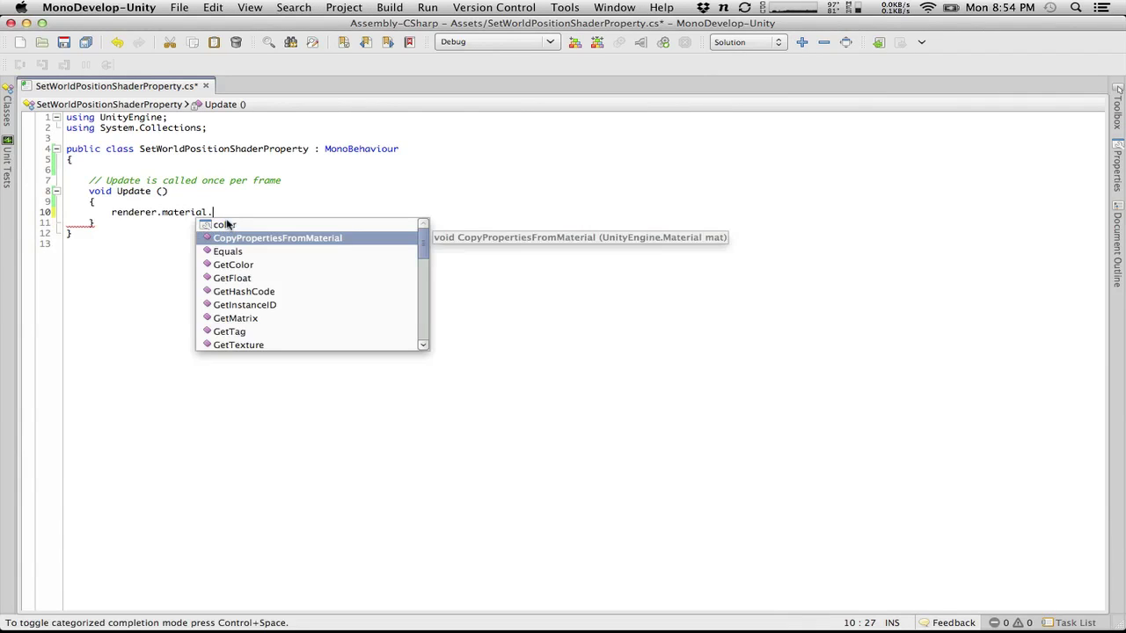
pyautogui.press('Down')
pyautogui.press('Down')
pyautogui.press('Down')
pyautogui.press('Down')
pyautogui.press('Down')
pyautogui.press('Down')
pyautogui.press('Down')
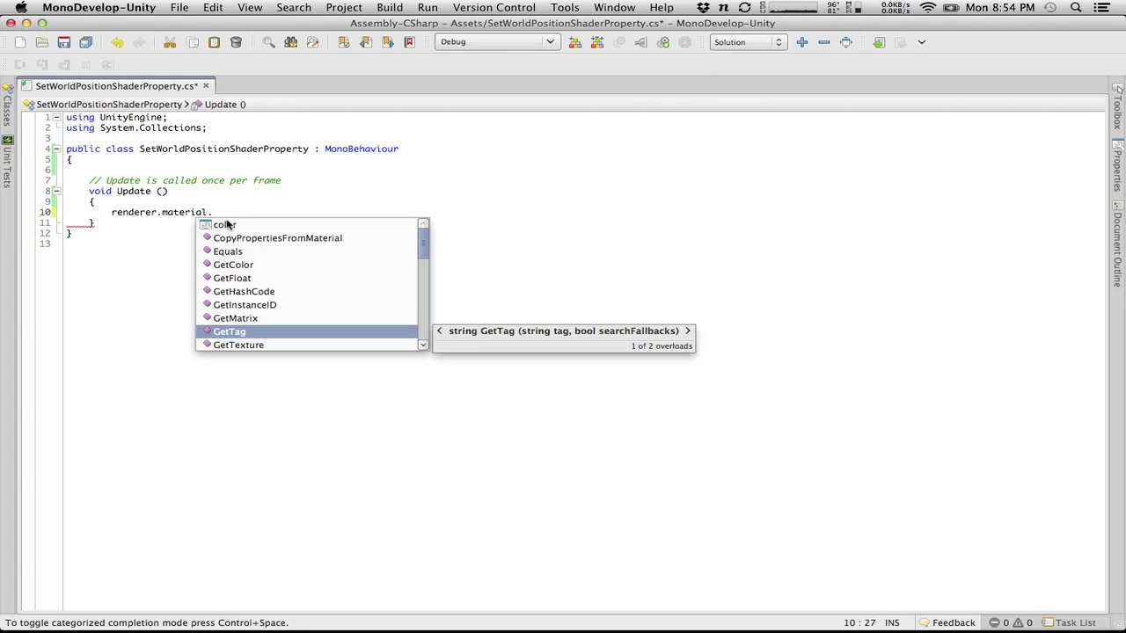
pyautogui.press('Down')
pyautogui.press('Down')
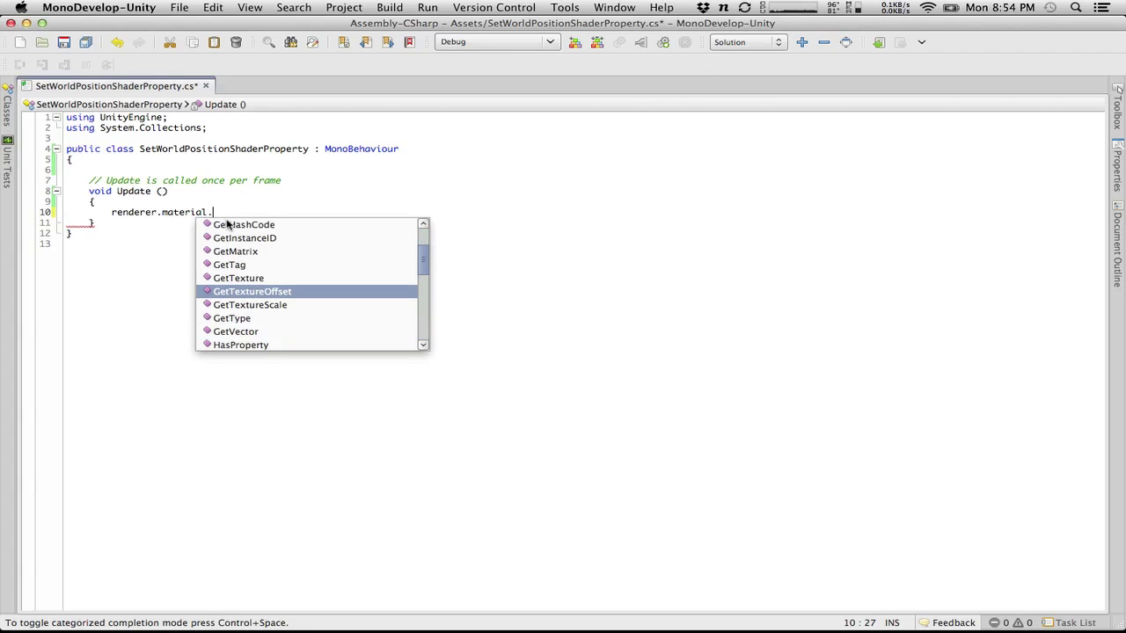
pyautogui.press('Down')
pyautogui.press('Down')
pyautogui.press('Down')
pyautogui.press('Return')
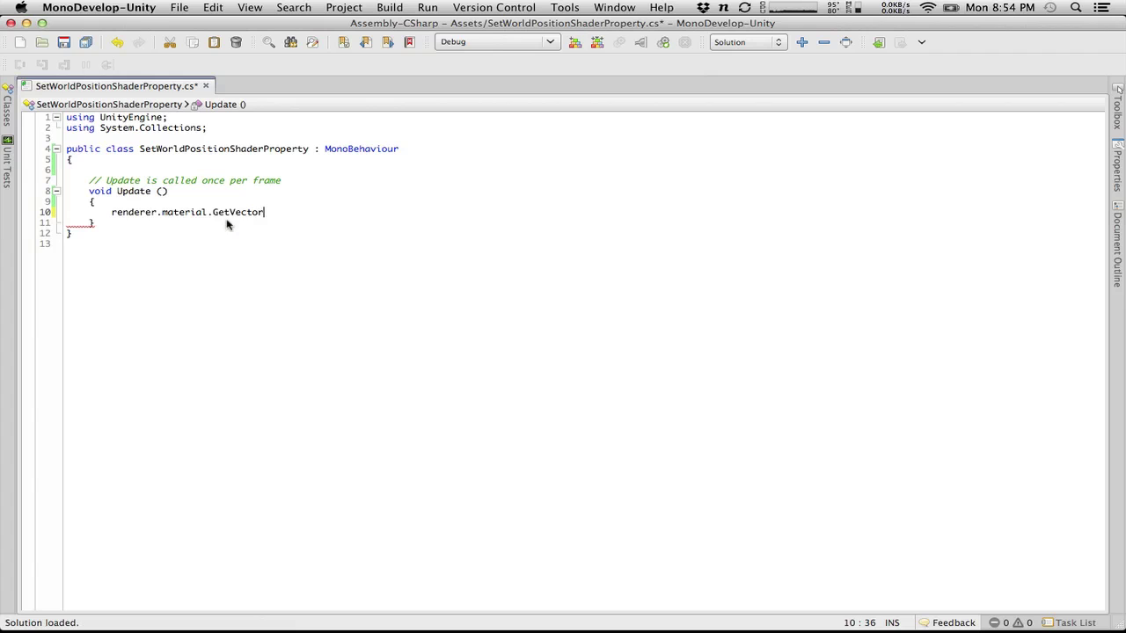
pyautogui.write('(')
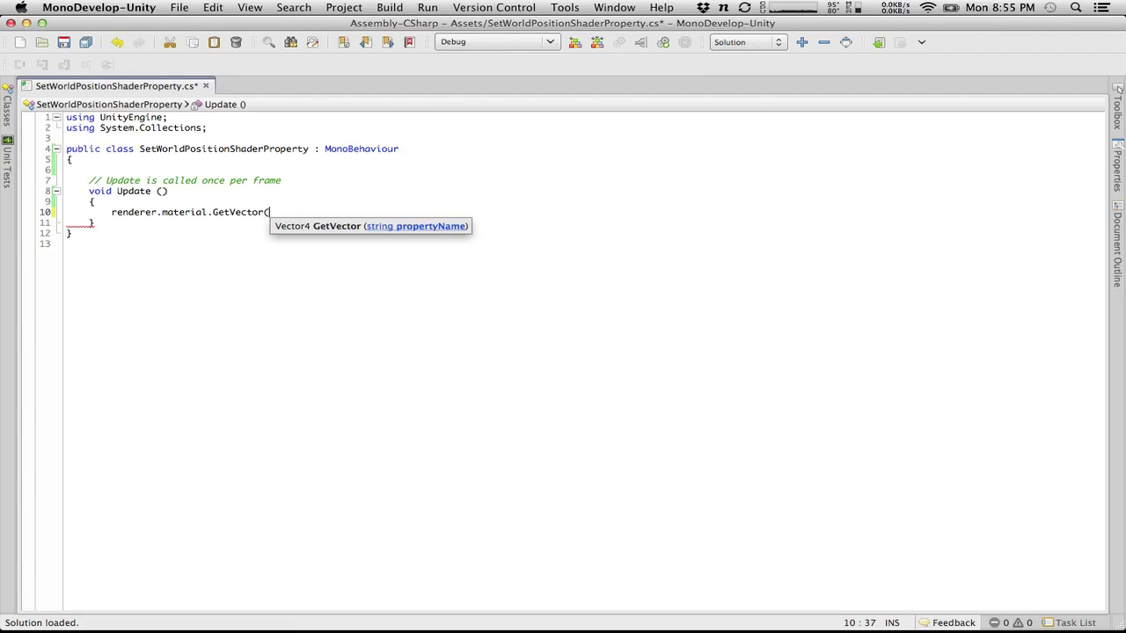
pyautogui.write('"_WorldPosition"')
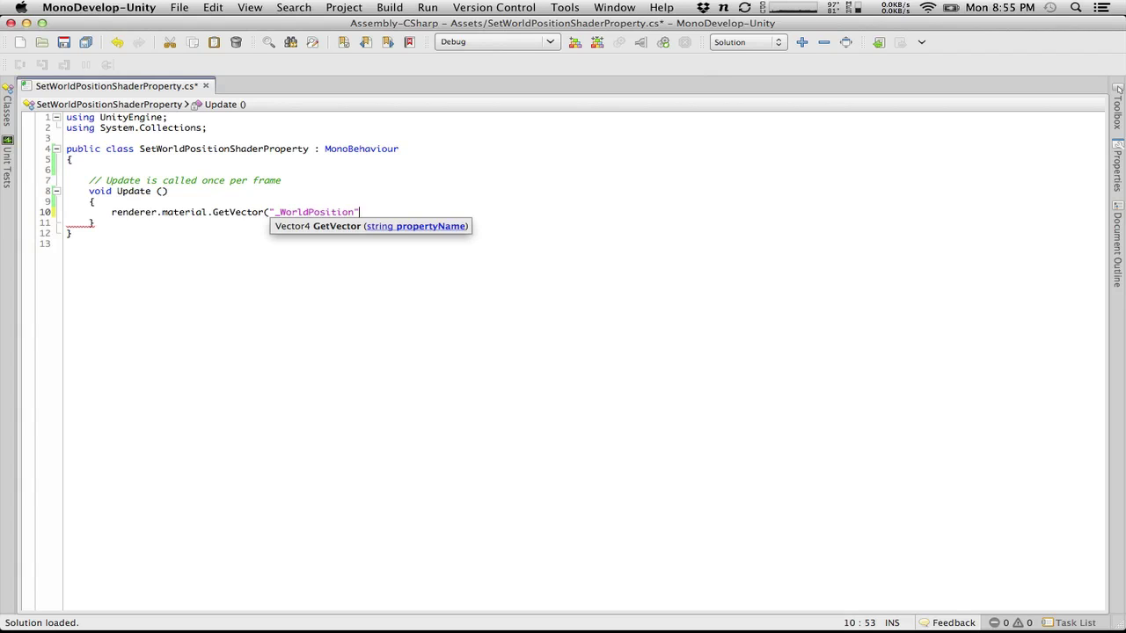
pyautogui.write(')')
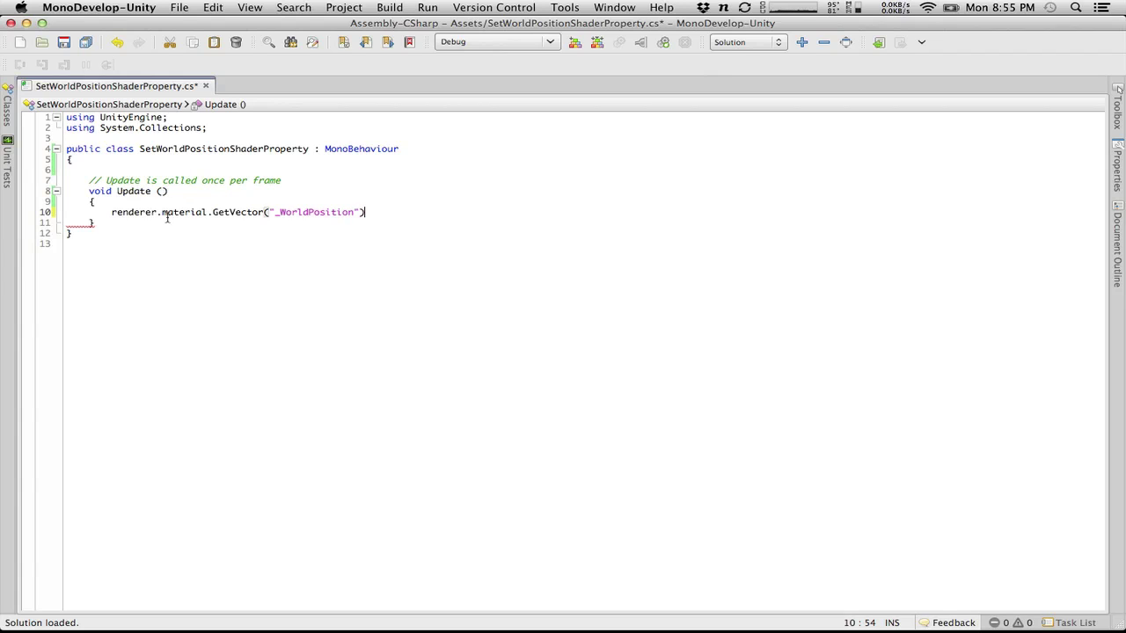
pyautogui.click(225, 212)
pyautogui.click(217, 194)
pyautogui.press('Down')
pyautogui.press('Return')
pyautogui.write('rende')
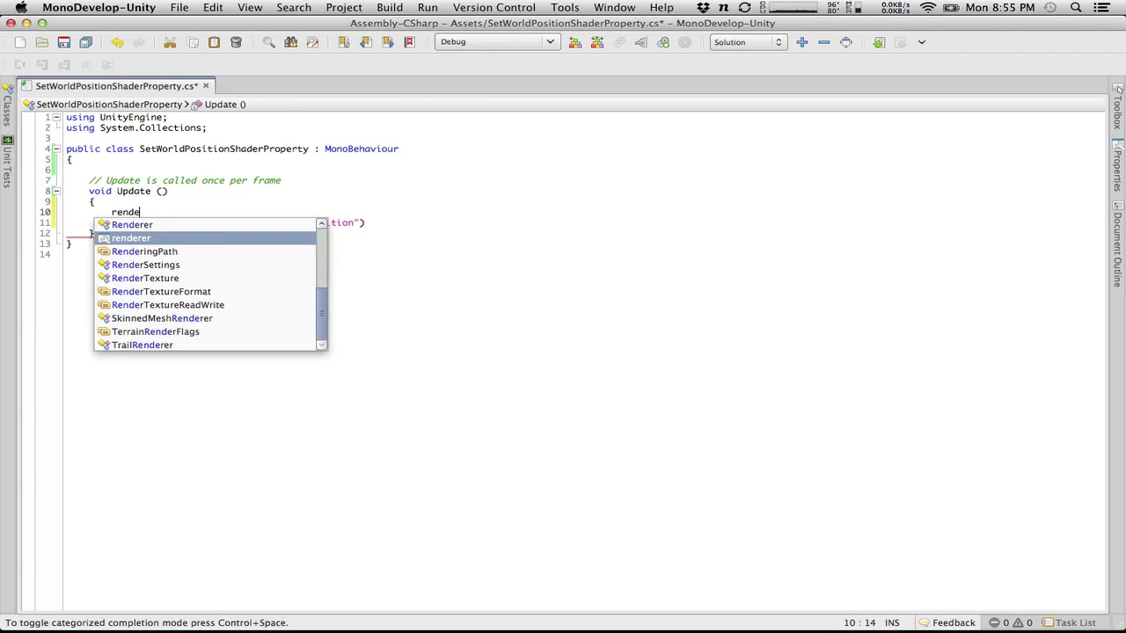
pyautogui.write('rer.mater')
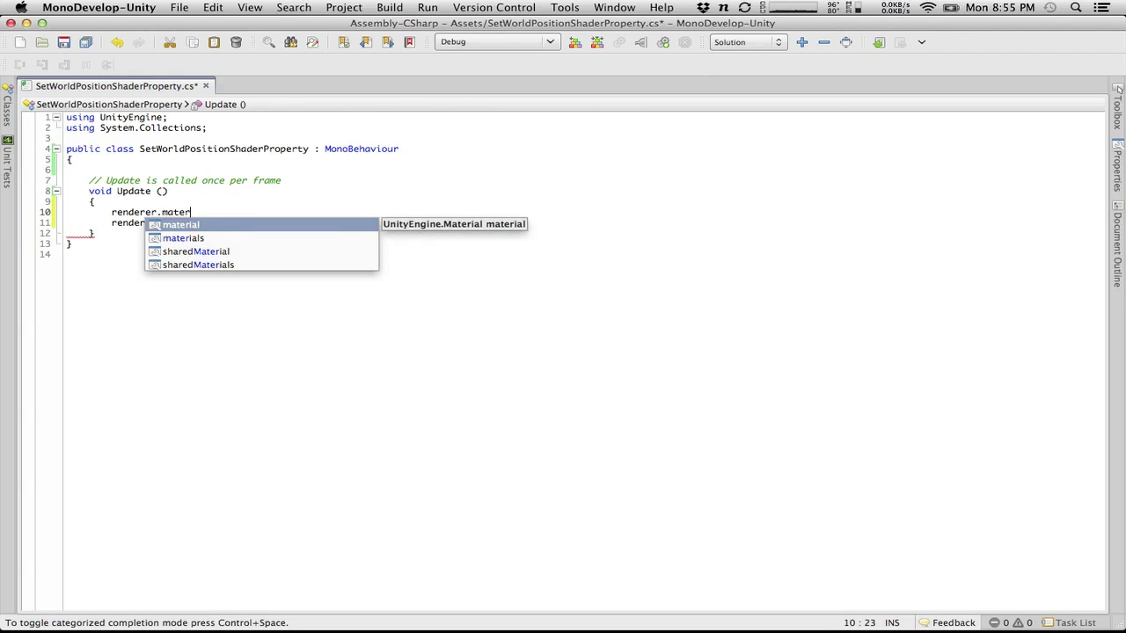
pyautogui.press('Return')
pyautogui.write('.set')
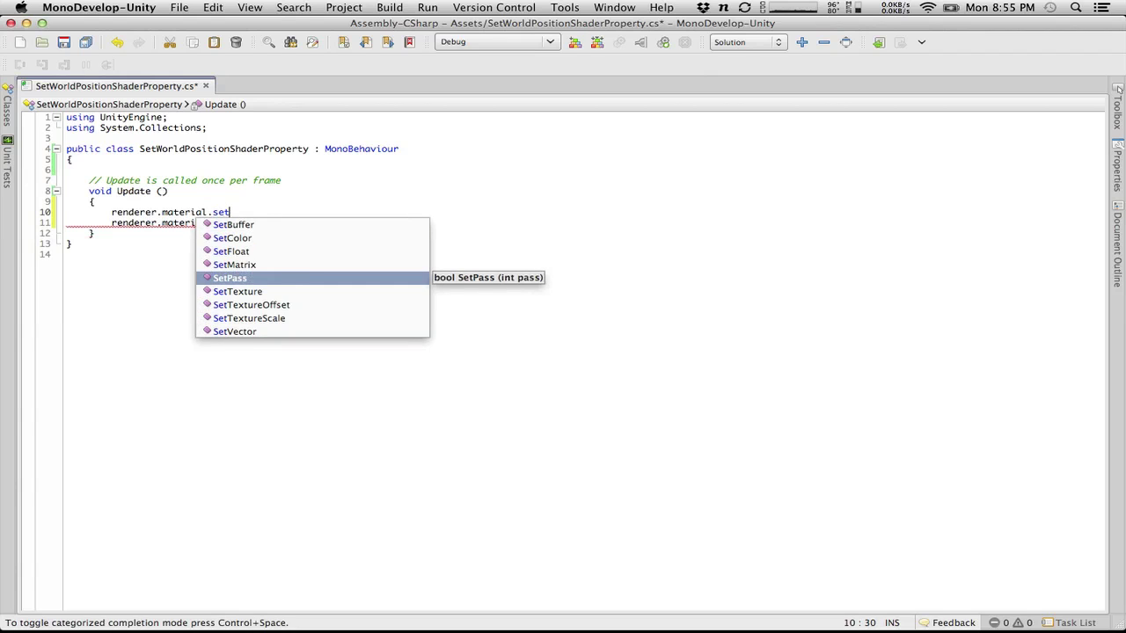
pyautogui.press('Down')
pyautogui.press('Down')
pyautogui.press('Down')
pyautogui.press('Down')
pyautogui.press('Escape')
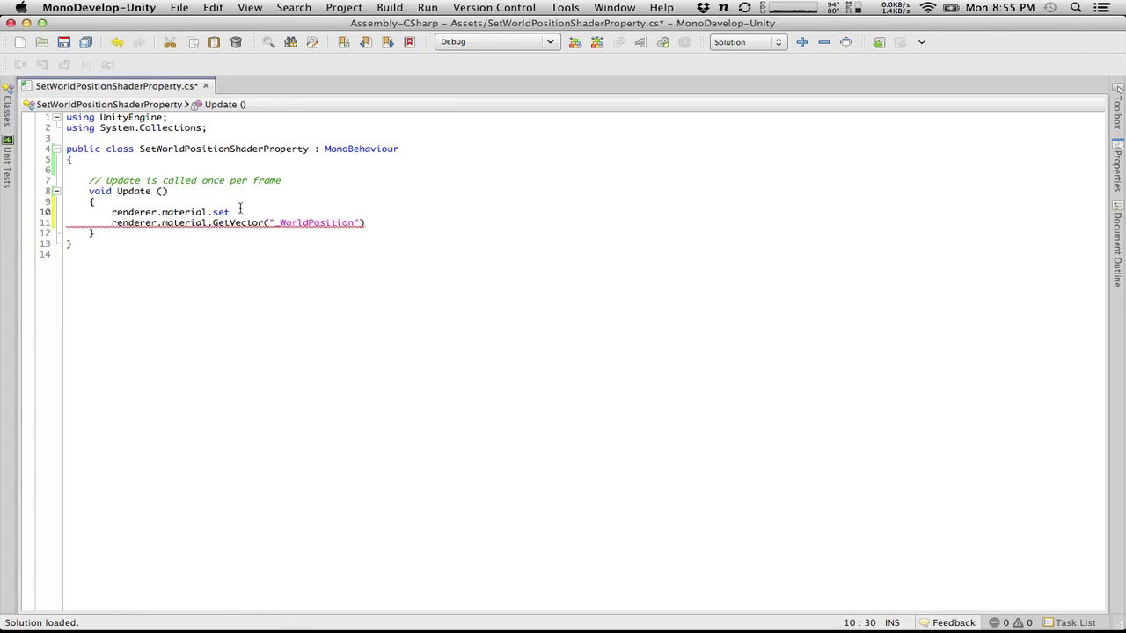
pyautogui.moveTo(239, 212); pyautogui.dragTo(67, 212)
pyautogui.press('BackSpace')
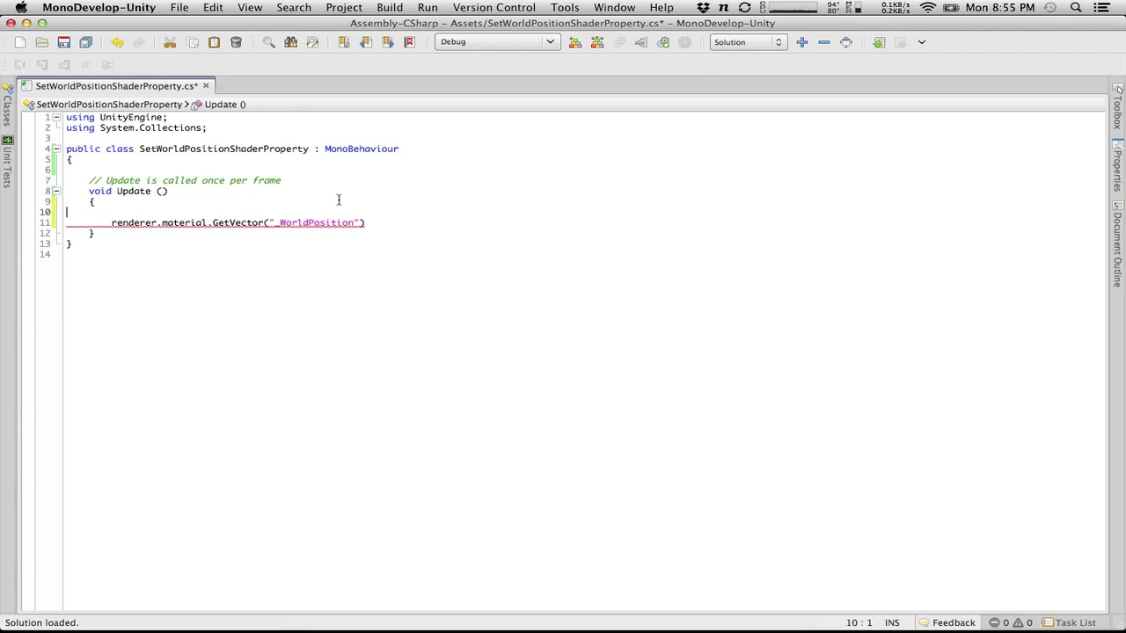
# Replace the GetVector method with SetVector in the renderer.material statement, keeping its "_WorldPosition" argument
pyautogui.moveTo(264, 222); pyautogui.dragTo(218, 223)
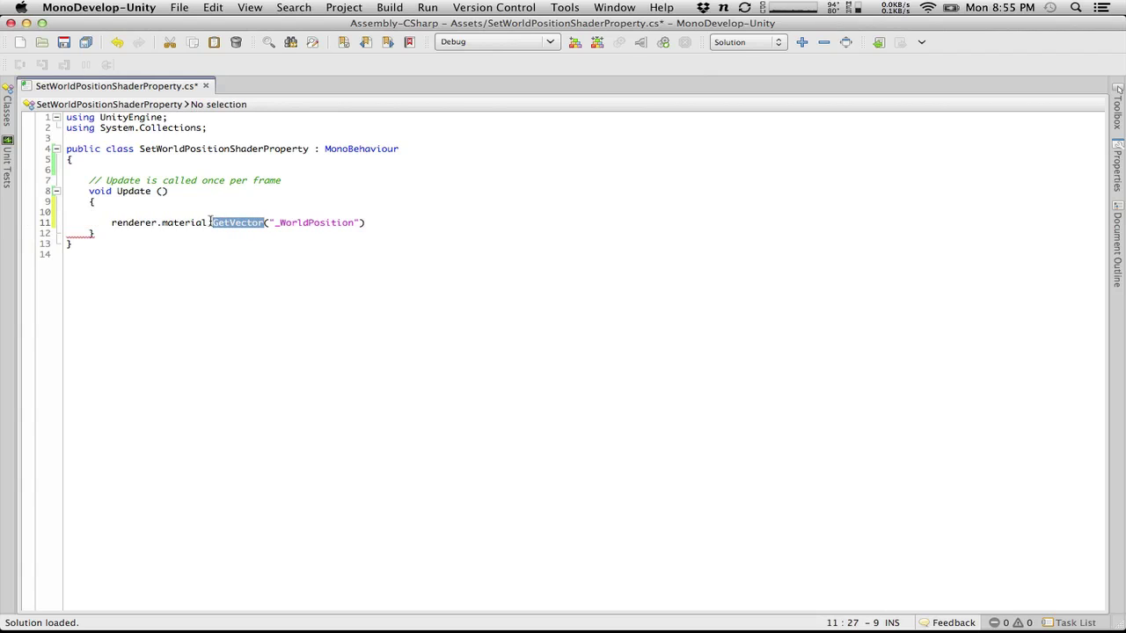
pyautogui.press('BackSpace')
pyautogui.write('Set')
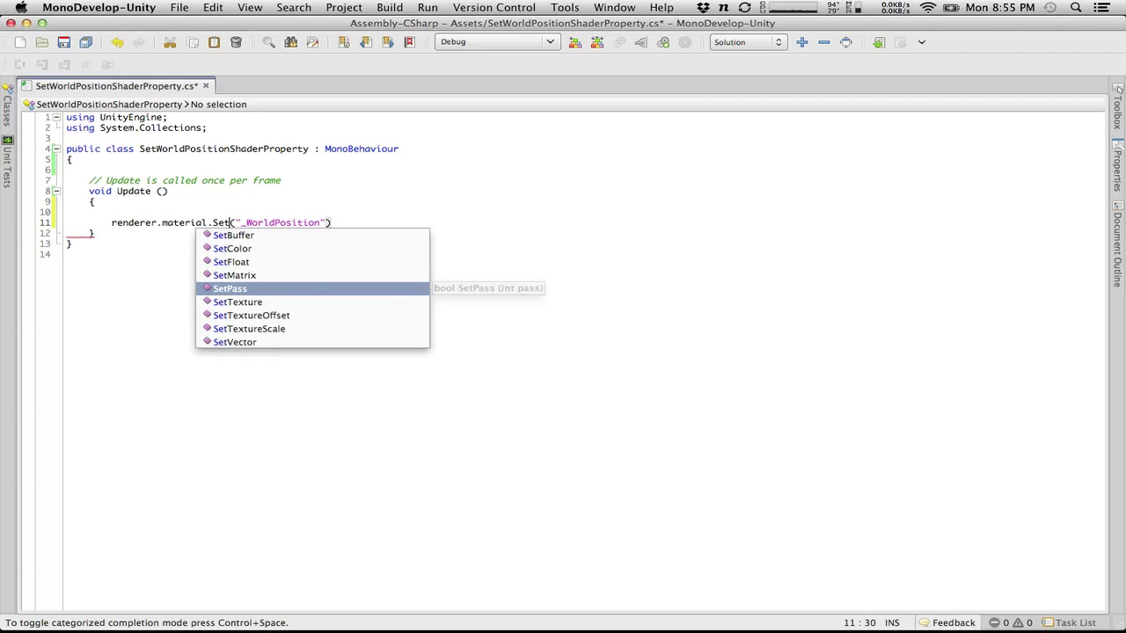
pyautogui.press('Up')
pyautogui.press('Up')
pyautogui.press('Down')
pyautogui.press('Down')
pyautogui.press('Down')
pyautogui.press('Down')
pyautogui.press('Down')
pyautogui.press('Down')
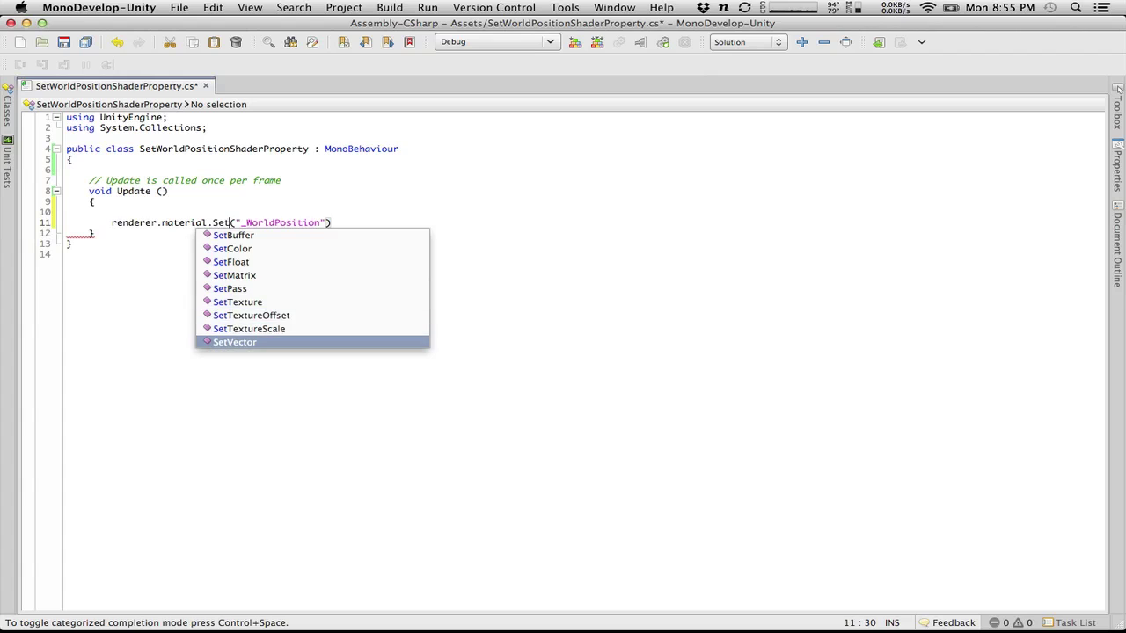
pyautogui.press('Return')
pyautogui.write('(')
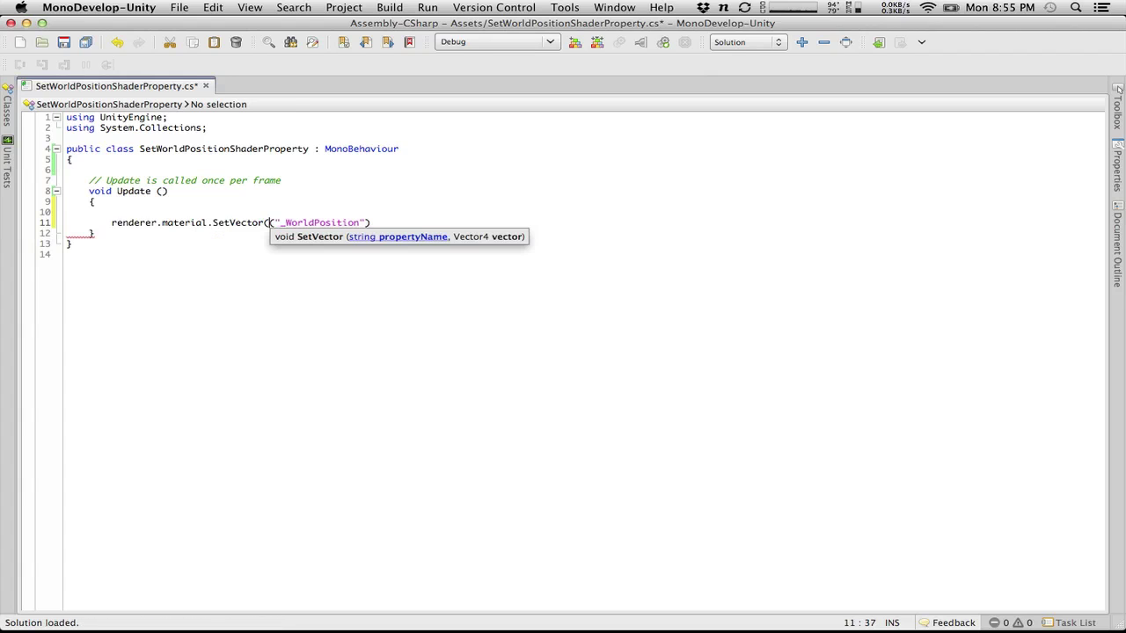
pyautogui.press('BackSpace')
# Add transform.position as the second argument of the SetVector call and save the script
pyautogui.click(361, 222)
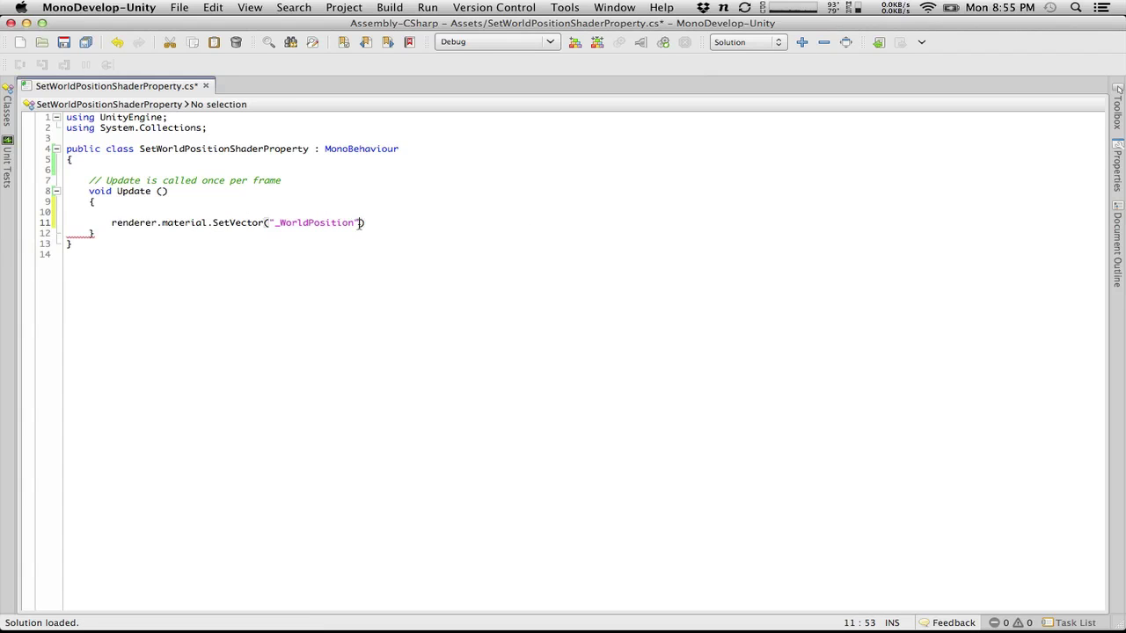
pyautogui.write(',')
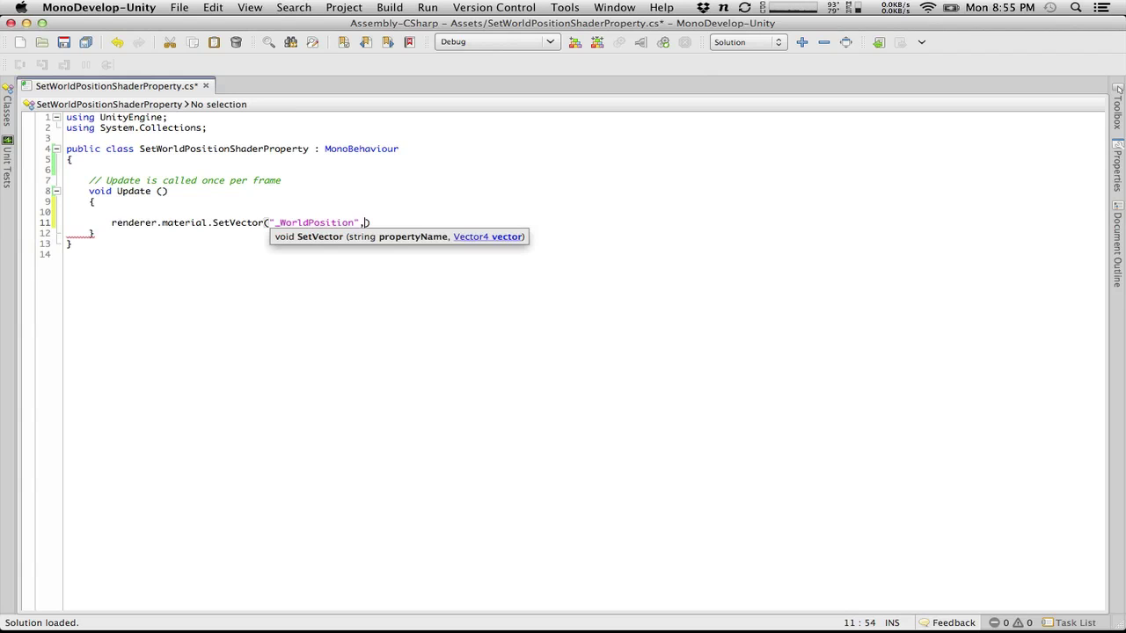
pyautogui.write('transp')
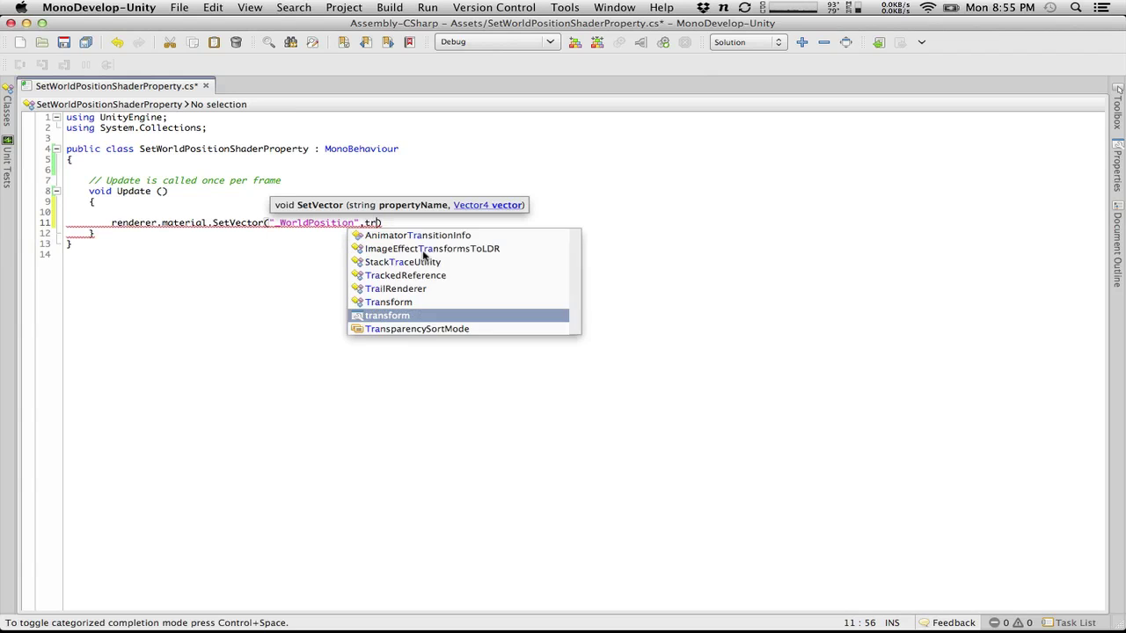
pyautogui.press('BackSpace')
pyautogui.press('Escape')
pyautogui.write('form.po')
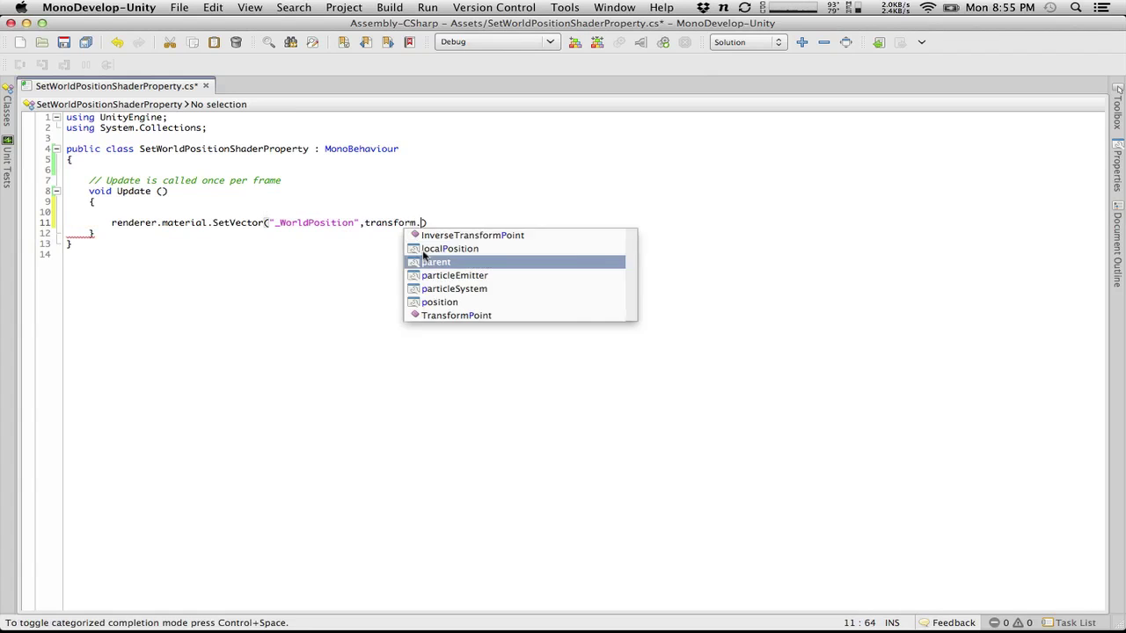
pyautogui.press('Return')
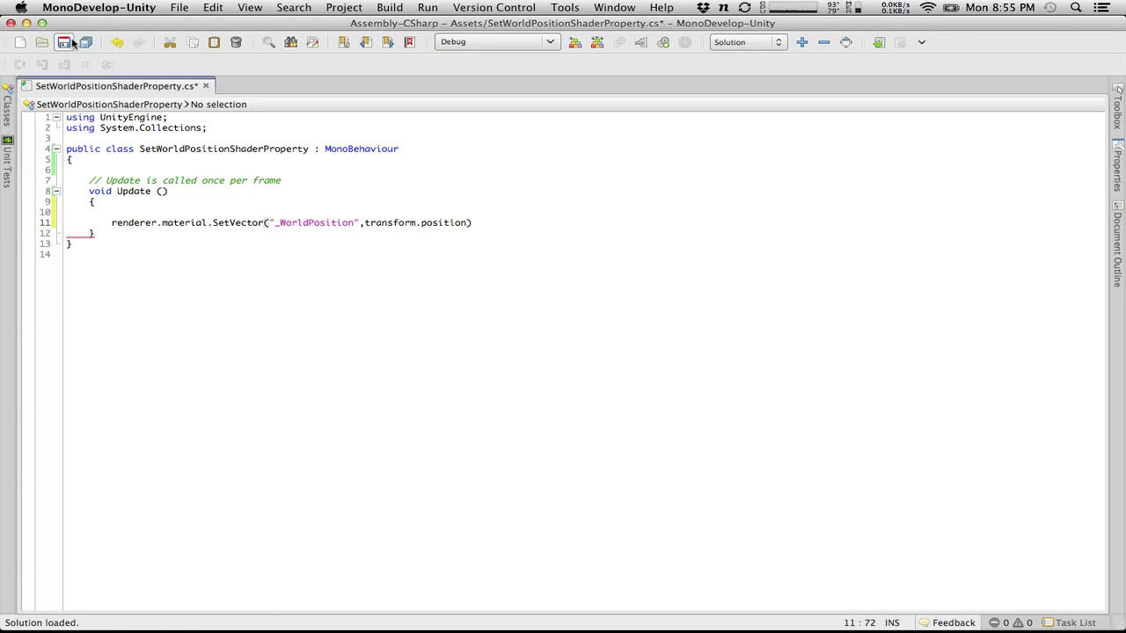
pyautogui.press('super+s')
# Remove the blank line between Update's opening brace and the SetVector statement
pyautogui.click(209, 218)
pyautogui.press('BackSpace')
pyautogui.press('BackSpace')
pyautogui.press('BackSpace')
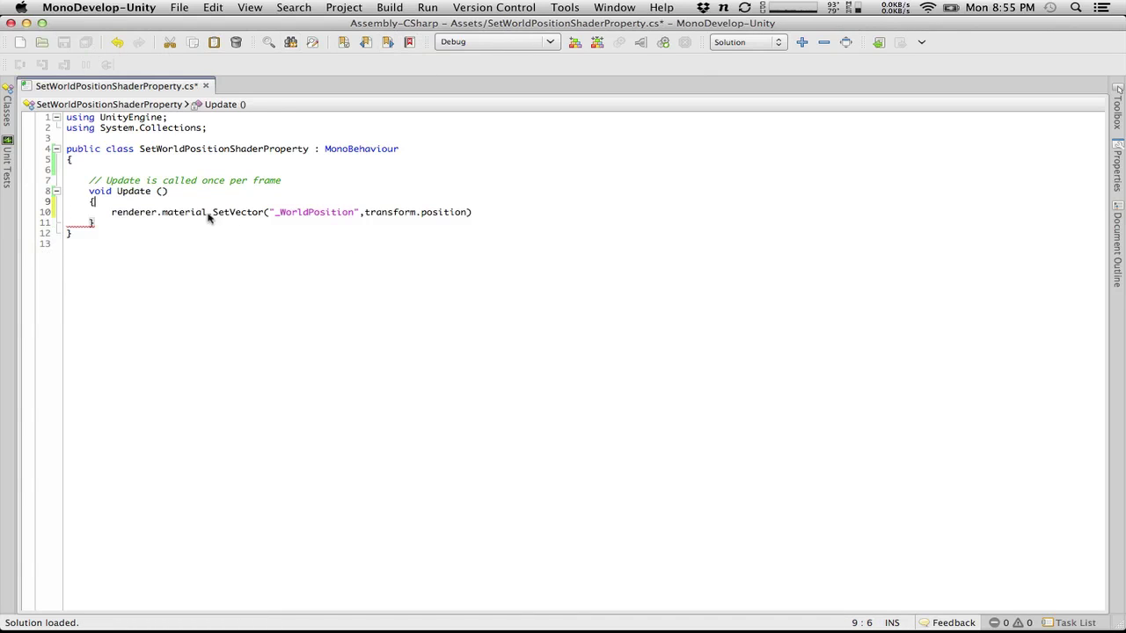
pyautogui.write('{')
# End the SetVector statement with a semicolon and save the script
pyautogui.click(509, 214)
pyautogui.write(';')
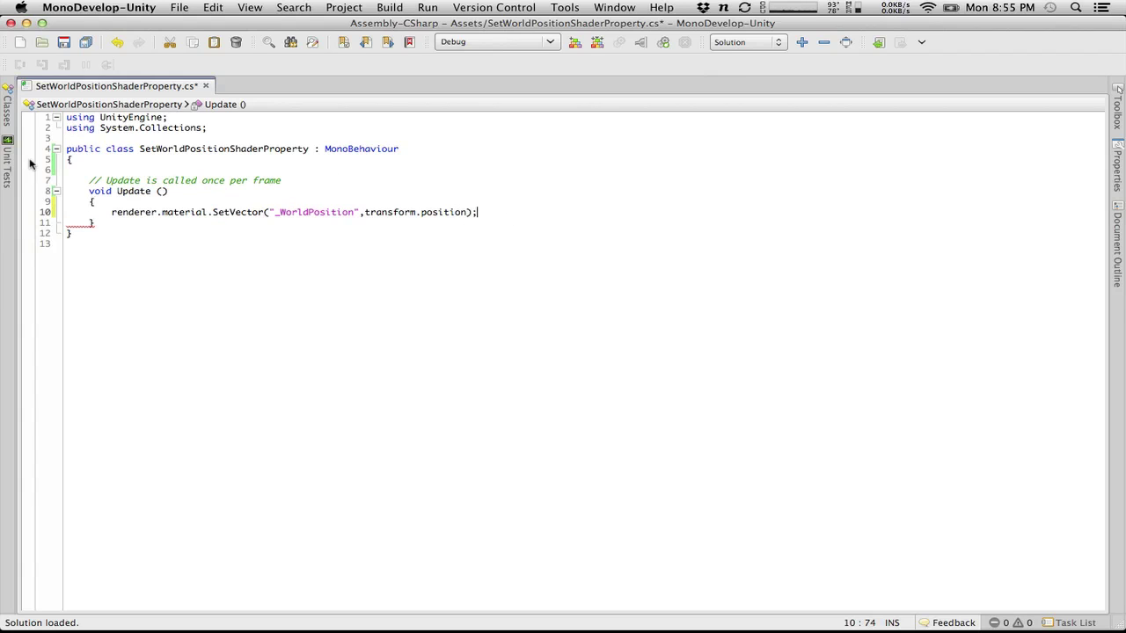
pyautogui.click(63, 42)
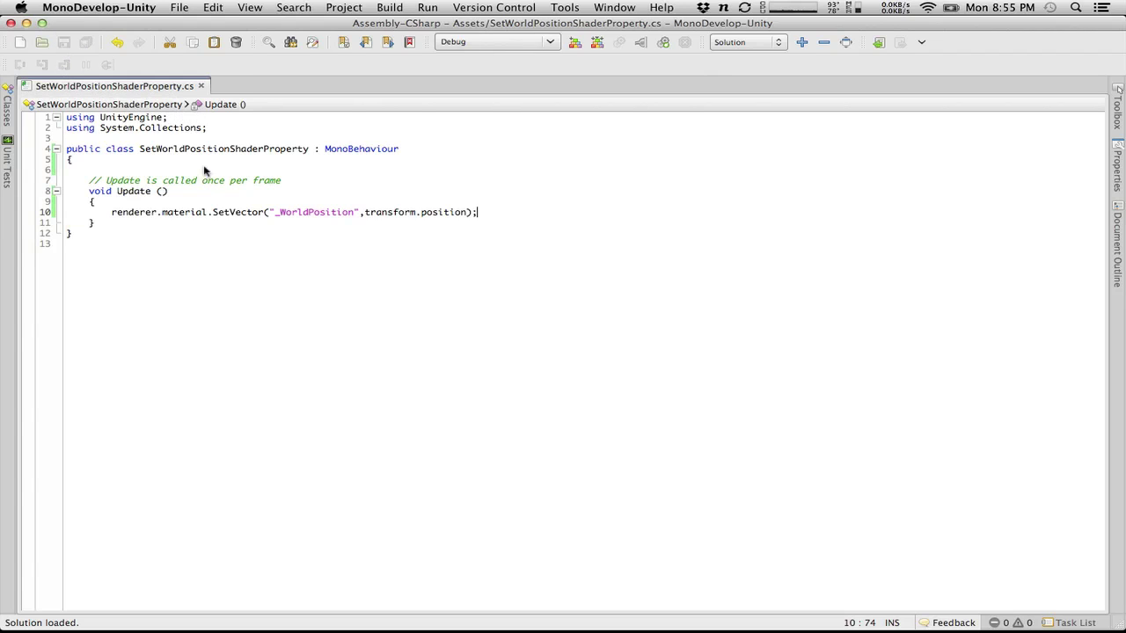
# Check the suggested members of Vector3 on the blank line above the Update comment, and delete that line
pyautogui.click(253, 167)
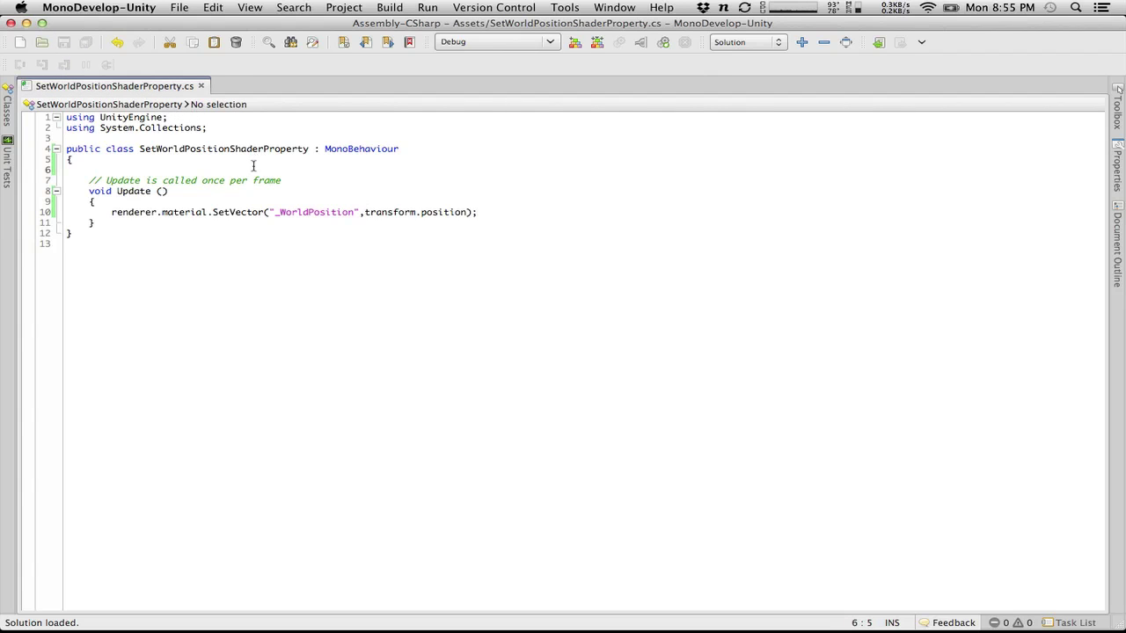
pyautogui.write('Vector3')
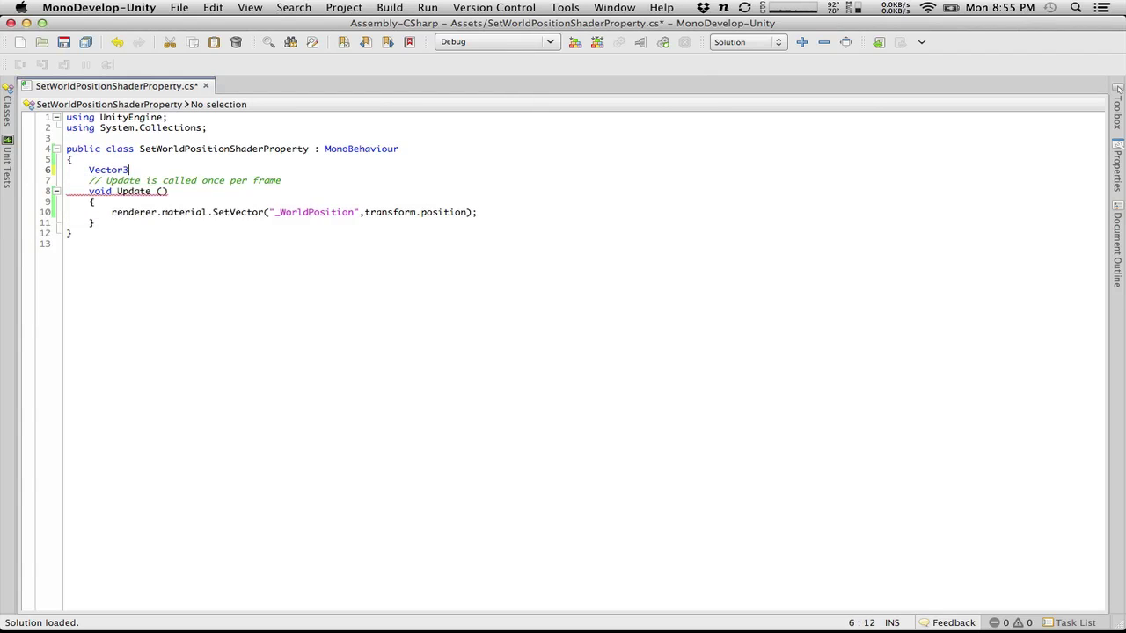
pyautogui.write('.')
pyautogui.scroll(-10, 236, 290)
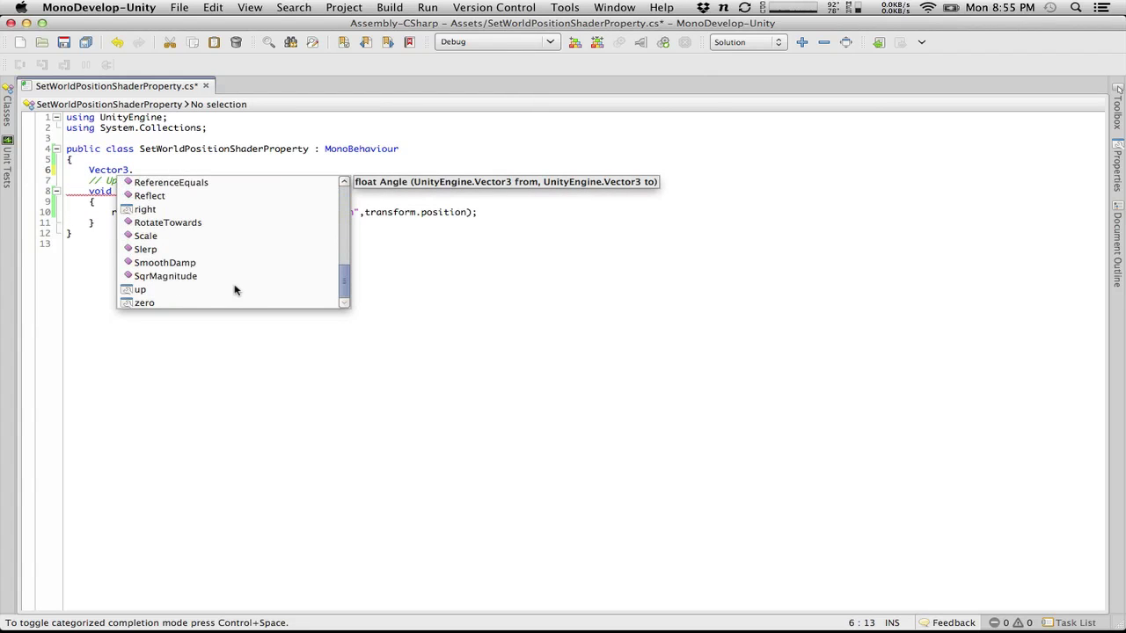
pyautogui.press('BackSpace')
pyautogui.press('BackSpace')
pyautogui.press('BackSpace')
pyautogui.press('BackSpace')
pyautogui.press('BackSpace')
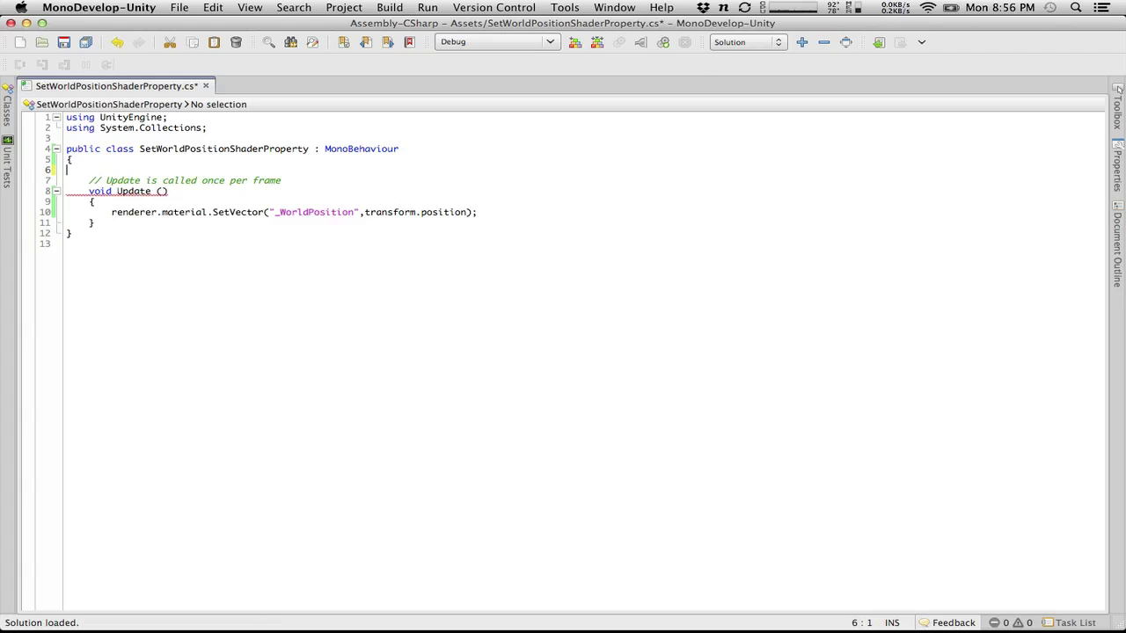
pyautogui.press('BackSpace')
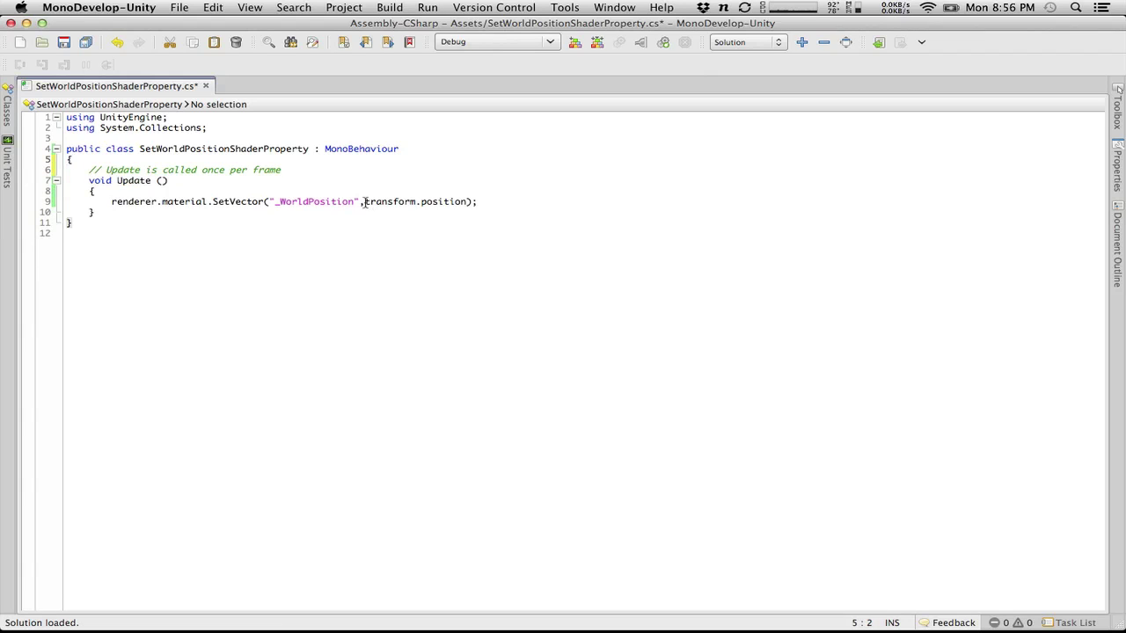
# Cast transform.position to Vector4 in the SetVector call by inserting (Vector4) before it
pyautogui.click(365, 201)
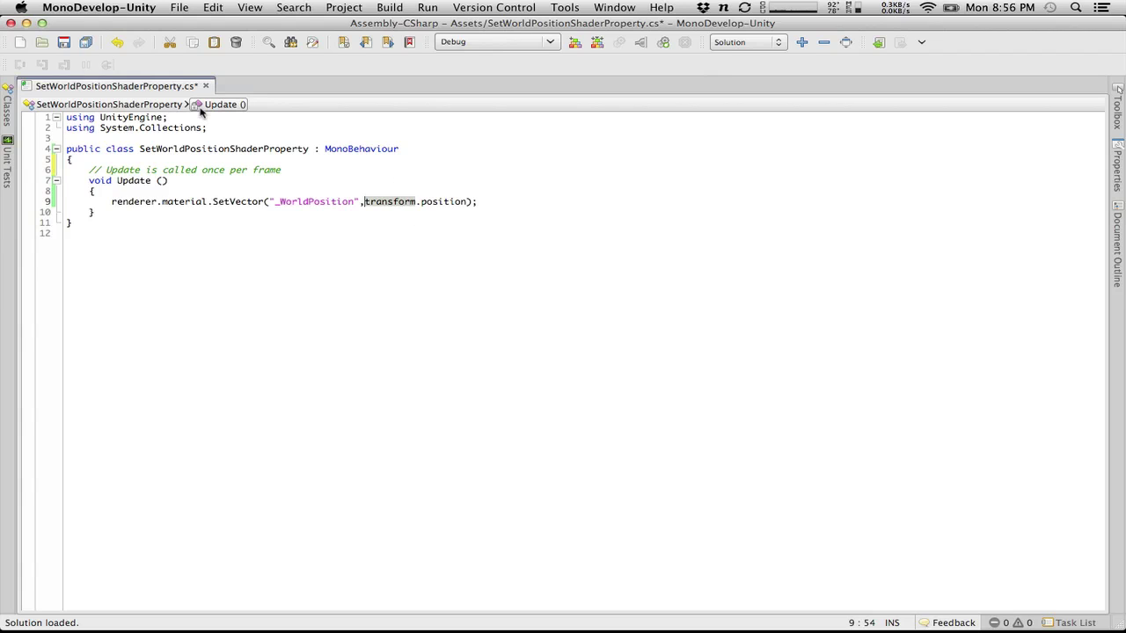
pyautogui.write('(Vec')
pyautogui.press('BackSpace')
pyautogui.press('BackSpace')
pyautogui.press('BackSpace')
pyautogui.write('Vector4')
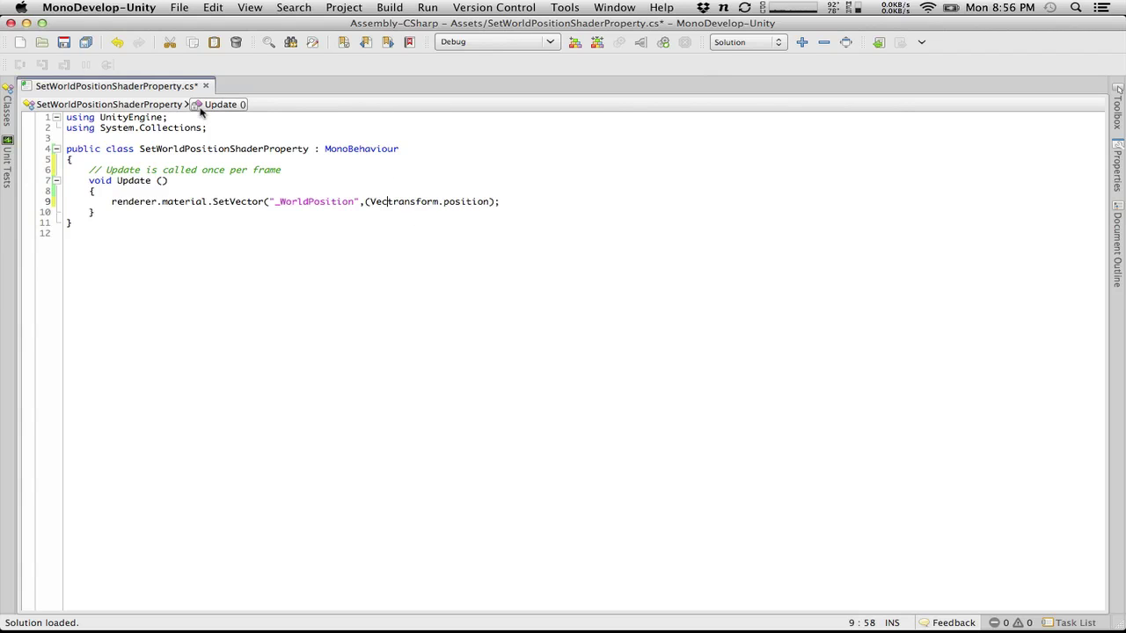
pyautogui.press('BackSpace')
pyautogui.write(')t')
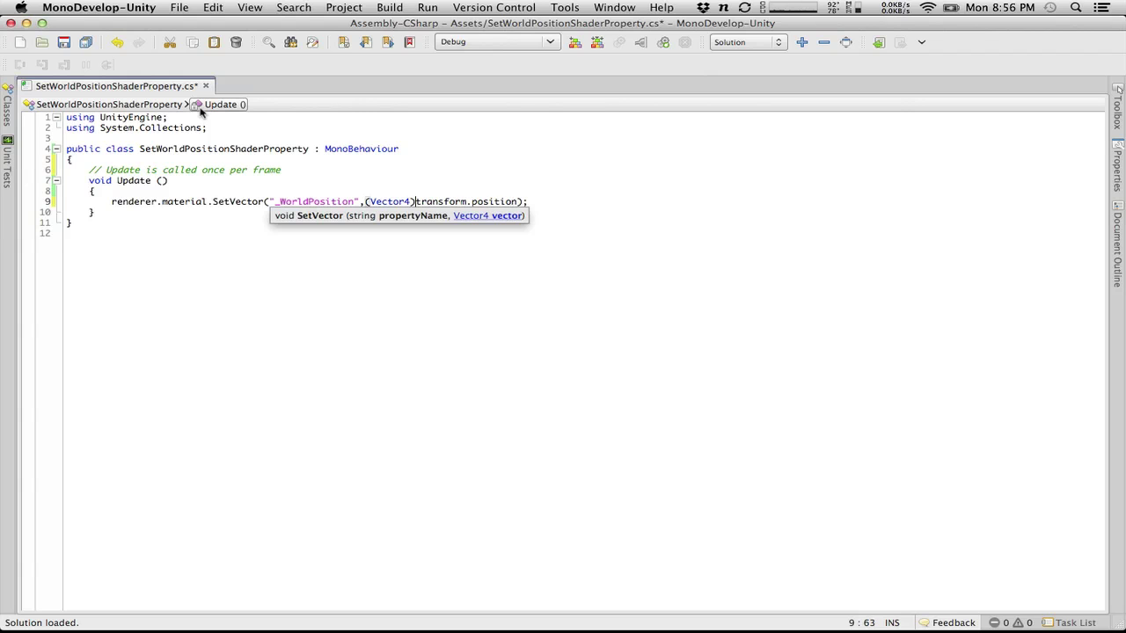
# Save the script and run the scene in Unity's Play mode
pyautogui.click(248, 323)
pyautogui.press('super+s')
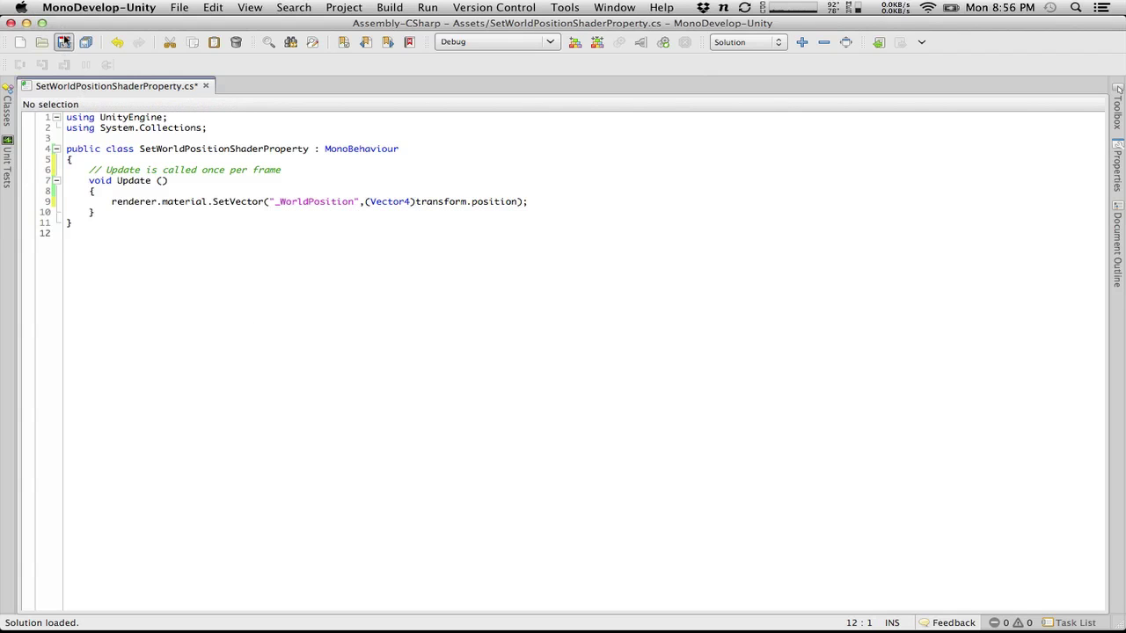
pyautogui.press('super+Tab')
pyautogui.click(534, 43)
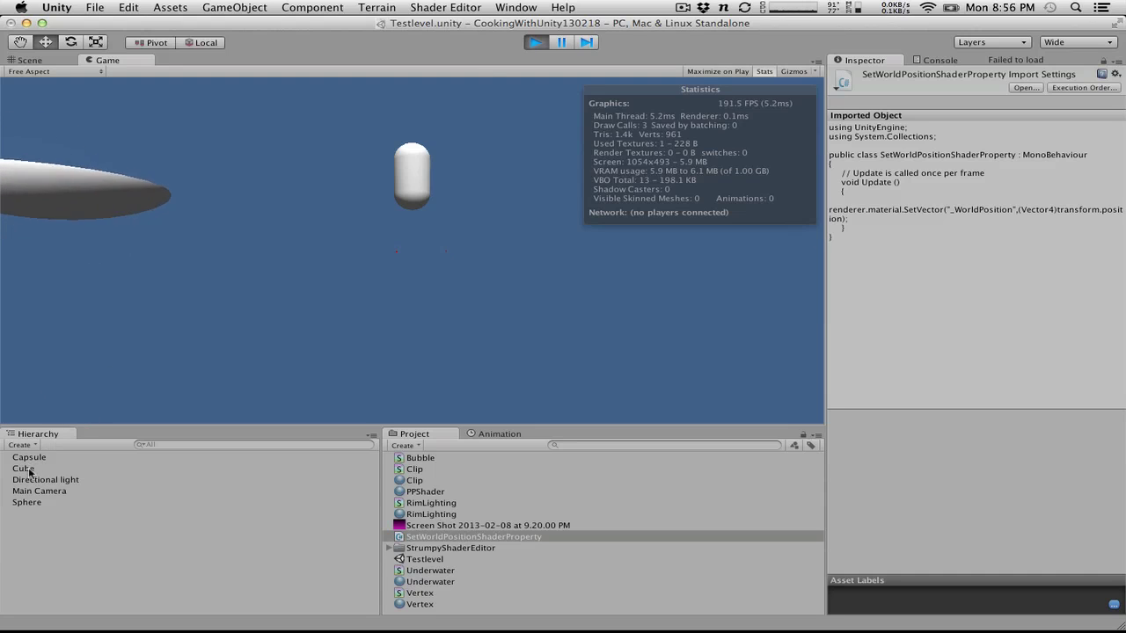
# Restart Play mode, test the Sphere's shader with its Y position set to -1.66, and stop the run
pyautogui.click(540, 42)
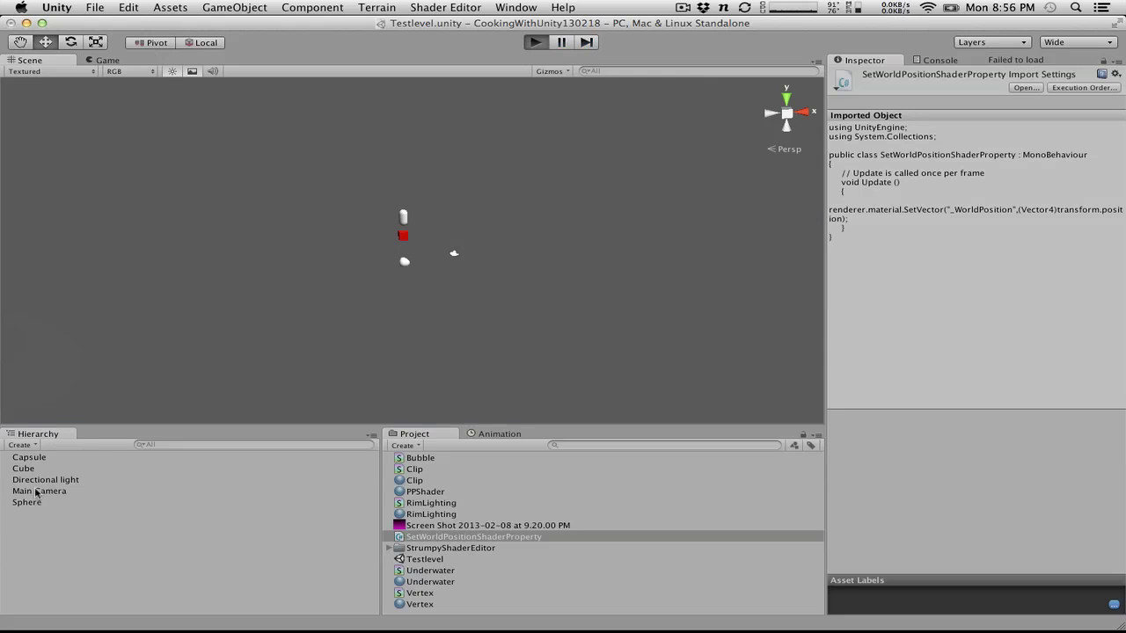
pyautogui.press('super+p')
pyautogui.click(26, 502)
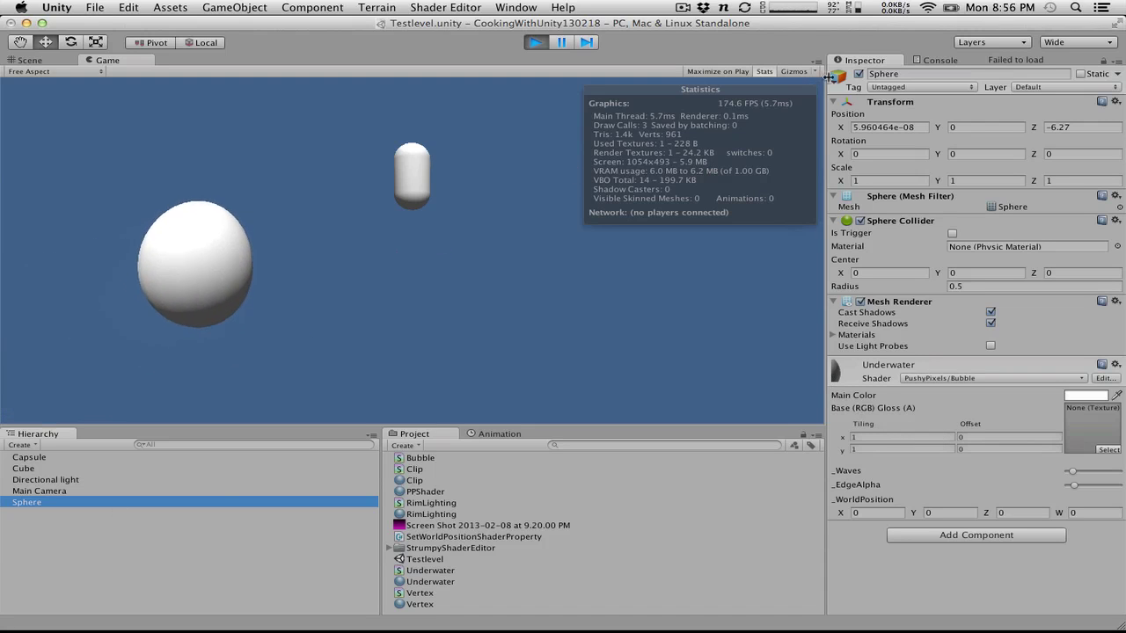
pyautogui.click(959, 127)
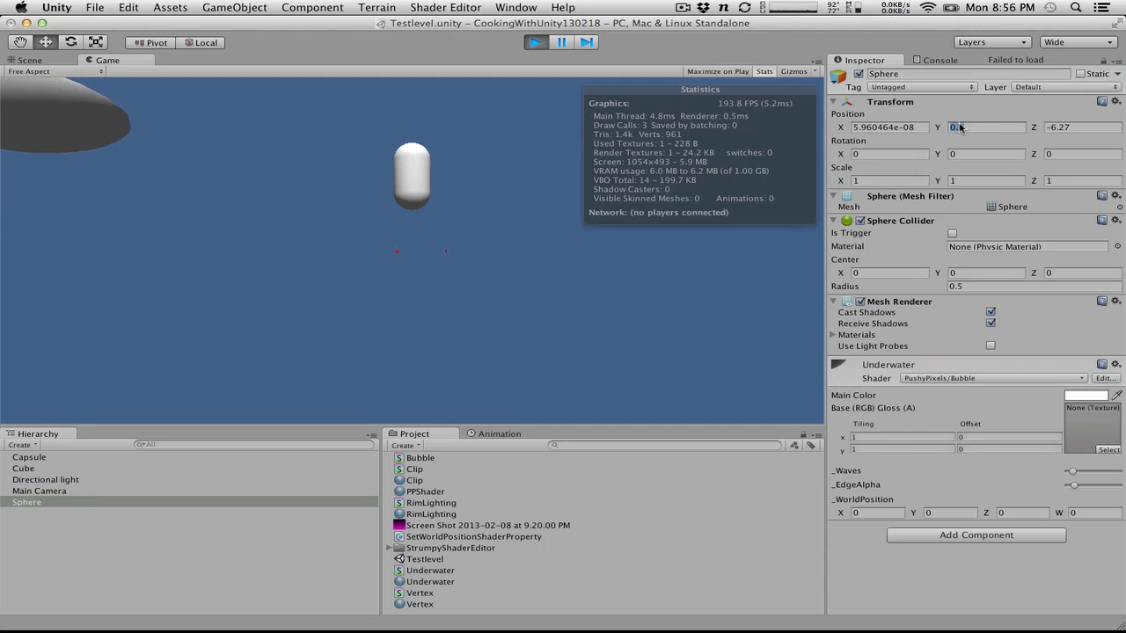
pyautogui.write('-1.66')
pyautogui.press('Return')
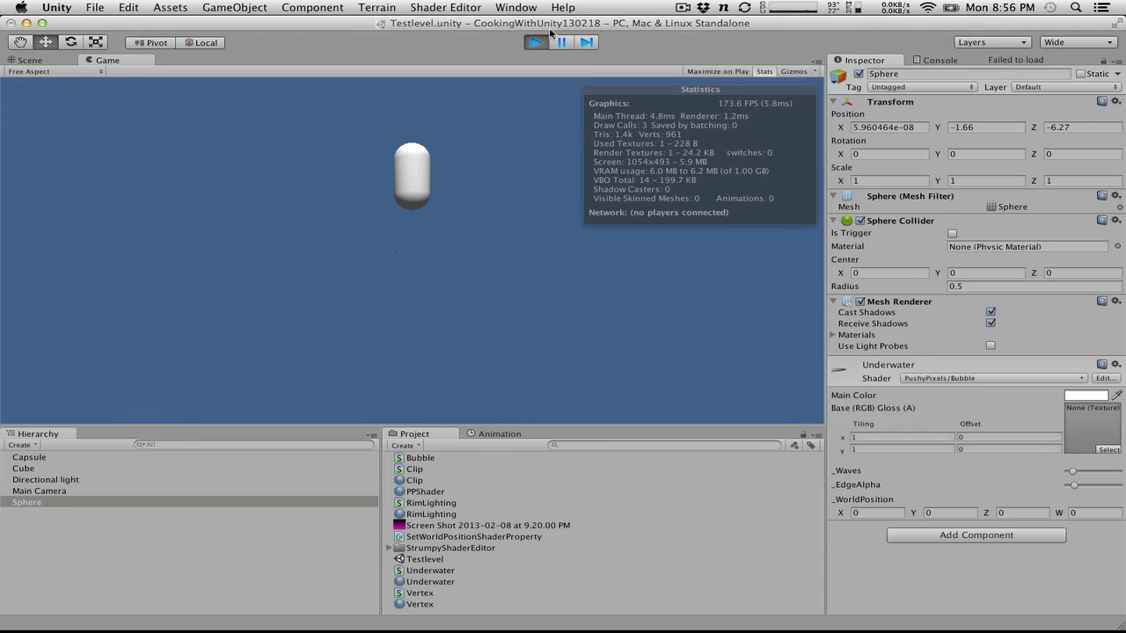
pyautogui.click(536, 42)
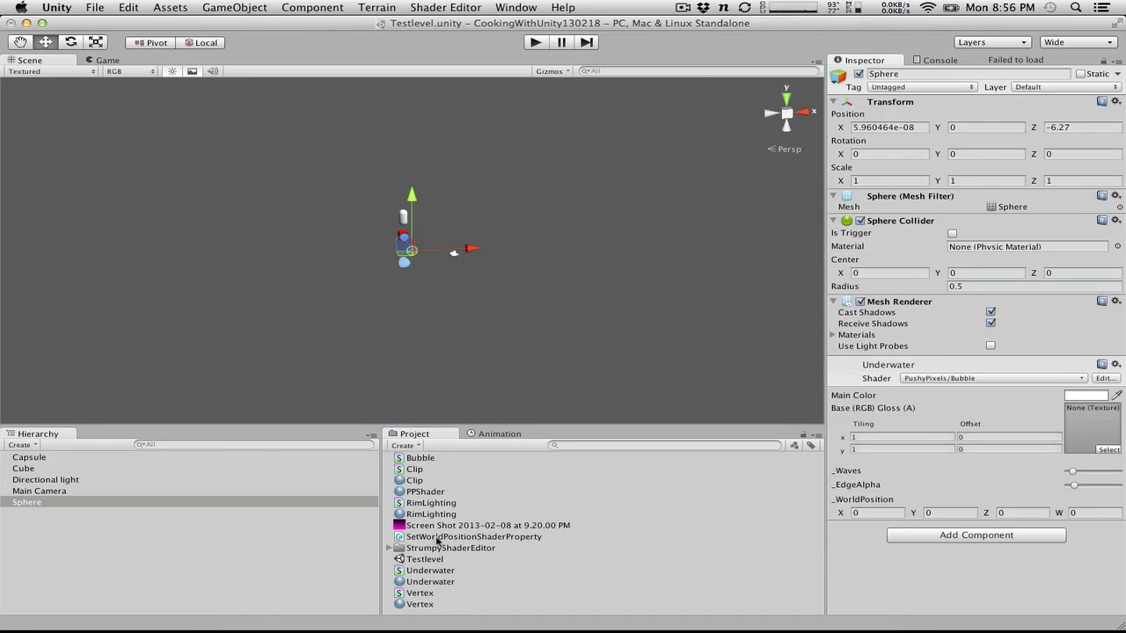
# Attach the SetWorldPositionShaderProperty script to the Sphere and test it in Play mode with the Sphere moved to Y -1.03
pyautogui.moveTo(437, 541); pyautogui.dragTo(107, 504)
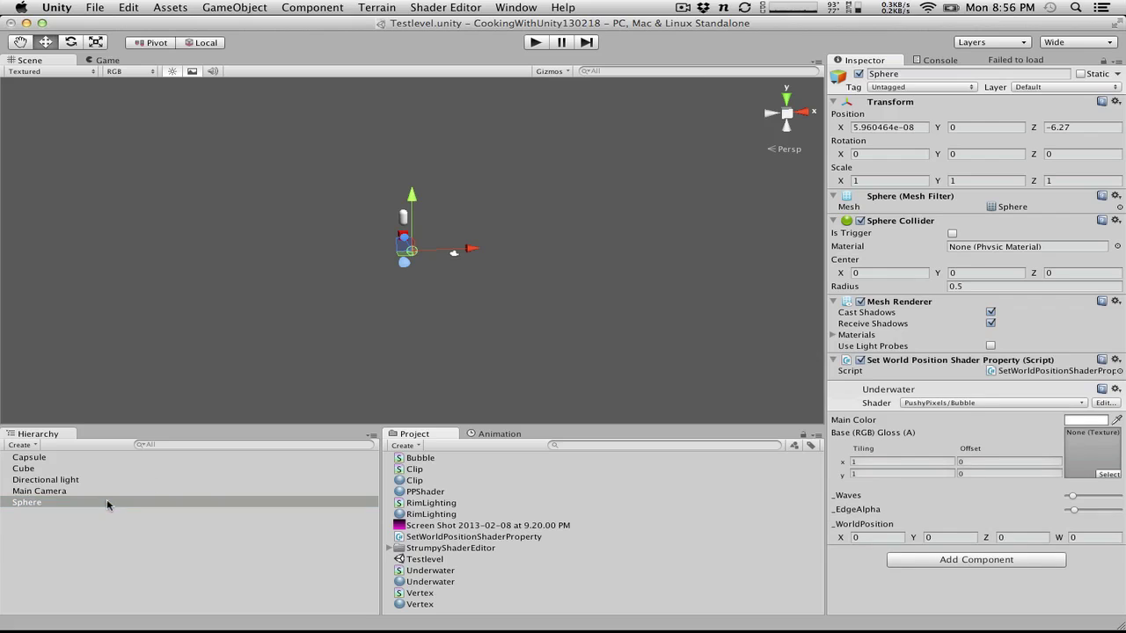
pyautogui.click(535, 43)
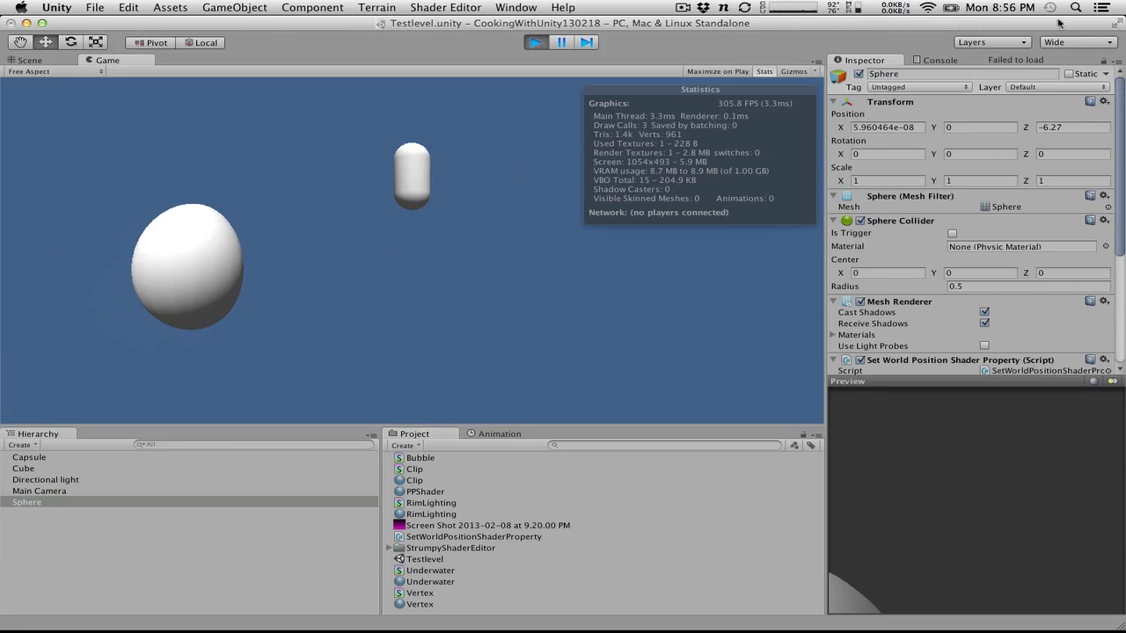
pyautogui.click(957, 126)
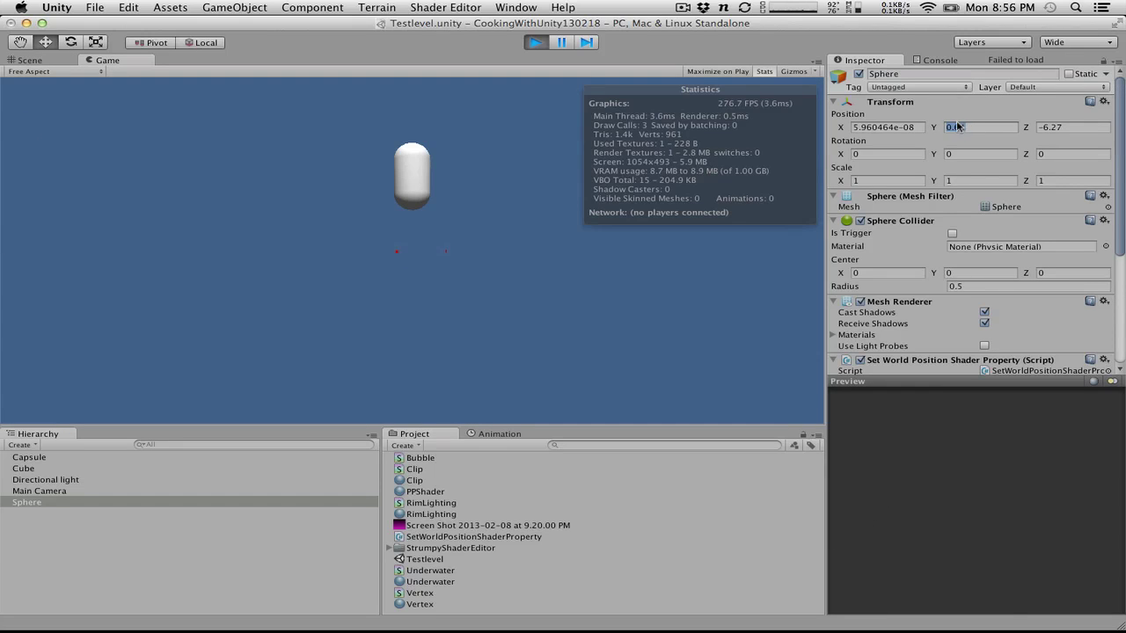
pyautogui.moveTo(957, 122); pyautogui.dragTo(924, 89)
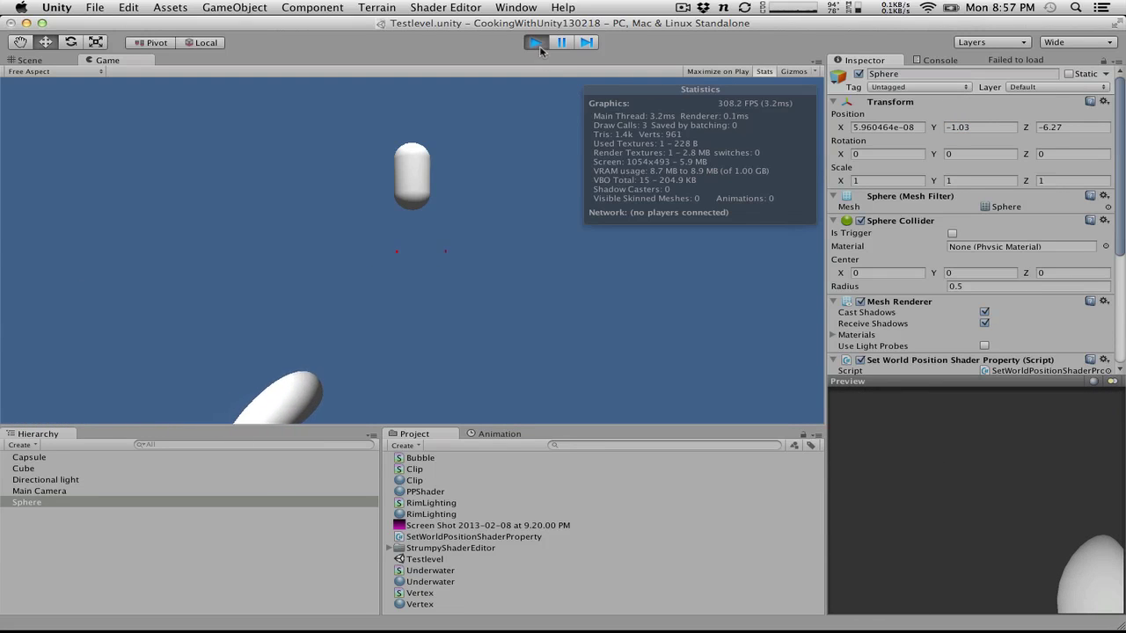
pyautogui.click(538, 45)
# Open the shader's Vertex Graph and reposition the Floor node and the Multiply node that uses the constant 2
pyautogui.click(814, 618)
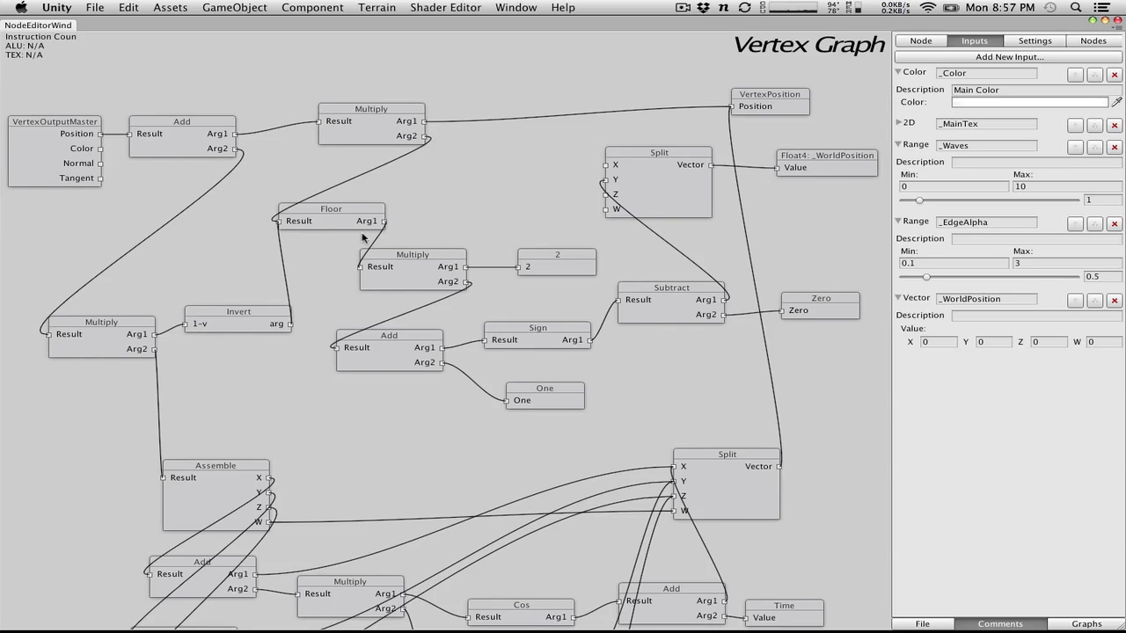
pyautogui.moveTo(352, 216); pyautogui.dragTo(299, 252)
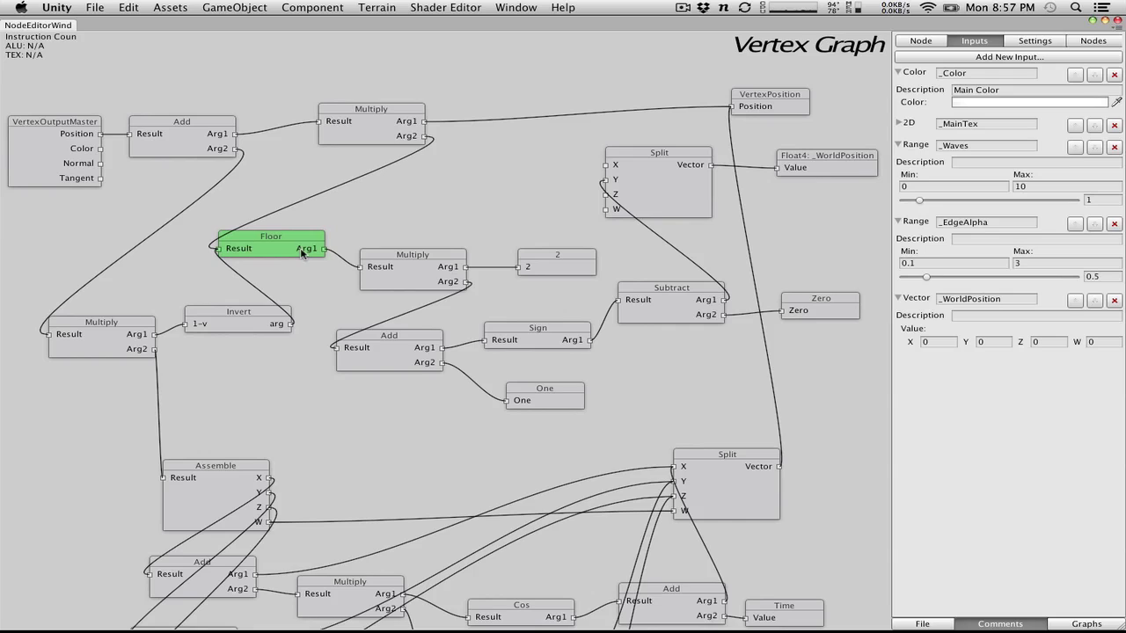
pyautogui.moveTo(301, 251)
pyautogui.mouseDown()
pyautogui.moveTo(321, 231)
pyautogui.moveTo(373, 214)
pyautogui.moveTo(310, 226)
pyautogui.moveTo(301, 251)
pyautogui.mouseUp()
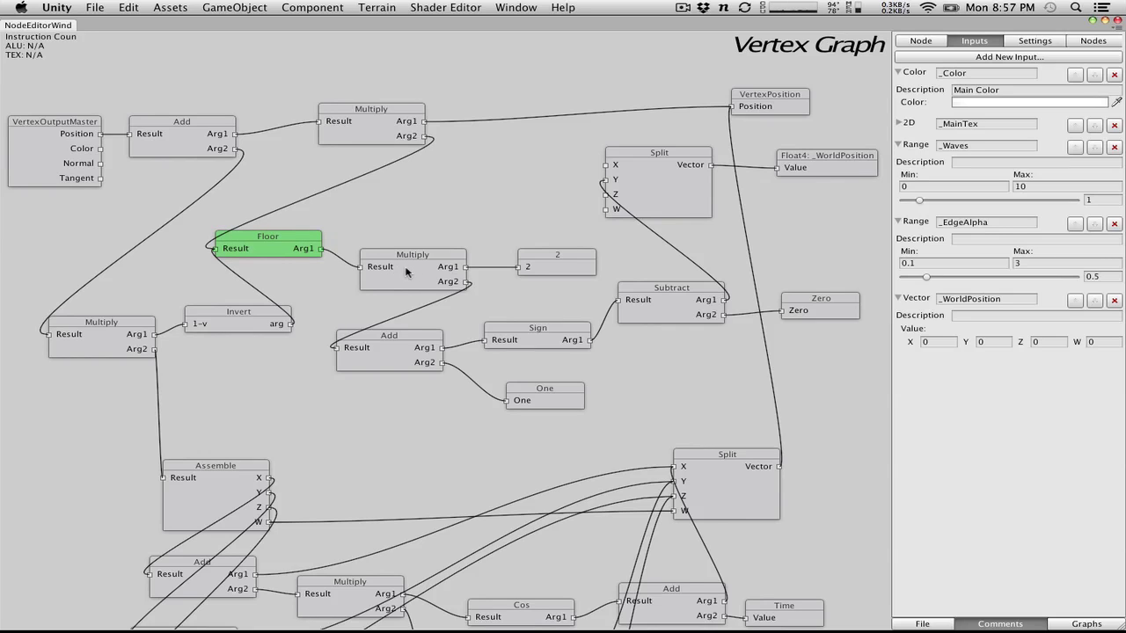
pyautogui.moveTo(392, 275)
pyautogui.mouseDown()
pyautogui.moveTo(405, 272)
pyautogui.moveTo(395, 275)
pyautogui.mouseUp()
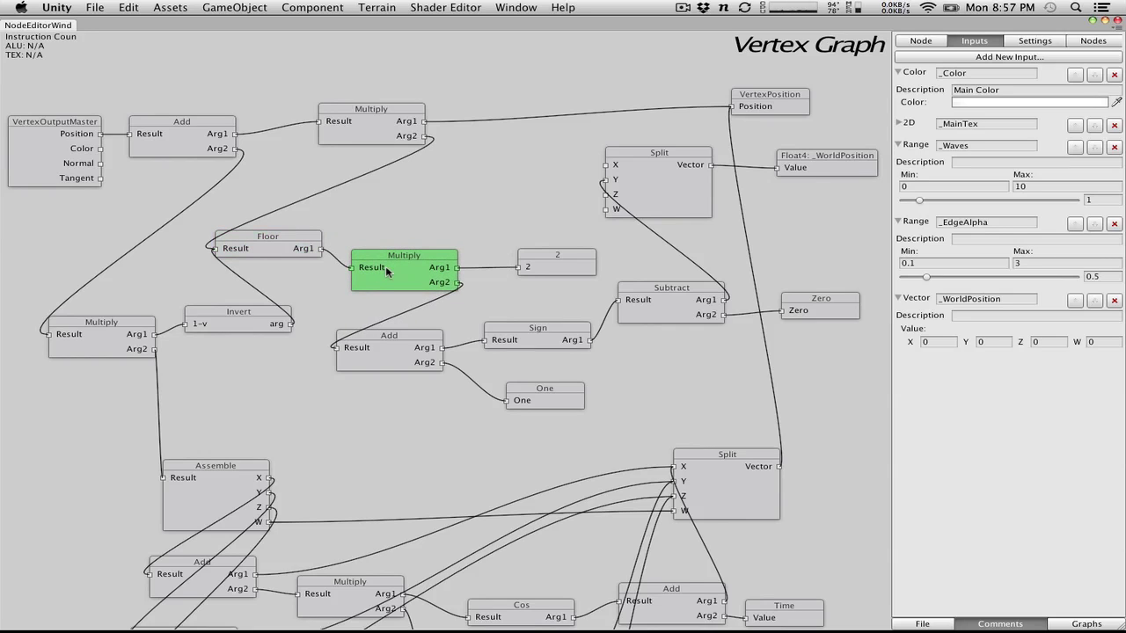
pyautogui.moveTo(251, 252)
pyautogui.mouseDown()
pyautogui.moveTo(318, 244)
pyautogui.moveTo(293, 265)
pyautogui.moveTo(240, 258)
pyautogui.mouseUp()
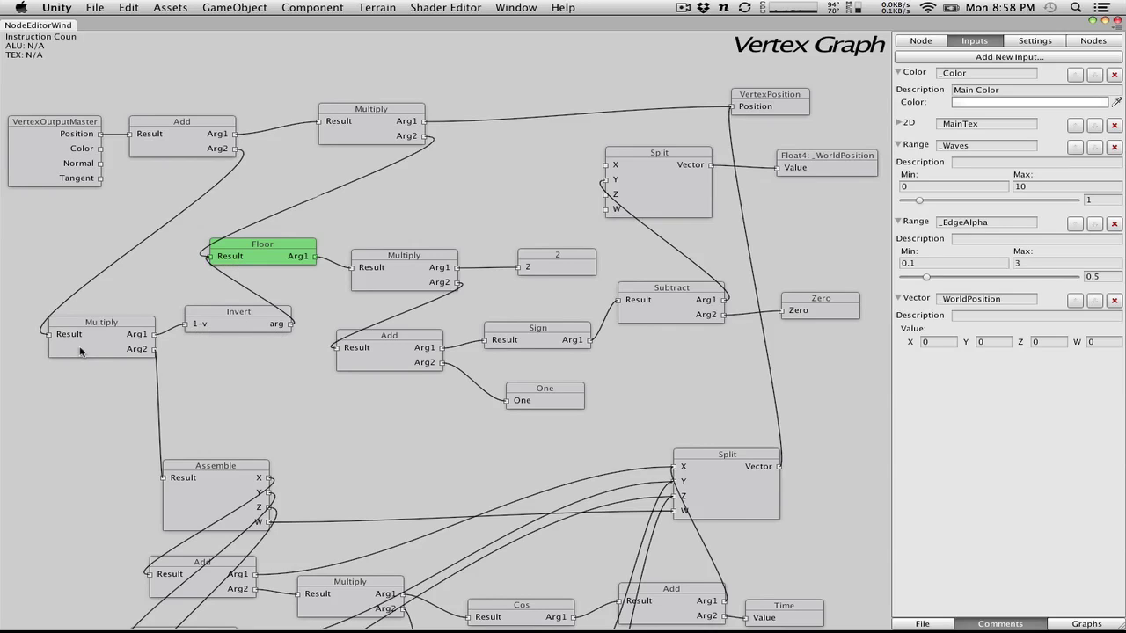
pyautogui.click(239, 313)
pyautogui.moveTo(273, 249)
pyautogui.mouseDown()
pyautogui.moveTo(333, 218)
pyautogui.moveTo(293, 243)
pyautogui.mouseUp()
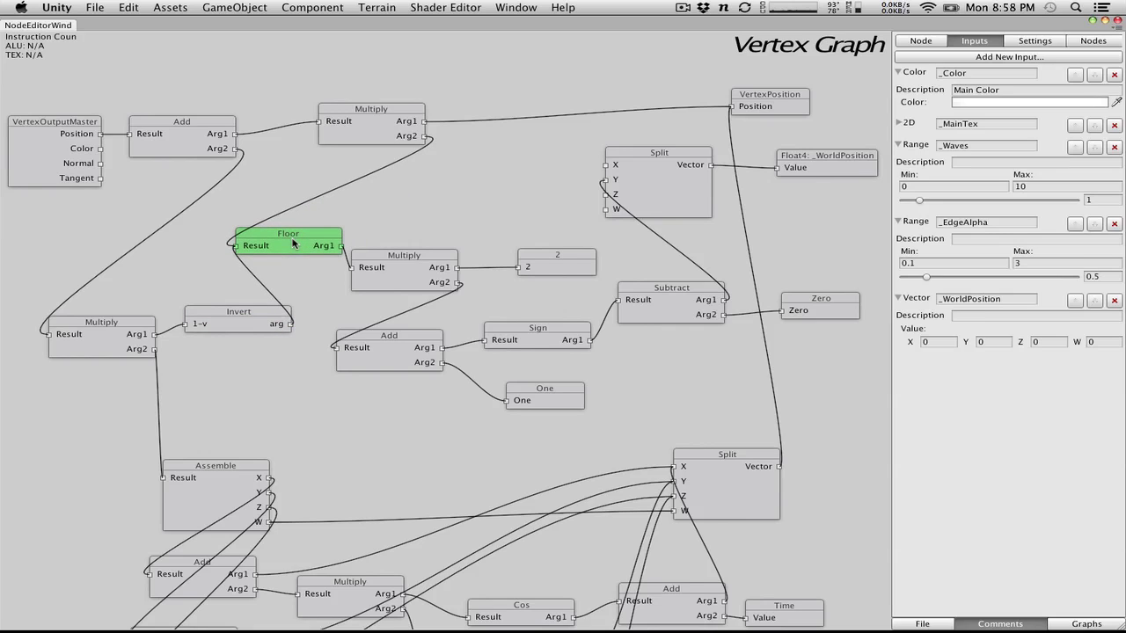
pyautogui.moveTo(294, 244)
pyautogui.mouseDown()
pyautogui.moveTo(296, 216)
pyautogui.moveTo(326, 212)
pyautogui.moveTo(289, 226)
pyautogui.mouseUp()
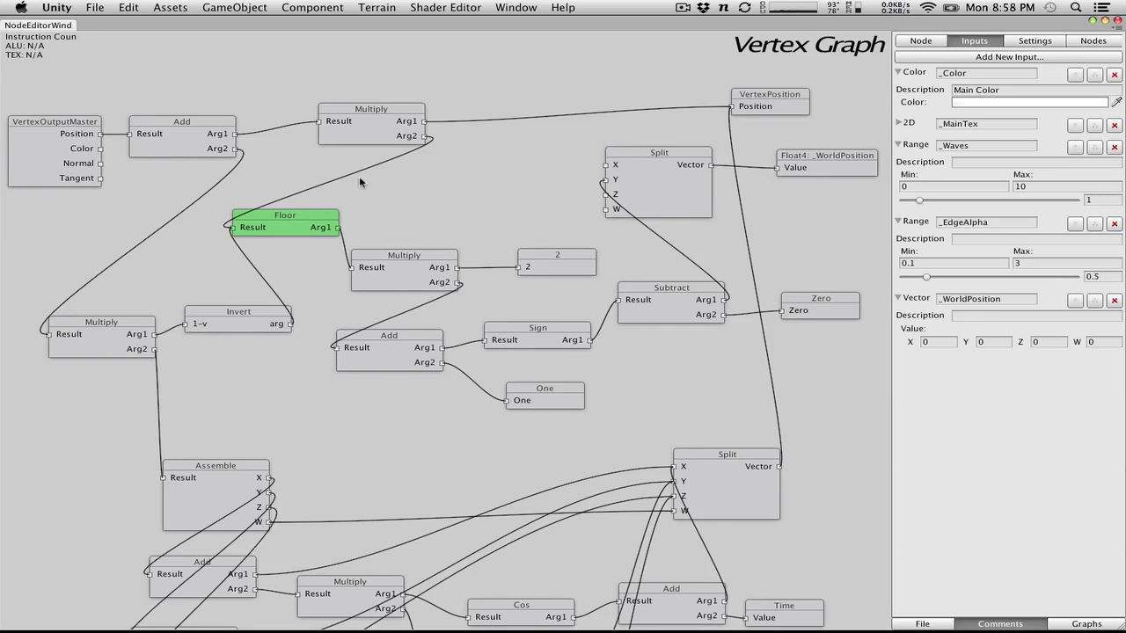
# Spread out the vertex graph by raising the Add, upper Multiply and Floor nodes and lowering the Invert node
pyautogui.moveTo(214, 129); pyautogui.dragTo(213, 84)
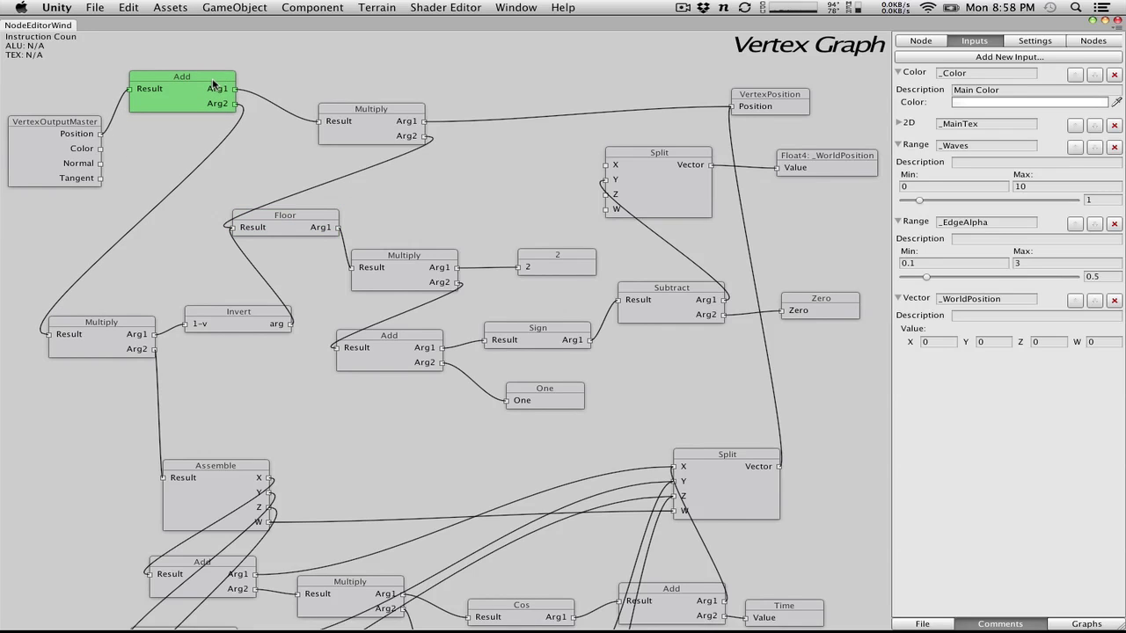
pyautogui.moveTo(368, 120); pyautogui.dragTo(365, 111)
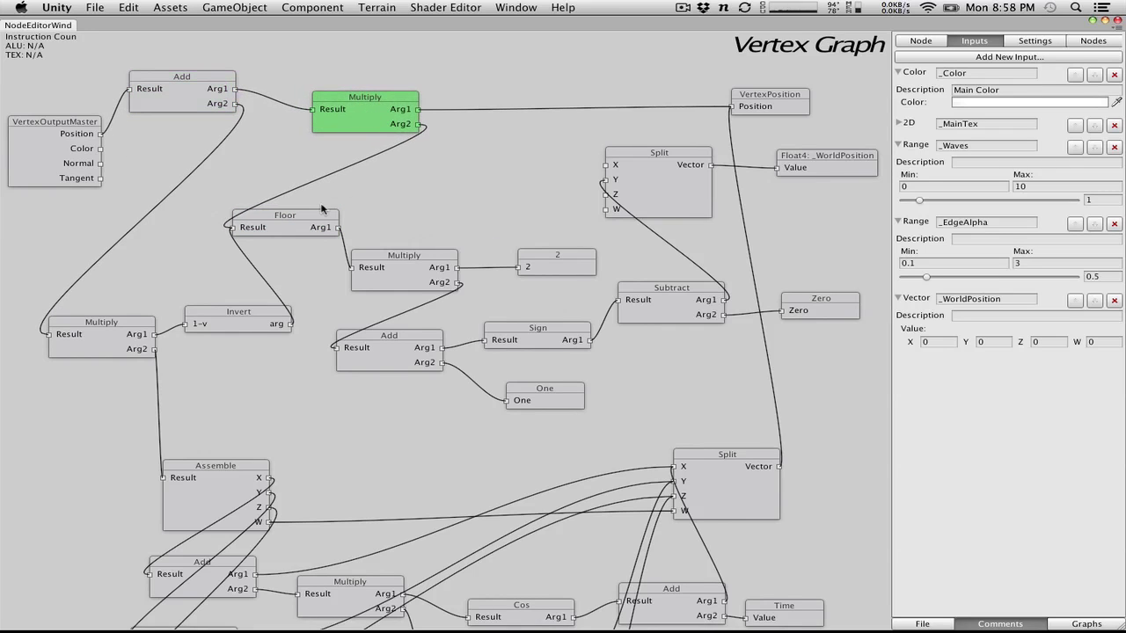
pyautogui.moveTo(322, 208); pyautogui.dragTo(356, 204)
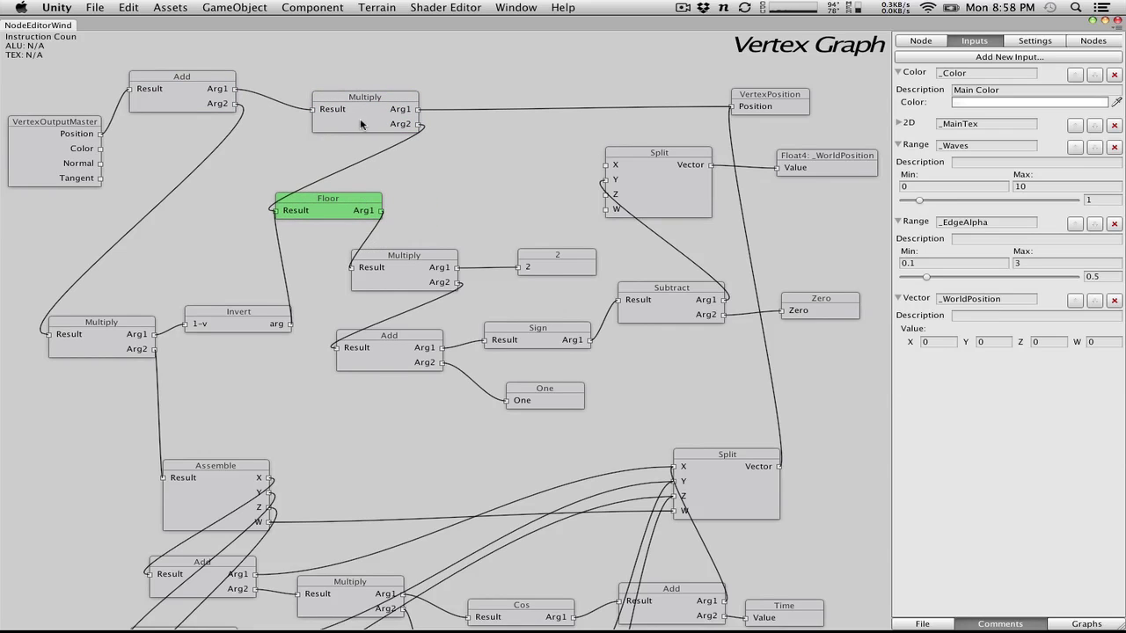
pyautogui.moveTo(360, 116); pyautogui.dragTo(361, 109)
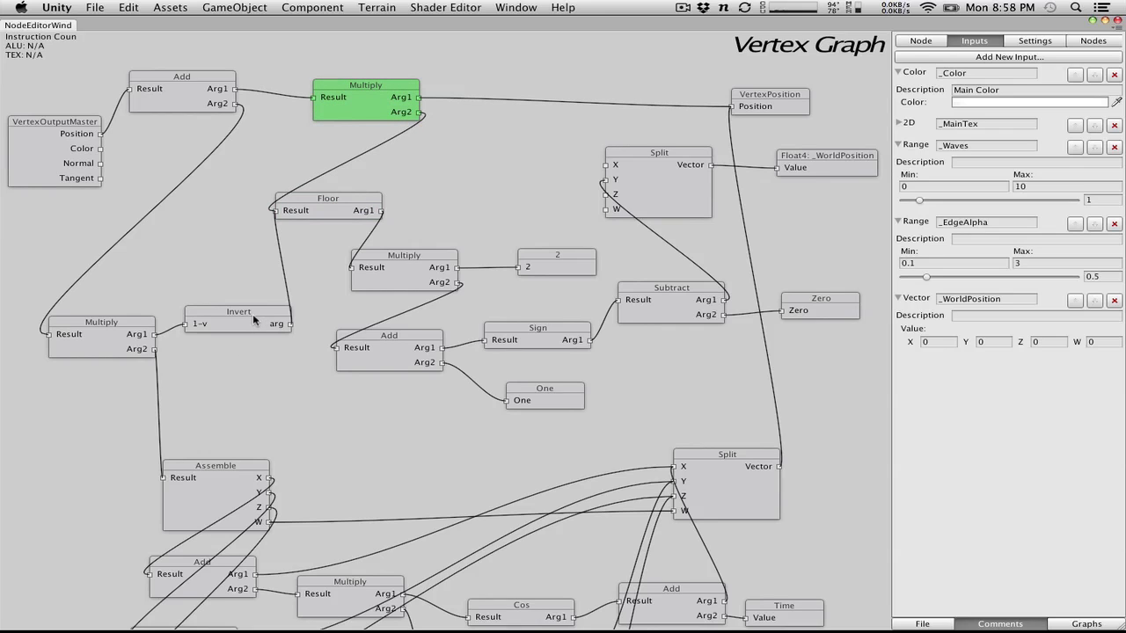
pyautogui.moveTo(253, 320); pyautogui.dragTo(260, 372)
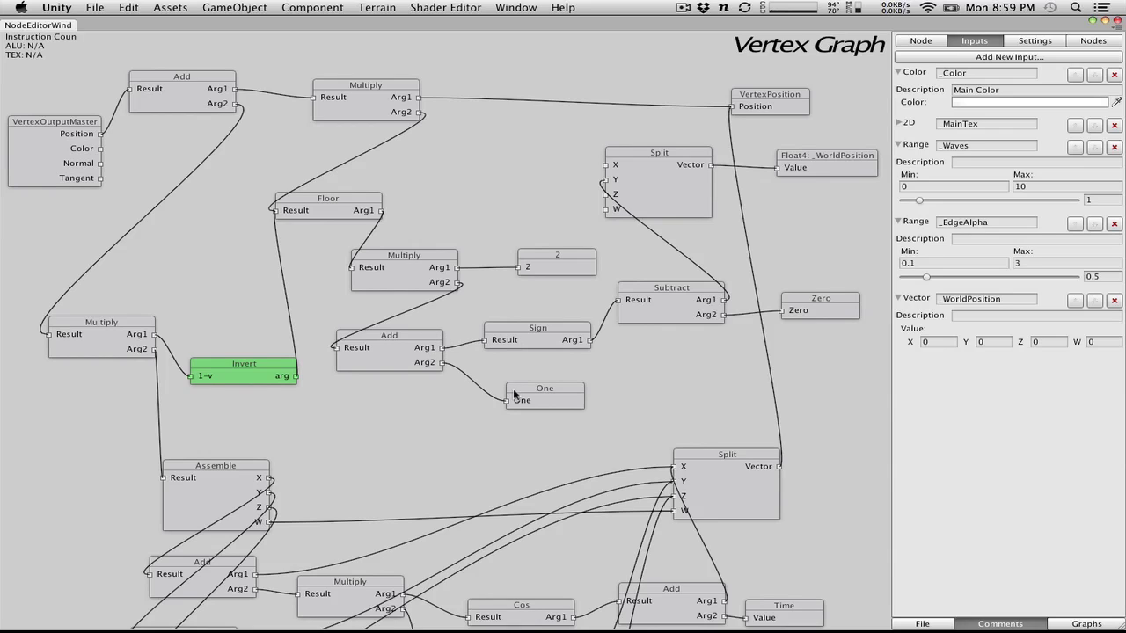
pyautogui.click(544, 270)
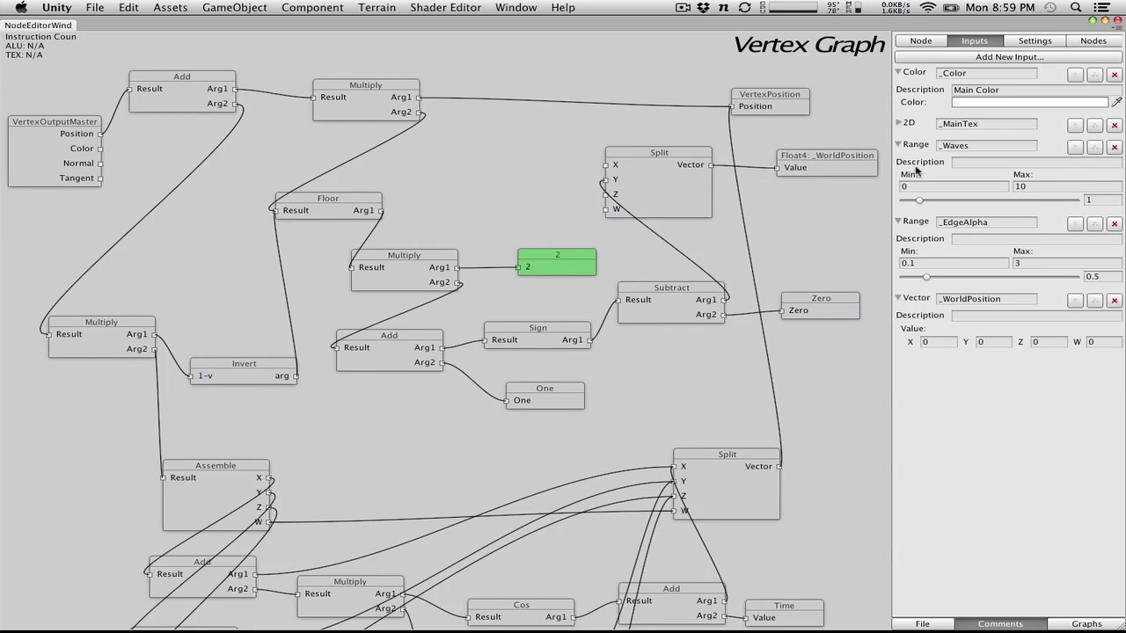
pyautogui.click(922, 41)
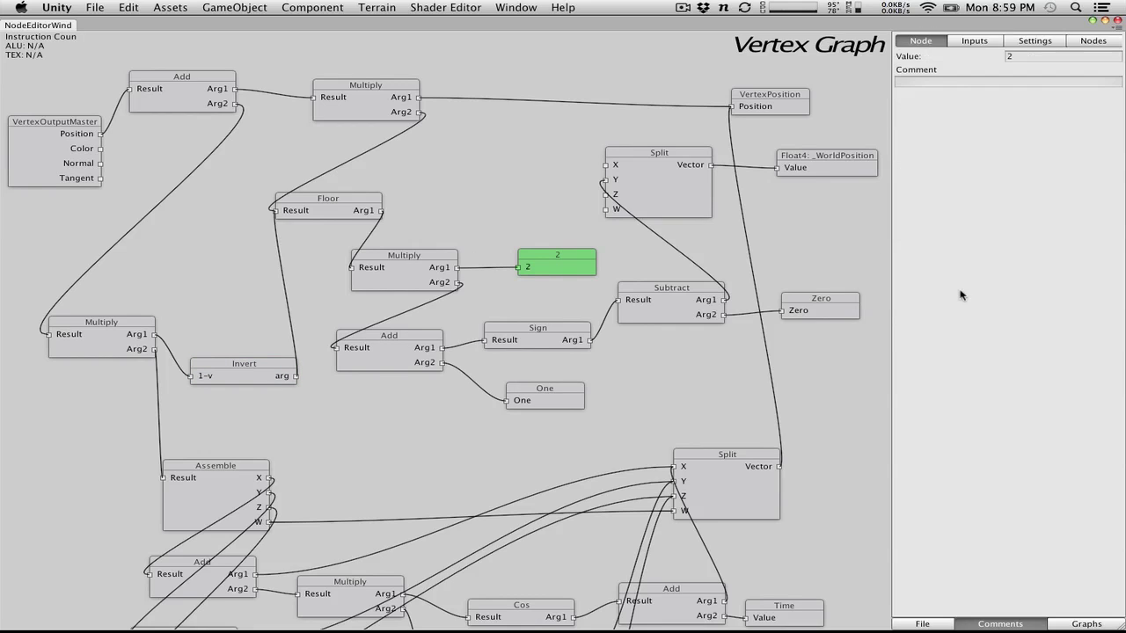
pyautogui.click(1043, 56)
pyautogui.click(1117, 19)
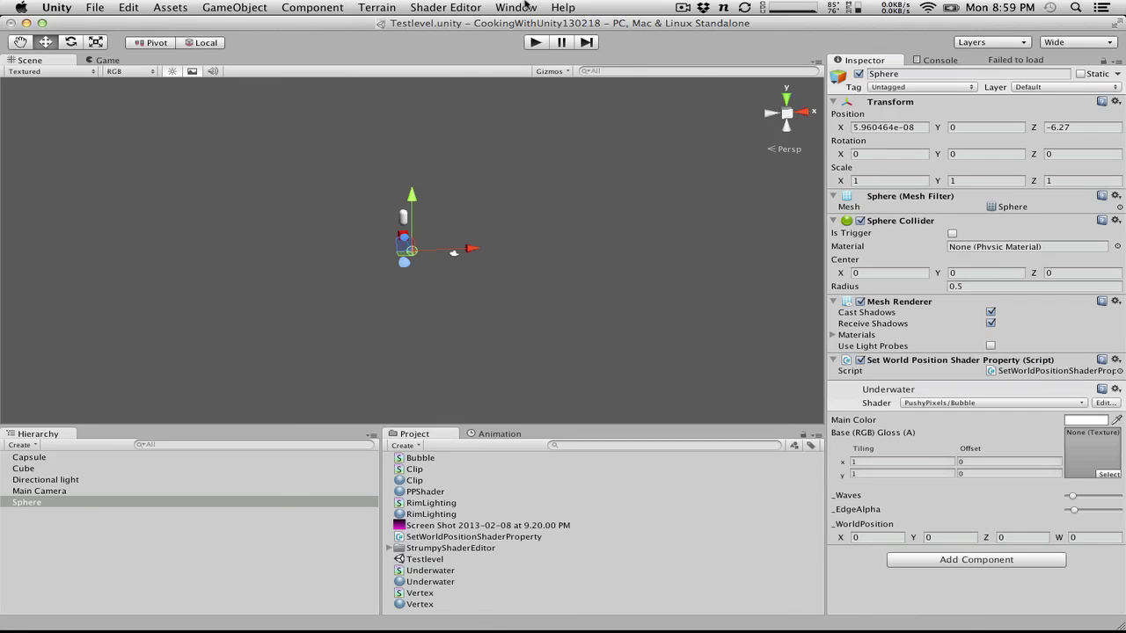
# Reopen the shader editor's Vertex Graph and set the constant node feeding the middle Multiply node to 0.5
pyautogui.click(482, 7)
pyautogui.click(475, 25)
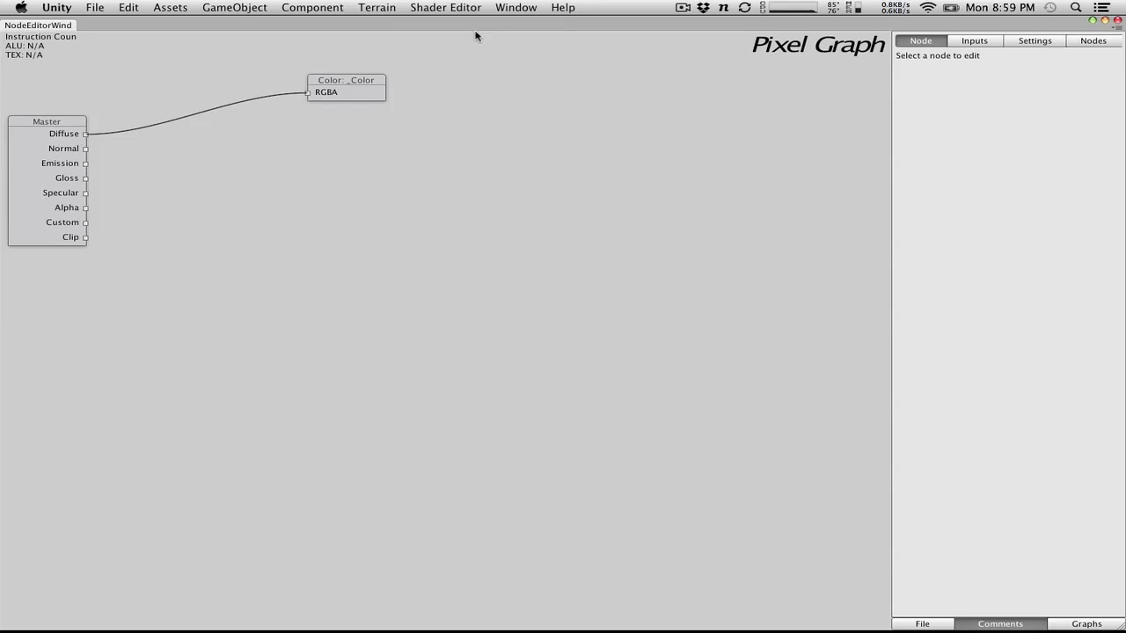
pyautogui.click(1096, 624)
pyautogui.click(1085, 584)
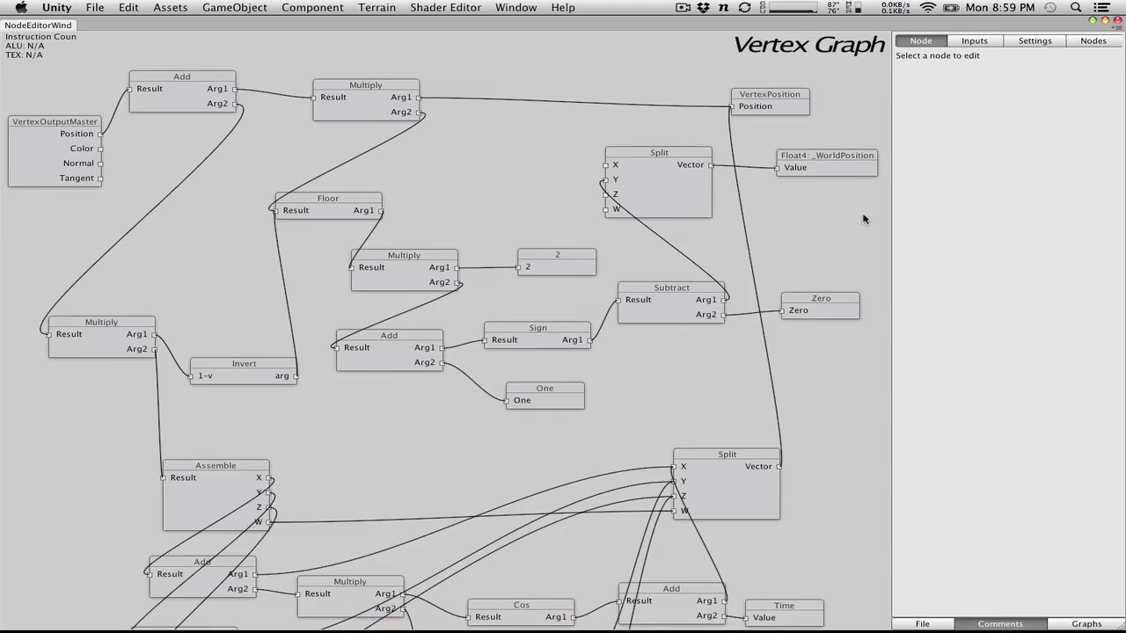
pyautogui.click(546, 259)
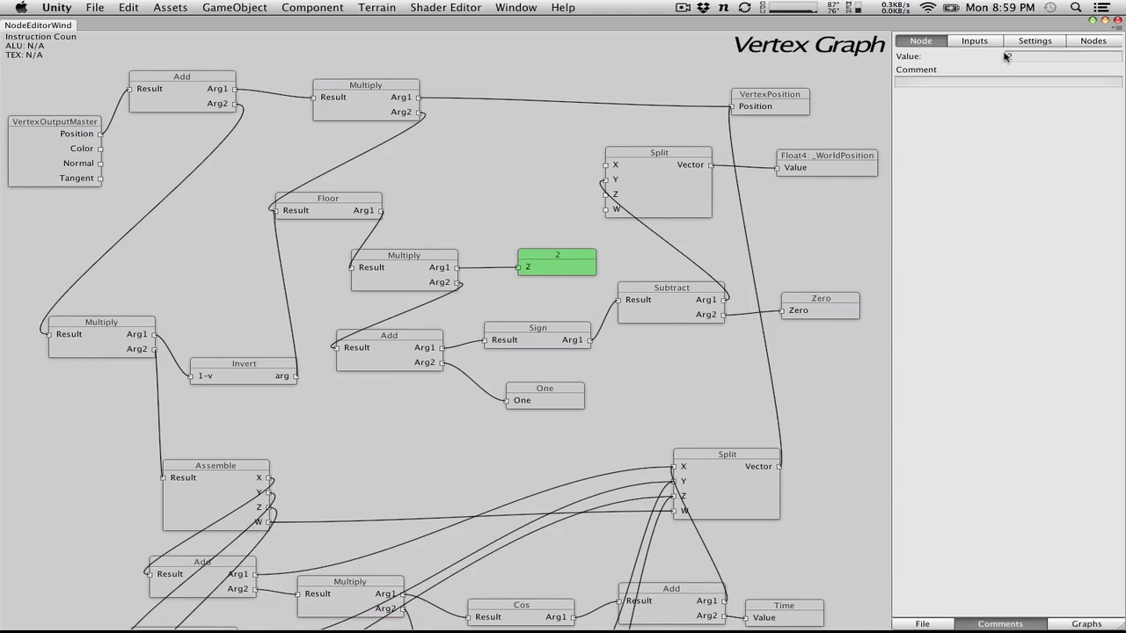
pyautogui.write('0.5')
# Save and export the shader graph, then close the shader editor window
pyautogui.click(931, 625)
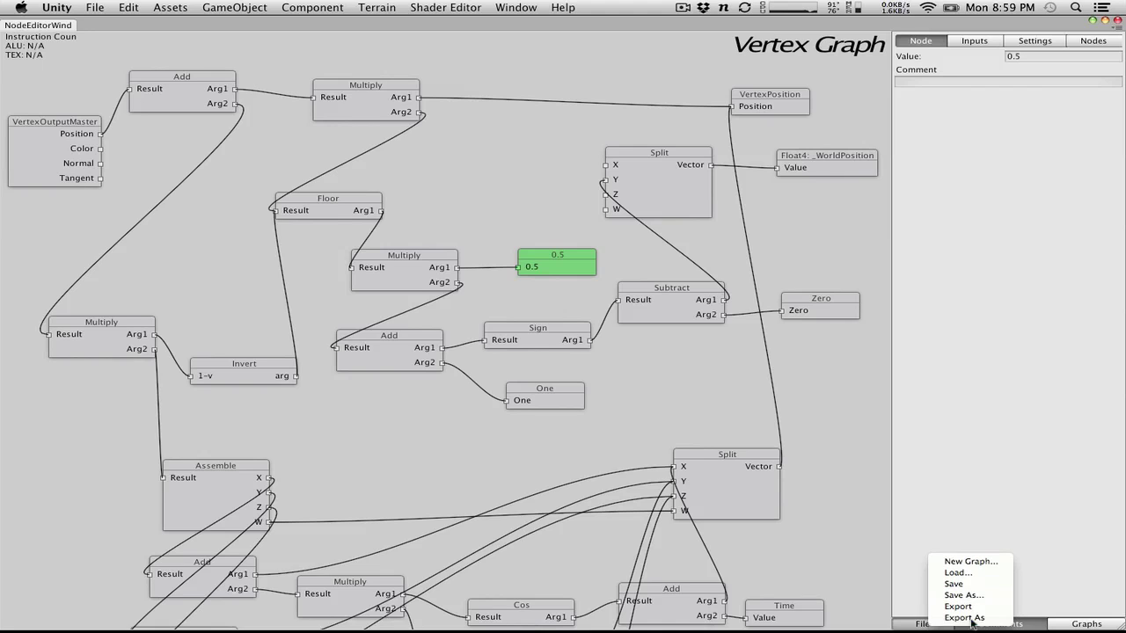
pyautogui.click(966, 584)
pyautogui.click(936, 624)
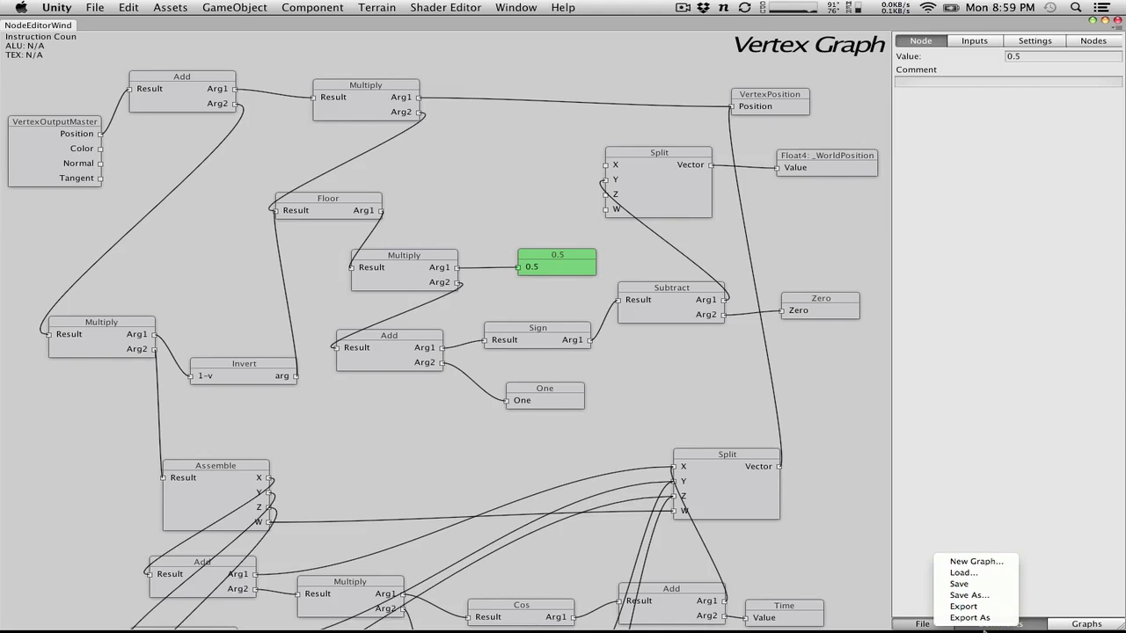
pyautogui.click(980, 607)
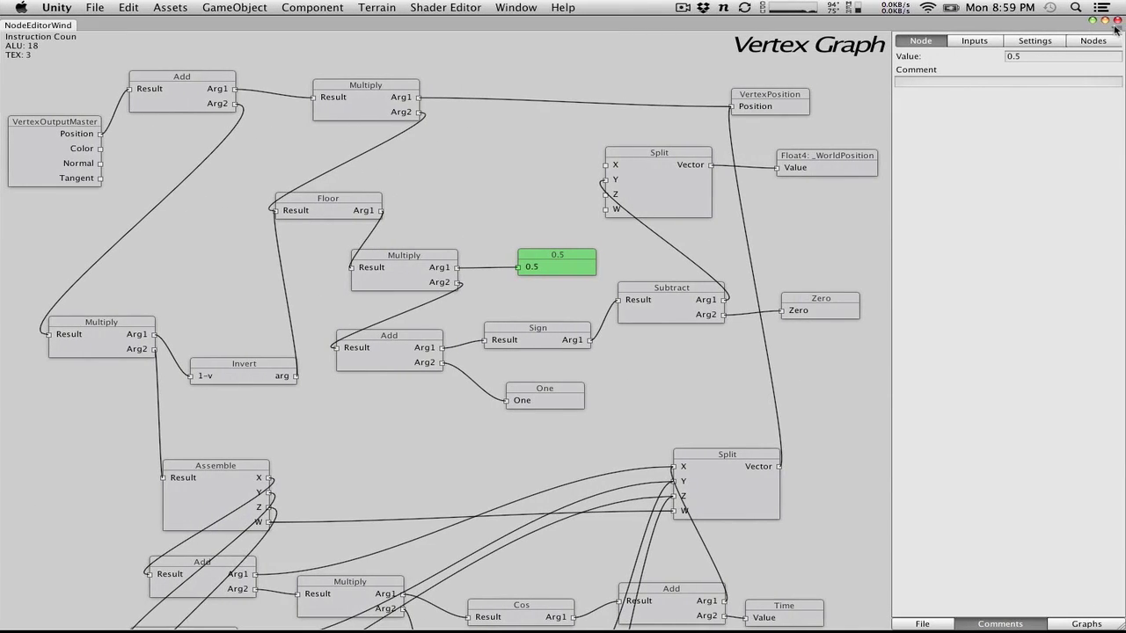
pyautogui.click(1105, 22)
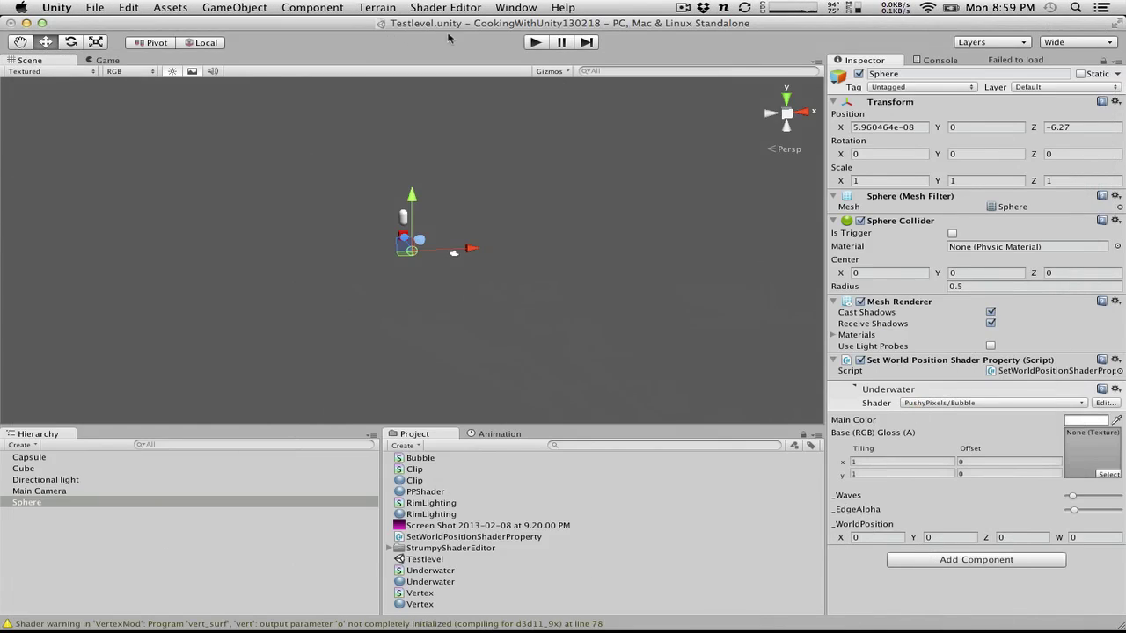
# Run the scene, move the Sphere to Y 1.01, and check the _WorldPosition values in its Underwater material
pyautogui.click(534, 42)
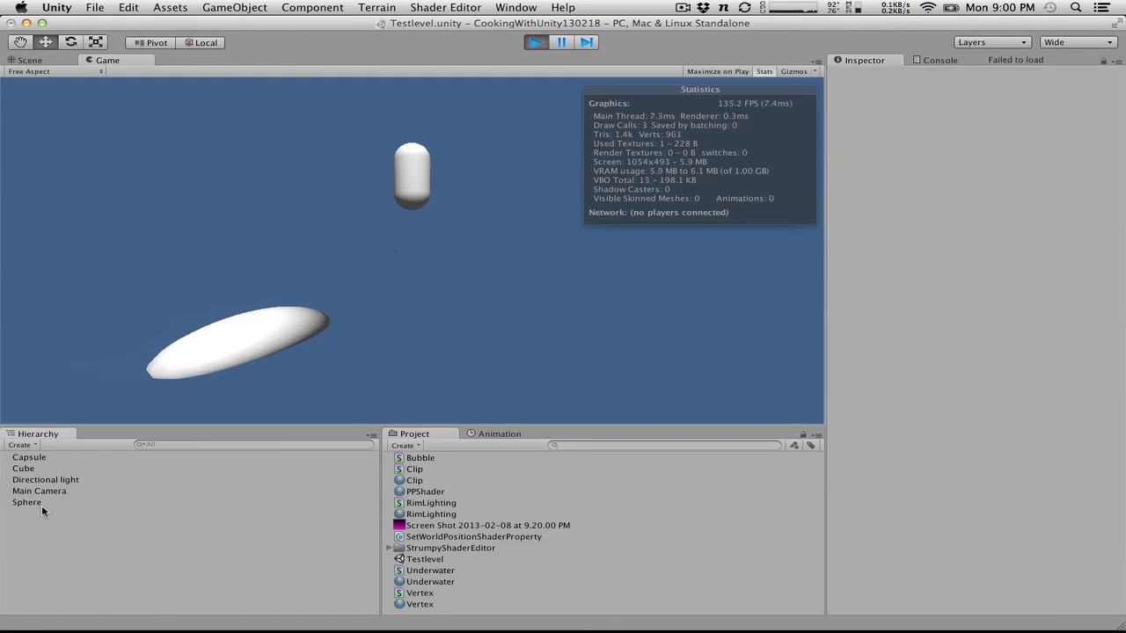
pyautogui.click(33, 503)
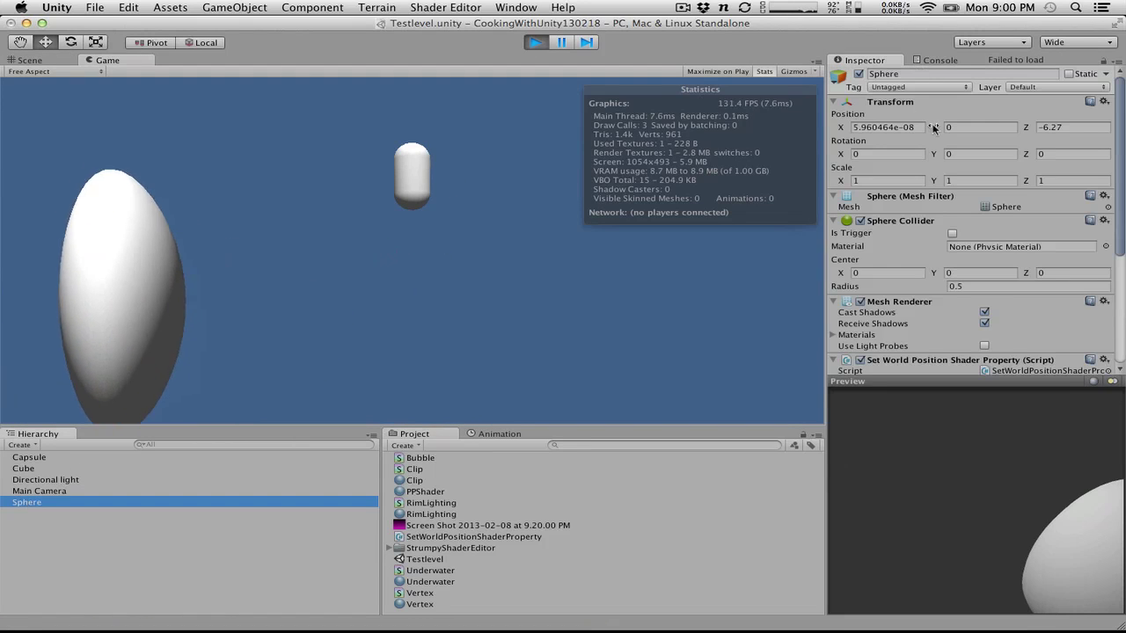
pyautogui.moveTo(934, 127); pyautogui.dragTo(969, 102)
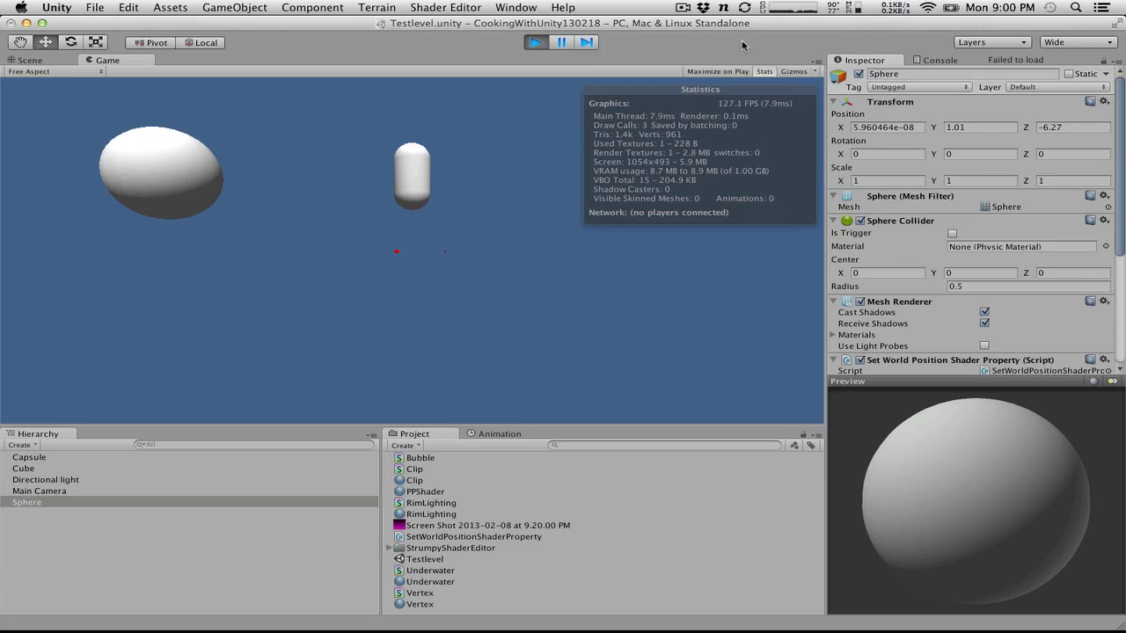
pyautogui.scroll(-5, 989, 173)
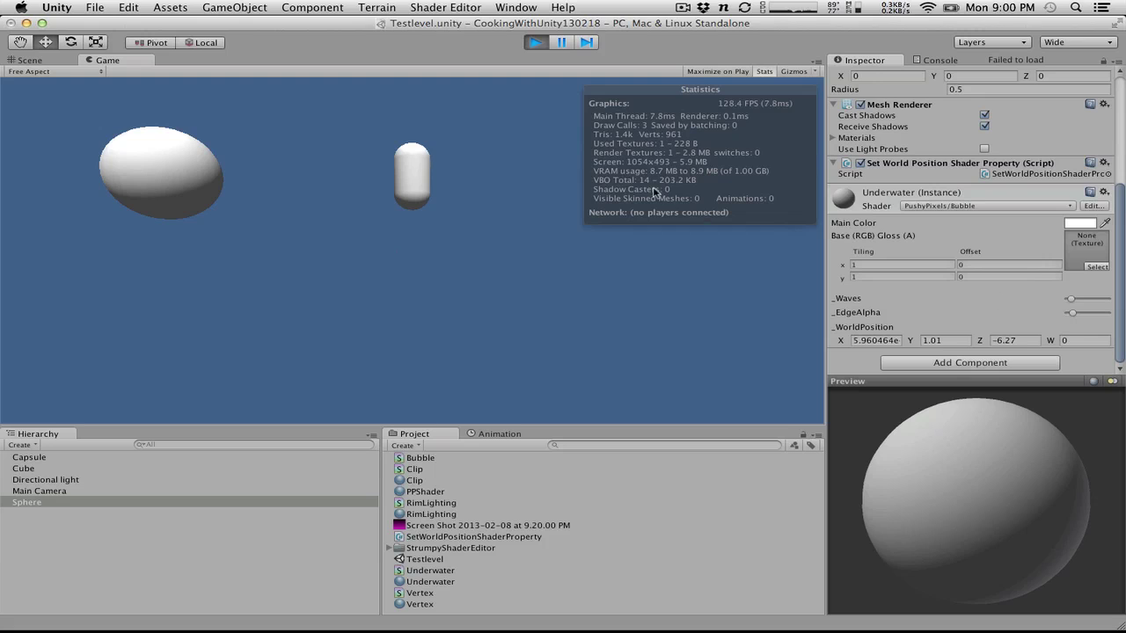
# Test the Sphere at Y -0.67 with a slightly lower _Waves value in the Underwater material, and stop the running scene
pyautogui.scroll(5, 932, 127)
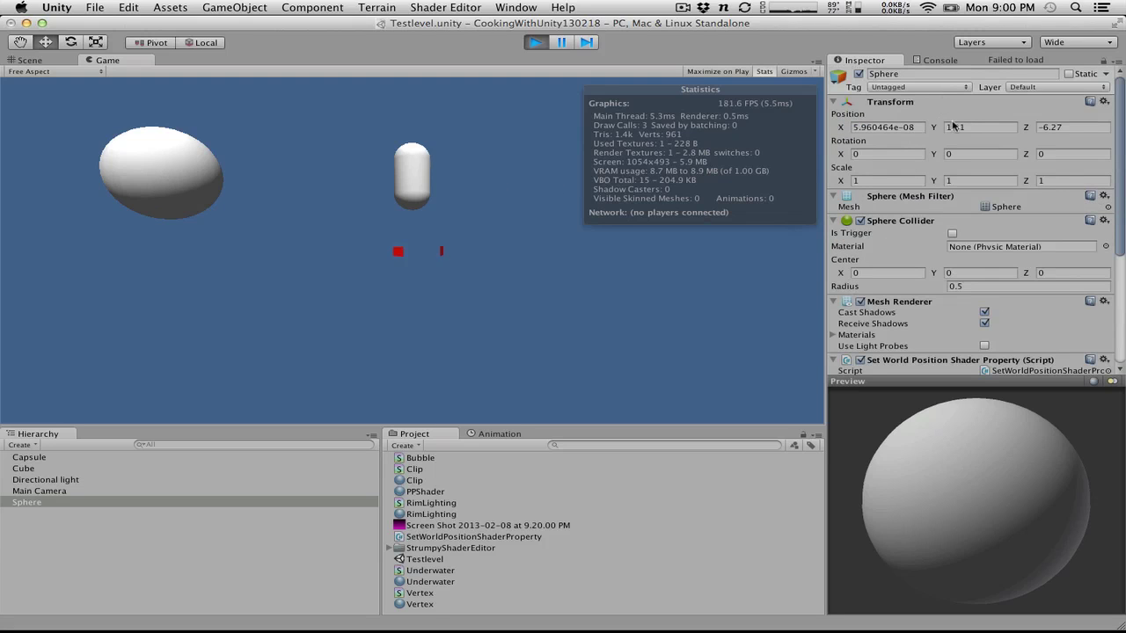
pyautogui.moveTo(953, 127); pyautogui.dragTo(881, 123)
pyautogui.scroll(-5, 929, 247)
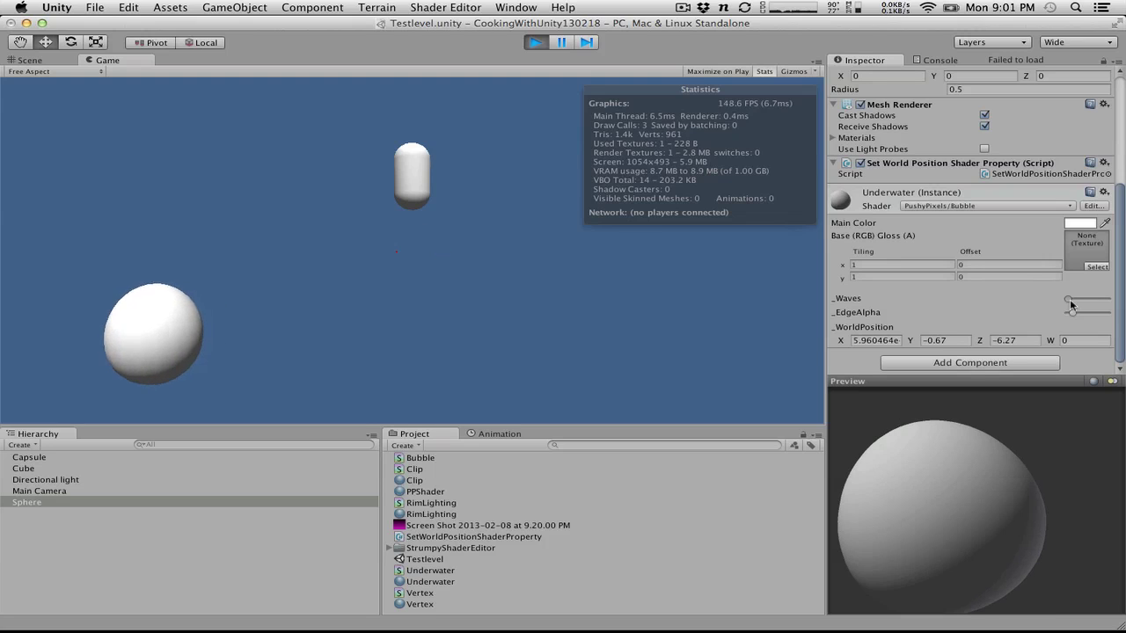
pyautogui.moveTo(1069, 299)
pyautogui.mouseDown()
pyautogui.moveTo(1106, 303)
pyautogui.moveTo(1068, 302)
pyautogui.mouseUp()
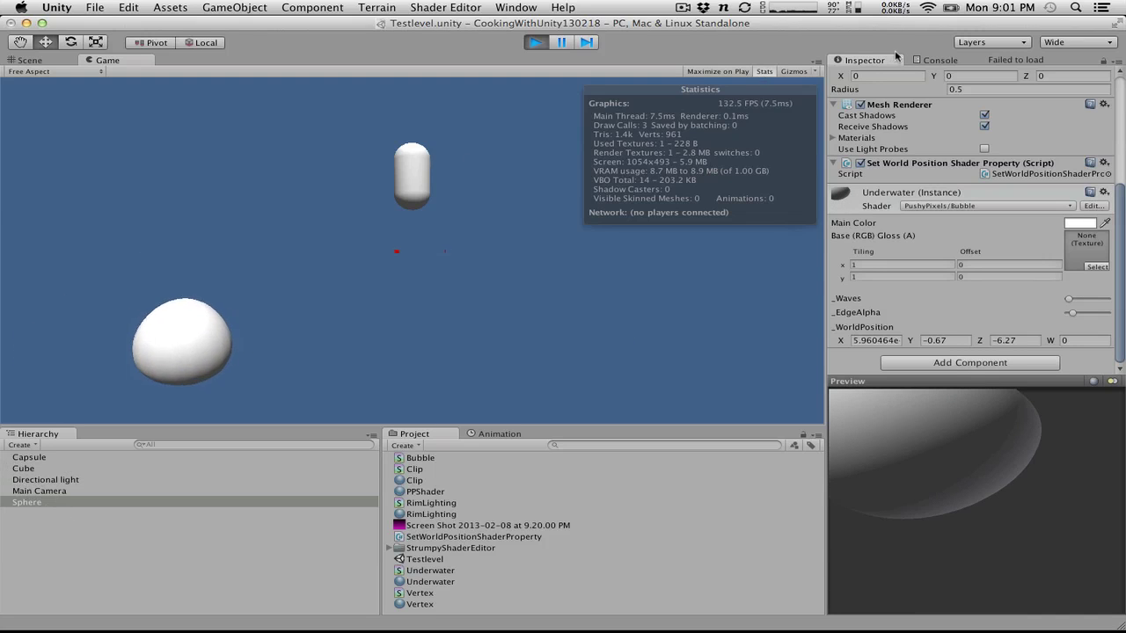
pyautogui.click(536, 42)
# Return to the shader editor's Vertex Graph and add a Float input property named _WaterHeight
pyautogui.press('super+Tab')
pyautogui.press('super+Tab')
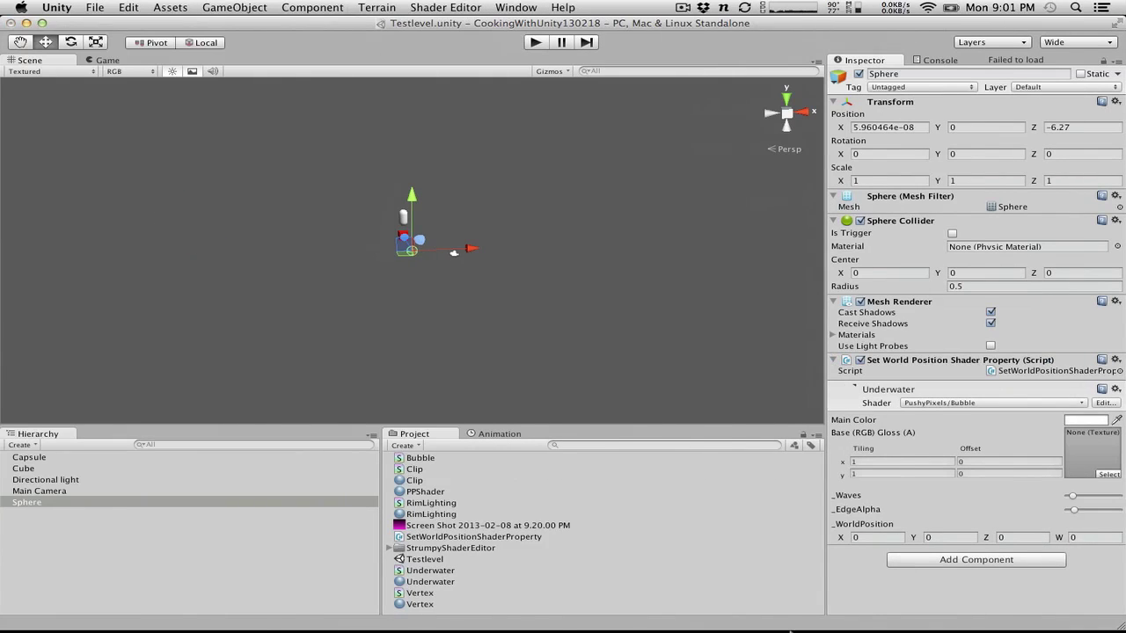
pyautogui.click(800, 613)
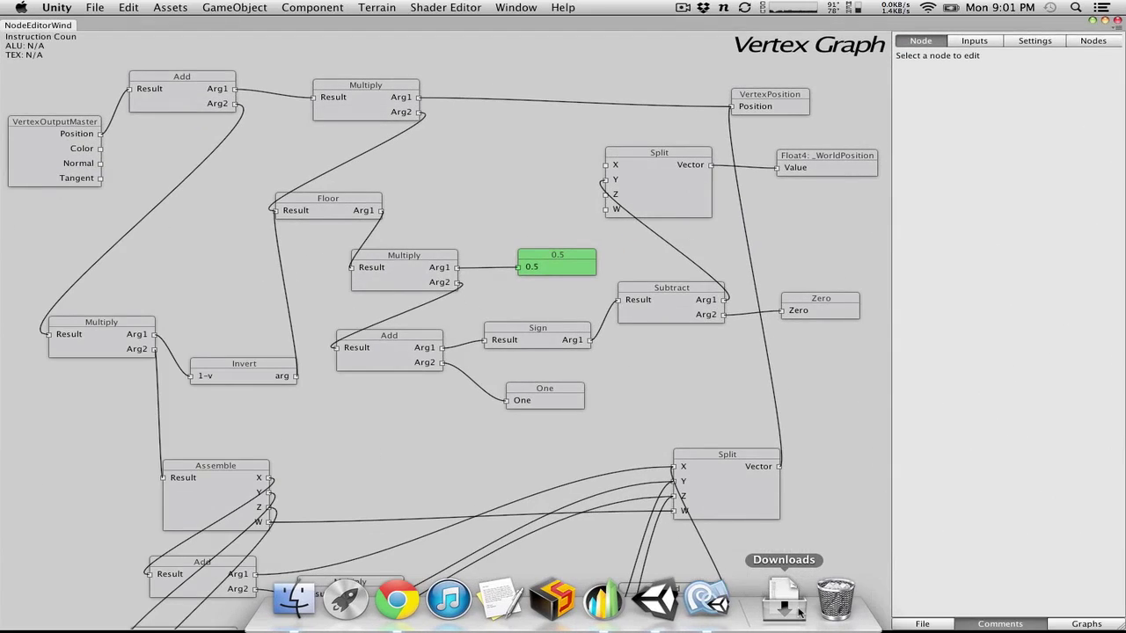
pyautogui.click(802, 310)
pyautogui.click(969, 42)
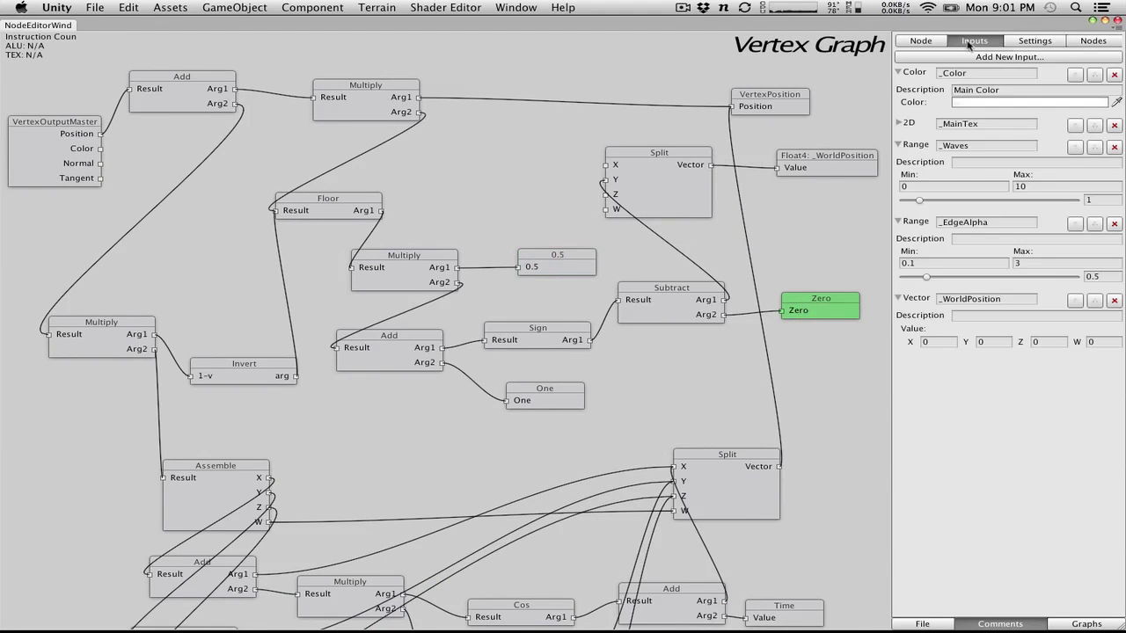
pyautogui.click(1012, 56)
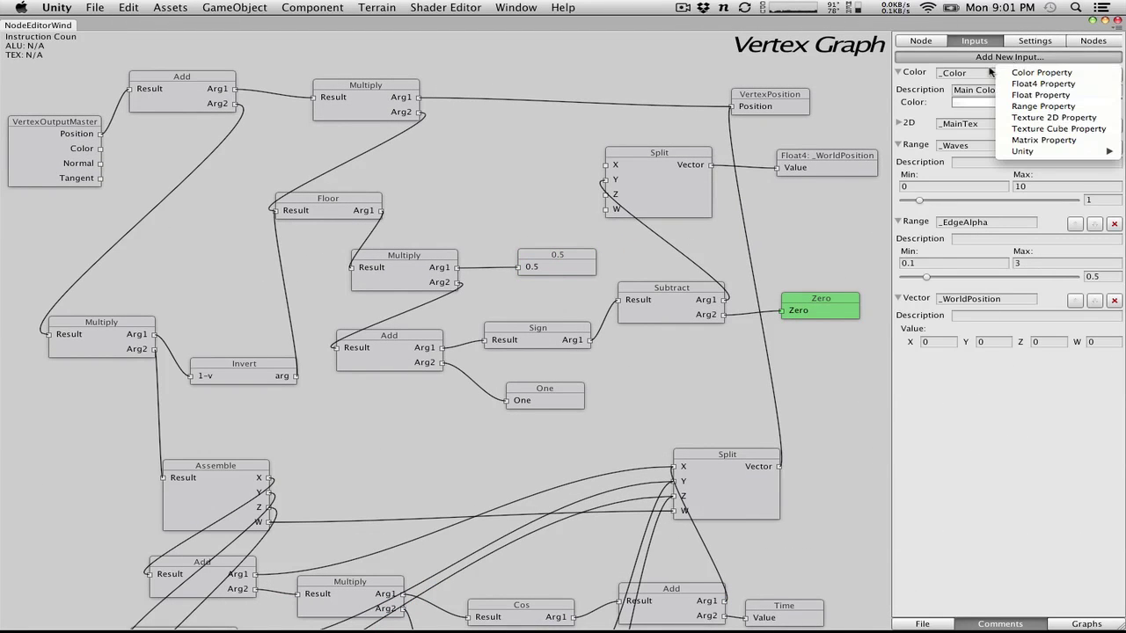
pyautogui.click(1041, 95)
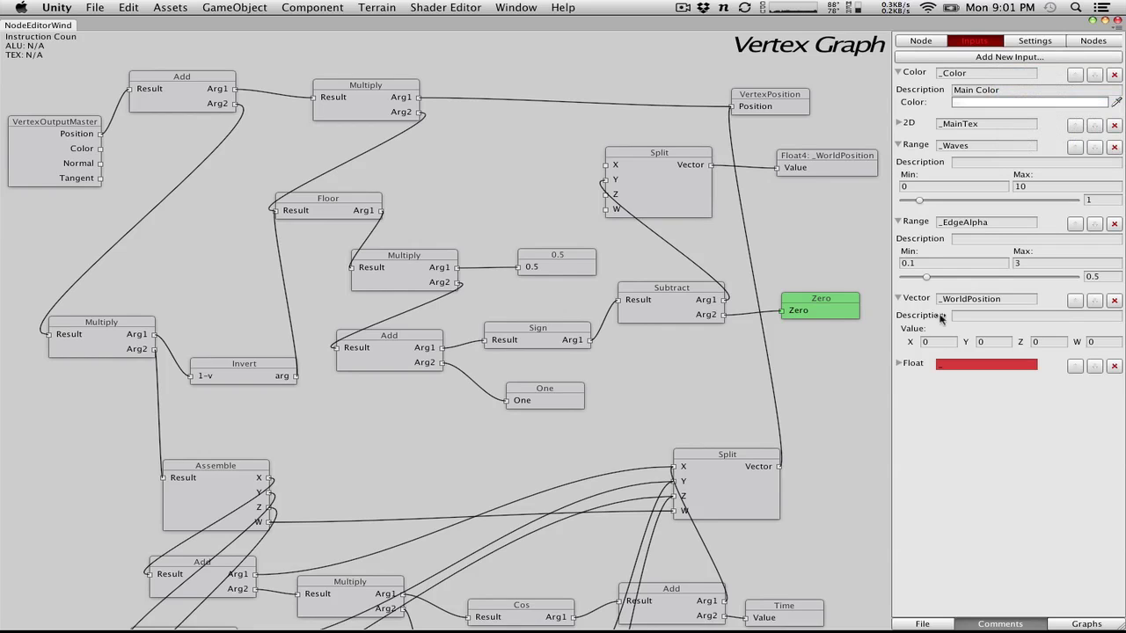
pyautogui.click(1000, 368)
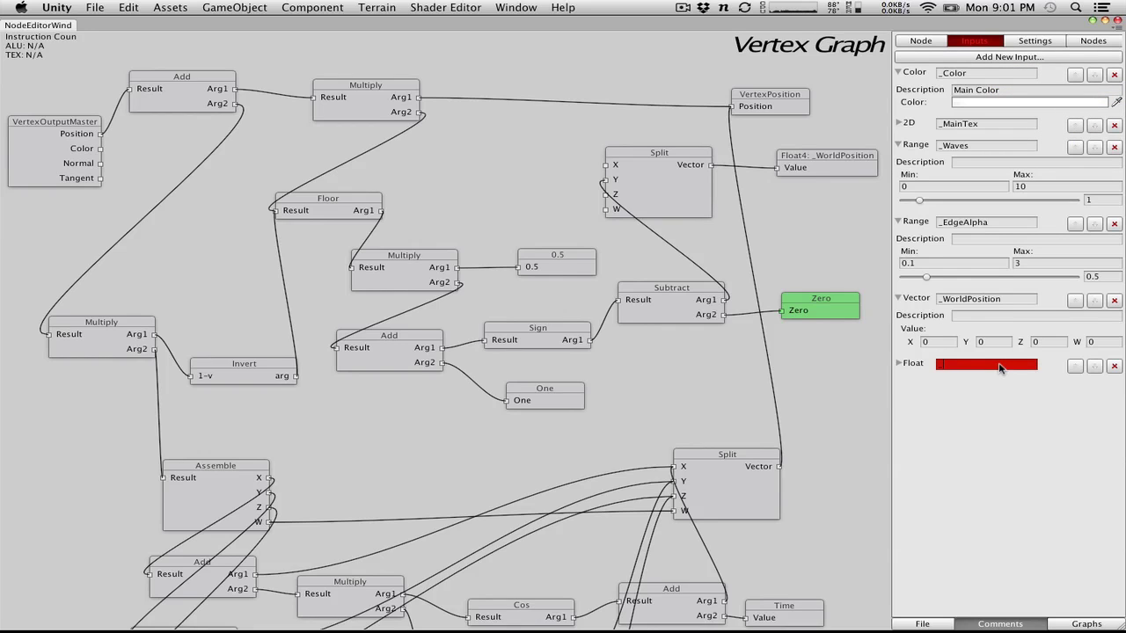
pyautogui.write('_WaterHeight')
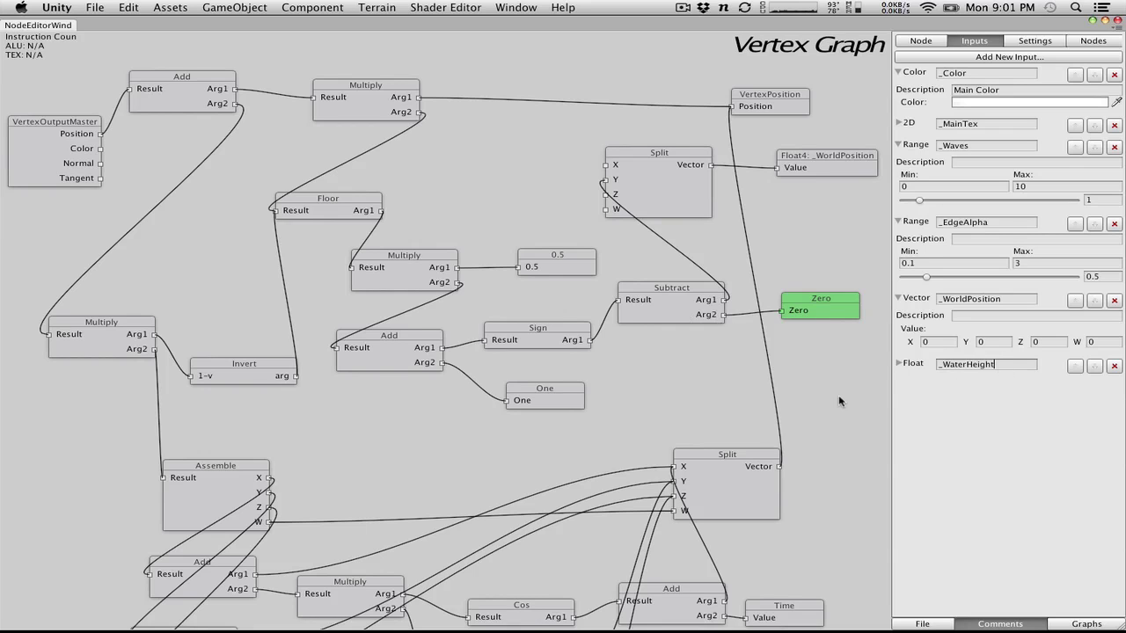
# Add a Float property node below the Zero node and assign it the _WaterHeight input property
pyautogui.rightClick(829, 373)
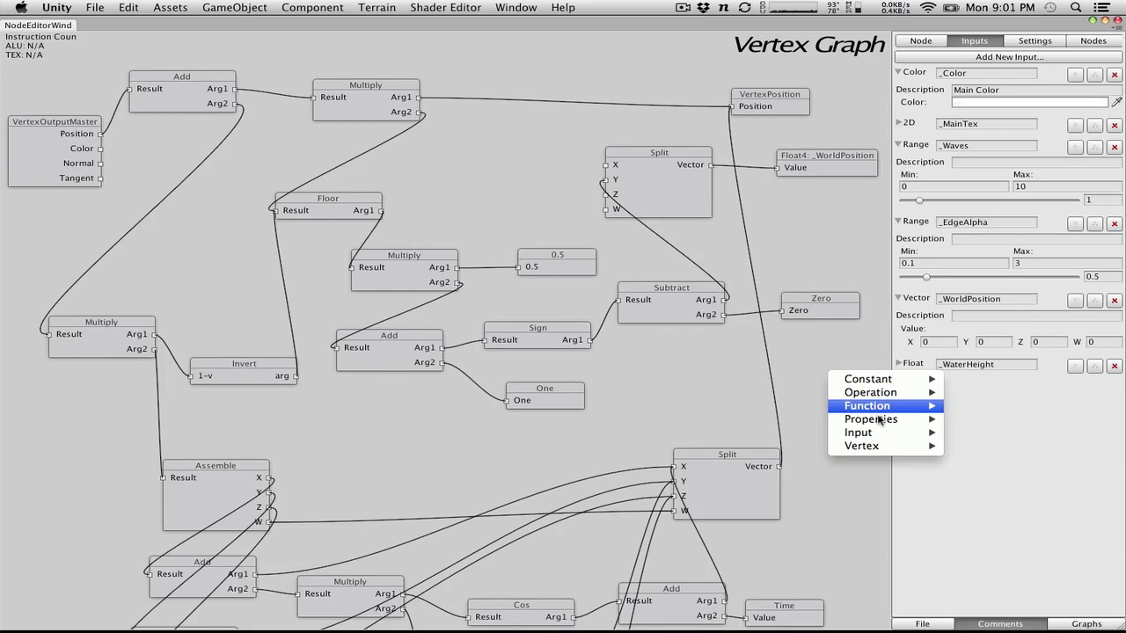
pyautogui.moveTo(879, 420)
pyautogui.click(972, 433)
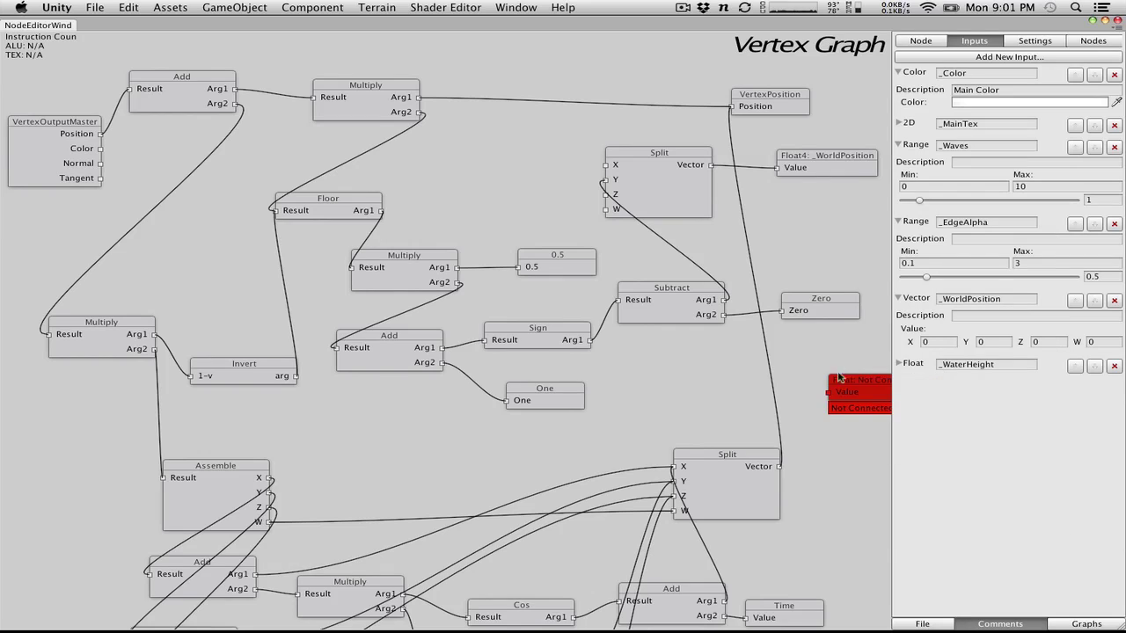
pyautogui.moveTo(839, 377); pyautogui.dragTo(812, 368)
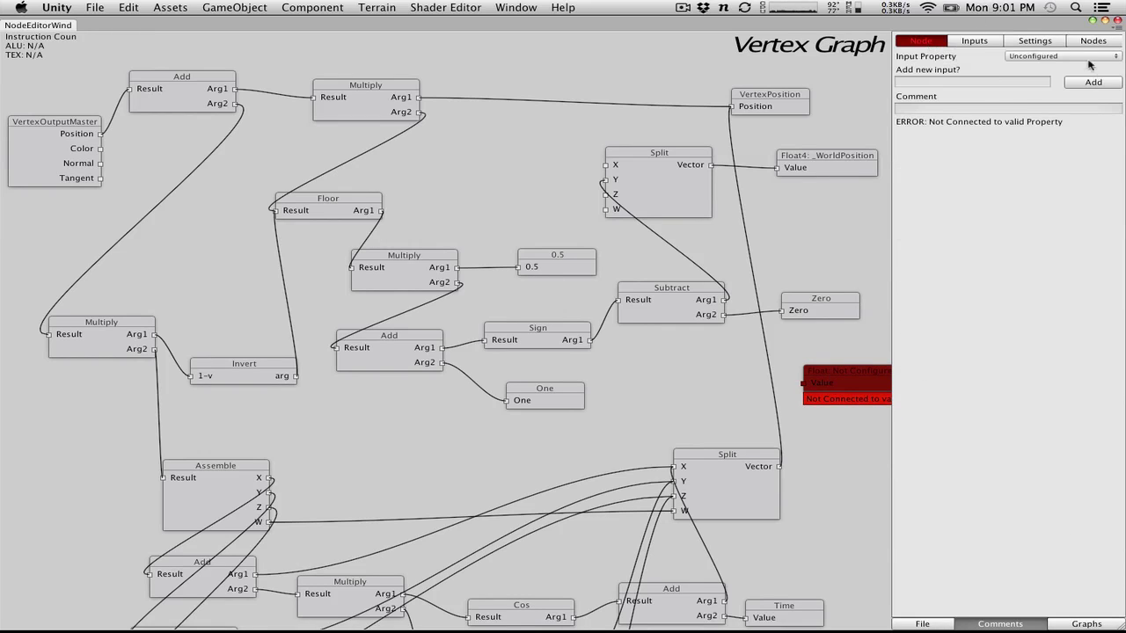
pyautogui.click(1090, 57)
pyautogui.click(1064, 68)
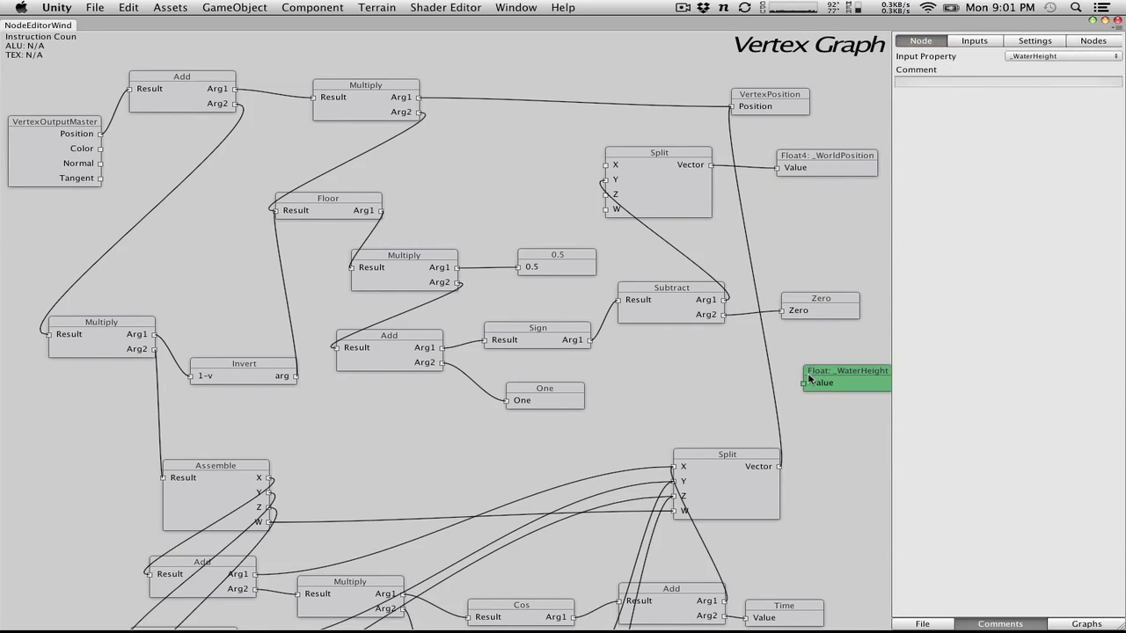
# Replace the Zero node with the _WaterHeight node as the Subtract node's Arg2, placing it where the deleted node was
pyautogui.moveTo(804, 382); pyautogui.dragTo(724, 315)
pyautogui.click(827, 308)
pyautogui.press('Delete')
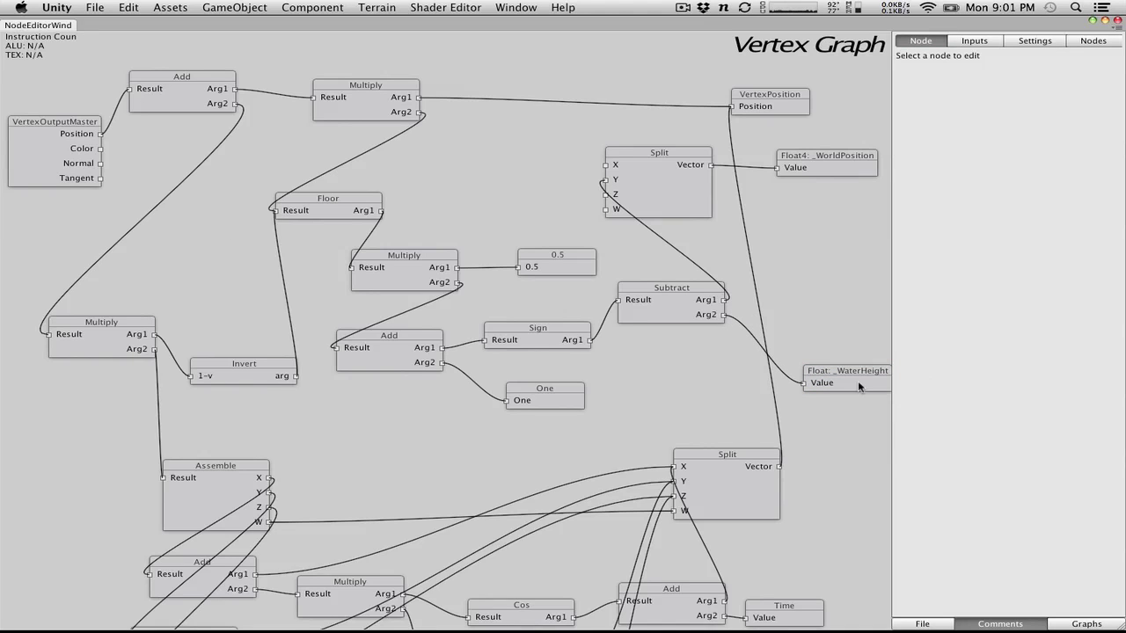
pyautogui.moveTo(859, 387); pyautogui.dragTo(837, 322)
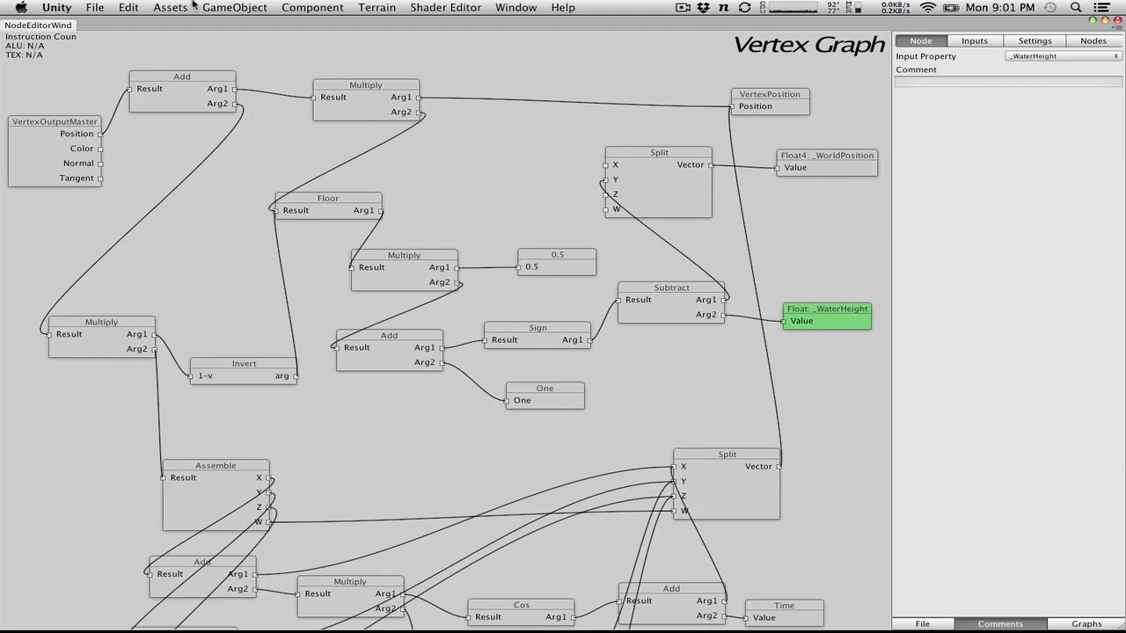
# Save and export the updated shader graph, then close the shader editor window
pyautogui.click(919, 624)
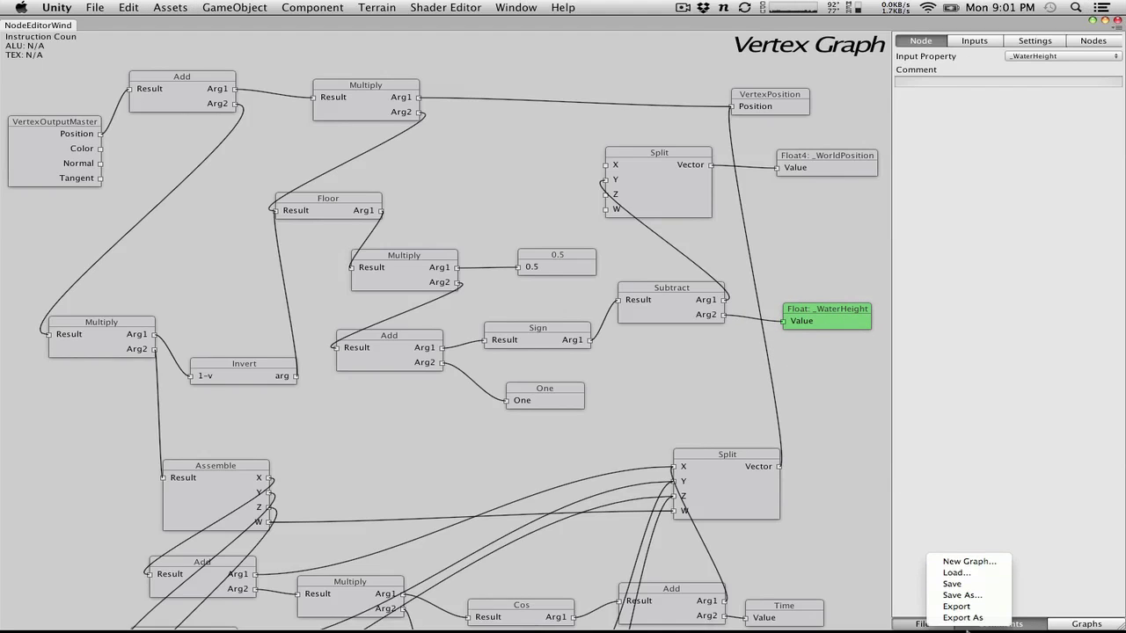
pyautogui.click(915, 626)
pyautogui.click(919, 624)
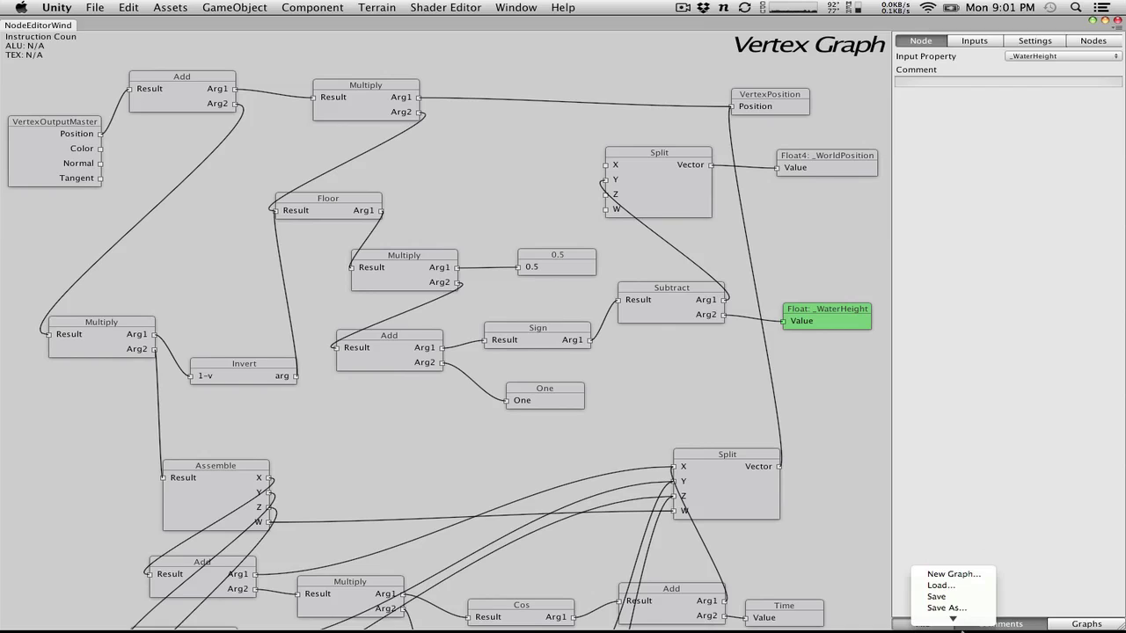
pyautogui.click(945, 607)
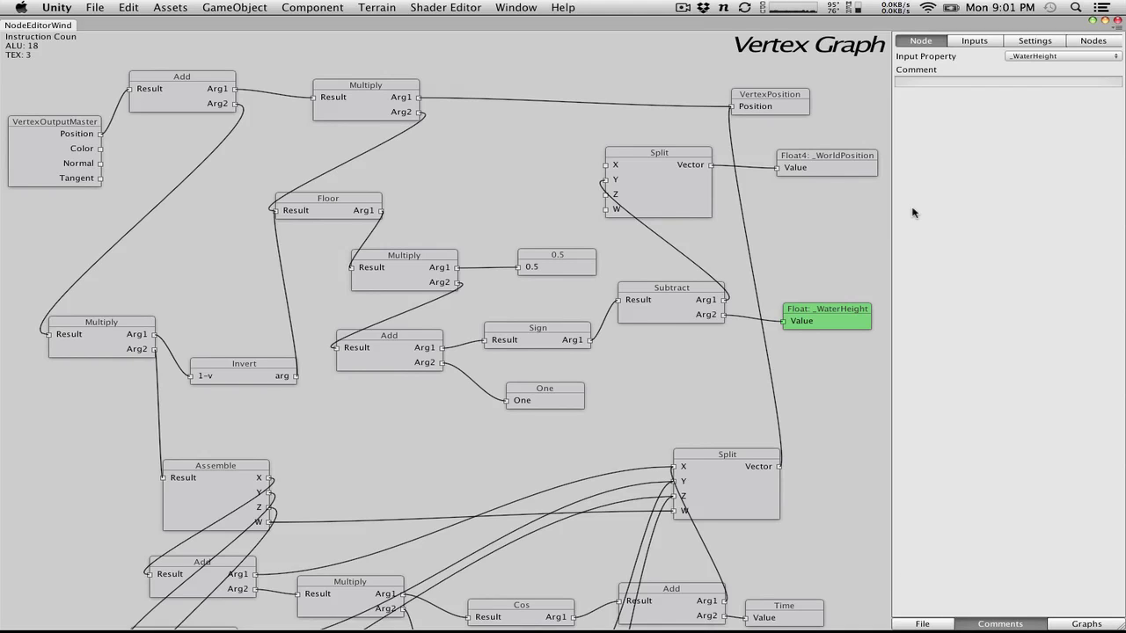
pyautogui.click(1105, 20)
# Run the scene again and select the Sphere to inspect its properties
pyautogui.click(366, 209)
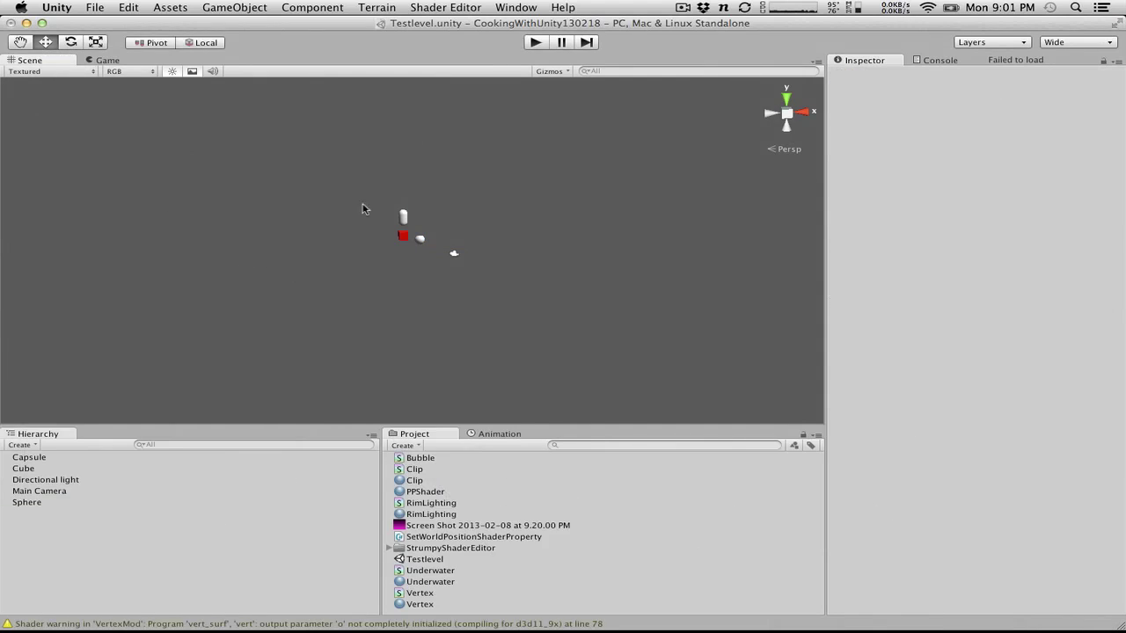
pyautogui.click(534, 44)
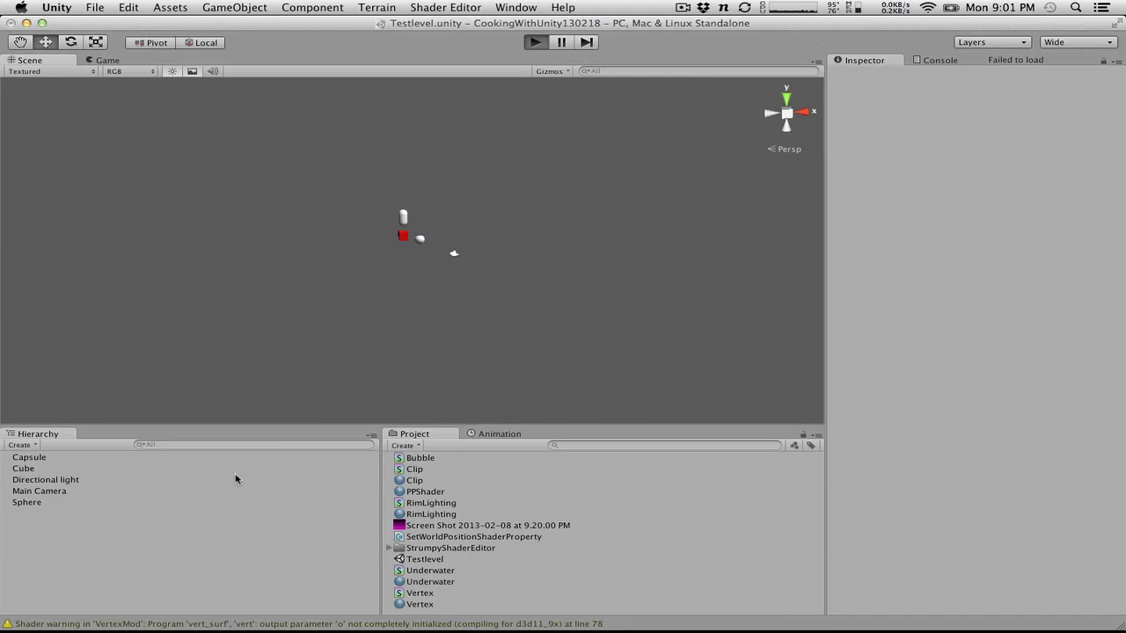
pyautogui.click(37, 503)
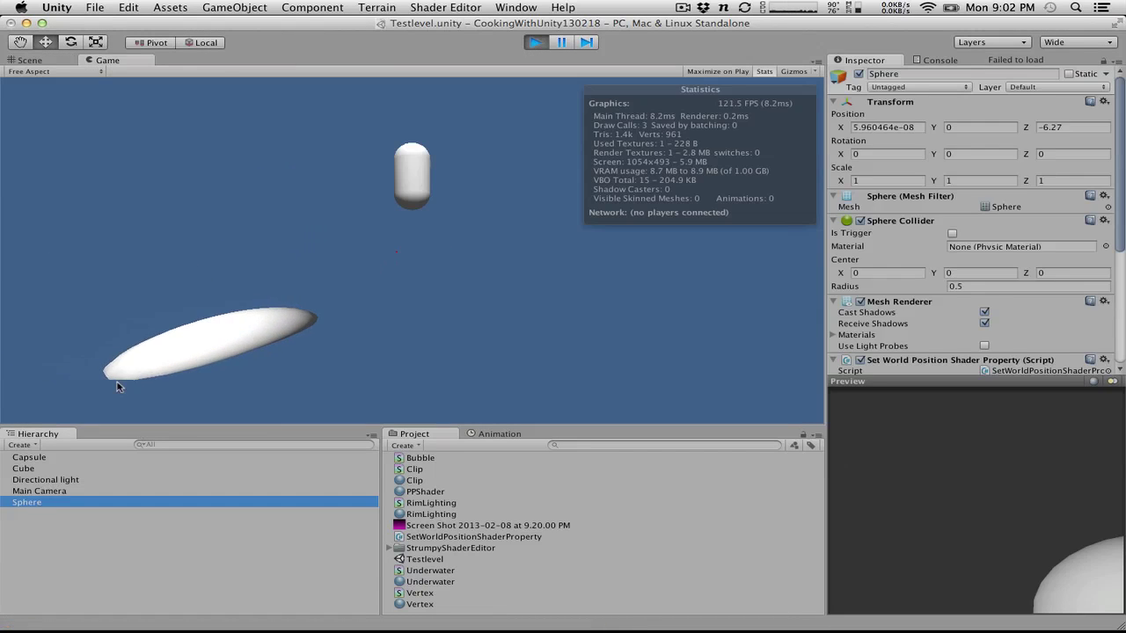
# While the scene is playing, set the sphere's Y position to 1.03 and its material's _WaterHeight to 2
pyautogui.click(939, 128)
pyautogui.moveTo(939, 128); pyautogui.dragTo(959, 116)
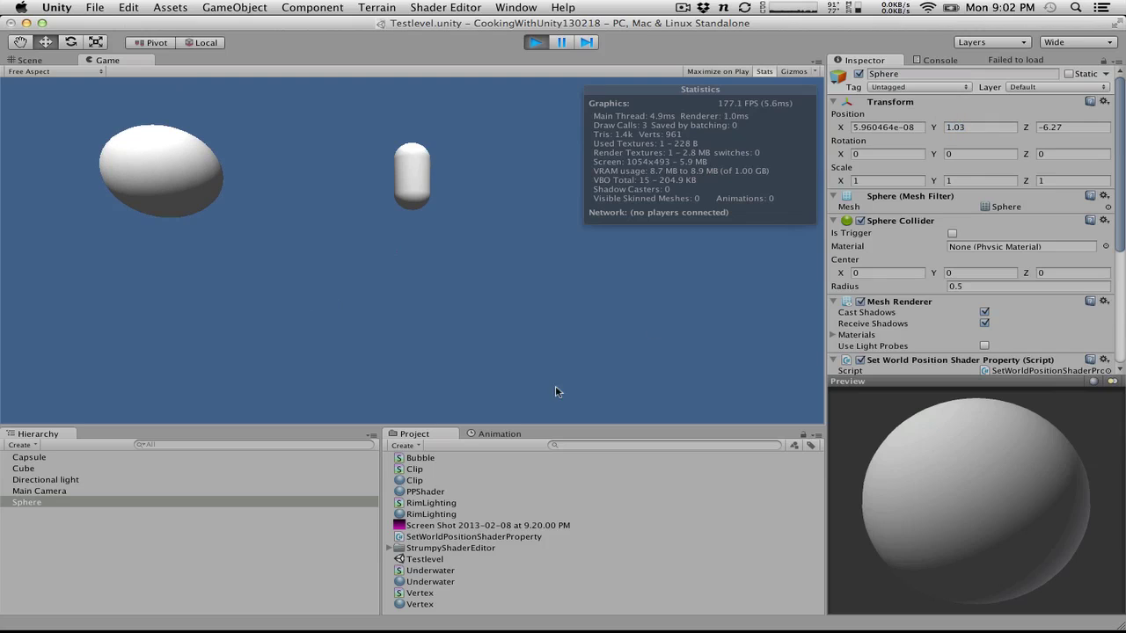
pyautogui.scroll(-5, 972, 326)
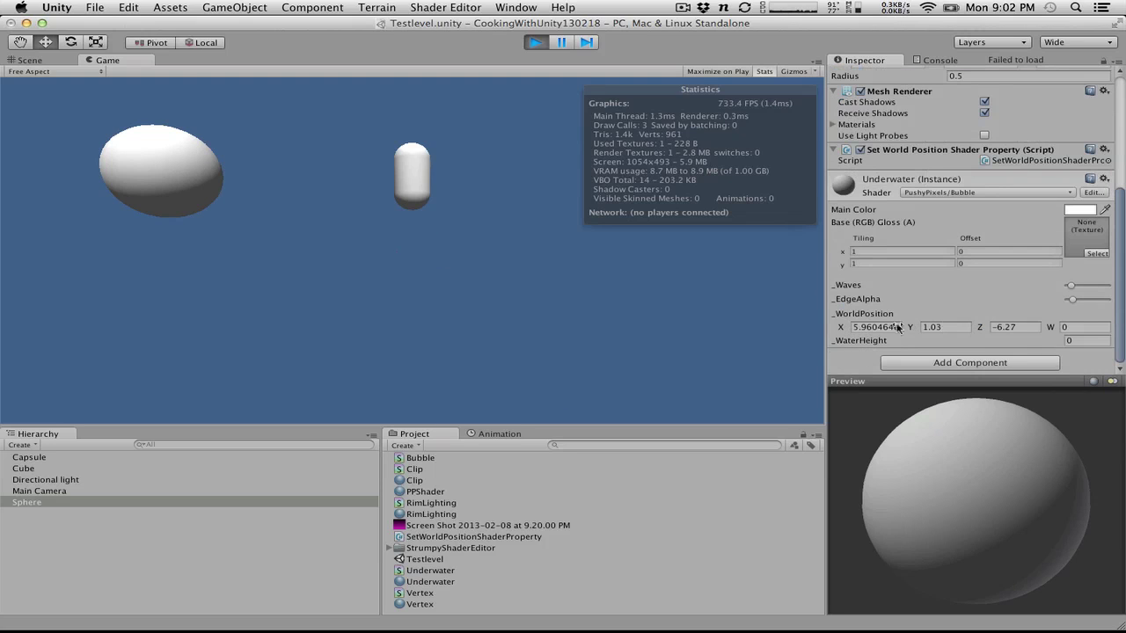
pyautogui.click(1093, 341)
pyautogui.write('1')
pyautogui.press('Return')
pyautogui.click(1087, 345)
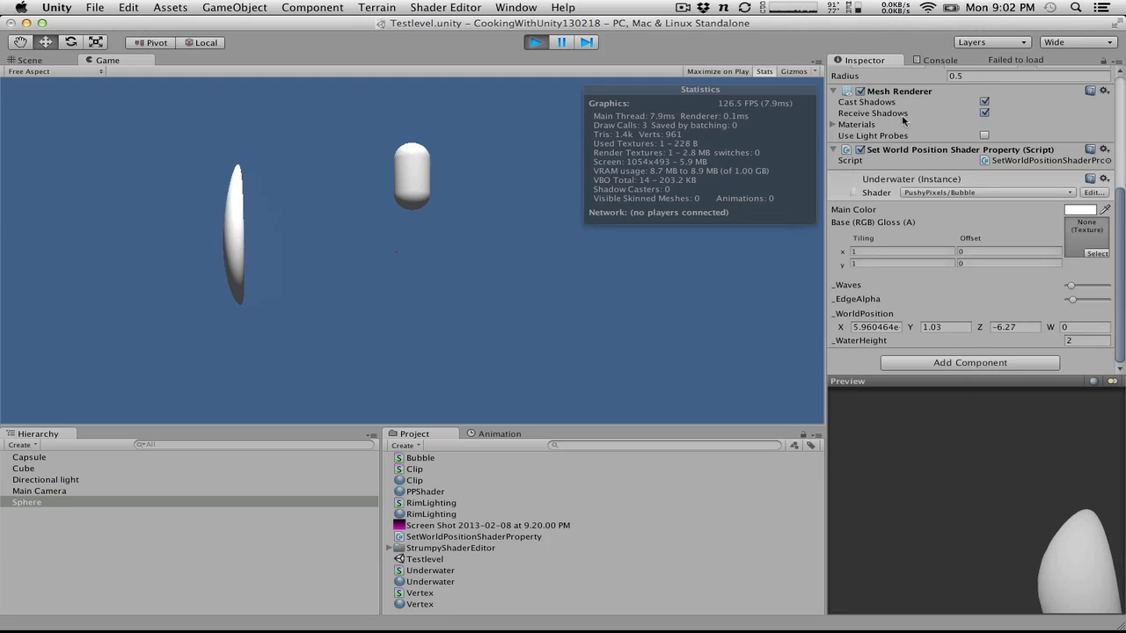
# Lower the sphere's Y position to about -0.07 to test the water effect, and stop play mode
pyautogui.scroll(5, 947, 189)
pyautogui.click(969, 127)
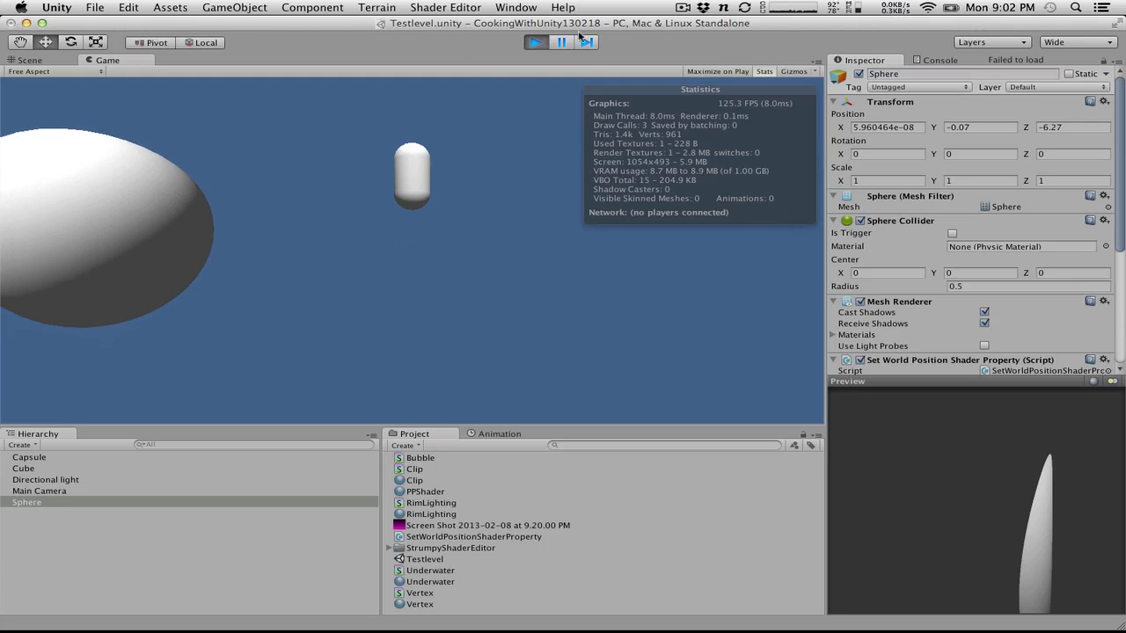
pyautogui.click(535, 43)
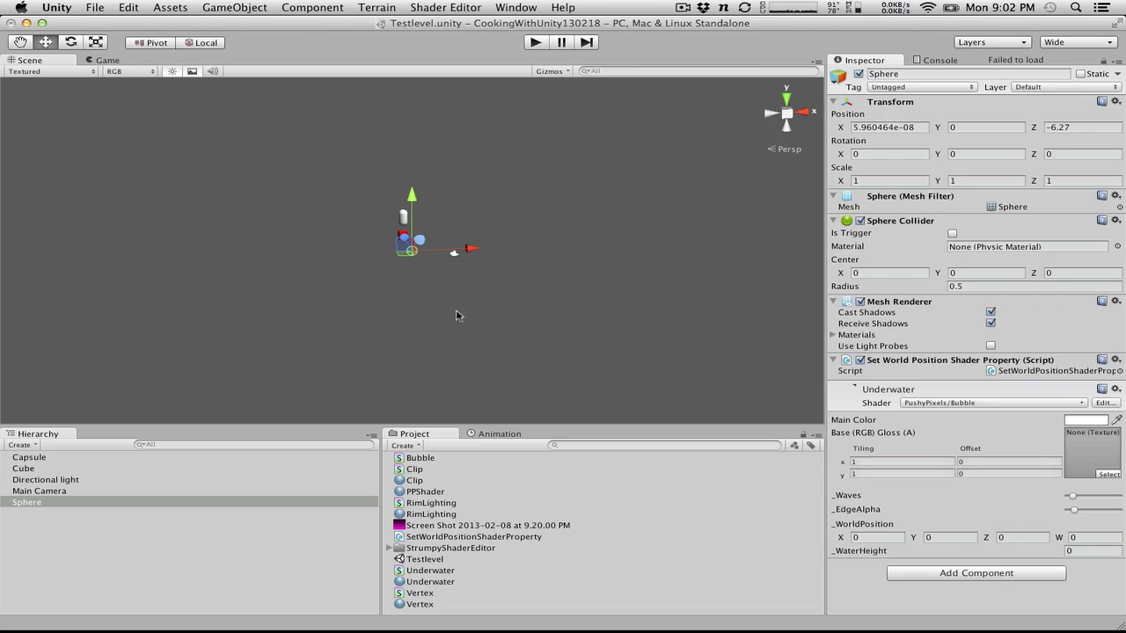
# Move the shader node editor window onto Desktop 2 and switch to that desktop
pyautogui.hotkey('ctrl', 'Right')
pyautogui.hotkey('ctrl', 'Right')
pyautogui.hotkey('ctrl', 'Left')
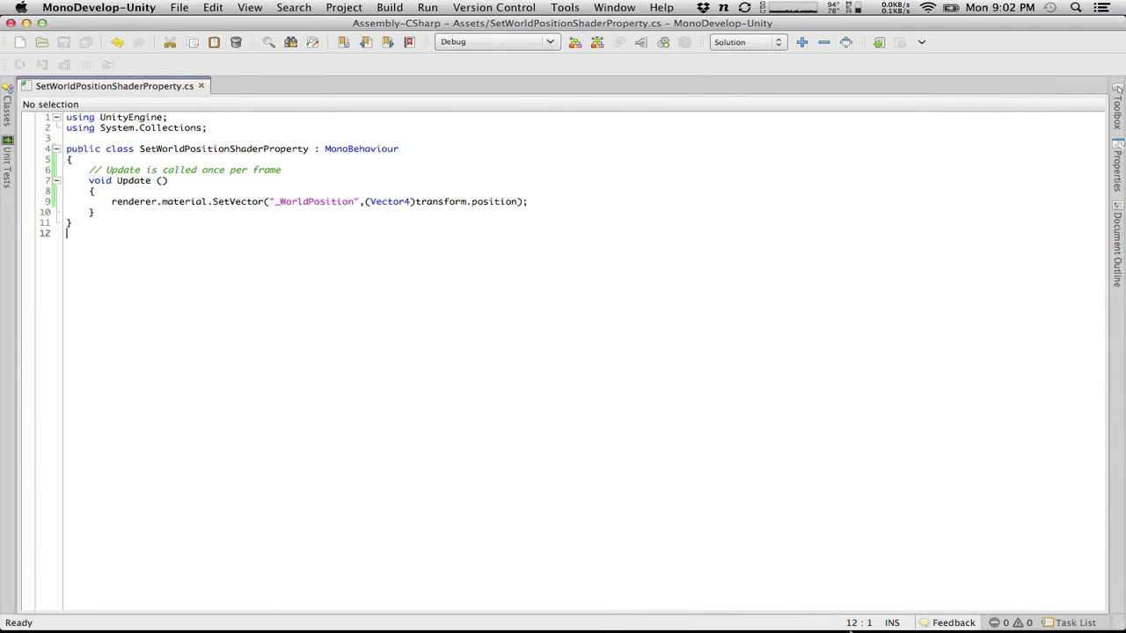
pyautogui.hotkey('ctrl', 'Left')
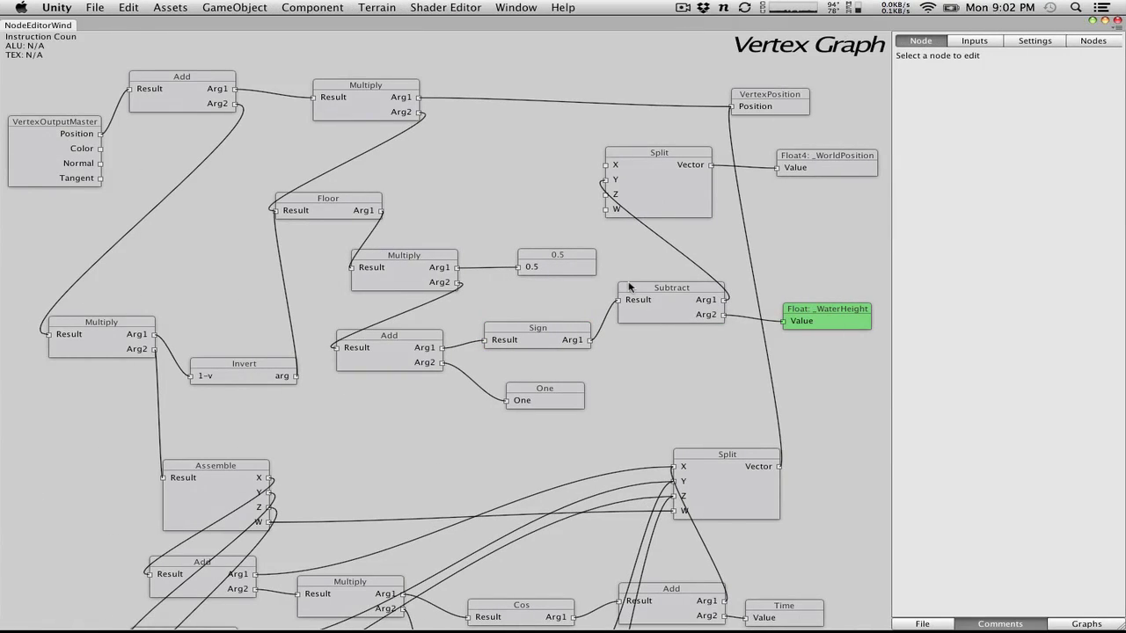
pyautogui.hotkey('ctrl', 'Up')
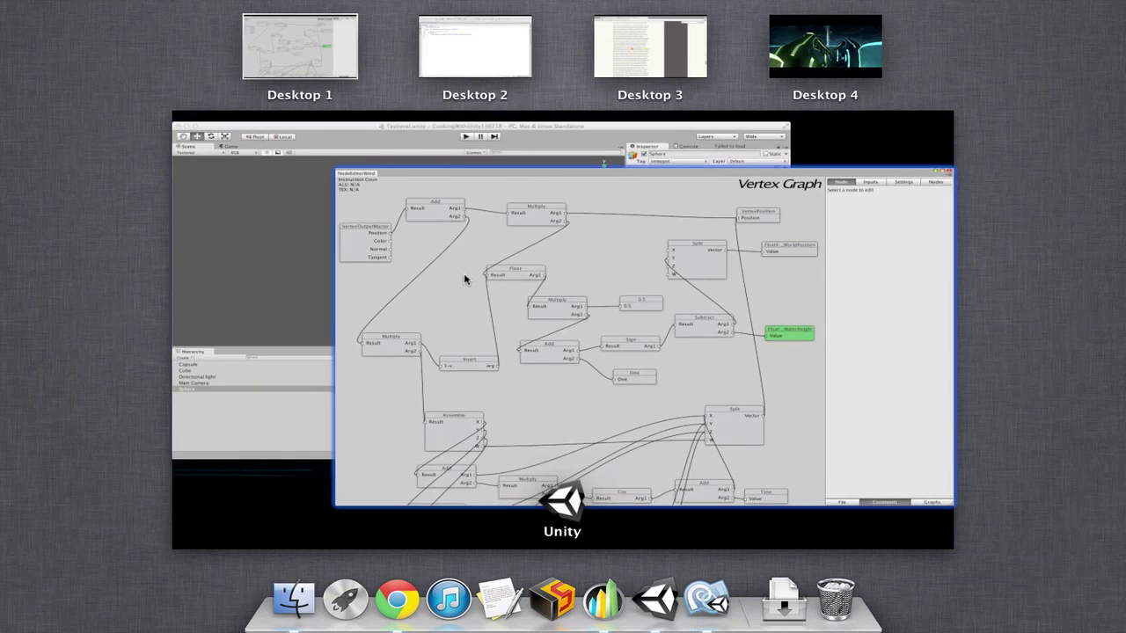
pyautogui.moveTo(463, 276); pyautogui.dragTo(464, 44)
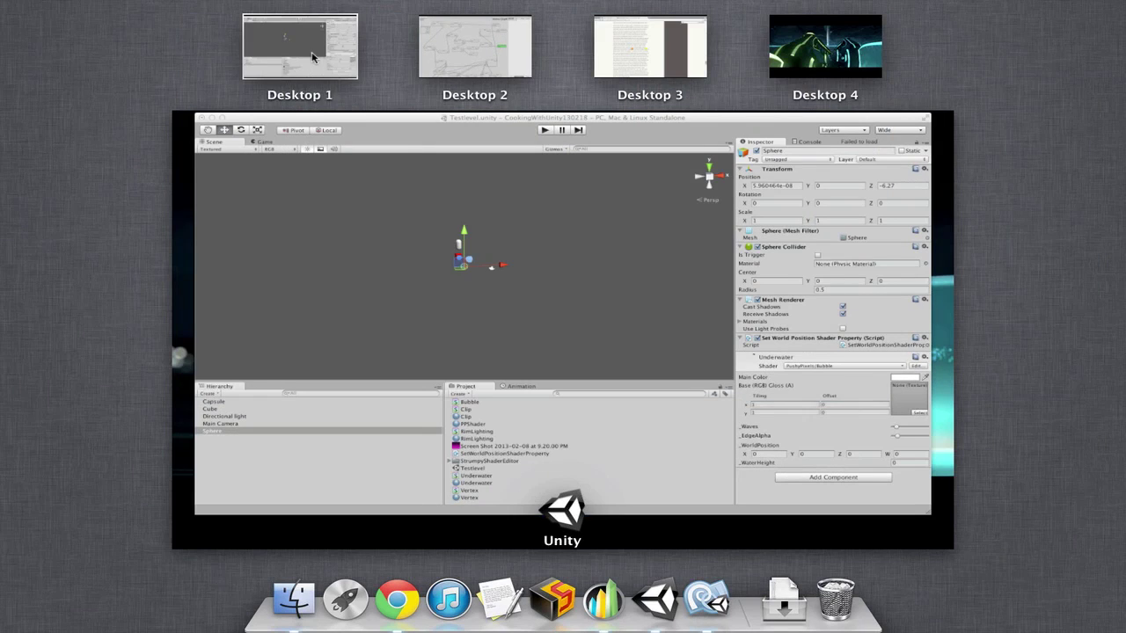
pyautogui.click(538, 102)
pyautogui.hotkey('ctrl', 'Right')
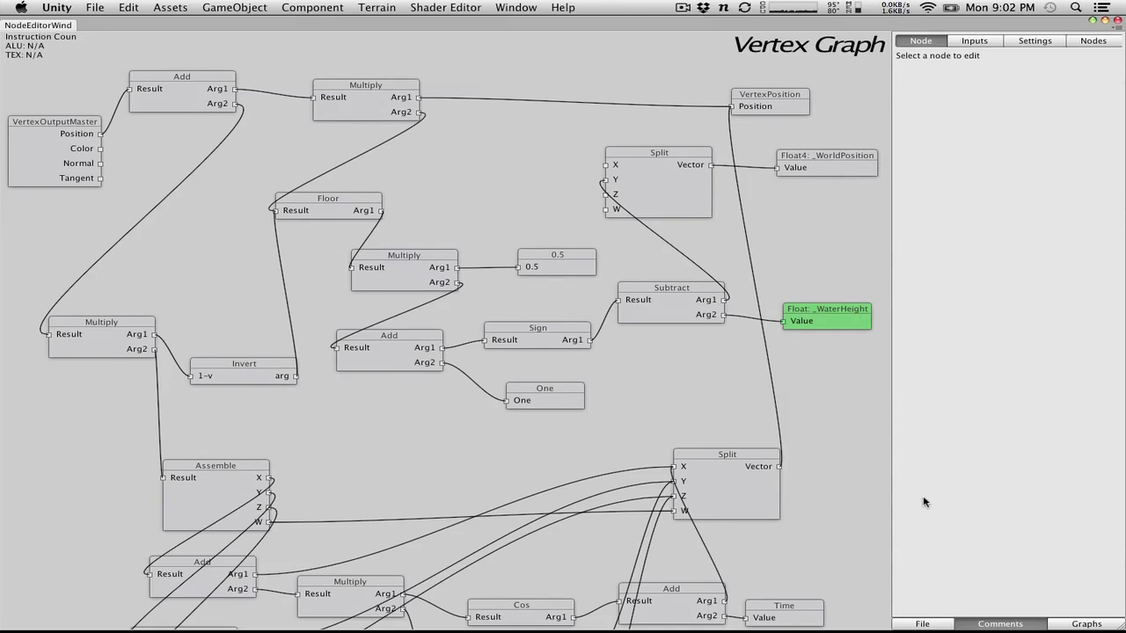
# Create a new shader graph in the node editor, discarding the old graph
pyautogui.click(935, 618)
pyautogui.click(920, 612)
pyautogui.click(929, 621)
pyautogui.click(970, 574)
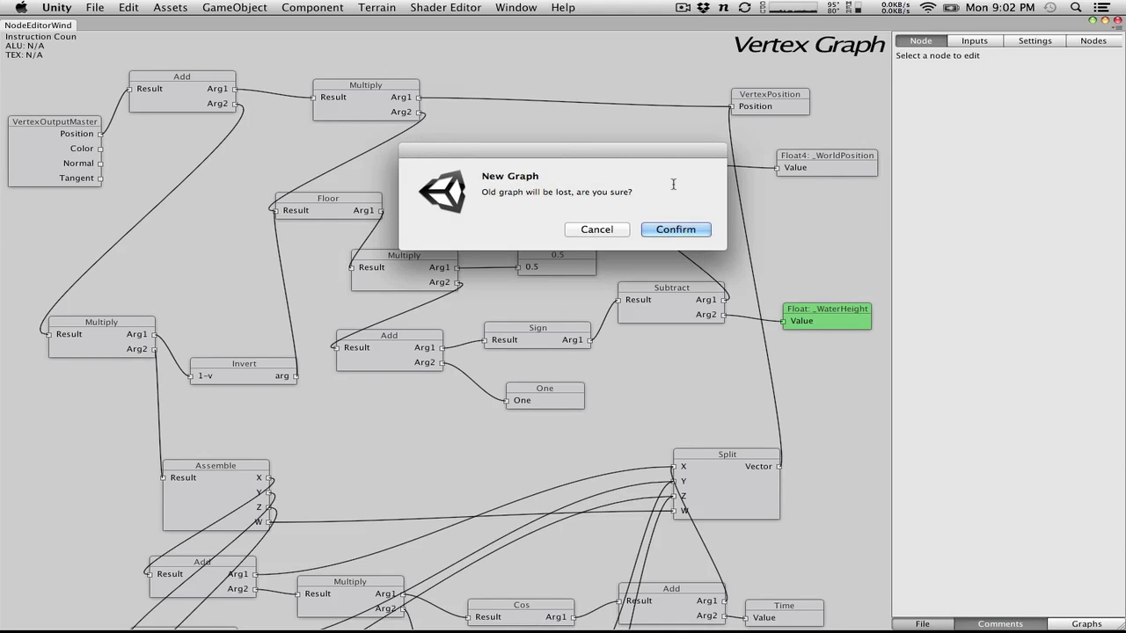
pyautogui.click(665, 229)
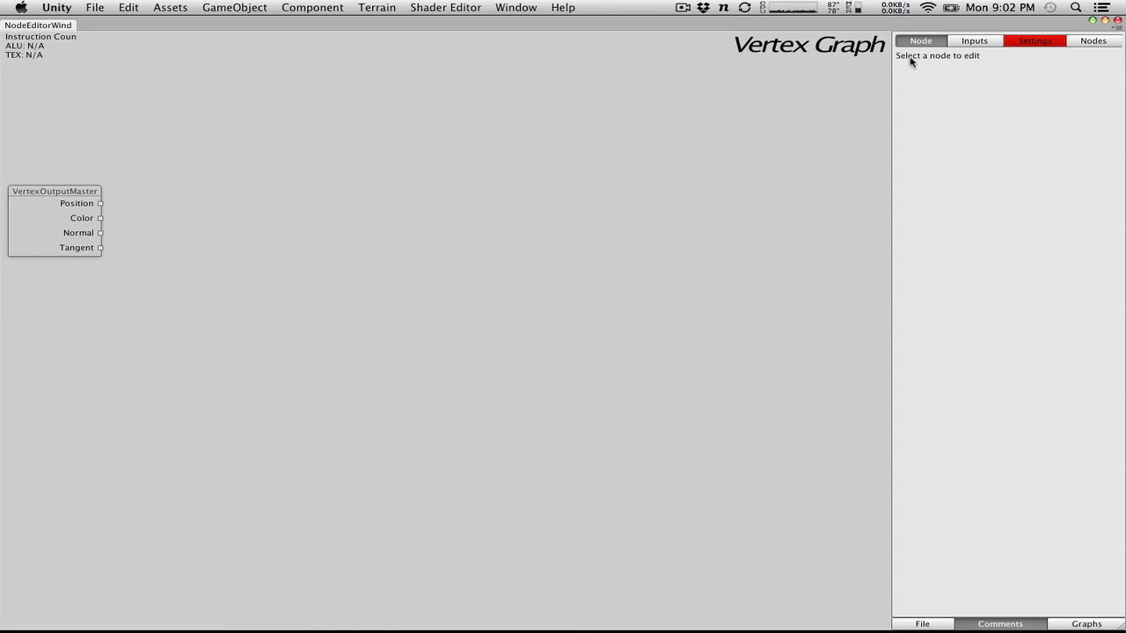
# Name the new shader GradientFun in the shader settings
pyautogui.click(1046, 44)
pyautogui.click(1044, 55)
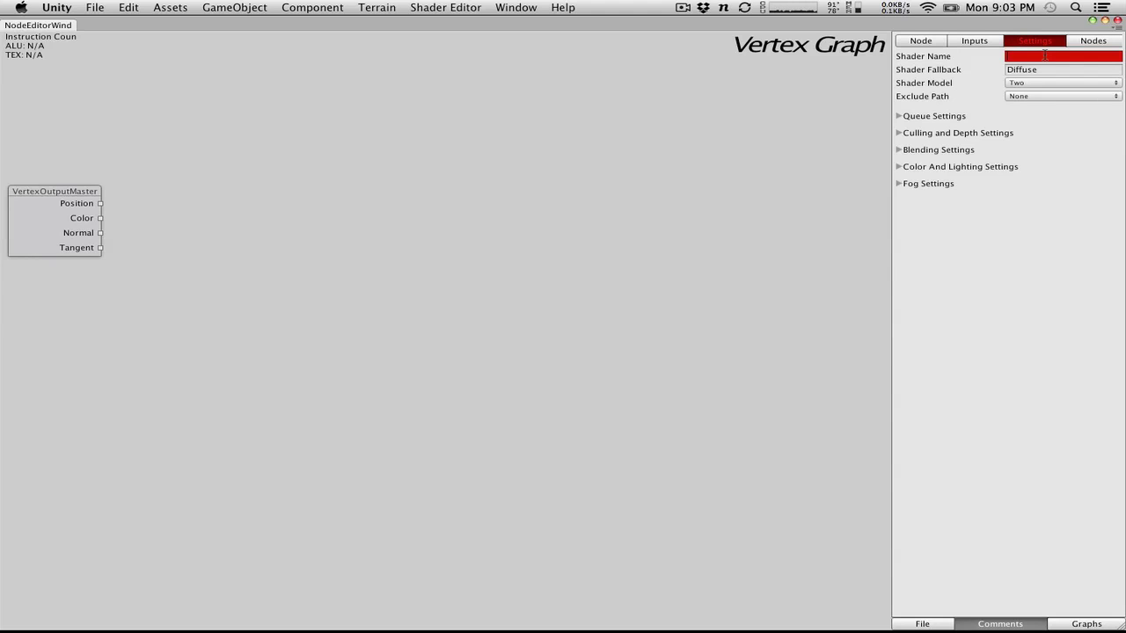
pyautogui.write('Gradien')
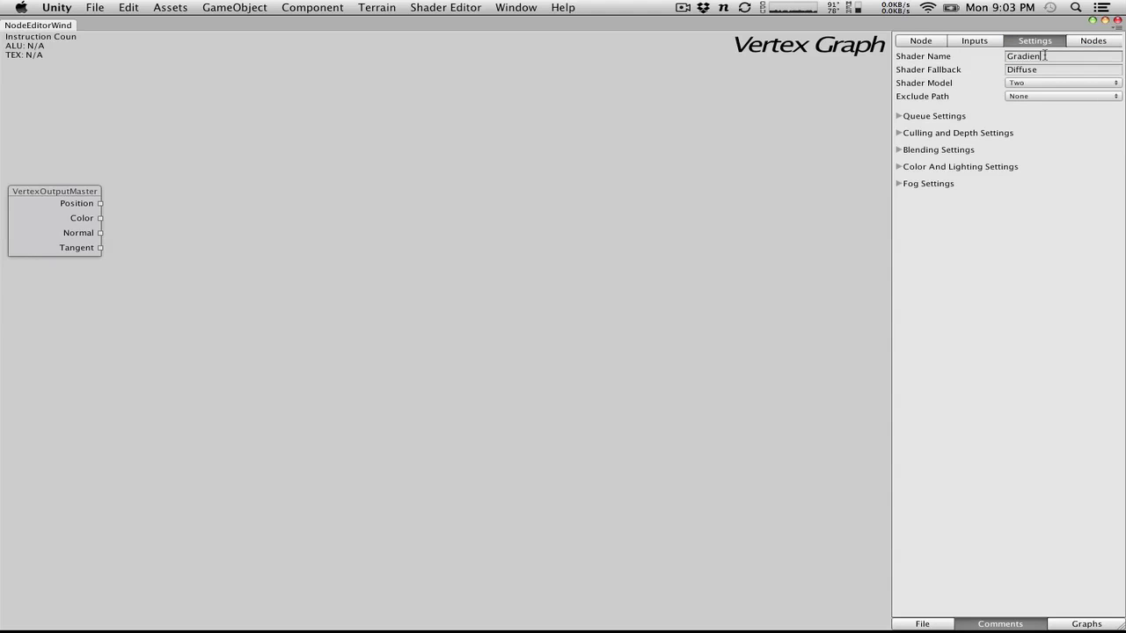
pyautogui.write('tFun')
# Switch the editor to the Pixel graph and look through the shader's inputs, node and settings options
pyautogui.click(1075, 627)
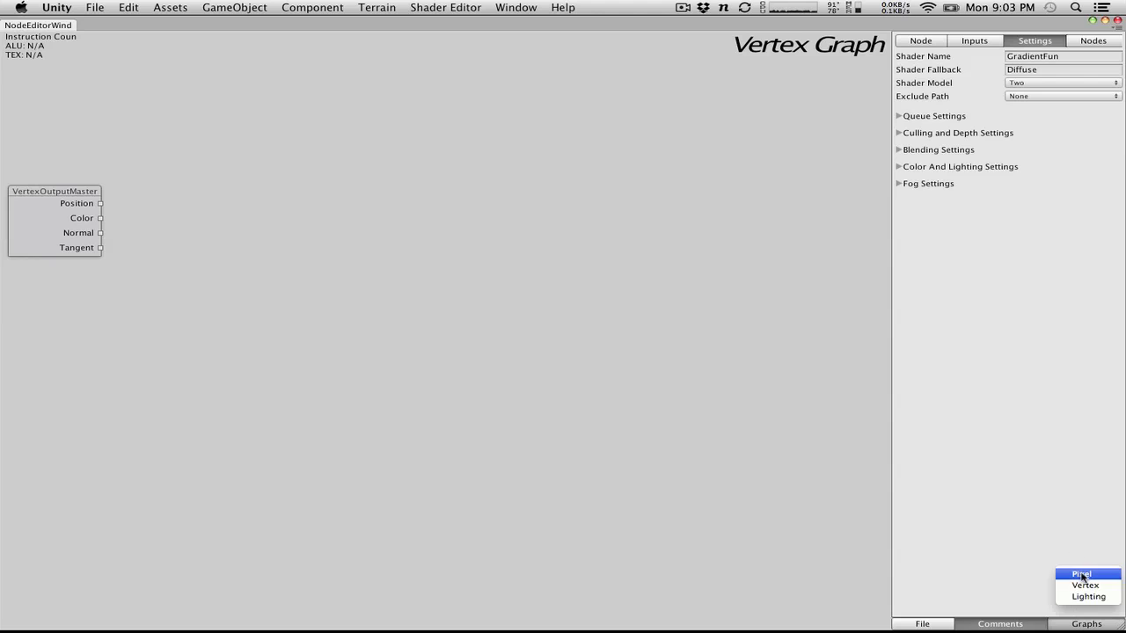
pyautogui.click(1080, 573)
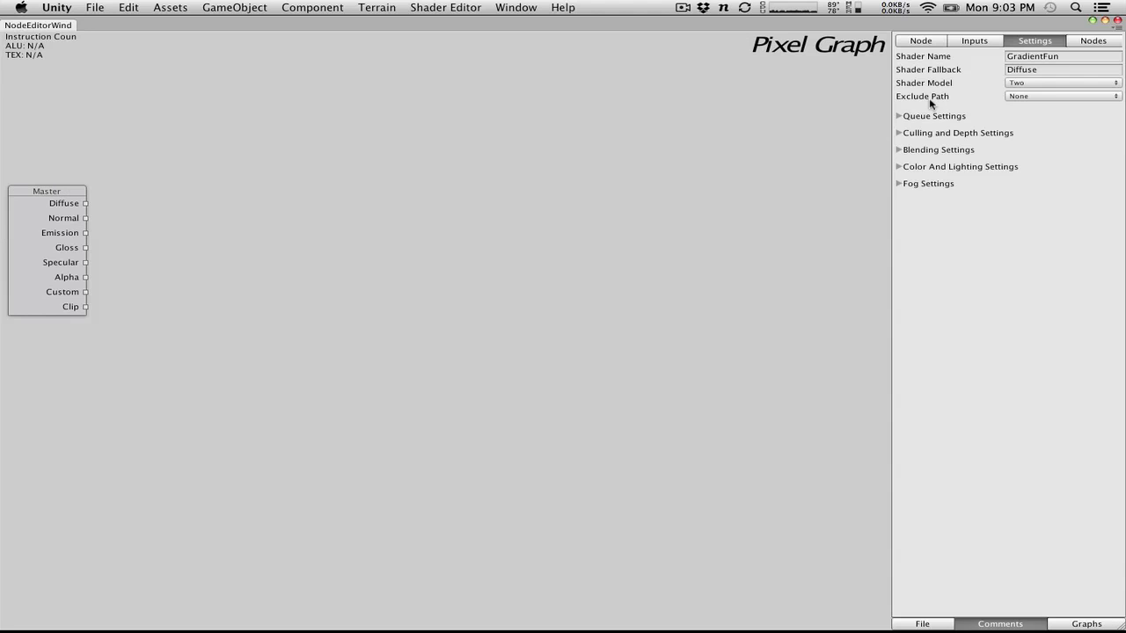
pyautogui.click(990, 46)
pyautogui.click(917, 42)
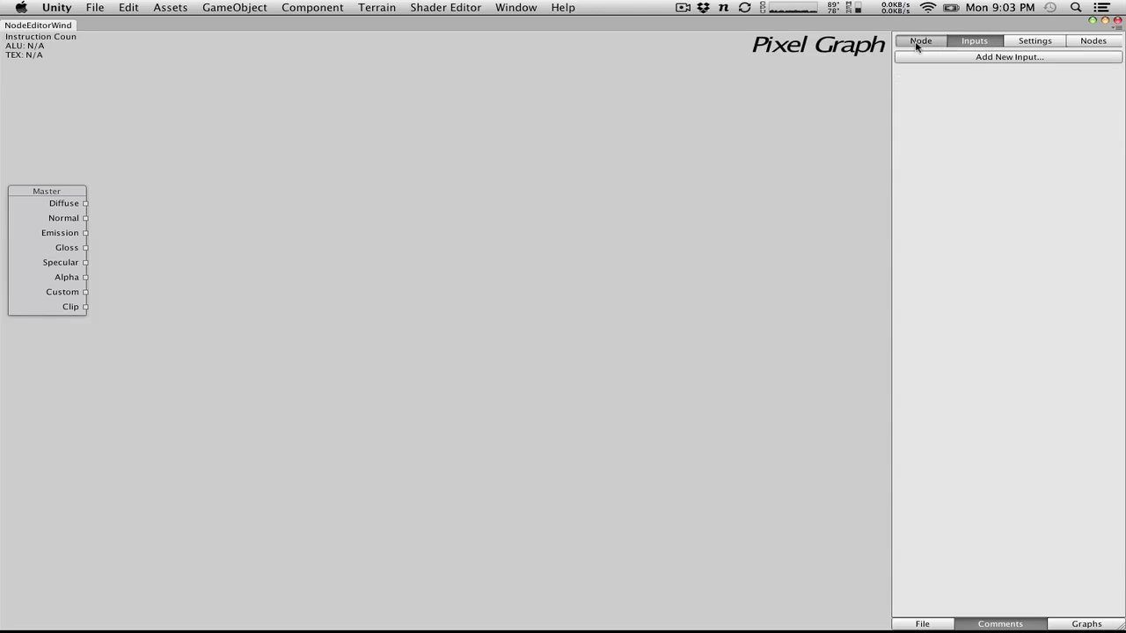
pyautogui.click(1019, 39)
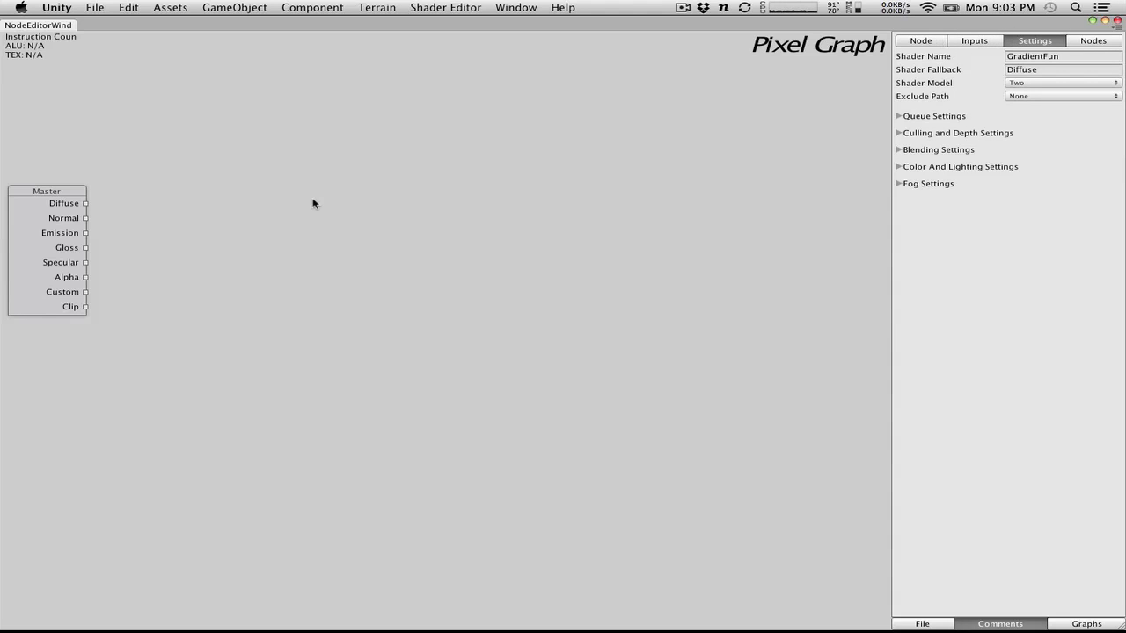
pyautogui.rightClick(413, 161)
pyautogui.moveTo(451, 210)
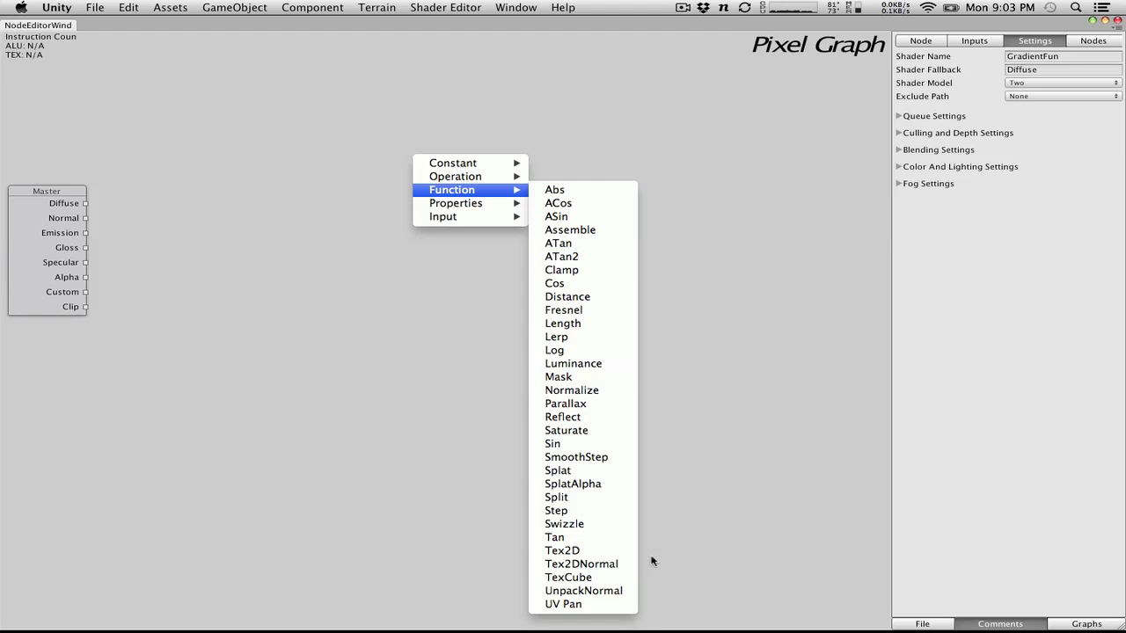
pyautogui.click(589, 554)
pyautogui.click(447, 164)
pyautogui.press('Delete')
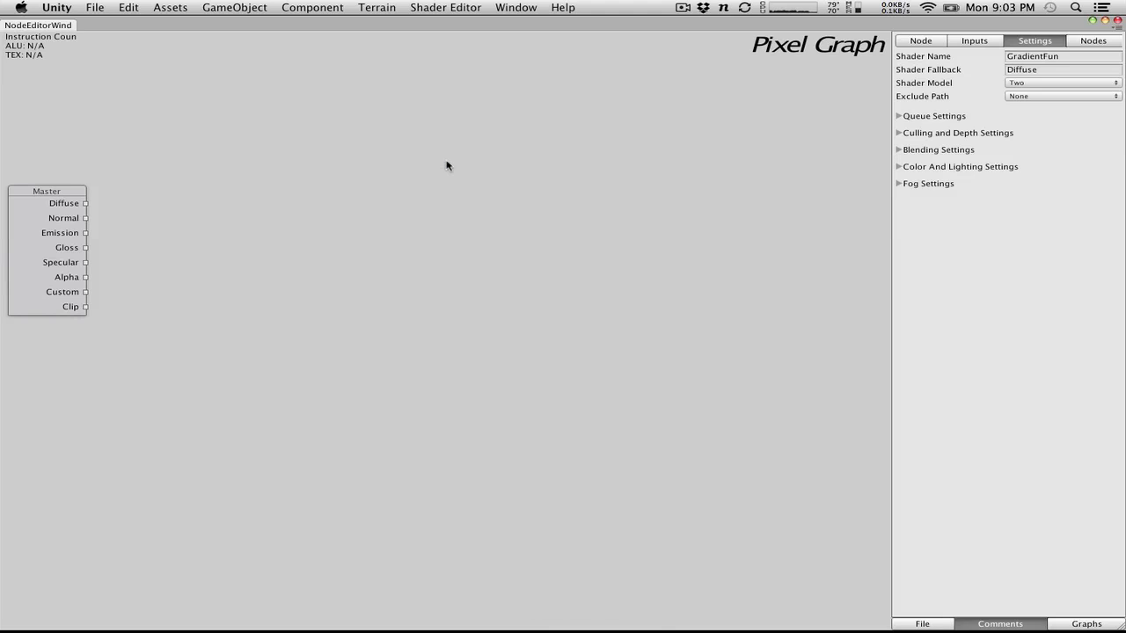
# Add a Mesh UV input node to the pixel graph and move it well away from the Master node
pyautogui.rightClick(448, 163)
pyautogui.moveTo(504, 207)
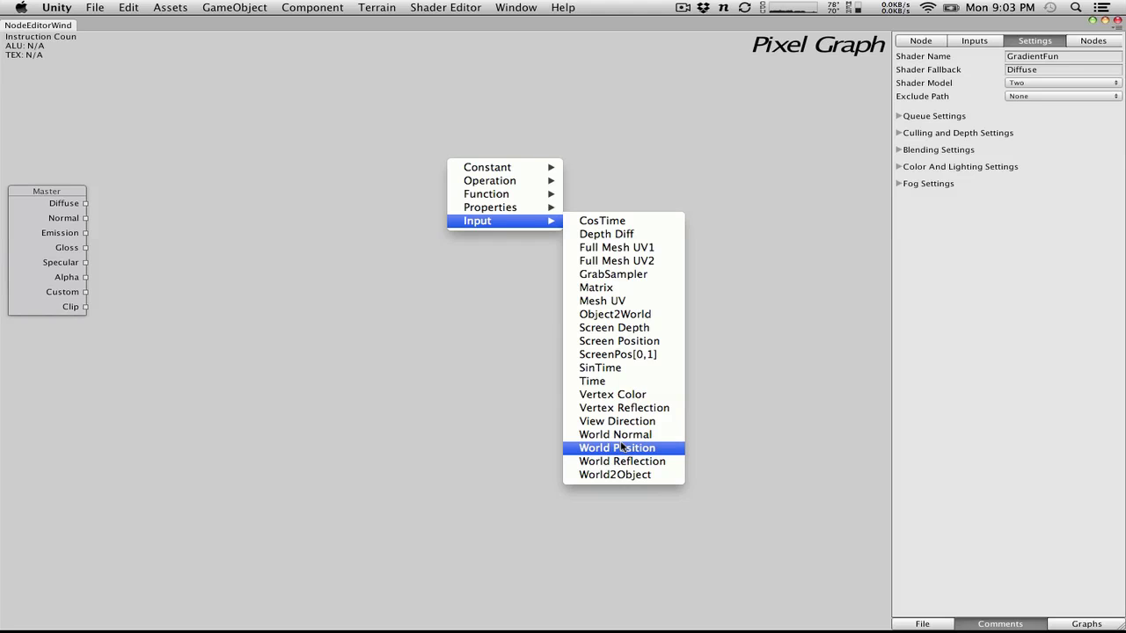
pyautogui.click(620, 302)
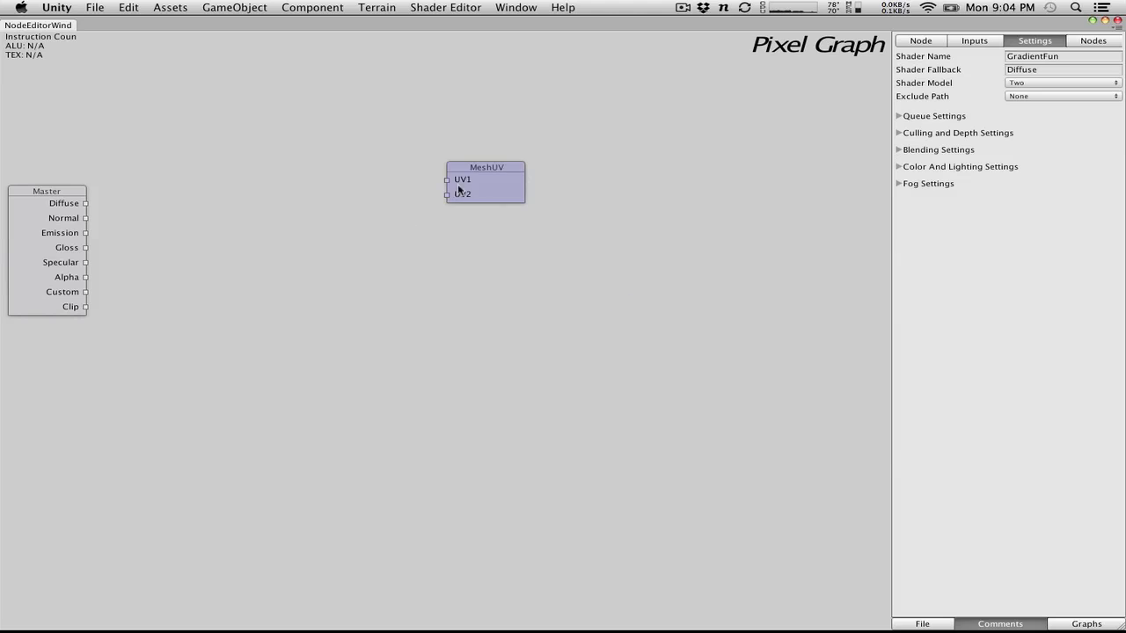
pyautogui.moveTo(460, 194); pyautogui.dragTo(569, 192)
pyautogui.rightClick(486, 248)
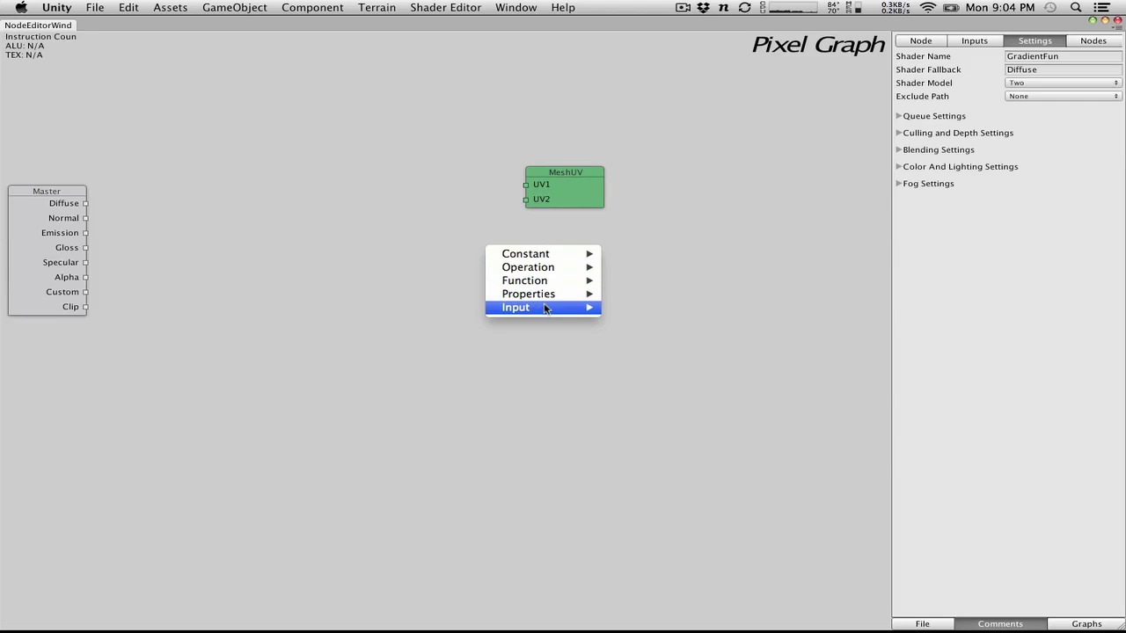
pyautogui.moveTo(544, 309)
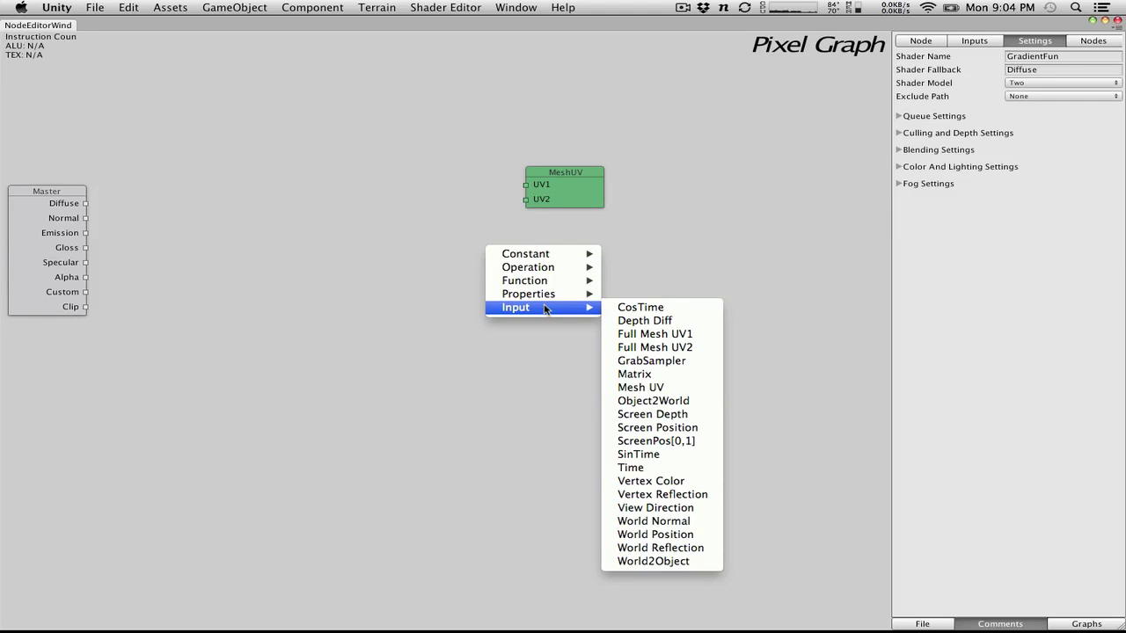
pyautogui.click(562, 187)
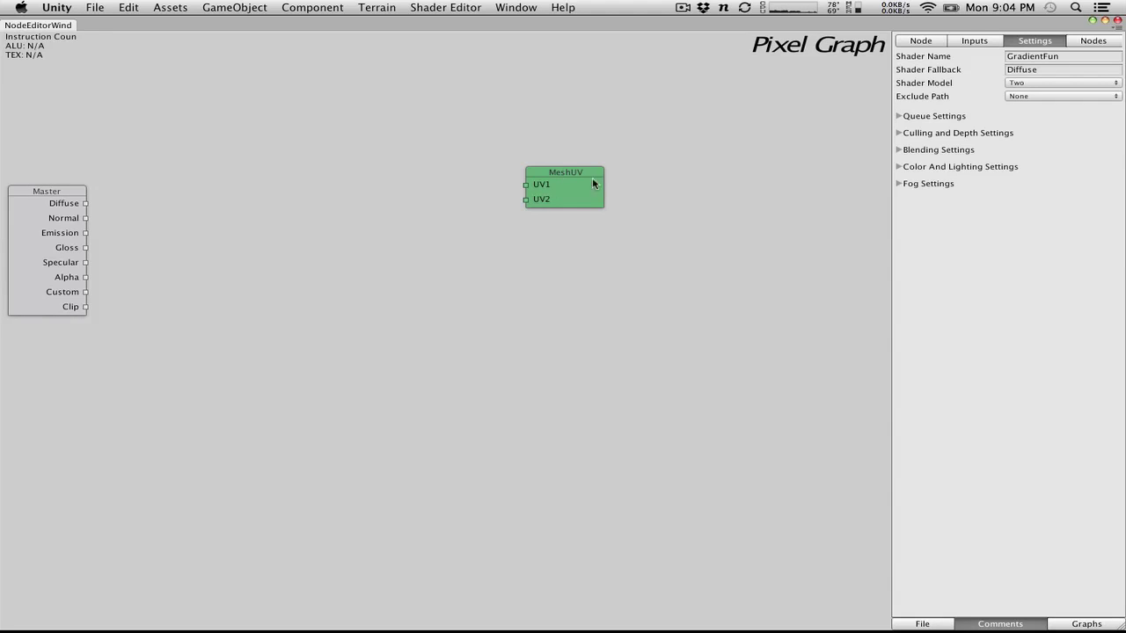
pyautogui.moveTo(595, 181); pyautogui.dragTo(658, 195)
# Add Unity's built-in Main Color as a new shader input
pyautogui.rightClick(373, 218)
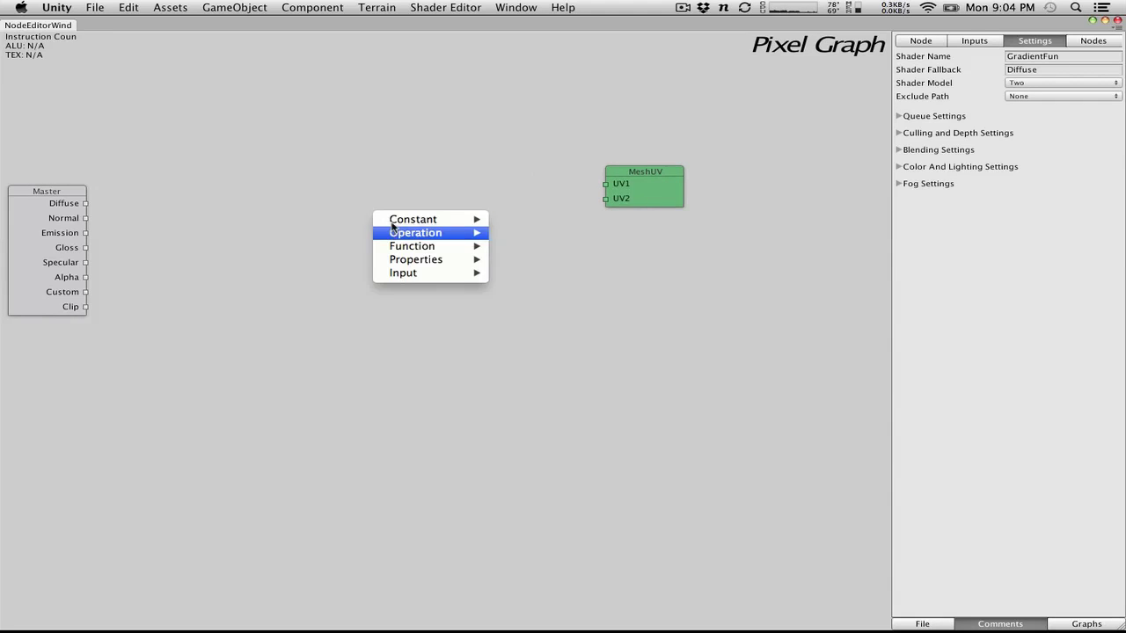
pyautogui.moveTo(396, 224)
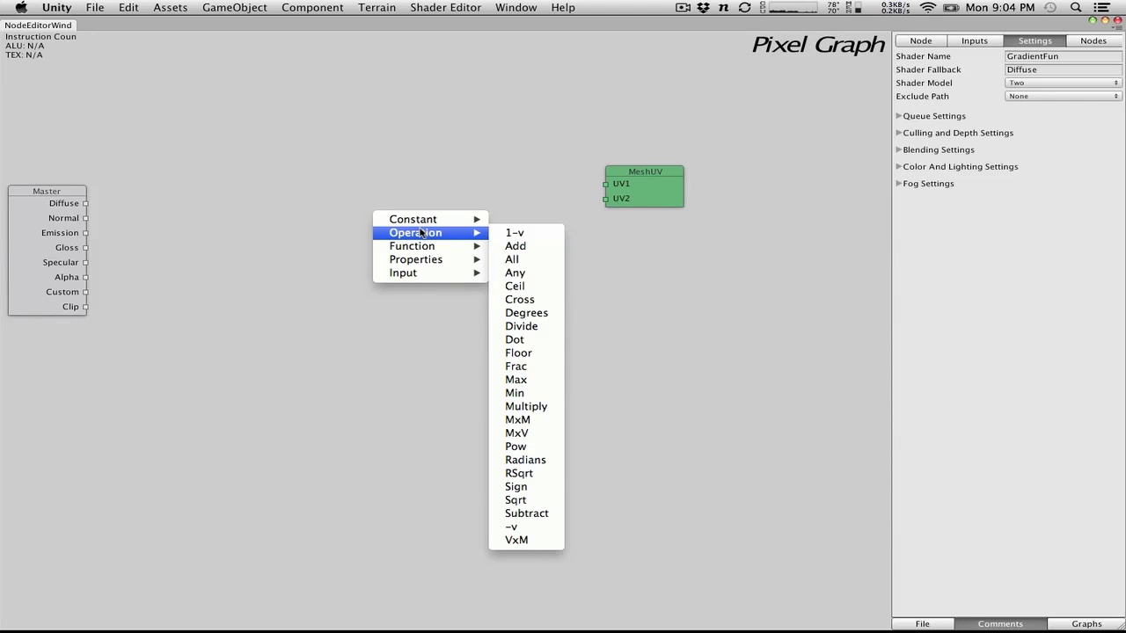
pyautogui.click(972, 33)
pyautogui.click(973, 46)
pyautogui.click(973, 56)
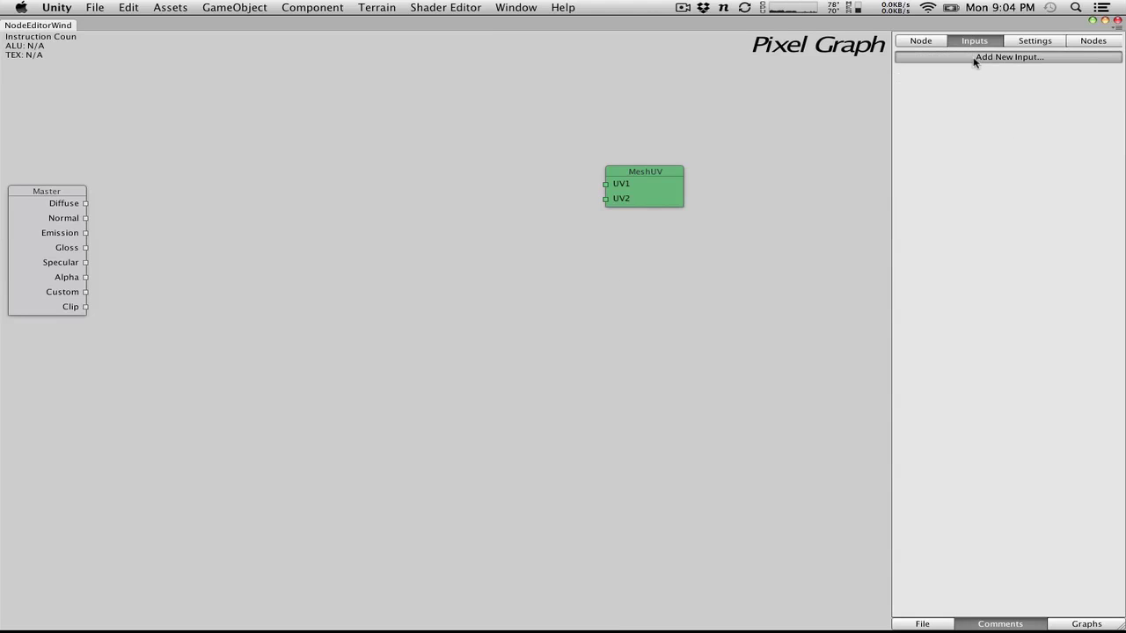
pyautogui.moveTo(1015, 152)
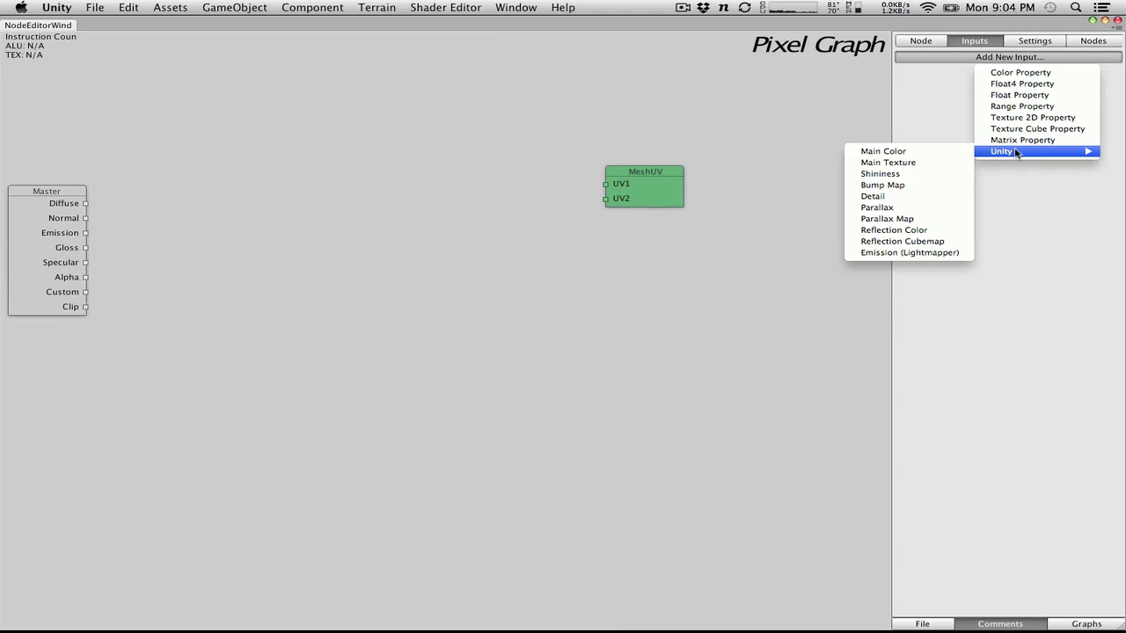
pyautogui.click(938, 153)
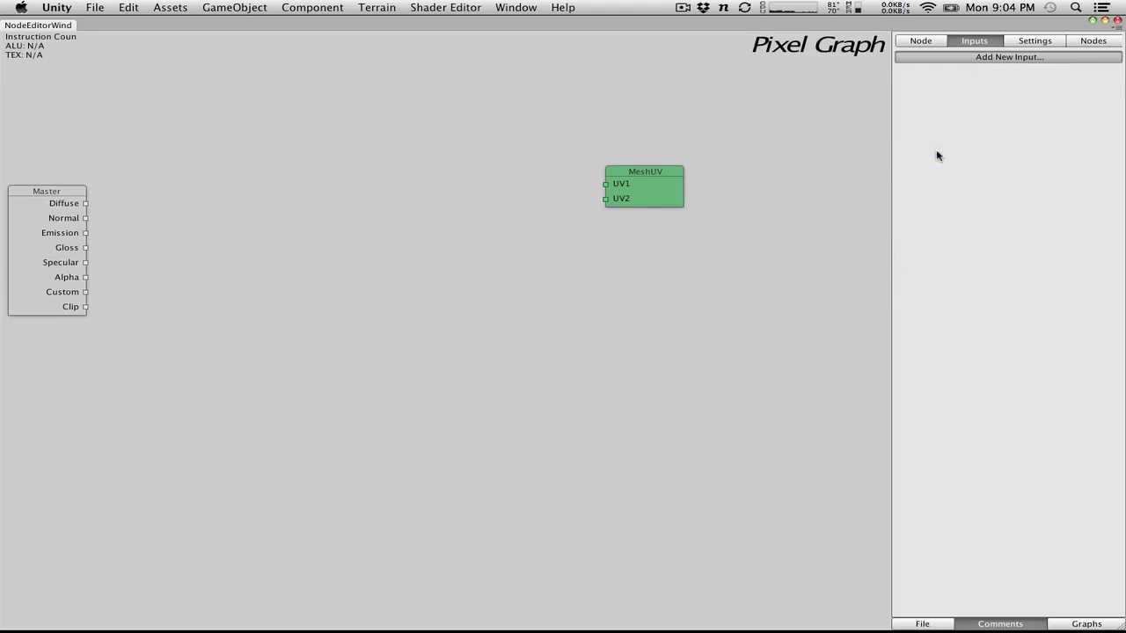
# Add a second color property to the shader inputs and name it _Color2
pyautogui.click(979, 59)
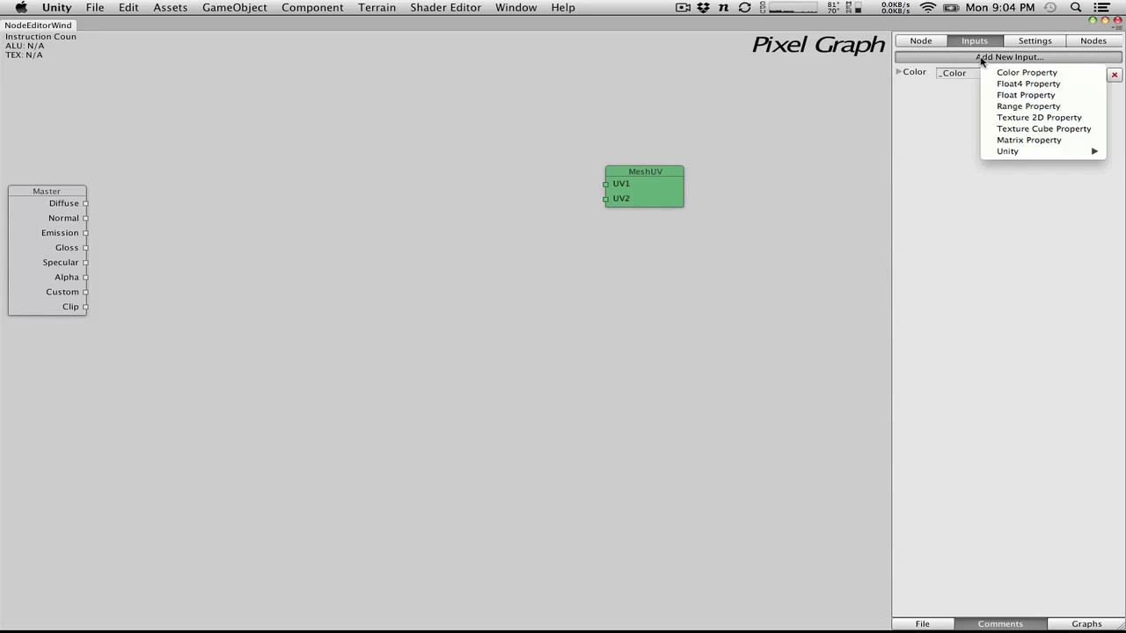
pyautogui.click(1012, 80)
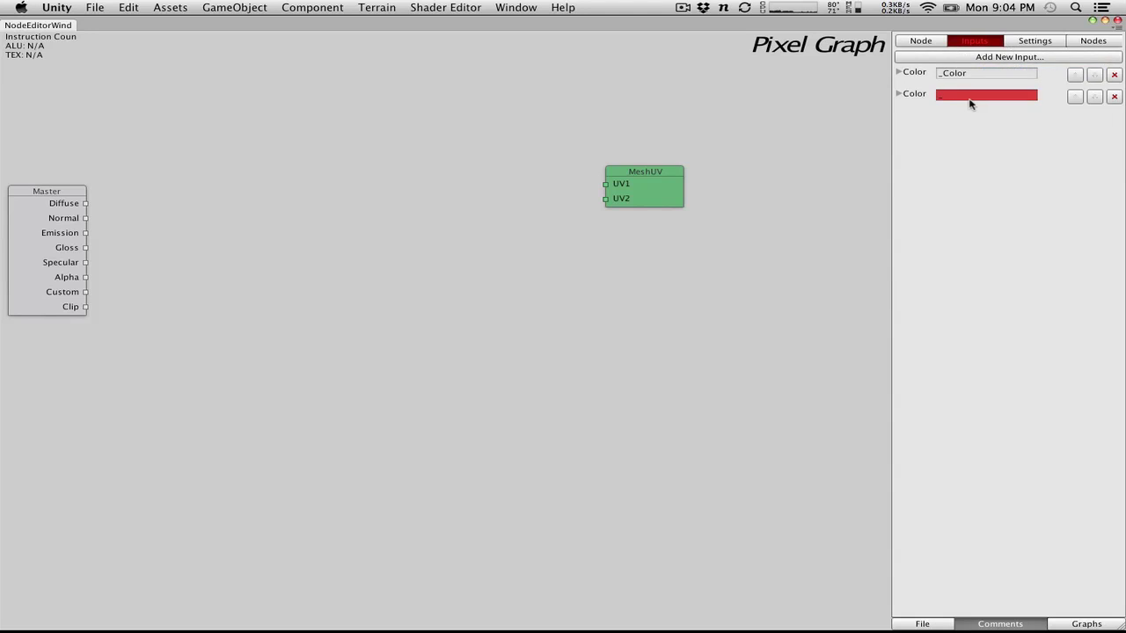
pyautogui.write('_Color2')
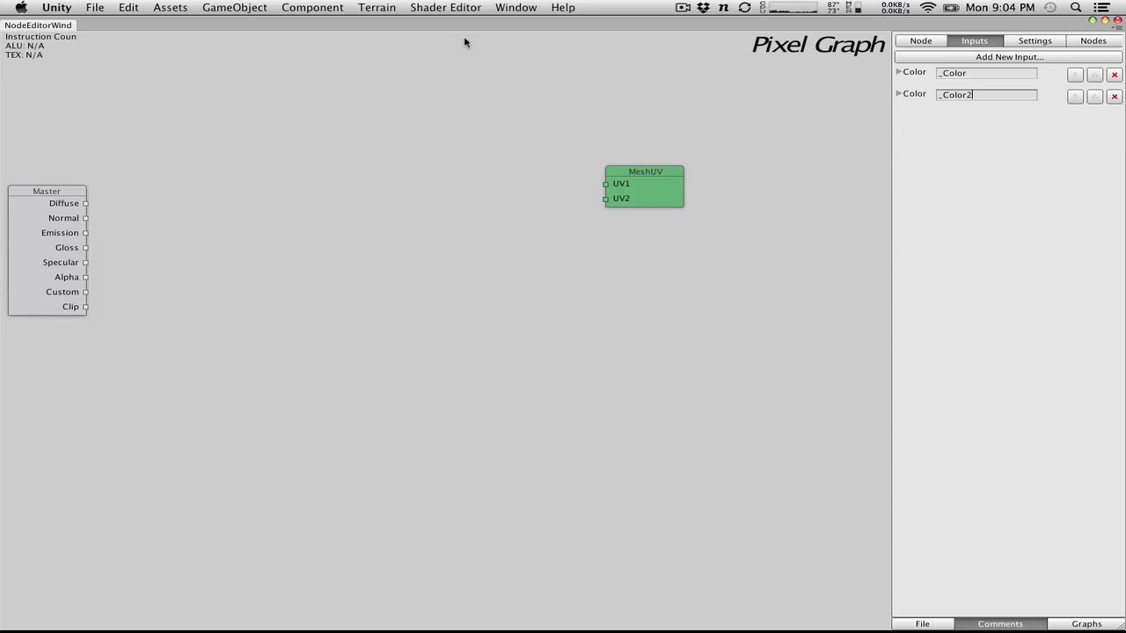
# Add a Split function node to the pixel graph and place it just beside the MeshUV node
pyautogui.rightClick(449, 144)
pyautogui.moveTo(499, 205)
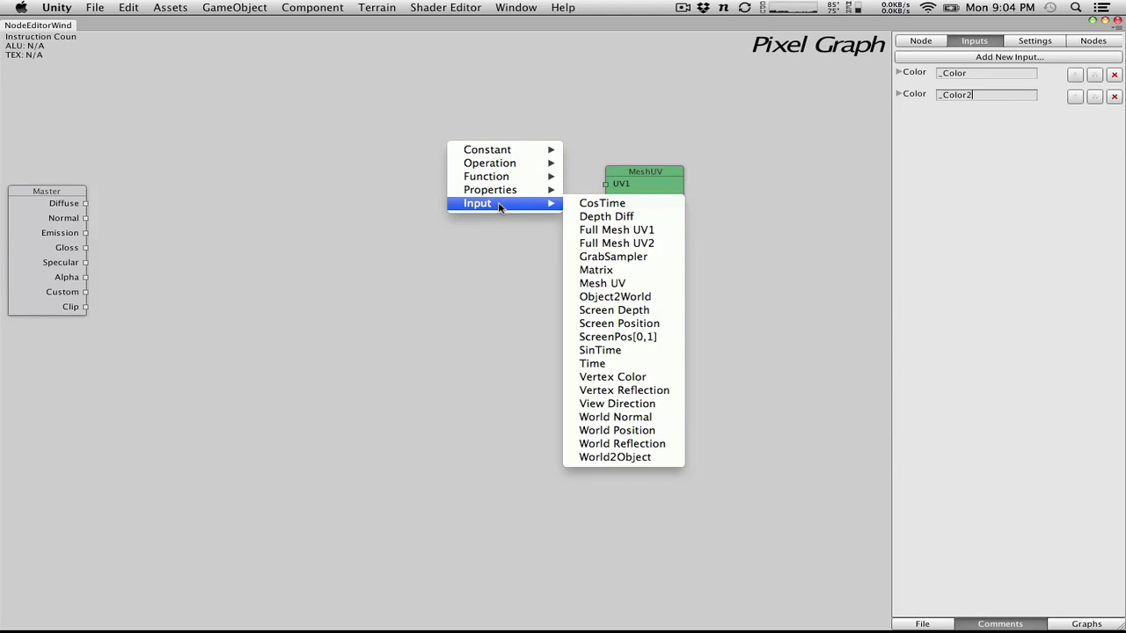
pyautogui.moveTo(514, 178)
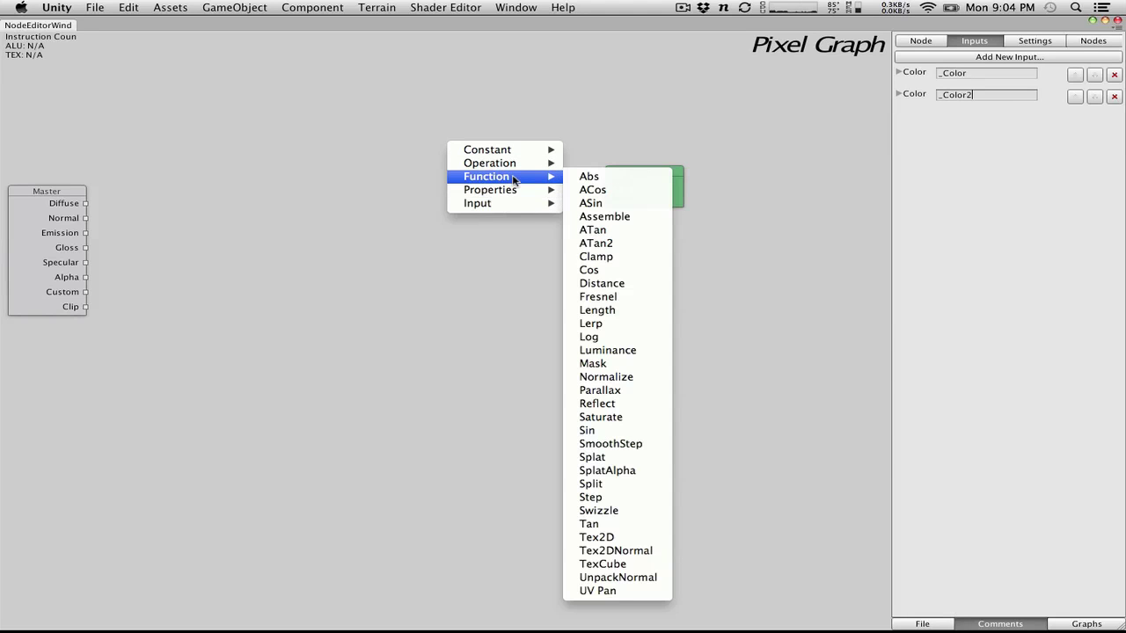
pyautogui.click(638, 484)
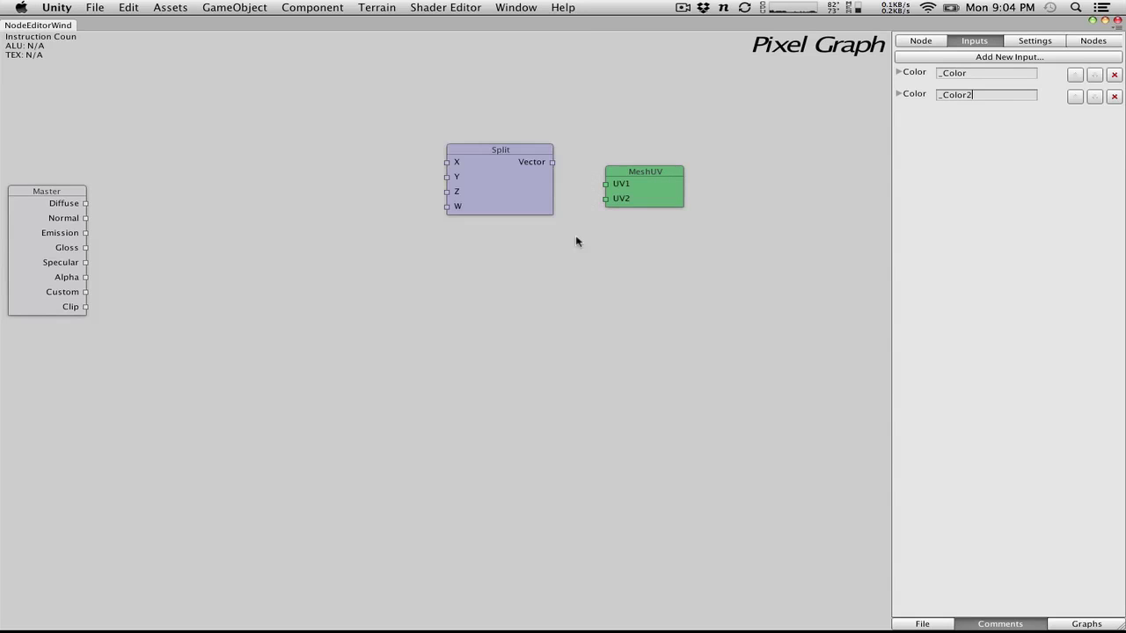
pyautogui.moveTo(523, 173); pyautogui.dragTo(538, 212)
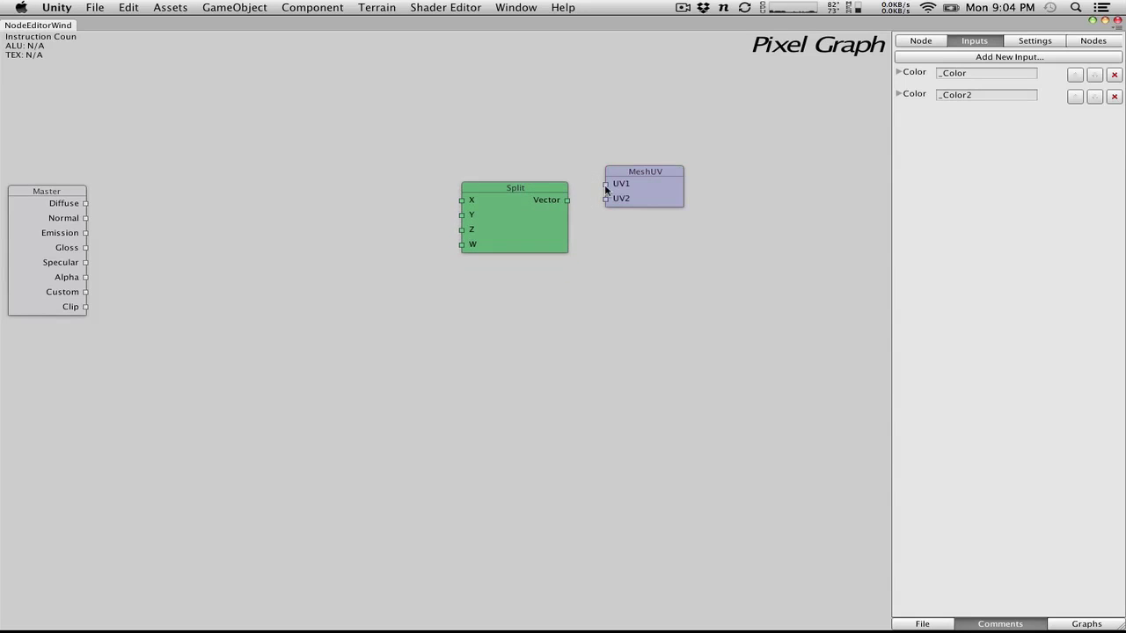
# Connect MeshUV's UV1 output to the Split node's Vector input and space the two nodes slightly apart
pyautogui.moveTo(605, 184); pyautogui.dragTo(567, 201)
pyautogui.moveTo(666, 173); pyautogui.dragTo(680, 190)
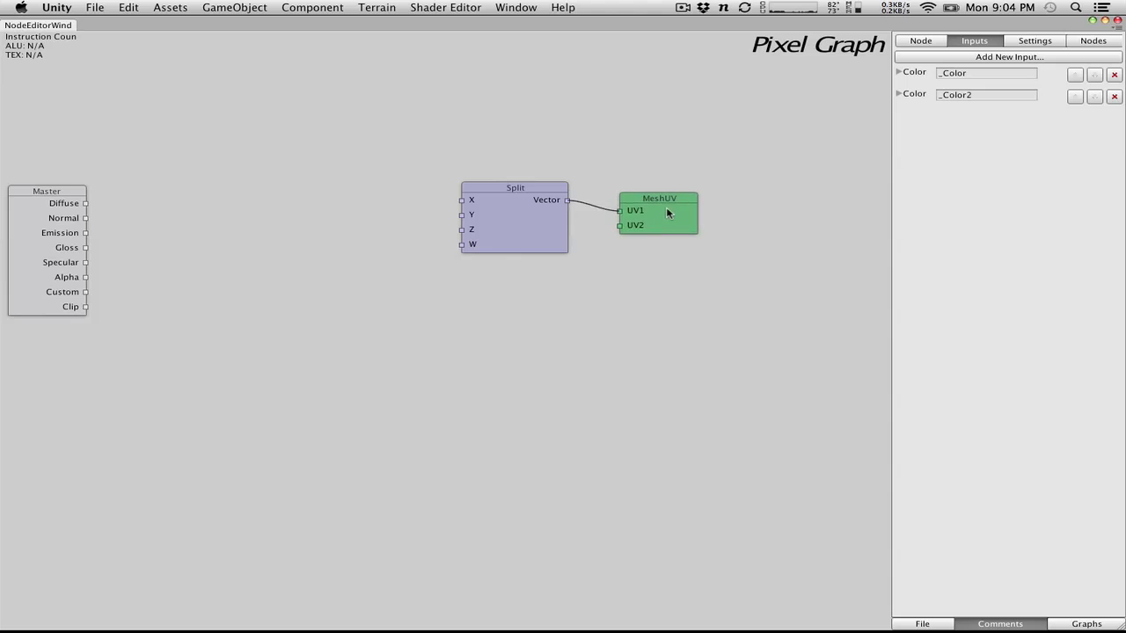
pyautogui.moveTo(504, 212); pyautogui.dragTo(493, 221)
pyautogui.click(315, 194)
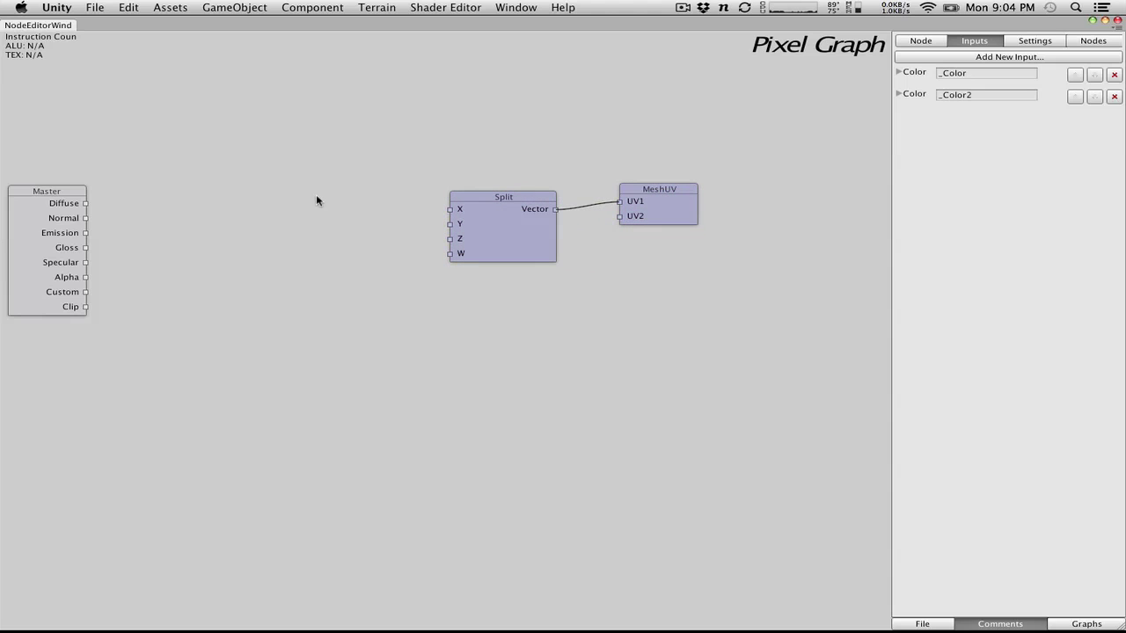
# Bring up the selected-node settings in place of the shader inputs list
pyautogui.rightClick(264, 224)
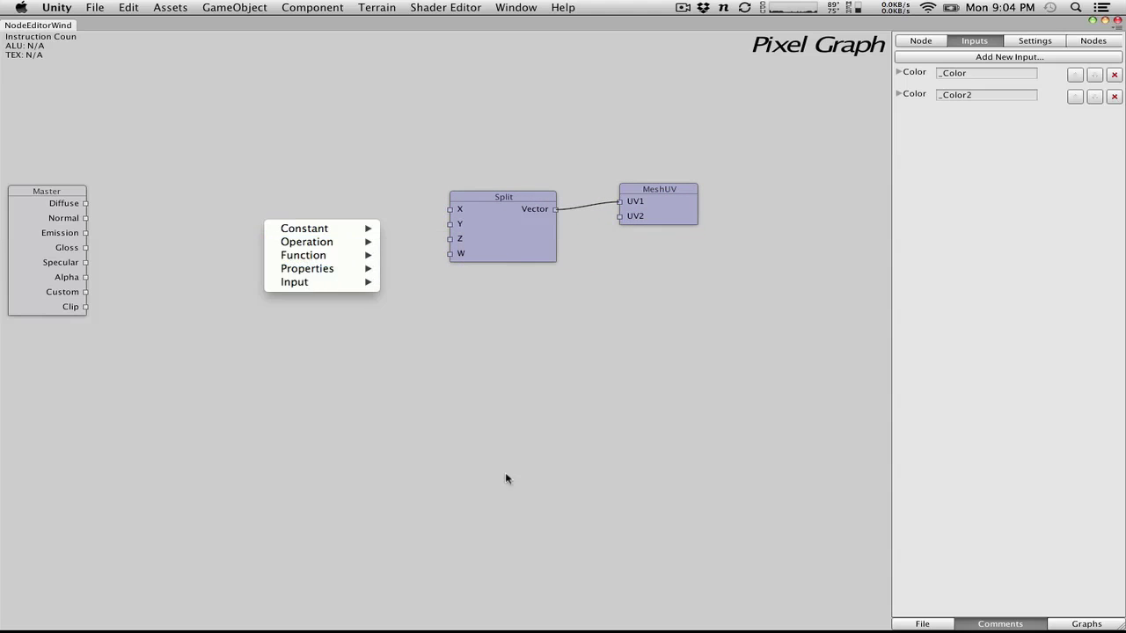
pyautogui.click(584, 475)
pyautogui.click(906, 42)
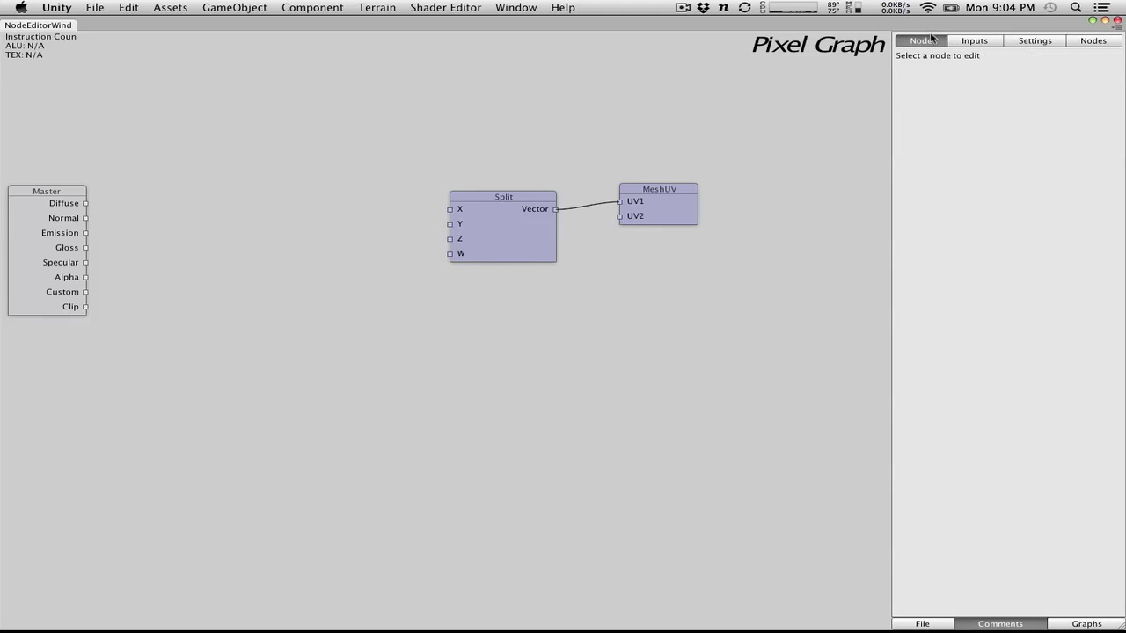
pyautogui.click(928, 624)
pyautogui.click(911, 594)
# Add a Color property node, move it above and between Master and Split, and assign it the _Color input
pyautogui.rightClick(692, 380)
pyautogui.moveTo(744, 437)
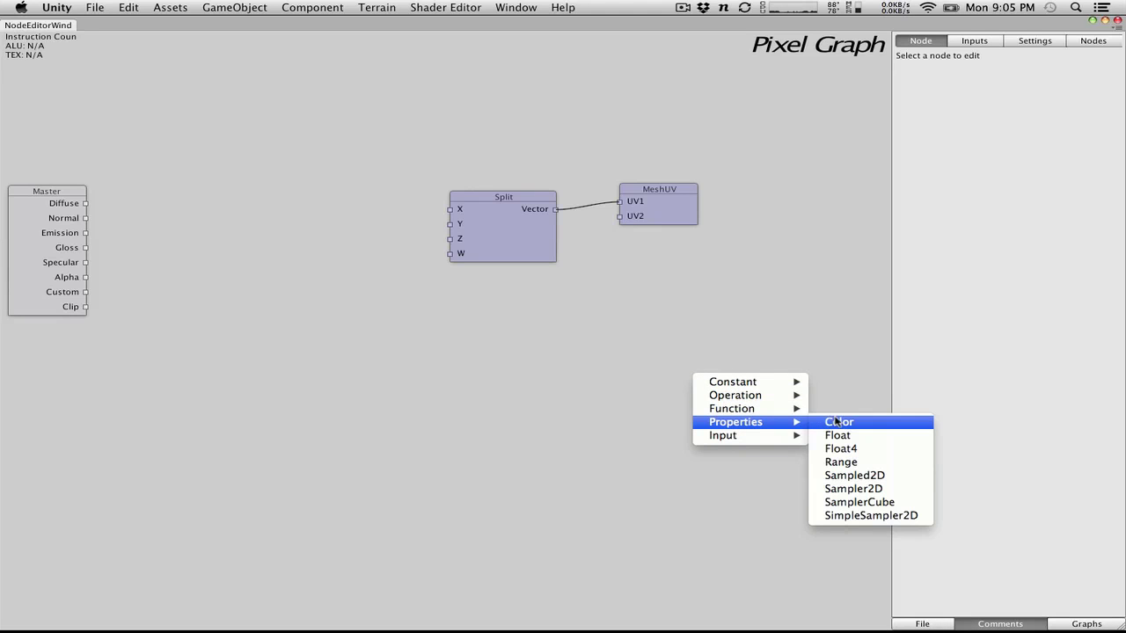
pyautogui.click(839, 423)
pyautogui.moveTo(744, 390); pyautogui.dragTo(512, 316)
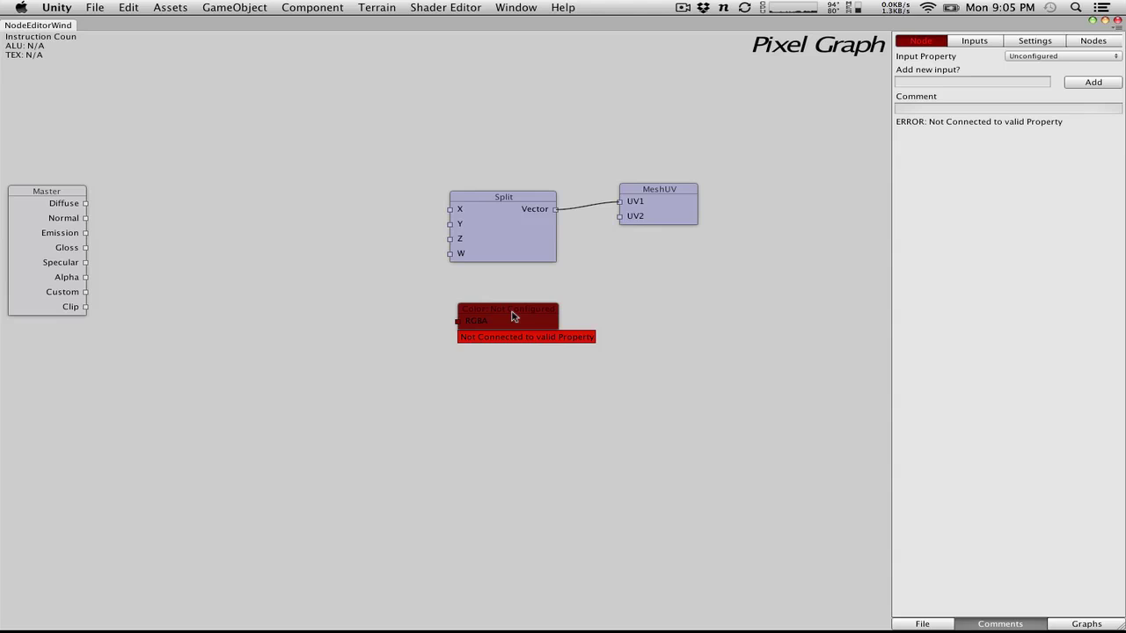
pyautogui.moveTo(526, 323); pyautogui.dragTo(384, 108)
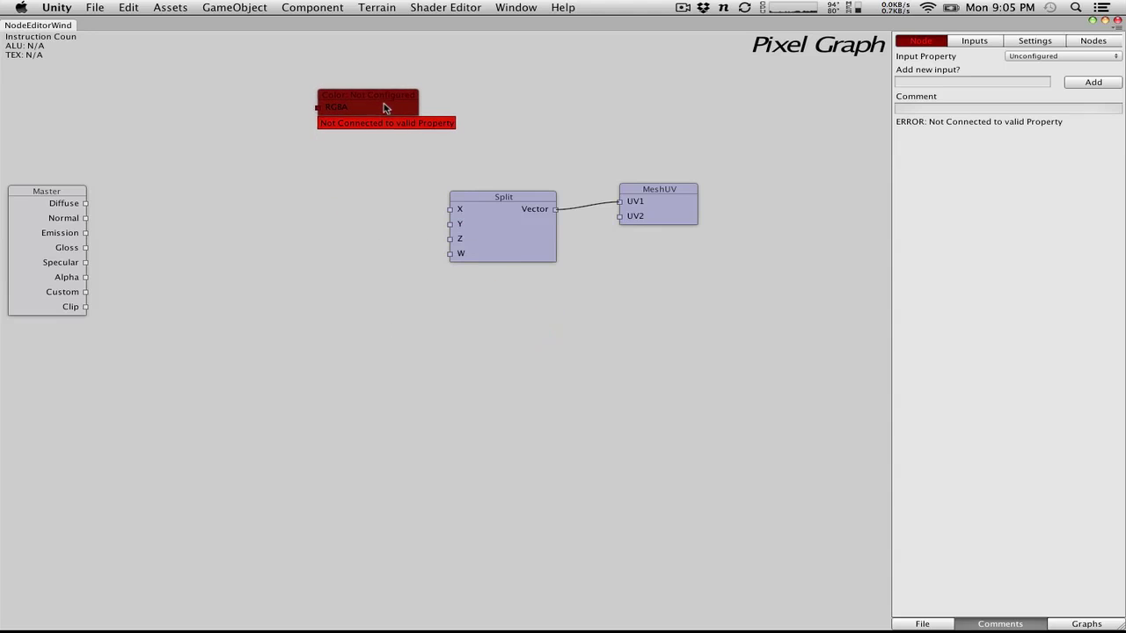
pyautogui.click(1031, 55)
pyautogui.click(1029, 69)
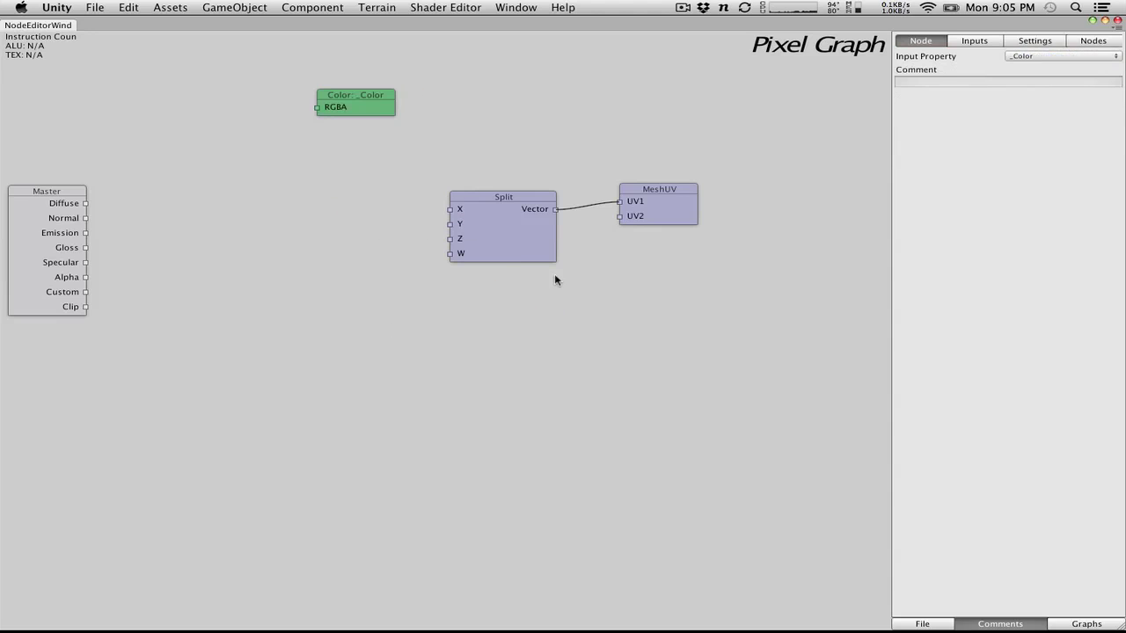
# Add a second Color property node to the graph and assign it the _Color2 input
pyautogui.rightClick(322, 346)
pyautogui.moveTo(396, 351)
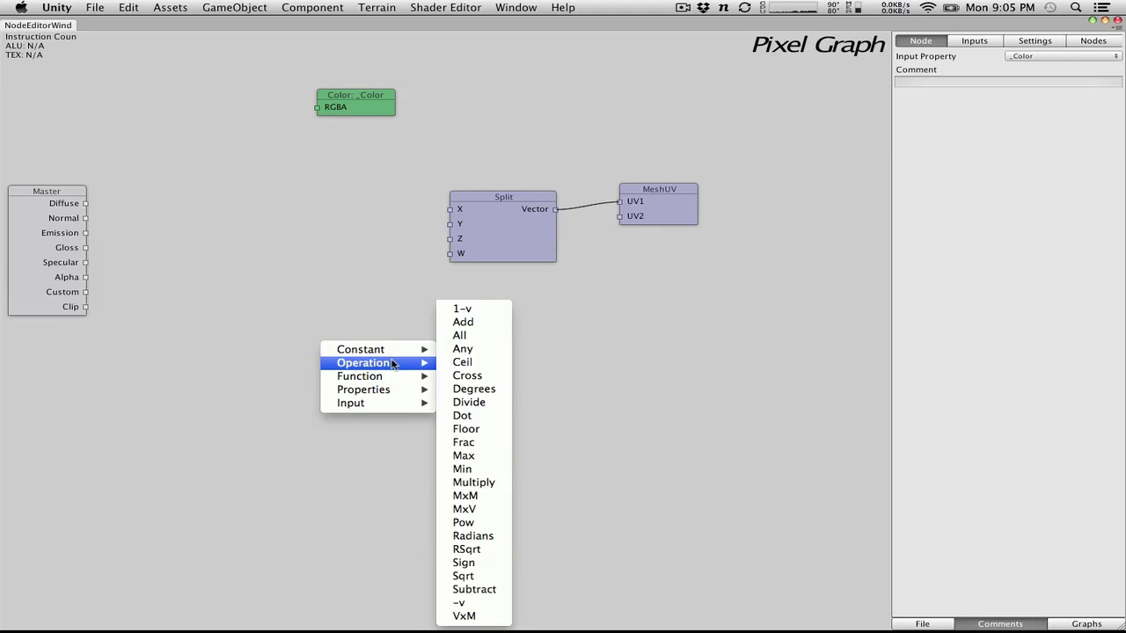
pyautogui.moveTo(356, 352)
pyautogui.moveTo(384, 393)
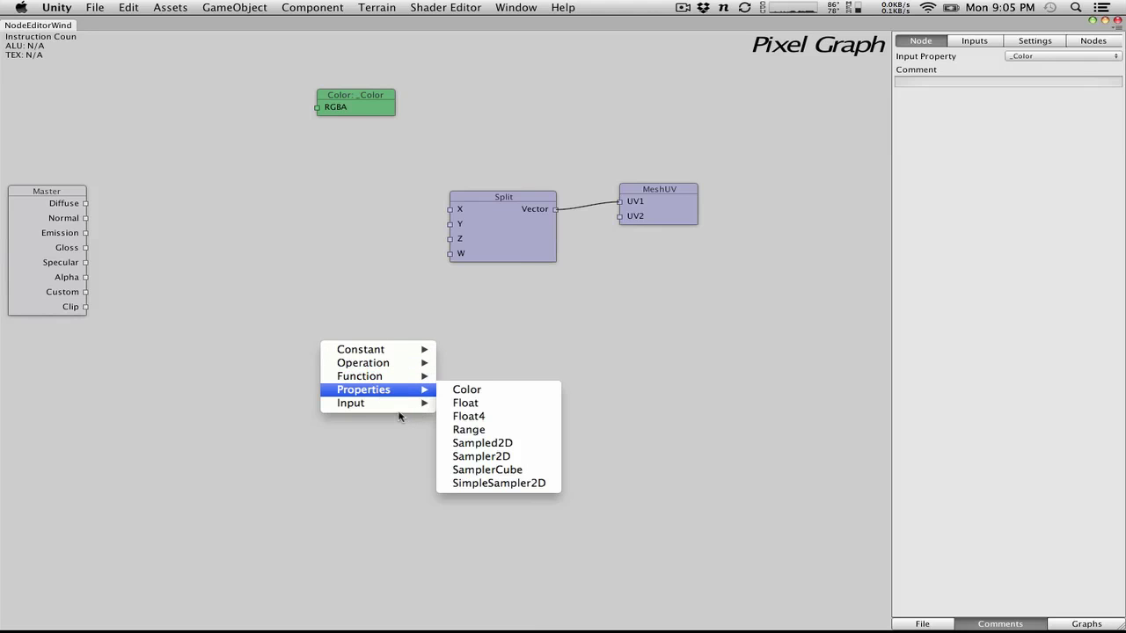
pyautogui.click(471, 392)
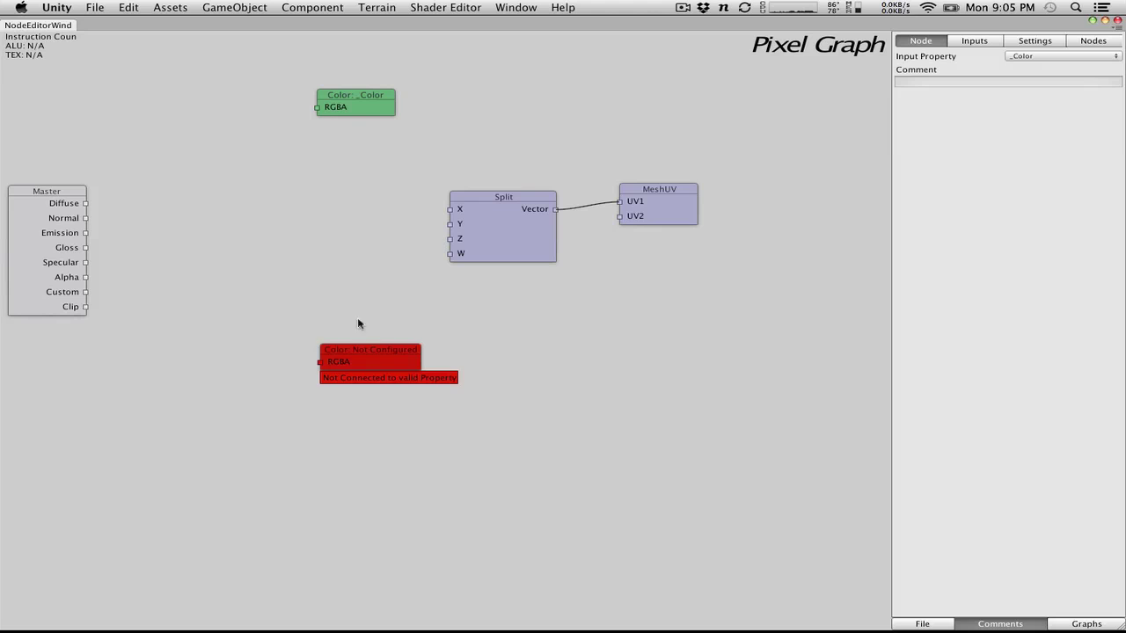
pyautogui.click(384, 368)
pyautogui.click(1062, 56)
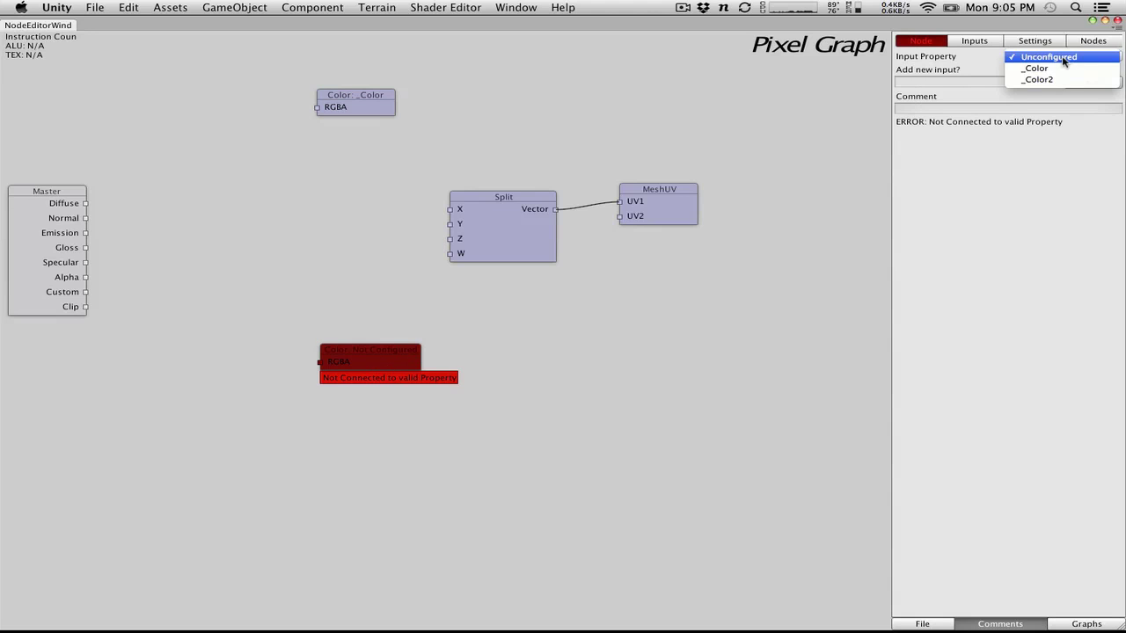
pyautogui.click(1062, 80)
# Stack the _Color2 node directly below the _Color node and shift the Split node closer to Master
pyautogui.moveTo(355, 351); pyautogui.dragTo(287, 96)
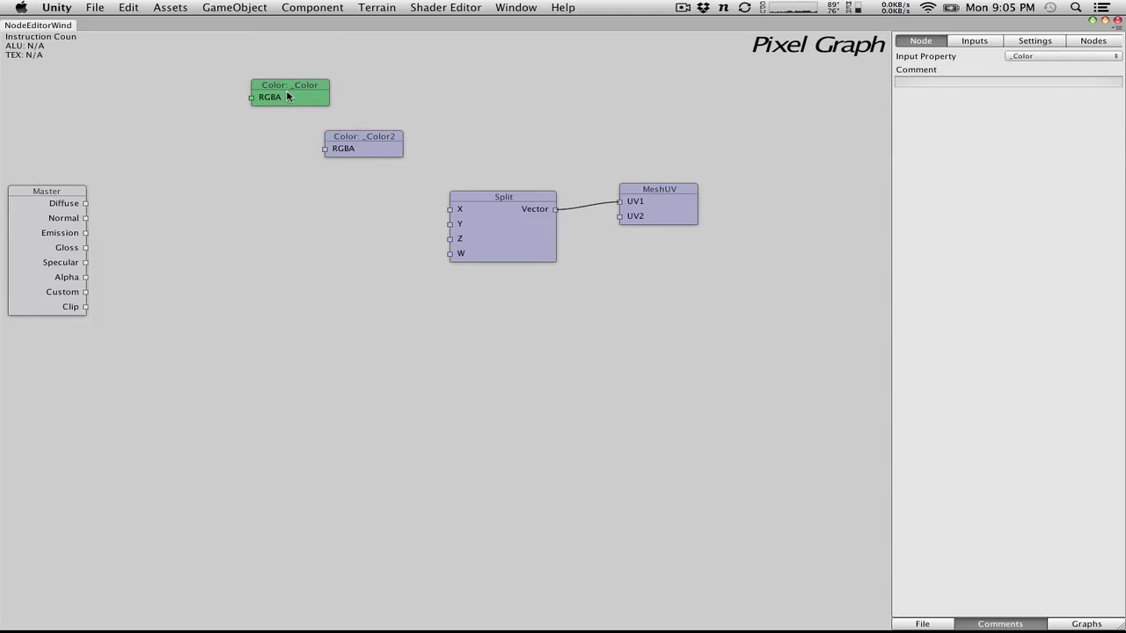
pyautogui.moveTo(370, 146); pyautogui.dragTo(379, 135)
pyautogui.moveTo(298, 102); pyautogui.dragTo(344, 98)
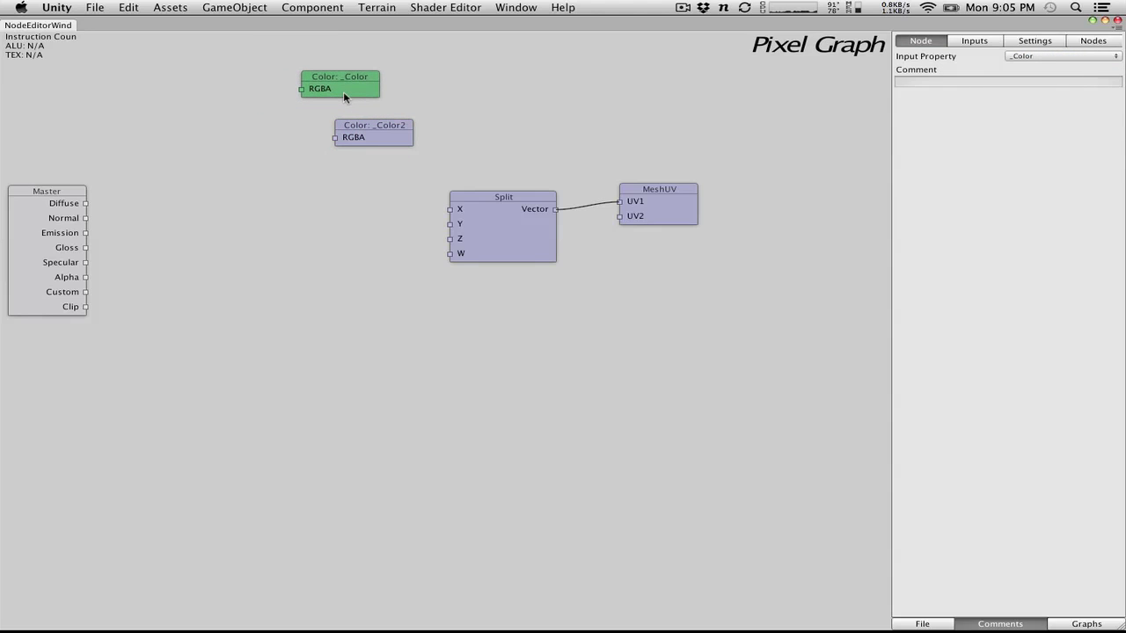
pyautogui.moveTo(372, 131); pyautogui.dragTo(339, 128)
pyautogui.rightClick(338, 248)
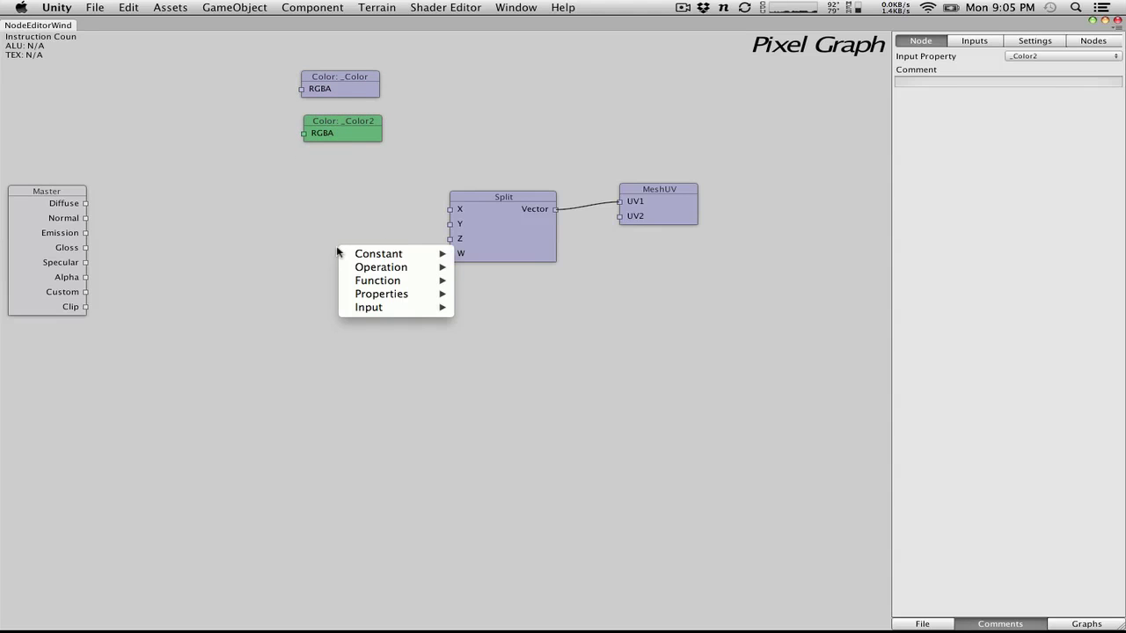
pyautogui.moveTo(342, 294)
pyautogui.click(273, 259)
pyautogui.moveTo(510, 227); pyautogui.dragTo(479, 235)
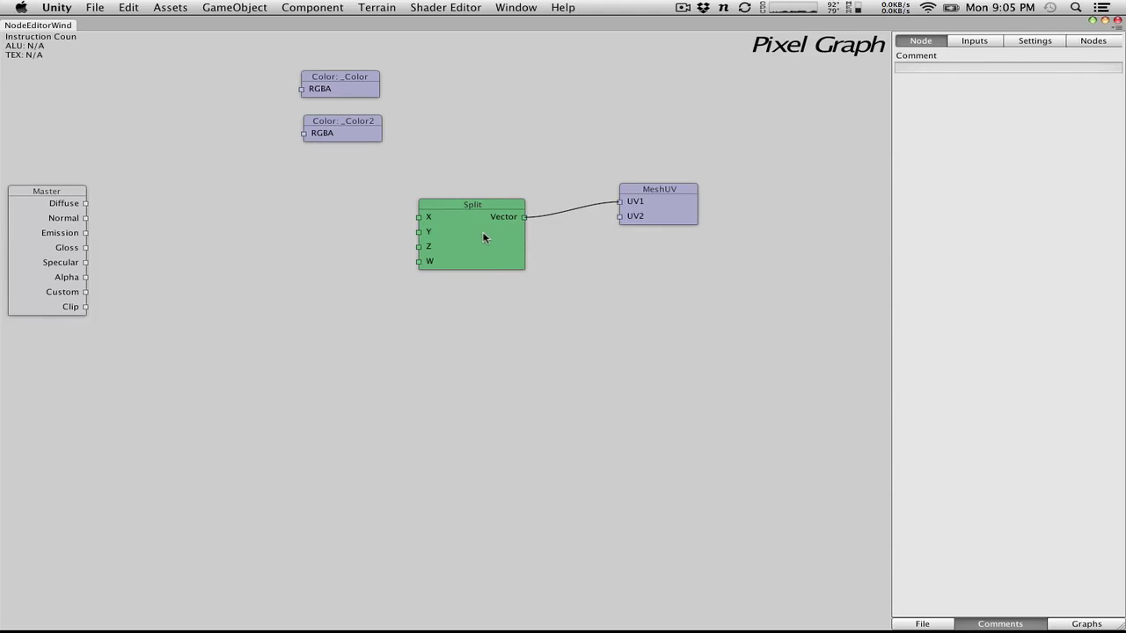
# Add an Add operation node to the graph and position it just above the Master node
pyautogui.rightClick(267, 342)
pyautogui.click(278, 297)
pyautogui.click(278, 296)
pyautogui.rightClick(276, 296)
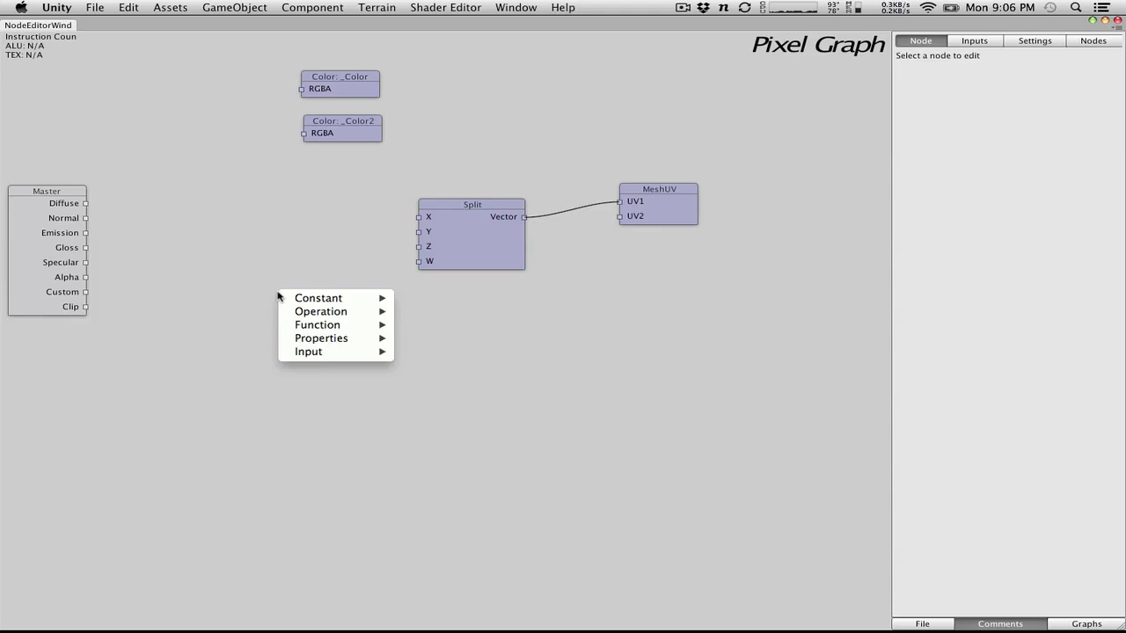
pyautogui.moveTo(319, 301)
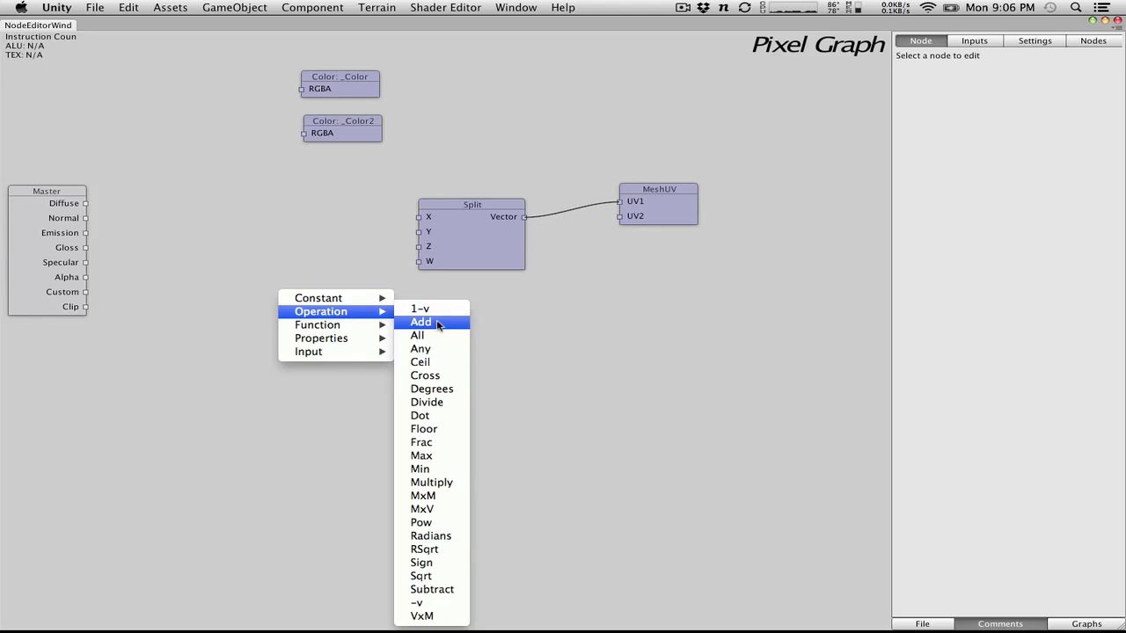
pyautogui.click(438, 322)
pyautogui.moveTo(329, 329); pyautogui.dragTo(118, 143)
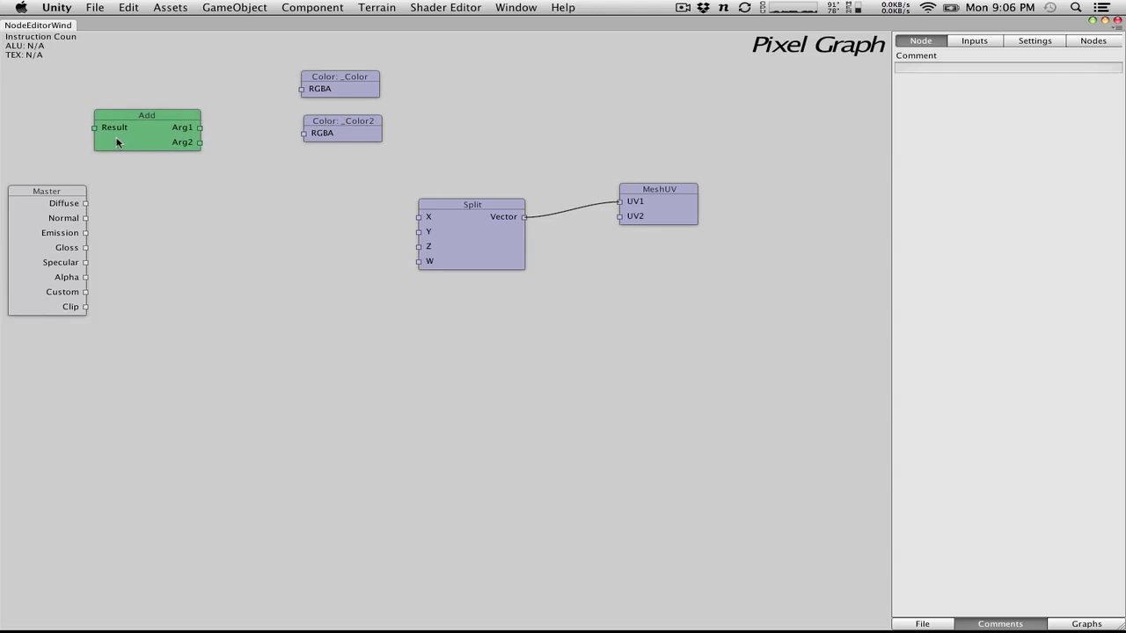
# Spread the nodes out, keeping Add above Master and moving _Color and _Color2 farther away, above Split
pyautogui.click(347, 130)
pyautogui.moveTo(348, 130); pyautogui.dragTo(373, 146)
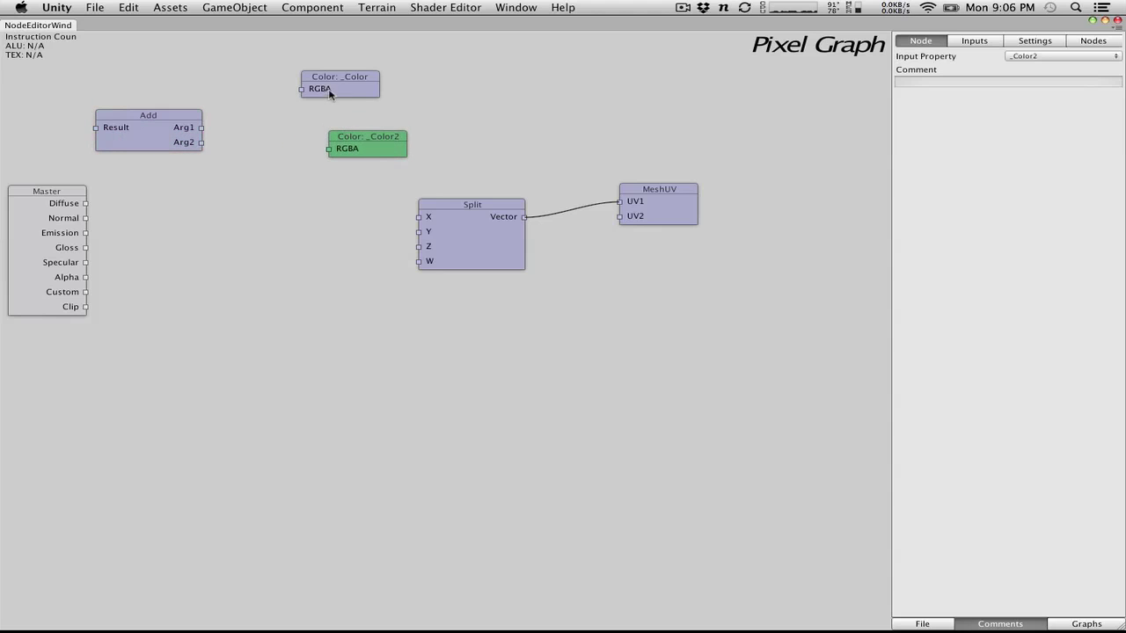
pyautogui.moveTo(337, 78); pyautogui.dragTo(345, 52)
pyautogui.moveTo(369, 159); pyautogui.dragTo(357, 141)
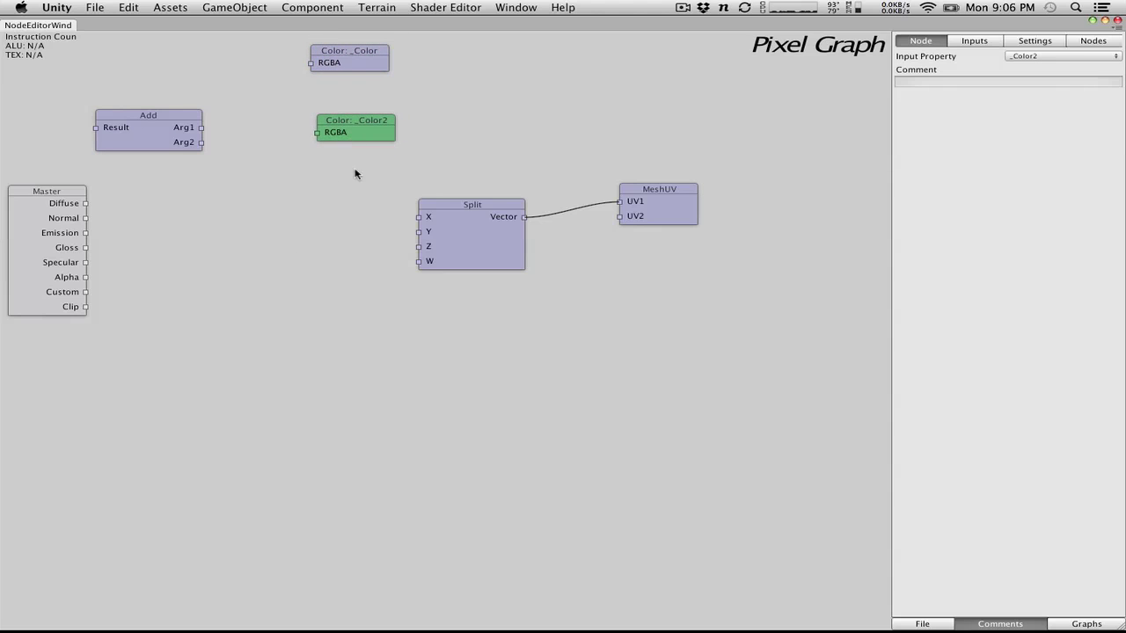
pyautogui.click(173, 138)
pyautogui.moveTo(173, 138)
pyautogui.mouseDown()
pyautogui.moveTo(219, 116)
pyautogui.moveTo(207, 111)
pyautogui.moveTo(157, 138)
pyautogui.mouseUp()
pyautogui.click(371, 129)
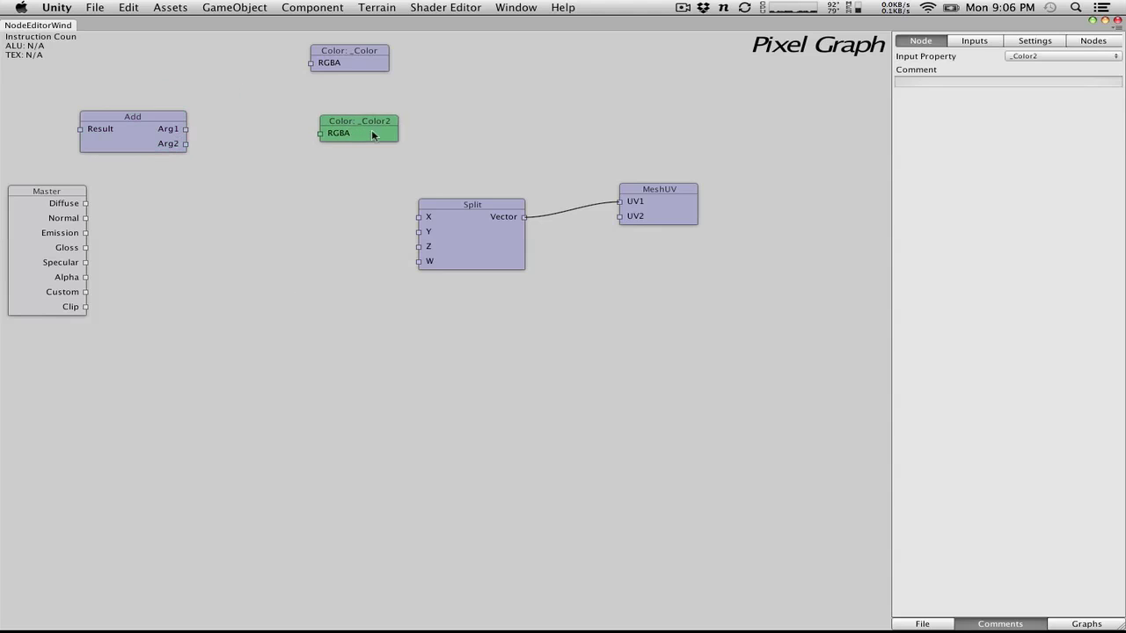
pyautogui.moveTo(371, 129); pyautogui.dragTo(396, 135)
pyautogui.moveTo(355, 56); pyautogui.dragTo(399, 74)
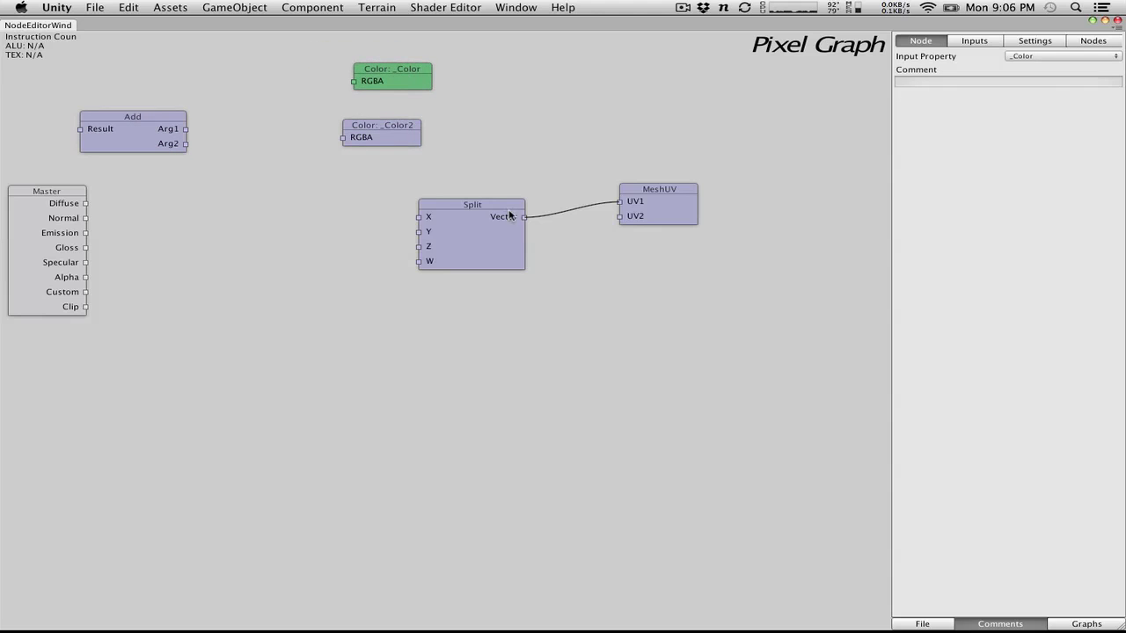
pyautogui.moveTo(393, 152); pyautogui.dragTo(446, 160)
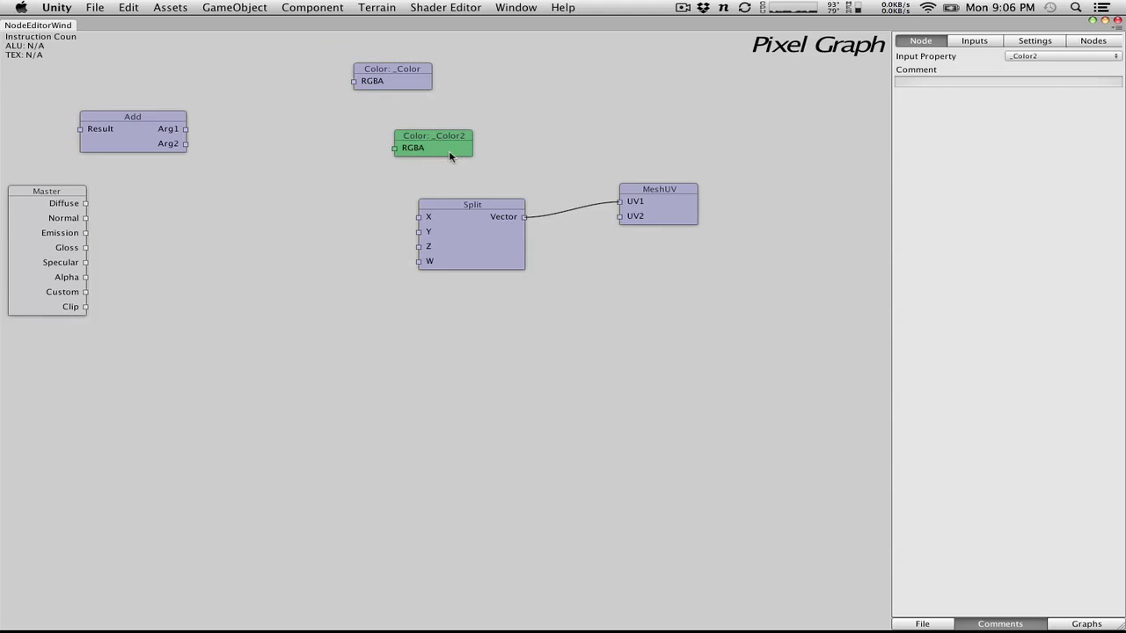
pyautogui.moveTo(415, 79)
pyautogui.mouseDown()
pyautogui.moveTo(444, 81)
pyautogui.moveTo(410, 77)
pyautogui.moveTo(421, 72)
pyautogui.mouseUp()
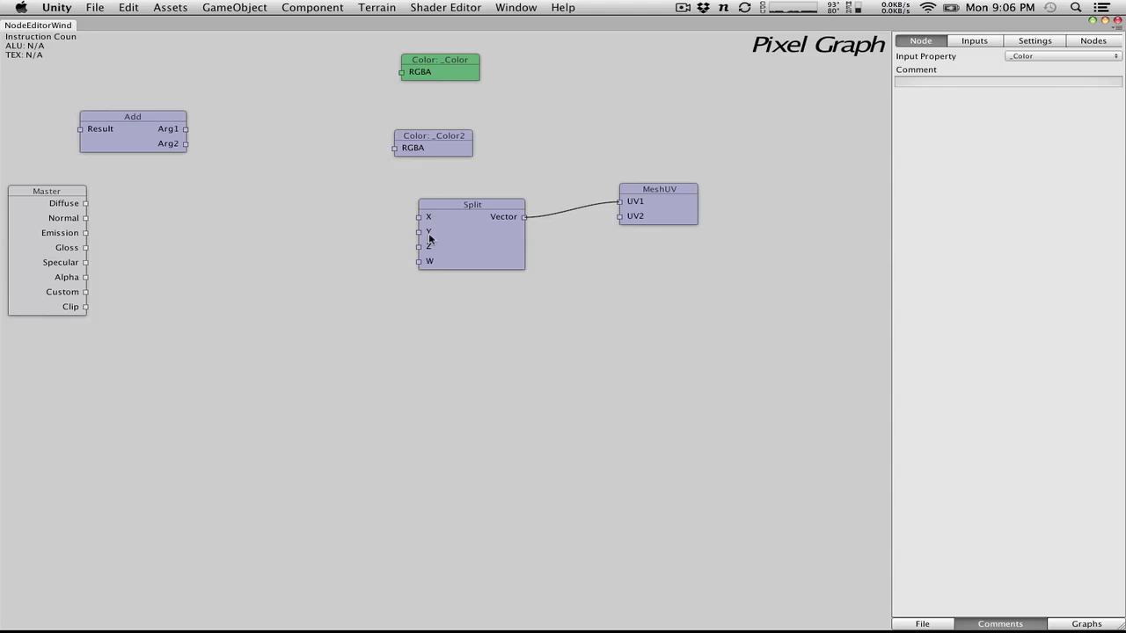
# Add a Multiply operation node and move it off the Split node toward Master
pyautogui.rightClick(372, 226)
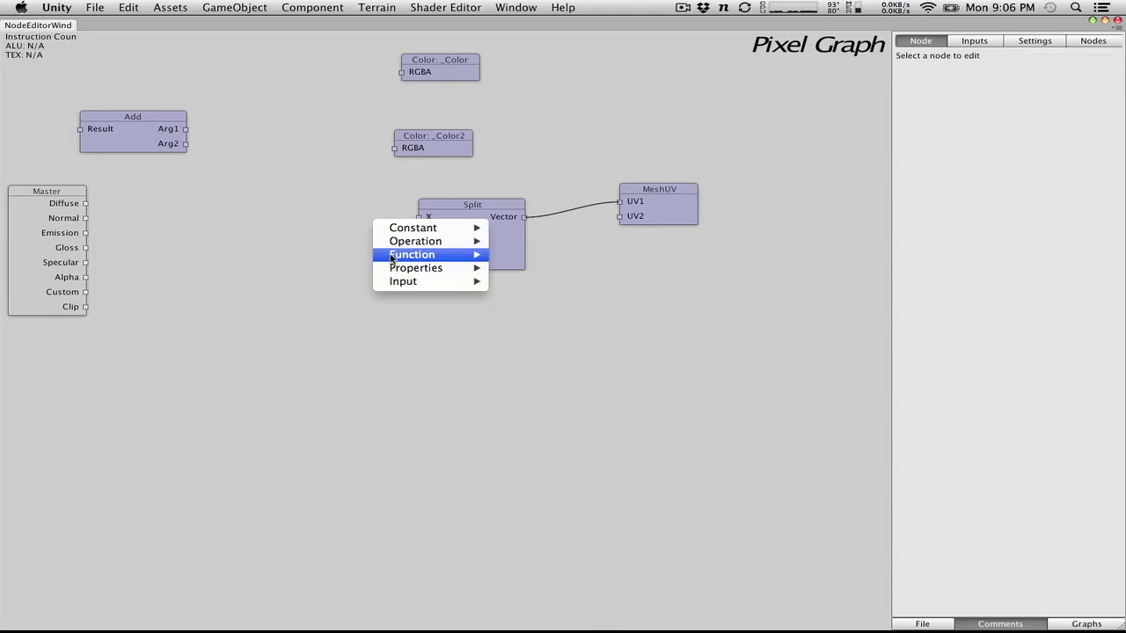
pyautogui.moveTo(409, 271)
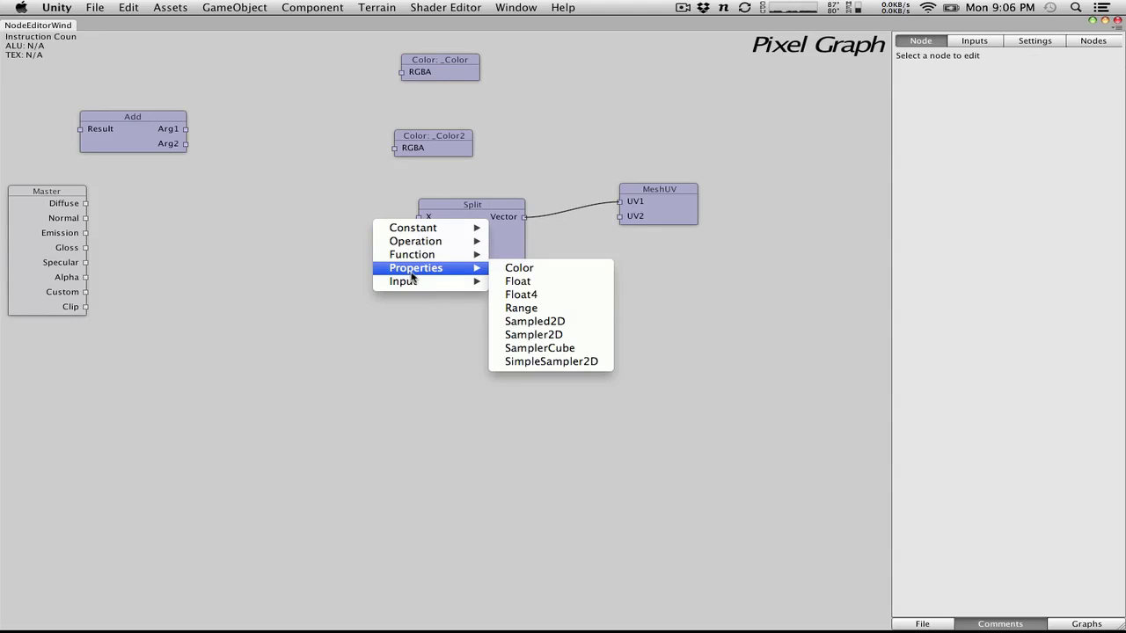
pyautogui.moveTo(415, 243)
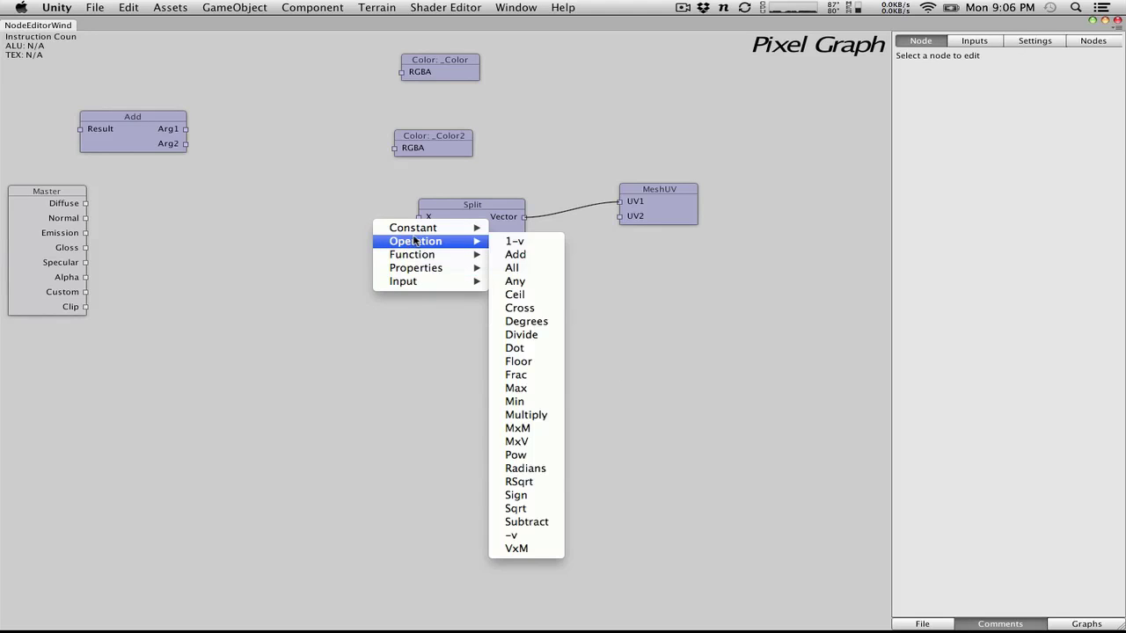
pyautogui.click(526, 415)
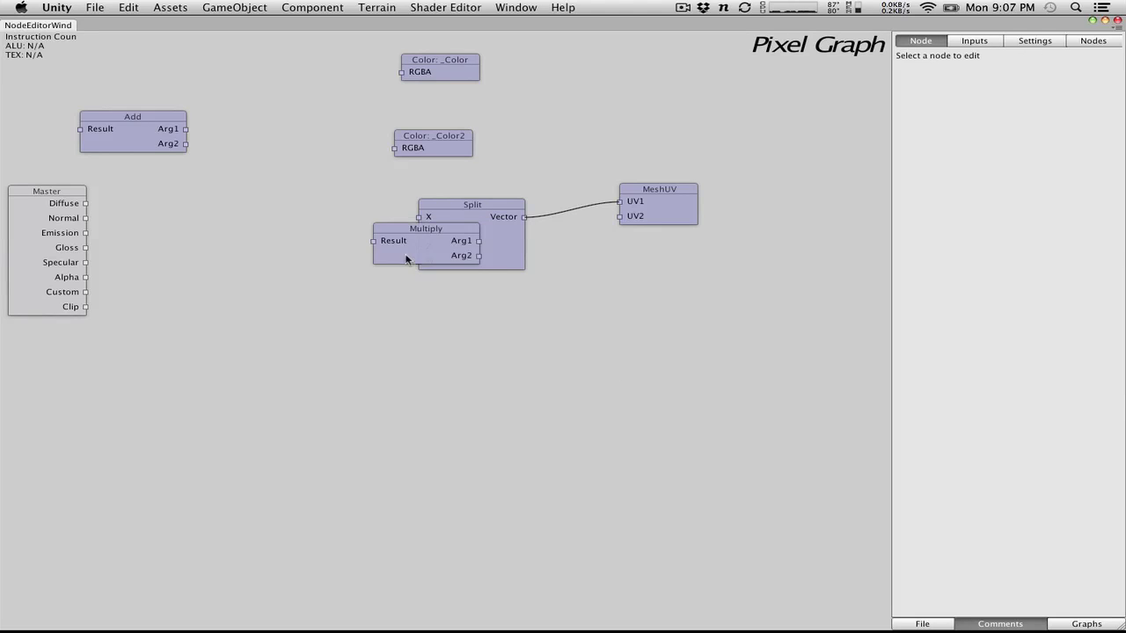
pyautogui.moveTo(397, 244)
pyautogui.mouseDown()
pyautogui.moveTo(317, 242)
pyautogui.moveTo(311, 219)
pyautogui.mouseUp()
# Connect Split's Y output to Multiply's Arg2 and _Color2's RGBA output to Arg1, adjusting the Multiply node's position
pyautogui.moveTo(419, 232)
pyautogui.mouseDown()
pyautogui.moveTo(385, 229)
pyautogui.moveTo(339, 174)
pyautogui.mouseUp()
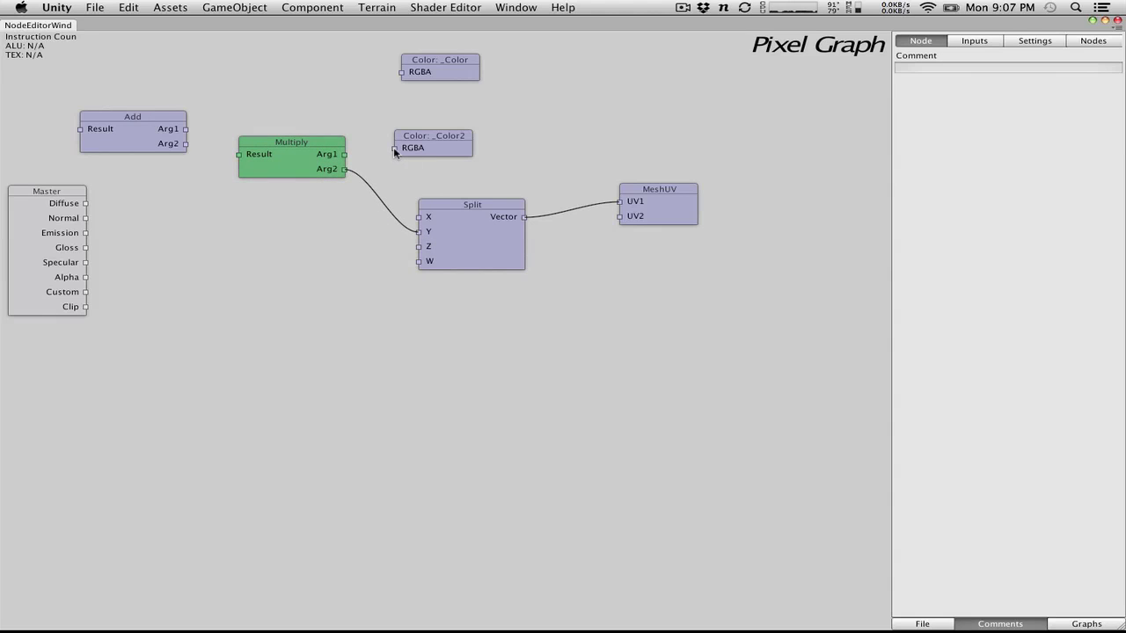
pyautogui.moveTo(394, 148); pyautogui.dragTo(350, 156)
pyautogui.moveTo(321, 173)
pyautogui.mouseDown()
pyautogui.moveTo(319, 195)
pyautogui.moveTo(305, 188)
pyautogui.mouseUp()
# Add a 1-v operation node near _Color and connect Split's Y output to its arg input
pyautogui.rightClick(316, 92)
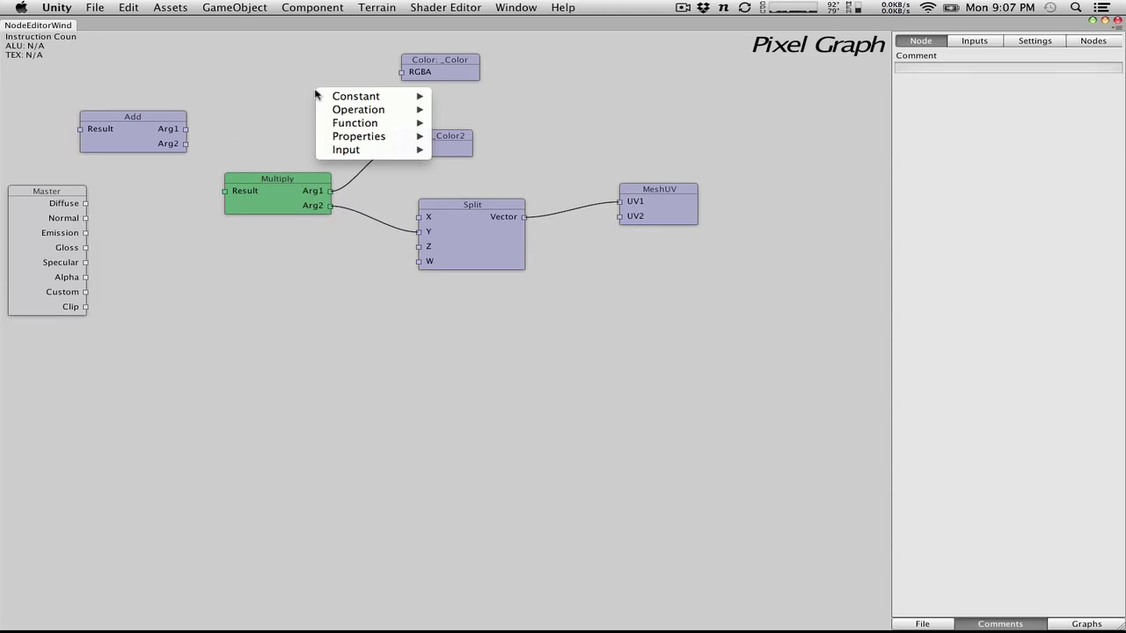
pyautogui.moveTo(377, 99)
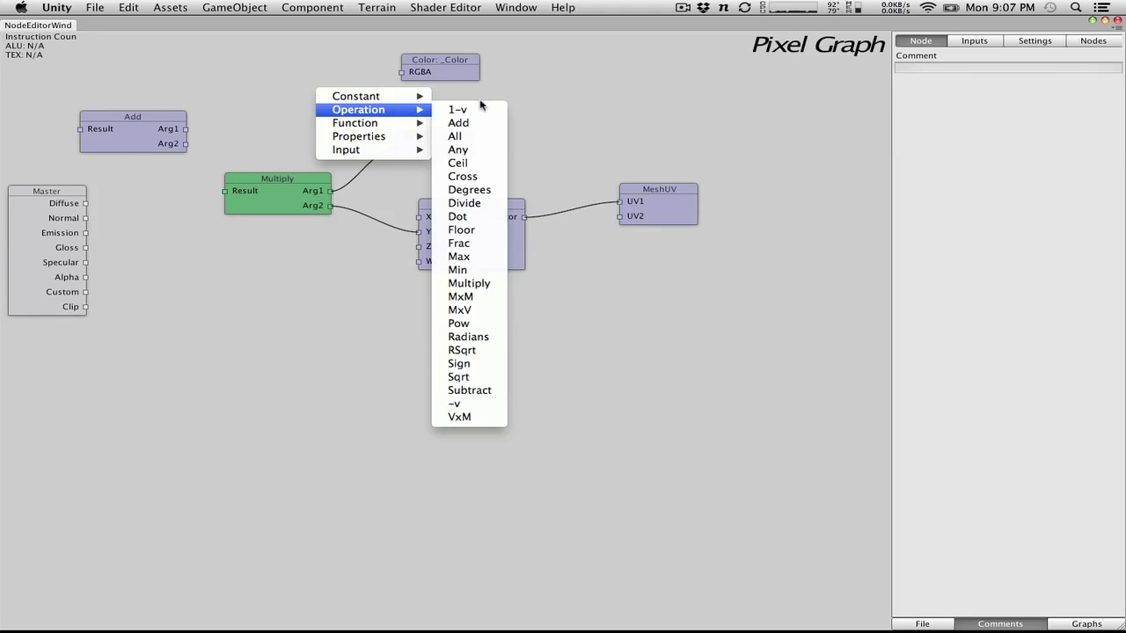
pyautogui.click(482, 109)
pyautogui.moveTo(349, 101); pyautogui.dragTo(229, 68)
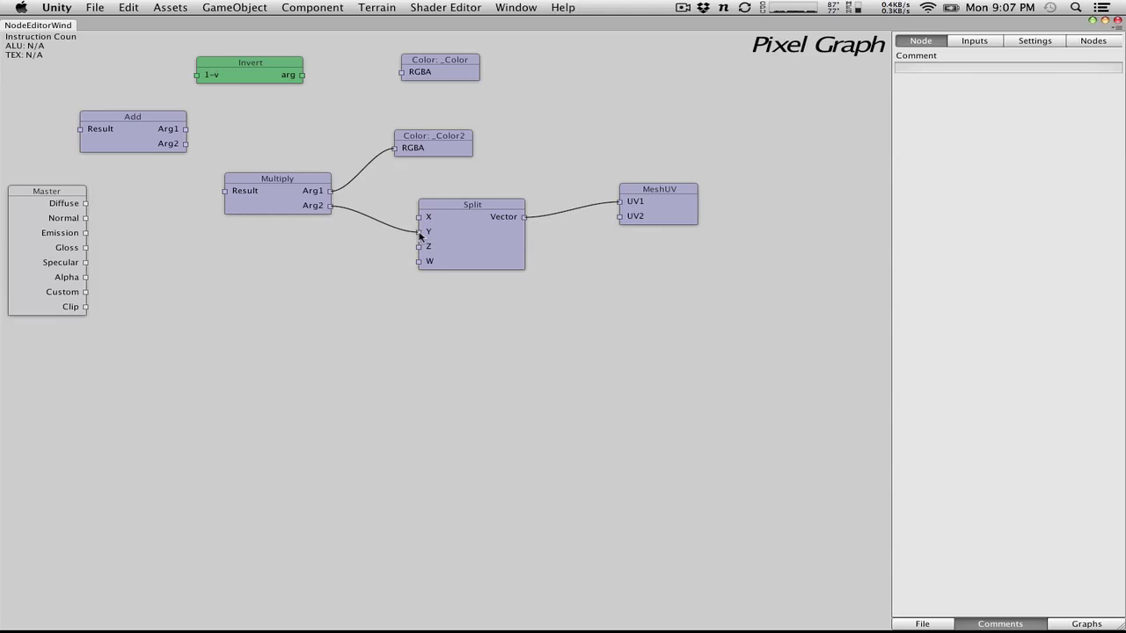
pyautogui.moveTo(418, 233); pyautogui.dragTo(350, 119)
# Add a second Multiply node above the first, with _Color's RGBA connected to Arg1 and Invert's 1-v output to Arg2, moving _Color2 farther away
pyautogui.rightClick(281, 59)
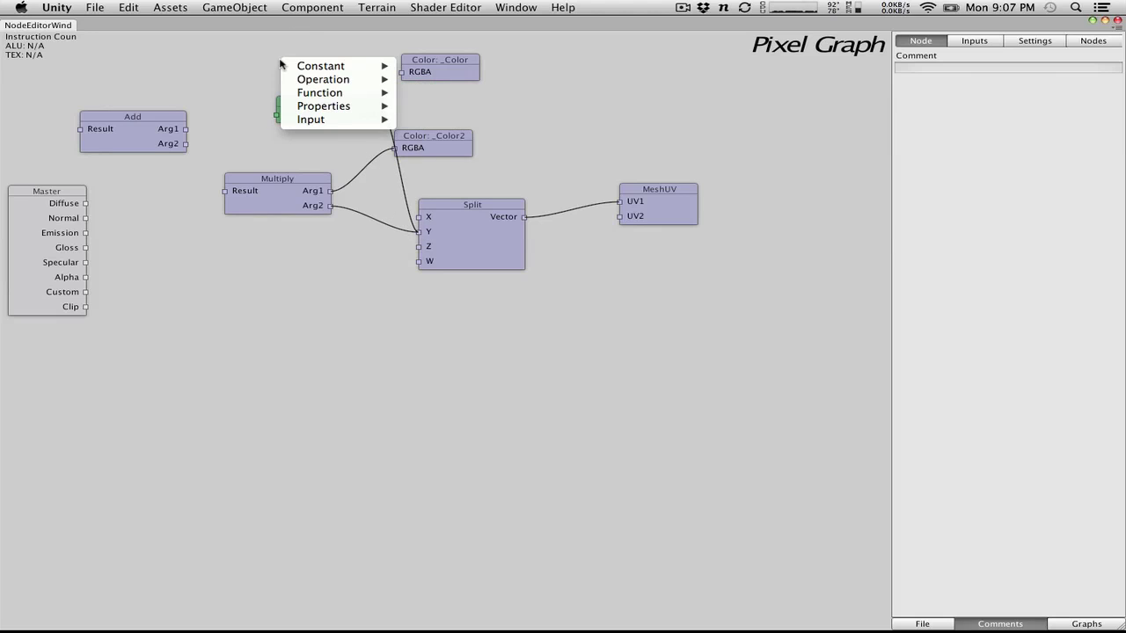
pyautogui.moveTo(321, 71)
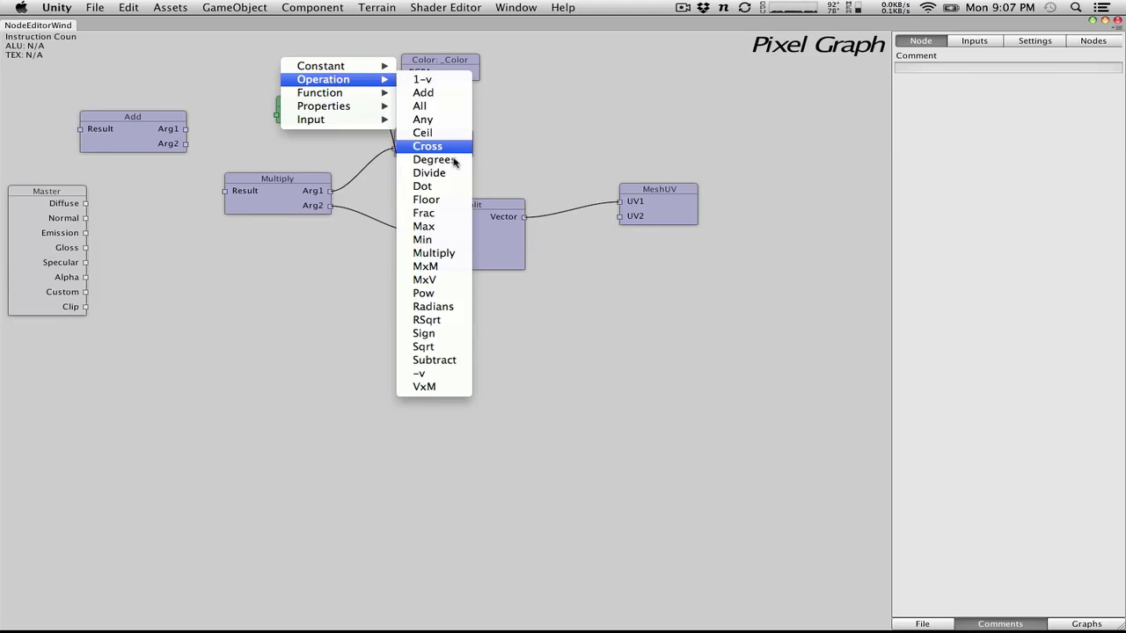
pyautogui.moveTo(333, 137); pyautogui.dragTo(555, 155)
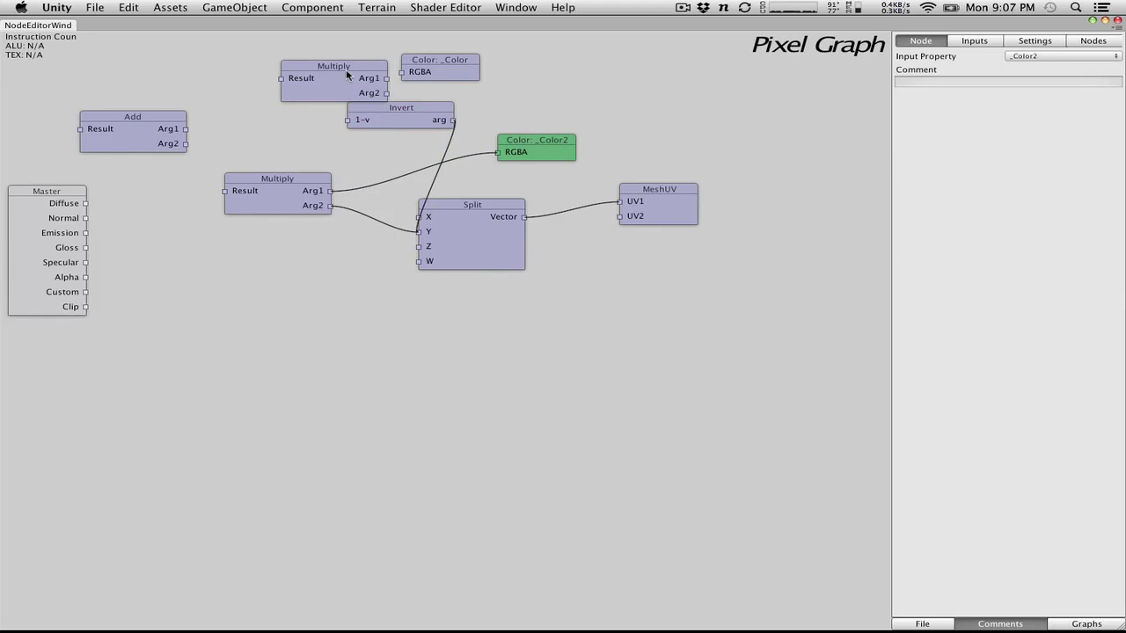
pyautogui.moveTo(346, 74); pyautogui.dragTo(326, 76)
pyautogui.moveTo(346, 120); pyautogui.dragTo(304, 85)
pyautogui.moveTo(402, 73); pyautogui.dragTo(337, 76)
# Connect the upper Multiply's Result to Add's Arg1, the lower one's to Arg2, and Add's Result to Master's Diffuse
pyautogui.moveTo(232, 74); pyautogui.dragTo(186, 129)
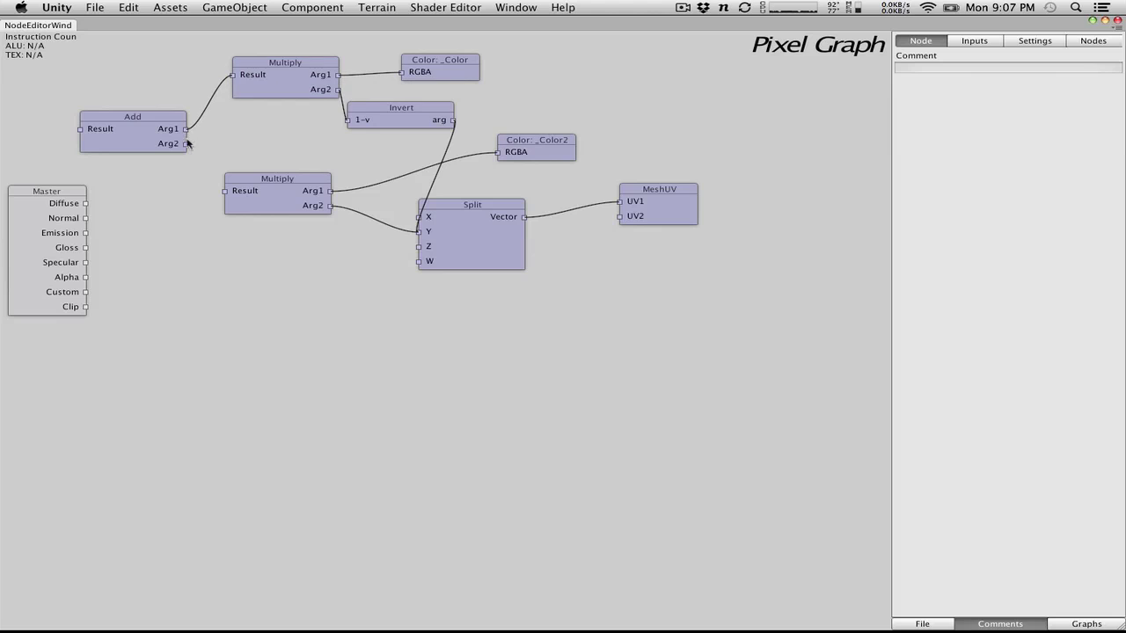
pyautogui.moveTo(225, 191); pyautogui.dragTo(186, 143)
pyautogui.moveTo(142, 121); pyautogui.dragTo(86, 204)
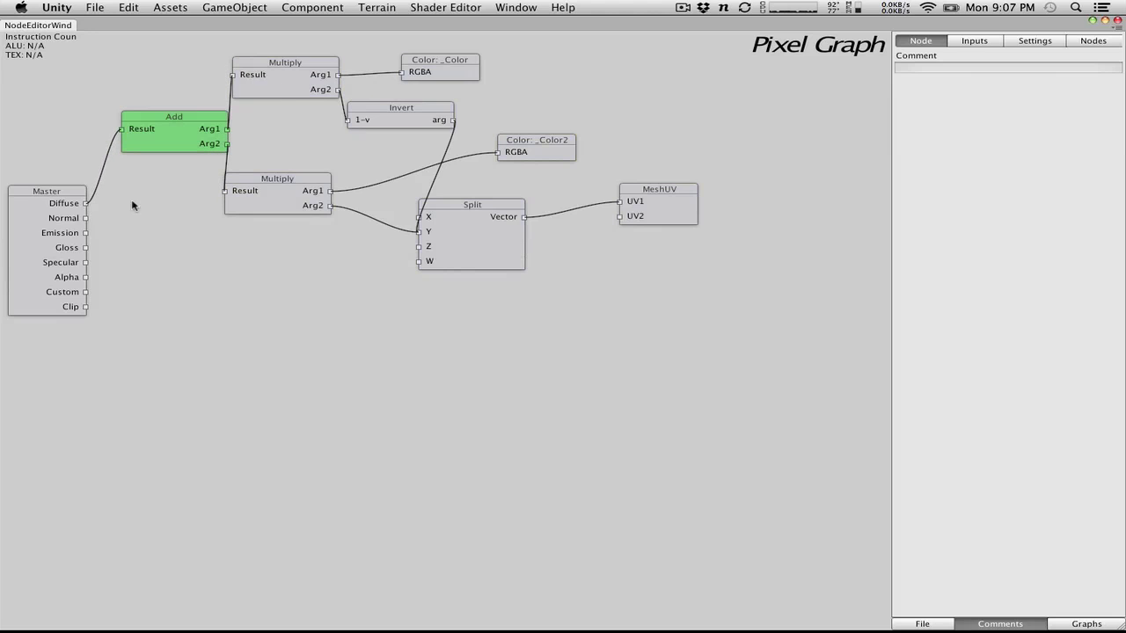
# Show the shader's color inputs and set _Color2 to black
pyautogui.click(977, 42)
pyautogui.click(898, 72)
pyautogui.click(898, 122)
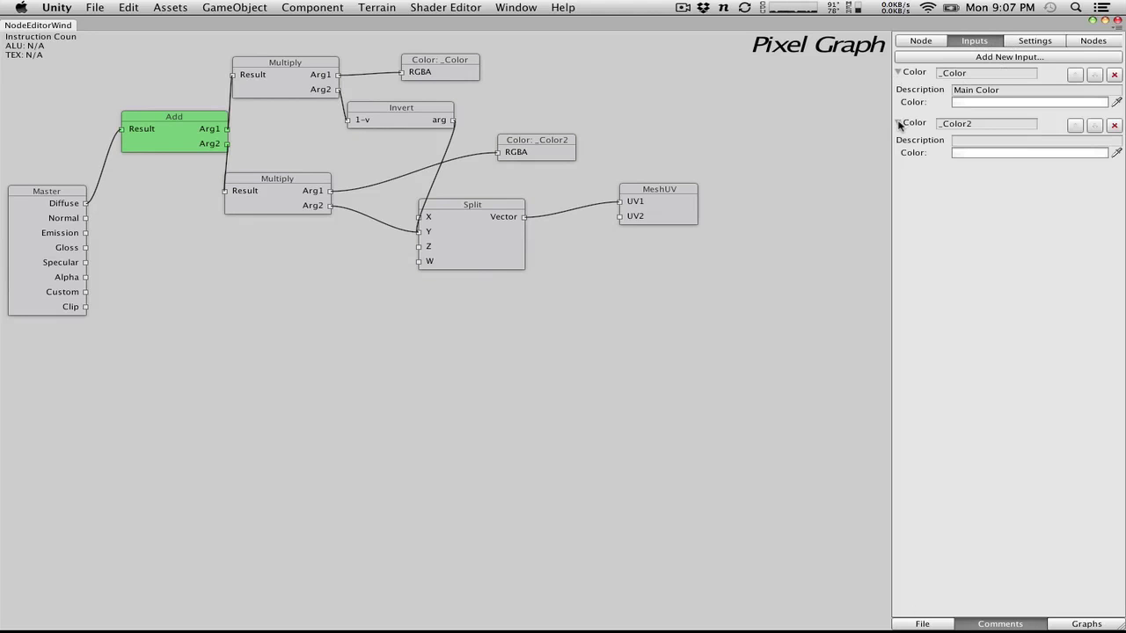
pyautogui.click(1011, 153)
pyautogui.moveTo(76, 118); pyautogui.dragTo(289, 254)
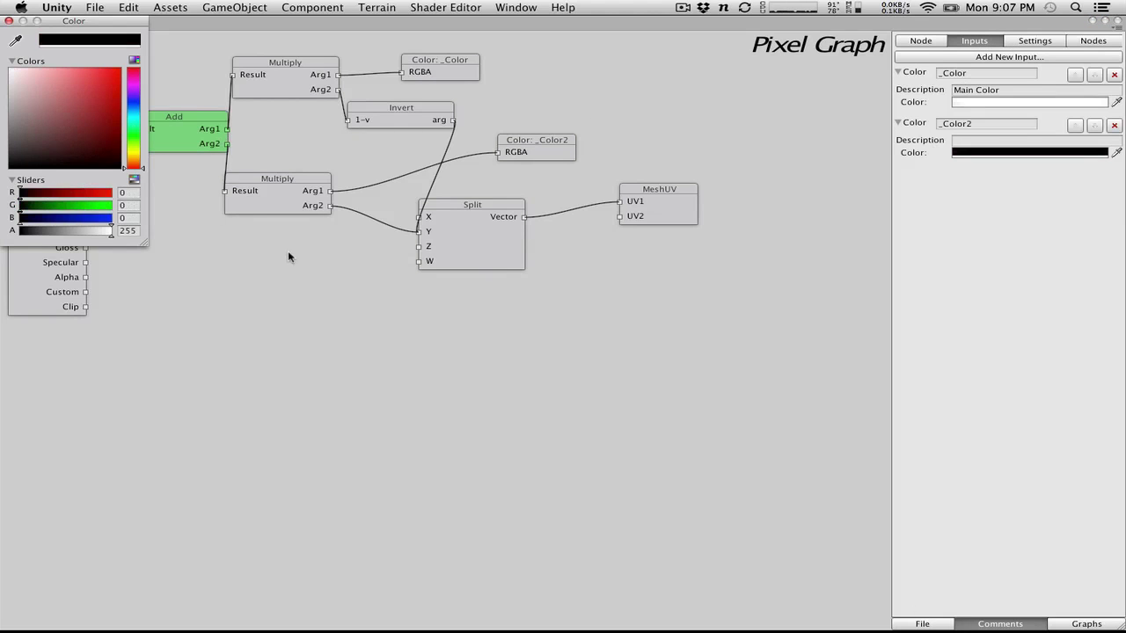
pyautogui.click(10, 22)
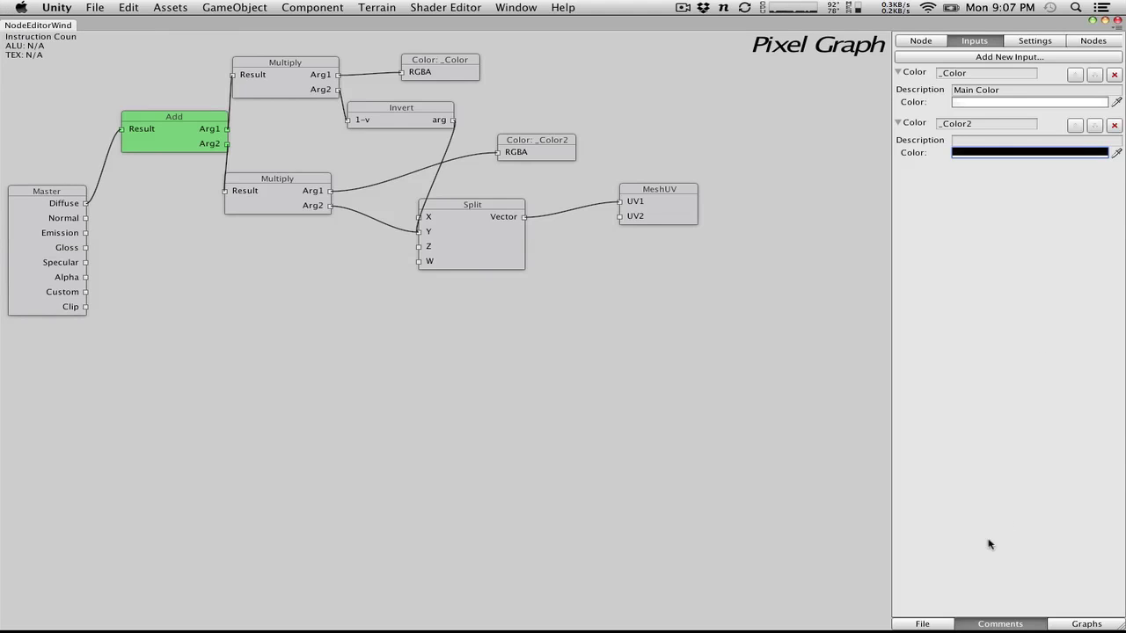
# Set the _Color input to pure red with RGB 255, 0, 0
pyautogui.click(916, 625)
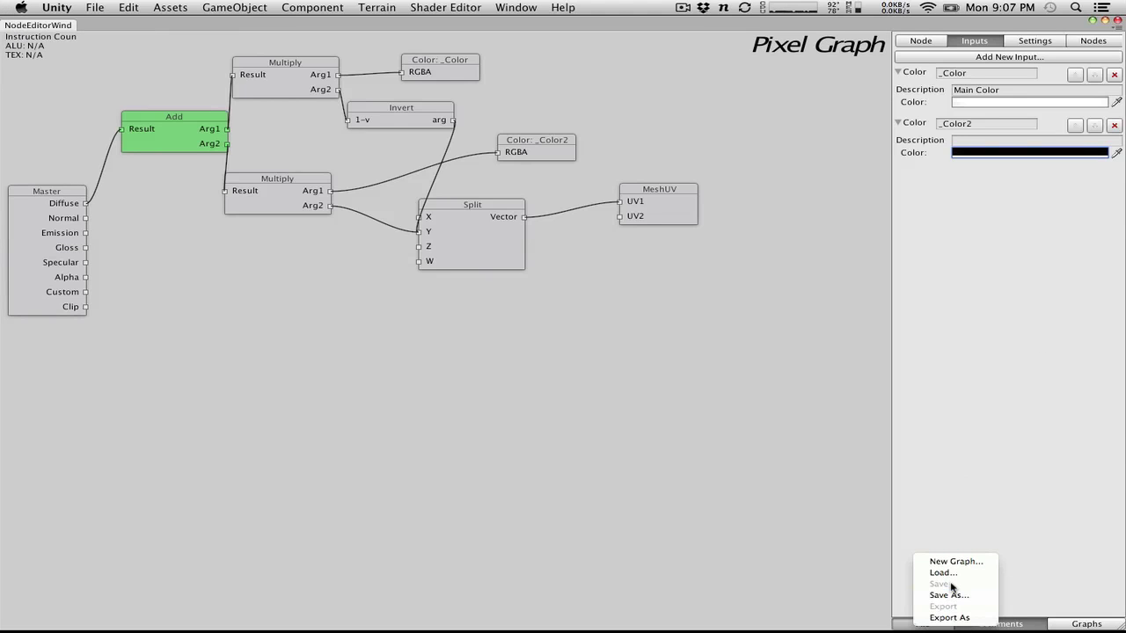
pyautogui.click(994, 103)
pyautogui.moveTo(21, 89); pyautogui.dragTo(446, 7)
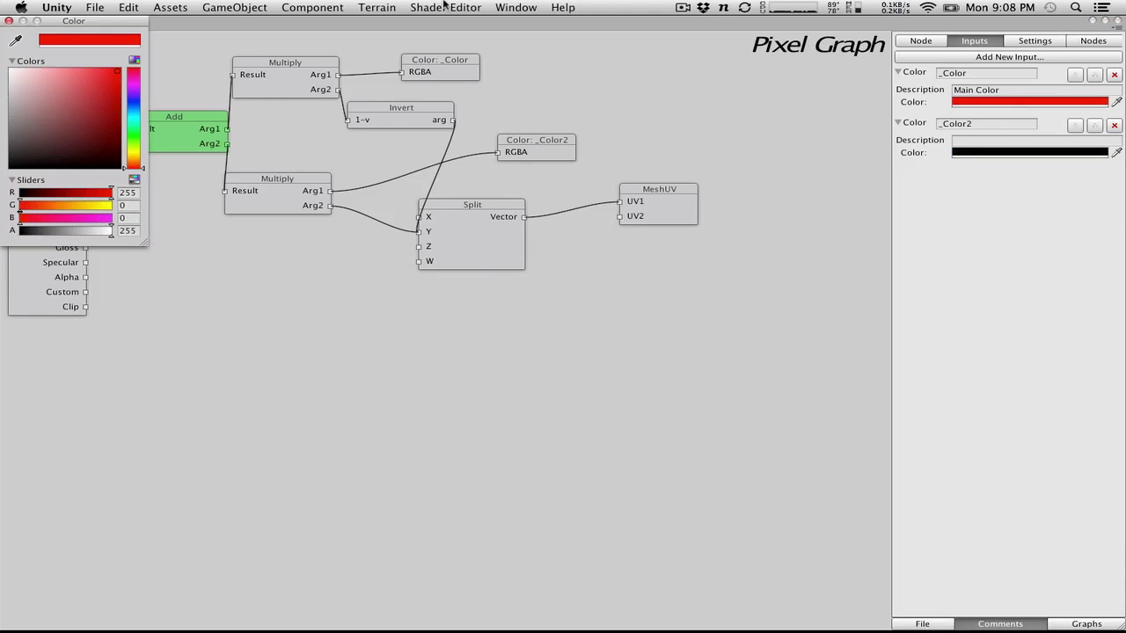
pyautogui.click(11, 20)
# Save the shader graph in the Graphs folder as GradientFun.sgraph
pyautogui.click(910, 625)
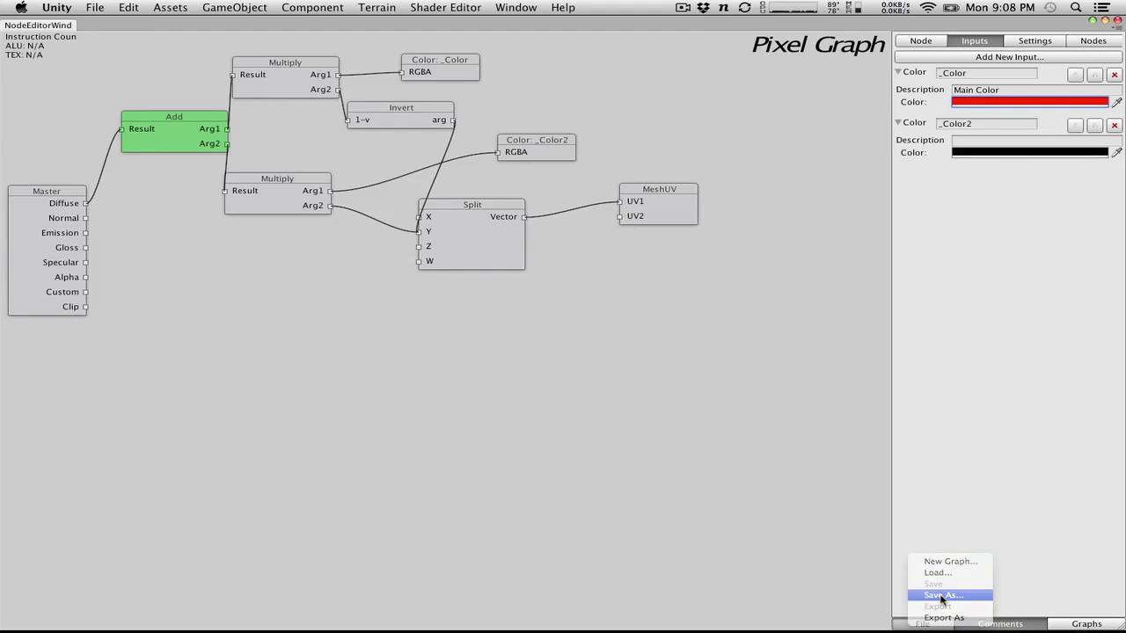
pyautogui.click(940, 596)
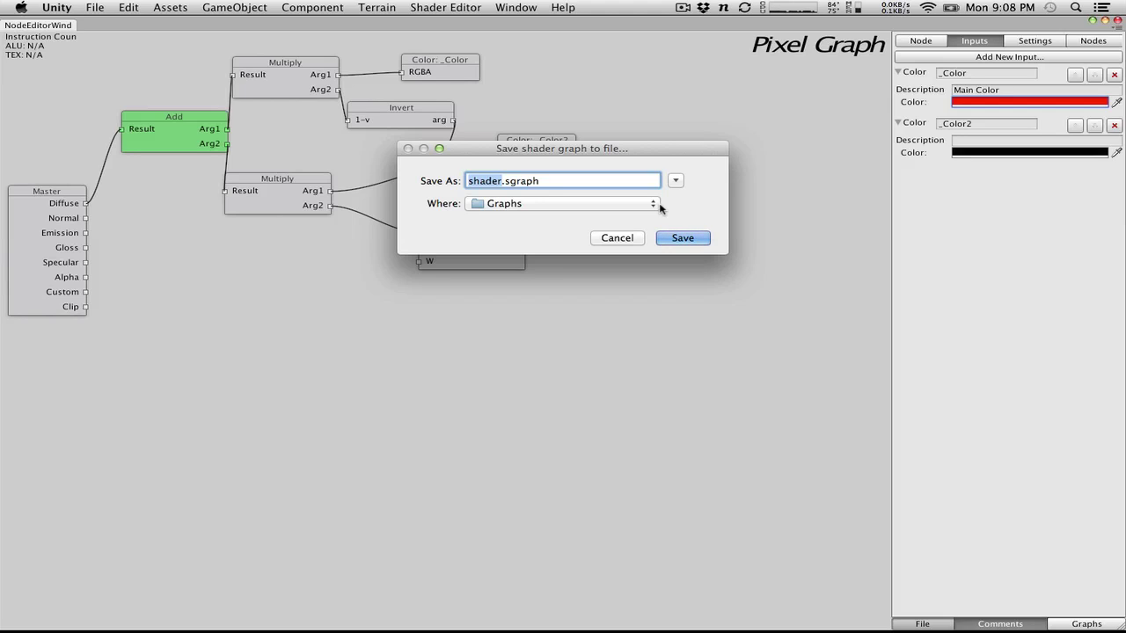
pyautogui.write('Gradie')
pyautogui.write('ntFlow')
pyautogui.press('Return')
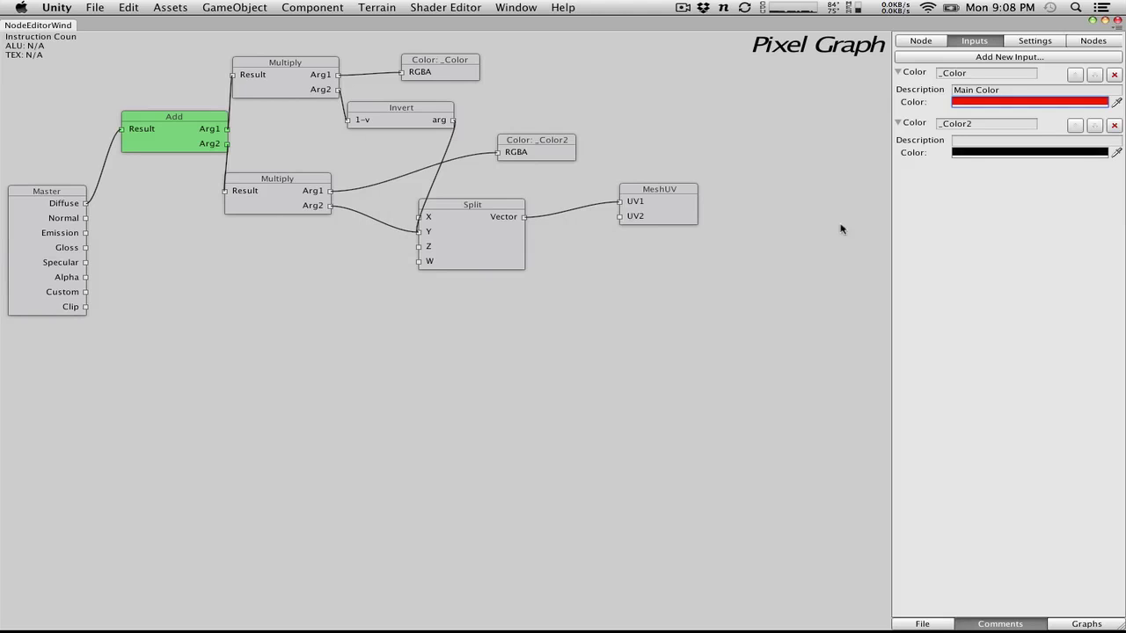
# Export the shader to the Assets folder as GradientFun.shader
pyautogui.click(940, 621)
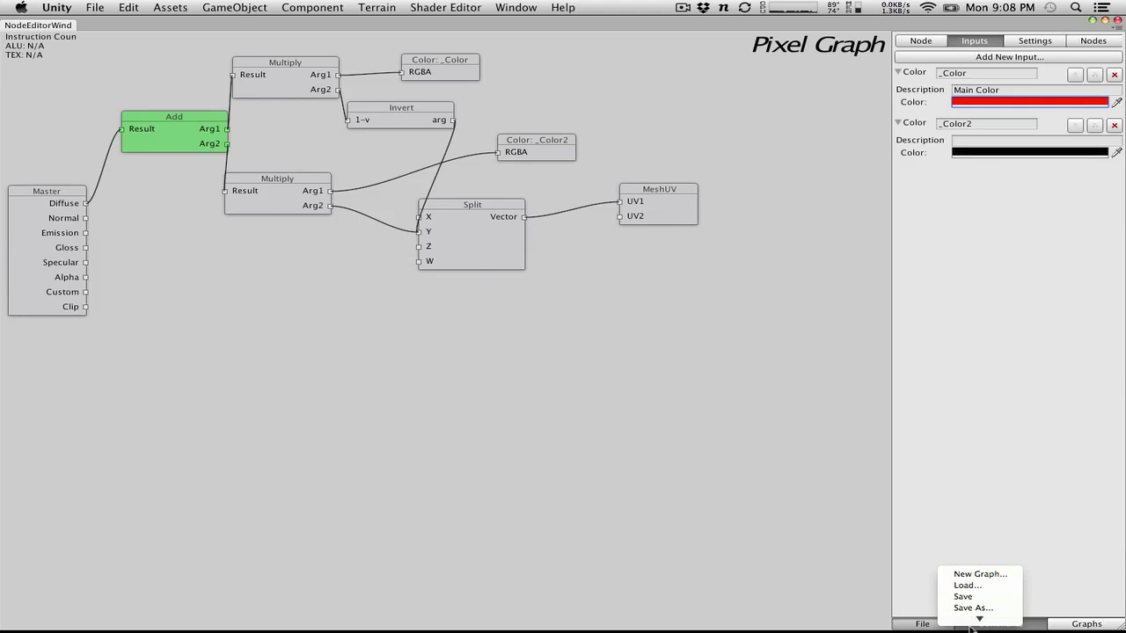
pyautogui.click(978, 613)
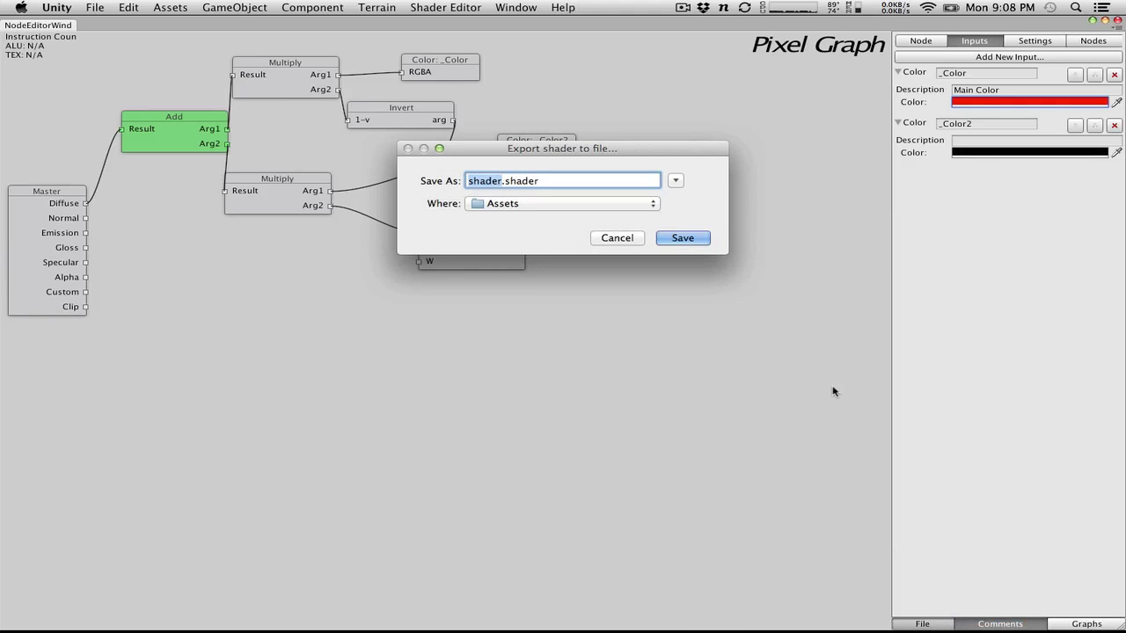
pyautogui.write('Gradient')
pyautogui.press('BackSpace')
pyautogui.press('BackSpace')
pyautogui.press('BackSpace')
pyautogui.write('entFx')
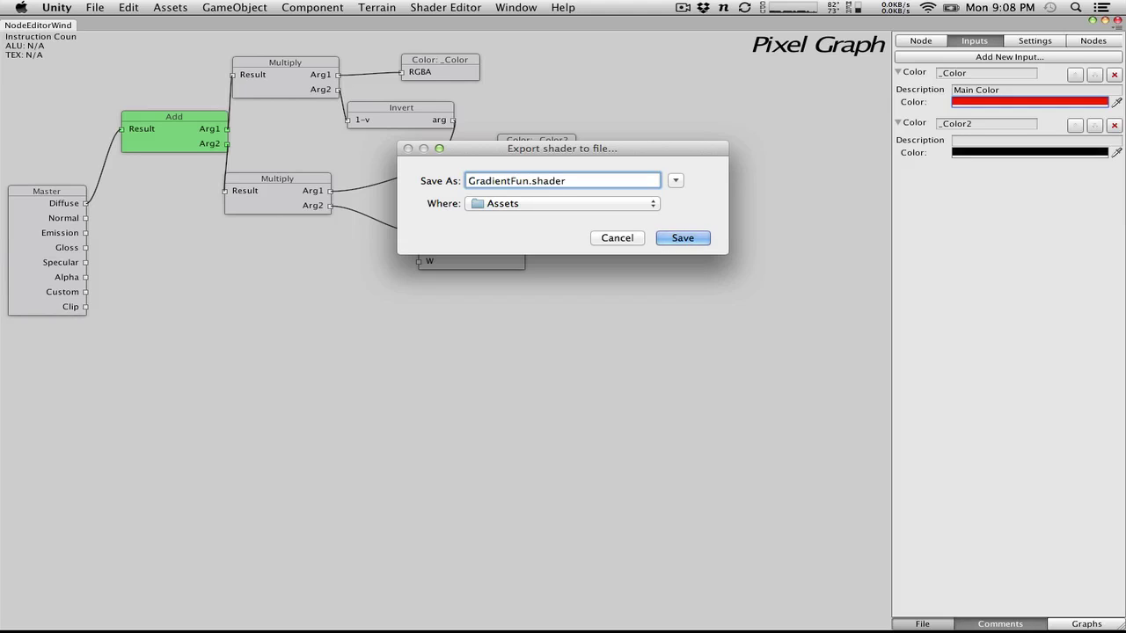
pyautogui.press('Return')
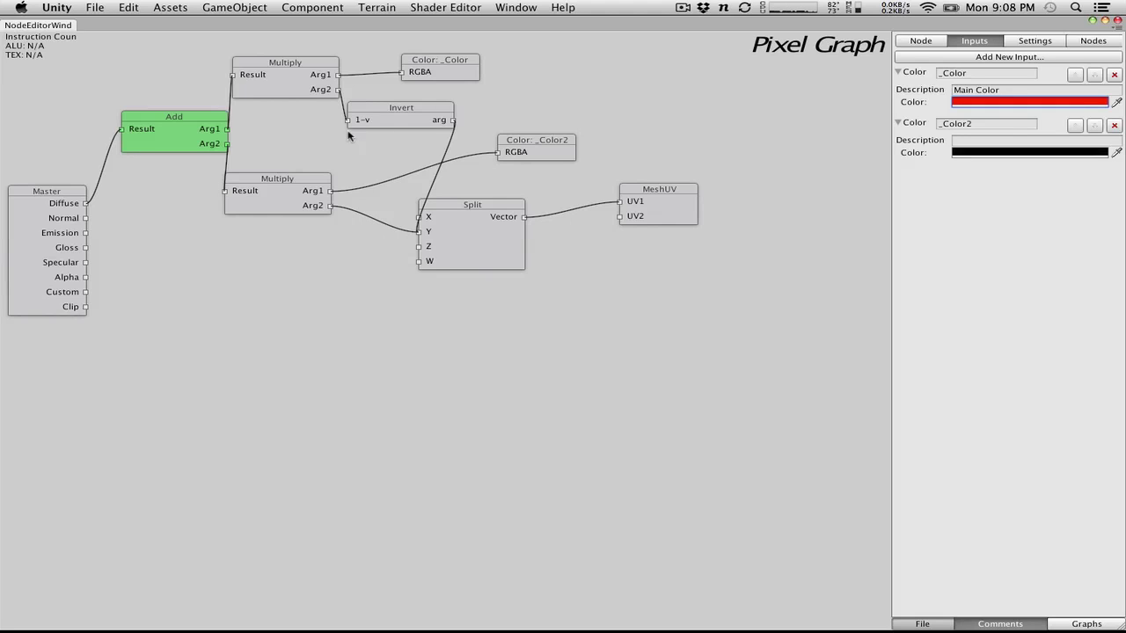
# Check the shader settings, return to the main Unity window, and create a material named GradientFun from the GradientFun shader
pyautogui.click(1038, 42)
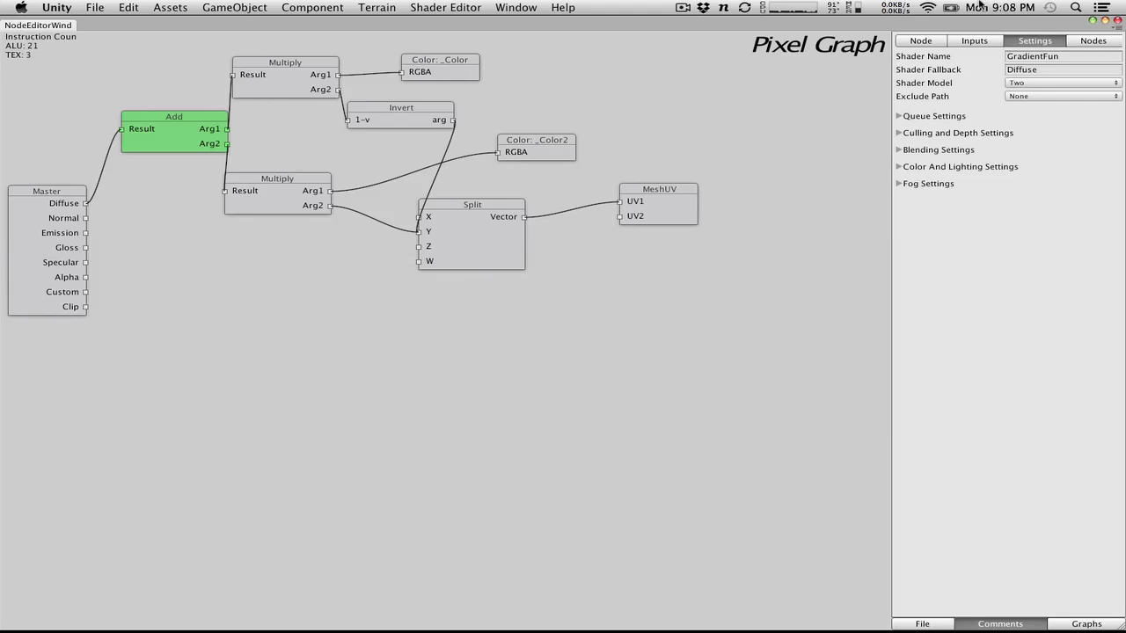
pyautogui.click(1103, 23)
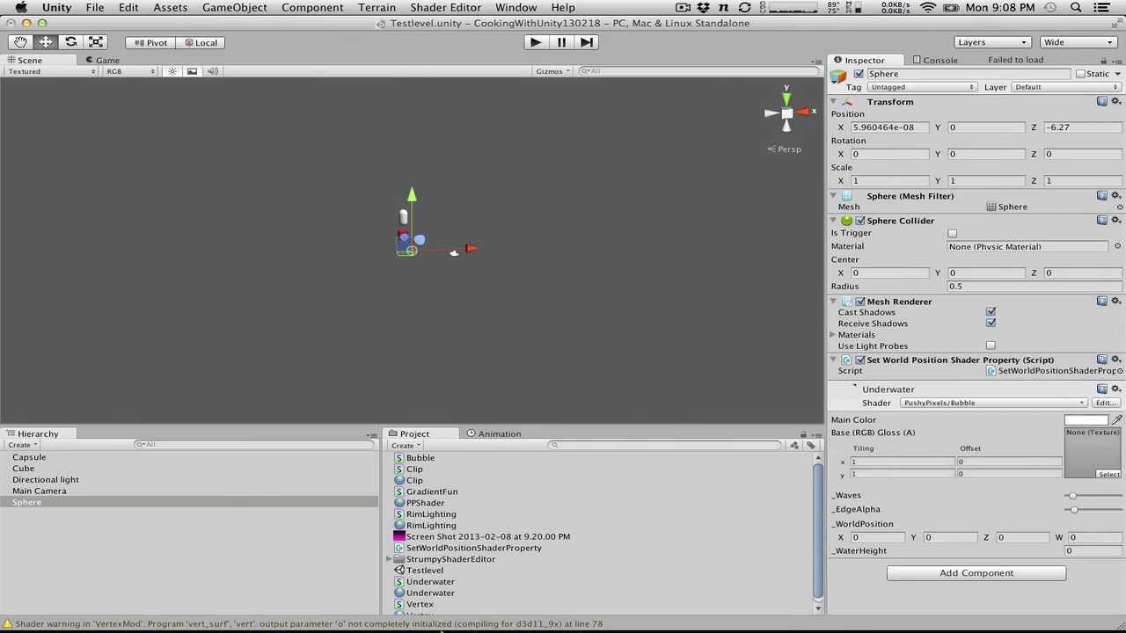
pyautogui.scroll(-1, 492, 542)
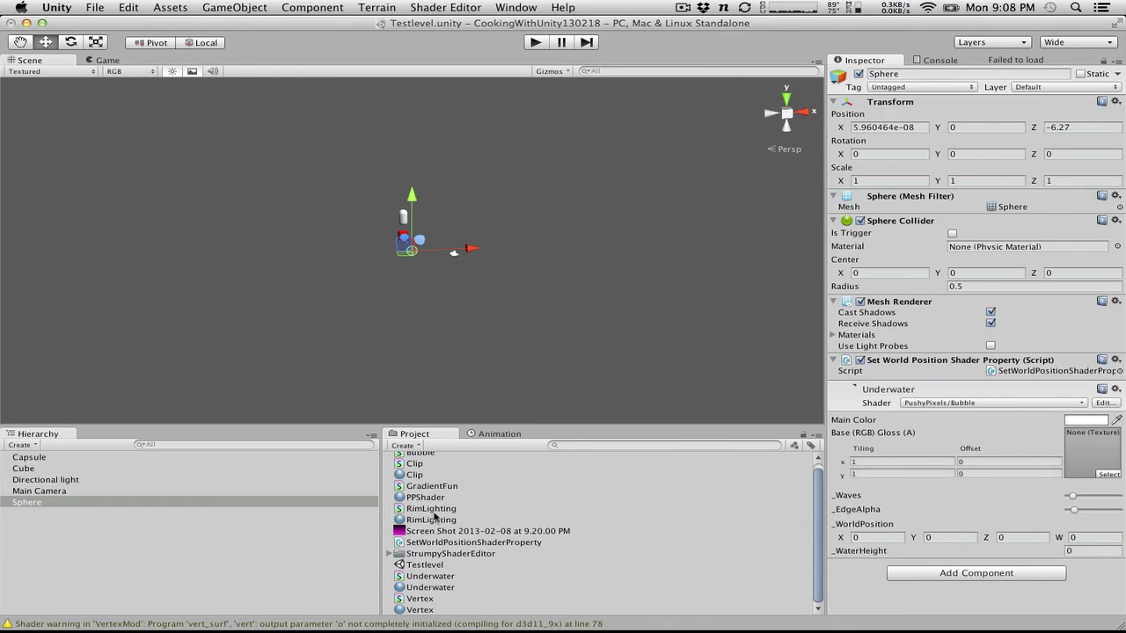
pyautogui.click(418, 490)
pyautogui.click(408, 446)
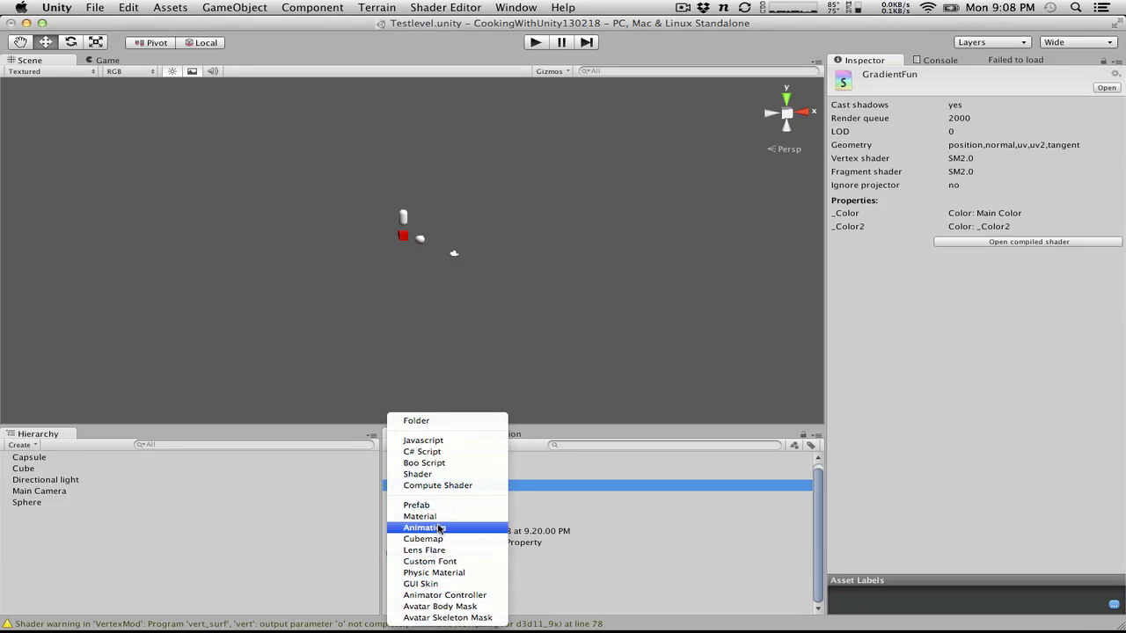
pyautogui.click(421, 516)
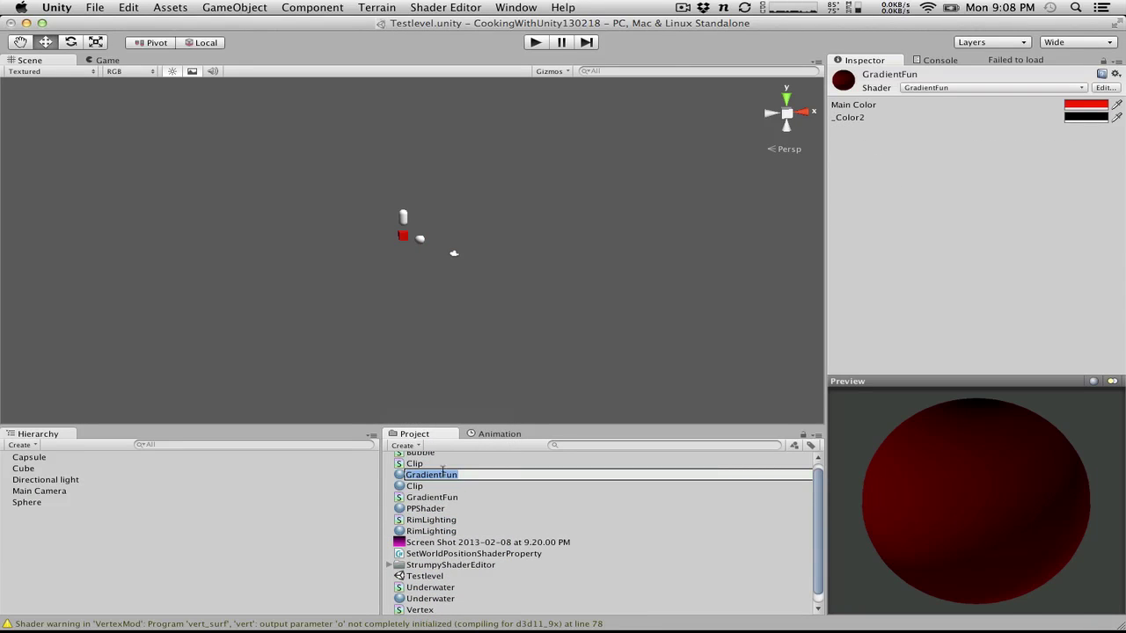
pyautogui.press('Return')
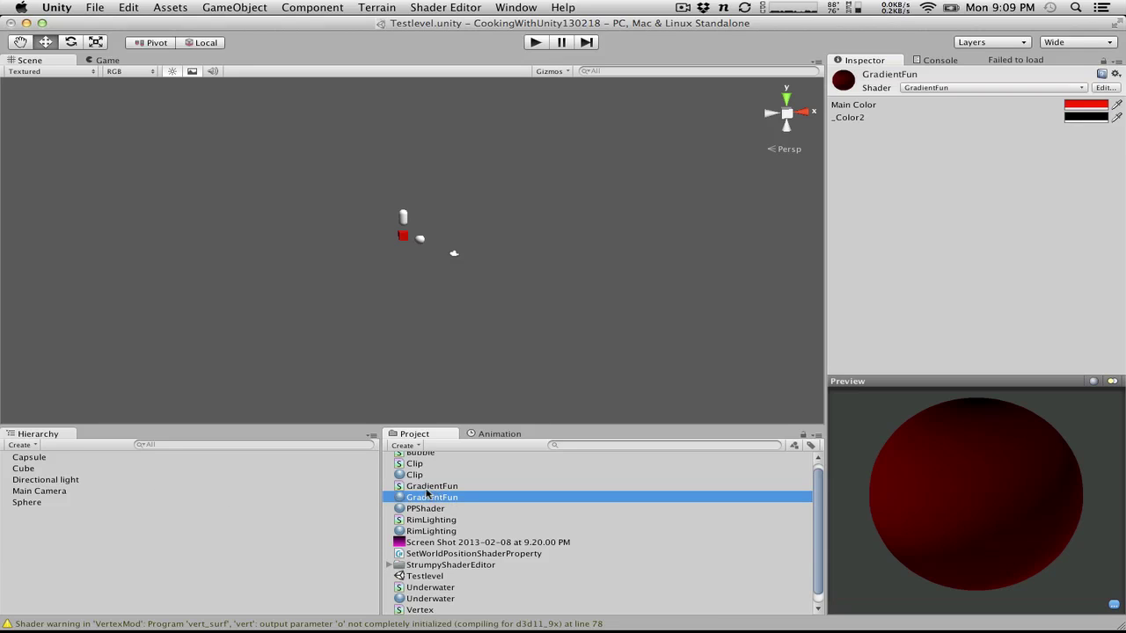
# Assign the GradientFun material to the Sphere and run the scene
pyautogui.moveTo(407, 497); pyautogui.dragTo(122, 508)
pyautogui.click(534, 43)
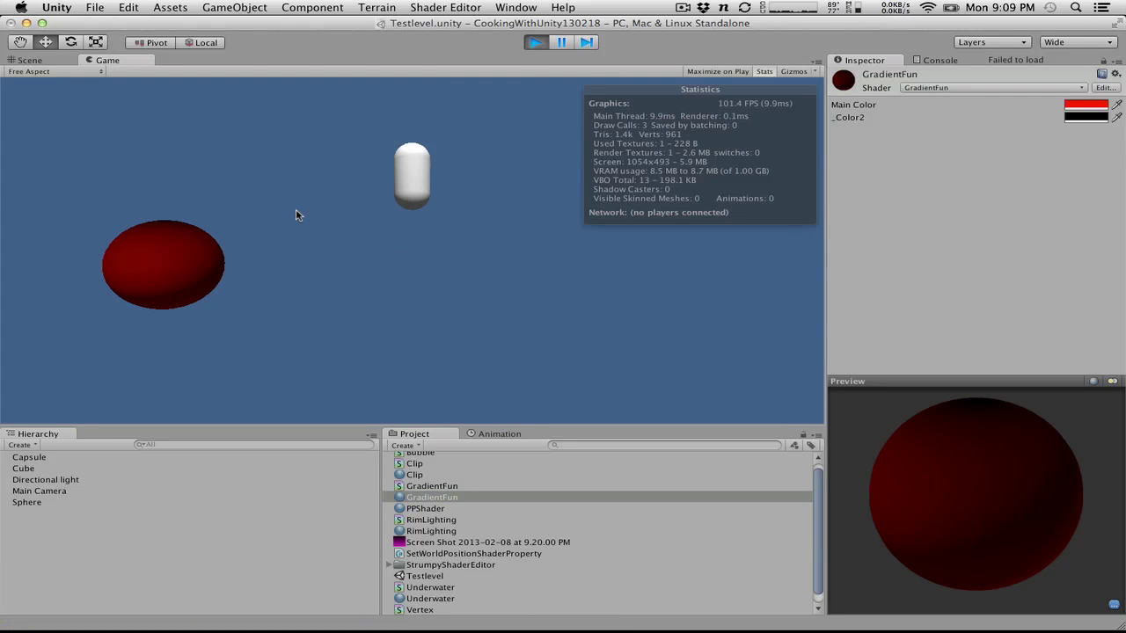
pyautogui.click(27, 446)
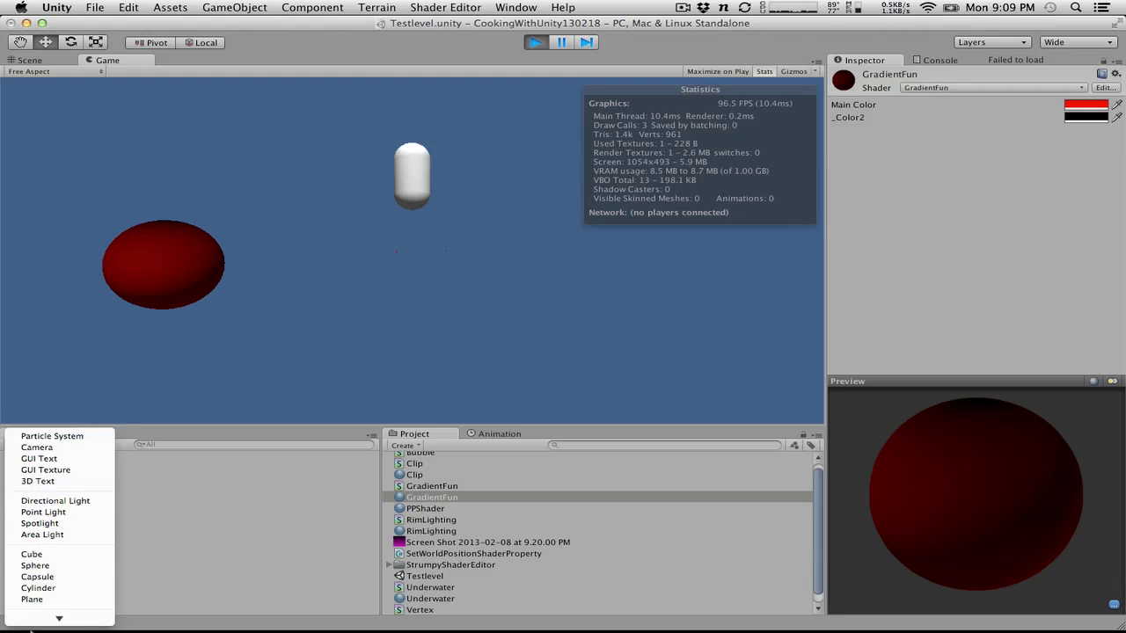
pyautogui.click(55, 535)
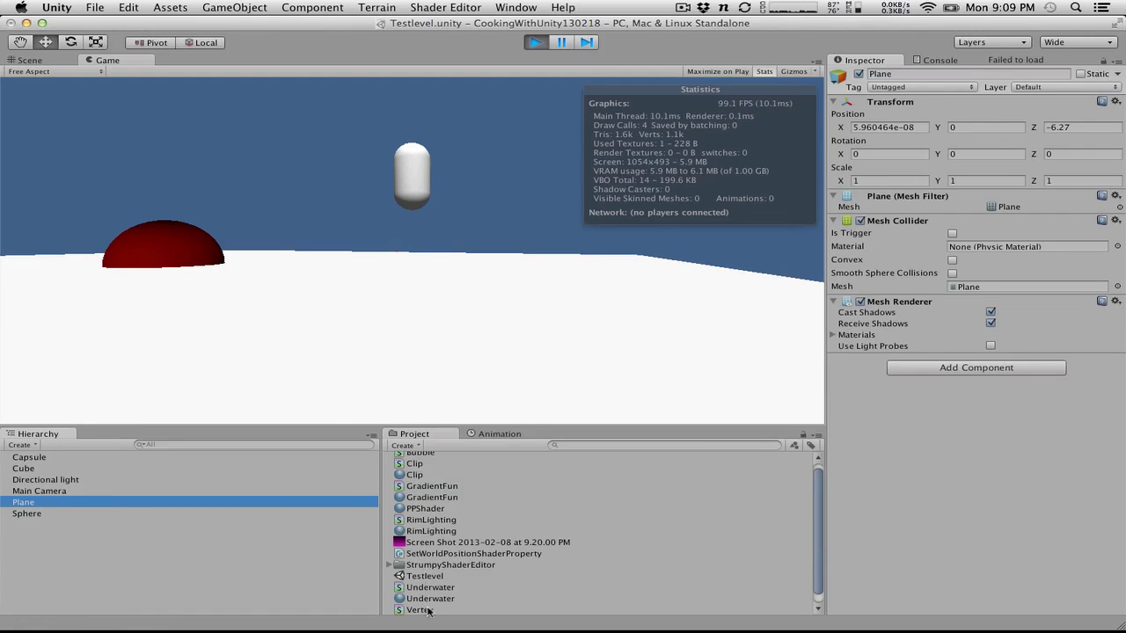
pyautogui.click(535, 42)
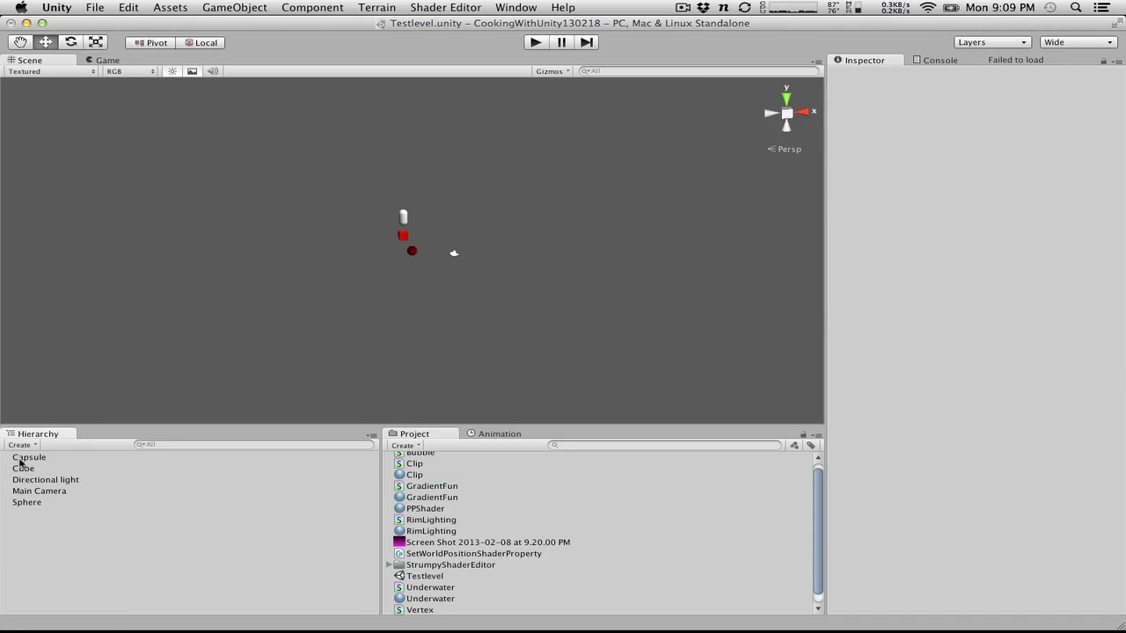
# Create a Plane in the scene and assign the GradientFun material to it
pyautogui.click(27, 446)
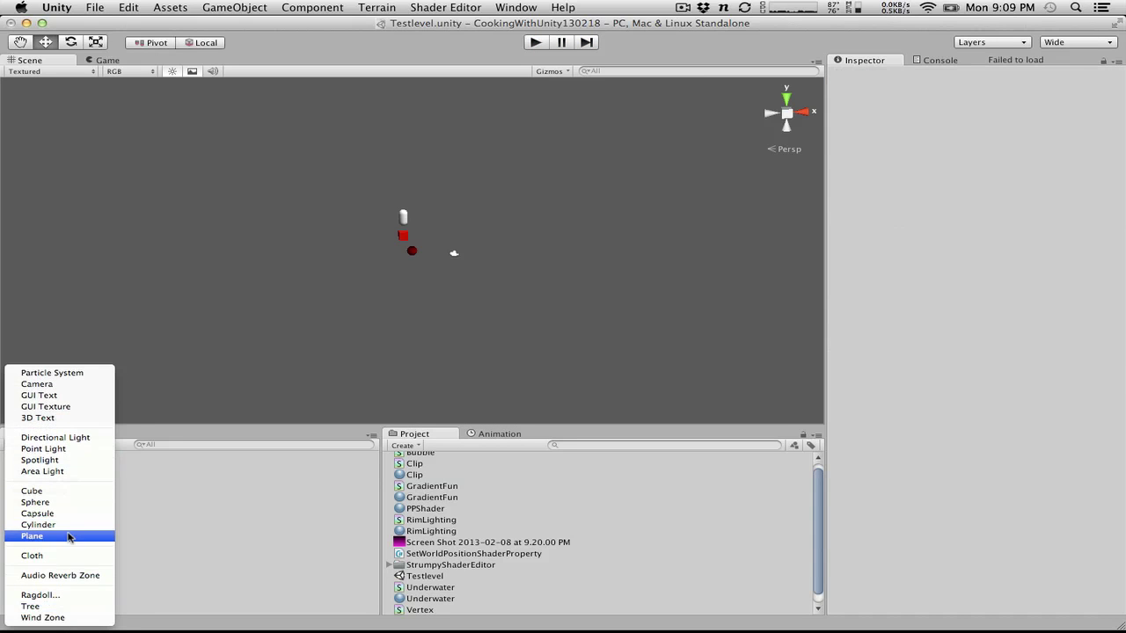
pyautogui.click(68, 537)
pyautogui.scroll(-1, 446, 578)
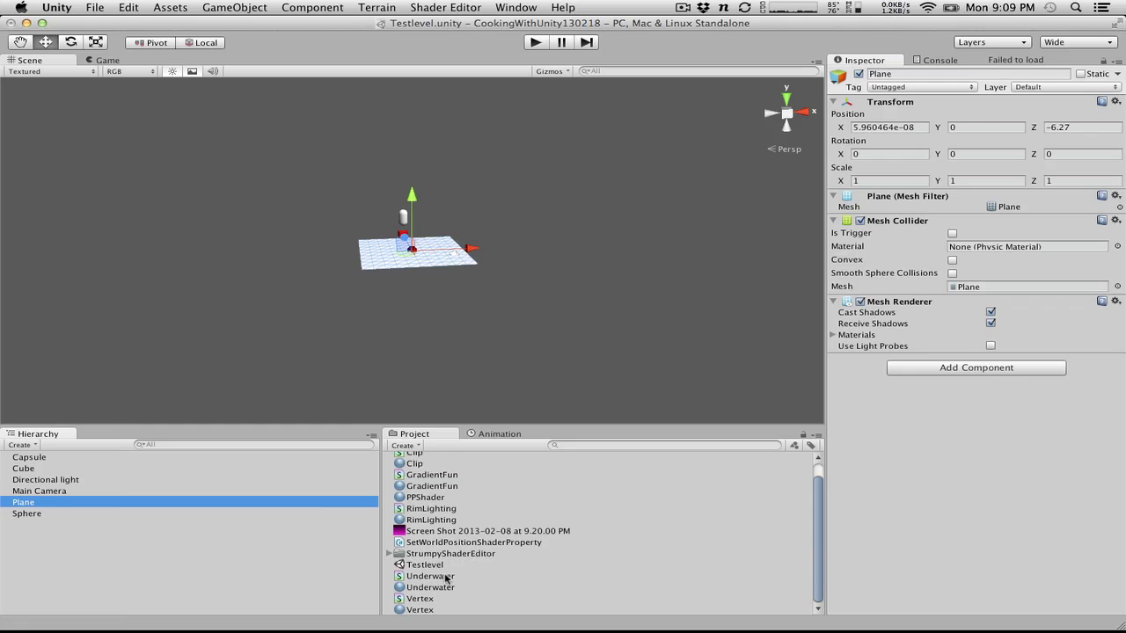
pyautogui.moveTo(449, 484); pyautogui.dragTo(261, 503)
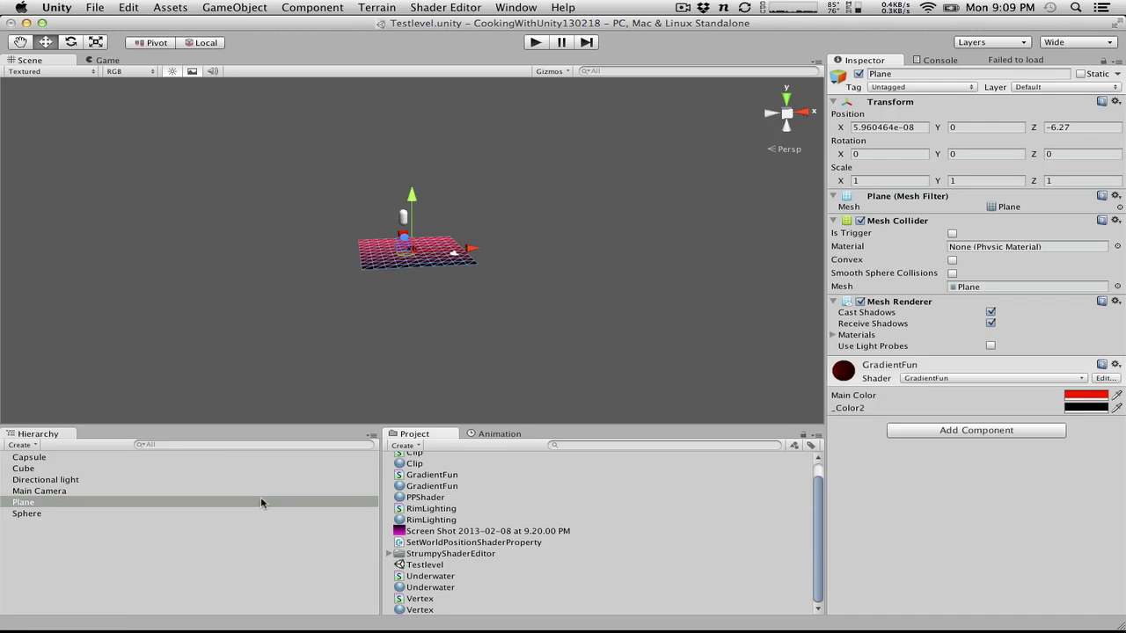
# Run the scene and examine the gradient on the Plane in the Scene view
pyautogui.click(533, 42)
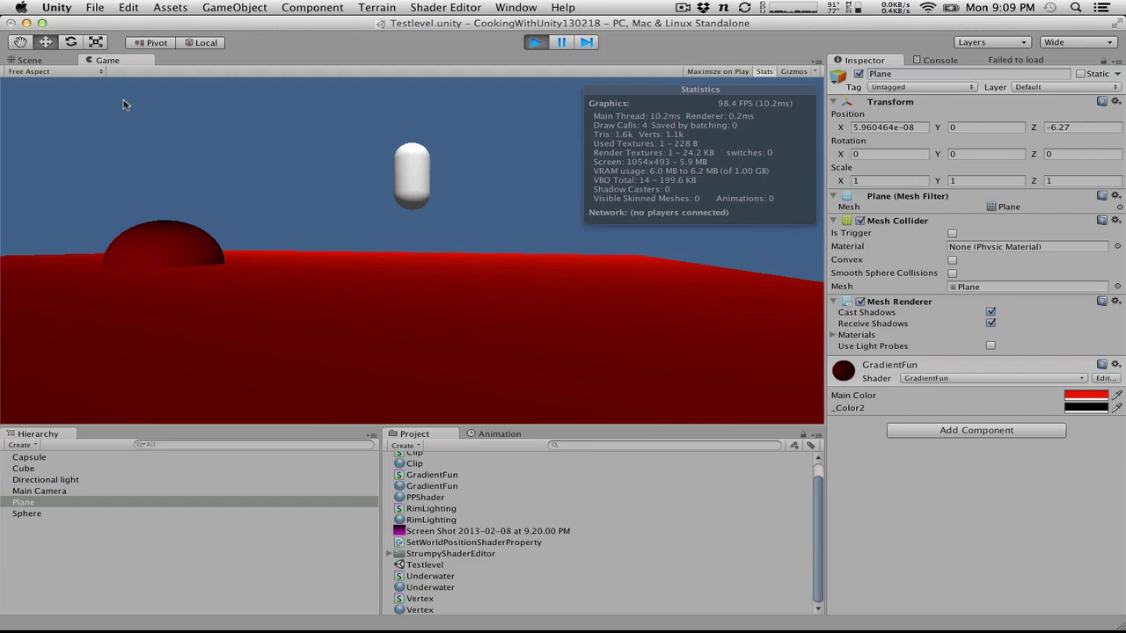
pyautogui.click(35, 60)
pyautogui.keyDown('alt'); pyautogui.moveTo(407, 194); pyautogui.dragTo(344, 303); pyautogui.keyUp('alt')
pyautogui.scroll(5, 344, 299)
pyautogui.keyDown('alt'); pyautogui.moveTo(554, 245); pyautogui.dragTo(755, 183); pyautogui.keyUp('alt')
# Move the Sphere off the Plane along the X axis to about -5.89
pyautogui.moveTo(412, 222); pyautogui.dragTo(403, 298)
pyautogui.click(405, 259)
pyautogui.moveTo(457, 262); pyautogui.dragTo(284, 222)
pyautogui.keyDown('alt'); pyautogui.moveTo(723, 285); pyautogui.dragTo(774, 255); pyautogui.keyUp('alt')
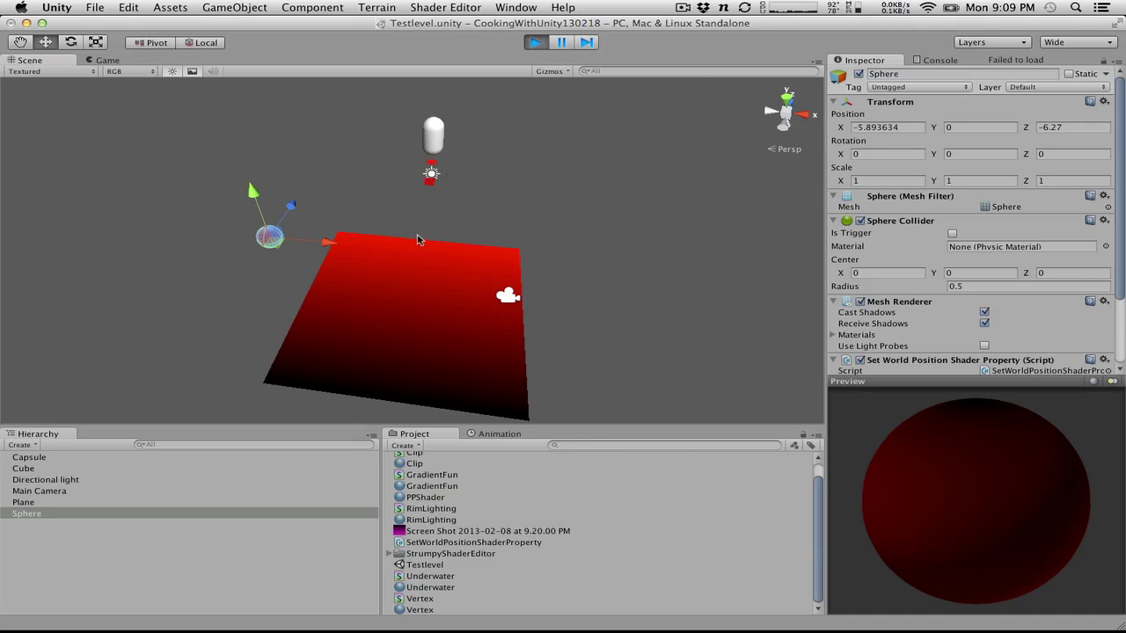
# Exit play mode, move the Sphere off the Plane to about X -9.68, Y 2.01, and test-run the scene
pyautogui.keyDown('alt'); pyautogui.moveTo(440, 343); pyautogui.dragTo(570, 94); pyautogui.keyUp('alt')
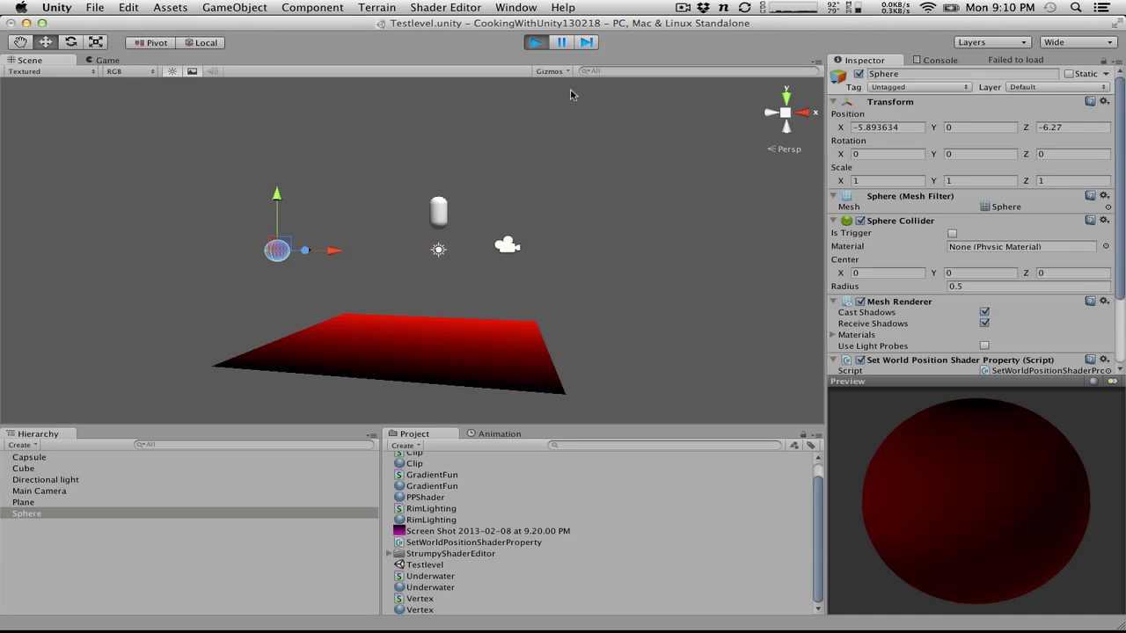
pyautogui.click(538, 43)
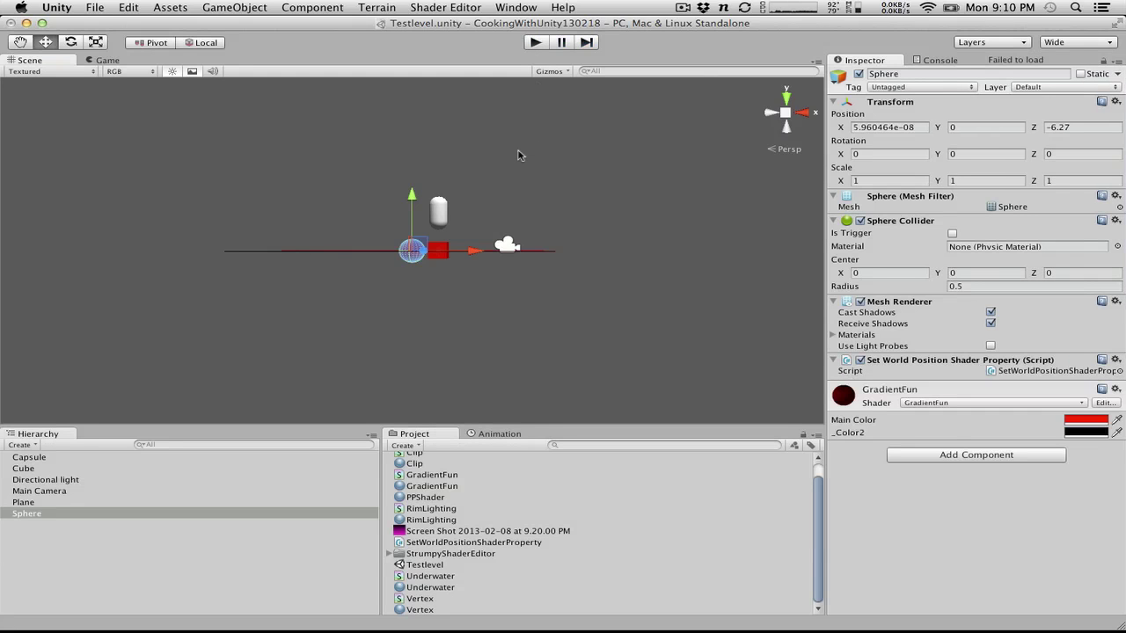
pyautogui.keyDown('alt'); pyautogui.moveTo(320, 179); pyautogui.dragTo(372, 294); pyautogui.keyUp('alt')
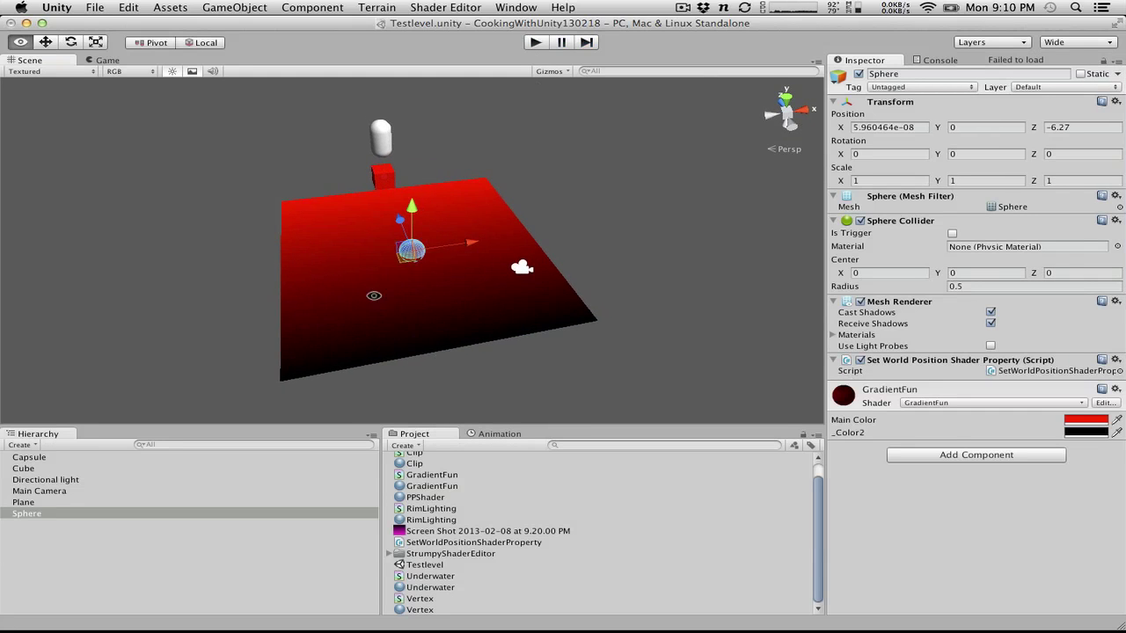
pyautogui.moveTo(407, 236); pyautogui.dragTo(408, 201)
pyautogui.moveTo(480, 209); pyautogui.dragTo(202, 213)
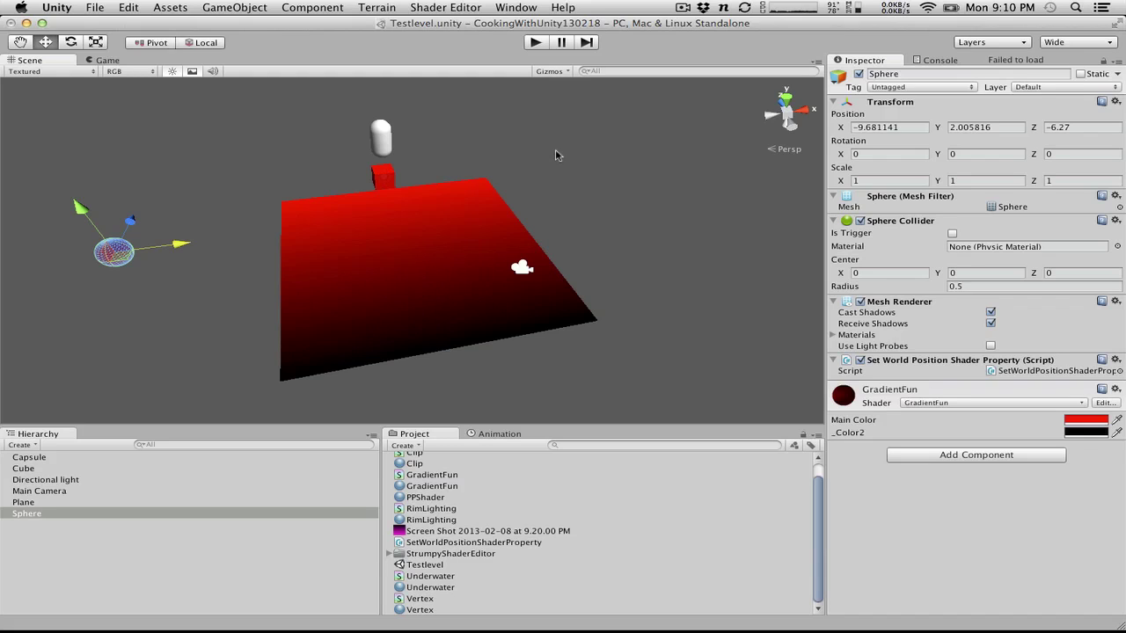
pyautogui.click(534, 42)
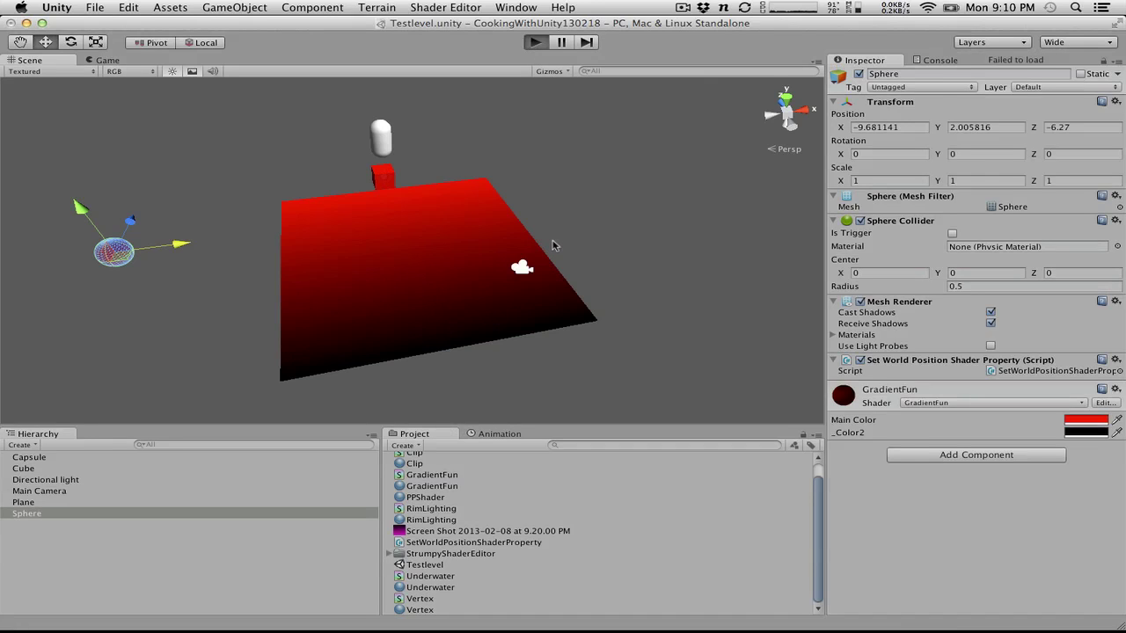
pyautogui.click(539, 42)
# Rearrange the Add, Multiply, Invert, Color, Split and MeshUV nodes away from Master in the Pixel Graph
pyautogui.hotkey('ctrl', 'Right')
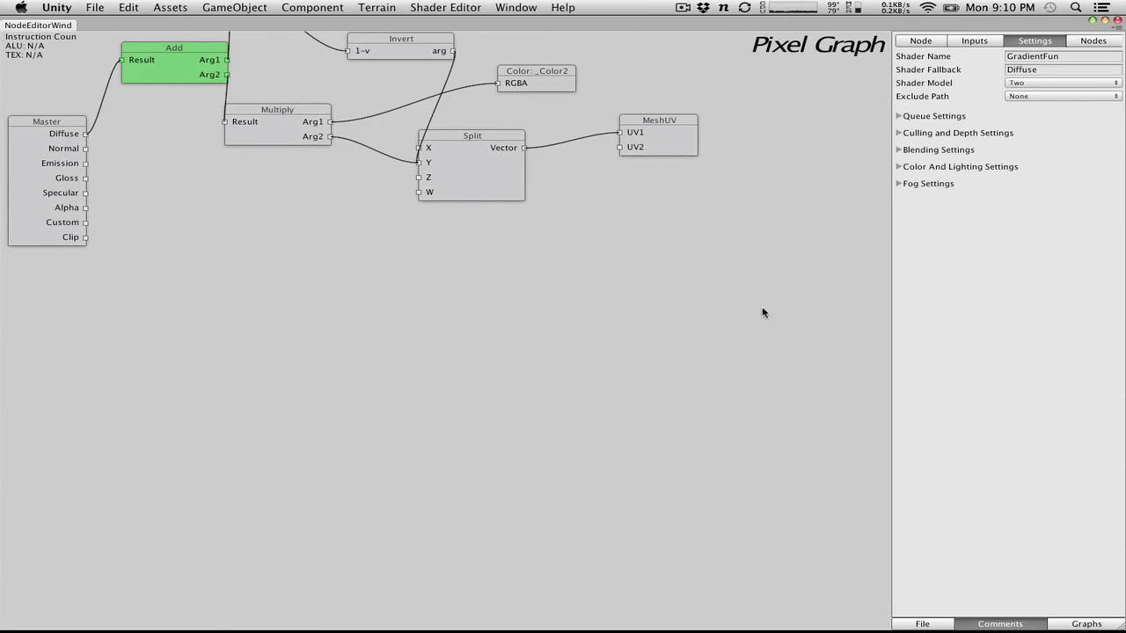
pyautogui.scroll(6, 409, 309)
pyautogui.hscroll(-2, 408, 334)
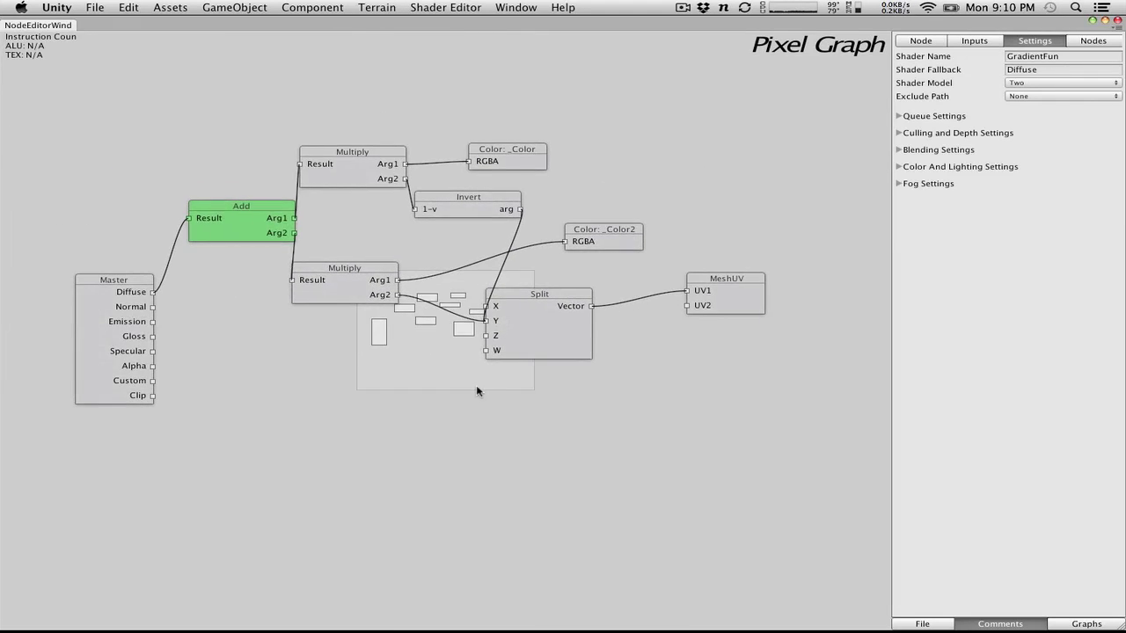
pyautogui.moveTo(525, 265); pyautogui.dragTo(202, 143)
pyautogui.moveTo(372, 159); pyautogui.dragTo(418, 199)
pyautogui.click(465, 499)
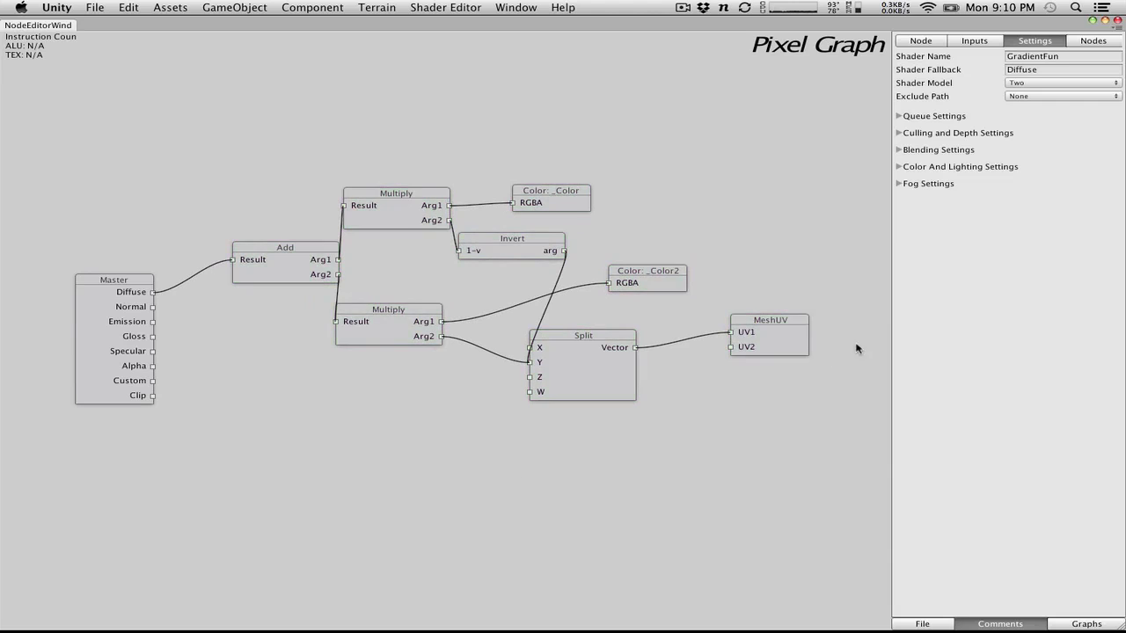
# Add a ScreenPos[0,1] input node and connect it to the Split node's Vector in place of MeshUV
pyautogui.click(725, 350)
pyautogui.click(637, 455)
pyautogui.rightClick(638, 450)
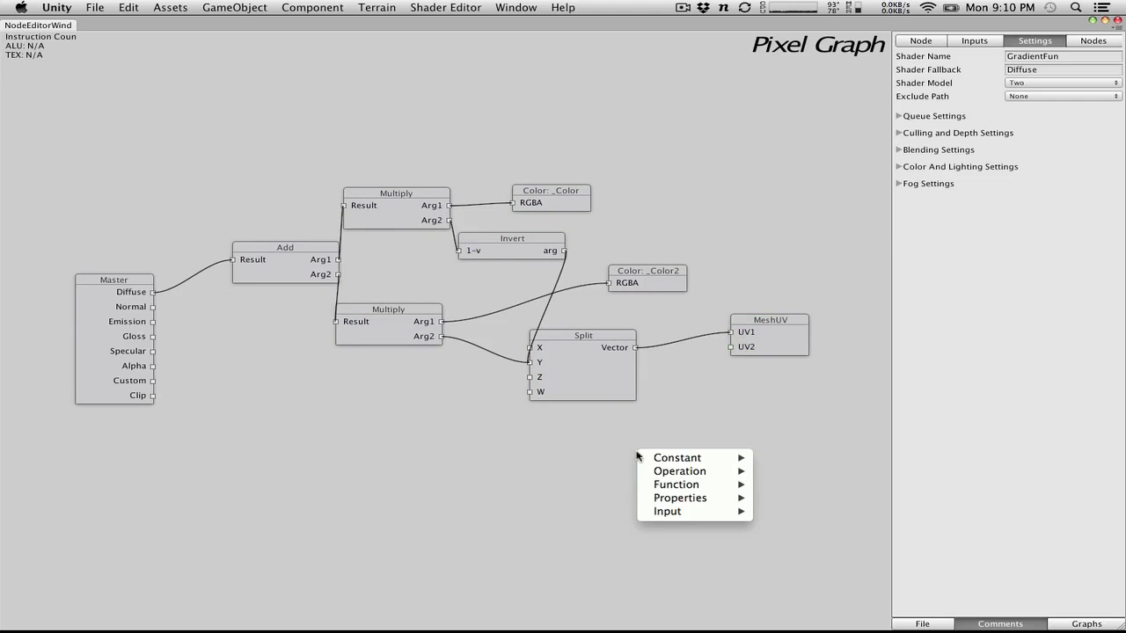
pyautogui.moveTo(709, 500)
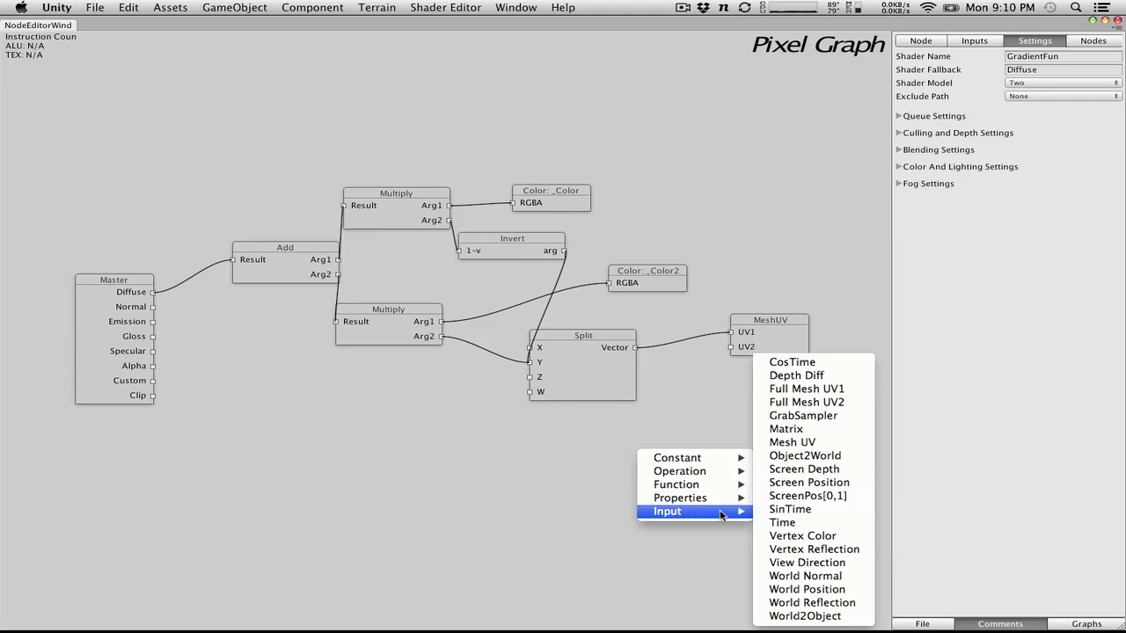
pyautogui.click(824, 496)
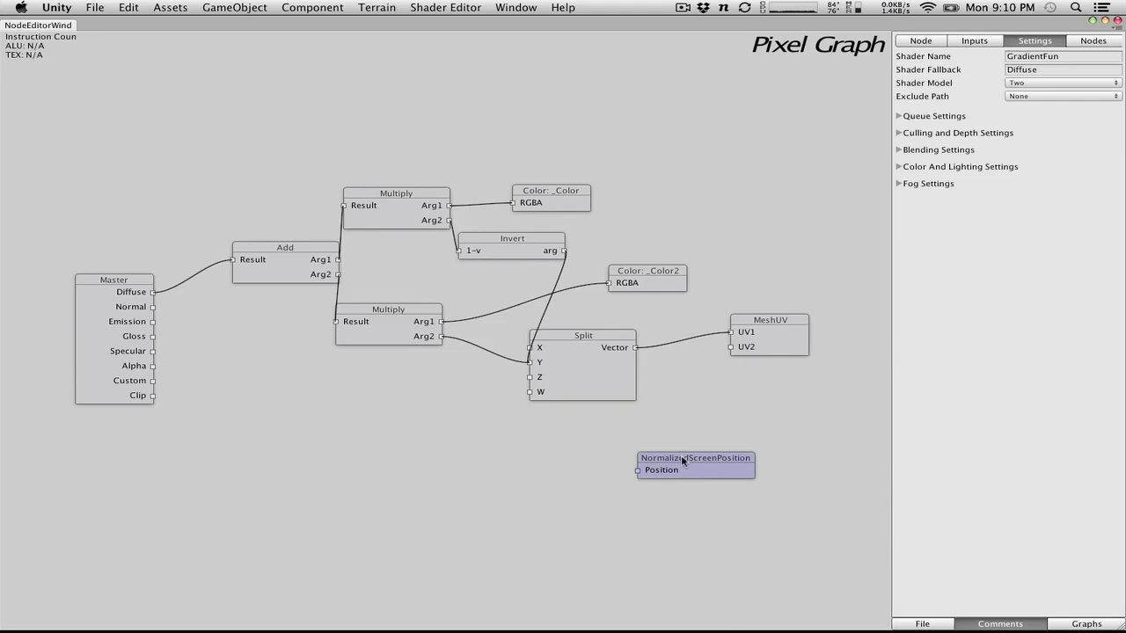
pyautogui.moveTo(682, 460); pyautogui.dragTo(635, 348)
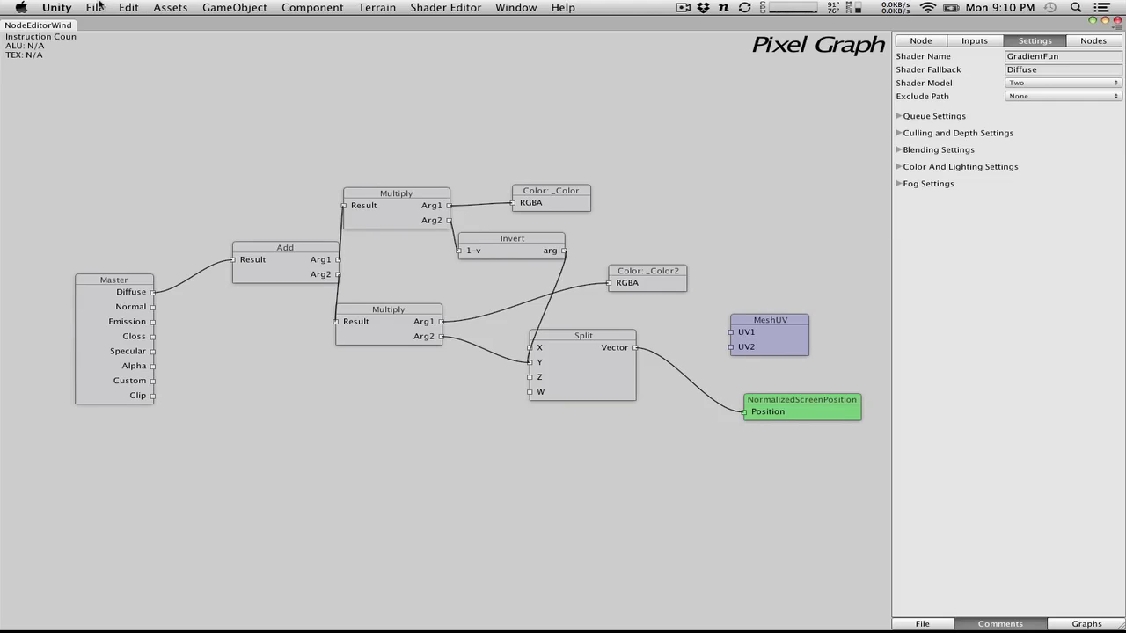
# Save the shader graph and export the GradientFun shader with its screen-position input
pyautogui.click(923, 623)
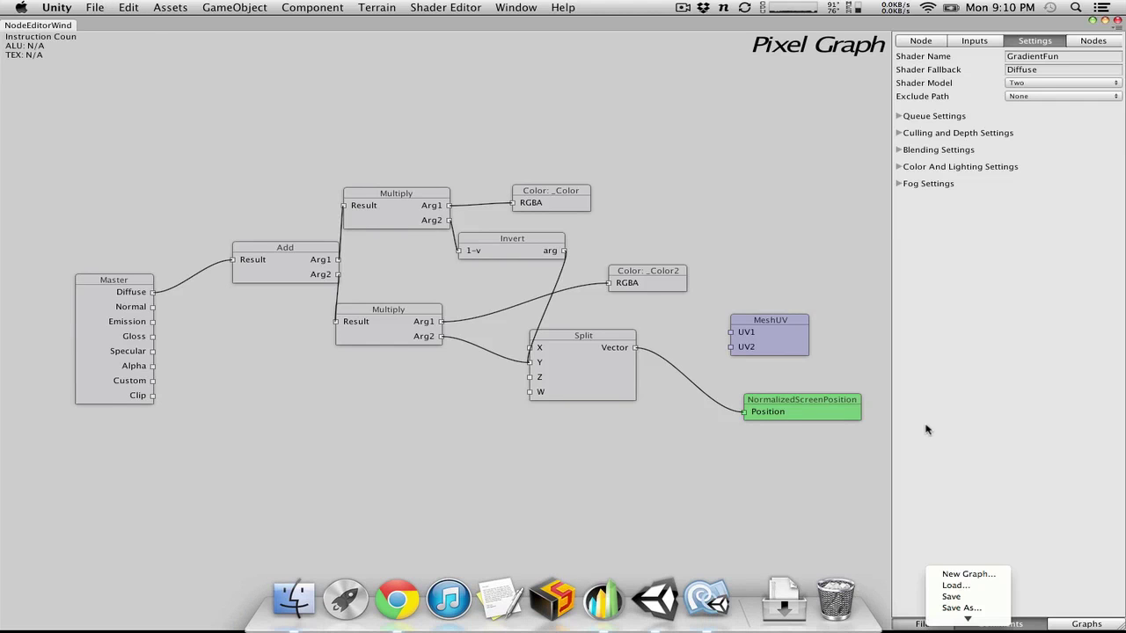
pyautogui.click(958, 599)
pyautogui.click(925, 622)
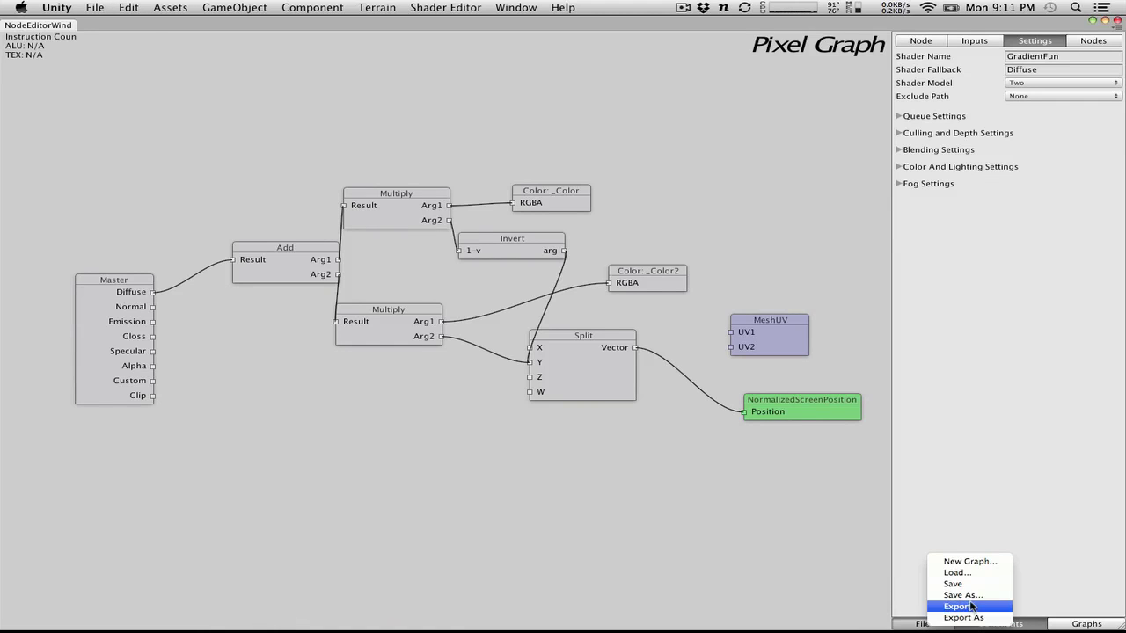
pyautogui.click(972, 607)
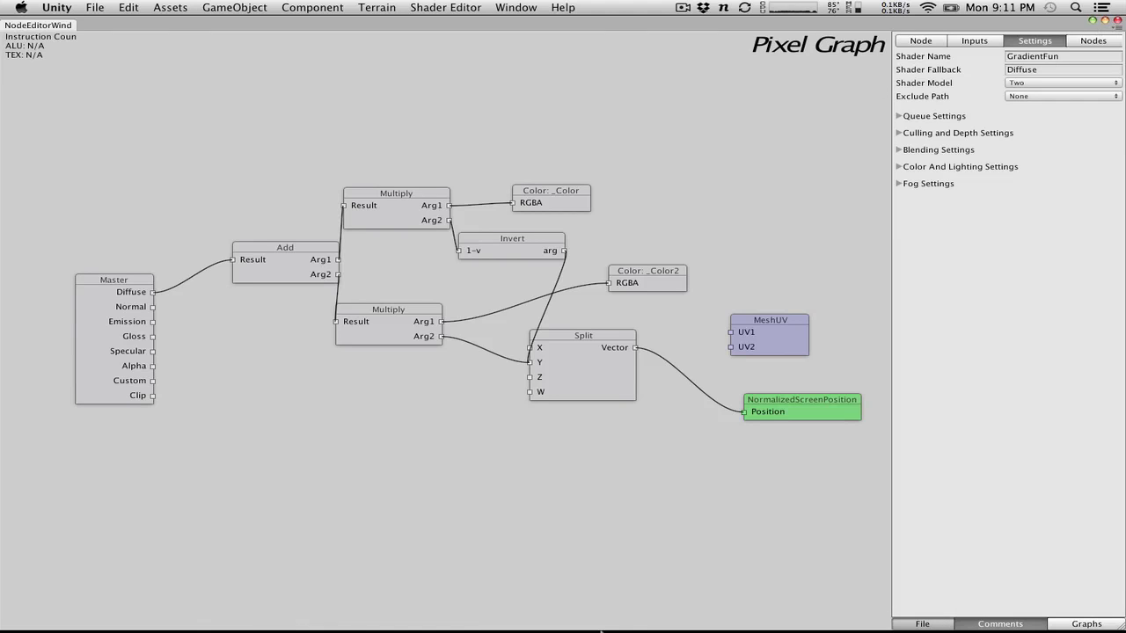
# Examine the exported gradient on the Plane in the Scene view from above and briefly run the scene
pyautogui.press('super+grave')
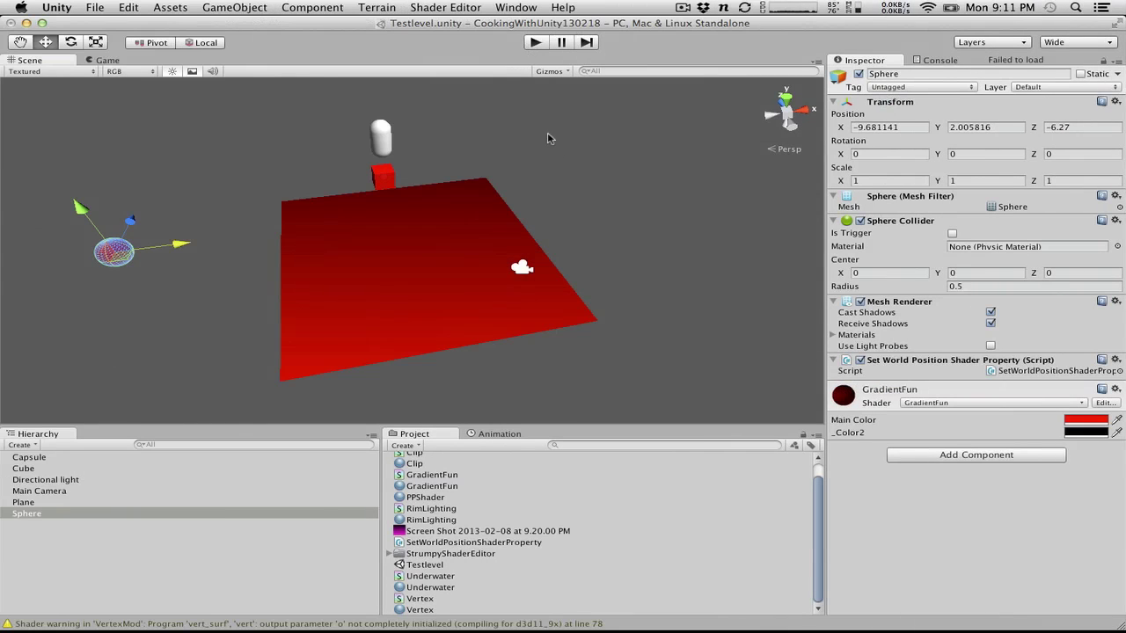
pyautogui.keyDown('alt'); pyautogui.moveTo(616, 213); pyautogui.dragTo(504, 408); pyautogui.keyUp('alt')
pyautogui.click(536, 43)
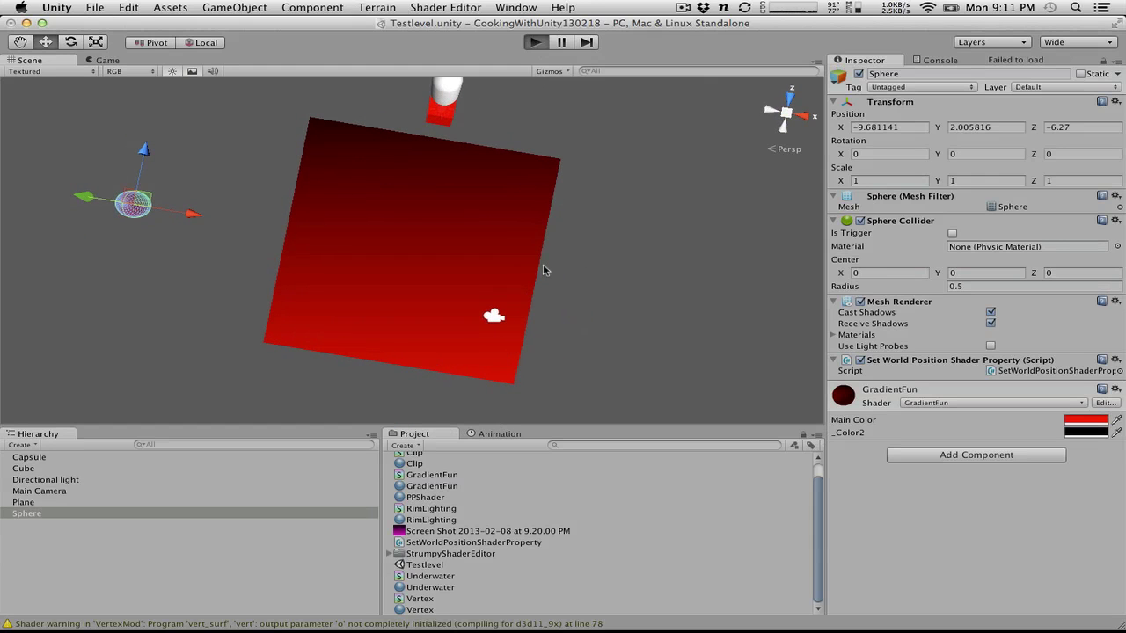
pyautogui.press('super+p')
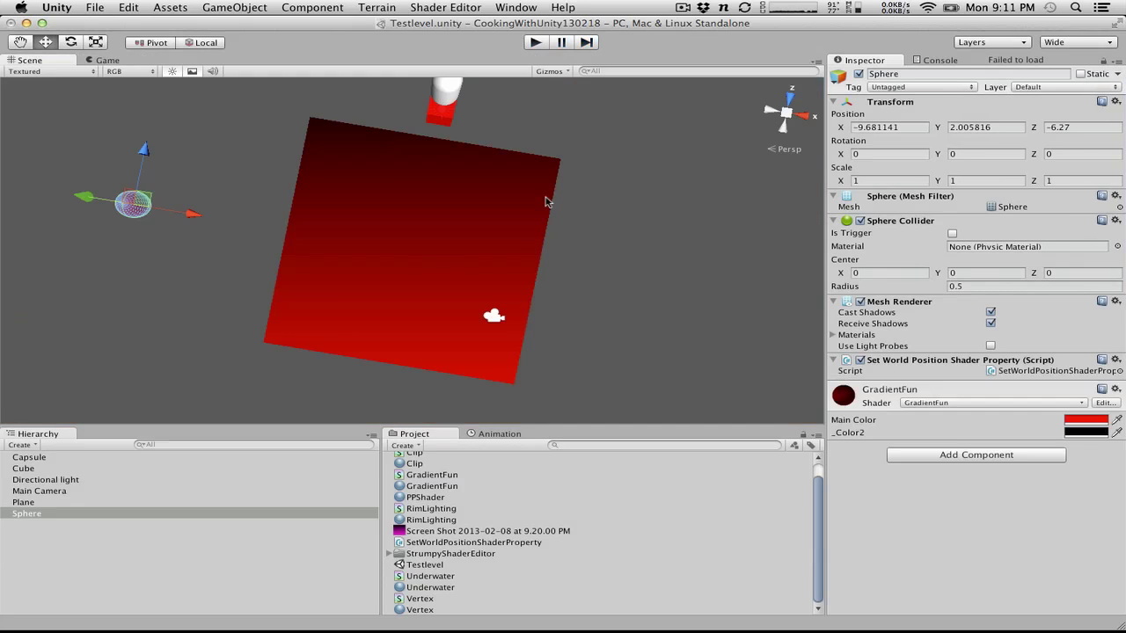
# Space out the graph nodes, and wire the upper Multiply's Arg2 to Split Y and the lower Multiply's Arg2 to Invert
pyautogui.hotkey('ctrl', 'Right')
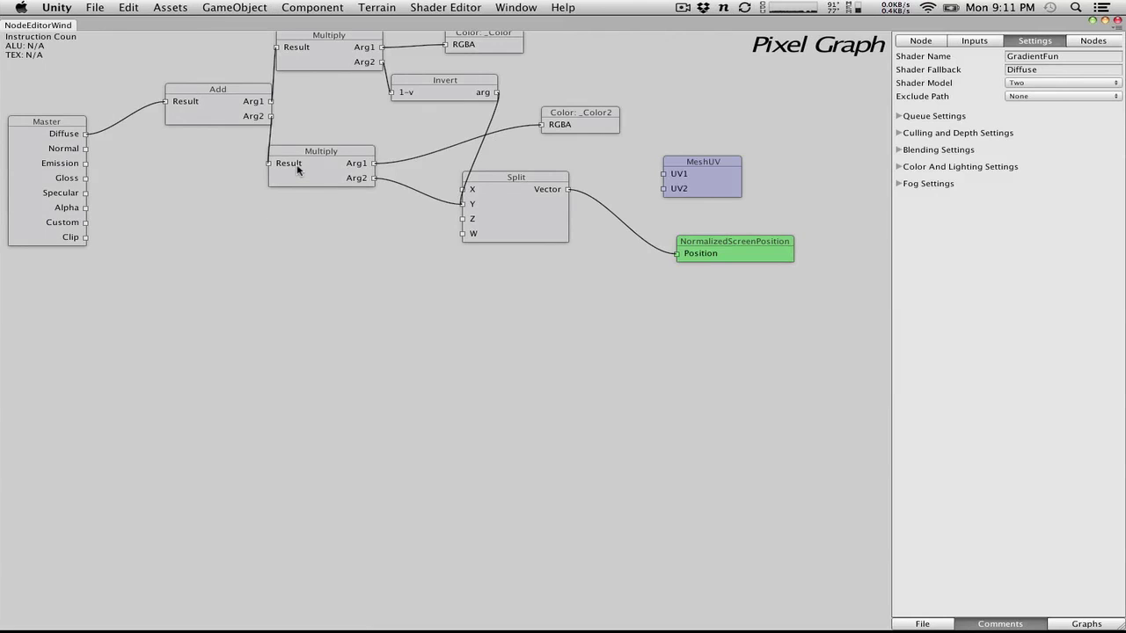
pyautogui.moveTo(311, 64); pyautogui.dragTo(319, 88)
pyautogui.moveTo(226, 105); pyautogui.dragTo(177, 103)
pyautogui.moveTo(453, 93); pyautogui.dragTo(475, 110)
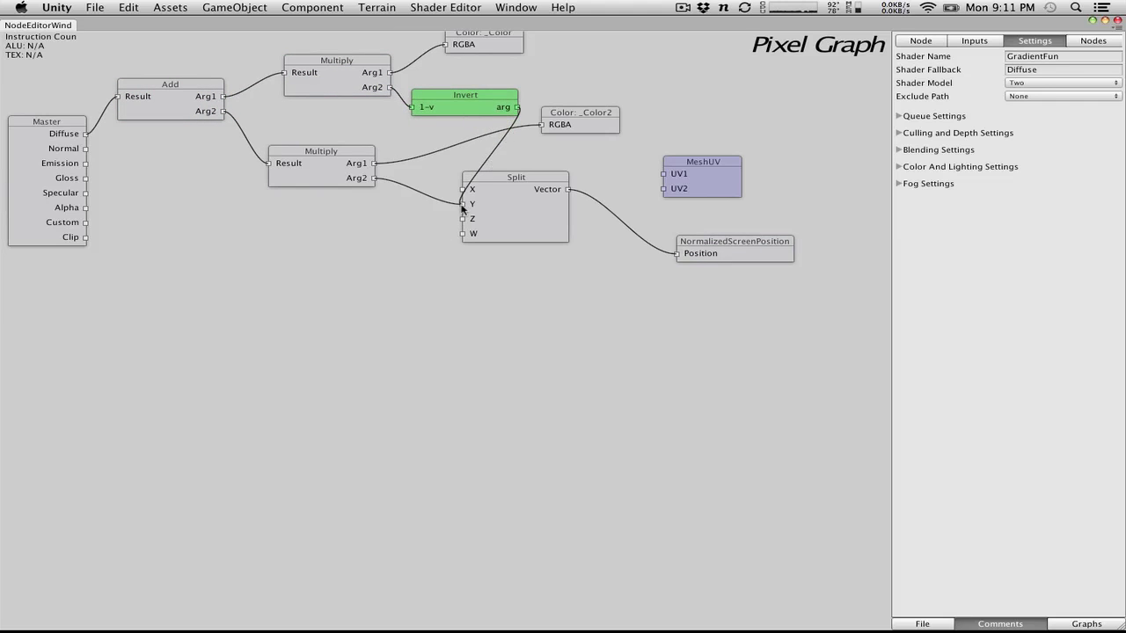
pyautogui.moveTo(461, 204); pyautogui.dragTo(374, 179)
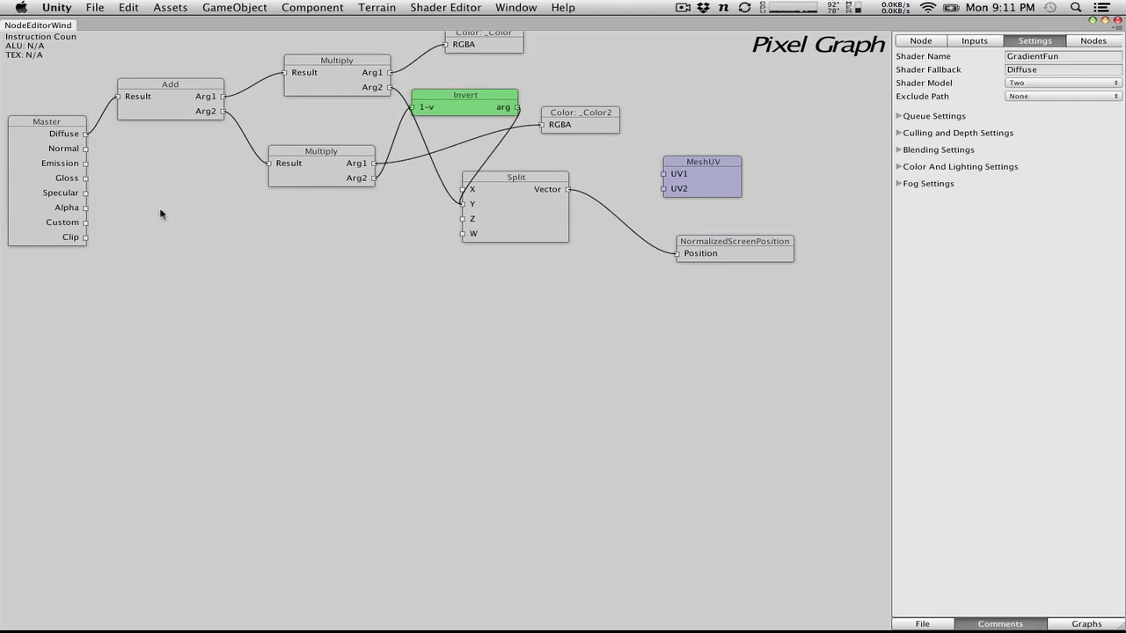
# Save the graph and re-export GradientFun with the swapped Multiply inputs
pyautogui.click(921, 623)
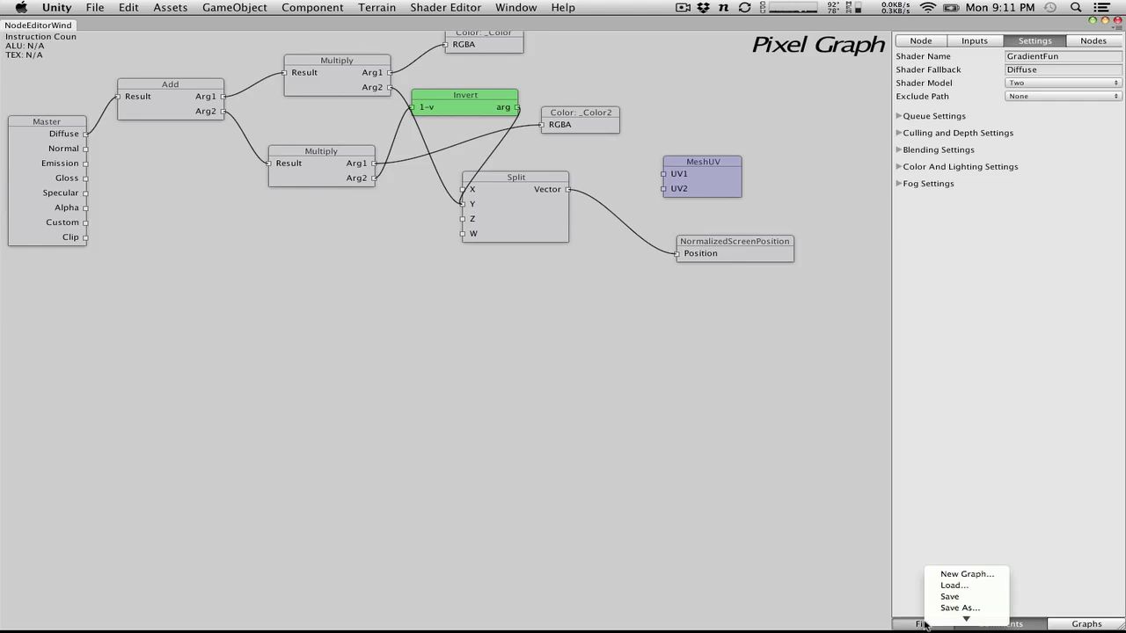
pyautogui.click(970, 597)
pyautogui.click(941, 624)
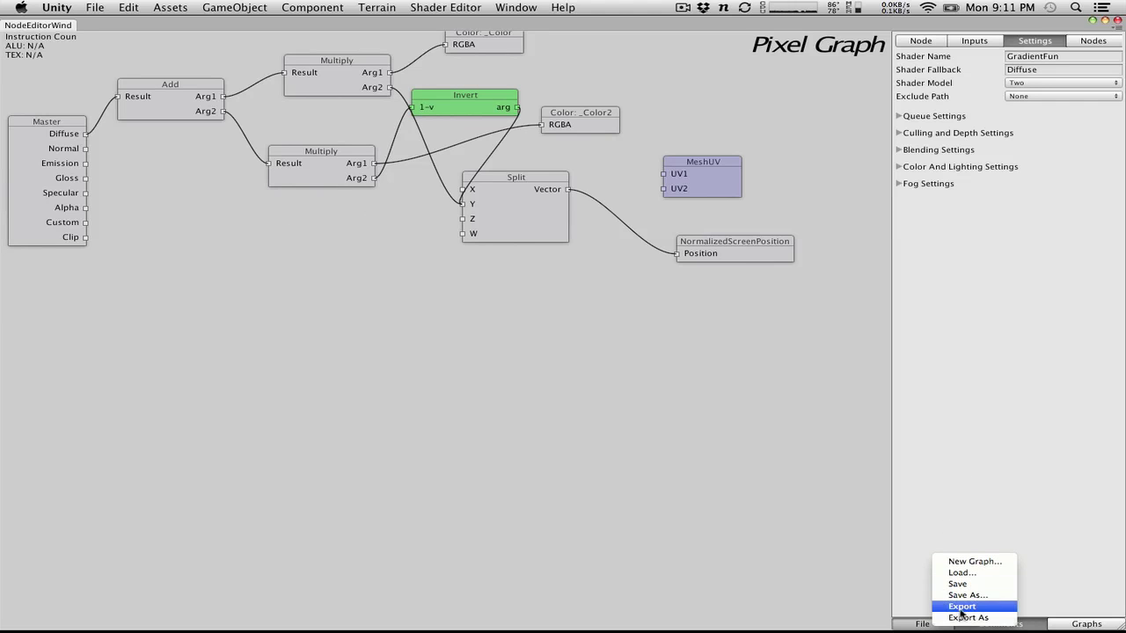
pyautogui.click(963, 607)
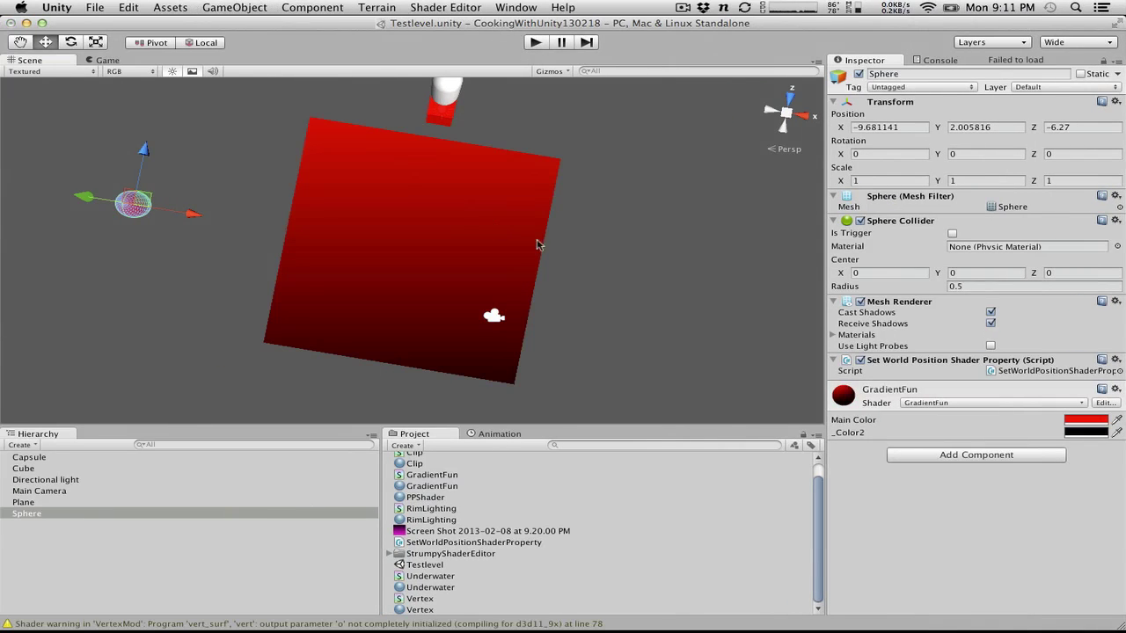
# Examine the screen-space gradient on the Plane from several angles in the Scene view
pyautogui.keyDown('alt'); pyautogui.moveTo(610, 294); pyautogui.dragTo(389, 284); pyautogui.keyUp('alt')
pyautogui.scroll(5, 92, 188)
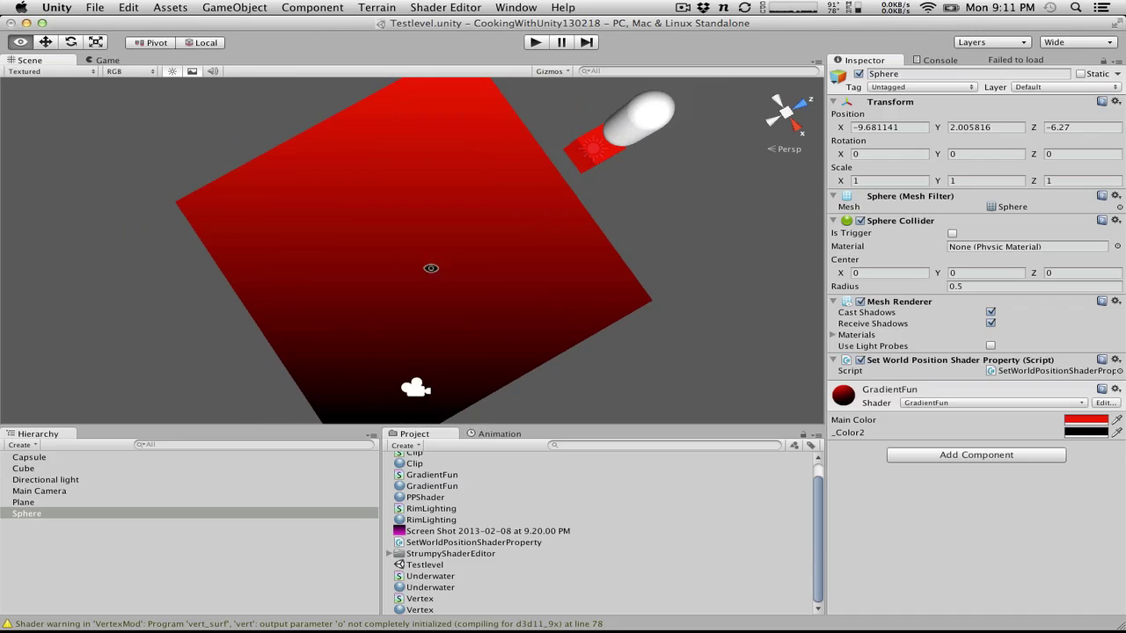
pyautogui.keyDown('alt'); pyautogui.moveTo(430, 266); pyautogui.dragTo(535, 7); pyautogui.keyUp('alt')
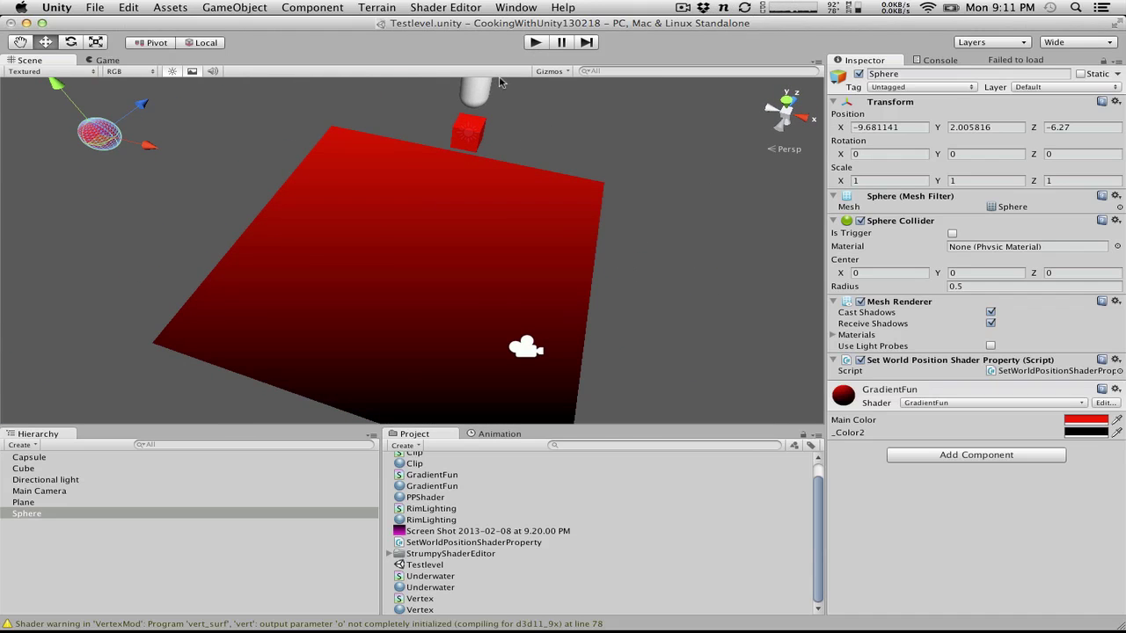
pyautogui.keyDown('alt'); pyautogui.moveTo(611, 158); pyautogui.dragTo(465, 171); pyautogui.keyUp('alt')
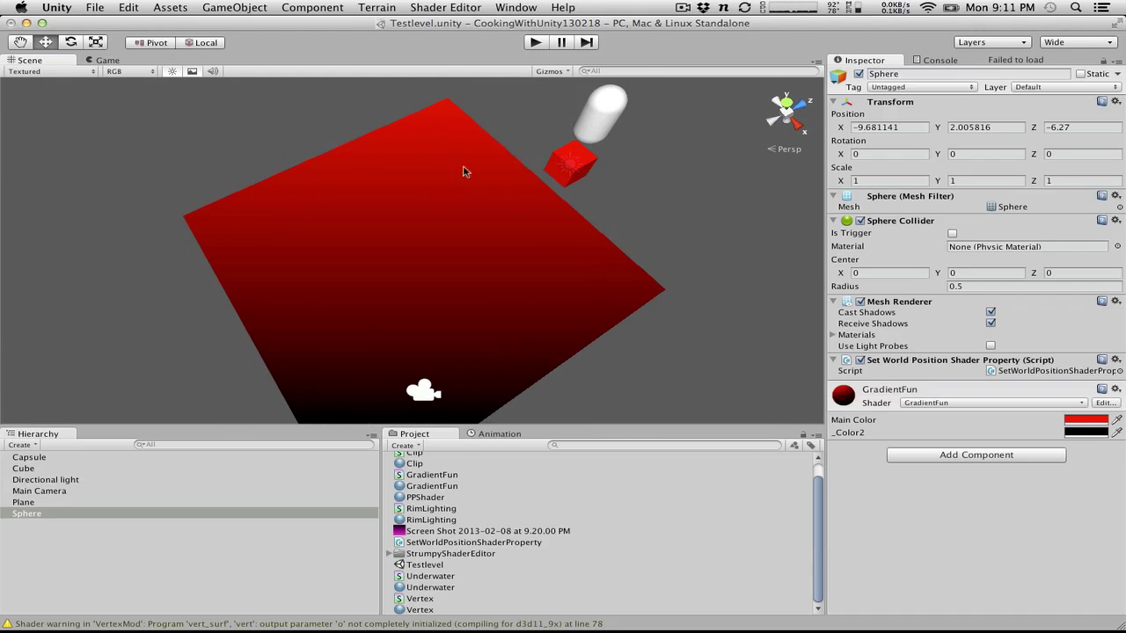
# Run the scene, rotate the Main Camera to 301.95 about Y to view the Sphere, and stop the scene
pyautogui.click(536, 43)
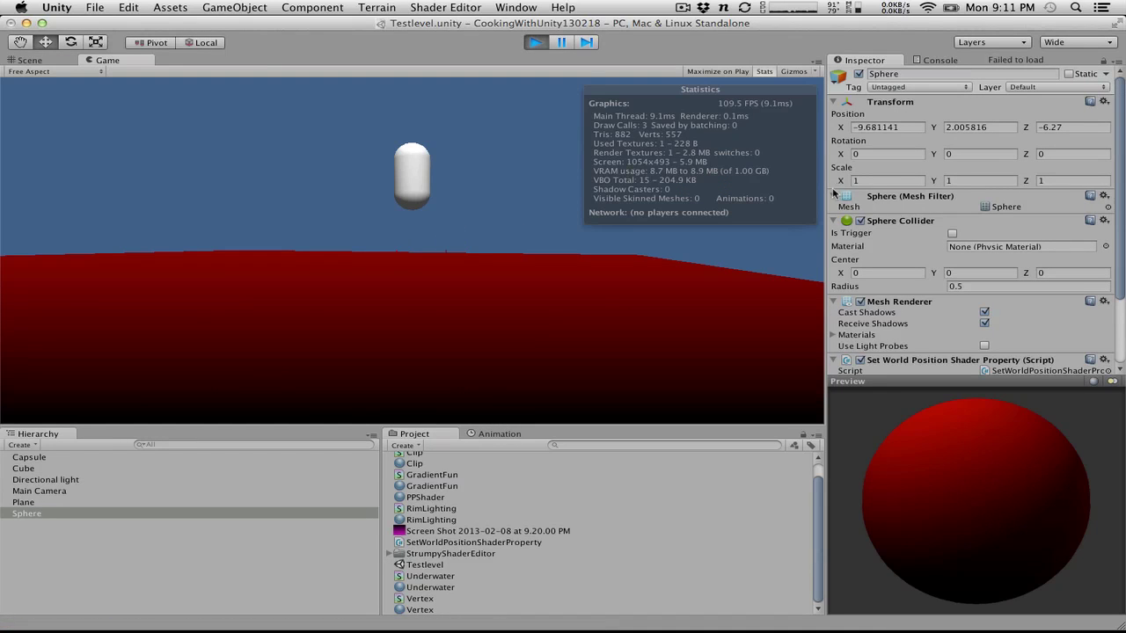
pyautogui.click(45, 491)
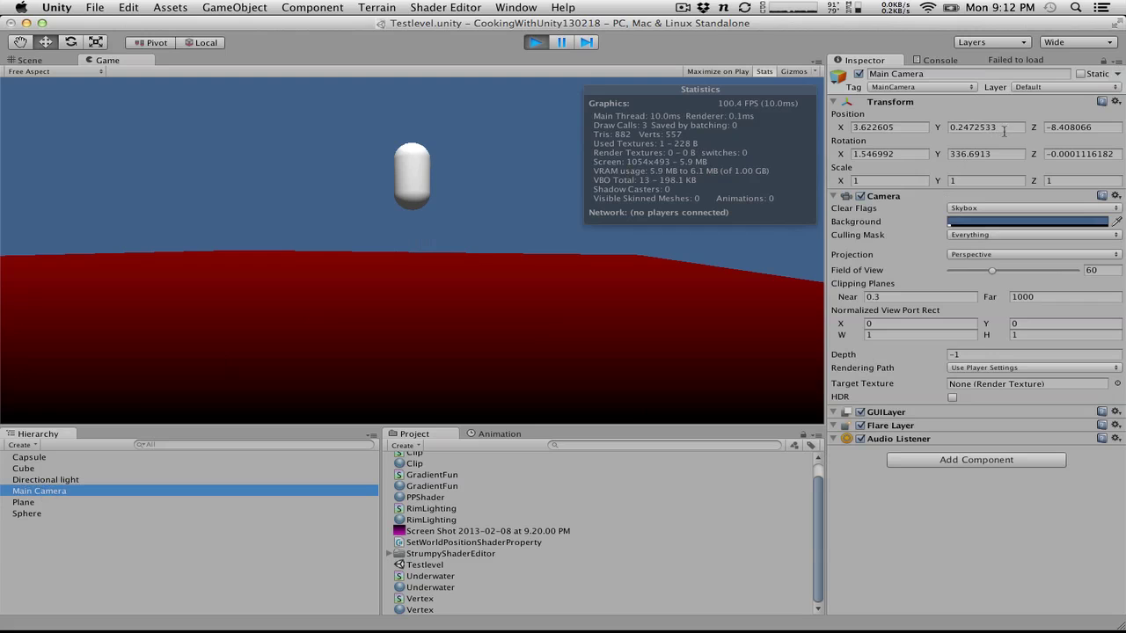
pyautogui.moveTo(935, 158); pyautogui.dragTo(859, 41)
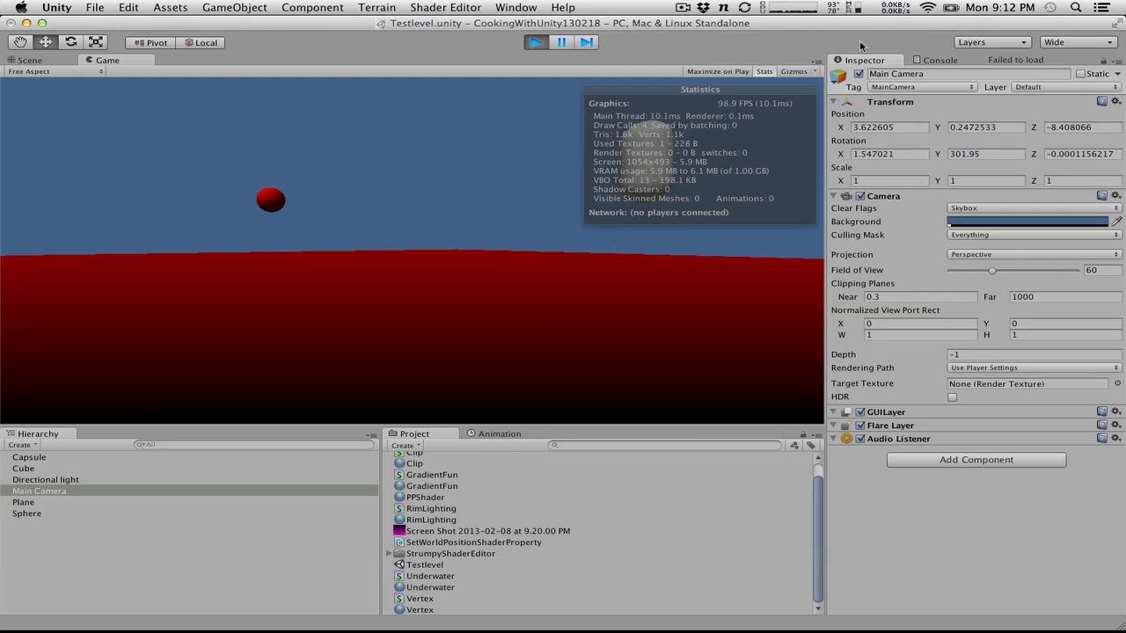
pyautogui.click(534, 43)
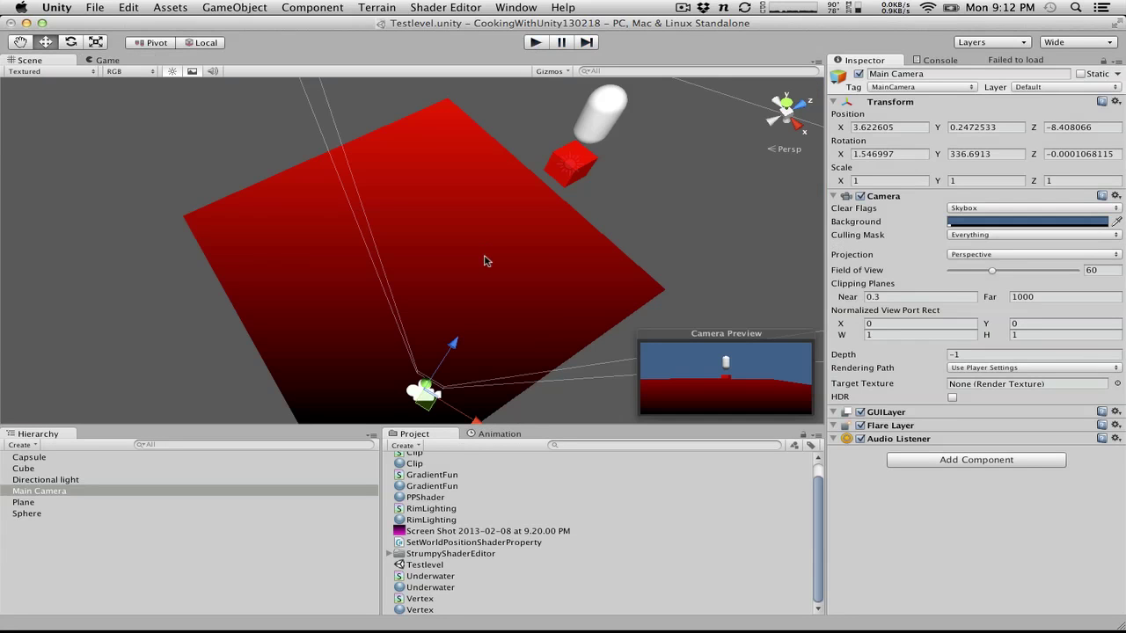
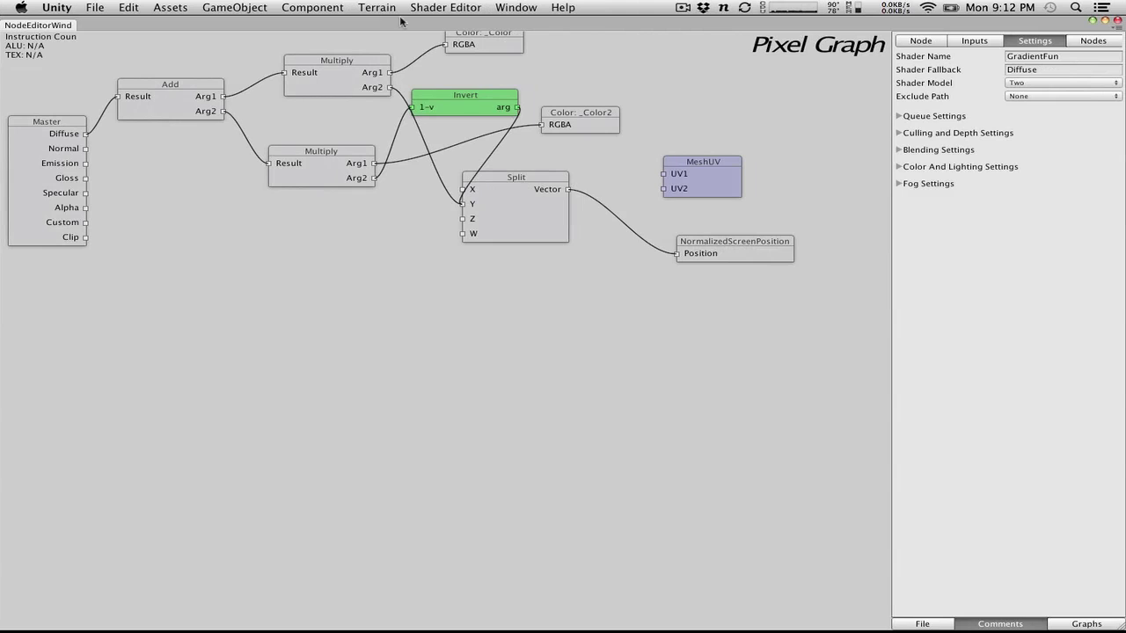
# Spread out the Pixel Graph nodes, with MeshUV and NormalizedScreenPosition farther from Split and Split lower beside them
pyautogui.moveTo(803, 358); pyautogui.dragTo(299, 360)
pyautogui.moveTo(688, 184); pyautogui.dragTo(844, 142)
pyautogui.moveTo(716, 401); pyautogui.dragTo(747, 317)
pyautogui.moveTo(709, 254); pyautogui.dragTo(814, 257)
pyautogui.click(631, 358)
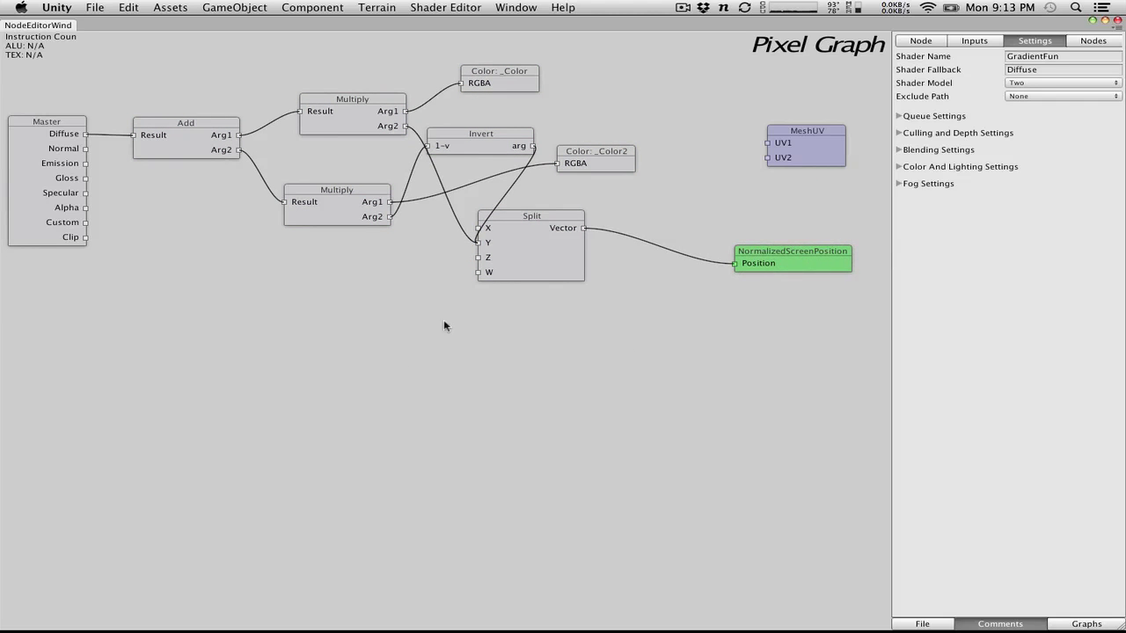
pyautogui.moveTo(526, 279); pyautogui.dragTo(571, 305)
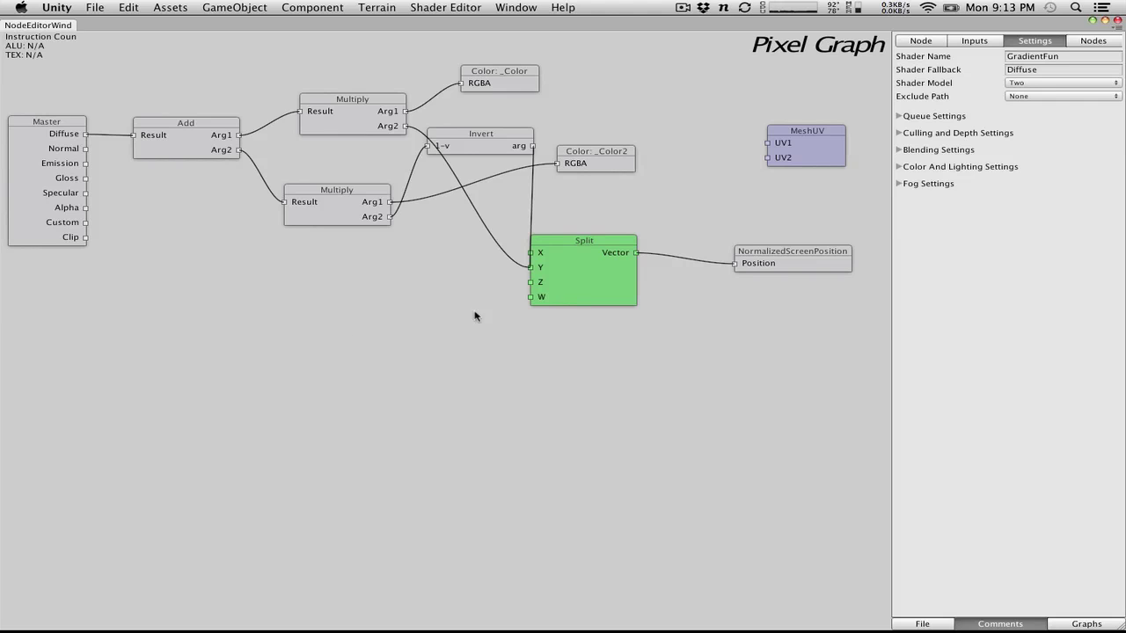
# Add a Tex2D function node to the Pixel Graph below the lower Multiply node
pyautogui.rightClick(261, 363)
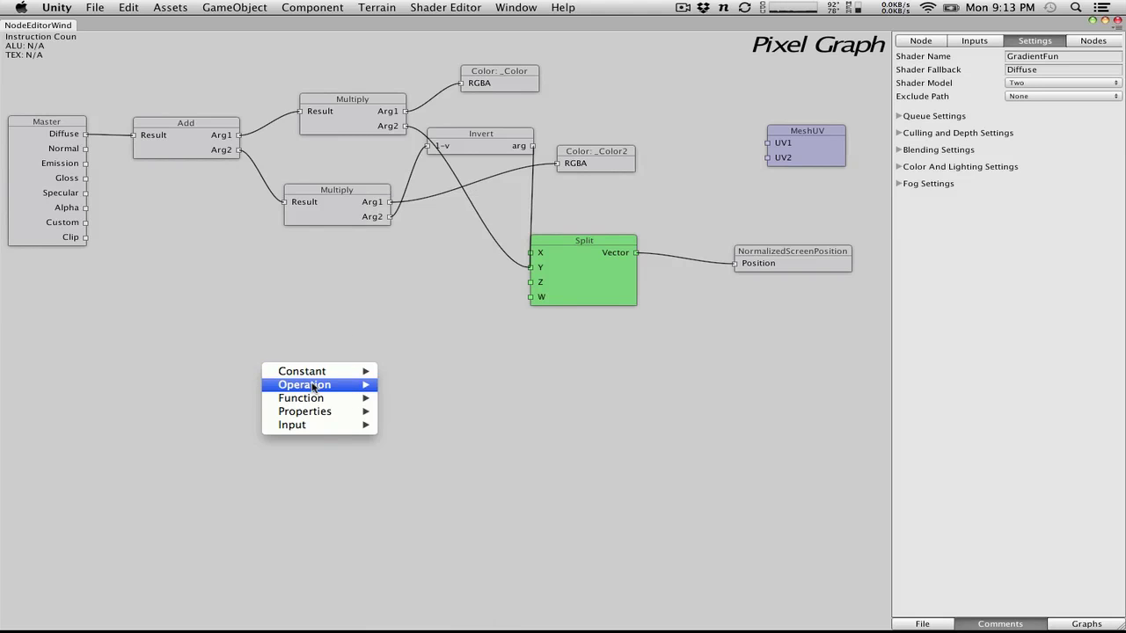
pyautogui.moveTo(311, 387)
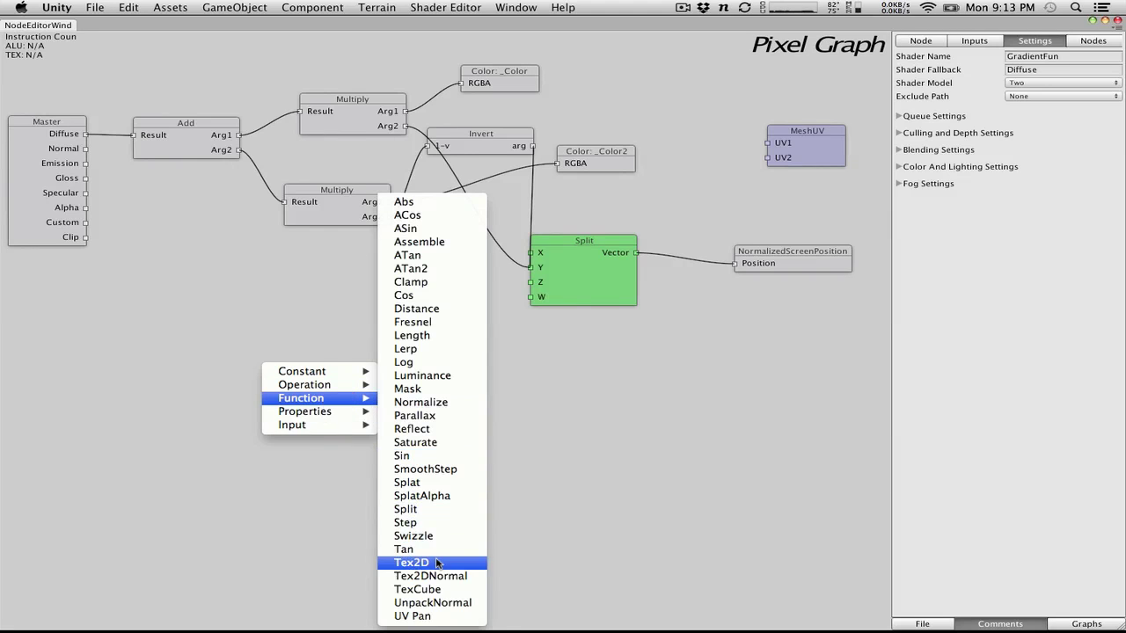
pyautogui.click(438, 563)
pyautogui.moveTo(333, 389); pyautogui.dragTo(401, 302)
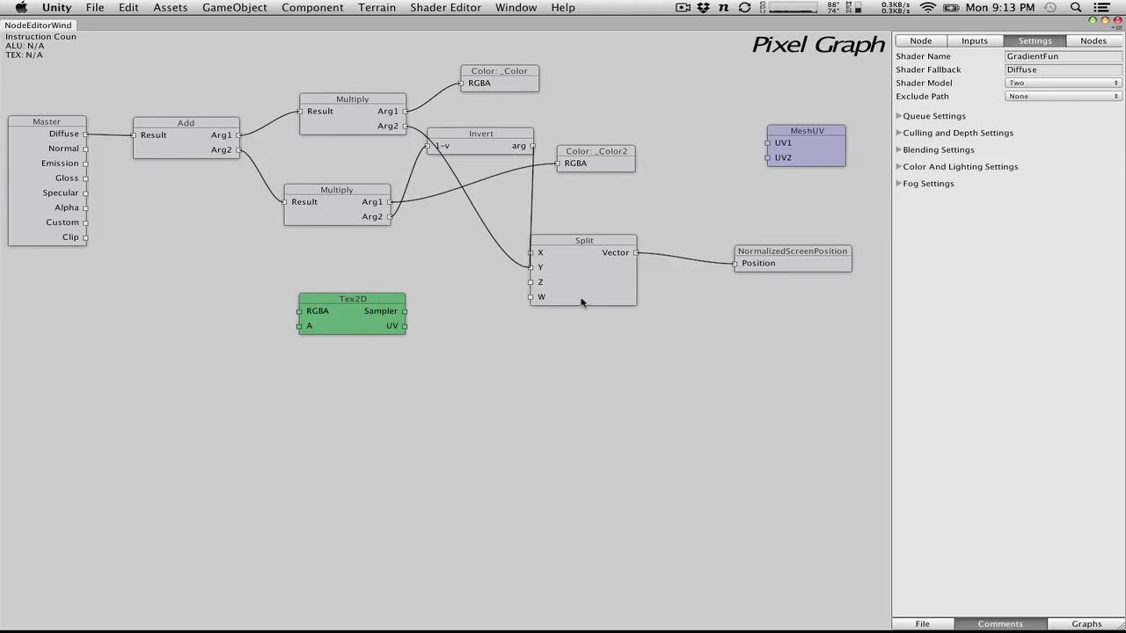
# Add the Unity Main Texture input to the shader and keep the Tex2D node just below the lower Multiply
pyautogui.click(972, 41)
pyautogui.click(971, 57)
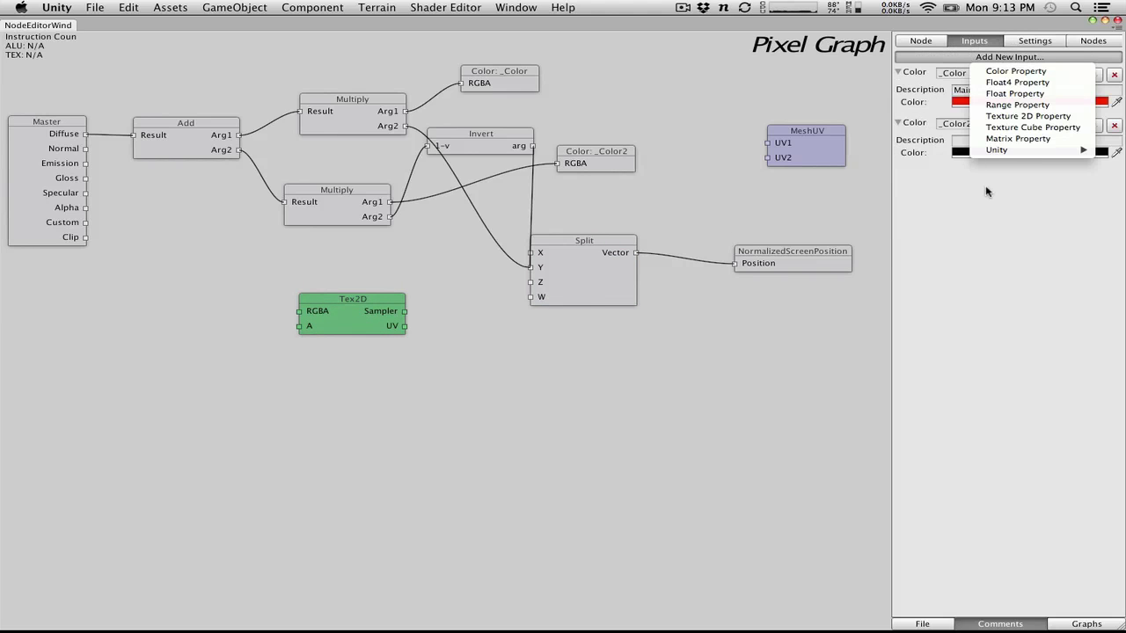
pyautogui.moveTo(1017, 151)
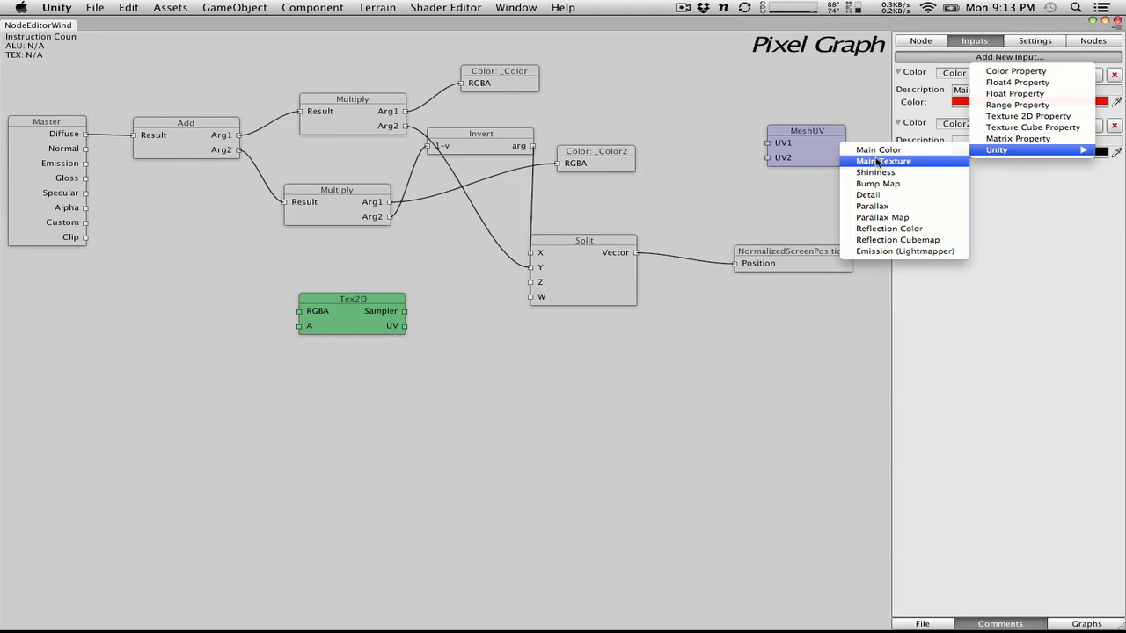
pyautogui.click(880, 161)
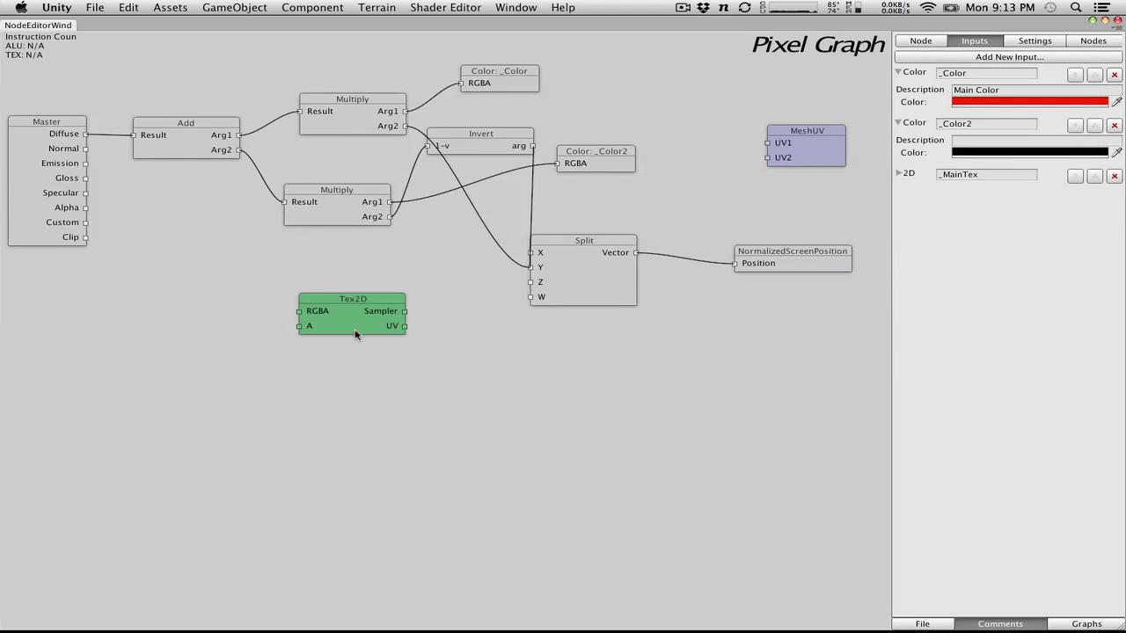
pyautogui.moveTo(355, 333); pyautogui.dragTo(355, 374)
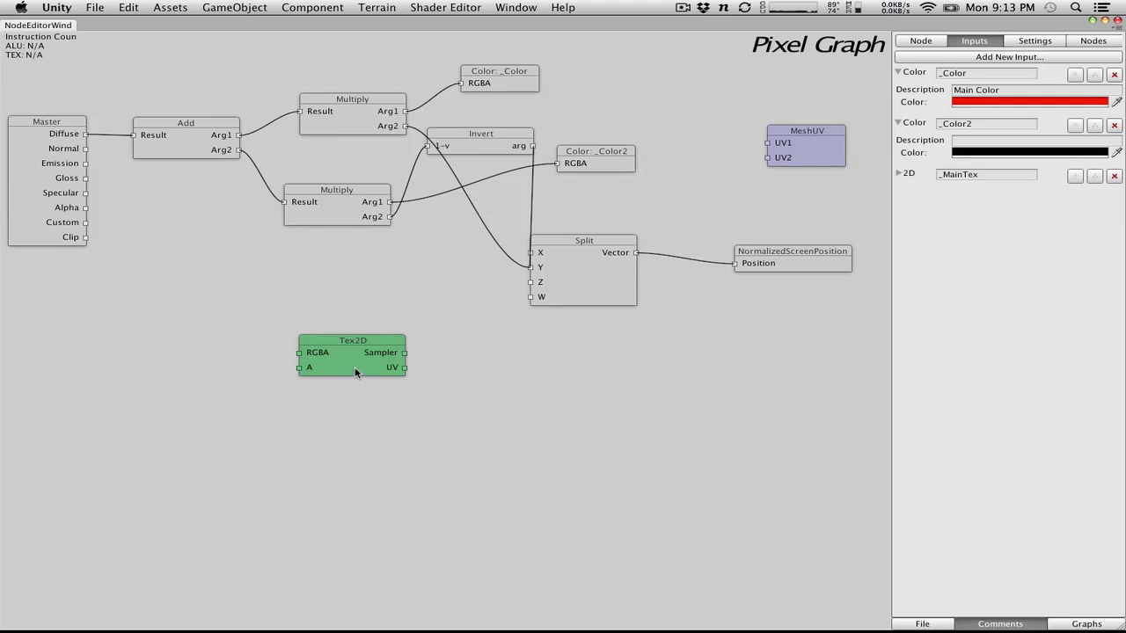
pyautogui.moveTo(350, 371); pyautogui.dragTo(331, 316)
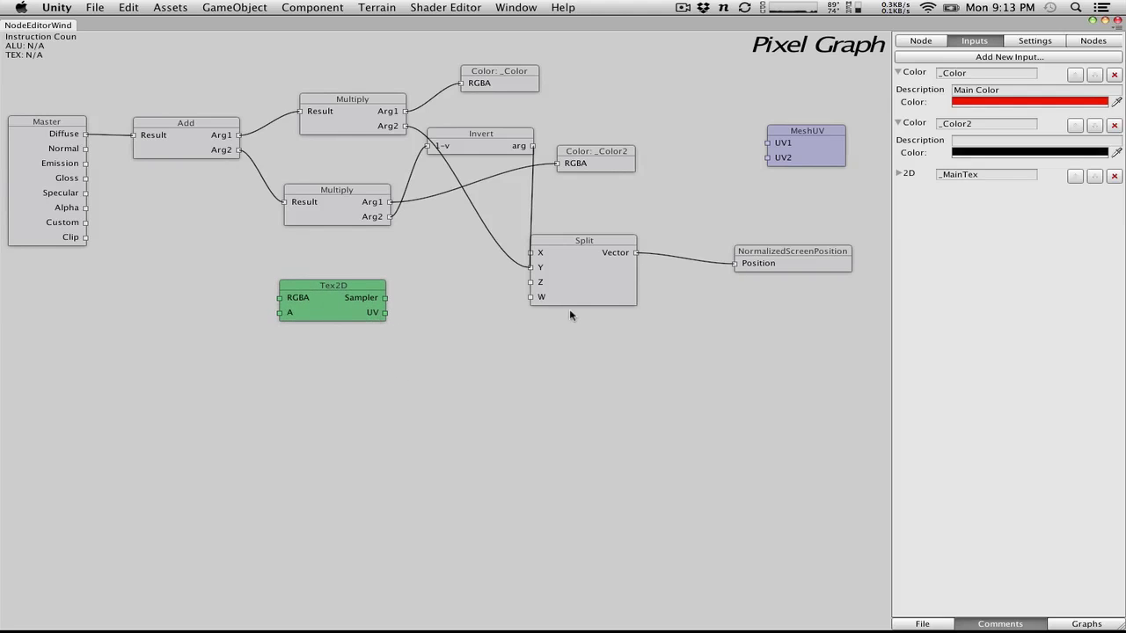
# Add an Assemble function node between Tex2D and Split, shifting Split closer to NormalizedScreenPosition
pyautogui.moveTo(606, 286); pyautogui.dragTo(657, 290)
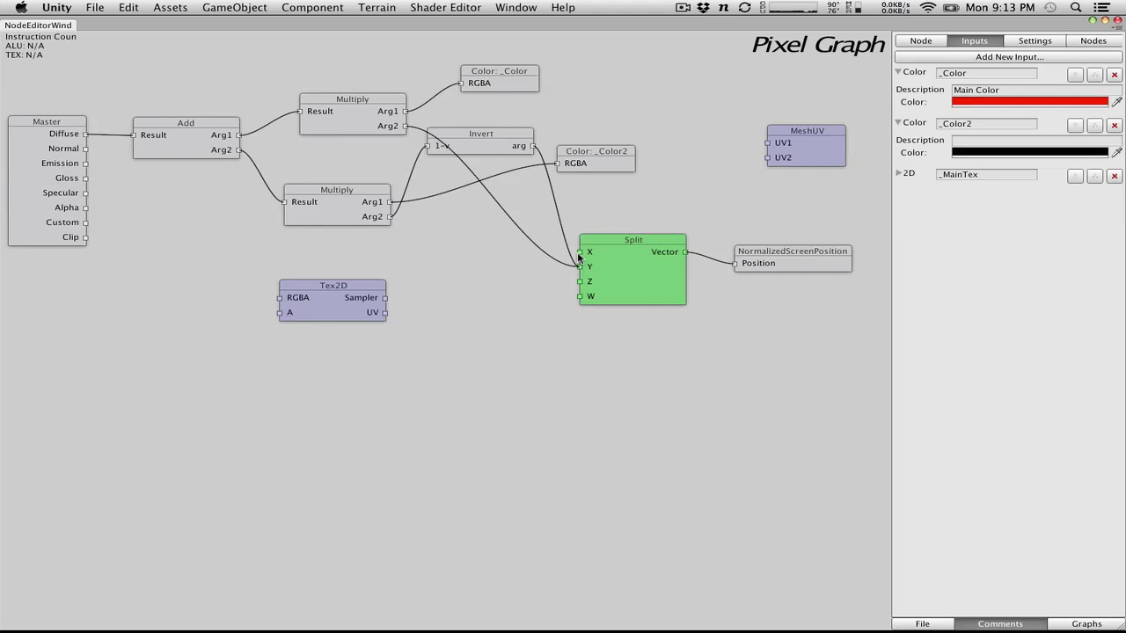
pyautogui.rightClick(561, 350)
pyautogui.moveTo(619, 399)
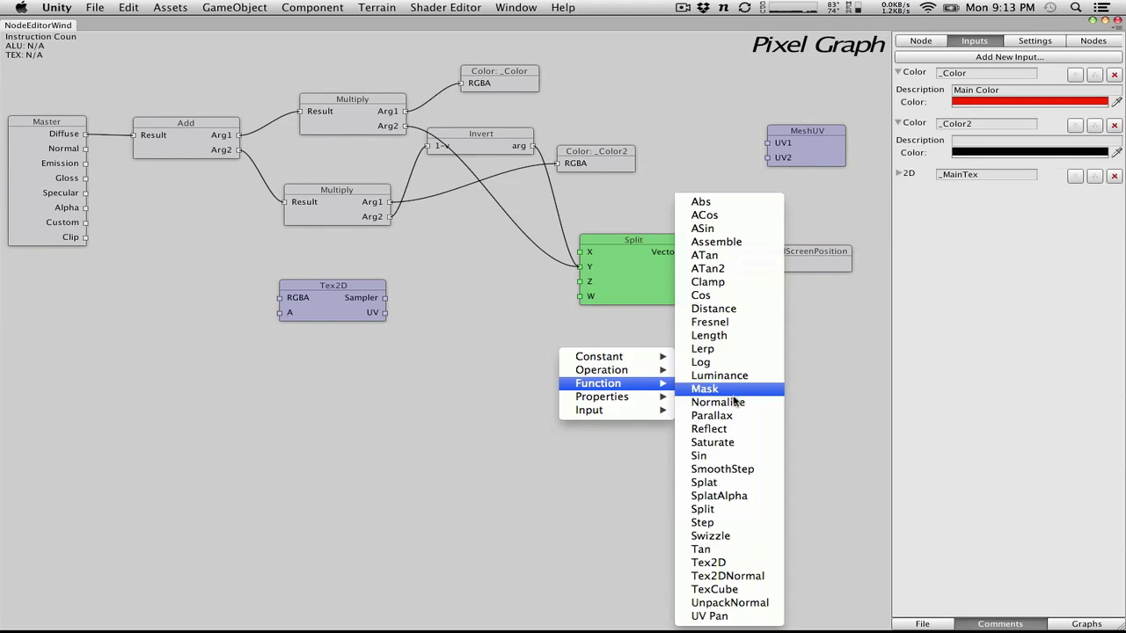
pyautogui.click(729, 243)
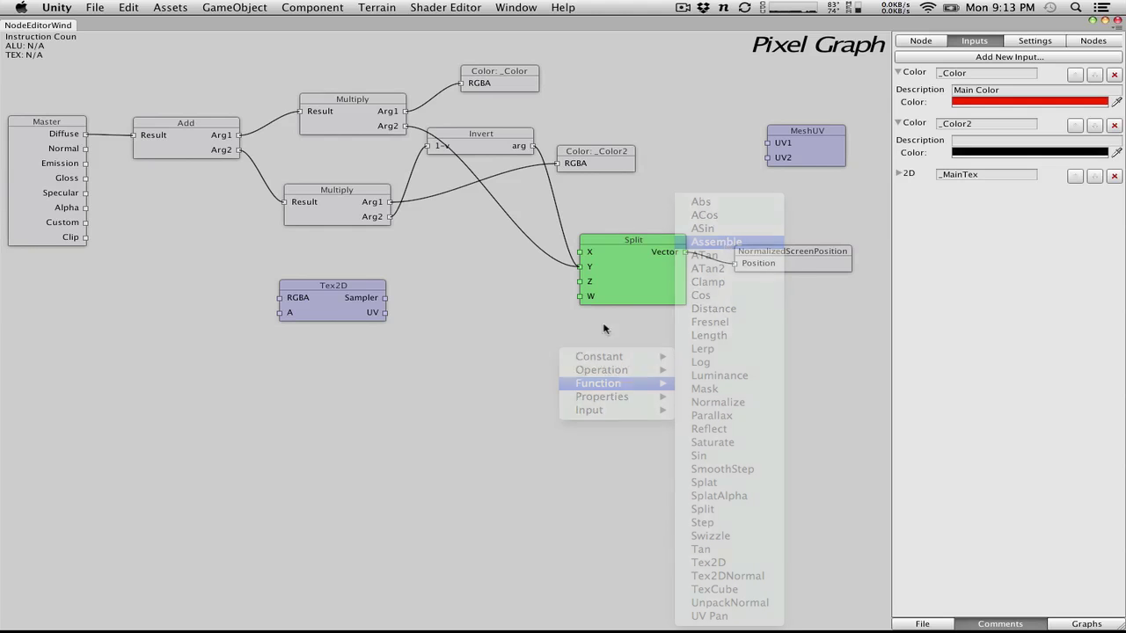
pyautogui.moveTo(622, 360); pyautogui.dragTo(502, 262)
pyautogui.moveTo(602, 280); pyautogui.dragTo(645, 271)
pyautogui.moveTo(534, 278); pyautogui.dragTo(536, 289)
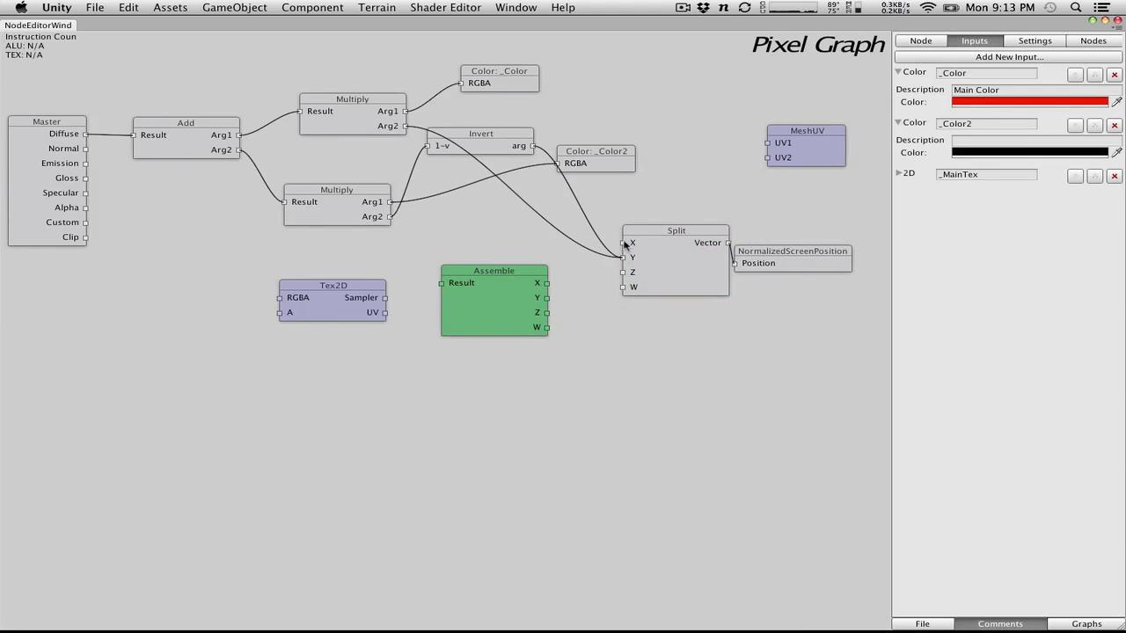
# Connect Split's X and Y outputs to Assemble's X and Y inputs, spacing out Tex2D, Assemble and NormalizedScreenPosition
pyautogui.moveTo(622, 243); pyautogui.dragTo(497, 268)
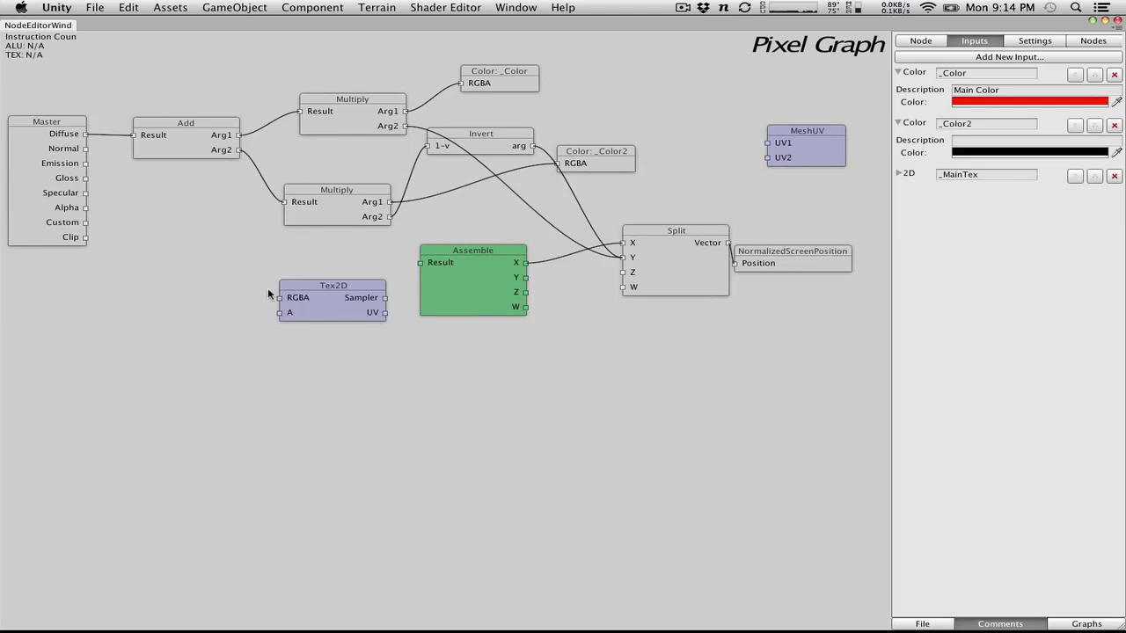
pyautogui.moveTo(317, 296); pyautogui.dragTo(197, 290)
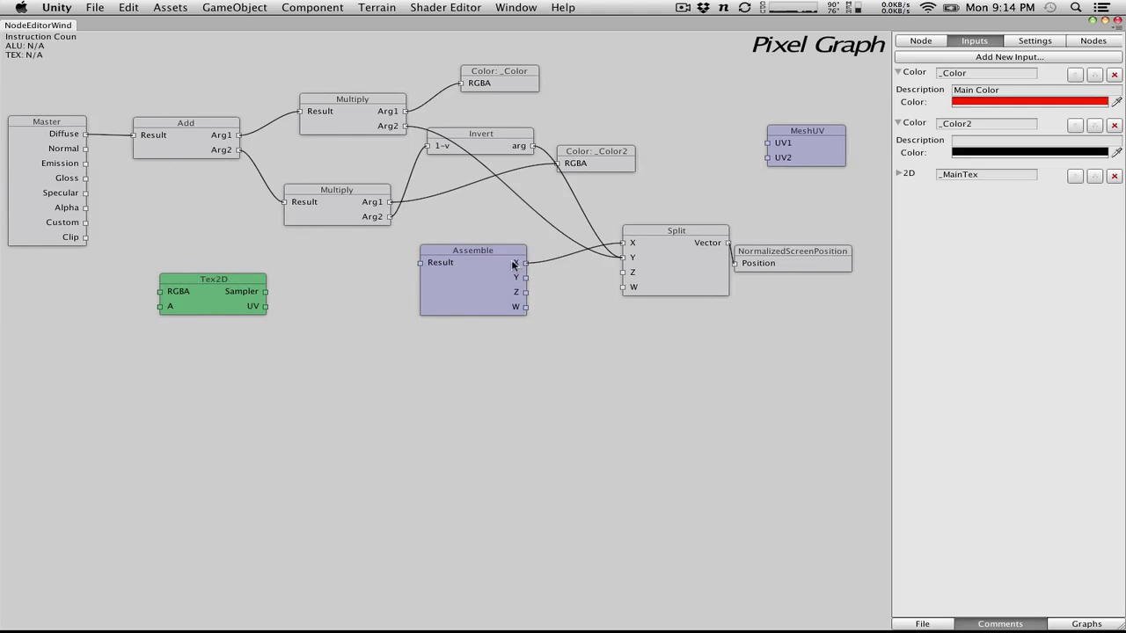
pyautogui.moveTo(514, 265); pyautogui.dragTo(475, 265)
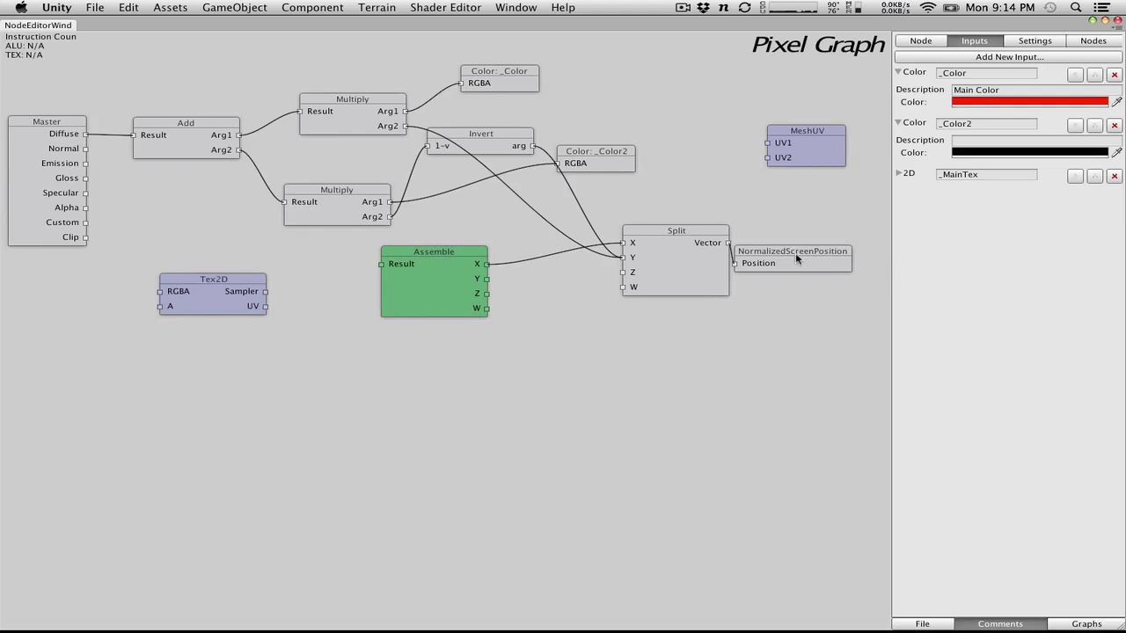
pyautogui.moveTo(796, 257); pyautogui.dragTo(821, 250)
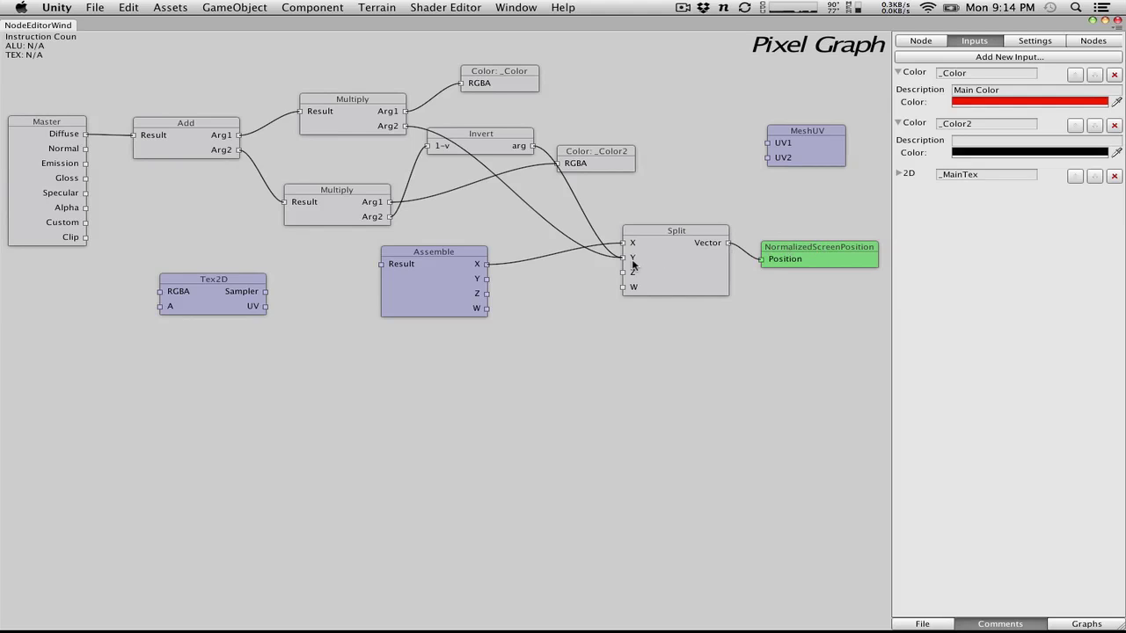
pyautogui.moveTo(625, 262); pyautogui.dragTo(488, 280)
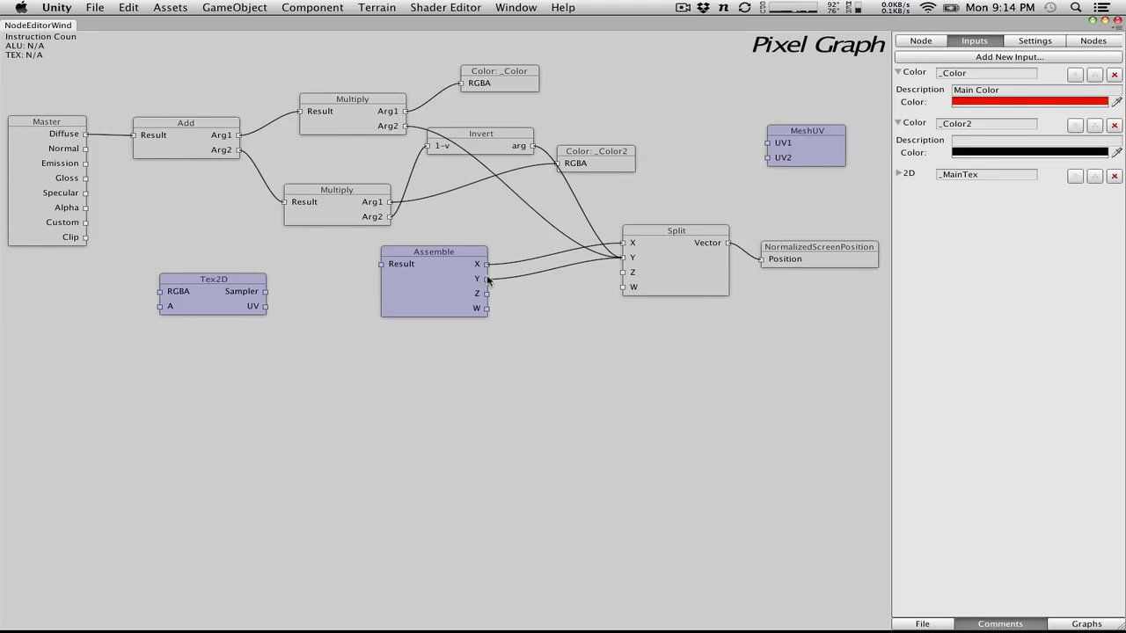
# Delete the Split and Assemble nodes from the Pixel Graph
pyautogui.click(700, 264)
pyautogui.press('Delete')
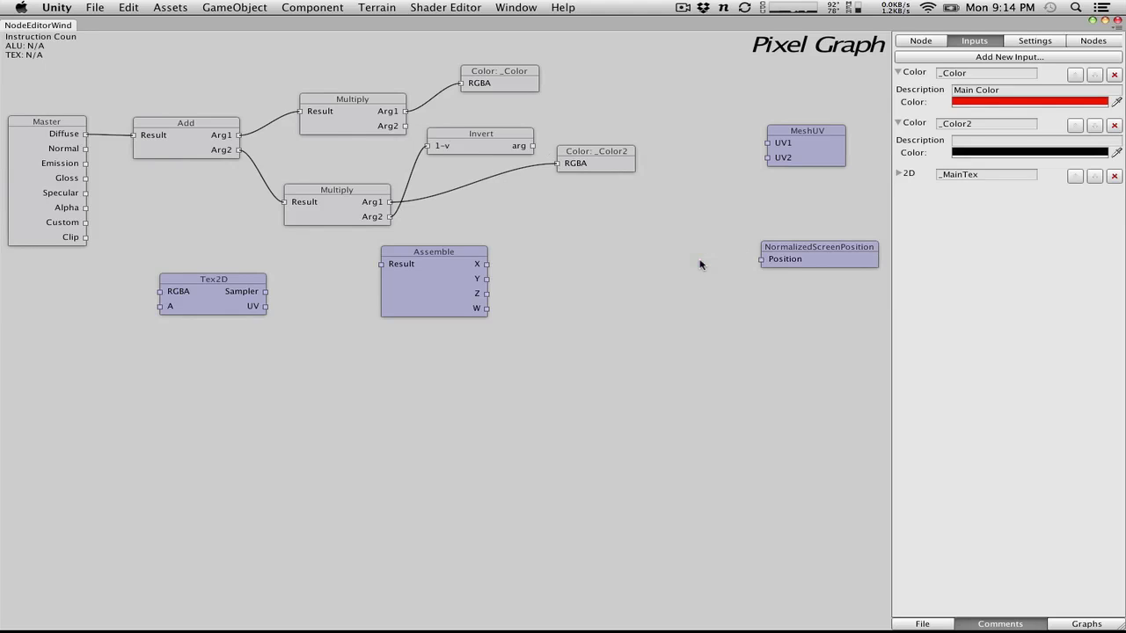
pyautogui.click(471, 299)
pyautogui.press('Delete')
# Move Tex2D below the Invert node and connect NormalizedScreenPosition's Position output to its UV input
pyautogui.click(783, 258)
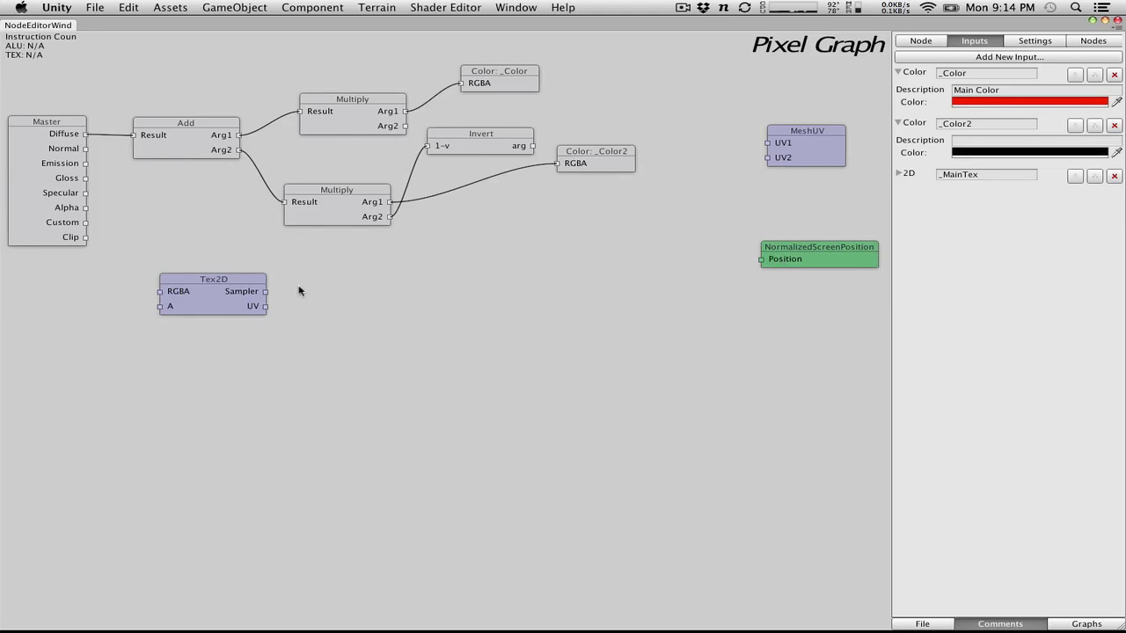
pyautogui.moveTo(263, 291); pyautogui.dragTo(623, 264)
pyautogui.moveTo(762, 260); pyautogui.dragTo(494, 277)
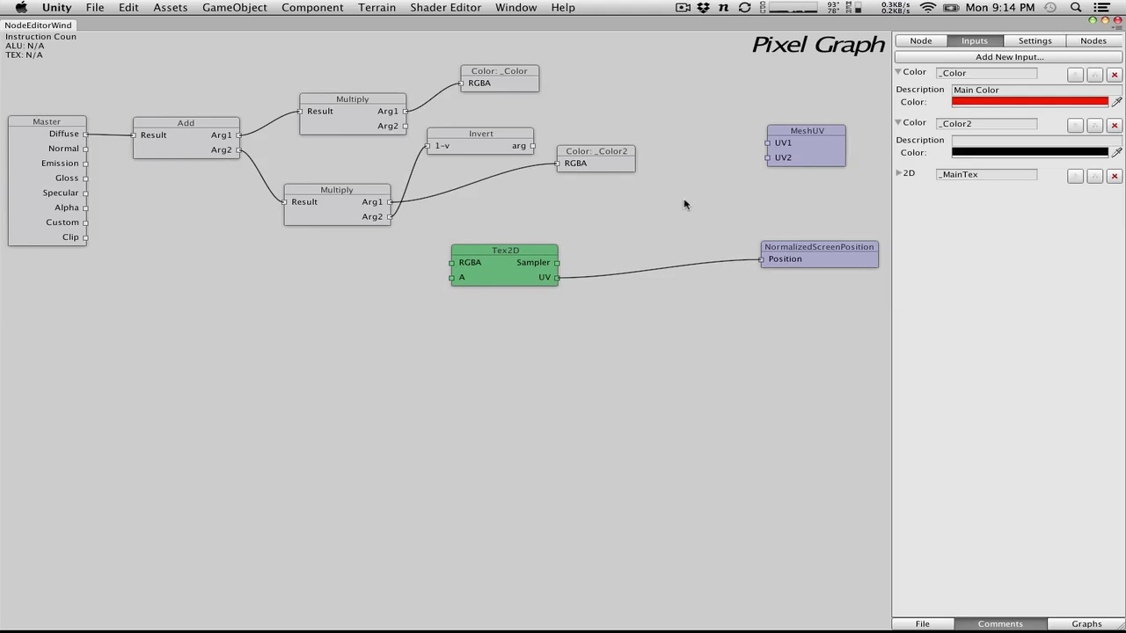
# Add a Sampler2D property node above Tex2D's connection, open its node settings, and delete the node
pyautogui.rightClick(703, 232)
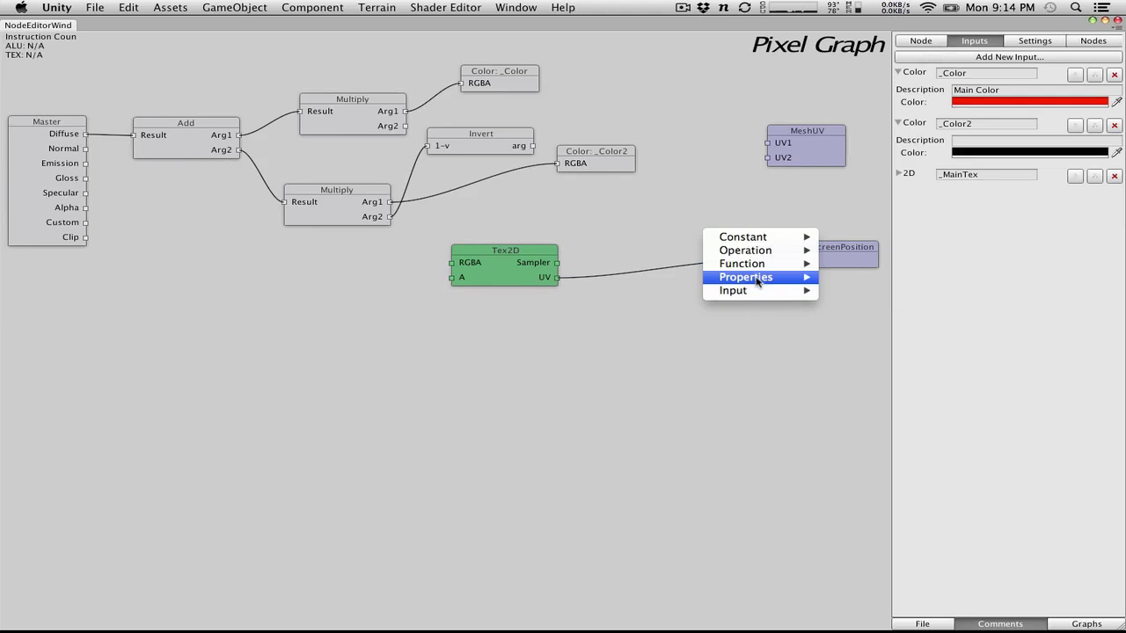
pyautogui.moveTo(763, 277)
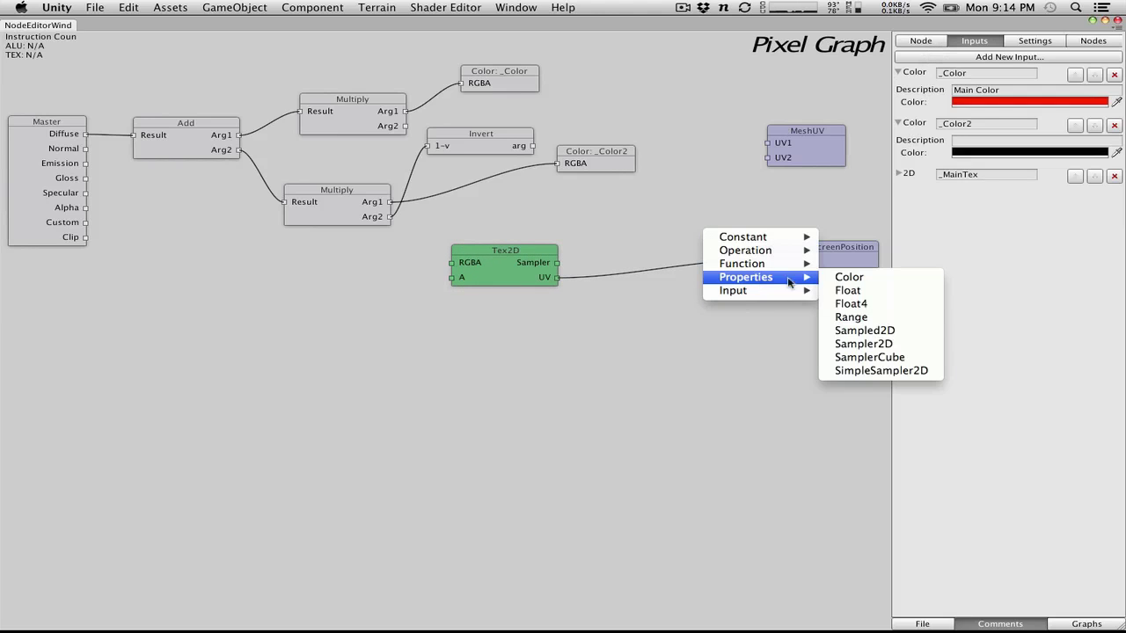
pyautogui.click(883, 346)
pyautogui.moveTo(736, 262); pyautogui.dragTo(669, 211)
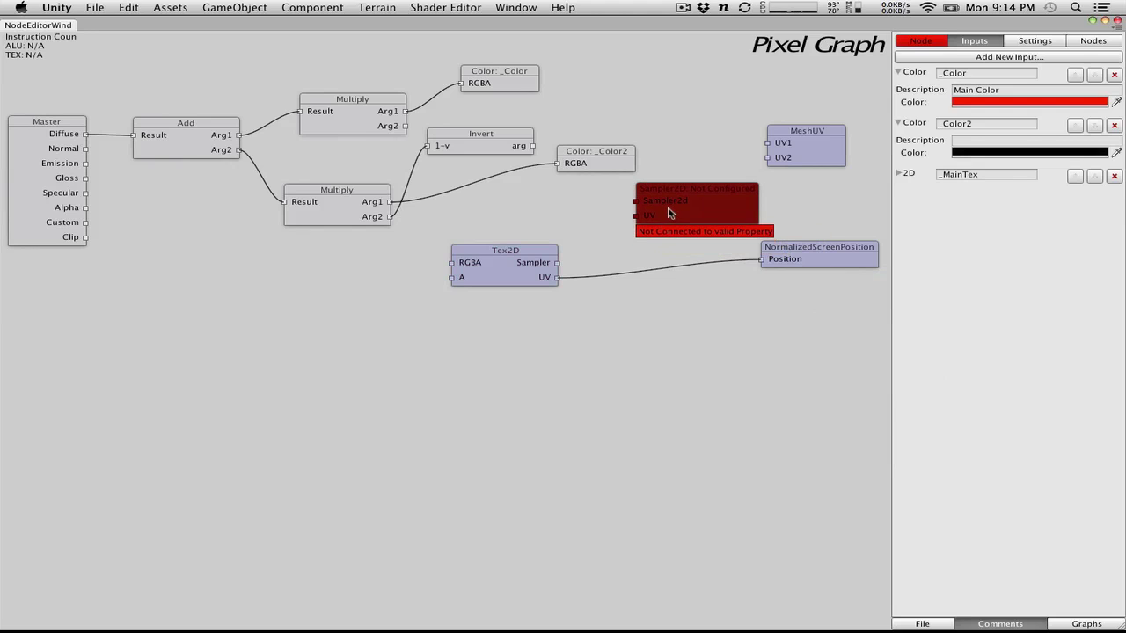
pyautogui.click(921, 41)
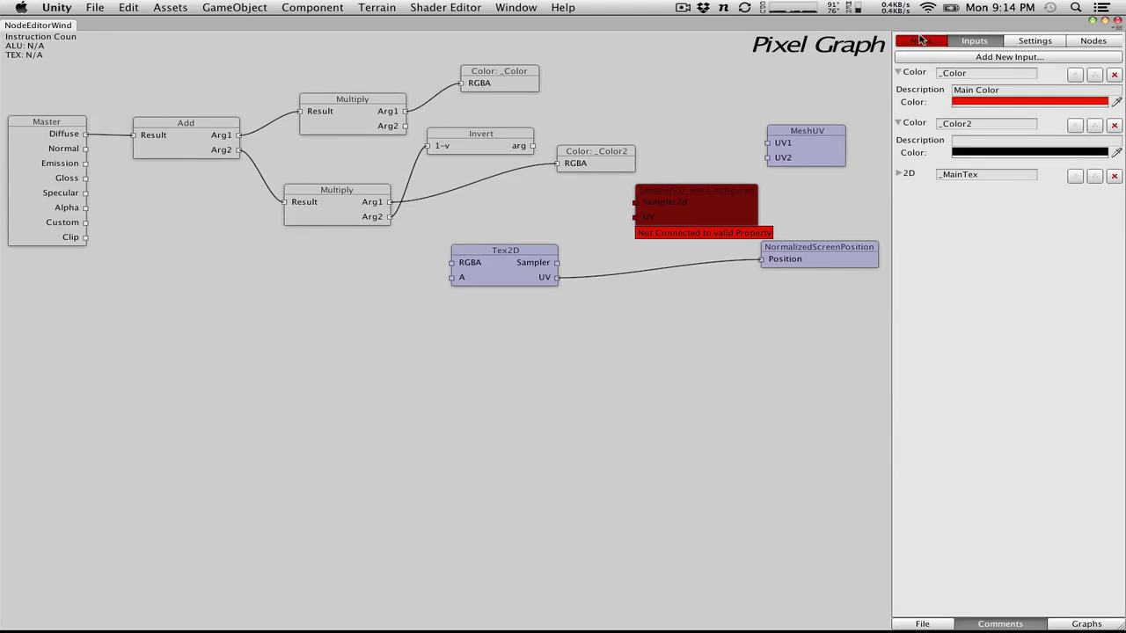
pyautogui.rightClick(669, 227)
pyautogui.click(642, 206)
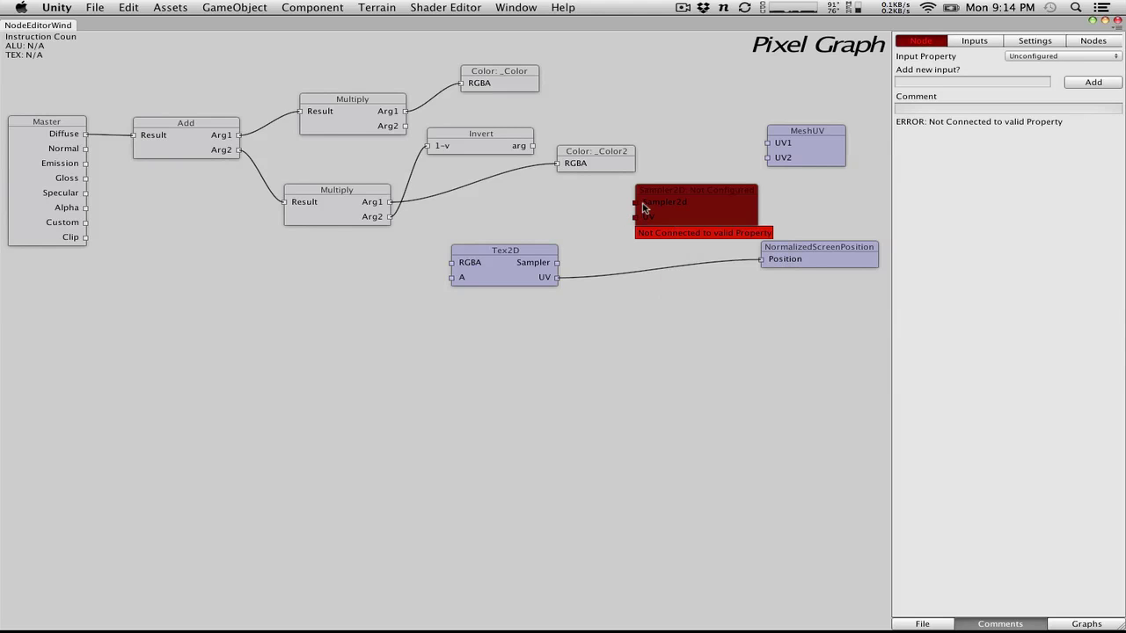
pyautogui.press('Delete')
# Try a SimpleSampler2D property node near Tex2D and delete it
pyautogui.rightClick(643, 208)
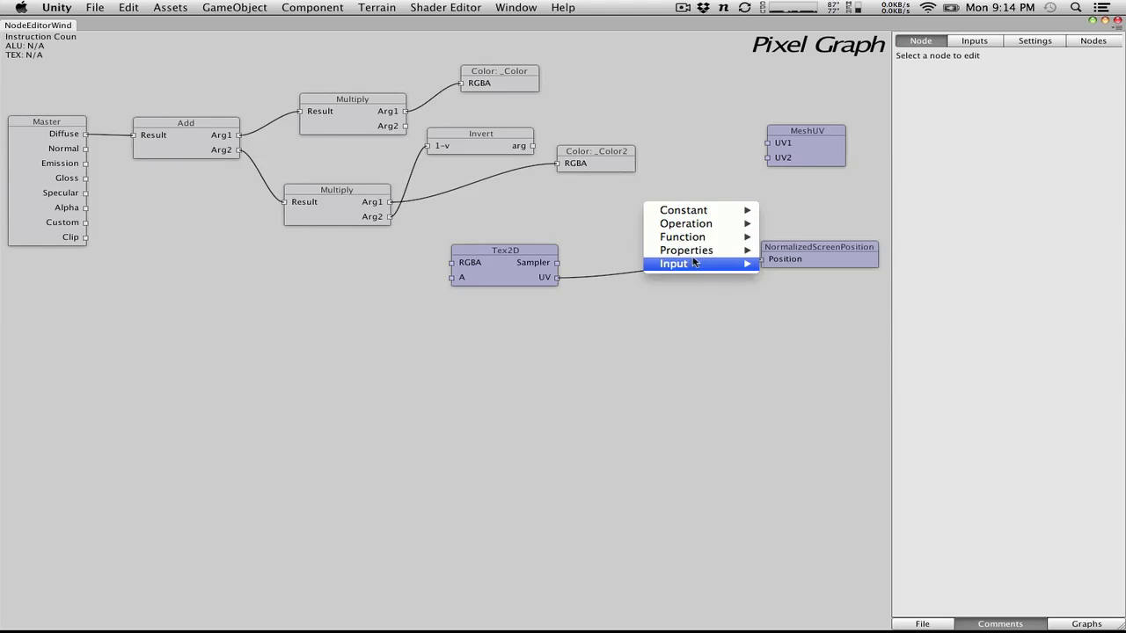
pyautogui.moveTo(702, 254)
pyautogui.click(822, 344)
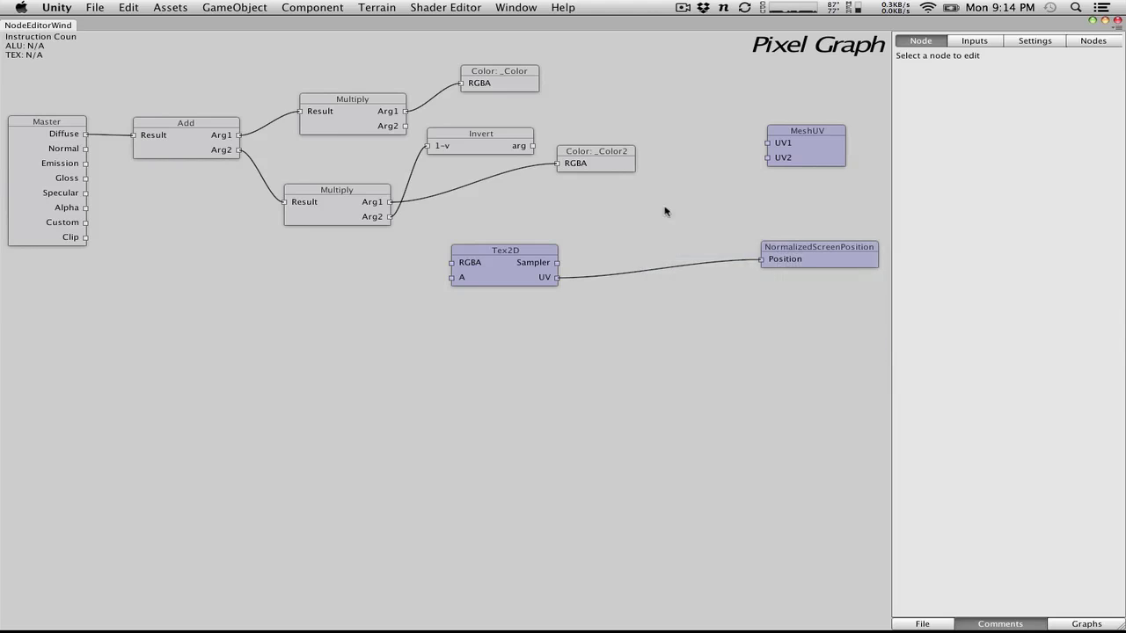
pyautogui.moveTo(695, 230); pyautogui.dragTo(640, 223)
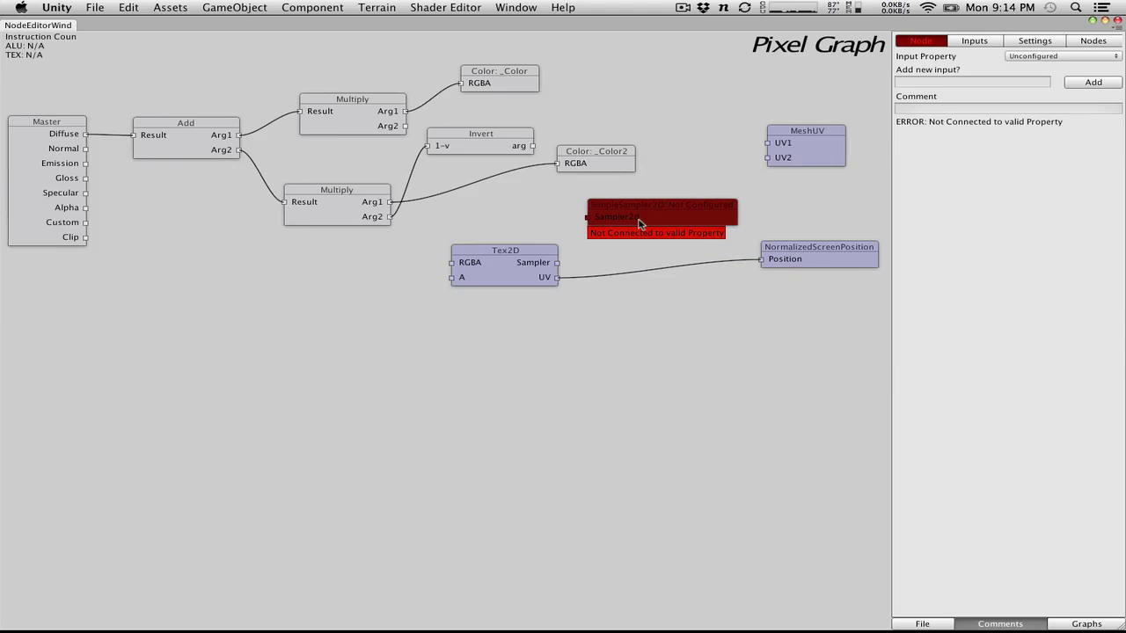
pyautogui.press('Delete')
# Try a Sampled2D property node near Tex2D and delete it
pyautogui.rightClick(639, 222)
pyautogui.moveTo(705, 266)
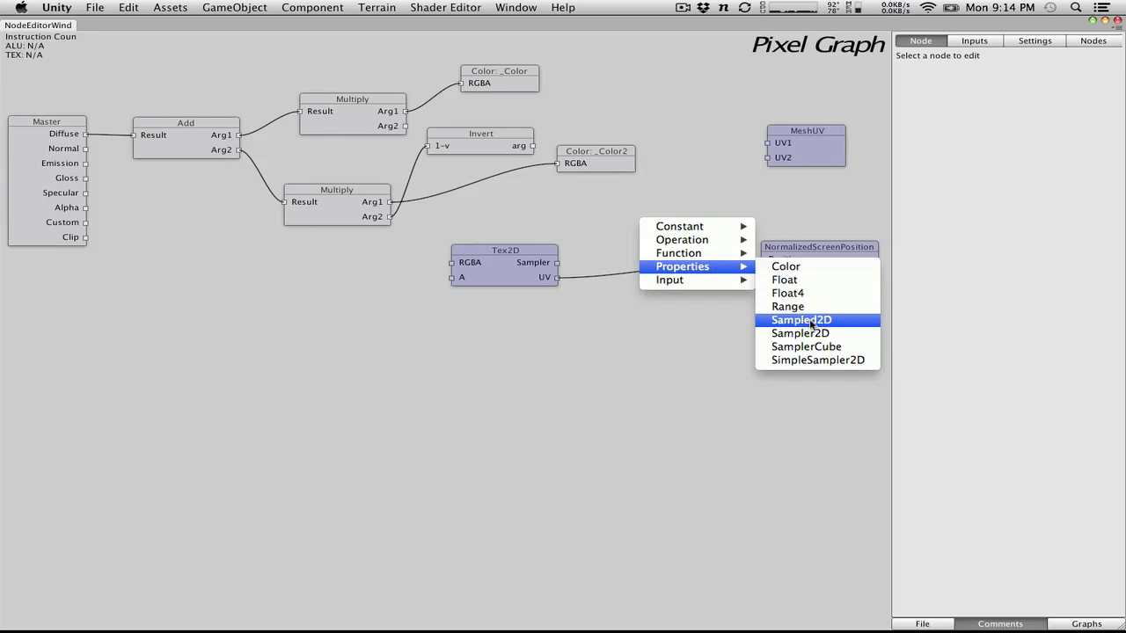
pyautogui.click(811, 322)
pyautogui.click(700, 247)
pyautogui.press('Delete')
# Add a Sampler2D property node assigned to _MainTex, connect it to Tex2D's Sampler input, and lower NormalizedScreenPosition slightly
pyautogui.rightClick(648, 218)
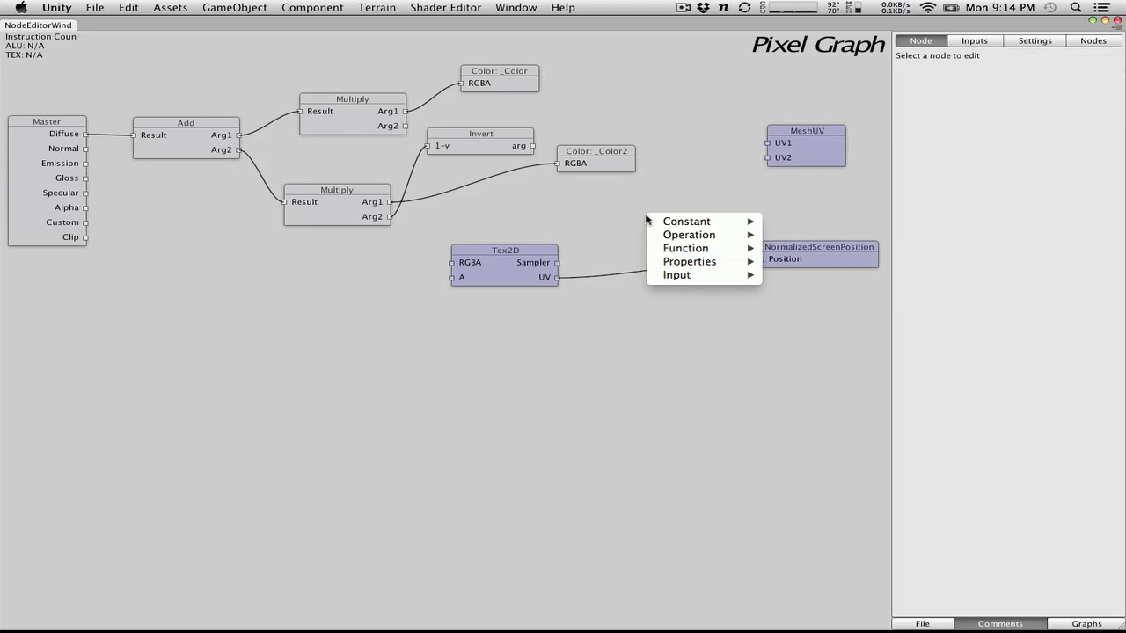
pyautogui.moveTo(703, 262)
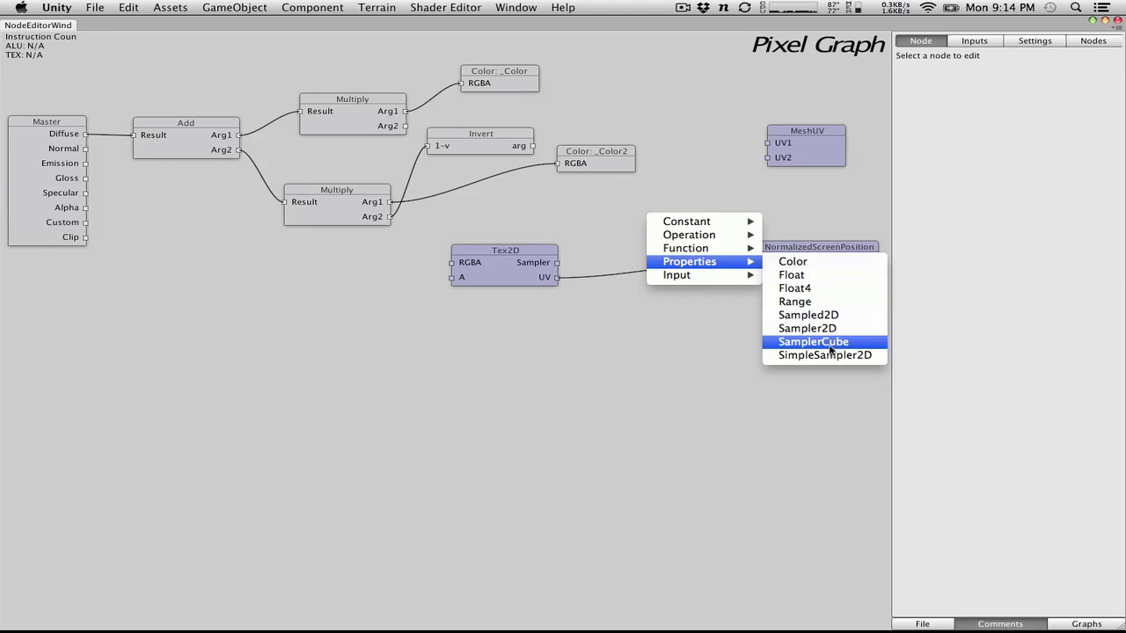
pyautogui.click(826, 336)
pyautogui.moveTo(712, 220)
pyautogui.mouseDown()
pyautogui.moveTo(678, 226)
pyautogui.moveTo(692, 225)
pyautogui.mouseUp()
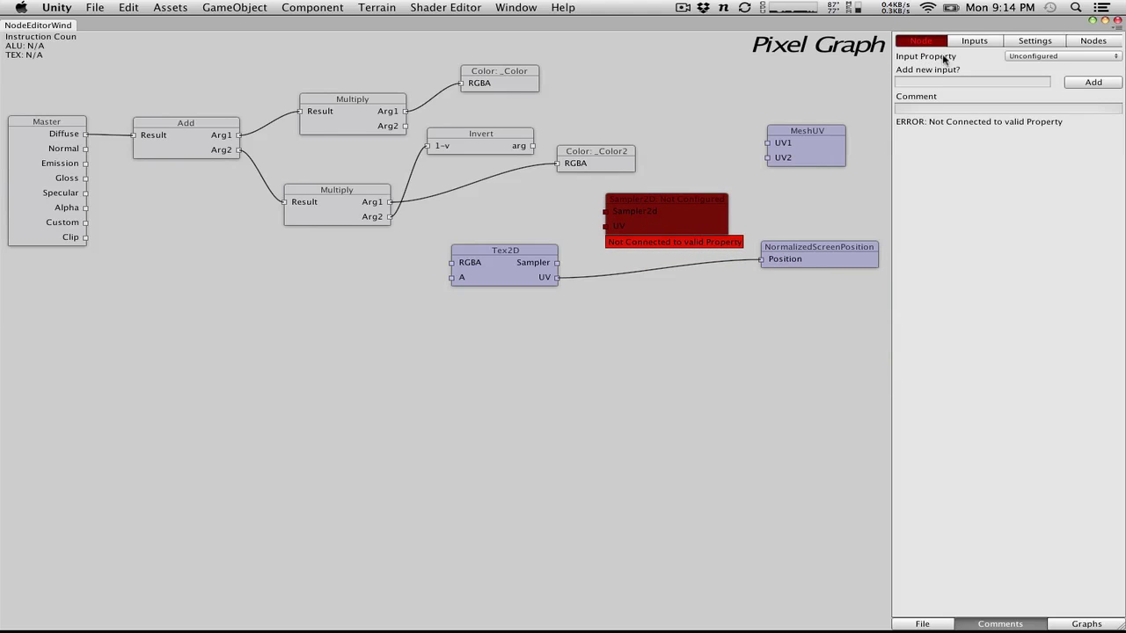
pyautogui.click(1026, 57)
pyautogui.click(1043, 67)
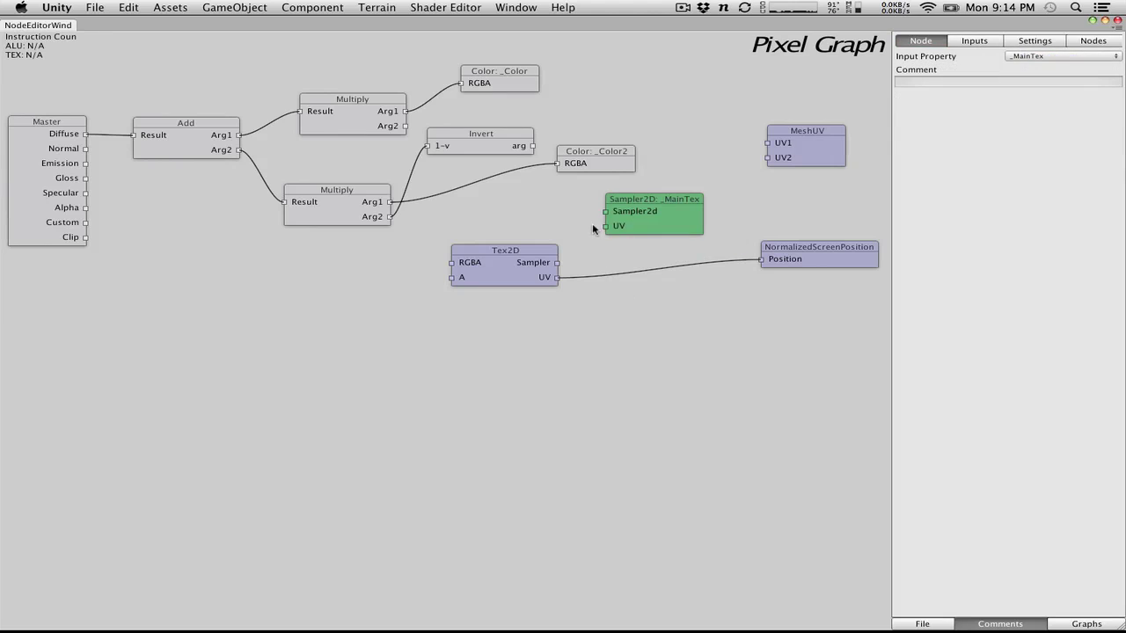
pyautogui.moveTo(605, 211); pyautogui.dragTo(505, 267)
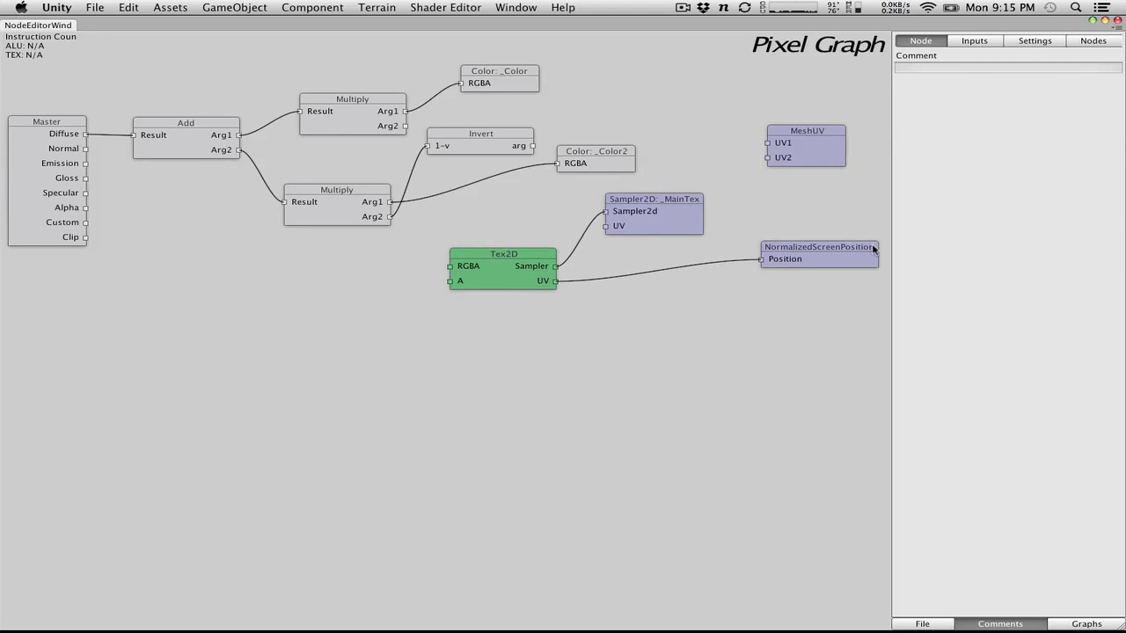
pyautogui.moveTo(850, 249); pyautogui.dragTo(834, 259)
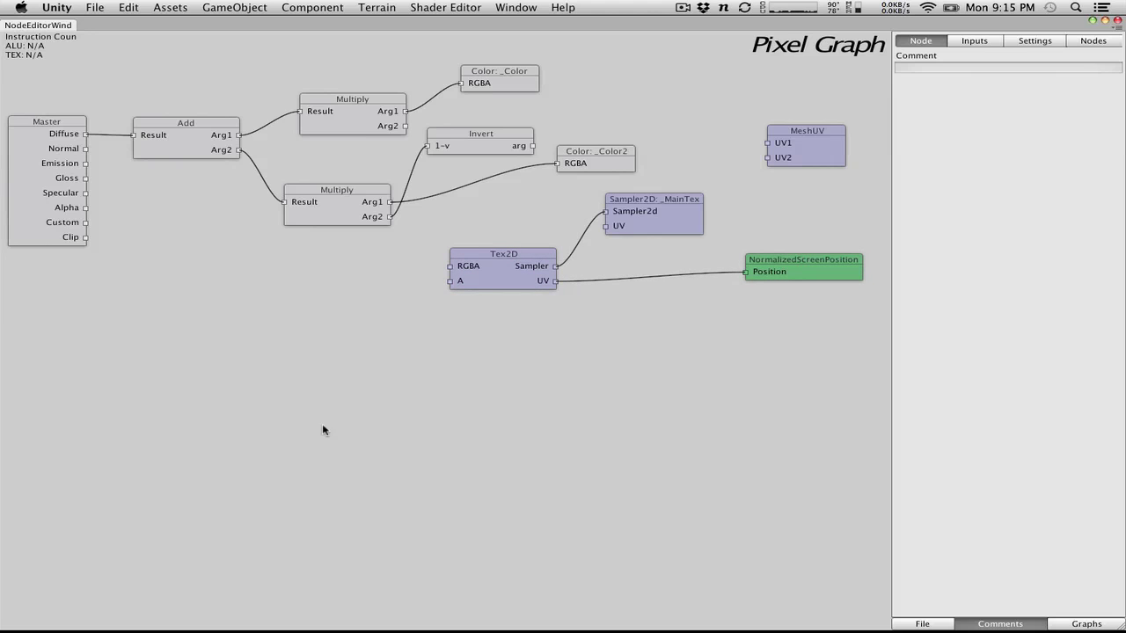
# Move Tex2D closer to the Add node and delete both Multiply nodes, the Invert node and the _Color2 node
pyautogui.moveTo(489, 279); pyautogui.dragTo(380, 305)
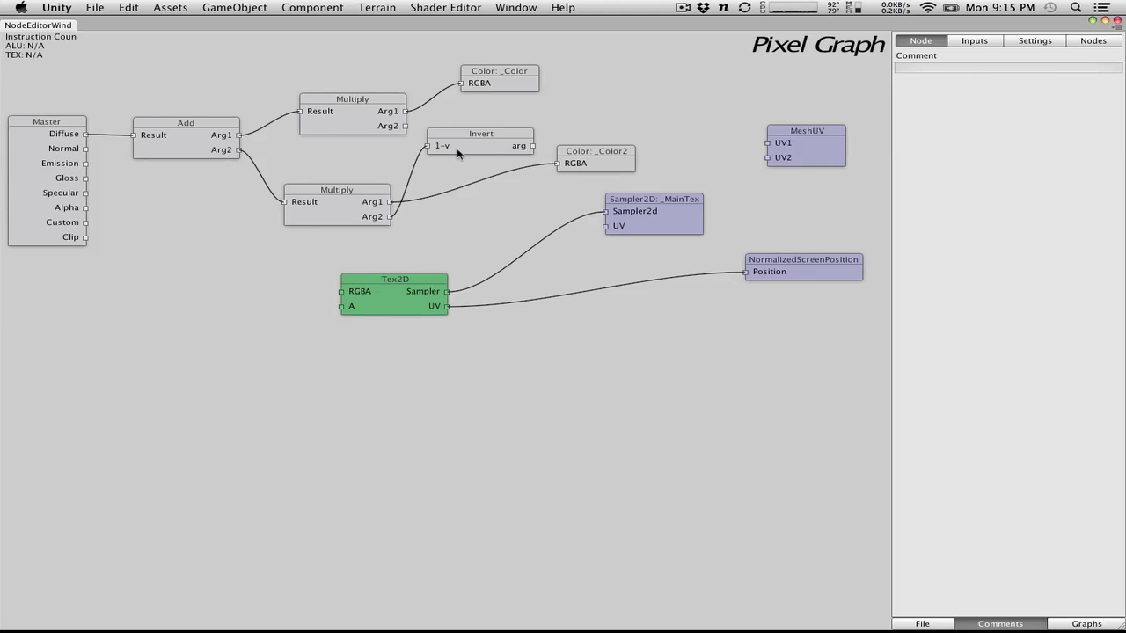
pyautogui.moveTo(369, 130); pyautogui.dragTo(342, 102)
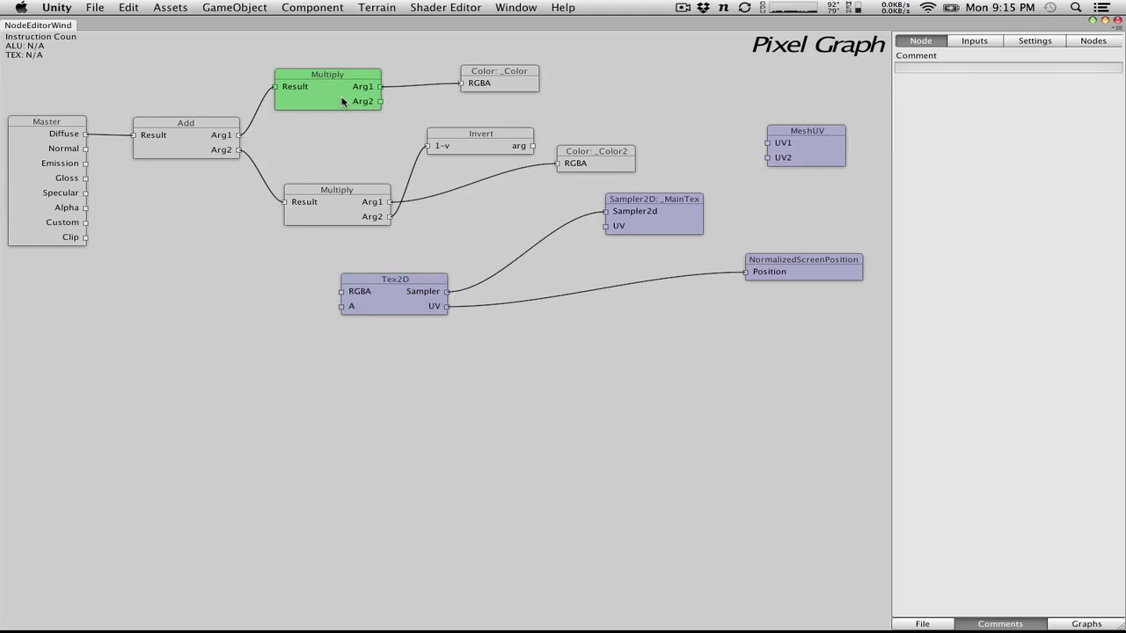
pyautogui.moveTo(583, 211); pyautogui.dragTo(321, 132)
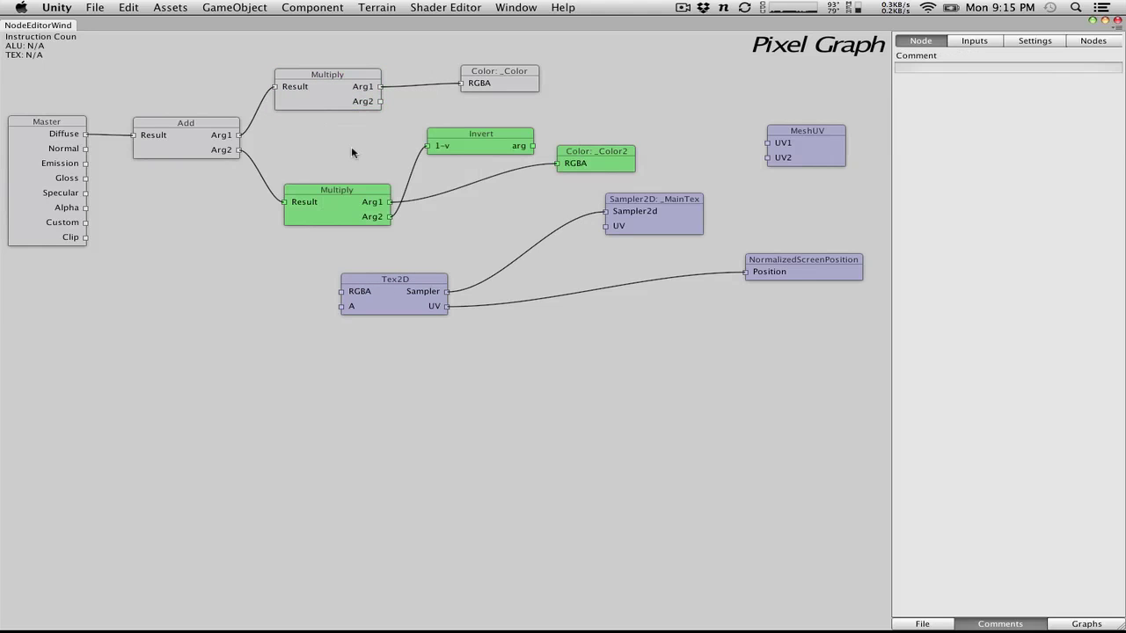
pyautogui.click(350, 89)
pyautogui.press('Delete')
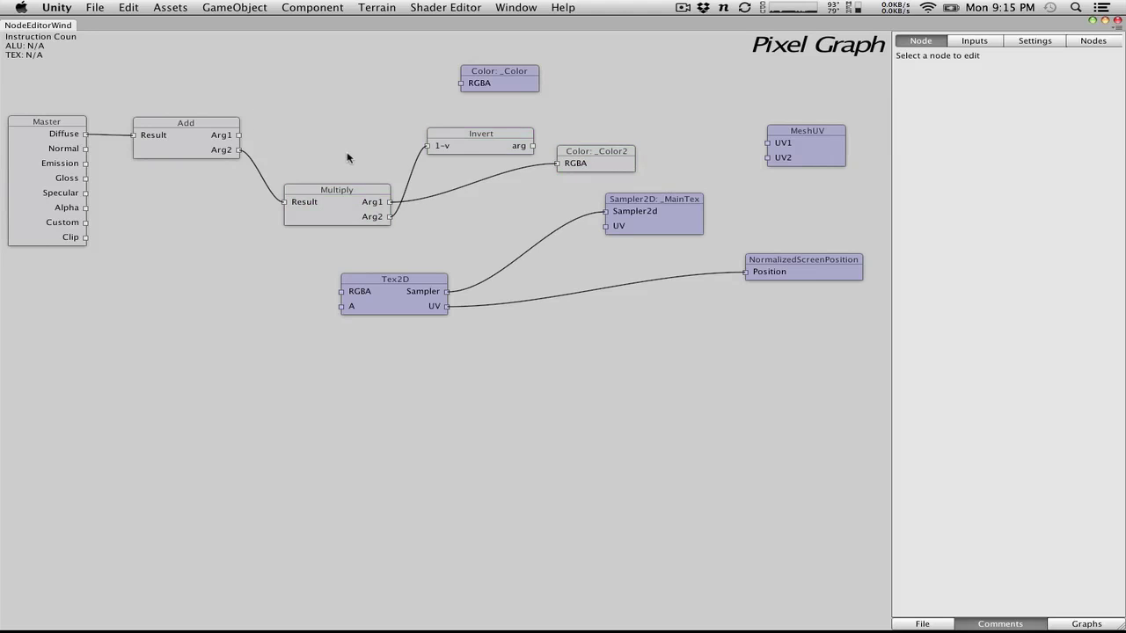
pyautogui.click(344, 186)
pyautogui.moveTo(316, 97); pyautogui.dragTo(573, 227)
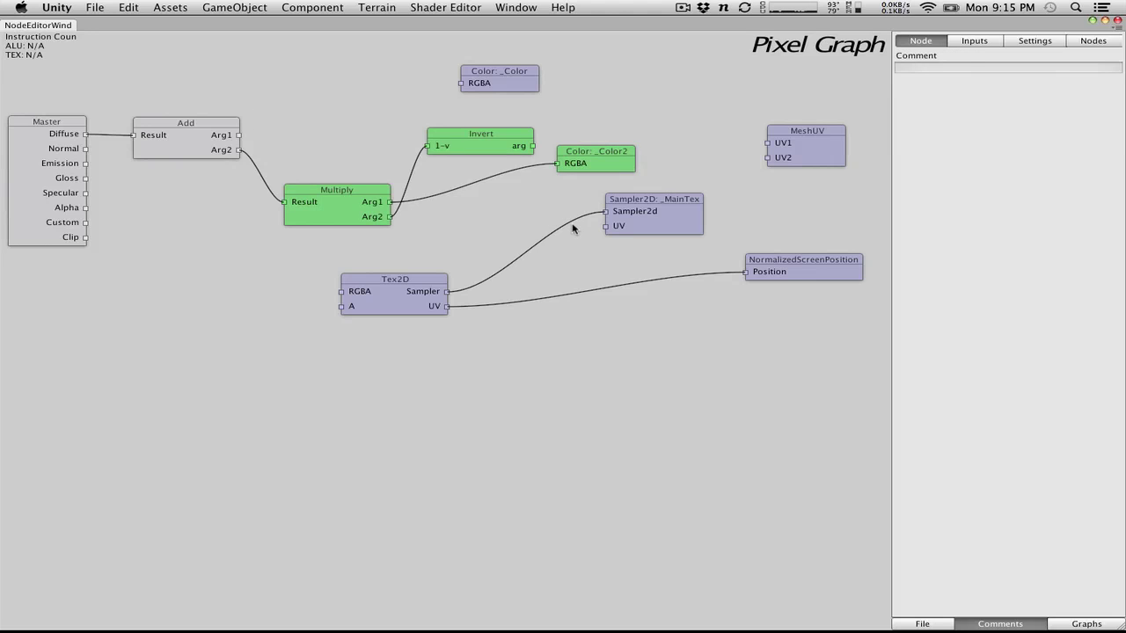
pyautogui.press('Delete')
# Connect the _Color node's RGBA to Add's Arg1 and Tex2D's RGBA to Arg2, placing both nodes near Add
pyautogui.moveTo(460, 83); pyautogui.dragTo(238, 135)
pyautogui.moveTo(384, 284); pyautogui.dragTo(239, 150)
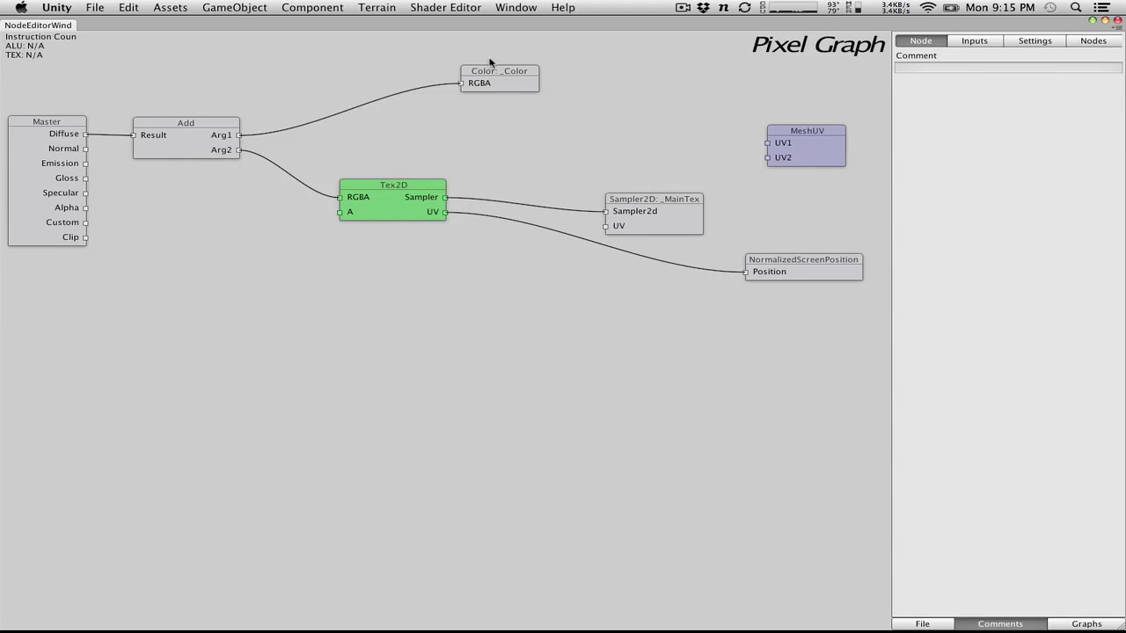
pyautogui.moveTo(488, 84); pyautogui.dragTo(346, 86)
pyautogui.moveTo(377, 203); pyautogui.dragTo(377, 182)
# Set the _Color input to white and remove the _Color2 input, adjusting the _Color and Tex2D node positions
pyautogui.click(972, 44)
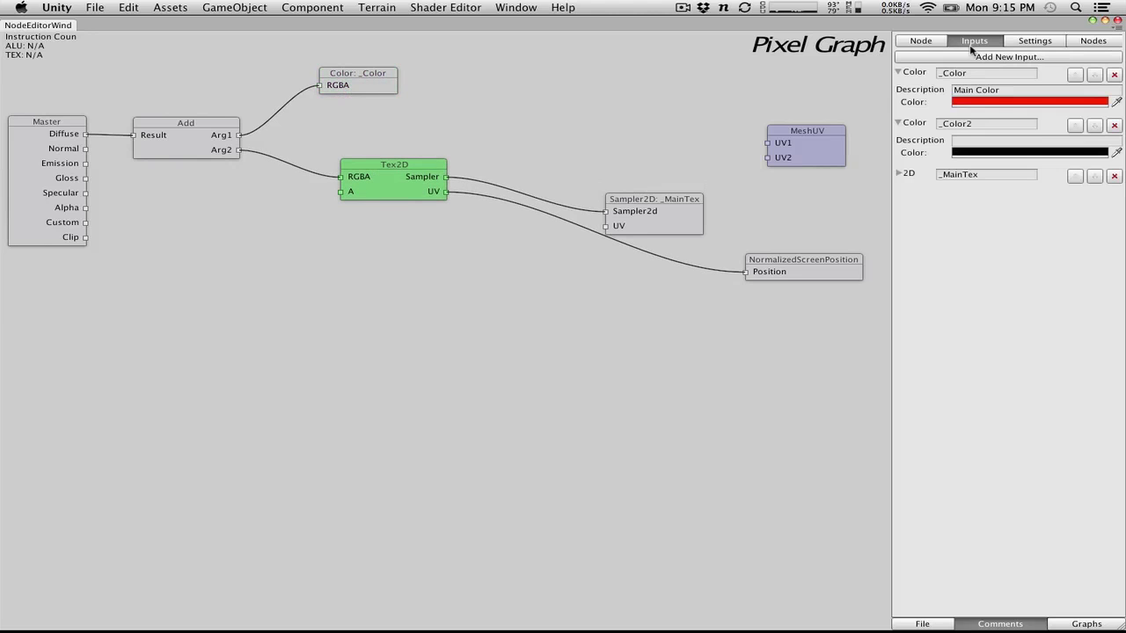
pyautogui.click(1005, 102)
pyautogui.moveTo(113, 102); pyautogui.dragTo(11, 68)
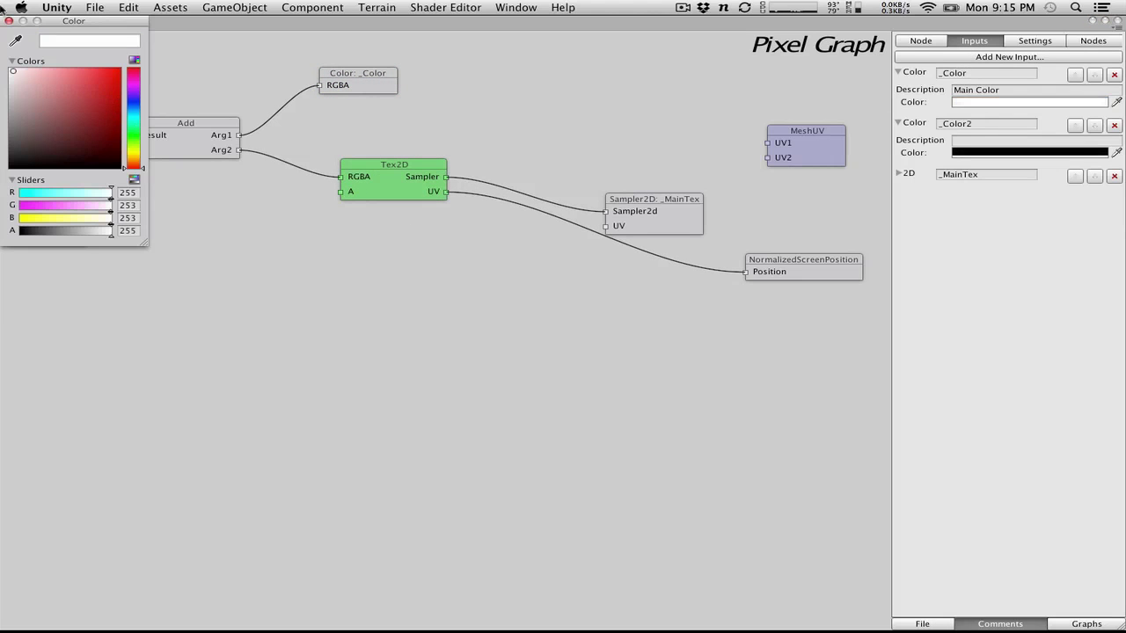
pyautogui.click(8, 20)
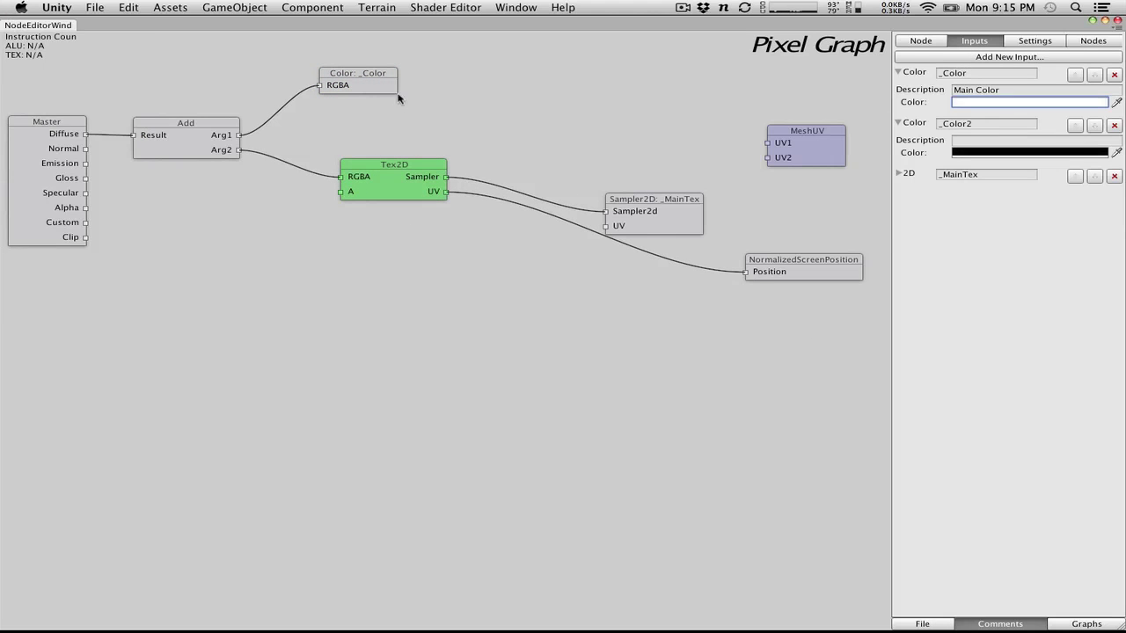
pyautogui.moveTo(367, 85); pyautogui.dragTo(394, 100)
pyautogui.click(1113, 125)
pyautogui.moveTo(407, 190); pyautogui.dragTo(388, 180)
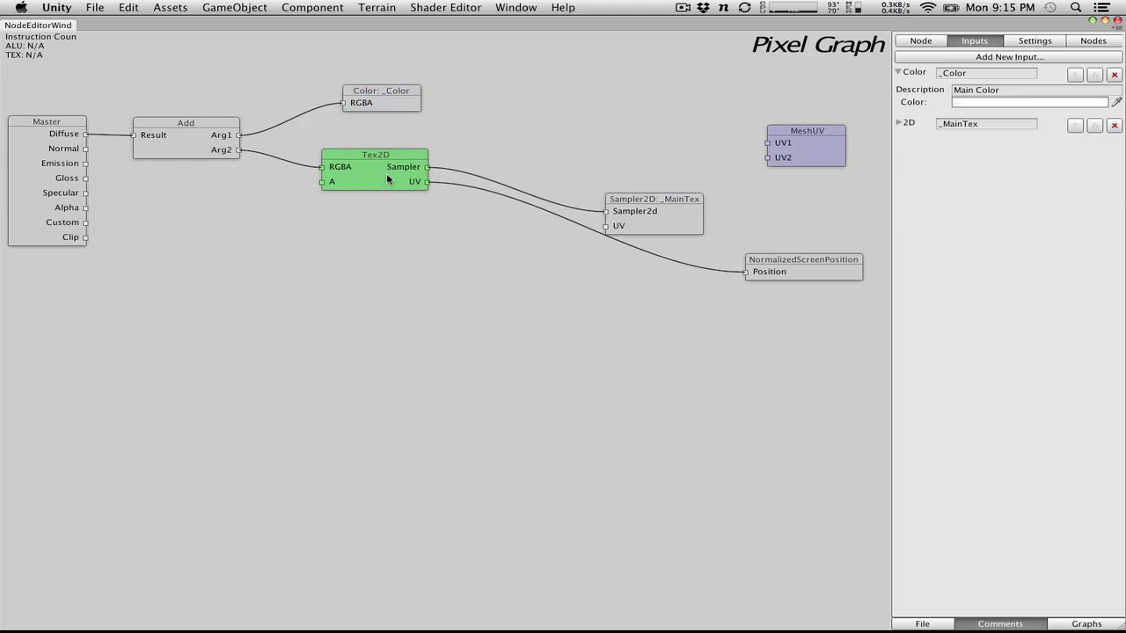
# Save the shader graph as TextureScreenspace.sgraph in the Graphs folder
pyautogui.click(920, 624)
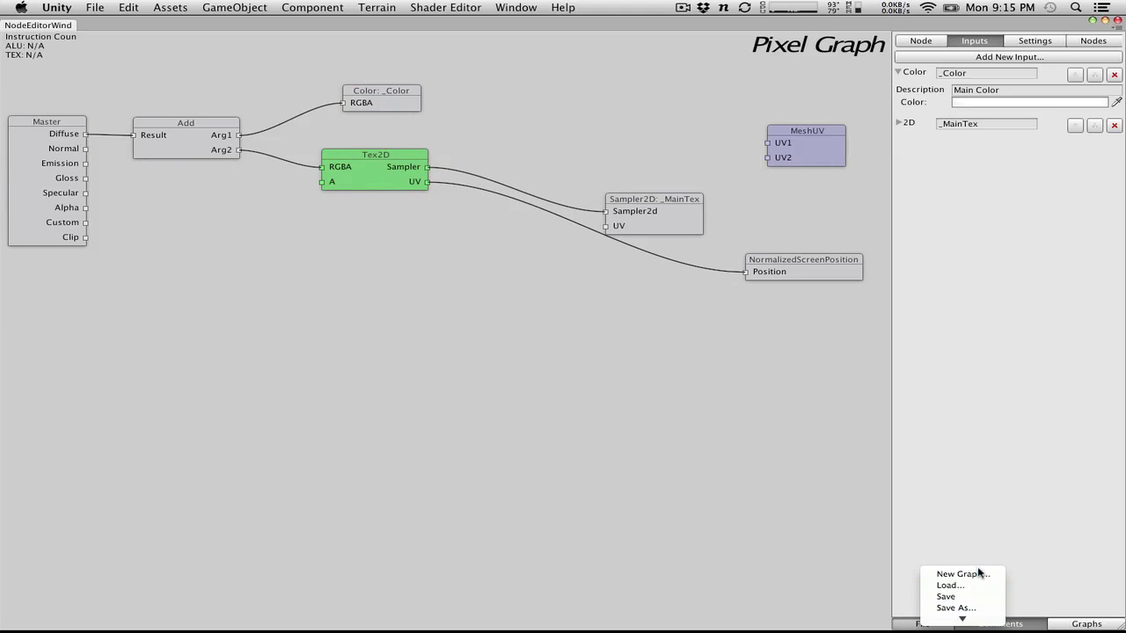
pyautogui.click(956, 595)
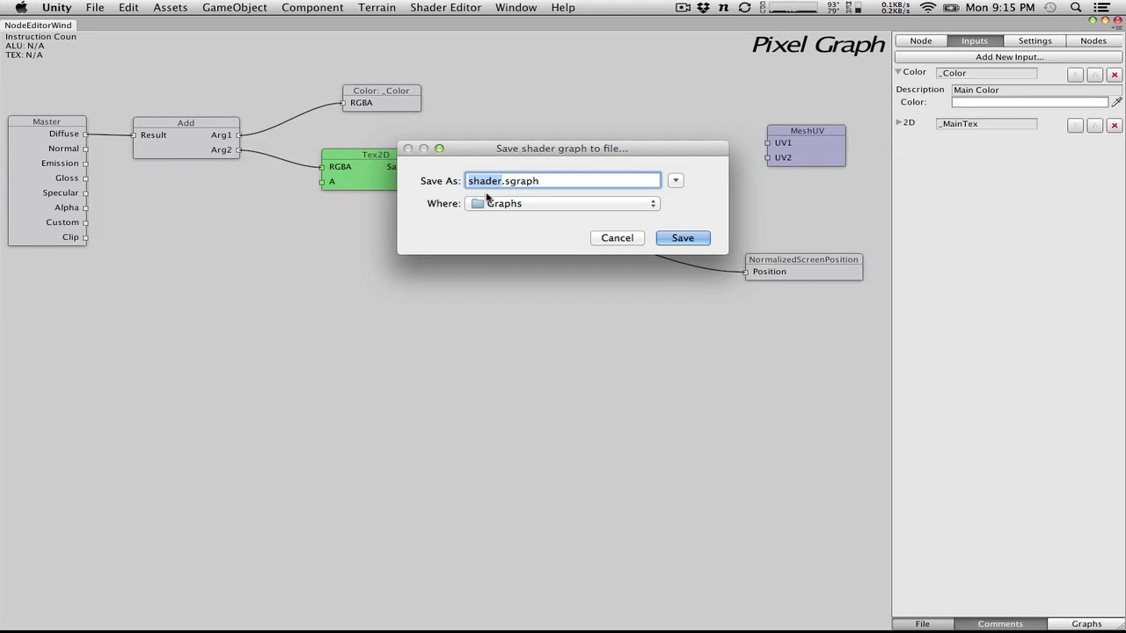
pyautogui.write('TextureScreenspace')
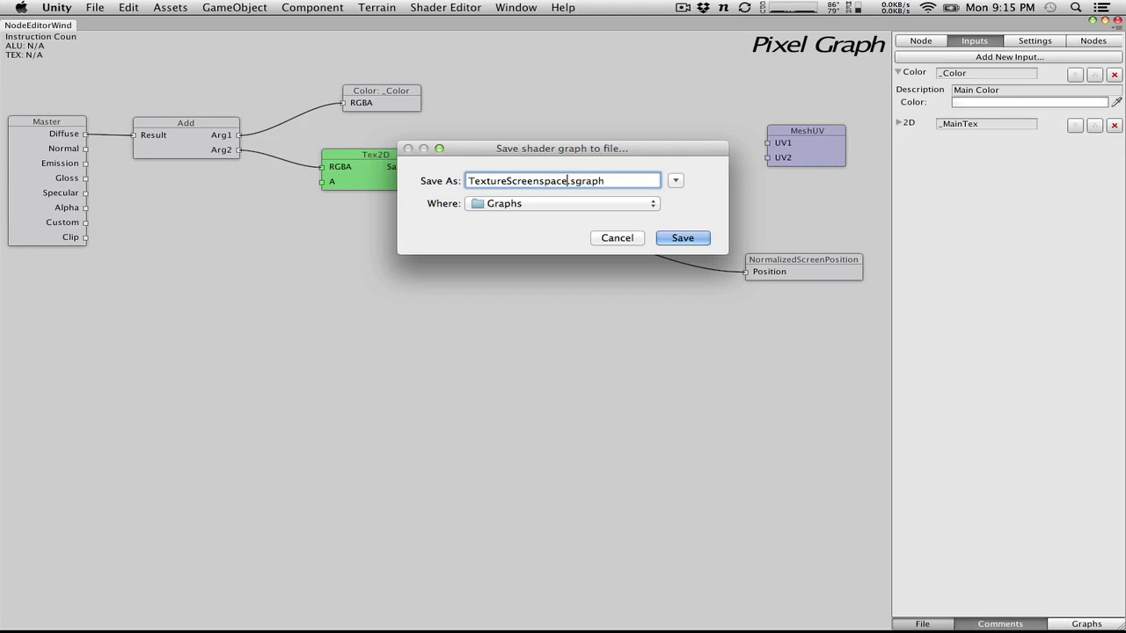
pyautogui.click(674, 237)
pyautogui.click(934, 621)
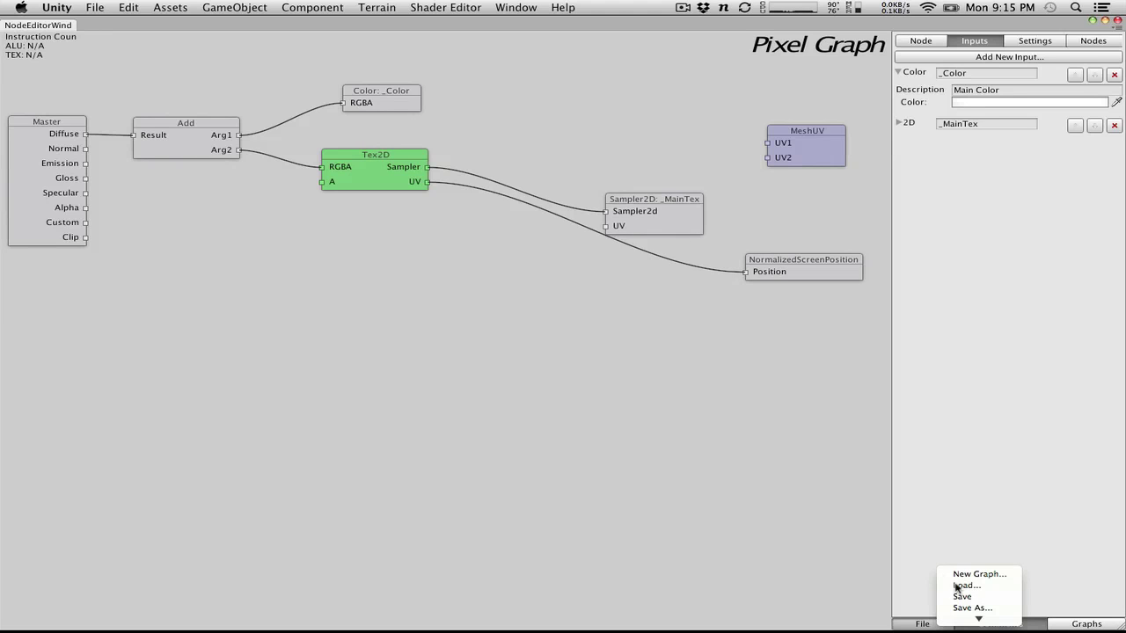
pyautogui.click(862, 343)
# Set the shader name to TextureScreenspace and save the graph
pyautogui.click(1043, 43)
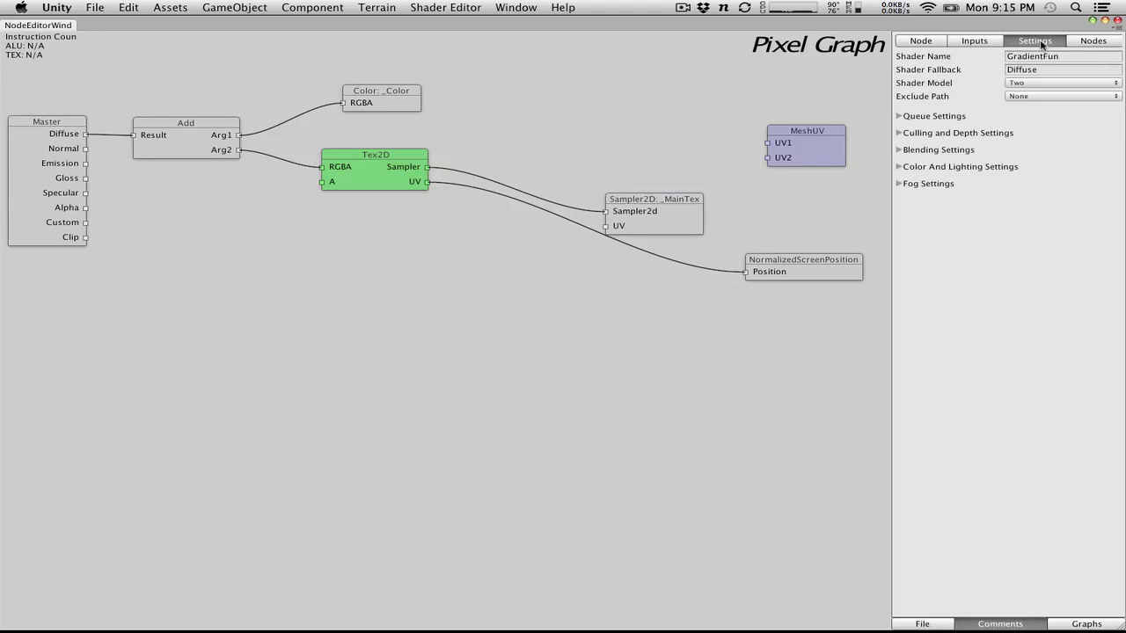
pyautogui.click(1070, 57)
pyautogui.write('TextureScreenspace')
pyautogui.click(923, 624)
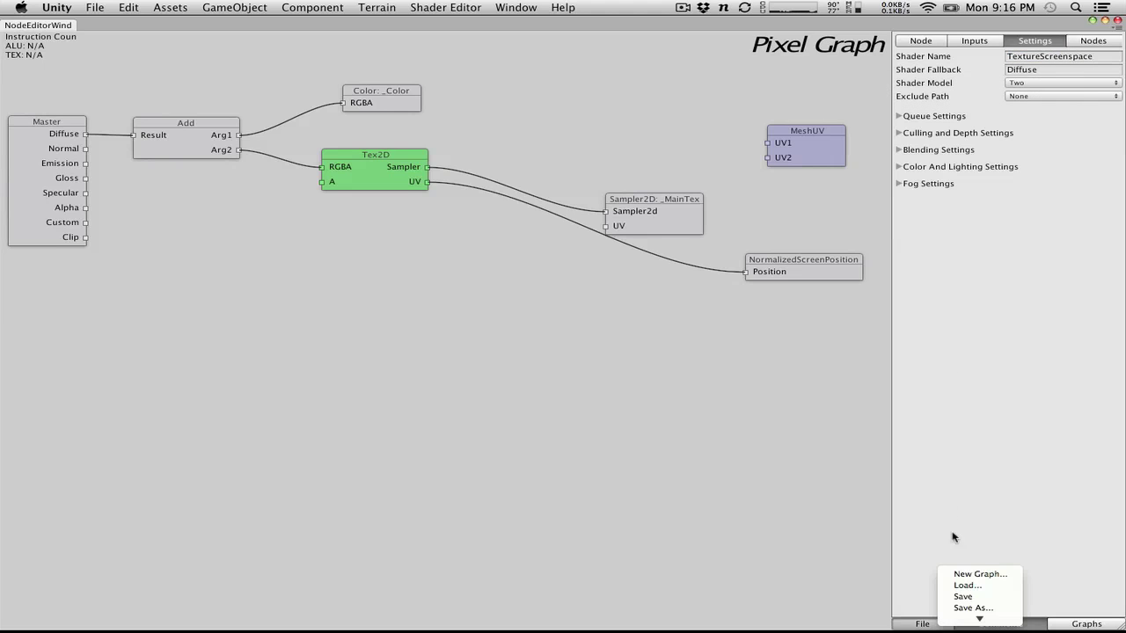
pyautogui.click(966, 600)
# Export the shader as TextureScreenspace.shader into the Assets folder
pyautogui.click(922, 624)
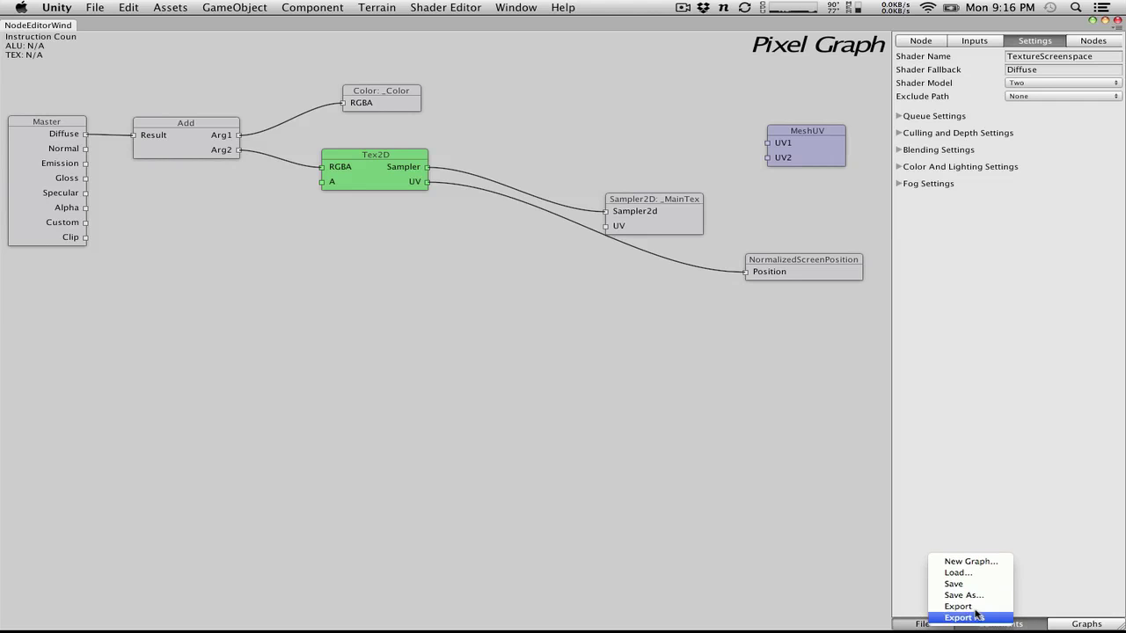
pyautogui.click(958, 619)
pyautogui.write('Texutre')
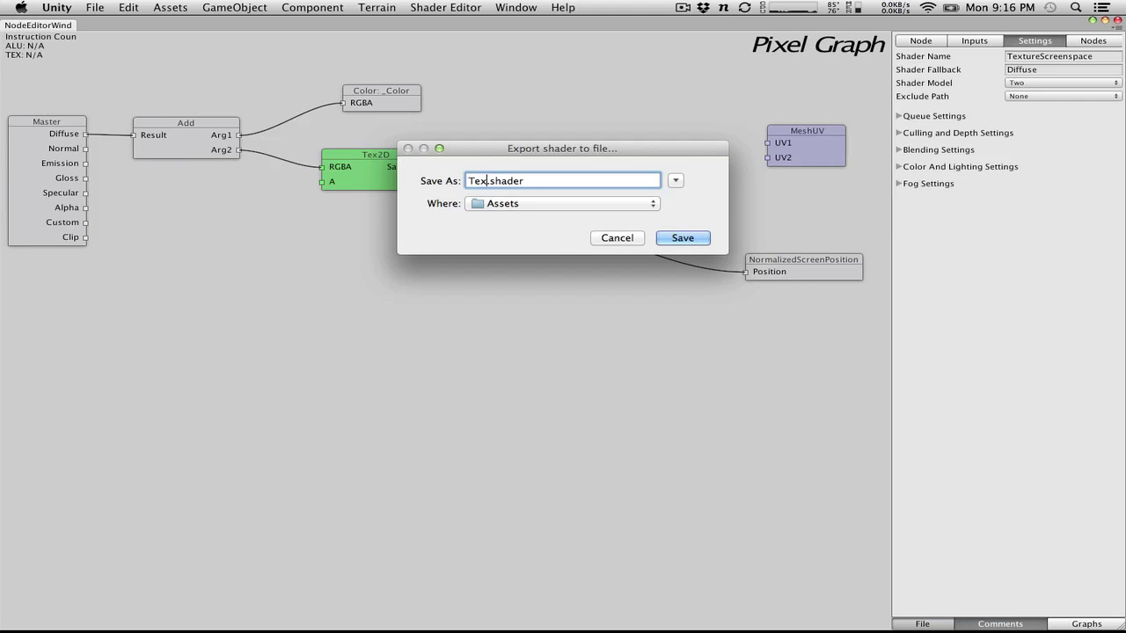
pyautogui.press('BackSpace')
pyautogui.press('BackSpace')
pyautogui.press('BackSpace')
pyautogui.press('BackSpace')
pyautogui.write('tureScreenspace')
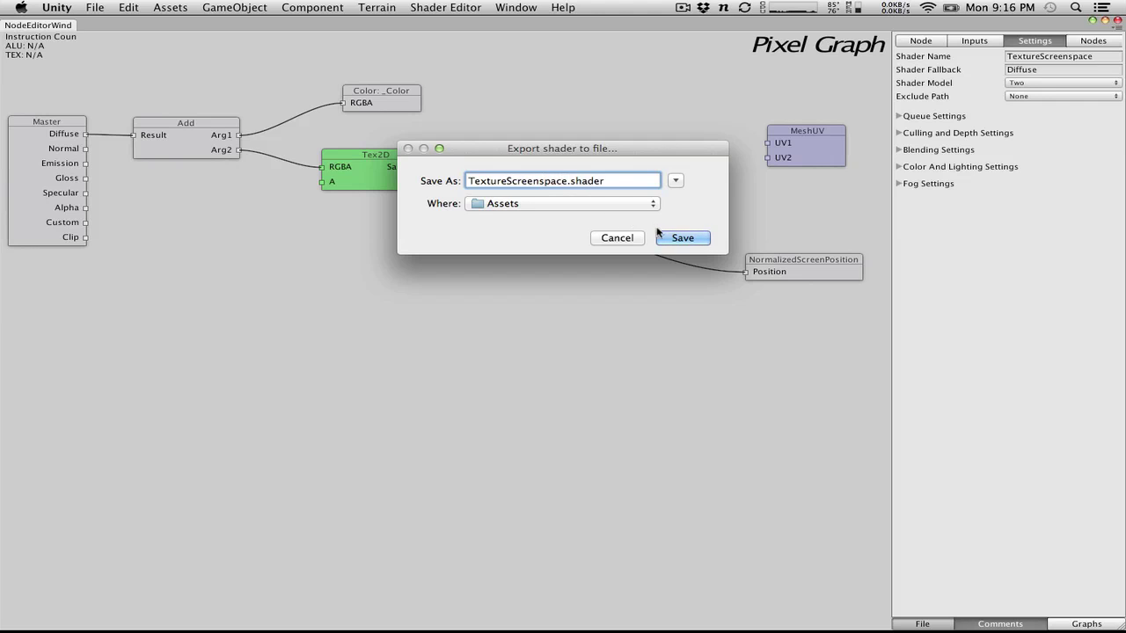
pyautogui.click(668, 238)
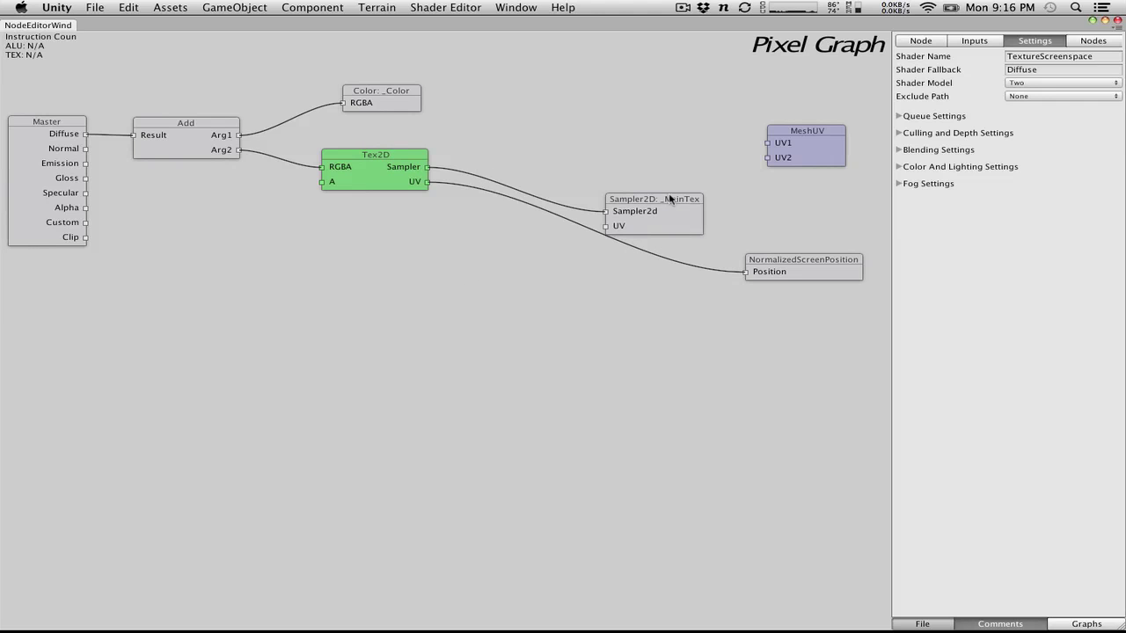
# Raise the _MainTex Sampler2D node and load the GradientFun.sgraph shader graph
pyautogui.moveTo(666, 201); pyautogui.dragTo(657, 148)
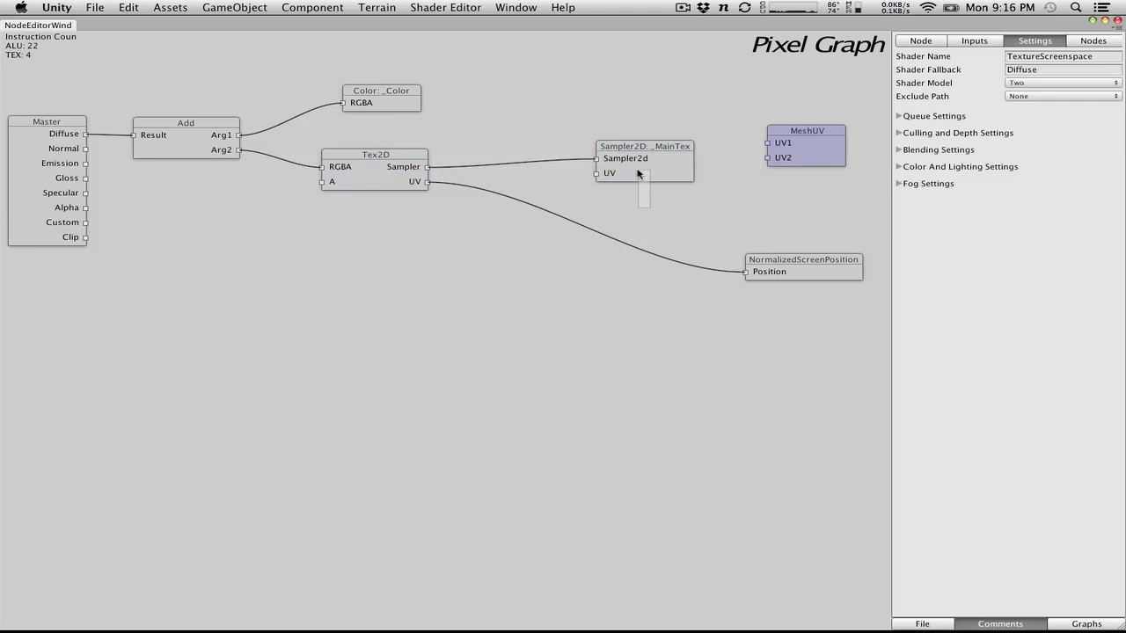
pyautogui.click(924, 624)
pyautogui.click(776, 360)
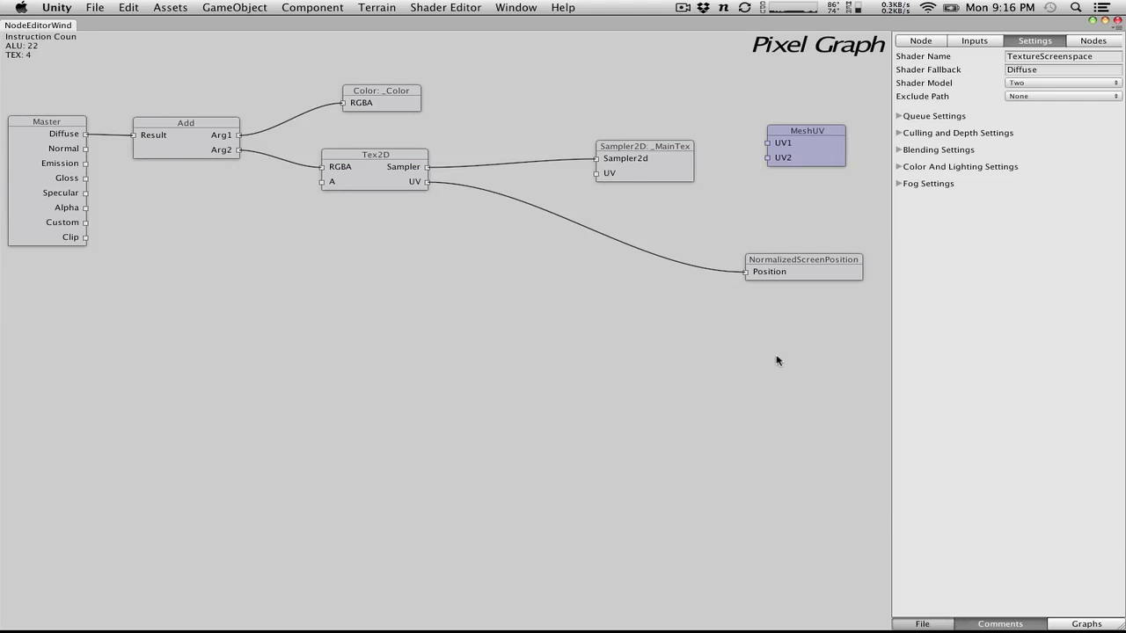
pyautogui.scroll(-2, 545, 327)
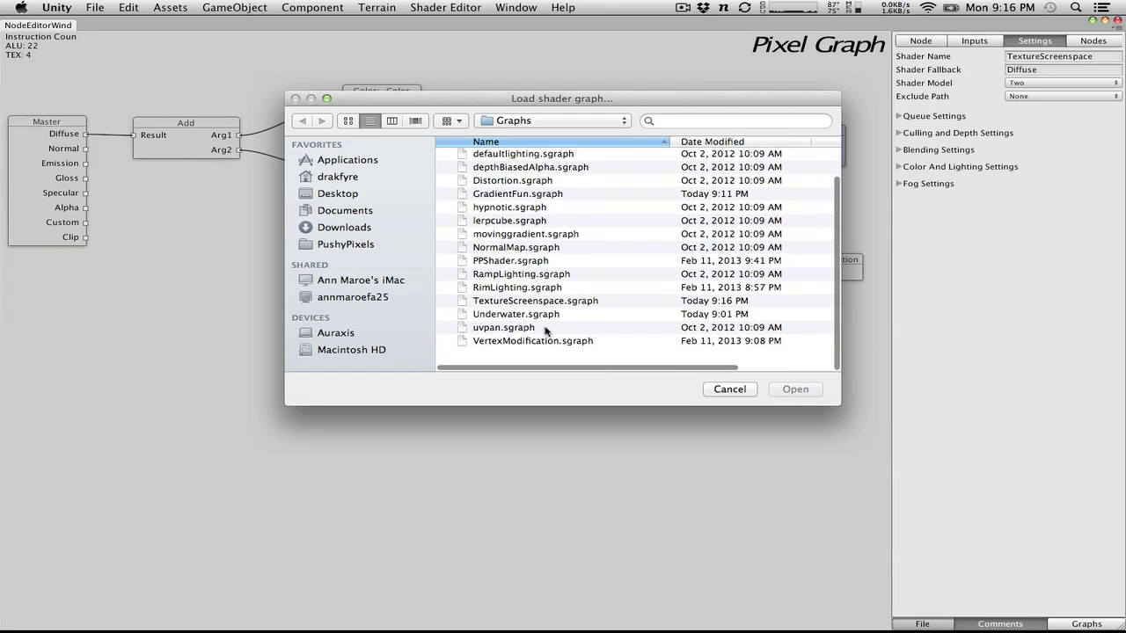
pyautogui.scroll(2, 545, 329)
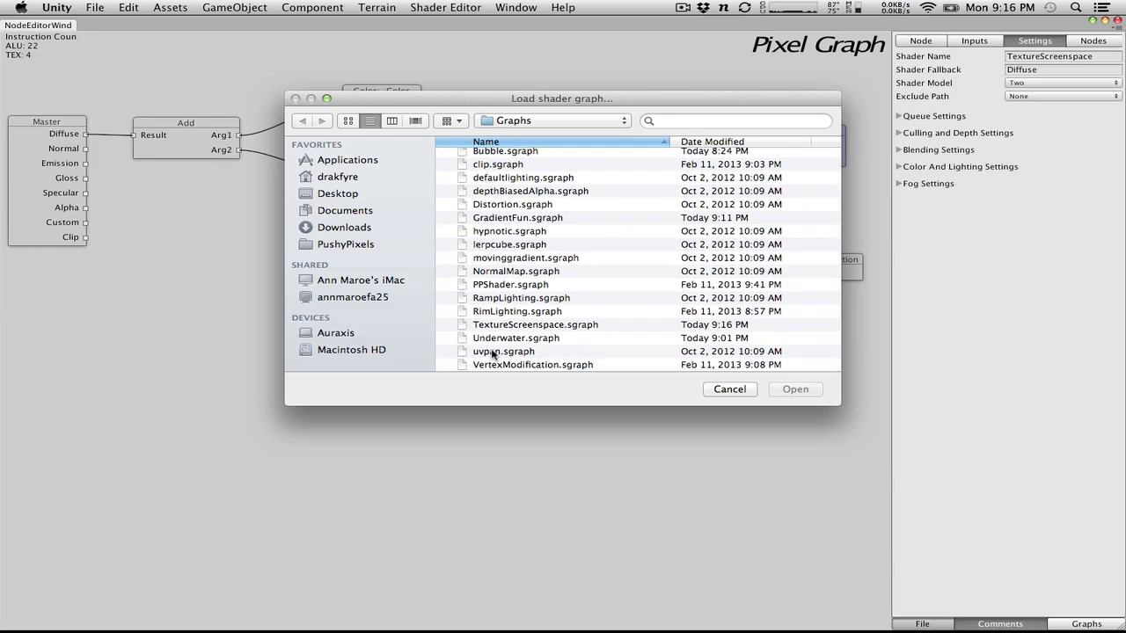
pyautogui.click(530, 220)
pyautogui.doubleClick(528, 219)
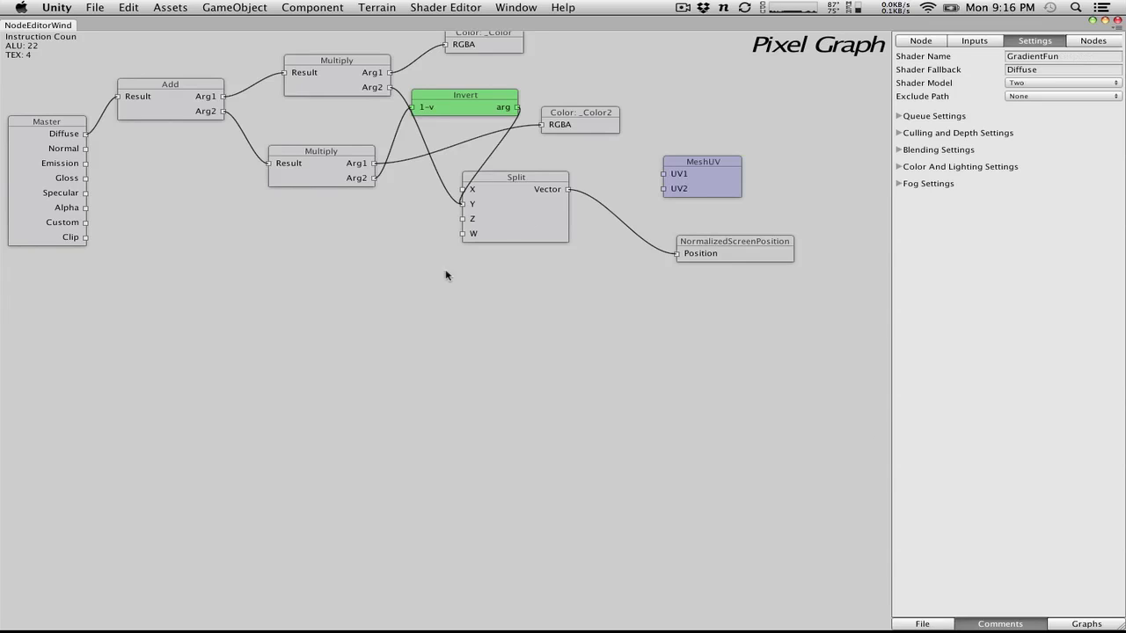
# Load the TextureScreenspace.sgraph shader graph and move the _MainTex Sampler2D node up level with Tex2D
pyautogui.click(923, 624)
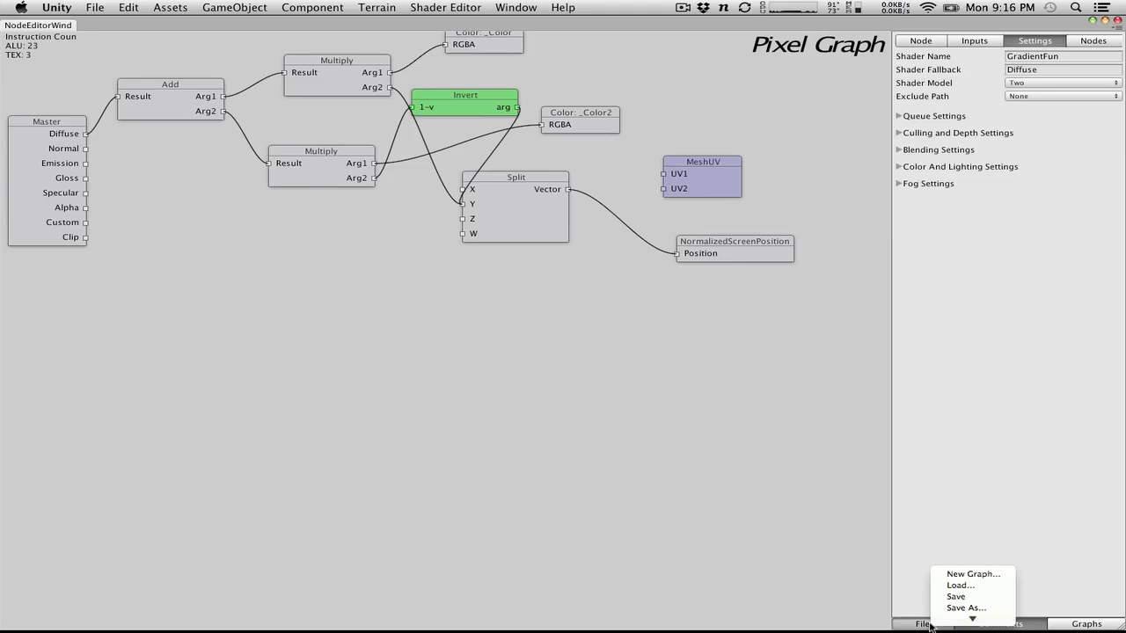
pyautogui.click(960, 585)
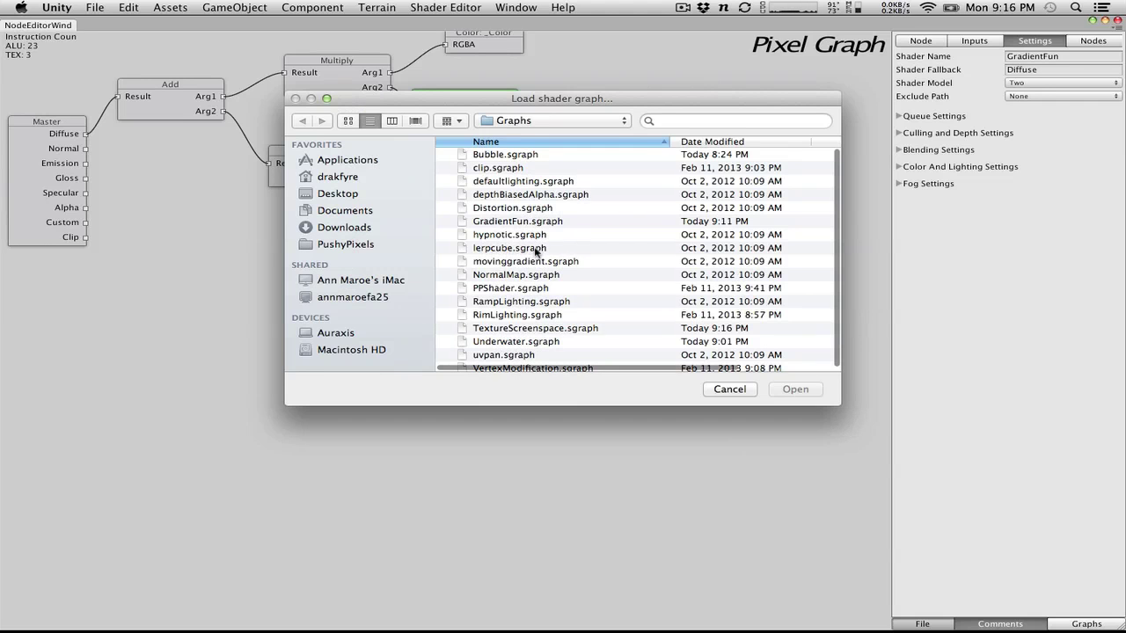
pyautogui.scroll(-2, 535, 252)
pyautogui.doubleClick(570, 326)
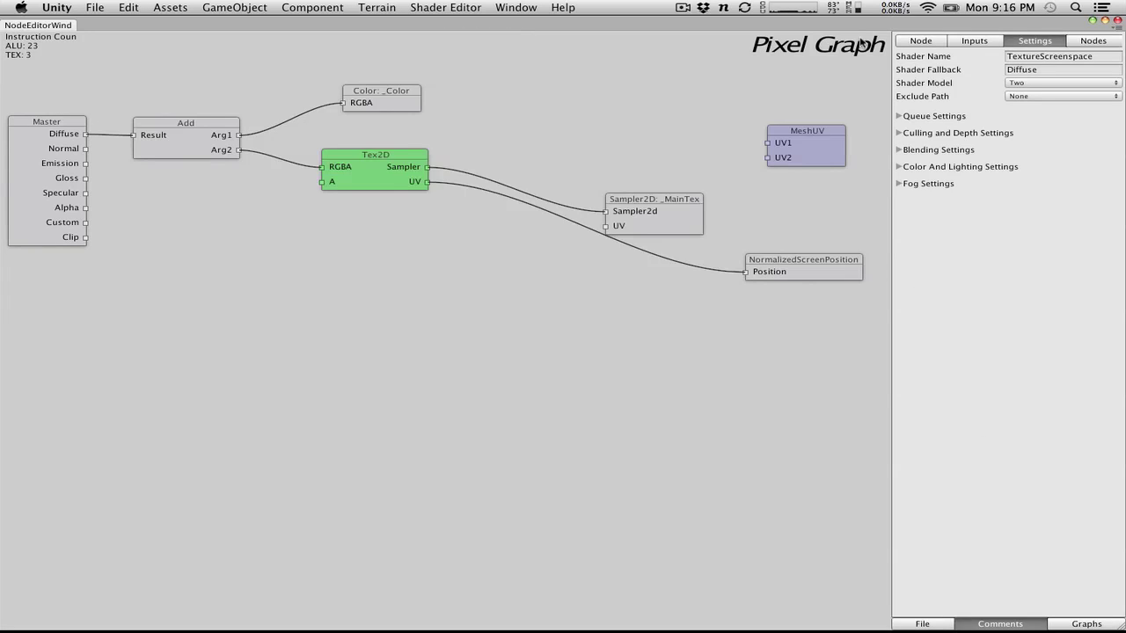
pyautogui.moveTo(660, 205); pyautogui.dragTo(646, 165)
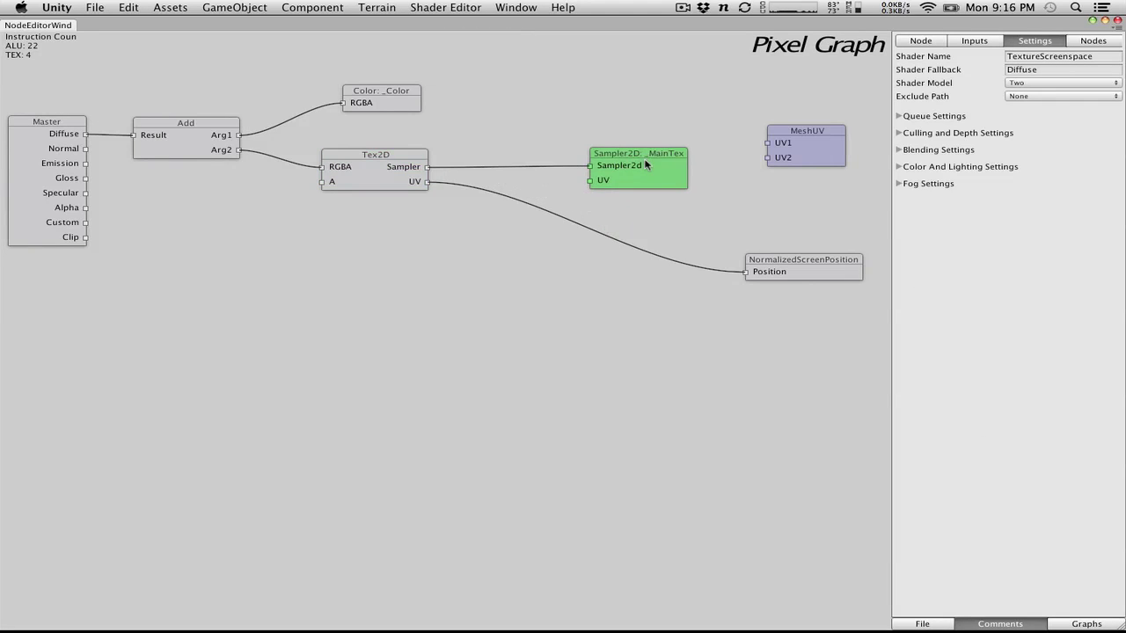
# Switch to the main Unity editor window, create a material from the TextureScreenspace shader and apply it to the Plane
pyautogui.press('super+grave')
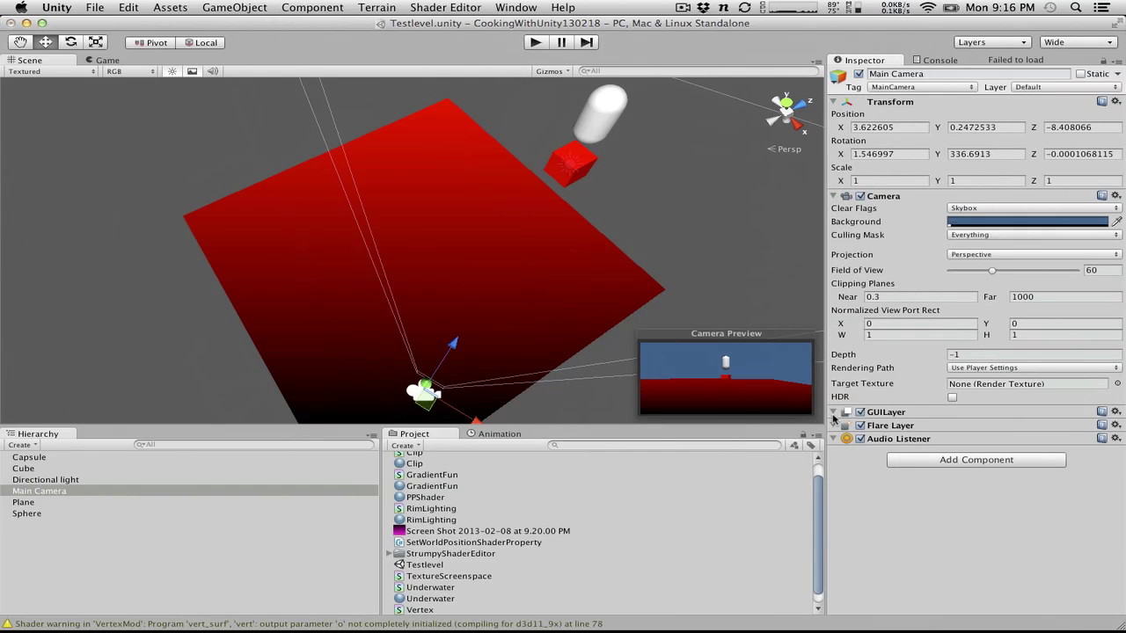
pyautogui.click(453, 566)
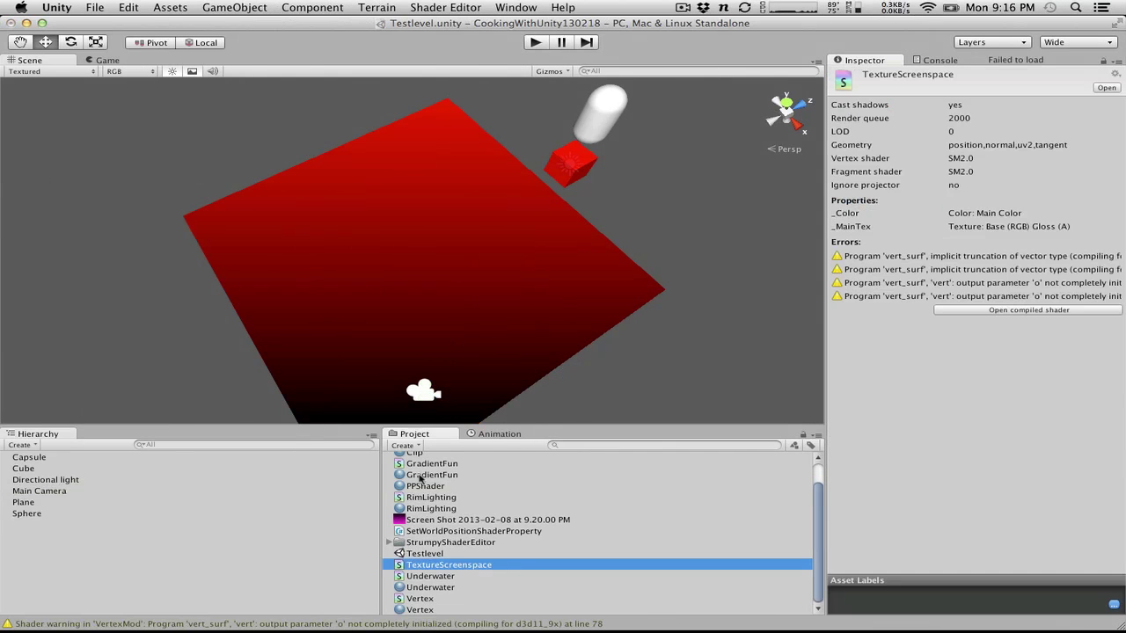
pyautogui.click(402, 445)
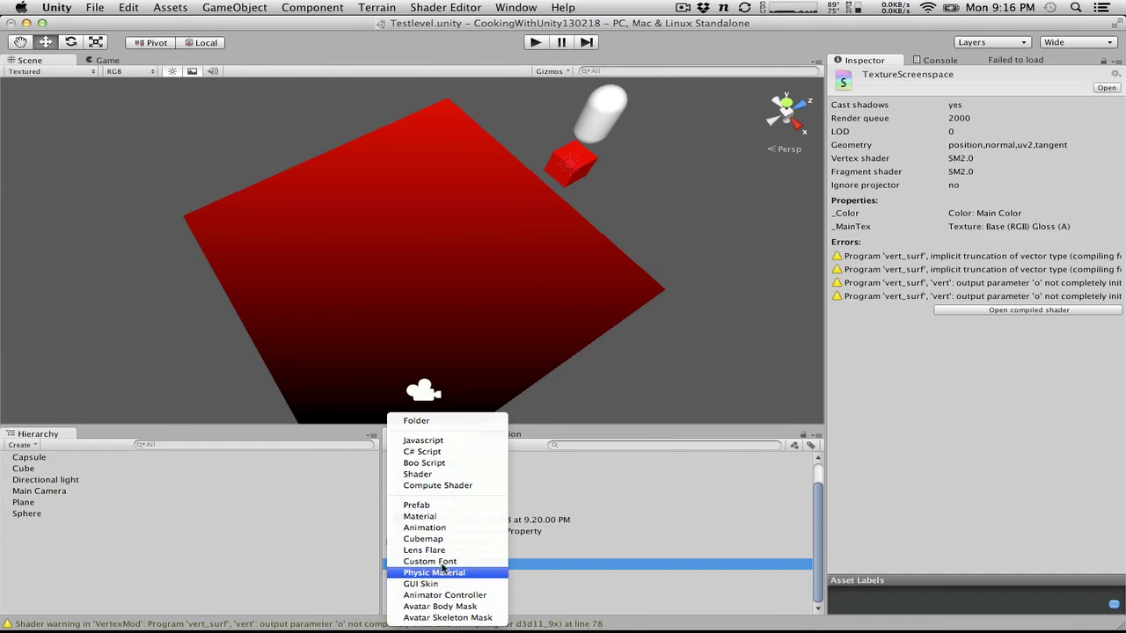
pyautogui.click(440, 524)
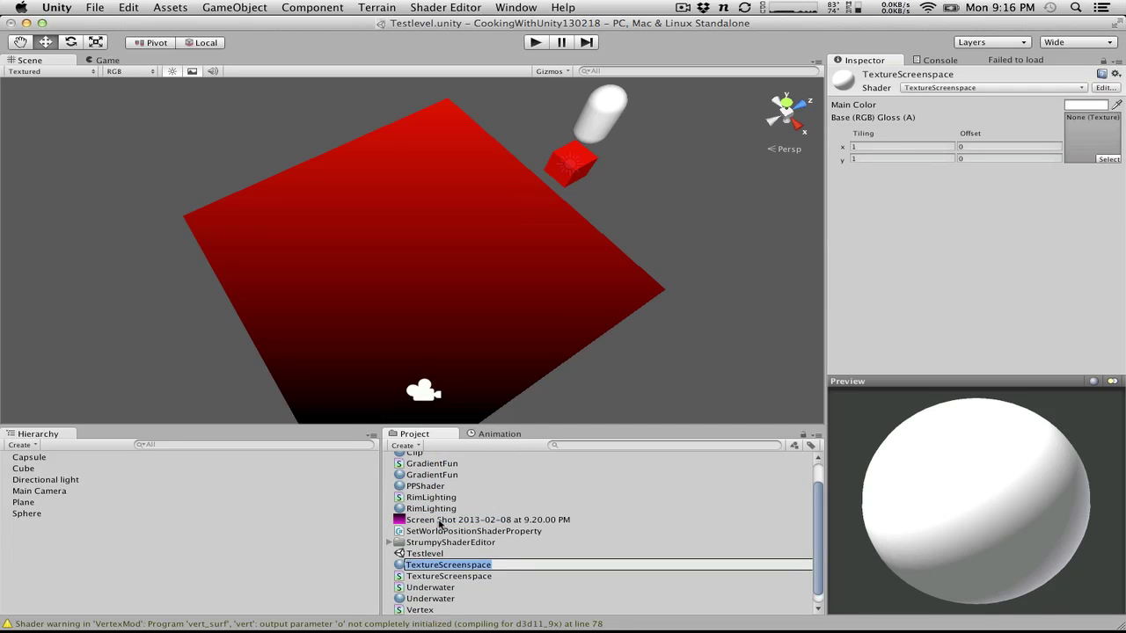
pyautogui.click(468, 599)
pyautogui.click(450, 577)
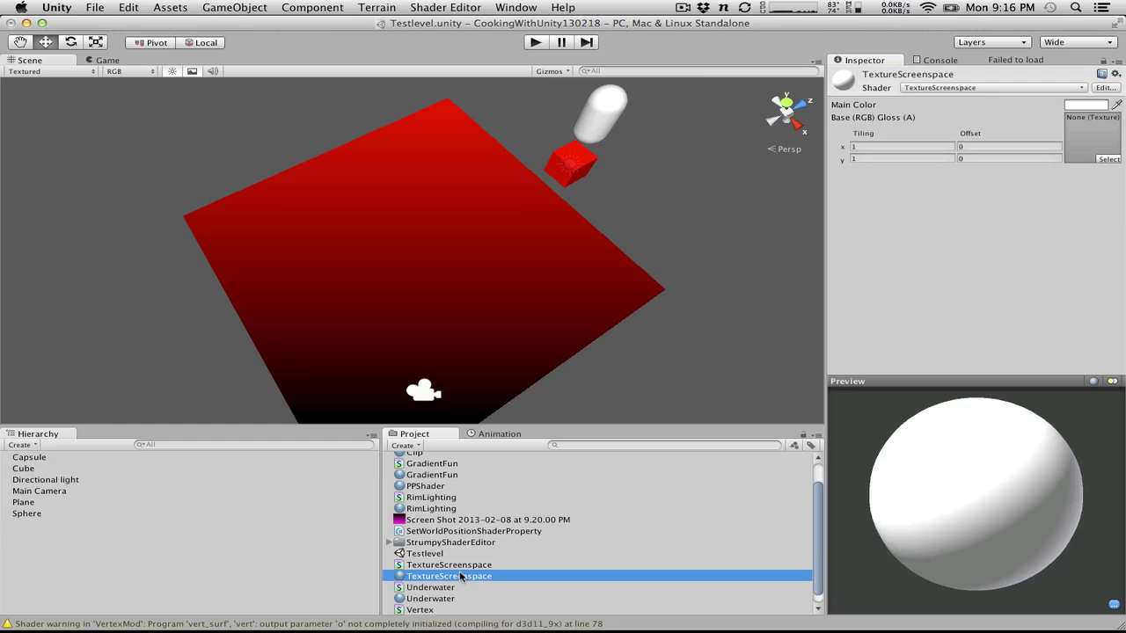
pyautogui.moveTo(460, 577); pyautogui.dragTo(67, 503)
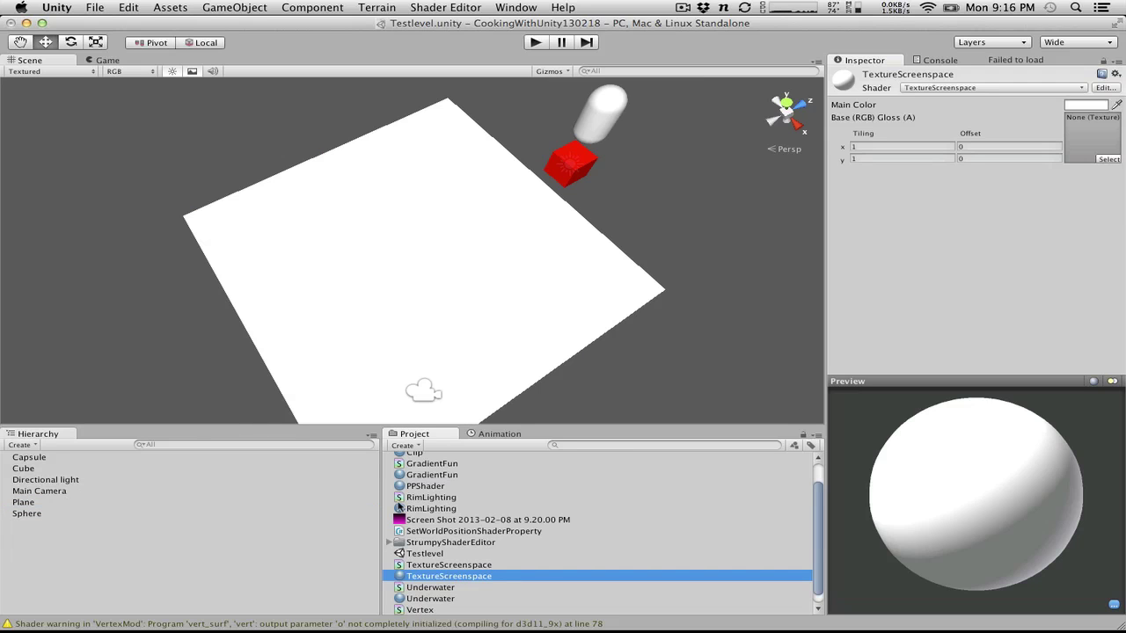
# Import Cooking With Unity.png from the desktop into the project's assets and select the imported texture
pyautogui.hotkey('ctrl', 'Right')
pyautogui.hotkey('ctrl', 'Right')
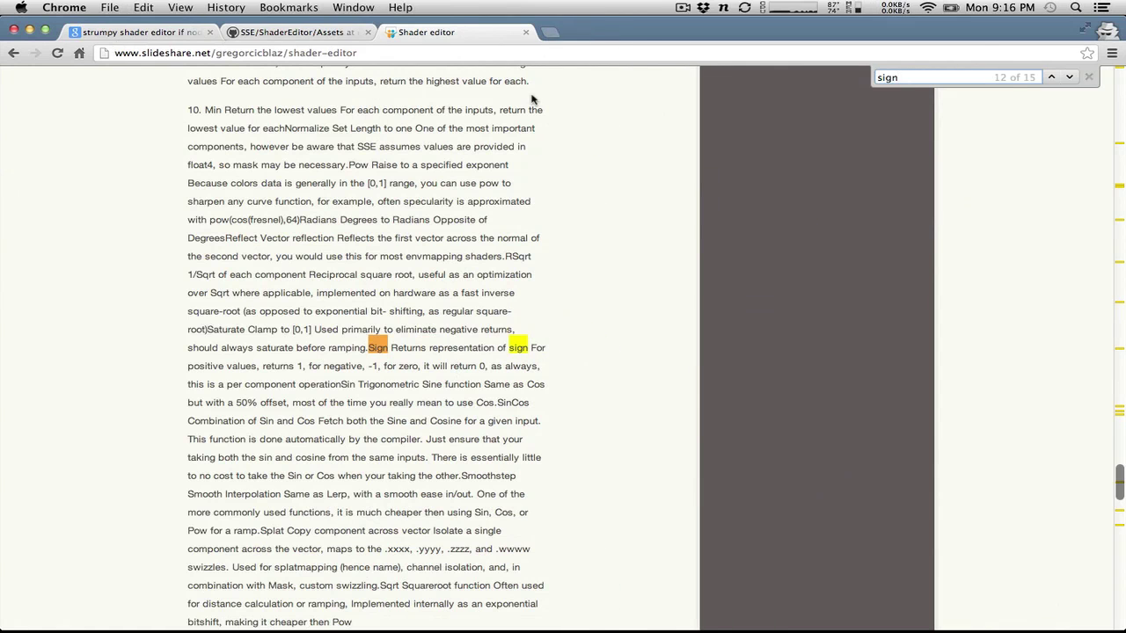
pyautogui.hotkey('ctrl', 'Left')
pyautogui.hotkey('ctrl', 'Left')
pyautogui.press('F11')
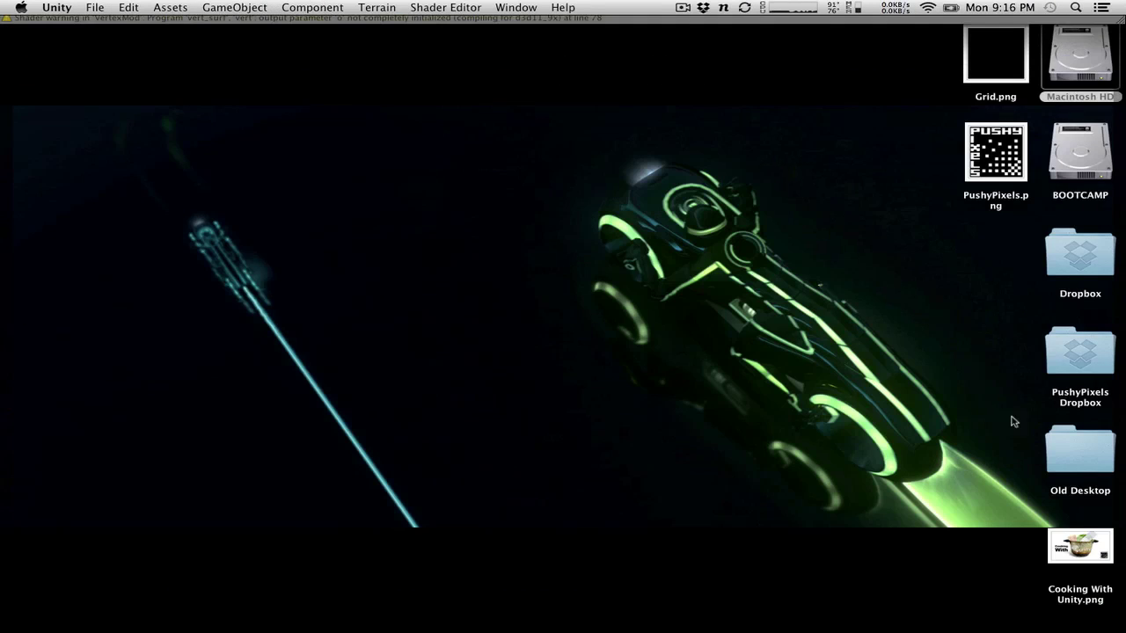
pyautogui.moveTo(977, 165); pyautogui.dragTo(914, 167)
pyautogui.moveTo(1080, 545); pyautogui.dragTo(639, 526)
pyautogui.scroll(-2, 639, 526)
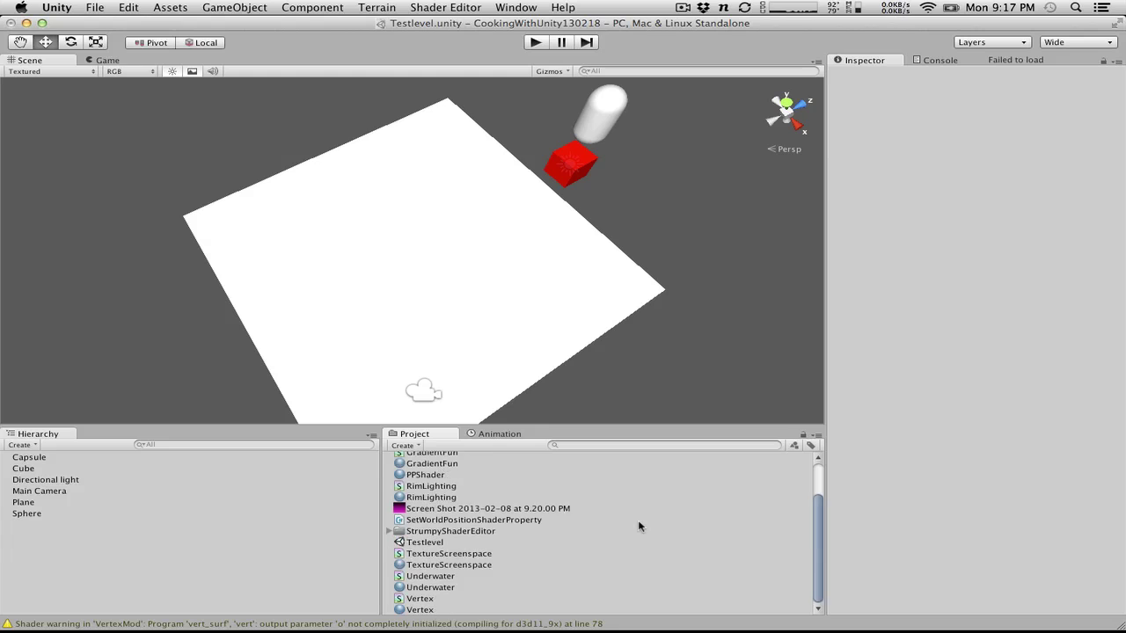
pyautogui.scroll(5, 640, 526)
pyautogui.scroll(-2, 640, 526)
pyautogui.click(484, 470)
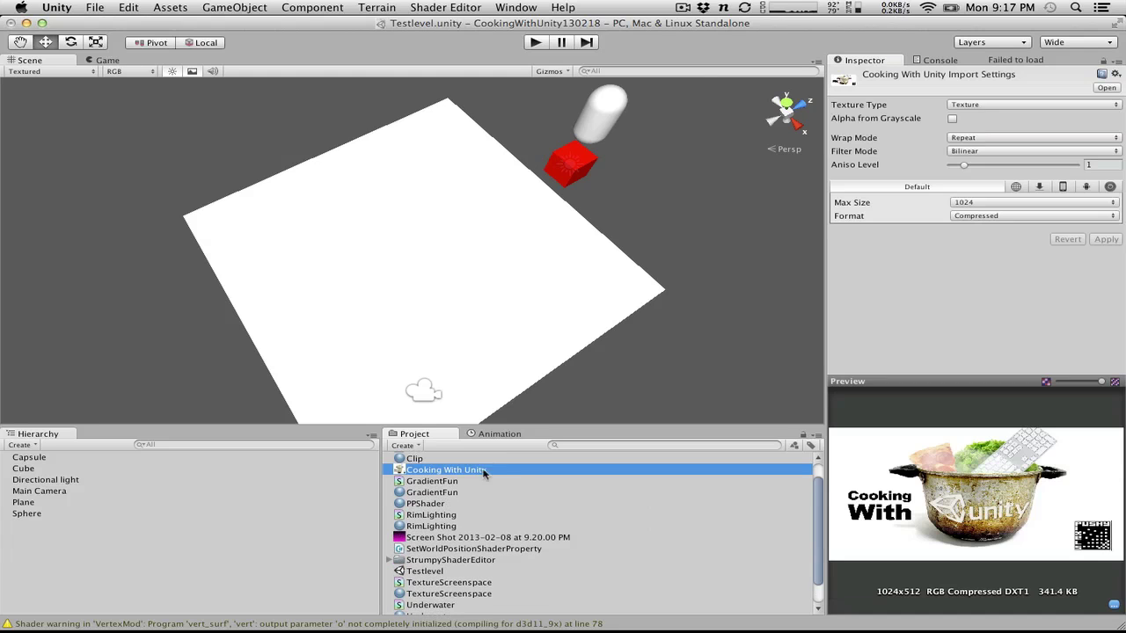
# Assign the Cooking With Unity texture to the TextureScreenspace material's Base (RGB) Gloss (A) slot
pyautogui.scroll(-1, 475, 485)
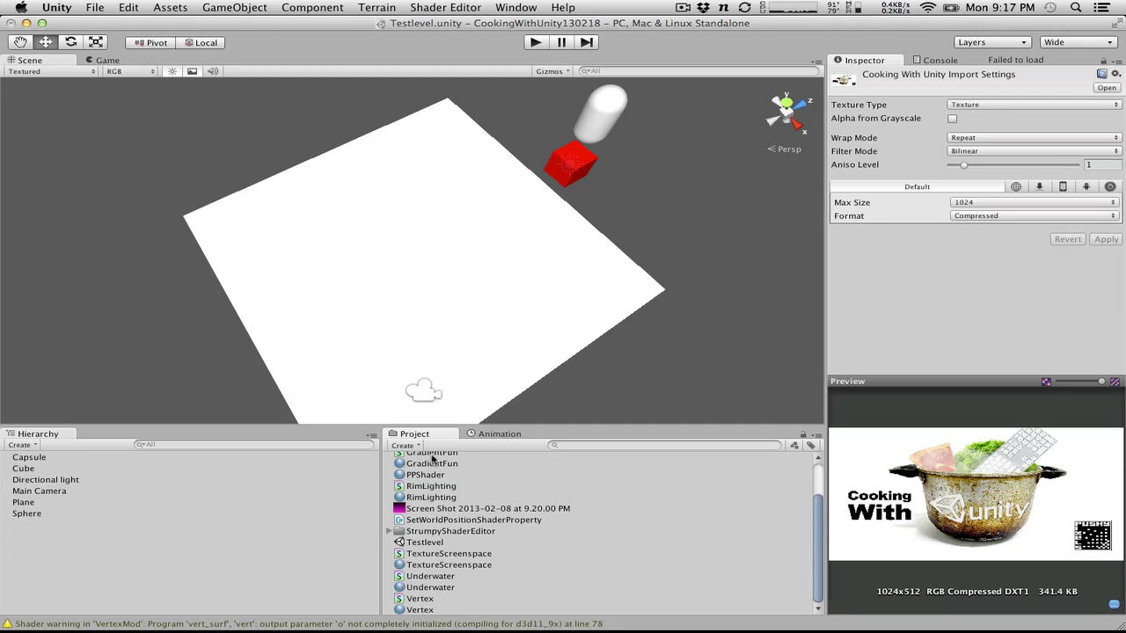
pyautogui.scroll(2, 434, 489)
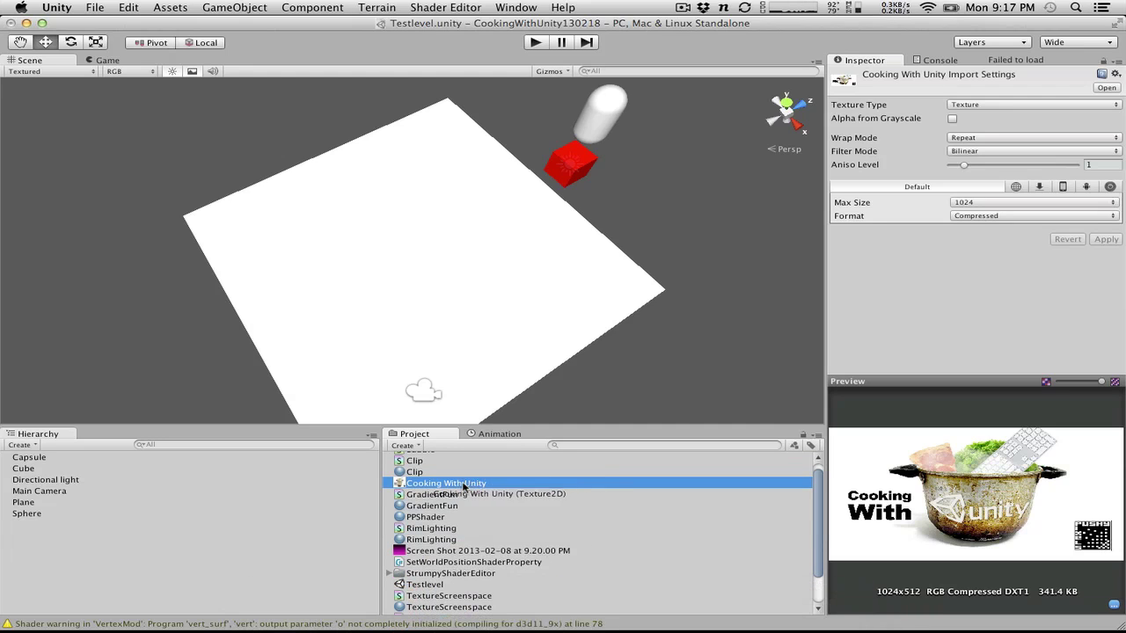
pyautogui.scroll(-2, 463, 487)
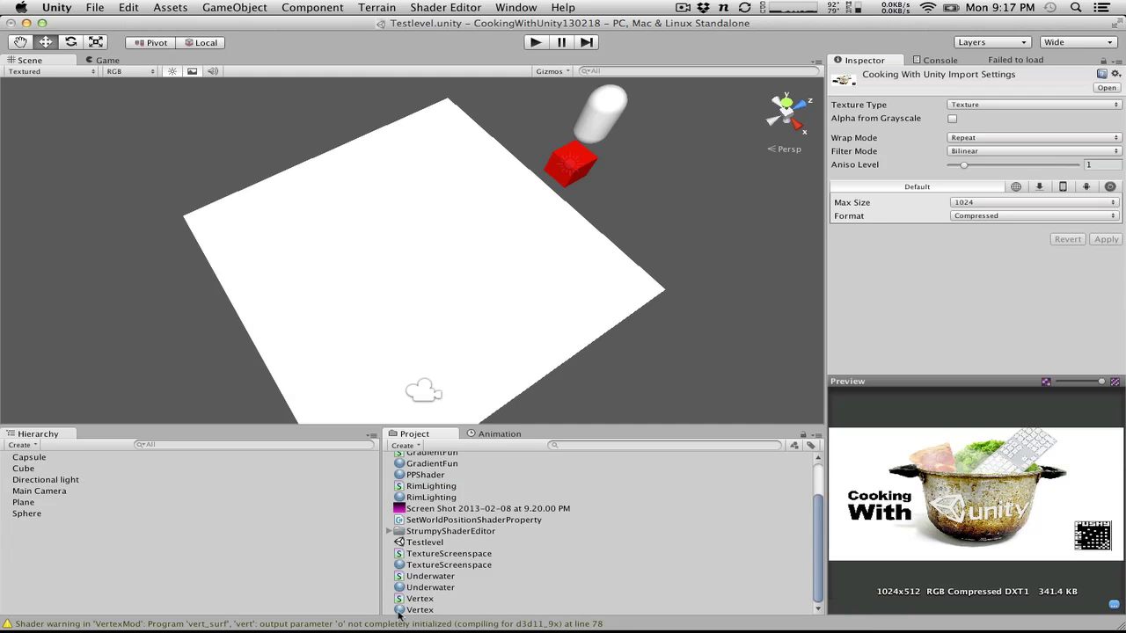
pyautogui.click(442, 567)
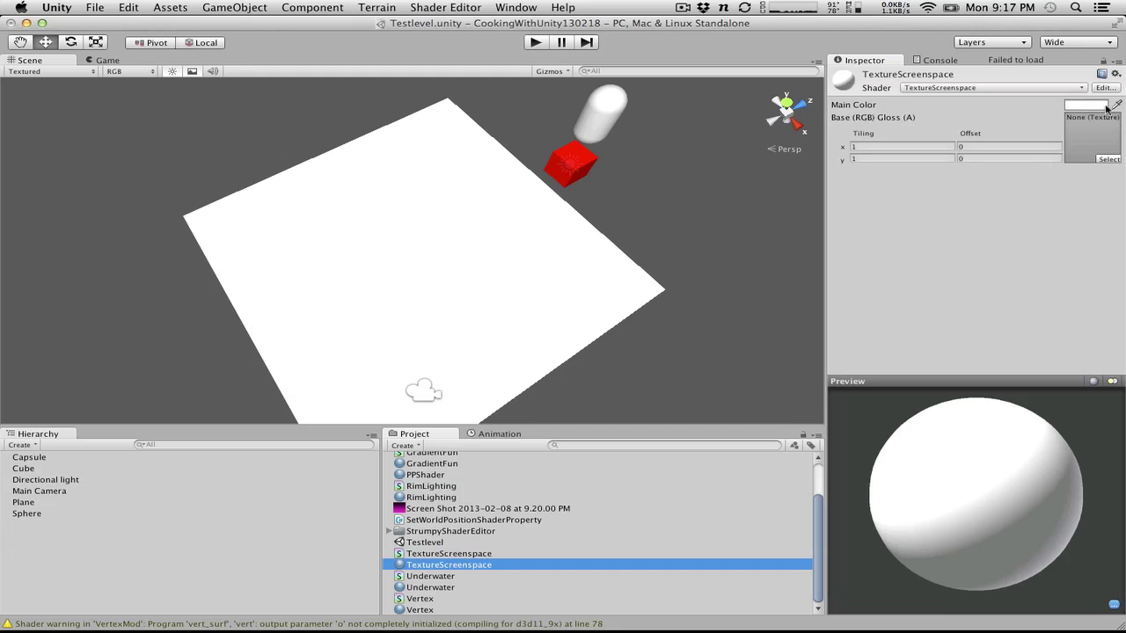
pyautogui.click(1108, 159)
pyautogui.scroll(-2, 63, 193)
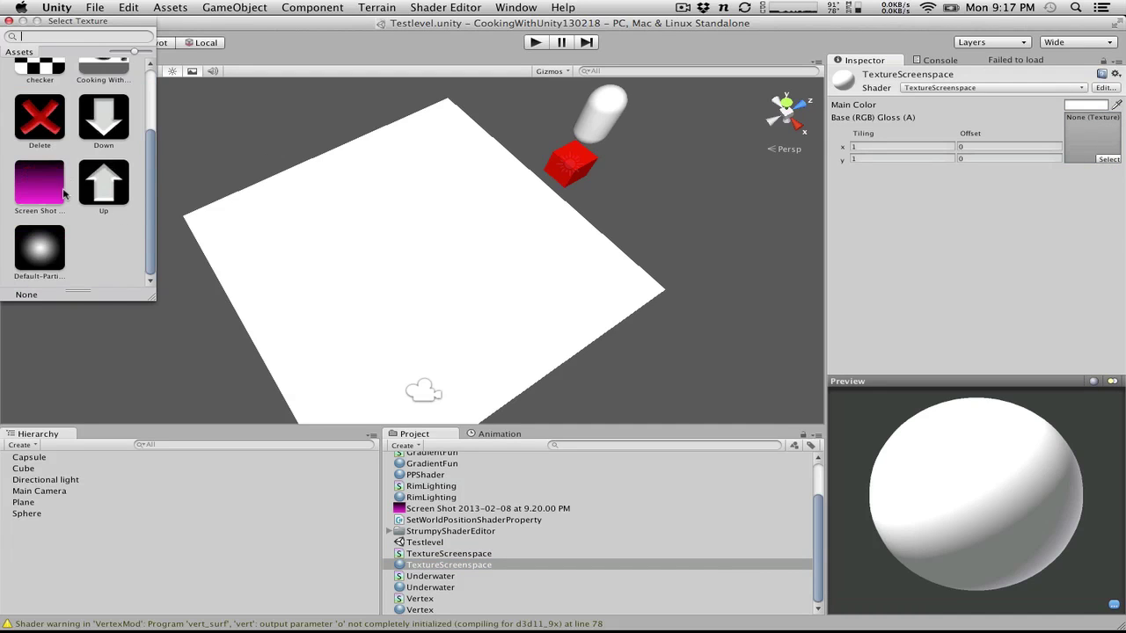
pyautogui.click(101, 79)
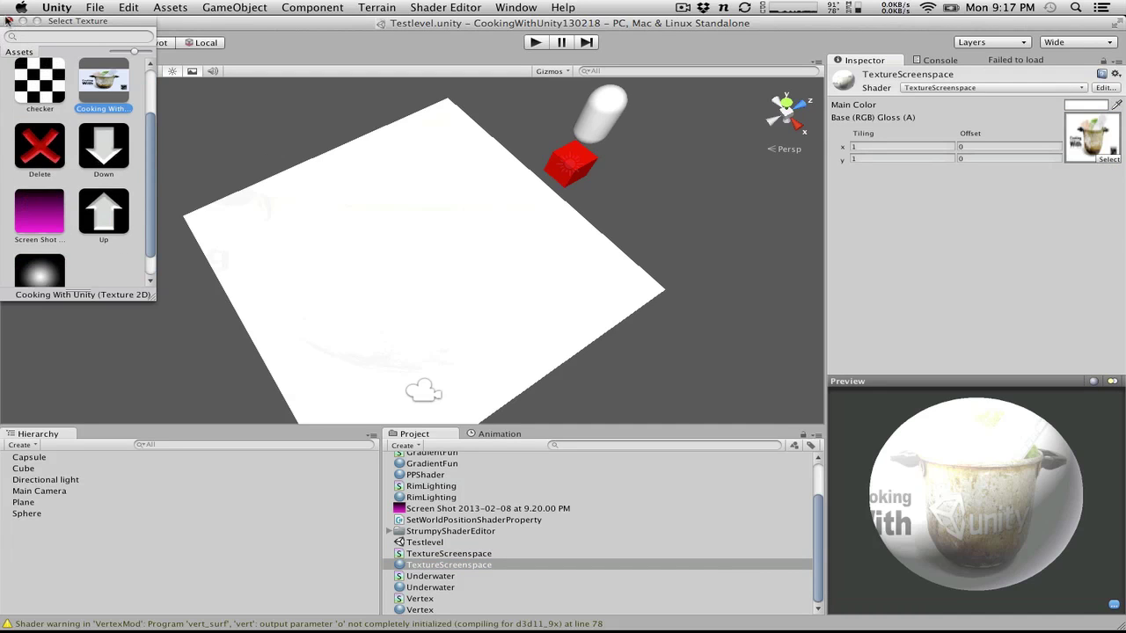
pyautogui.click(8, 22)
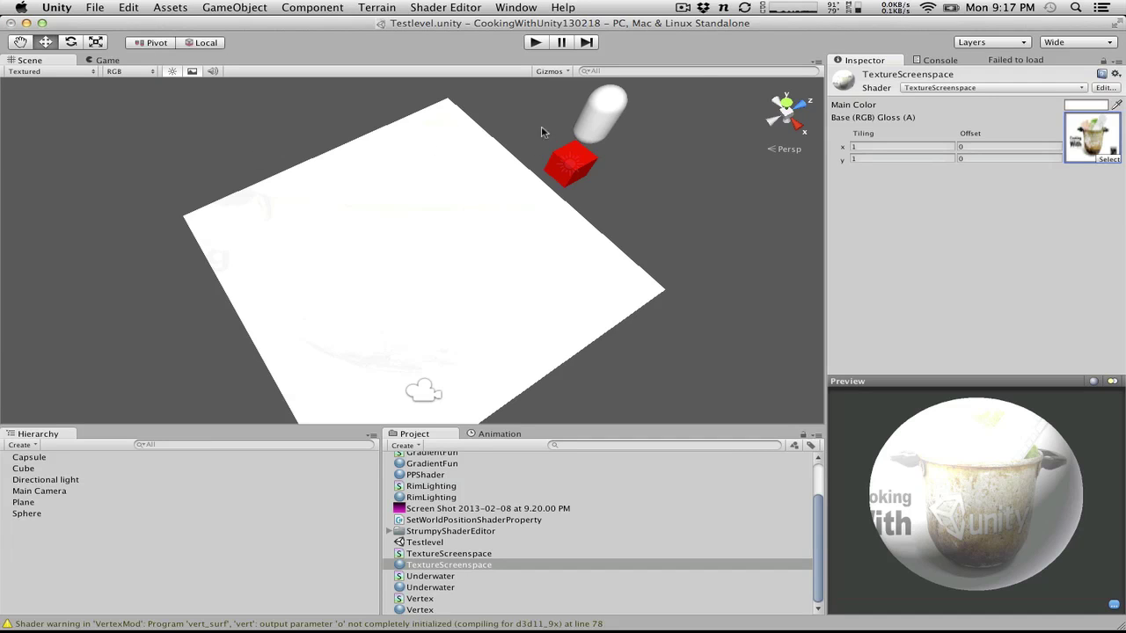
# Run the scene and set the Main Color of the Plane's TextureScreenspace material to black
pyautogui.click(536, 42)
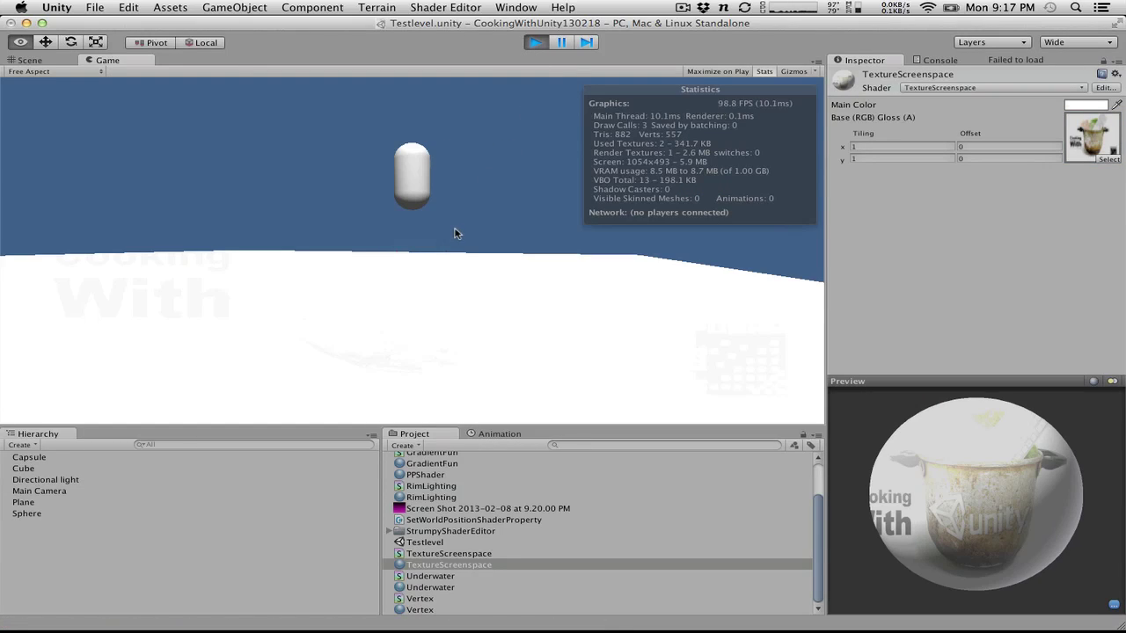
pyautogui.click(122, 514)
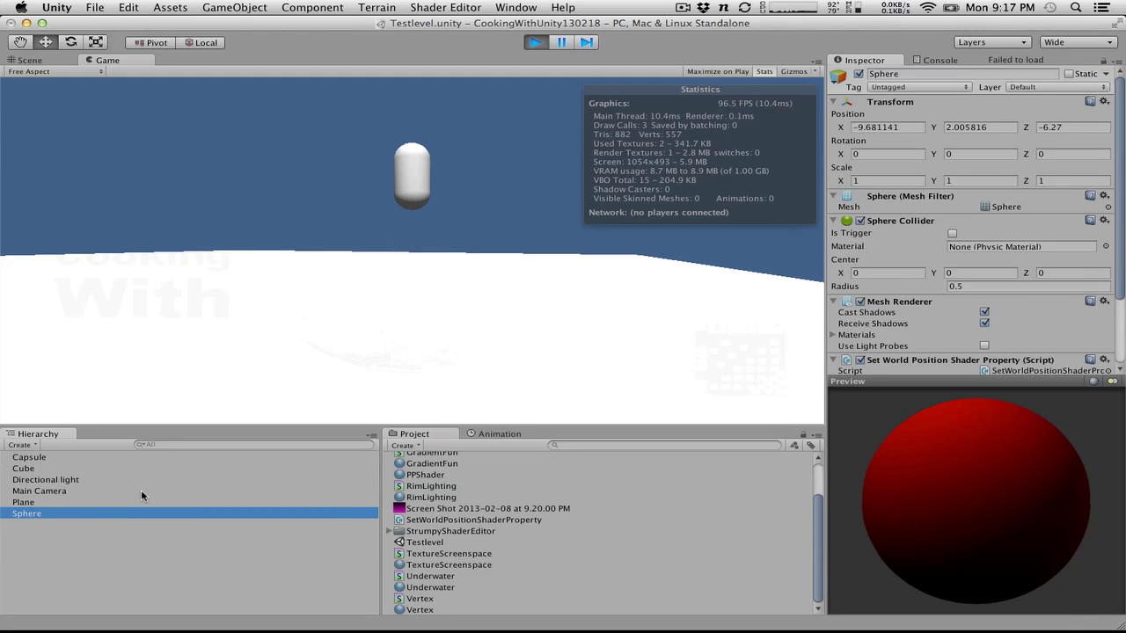
pyautogui.click(139, 503)
pyautogui.click(1090, 396)
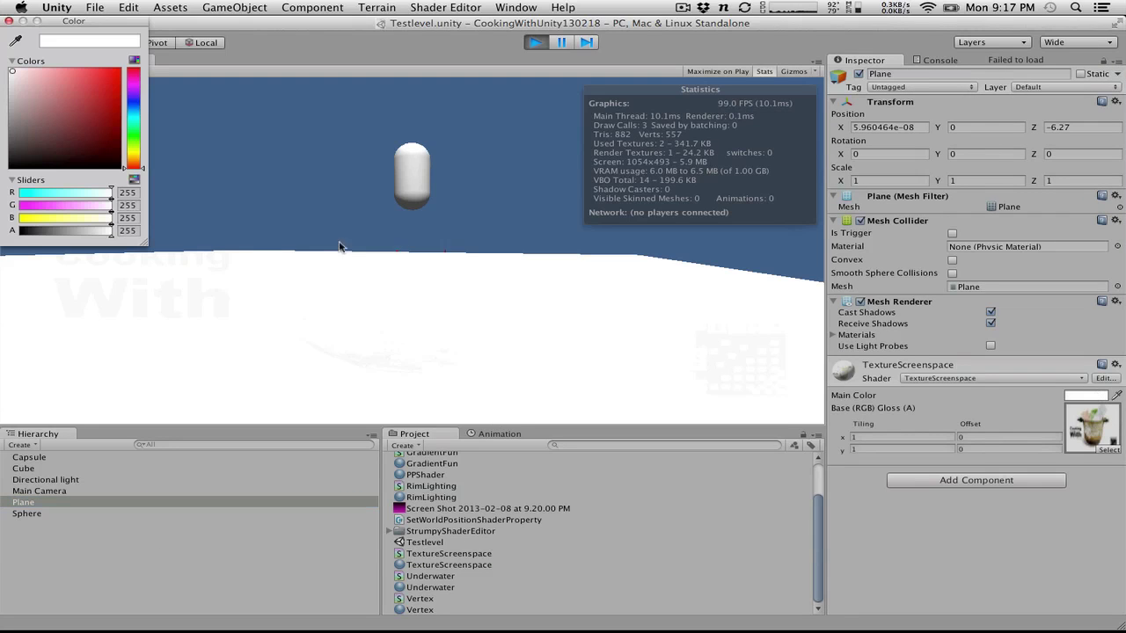
pyautogui.moveTo(13, 72); pyautogui.dragTo(117, 73)
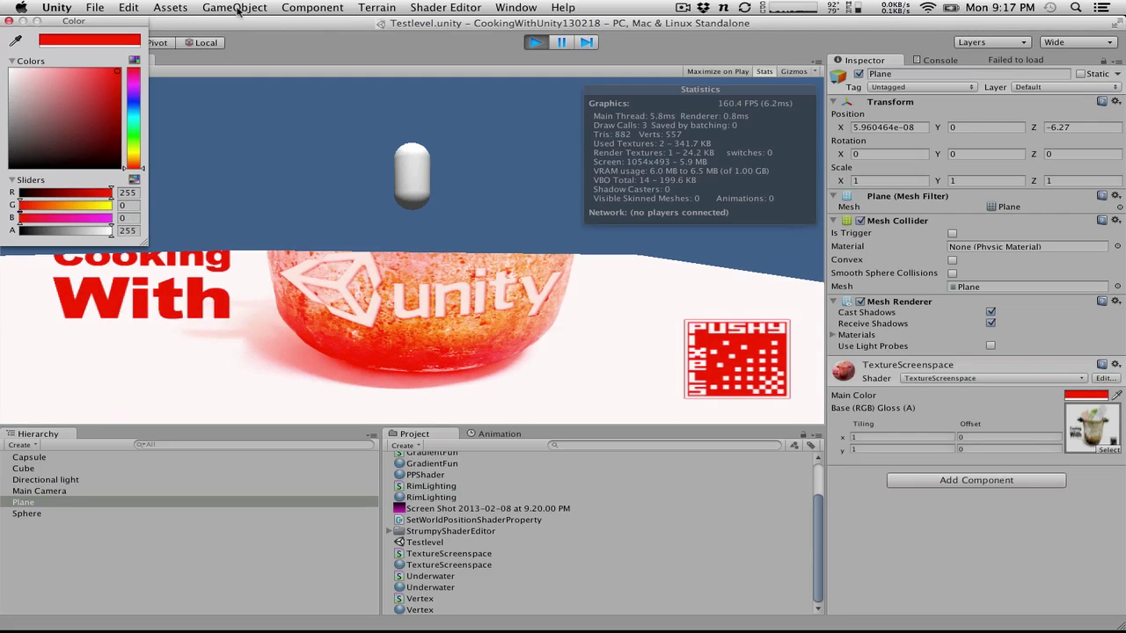
pyautogui.click(15, 40)
pyautogui.click(14, 25)
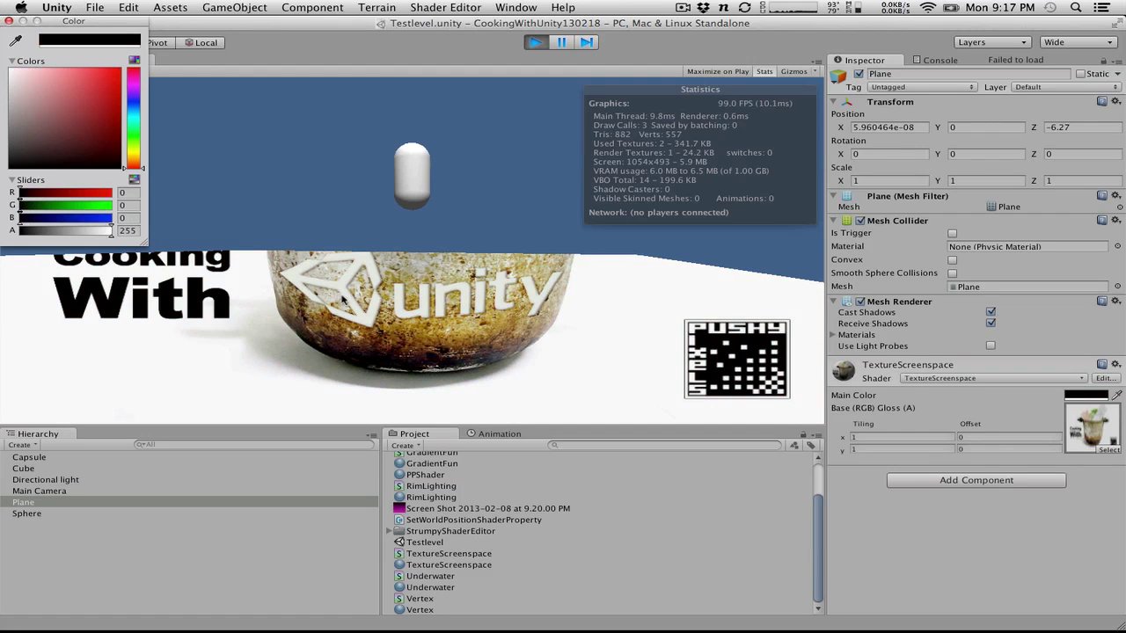
pyautogui.click(9, 22)
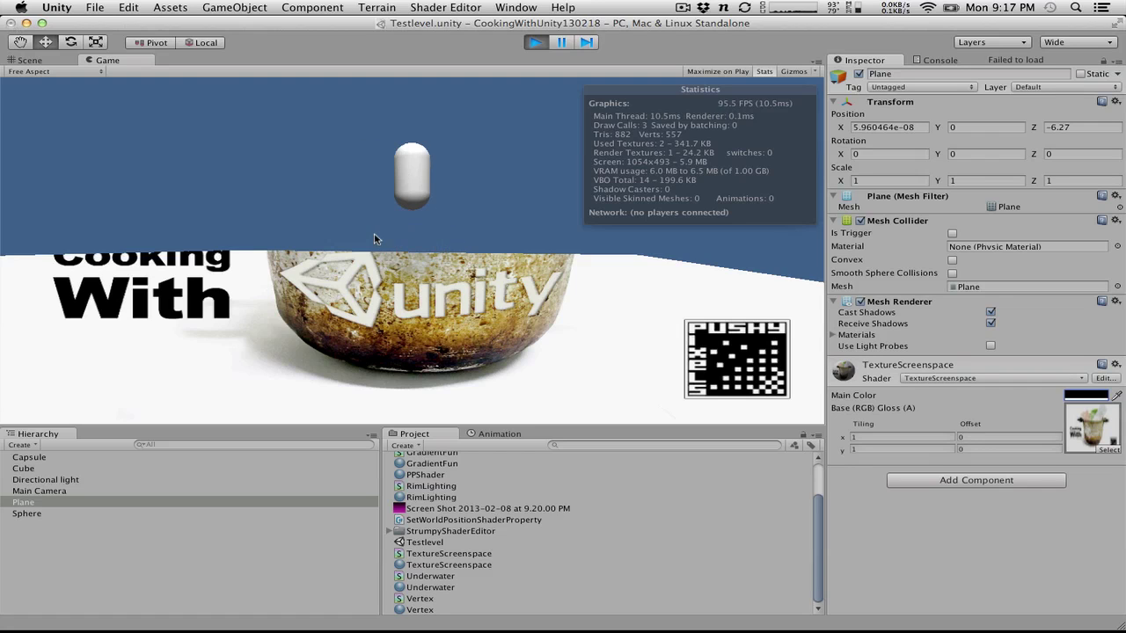
# Show the Scene view and apply the TextureScreenspace material to the Capsule while the scene is running
pyautogui.click(29, 61)
pyautogui.keyDown('alt'); pyautogui.moveTo(294, 251); pyautogui.dragTo(563, 200); pyautogui.keyUp('alt')
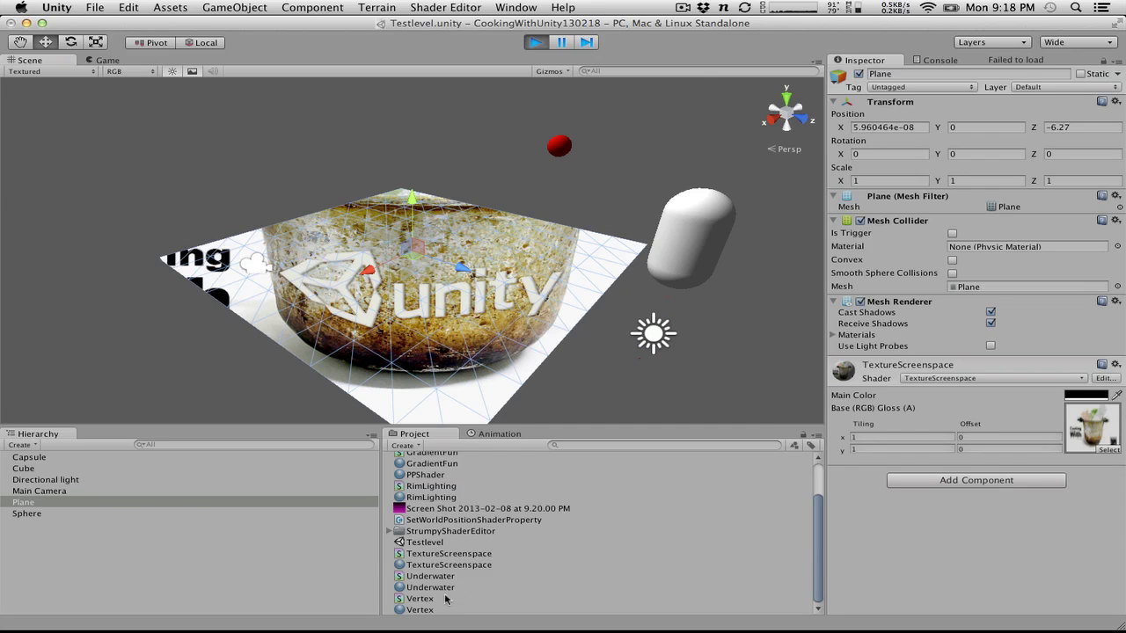
pyautogui.moveTo(437, 565); pyautogui.dragTo(54, 462)
pyautogui.click(46, 459)
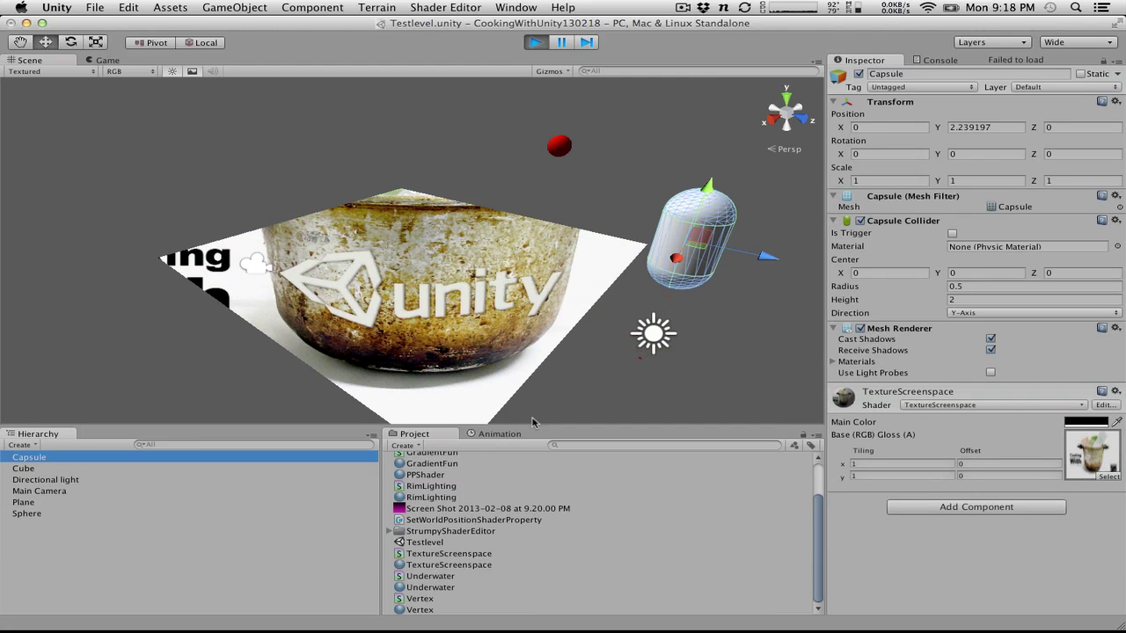
# Examine how the screen-space texture maps onto the Capsule and Plane from different viewing angles
pyautogui.keyDown('alt'); pyautogui.moveTo(534, 424); pyautogui.dragTo(394, 262); pyautogui.keyUp('alt')
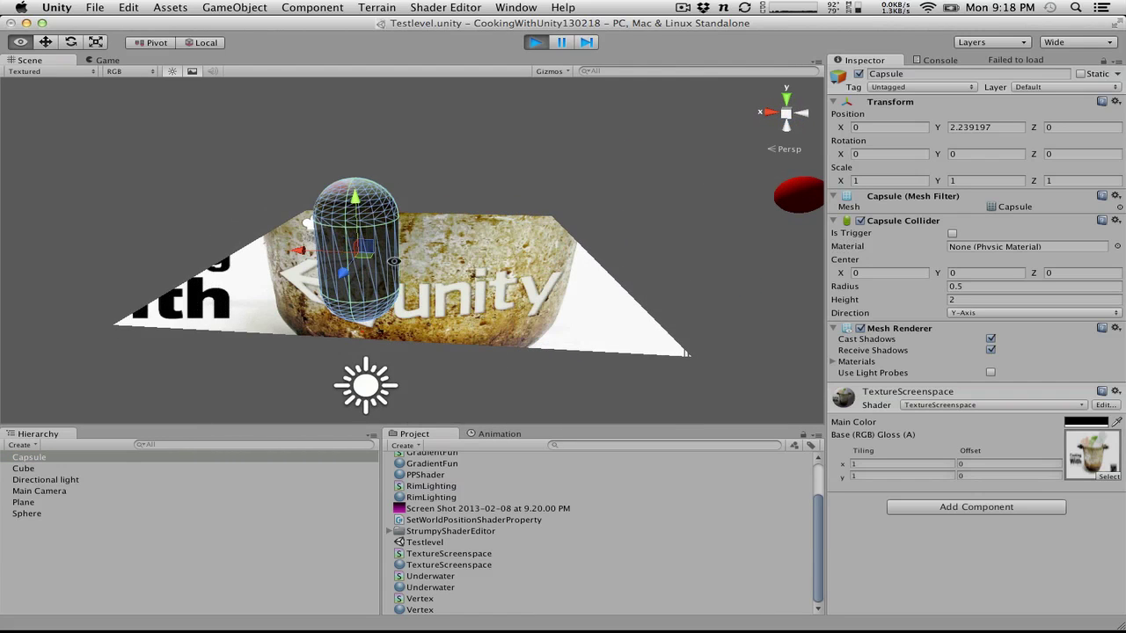
pyautogui.click(670, 331)
pyautogui.click(400, 236)
pyautogui.keyDown('alt'); pyautogui.moveTo(442, 135); pyautogui.dragTo(541, 180); pyautogui.keyUp('alt')
pyautogui.click(563, 186)
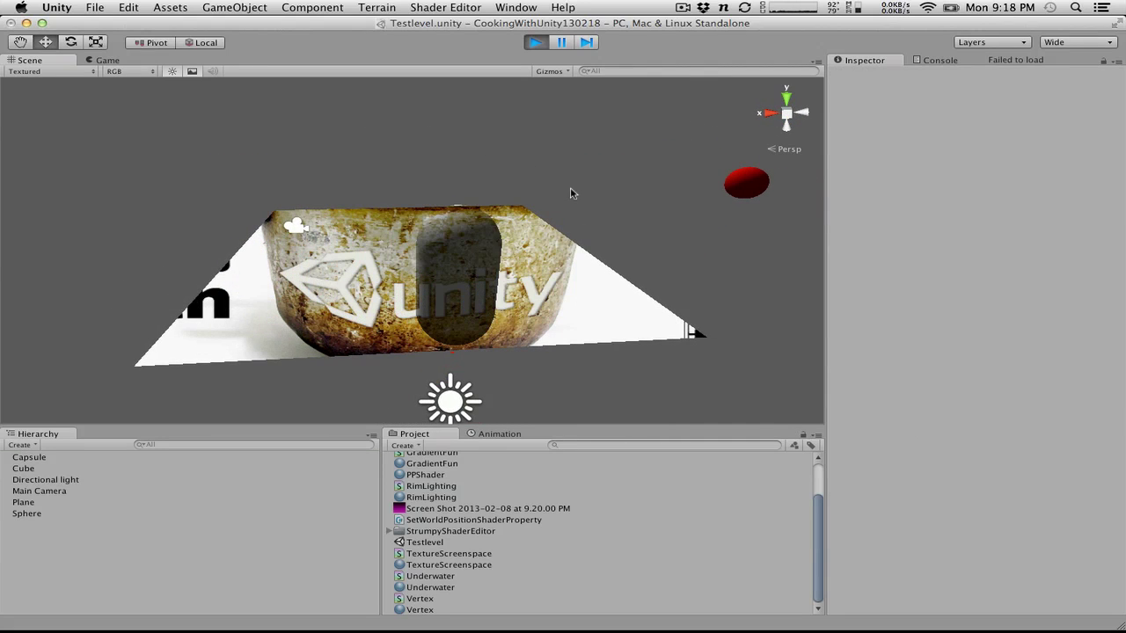
pyautogui.click(456, 278)
pyautogui.keyDown('alt'); pyautogui.moveTo(609, 204); pyautogui.dragTo(304, 273); pyautogui.keyUp('alt')
pyautogui.click(703, 245)
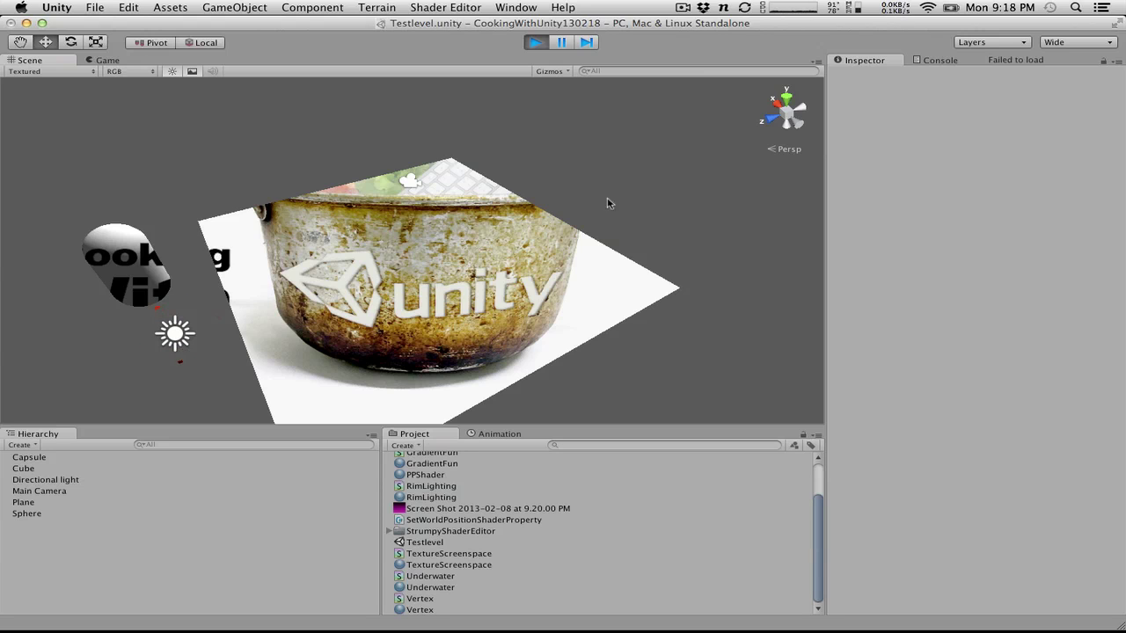
# Move the Capsule along its Z axis to about 0.57
pyautogui.moveTo(13, 234); pyautogui.dragTo(200, 342)
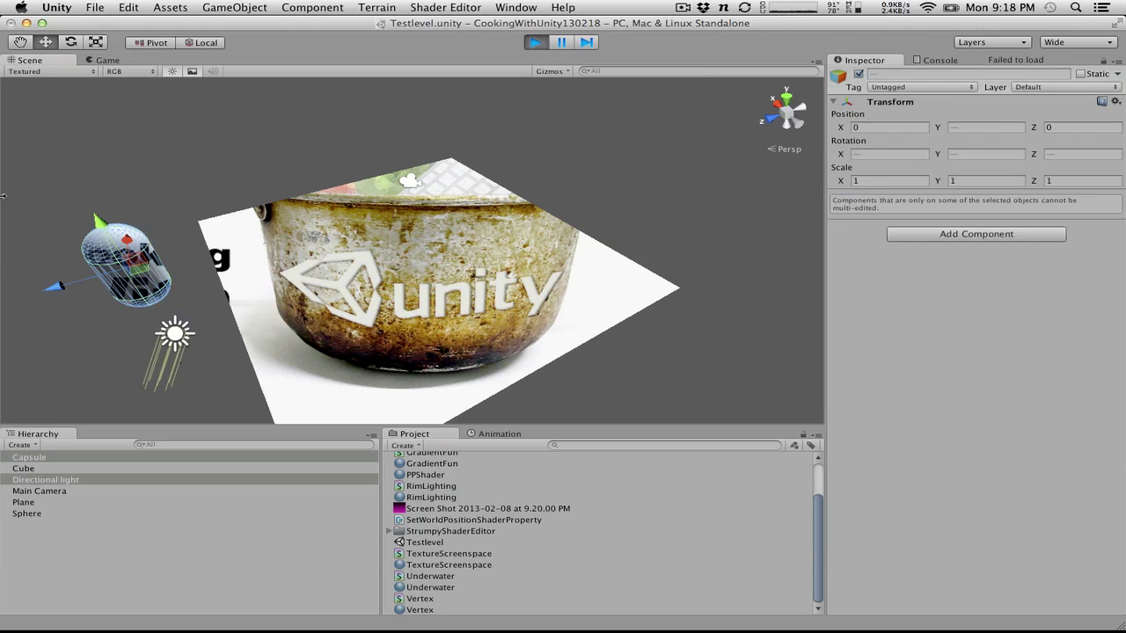
pyautogui.click(123, 271)
pyautogui.moveTo(55, 288); pyautogui.dragTo(29, 312)
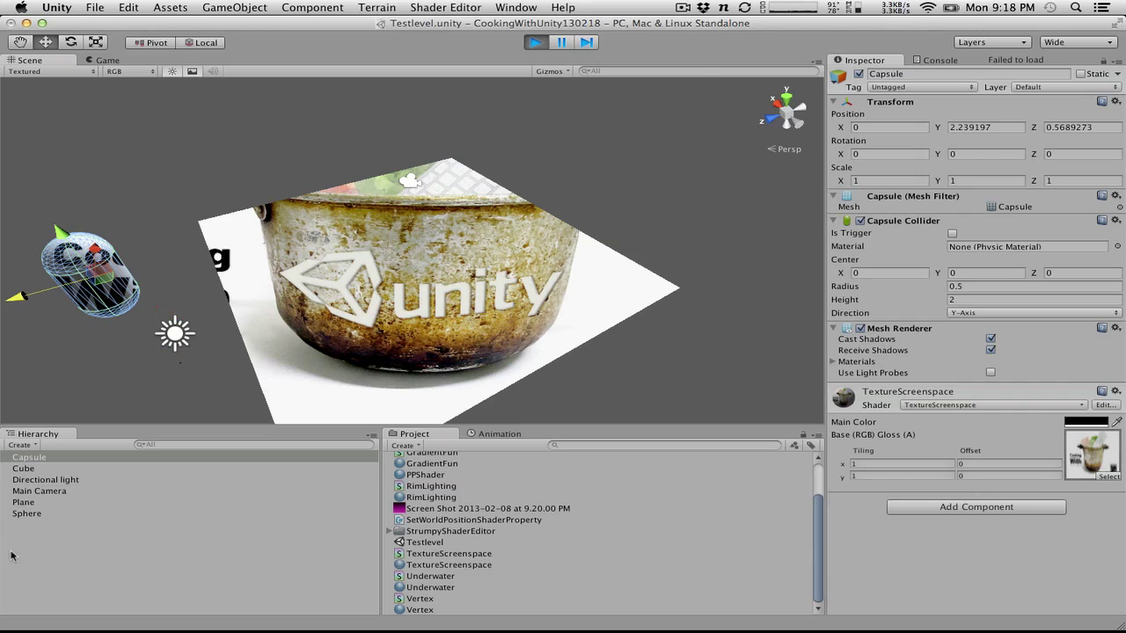
# Delete the Directional light from the running scene
pyautogui.click(31, 446)
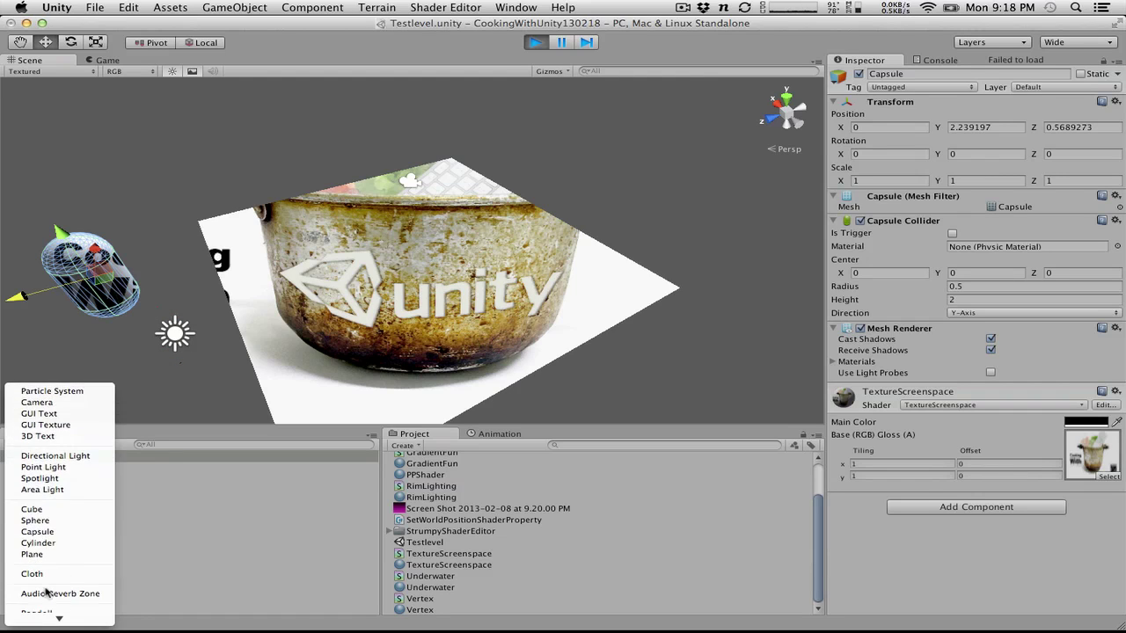
pyautogui.click(210, 508)
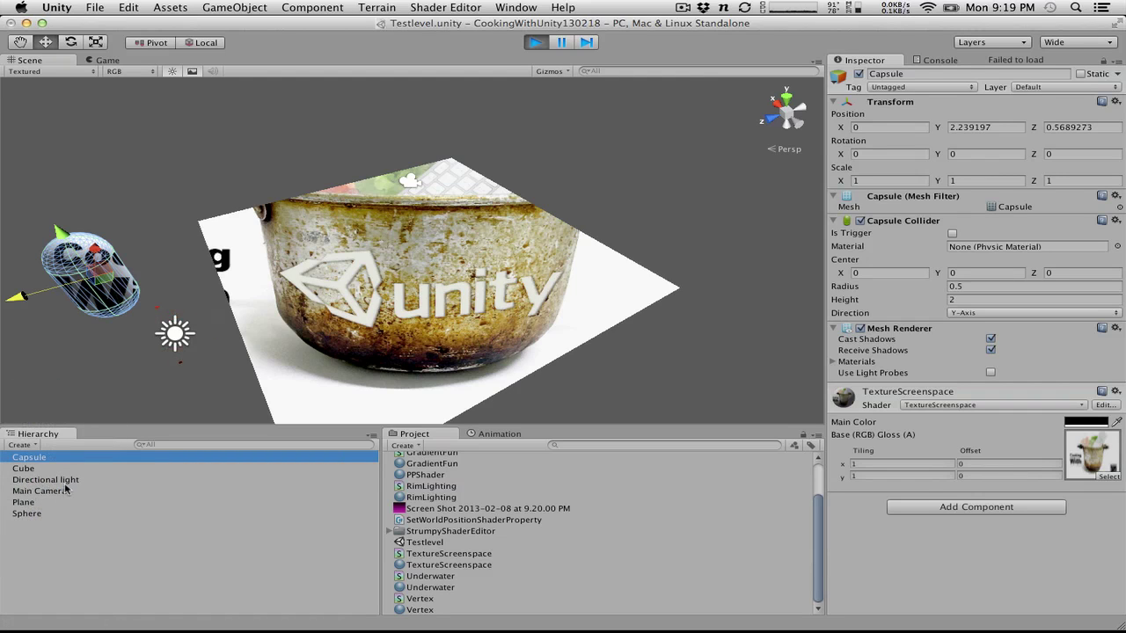
pyautogui.click(67, 481)
pyautogui.rightClick(70, 481)
pyautogui.click(99, 556)
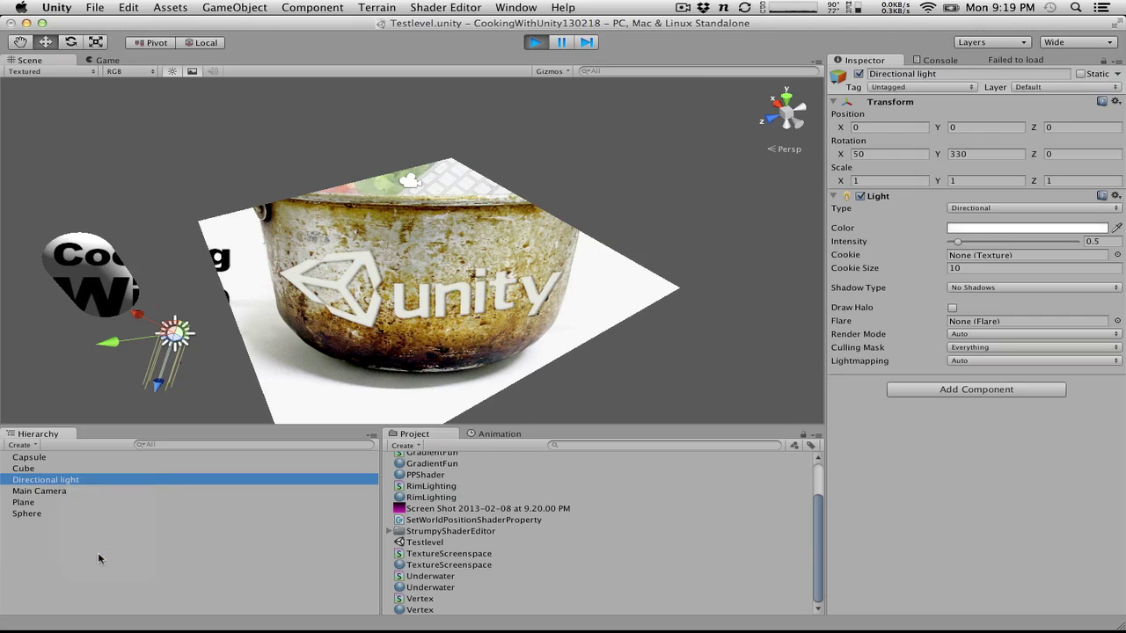
# Move the Capsule back and forth along Z, leaving it at about 0.18
pyautogui.click(100, 298)
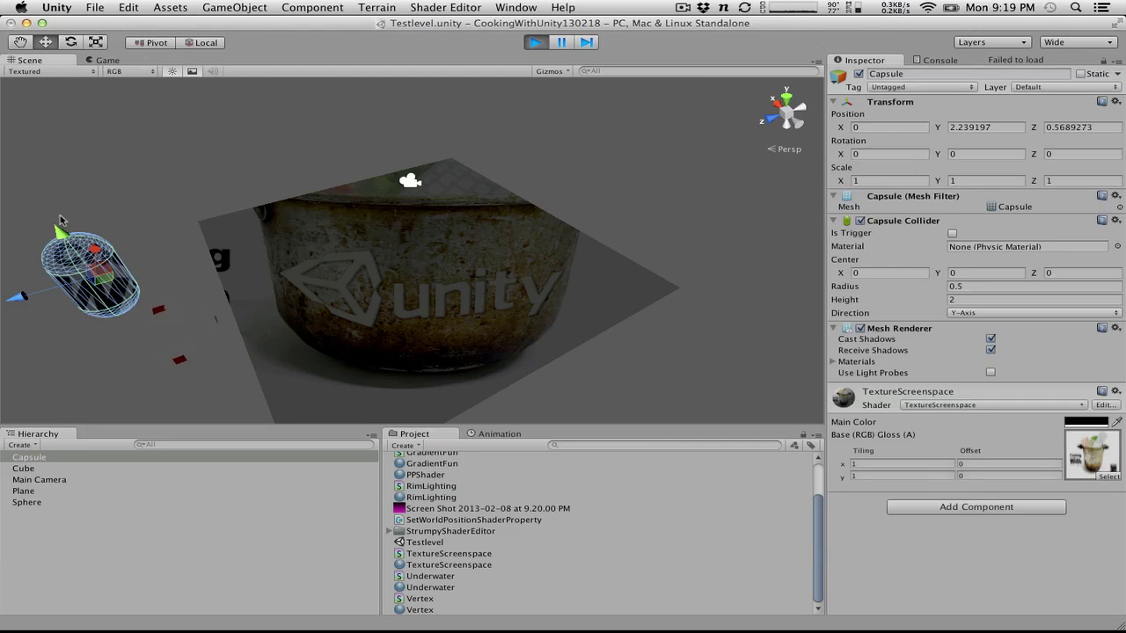
pyautogui.moveTo(31, 289); pyautogui.dragTo(273, 273)
pyautogui.click(81, 233)
pyautogui.moveTo(26, 299)
pyautogui.mouseDown()
pyautogui.moveTo(316, 236)
pyautogui.moveTo(41, 288)
pyautogui.mouseUp()
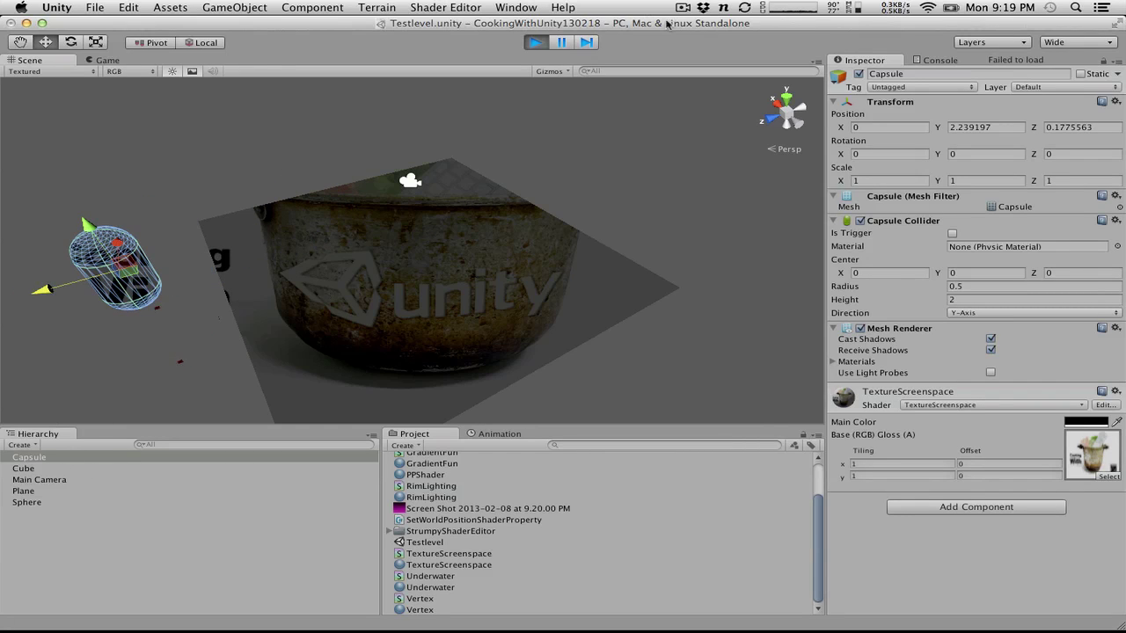
# Stop the running scene and move the Capsule over the Plane, to about Z -3.48 and Y 1.37
pyautogui.press('super+p')
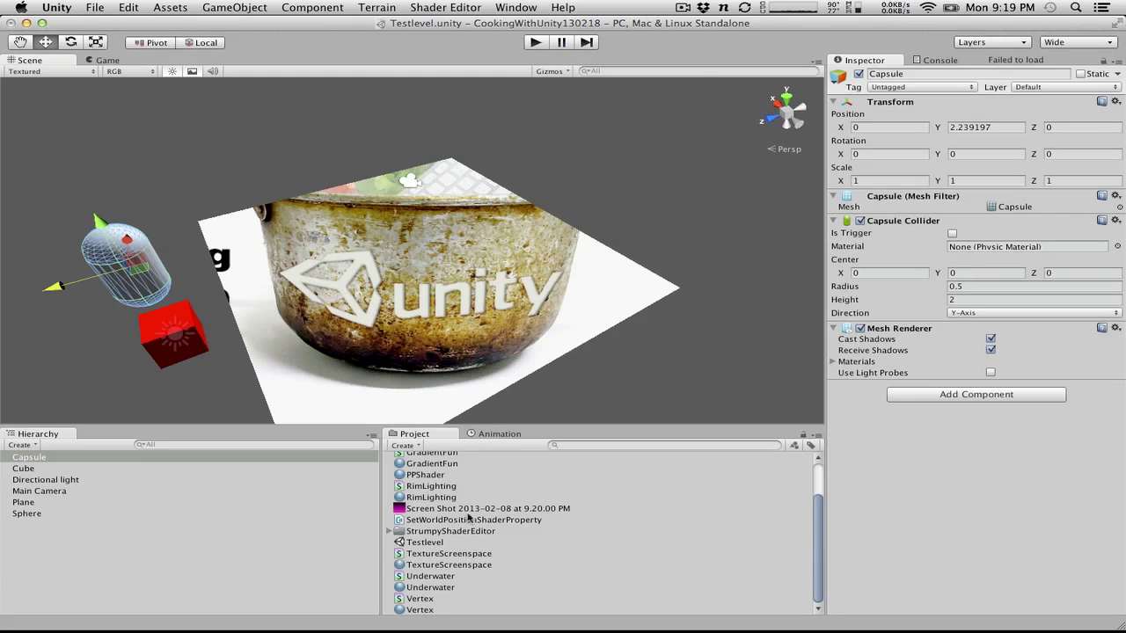
pyautogui.keyDown('alt'); pyautogui.moveTo(495, 374); pyautogui.dragTo(863, 270); pyautogui.keyUp('alt')
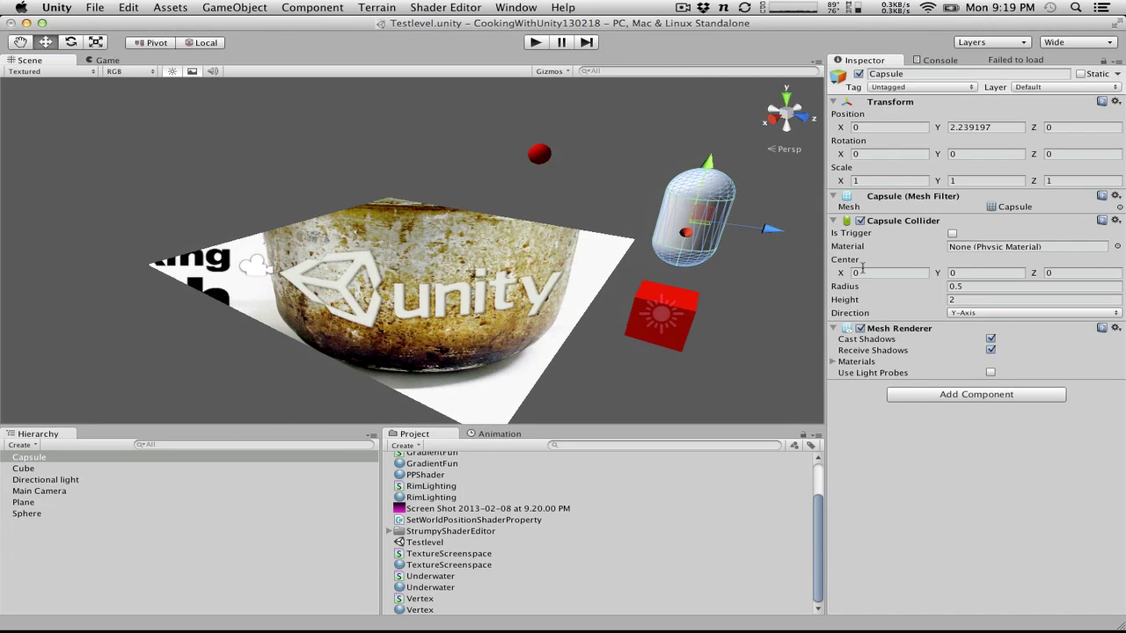
pyautogui.moveTo(767, 230); pyautogui.dragTo(571, 215)
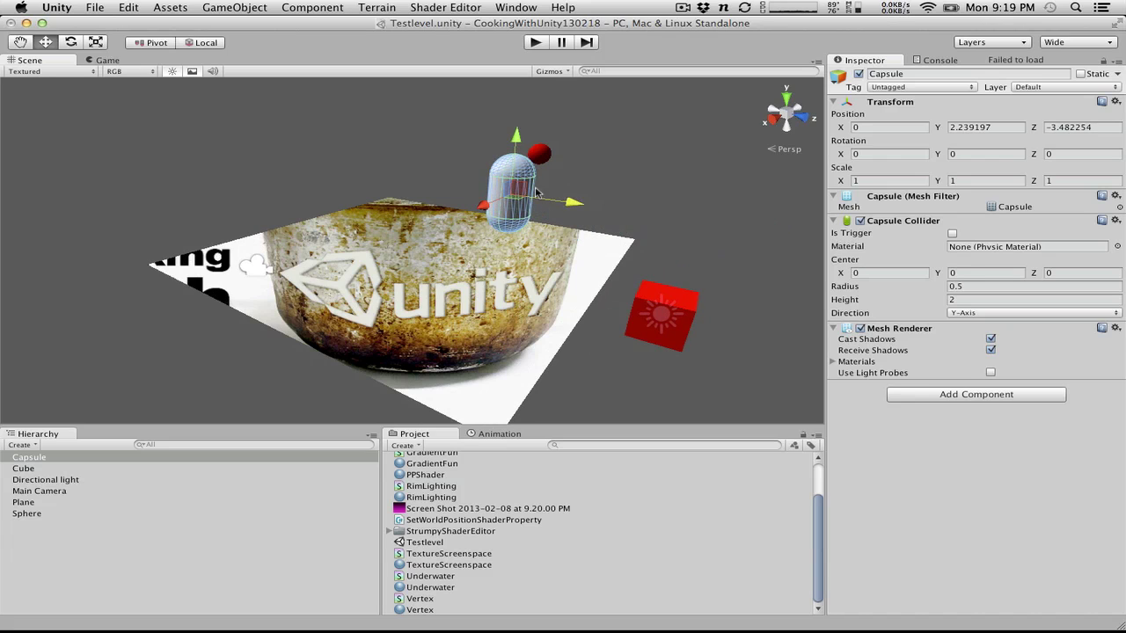
pyautogui.moveTo(510, 134); pyautogui.dragTo(502, 190)
# Apply the TextureScreenspace material to the Capsule and reposition it beside the Sphere, at about X 0.72 and Y 2.46
pyautogui.moveTo(431, 567); pyautogui.dragTo(425, 242)
pyautogui.moveTo(349, 220); pyautogui.dragTo(270, 360)
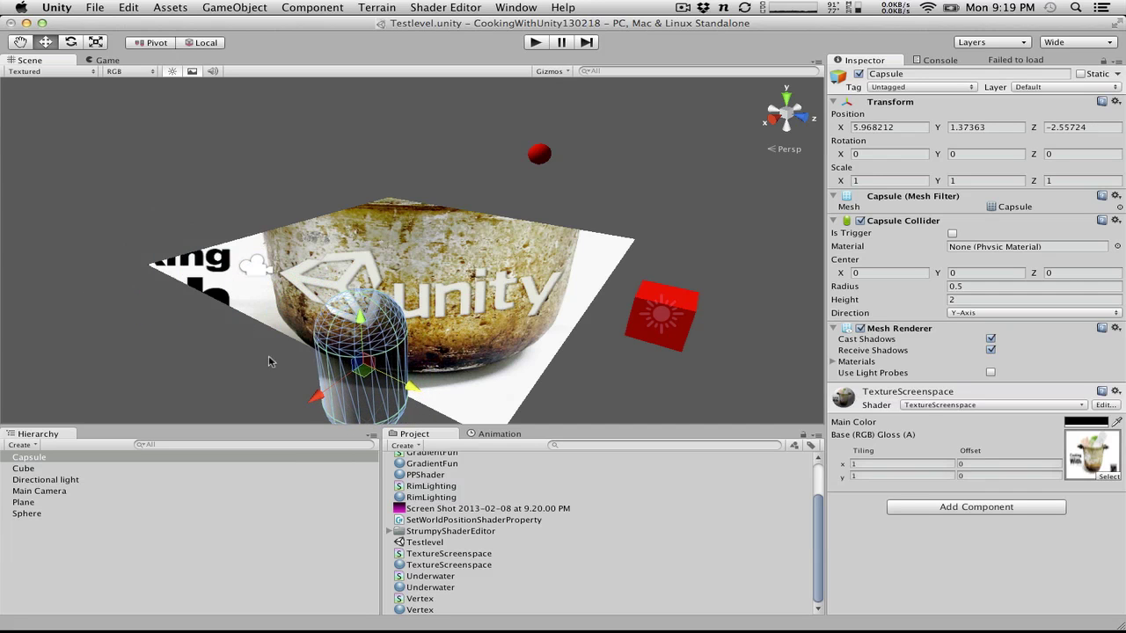
pyautogui.moveTo(315, 396); pyautogui.dragTo(546, 137)
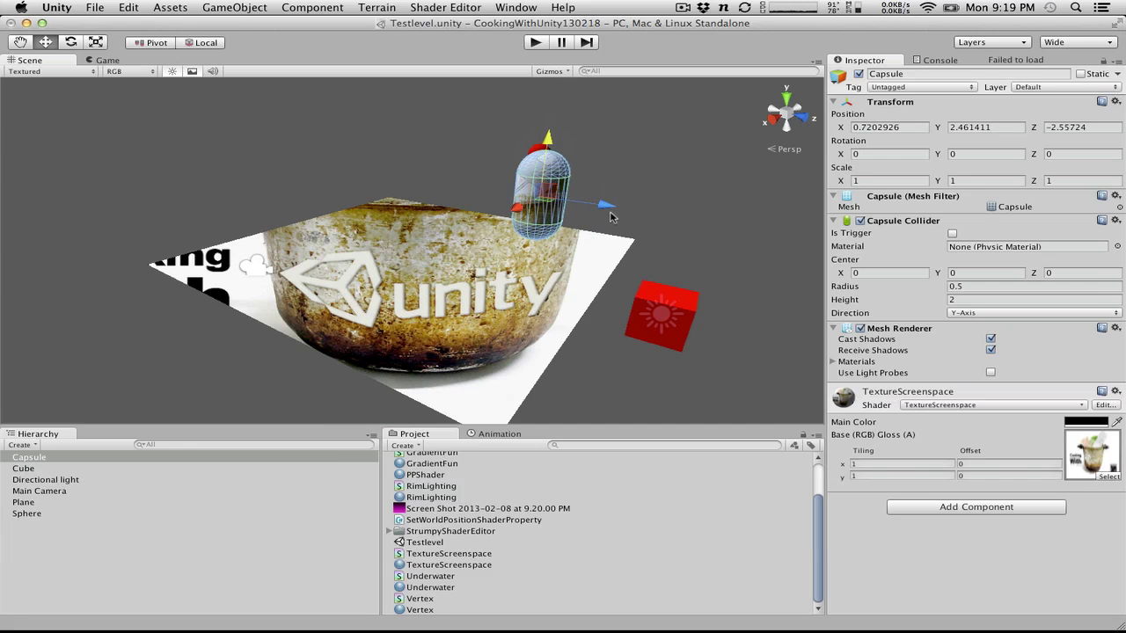
pyautogui.moveTo(612, 218); pyautogui.dragTo(568, 194)
pyautogui.click(667, 308)
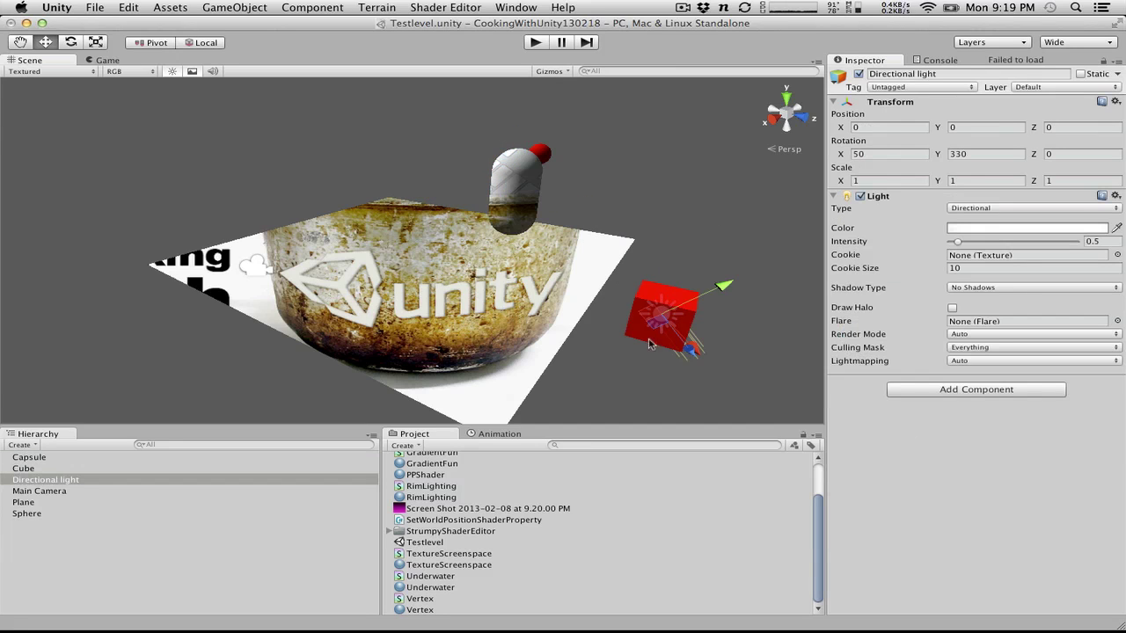
# Apply the TextureScreenspace material to the Cube and move the Directional light clear of it
pyautogui.moveTo(448, 567); pyautogui.dragTo(99, 468)
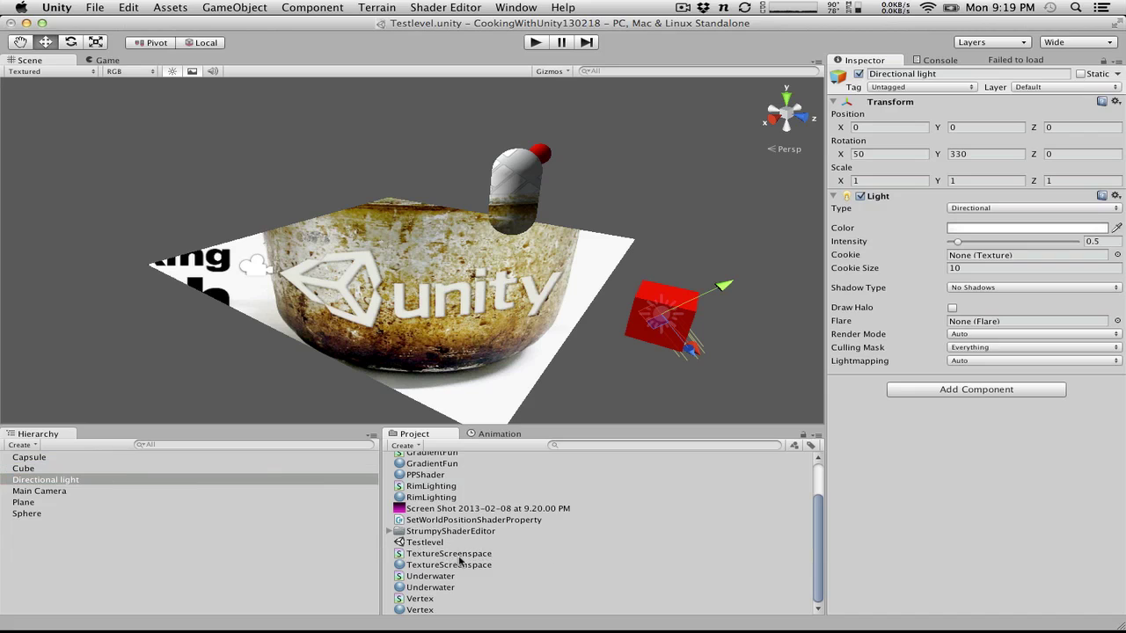
pyautogui.moveTo(458, 570); pyautogui.dragTo(60, 474)
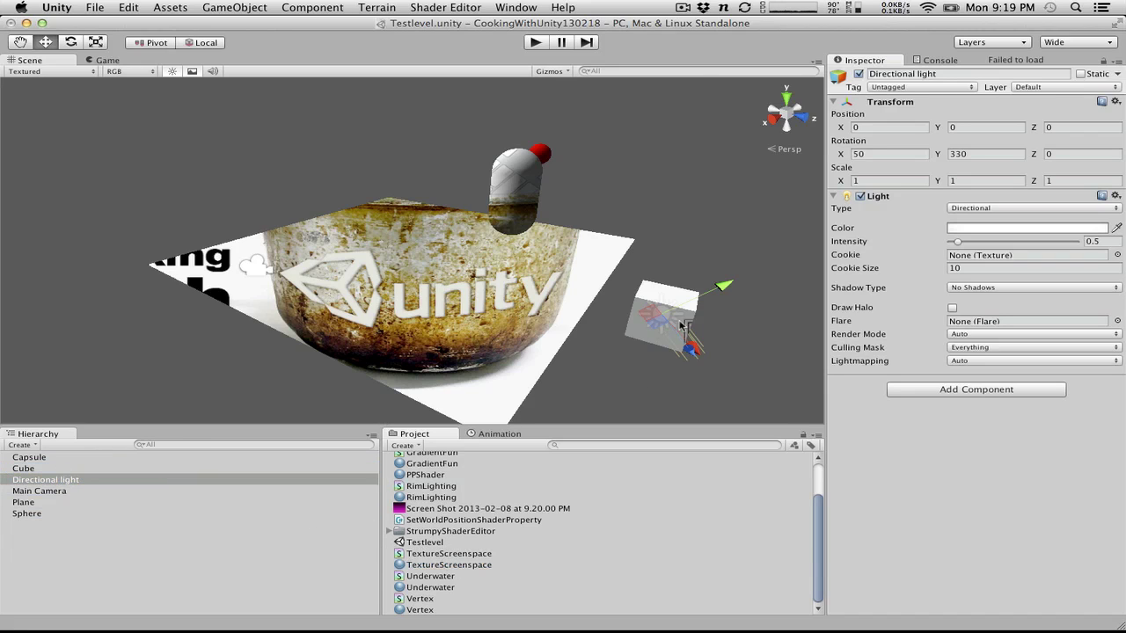
pyautogui.click(673, 317)
pyautogui.click(691, 344)
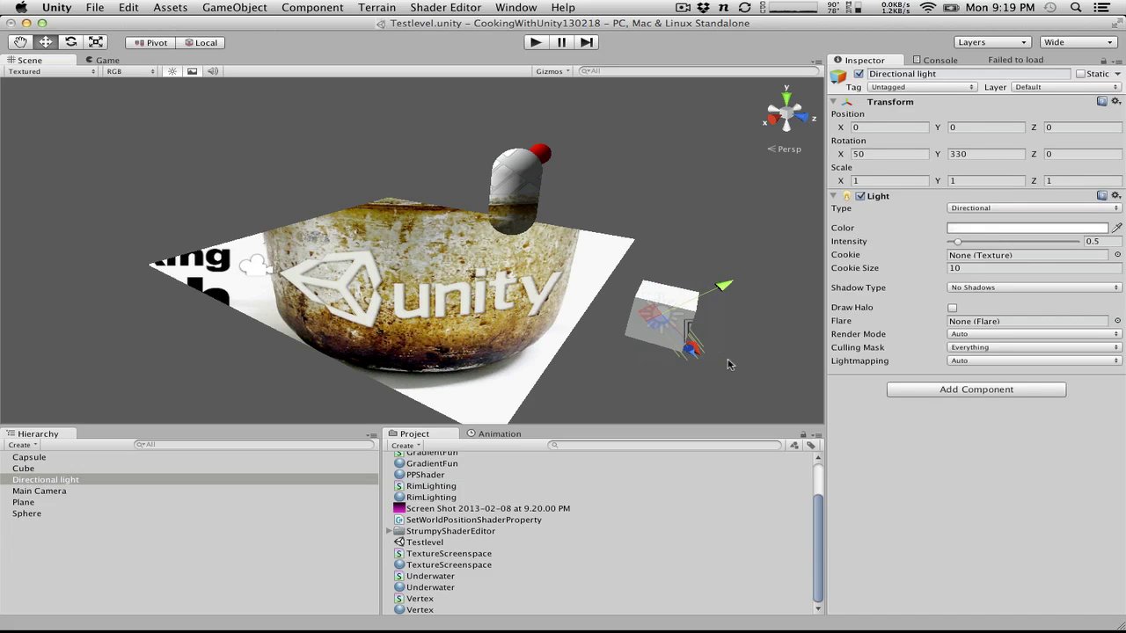
pyautogui.moveTo(693, 352); pyautogui.dragTo(809, 433)
# Move the Cube around in Y and Z to demonstrate the screen-space texture, leaving it at about Y -0.05 and Z 0.61
pyautogui.click(649, 325)
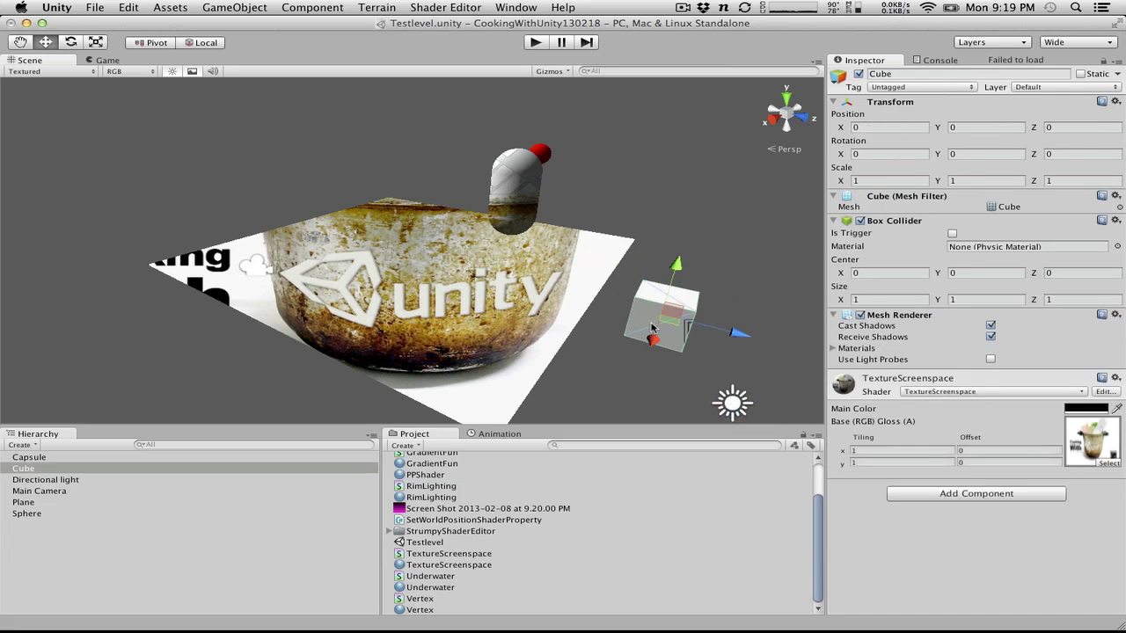
pyautogui.moveTo(708, 338); pyautogui.dragTo(778, 348)
pyautogui.moveTo(730, 288)
pyautogui.mouseDown()
pyautogui.moveTo(715, 345)
pyautogui.moveTo(723, 290)
pyautogui.mouseUp()
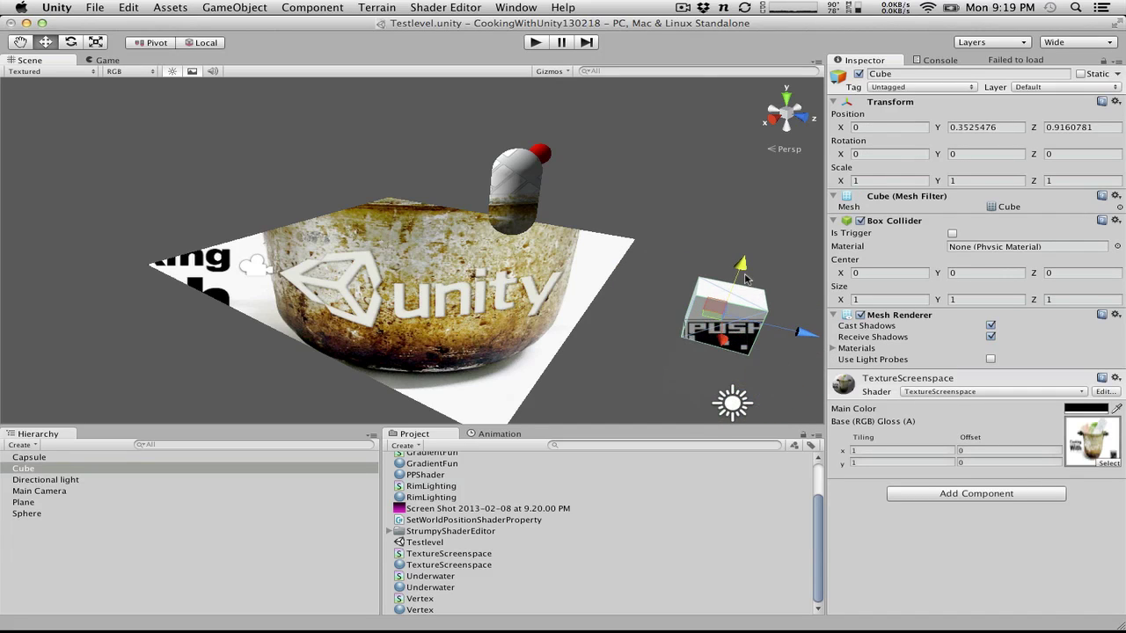
pyautogui.moveTo(792, 327); pyautogui.dragTo(816, 362)
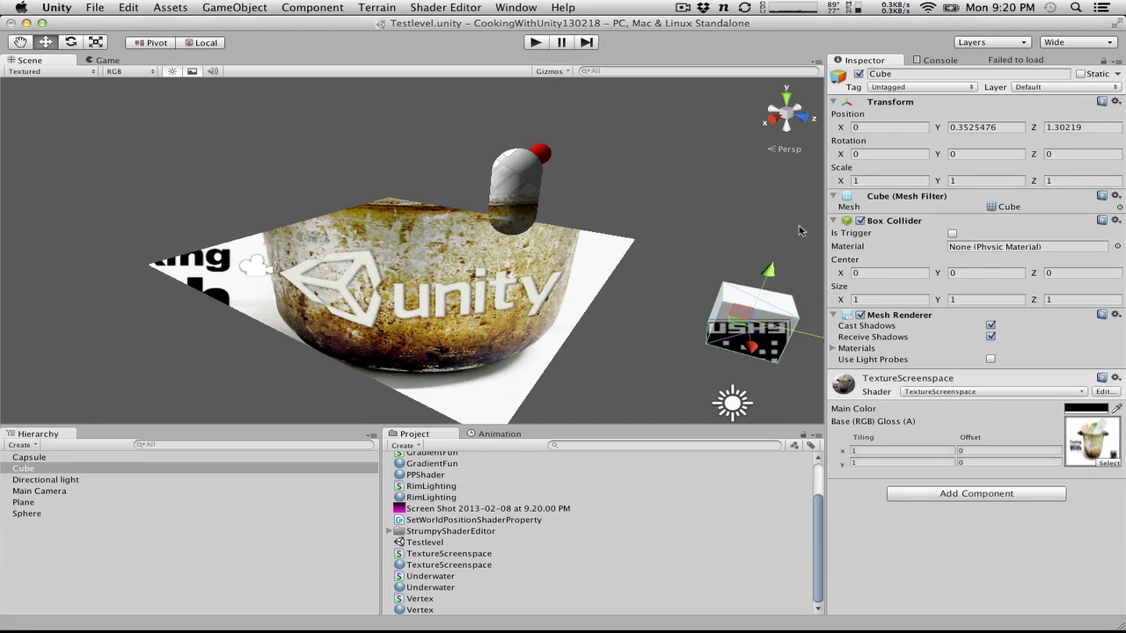
pyautogui.moveTo(772, 281); pyautogui.dragTo(764, 351)
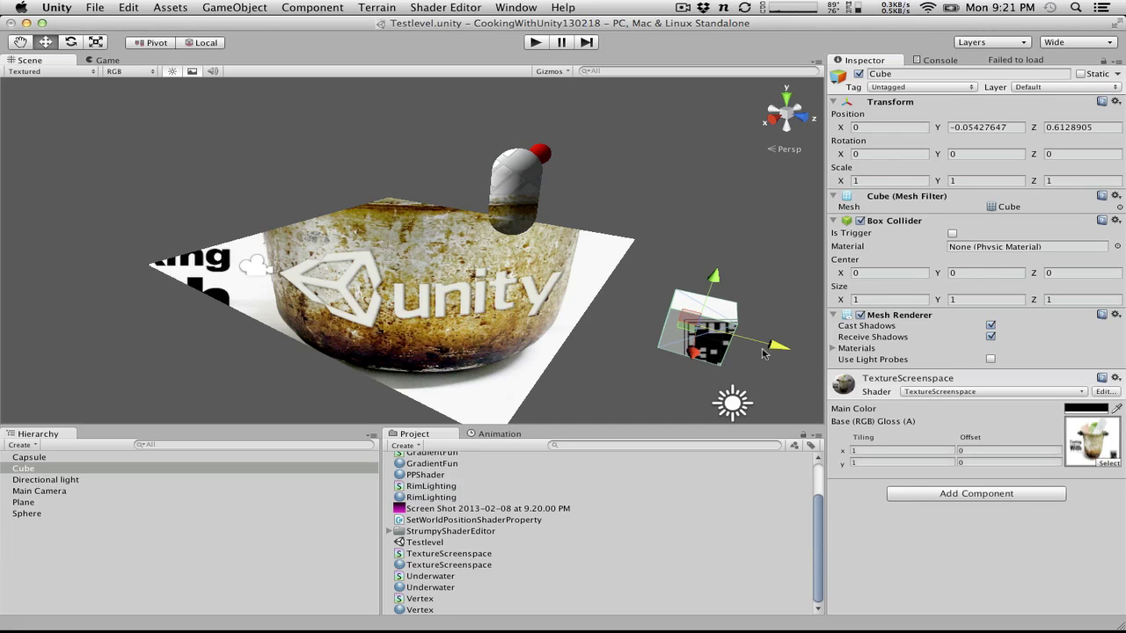
# Switch to the shader graph editor and replace the TextureScreenspace graph with a new empty graph
pyautogui.moveTo(836, 616)
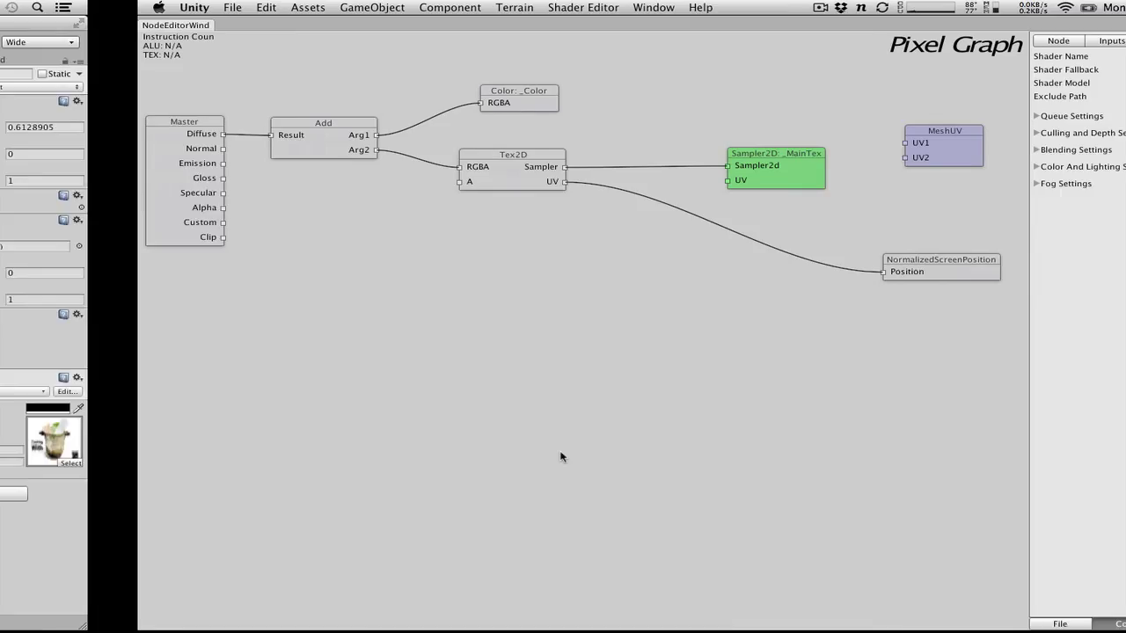
pyautogui.moveTo(642, 162); pyautogui.dragTo(619, 118)
pyautogui.click(940, 625)
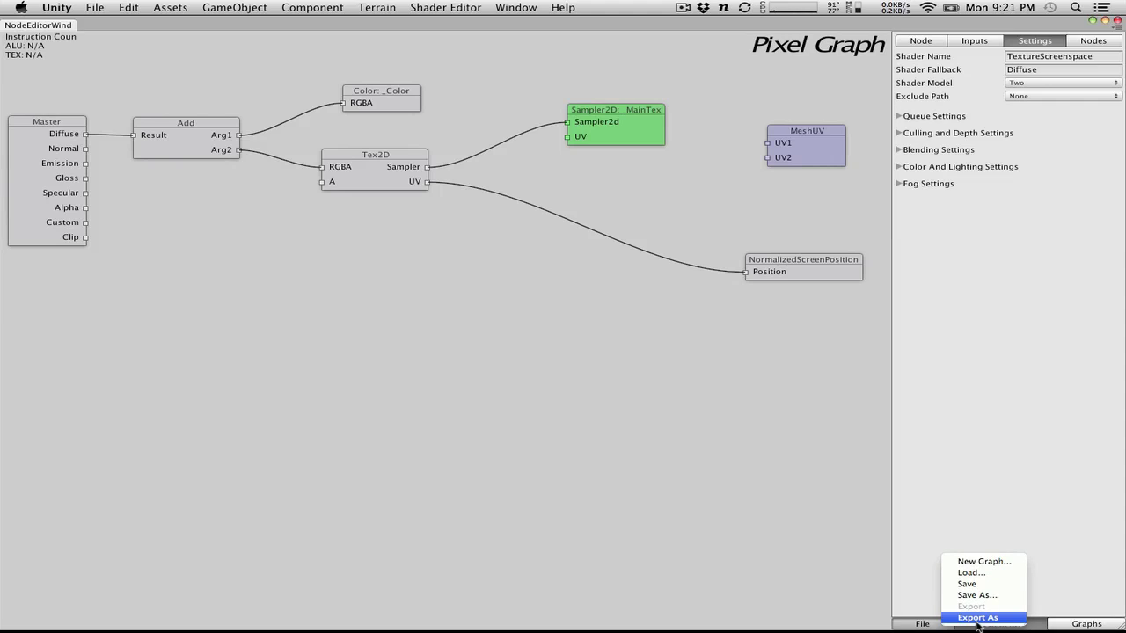
pyautogui.click(985, 562)
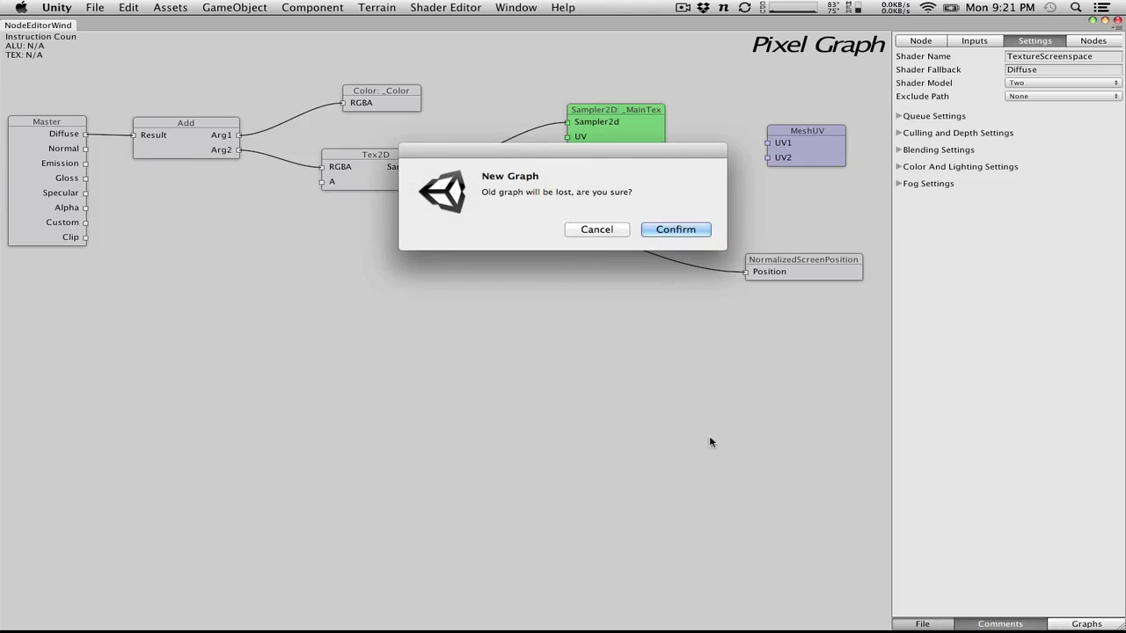
pyautogui.click(674, 233)
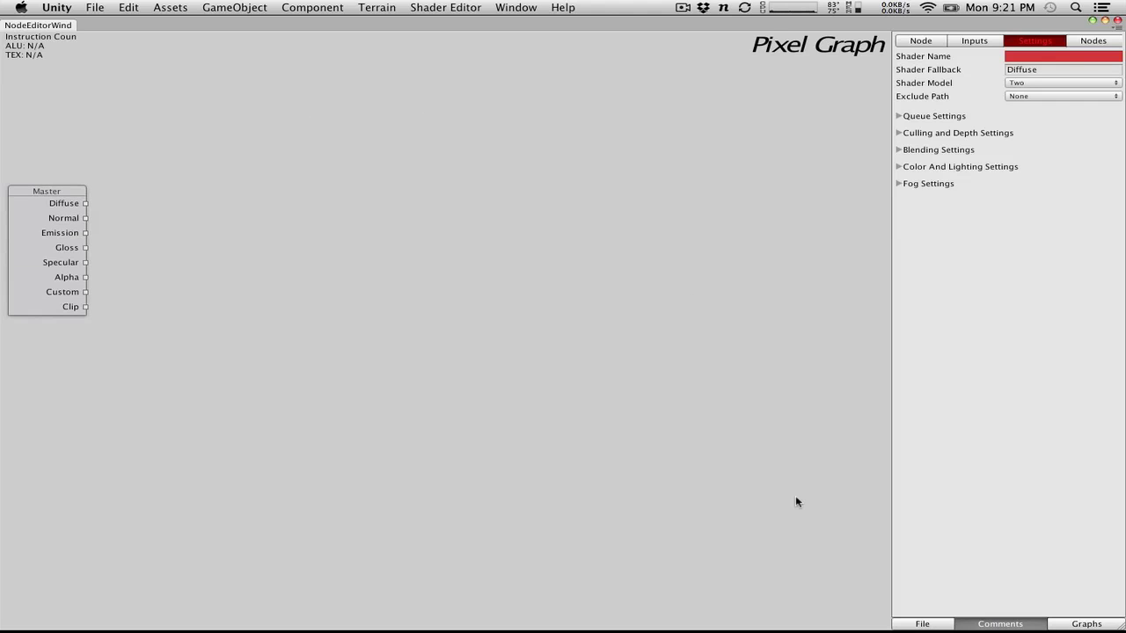
# Save the new graph as CubeMap.sgraph in the Graphs folder
pyautogui.click(922, 623)
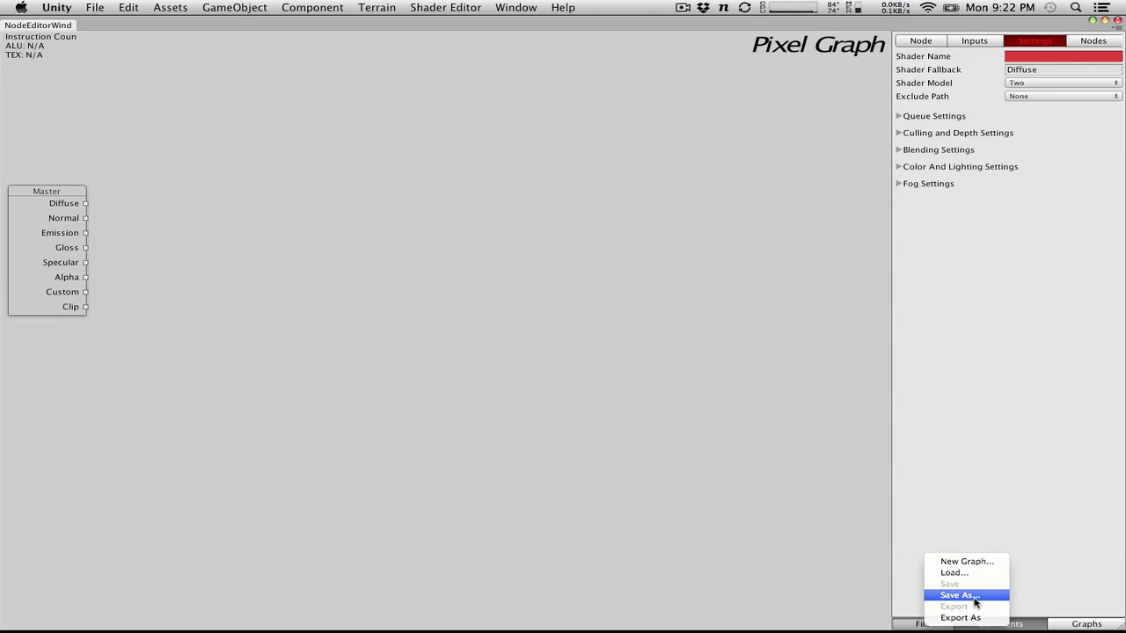
pyautogui.click(985, 525)
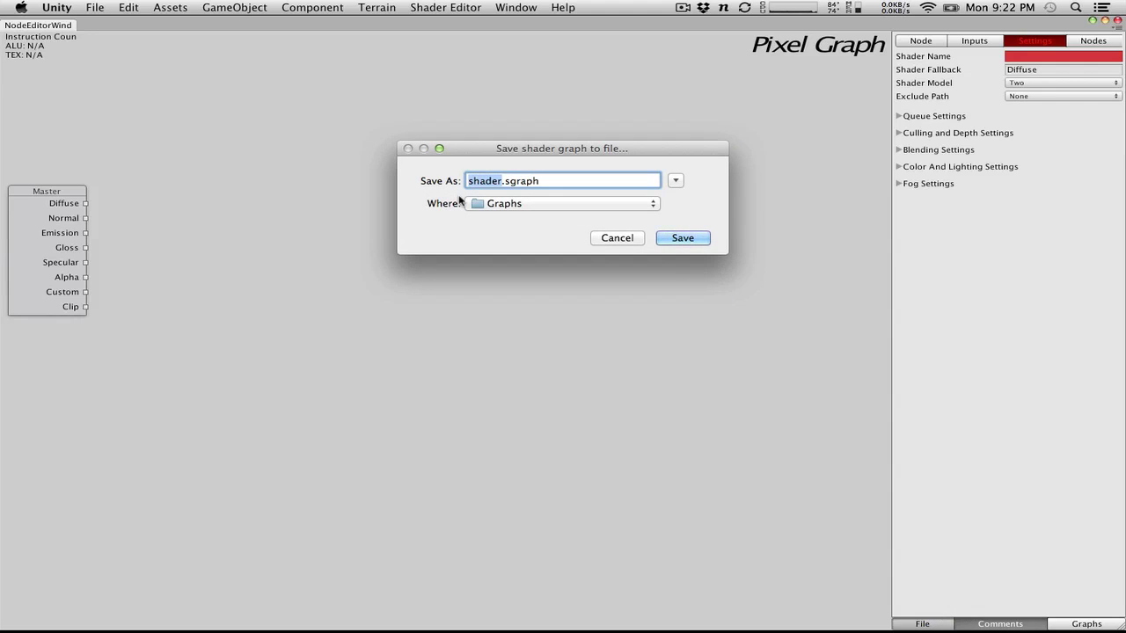
pyautogui.write('CubeMapSha')
pyautogui.press('BackSpace')
pyautogui.press('BackSpace')
pyautogui.press('BackSpace')
pyautogui.press('Return')
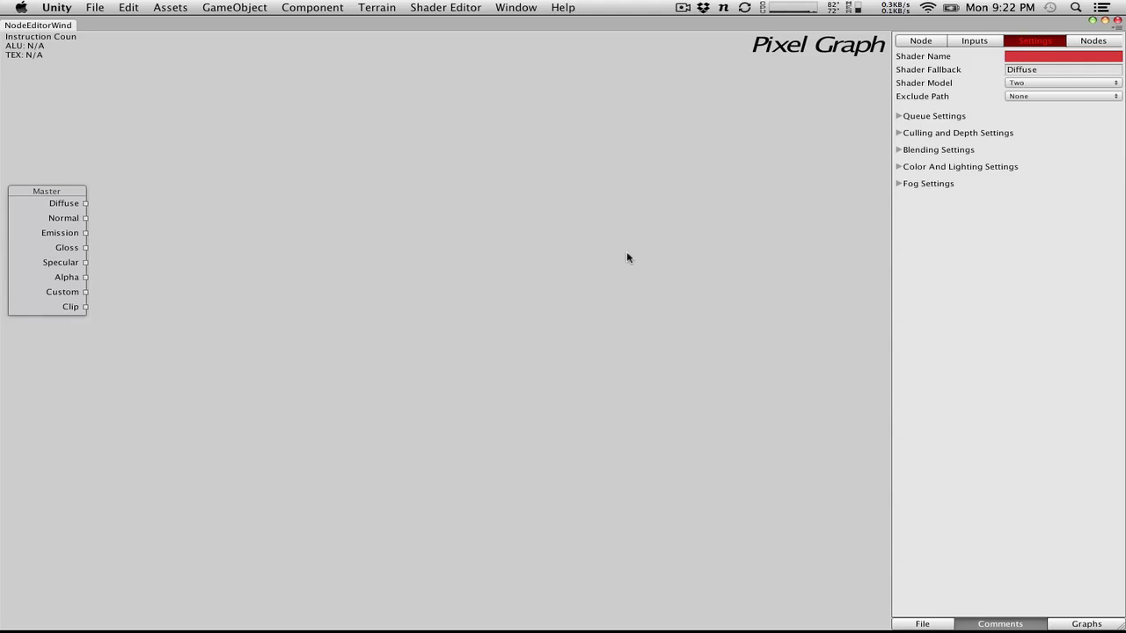
pyautogui.click(921, 621)
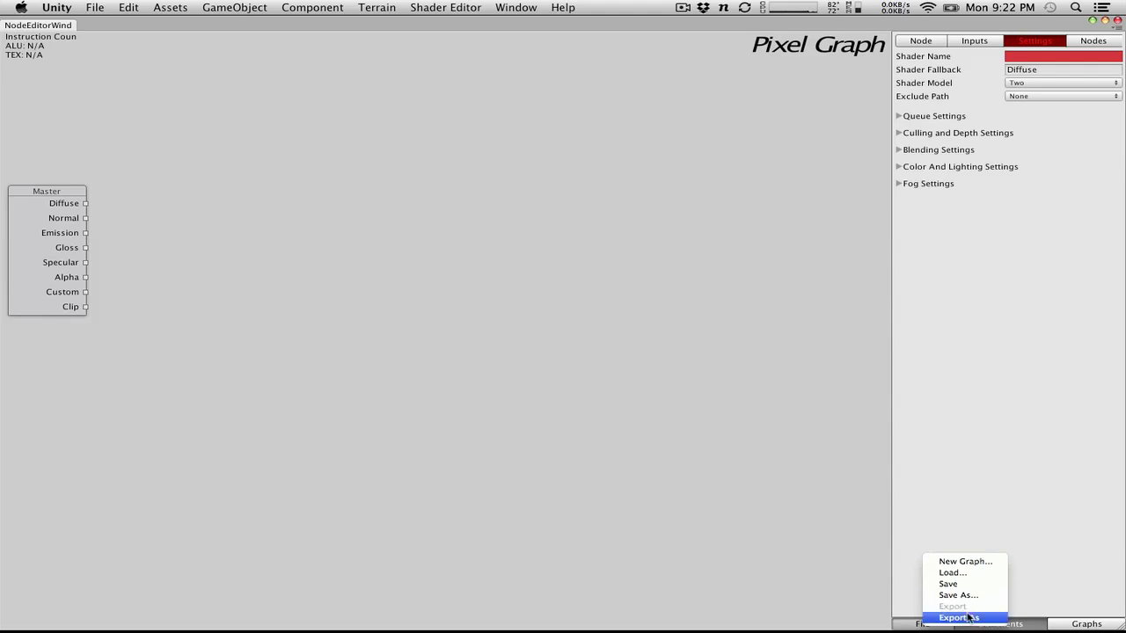
pyautogui.click(954, 574)
pyautogui.scroll(-2, 505, 301)
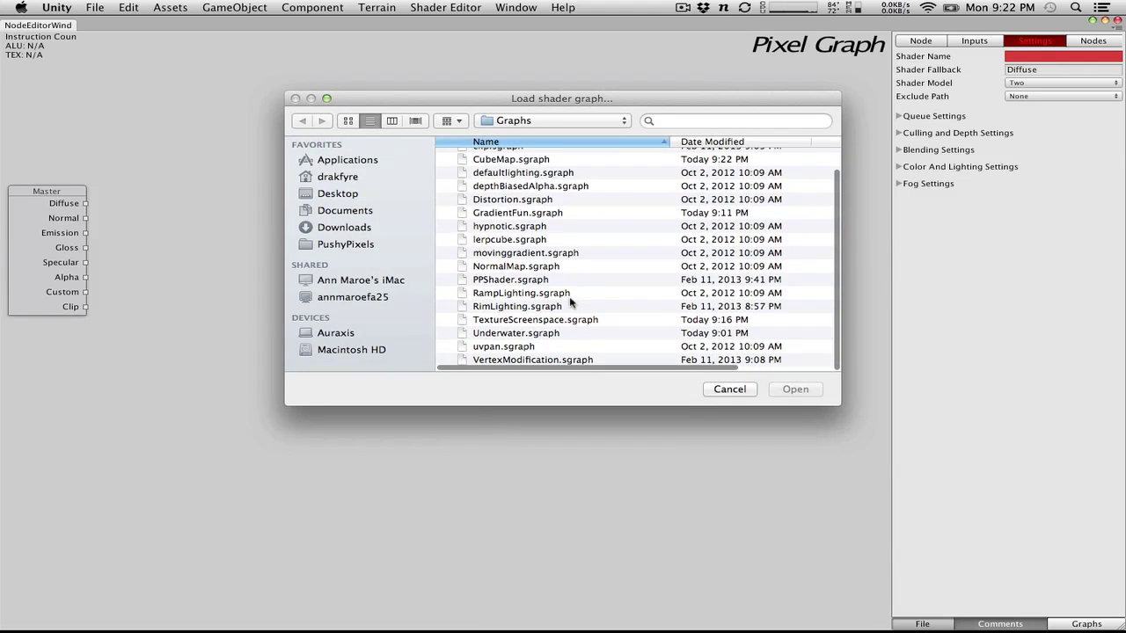
pyautogui.scroll(1, 528, 200)
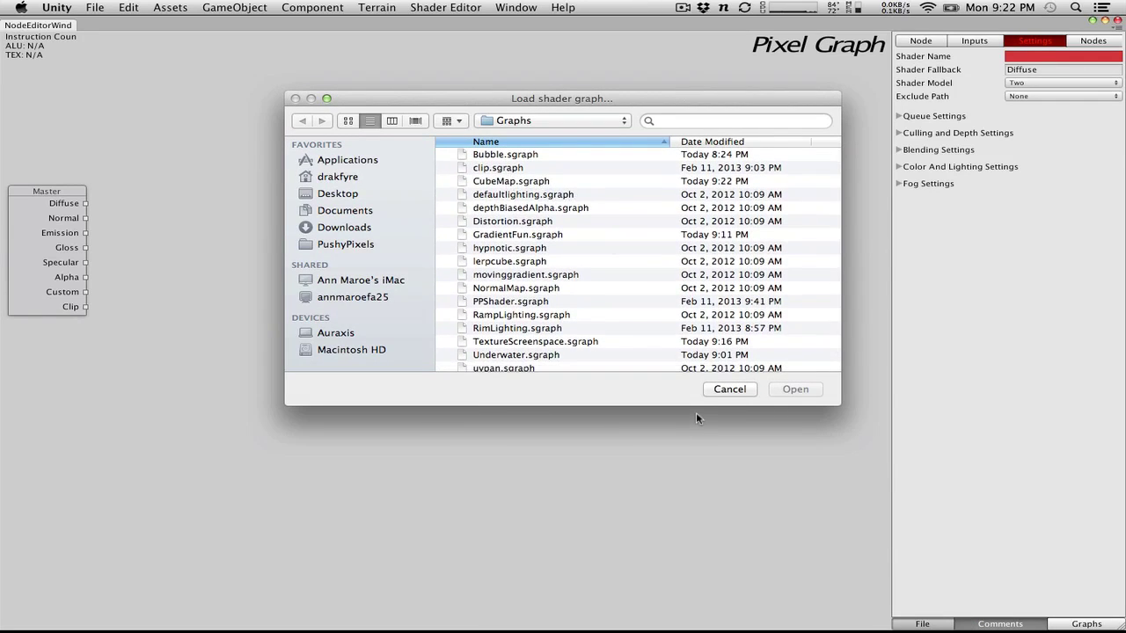
pyautogui.click(737, 390)
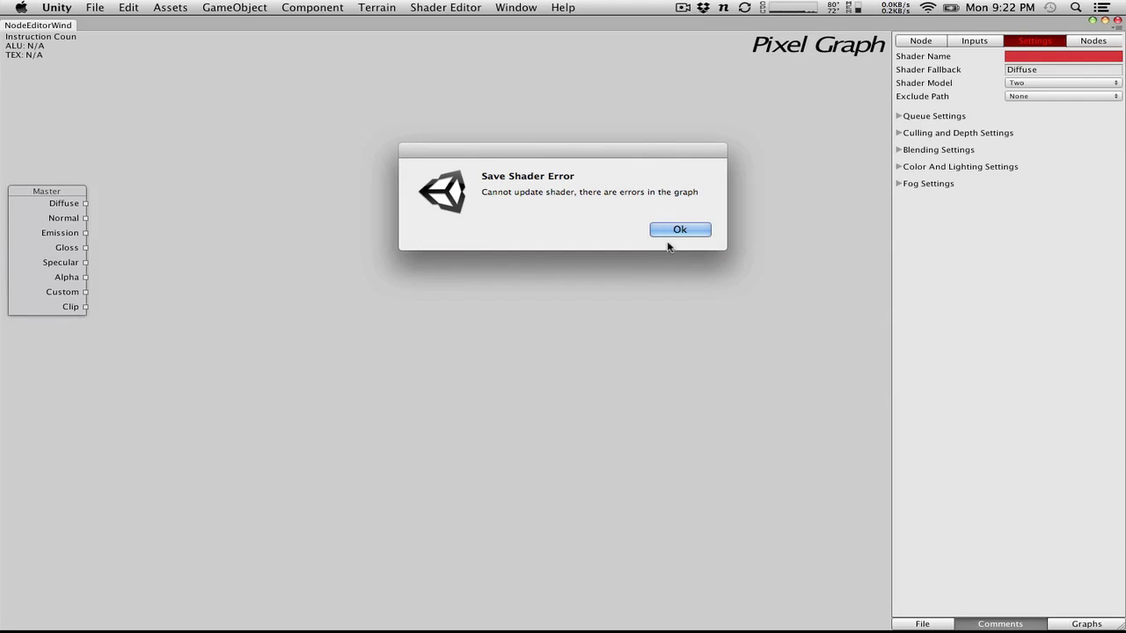
# Dismiss the save error, save the graph, and set the shader name to CubeMap
pyautogui.click(680, 229)
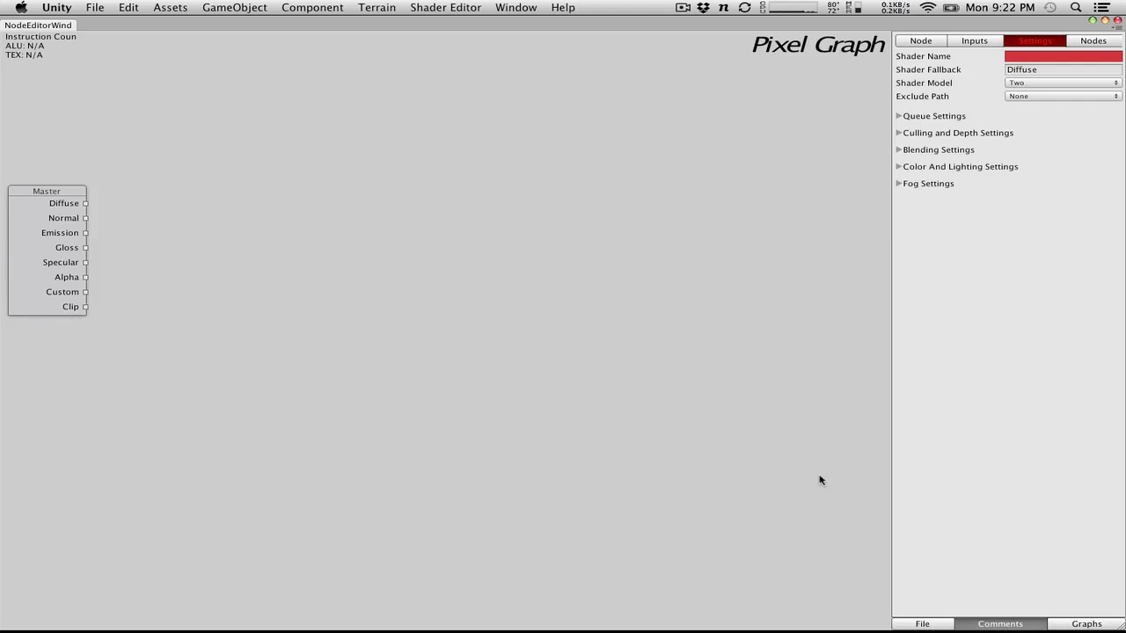
pyautogui.click(921, 624)
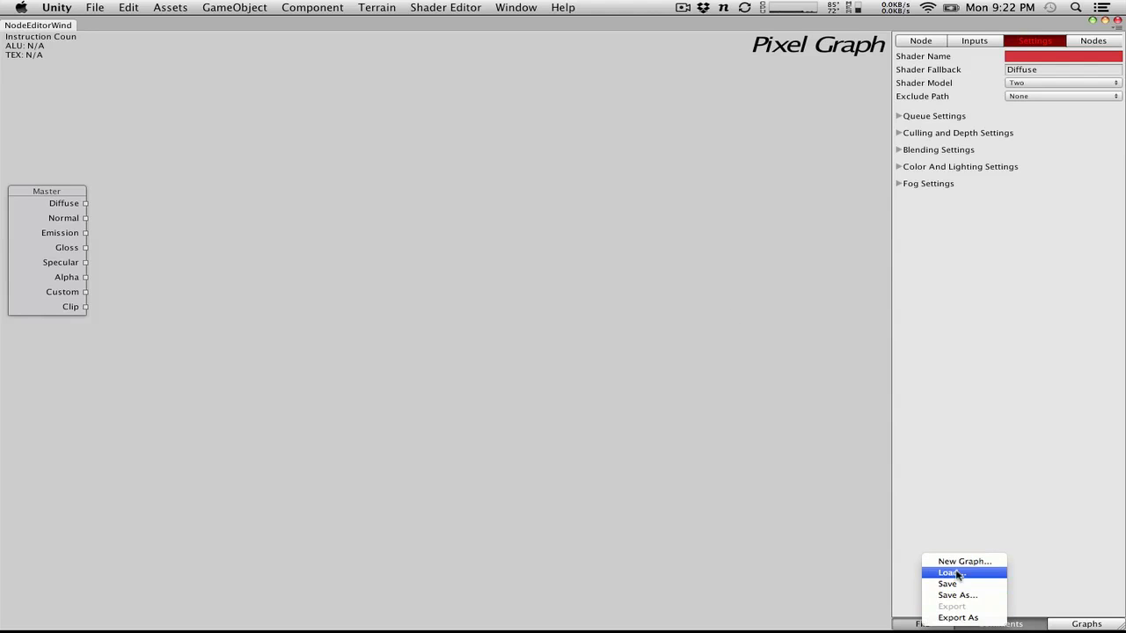
pyautogui.click(957, 585)
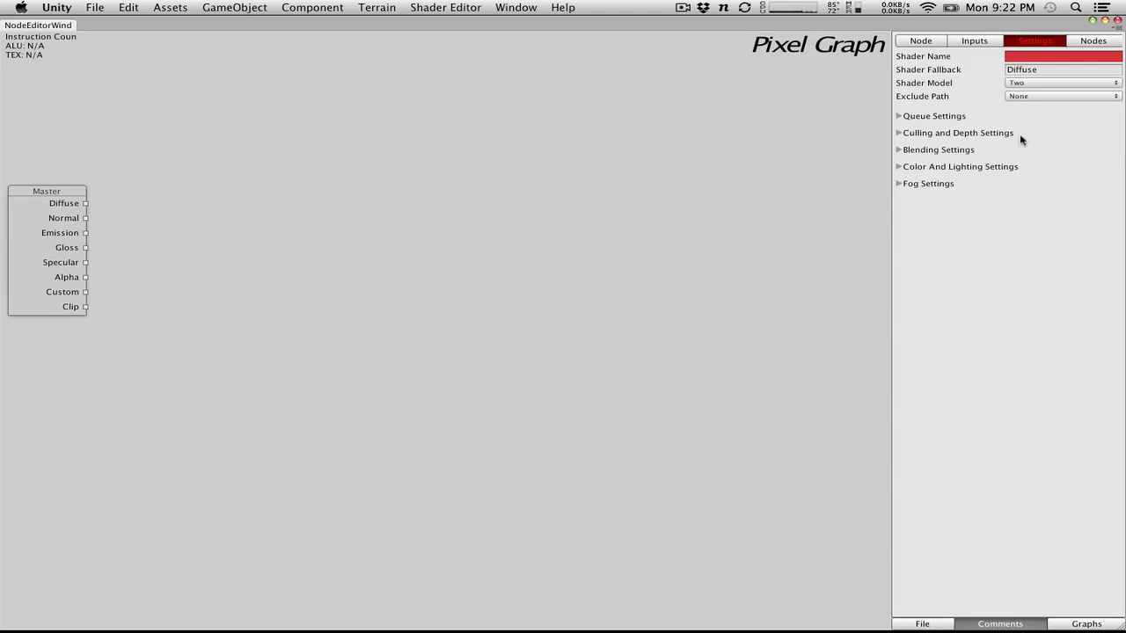
pyautogui.click(1026, 58)
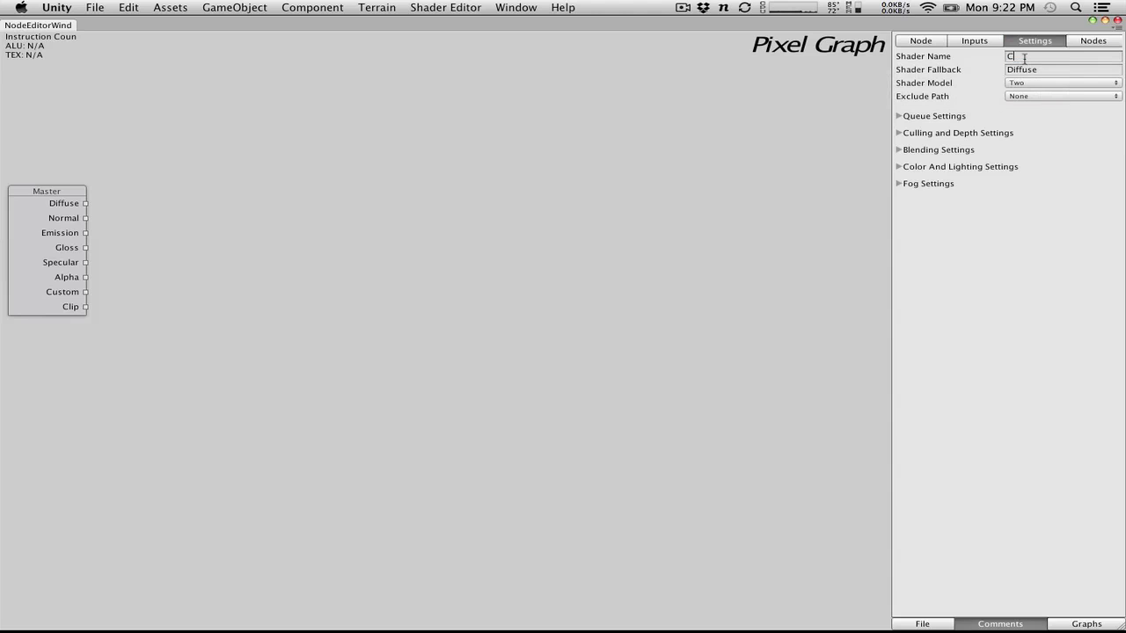
pyautogui.write('CubeMap')
# Add a SamplerCube property node near the middle of the graph
pyautogui.rightClick(555, 261)
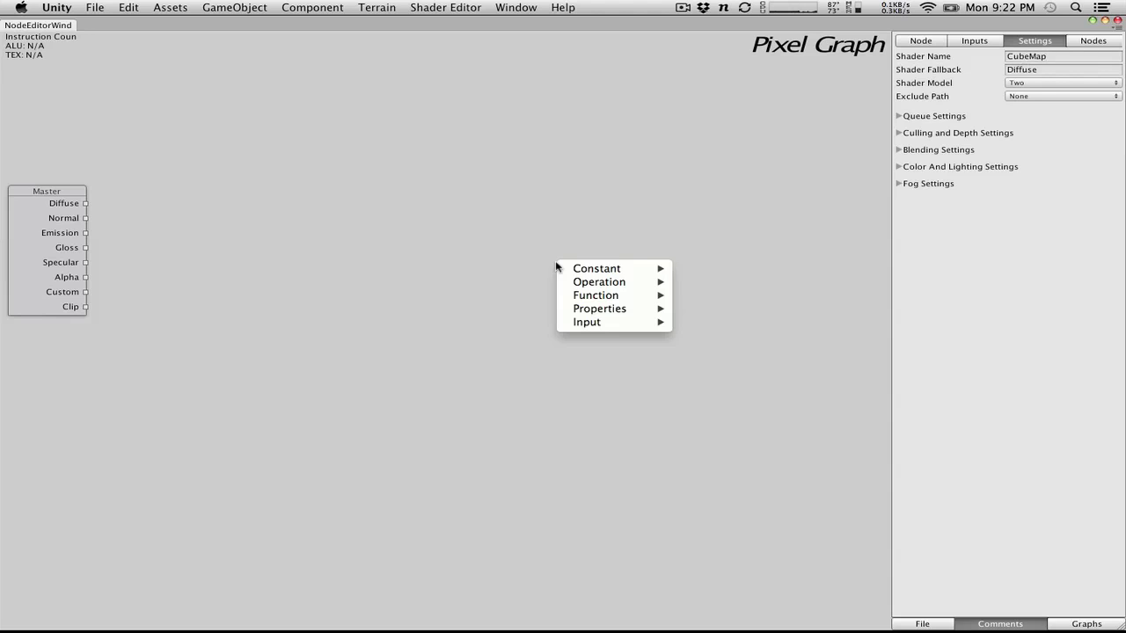
pyautogui.moveTo(627, 313)
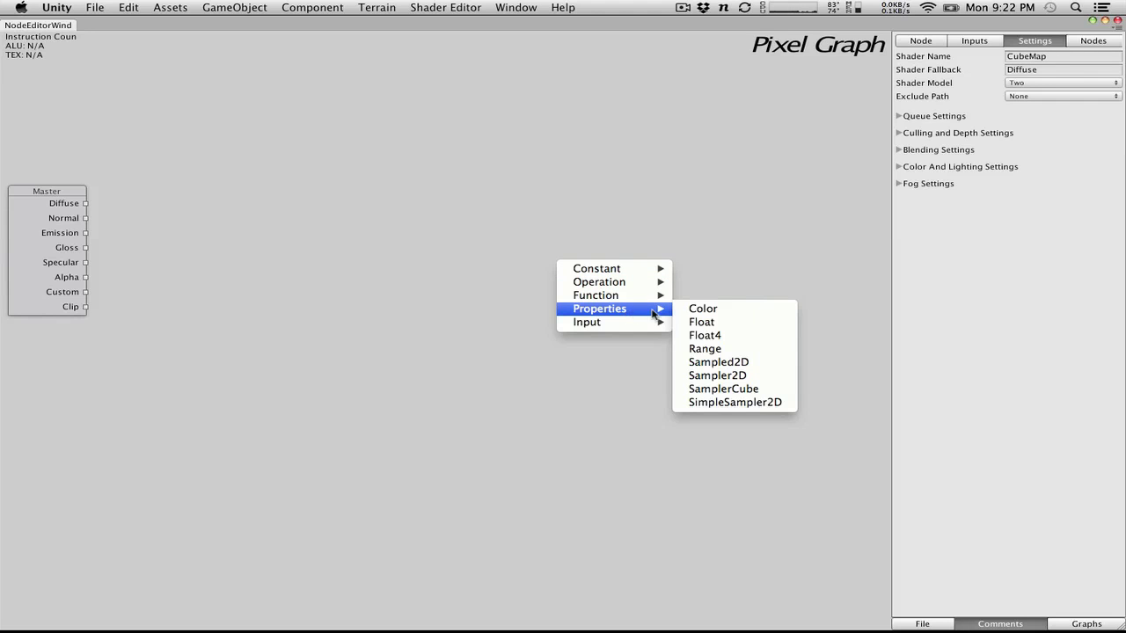
pyautogui.click(745, 389)
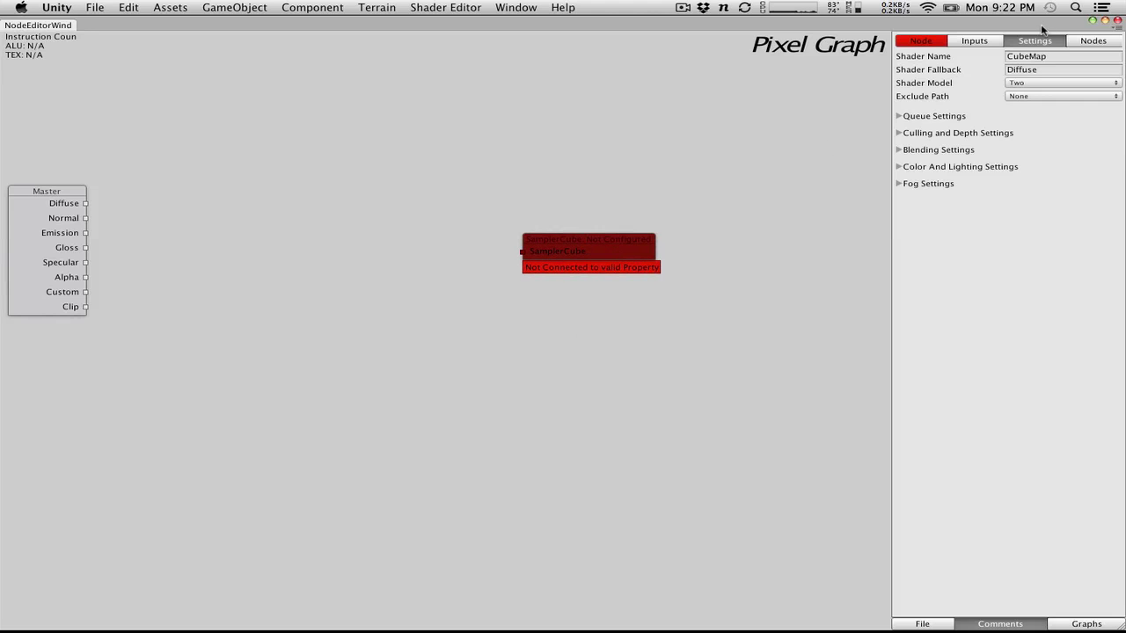
# Add a Texture Cube property input and replace it with Unity's predefined Reflection Cubemap input, expanding its settings
pyautogui.click(975, 40)
pyautogui.click(959, 56)
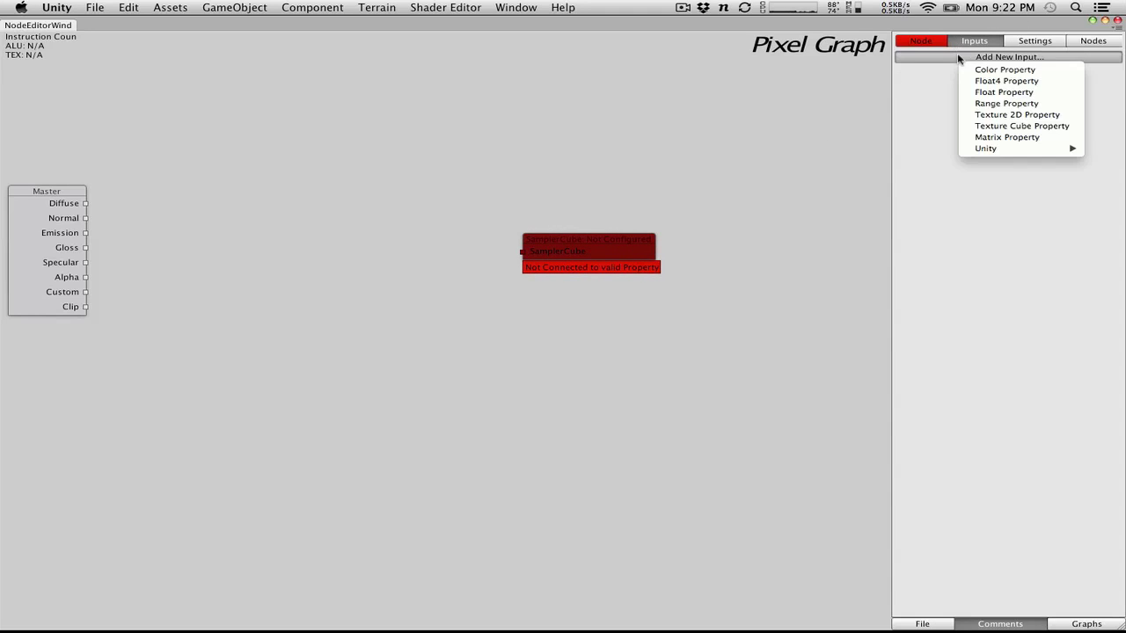
pyautogui.click(998, 126)
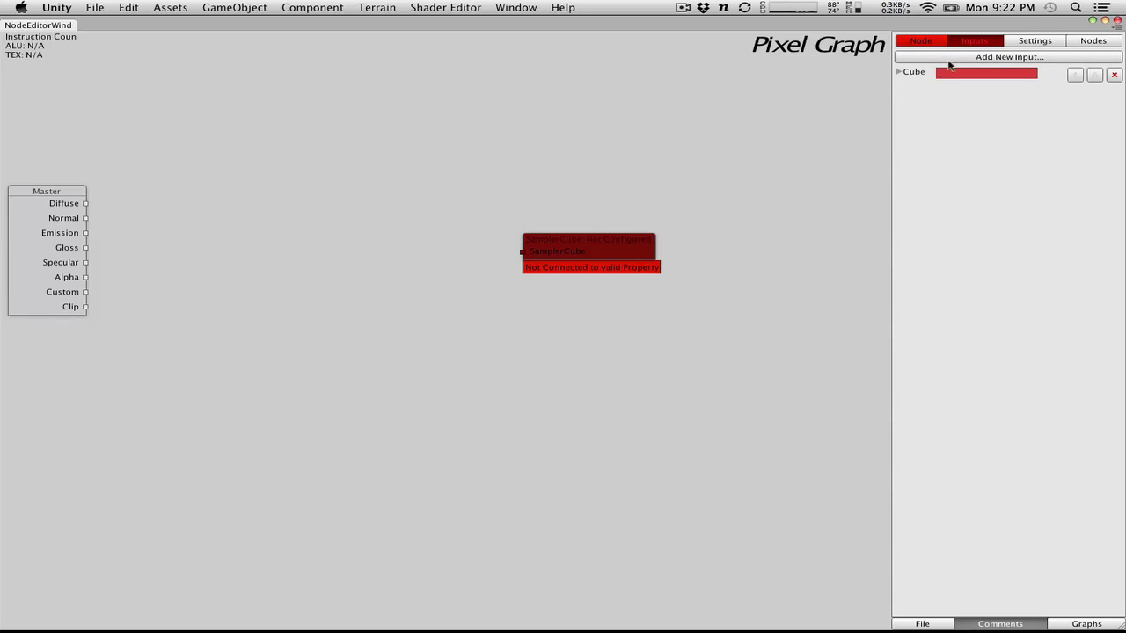
pyautogui.click(977, 72)
pyautogui.click(982, 57)
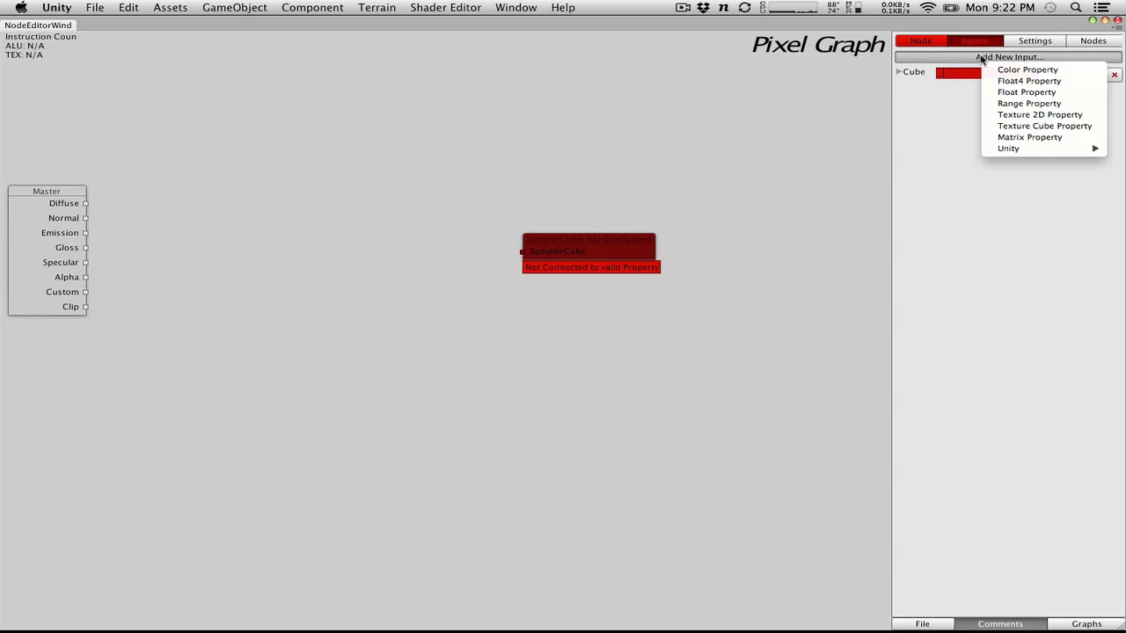
pyautogui.moveTo(1015, 149)
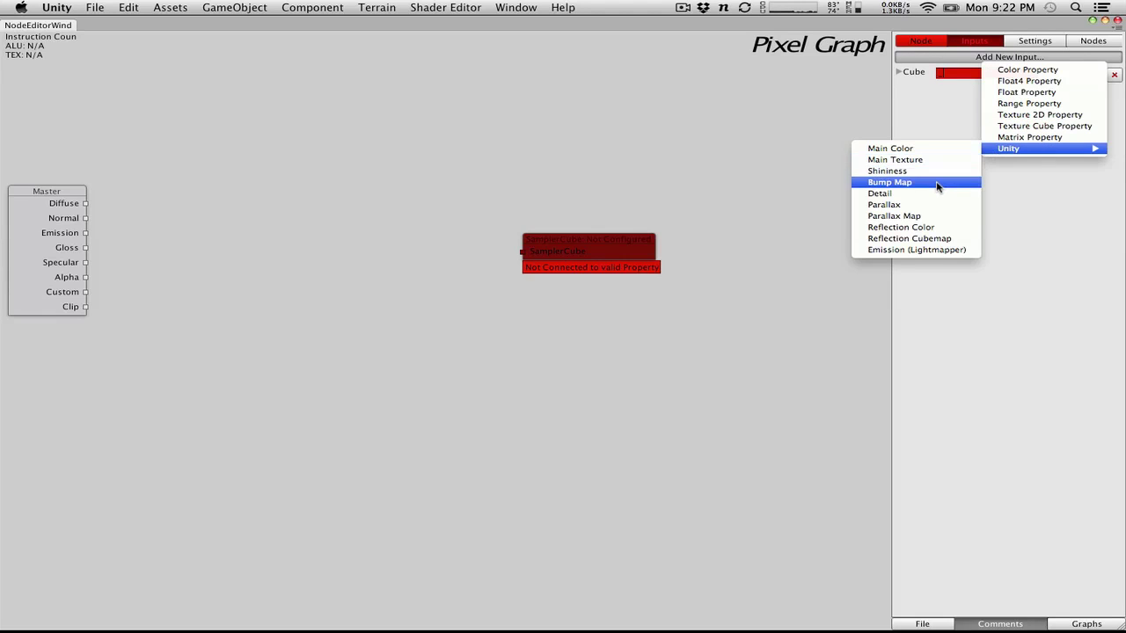
pyautogui.click(947, 244)
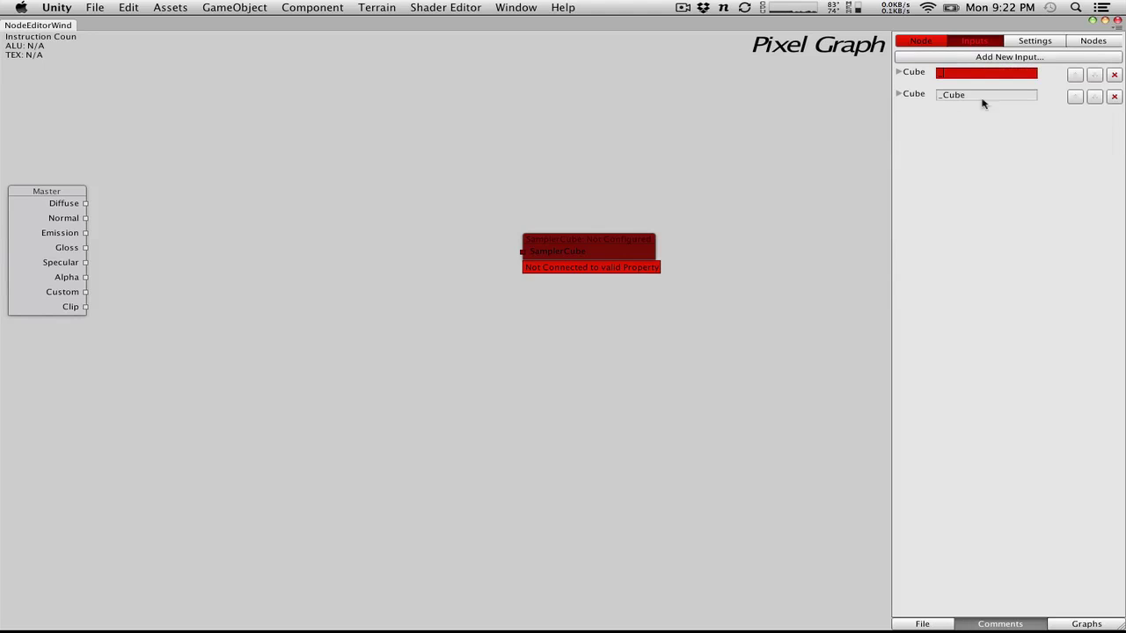
pyautogui.click(1113, 73)
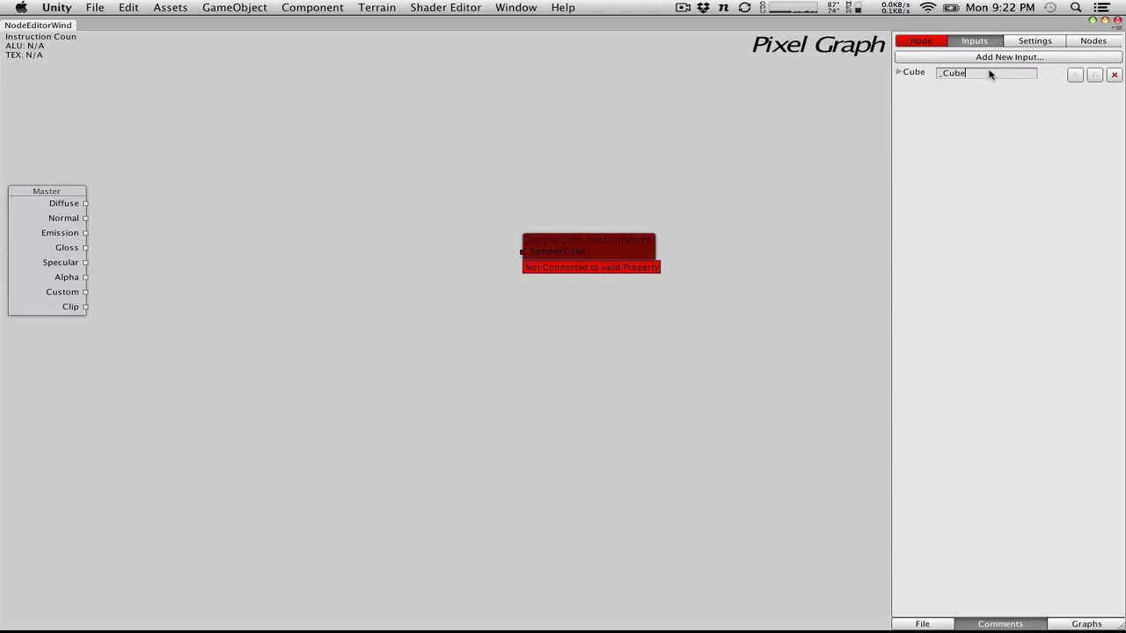
pyautogui.click(898, 72)
# Assign the _Cube input property to the SamplerCube node
pyautogui.click(921, 40)
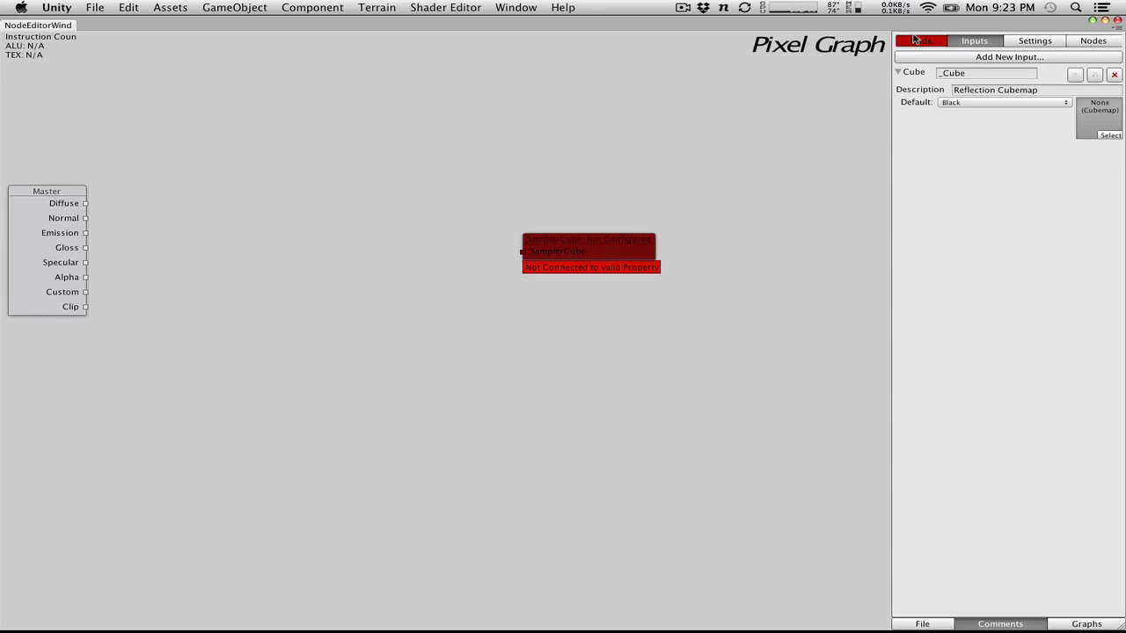
pyautogui.click(1027, 57)
pyautogui.click(1028, 70)
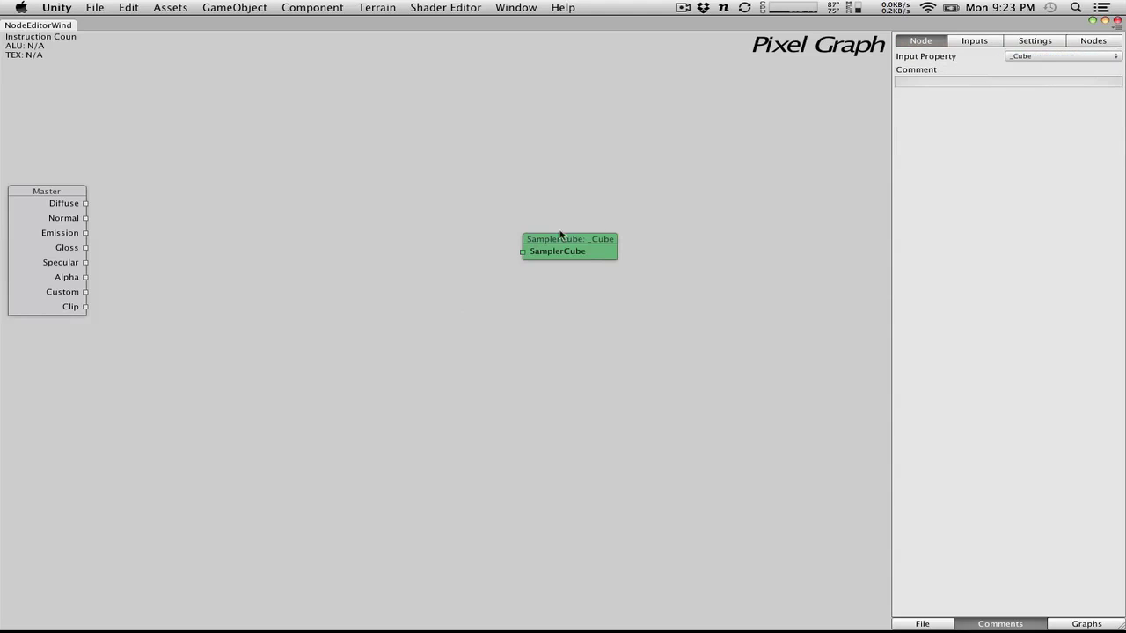
pyautogui.rightClick(507, 173)
pyautogui.moveTo(558, 223)
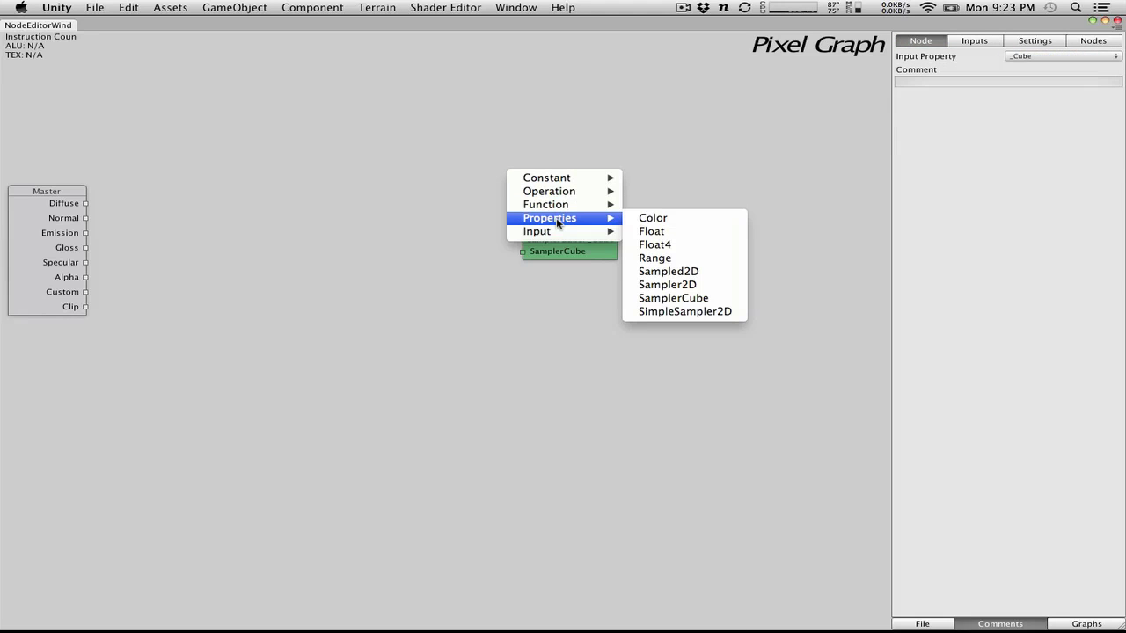
pyautogui.click(684, 299)
pyautogui.moveTo(575, 193); pyautogui.dragTo(545, 175)
pyautogui.press('Delete')
# Add a TexCUBE function node between the master and the SamplerCube node, and connect its Sampler input to SamplerCube
pyautogui.rightClick(542, 195)
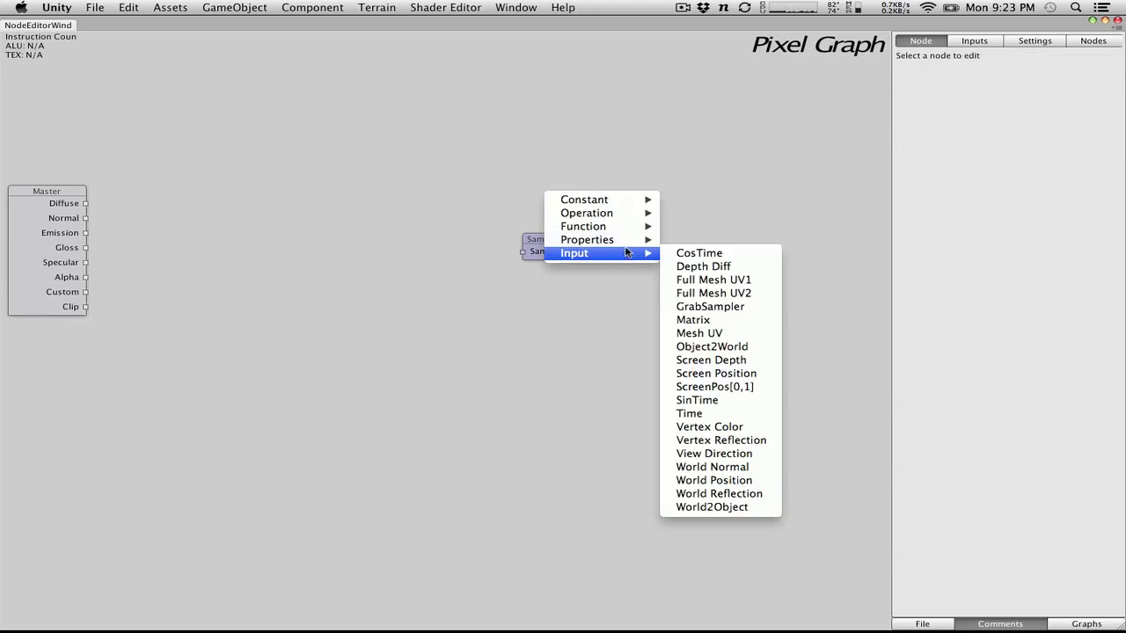
pyautogui.moveTo(613, 228)
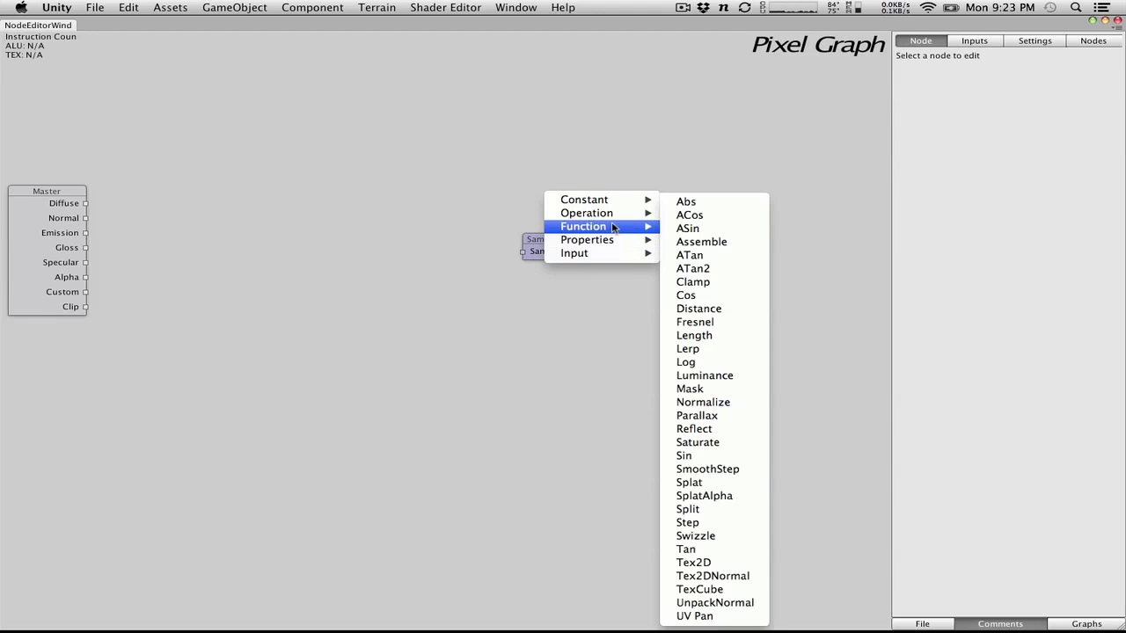
pyautogui.click(718, 589)
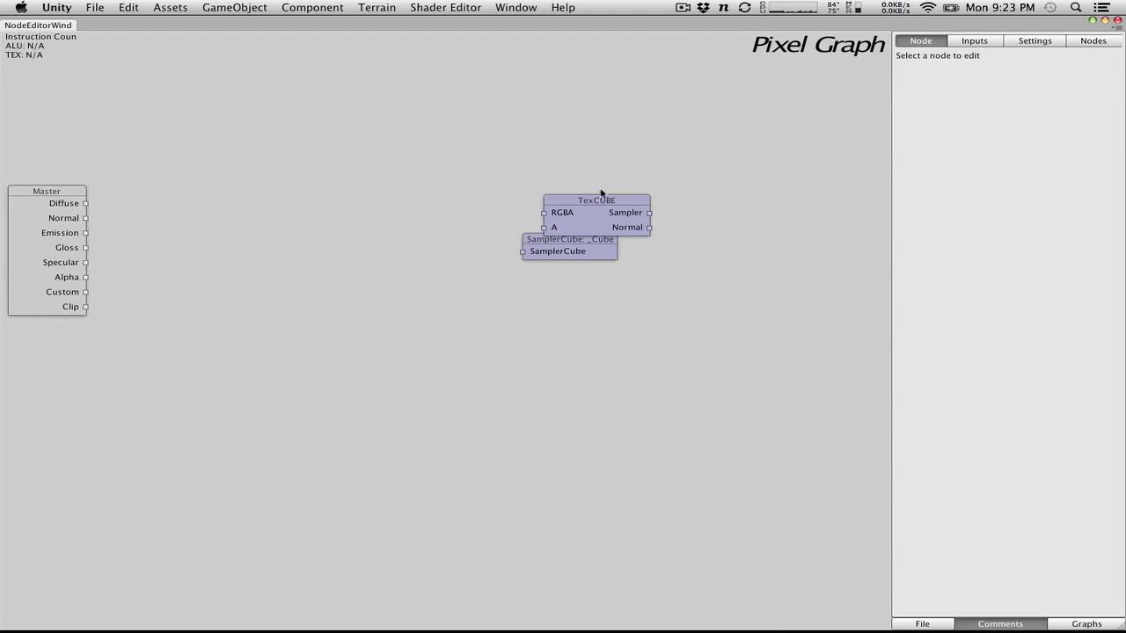
pyautogui.moveTo(607, 204); pyautogui.dragTo(422, 204)
pyautogui.moveTo(563, 251); pyautogui.dragTo(391, 215)
pyautogui.click(421, 208)
# Feed a new World Normal input node into TexCUBE's Normal, and connect TexCUBE's RGBA to the master's Diffuse
pyautogui.rightClick(566, 251)
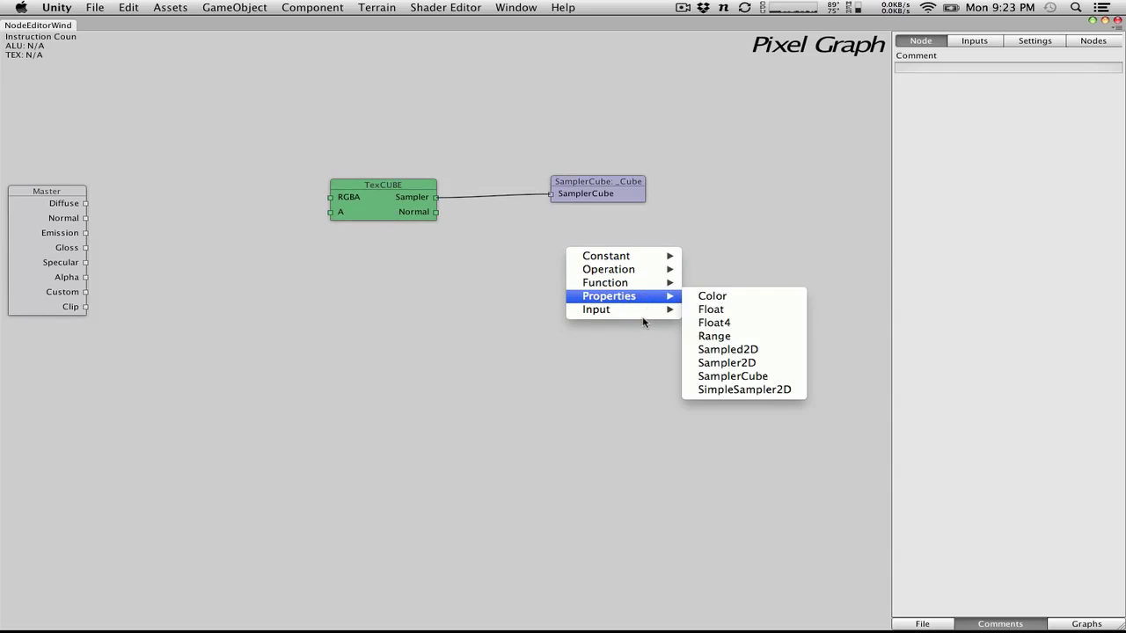
pyautogui.moveTo(638, 318)
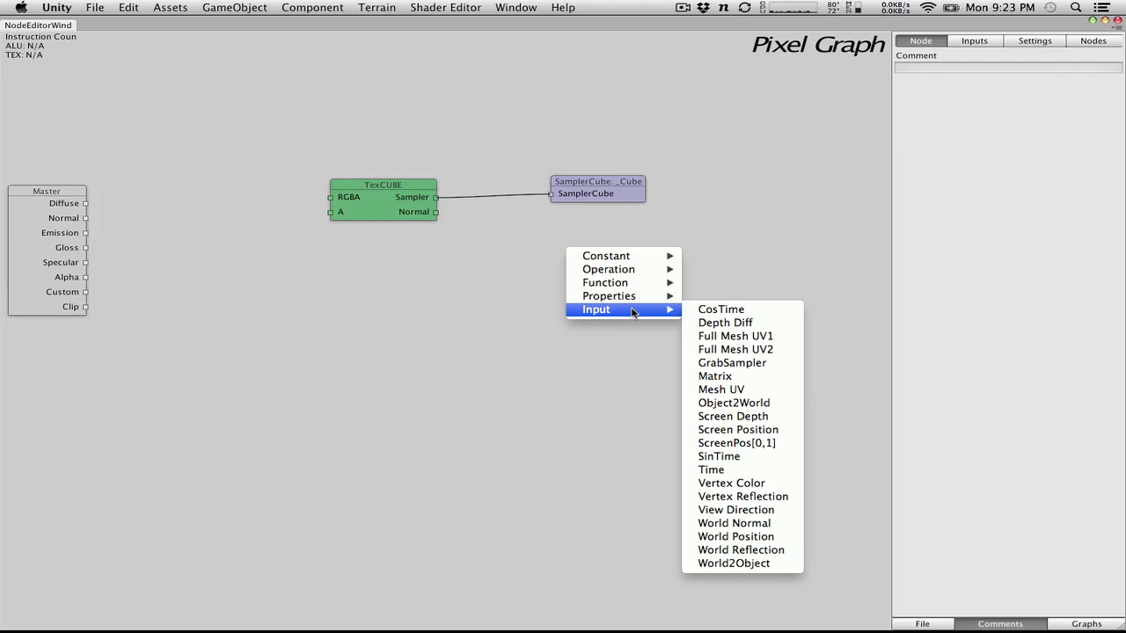
pyautogui.click(729, 525)
pyautogui.moveTo(566, 269); pyautogui.dragTo(435, 212)
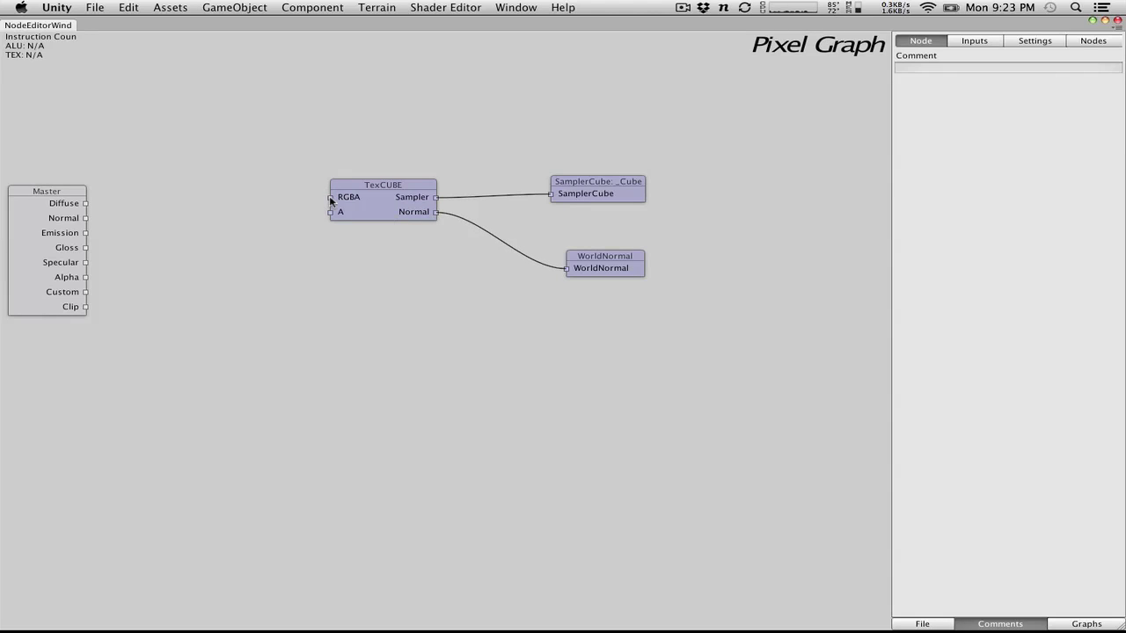
pyautogui.moveTo(329, 196); pyautogui.dragTo(80, 203)
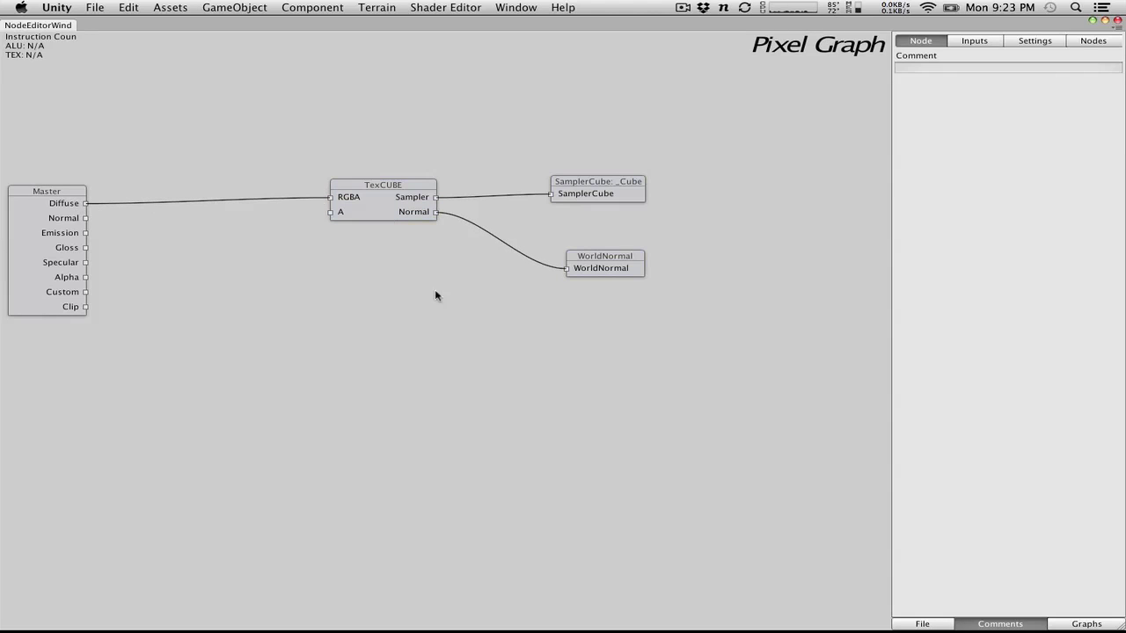
# Save the graph and export the shader to the Assets folder as CubeMap
pyautogui.click(922, 624)
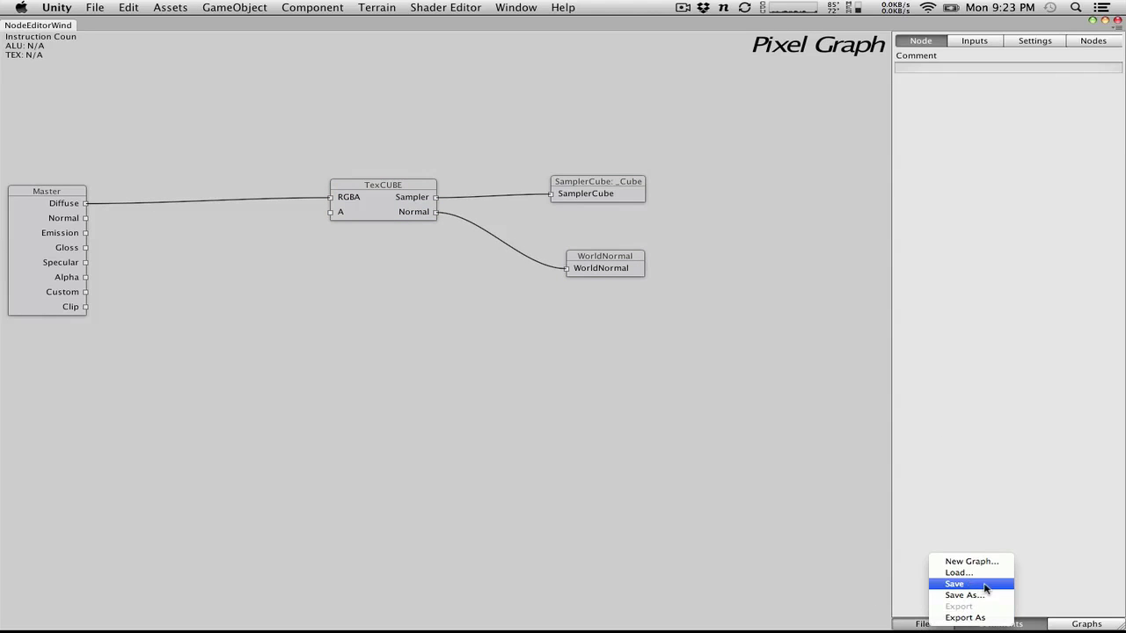
pyautogui.click(986, 587)
pyautogui.click(921, 624)
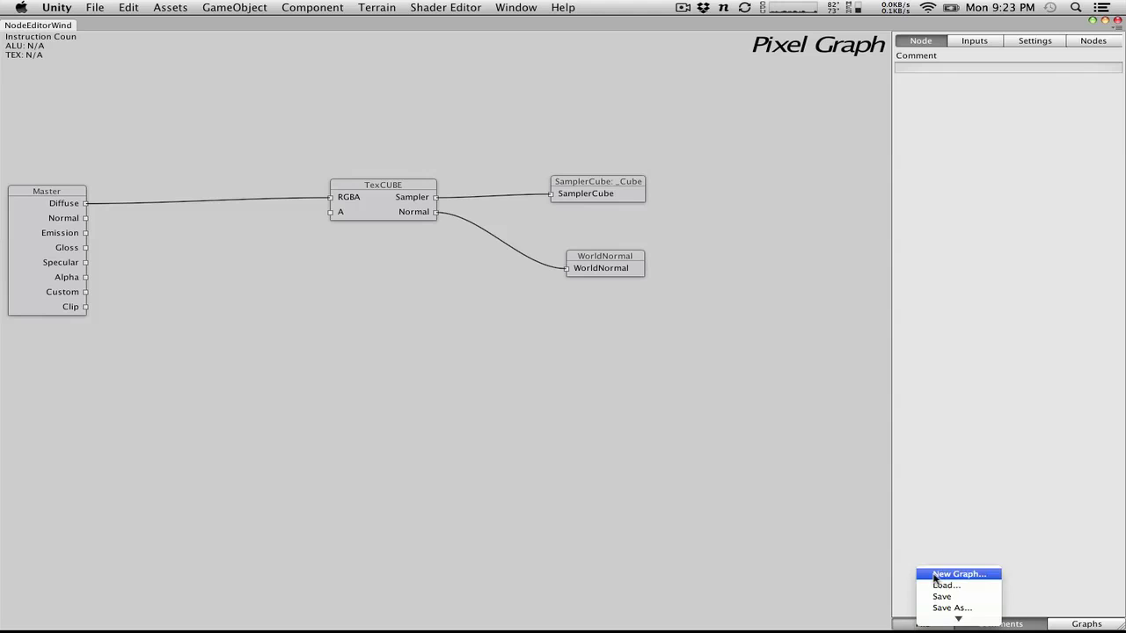
pyautogui.click(959, 615)
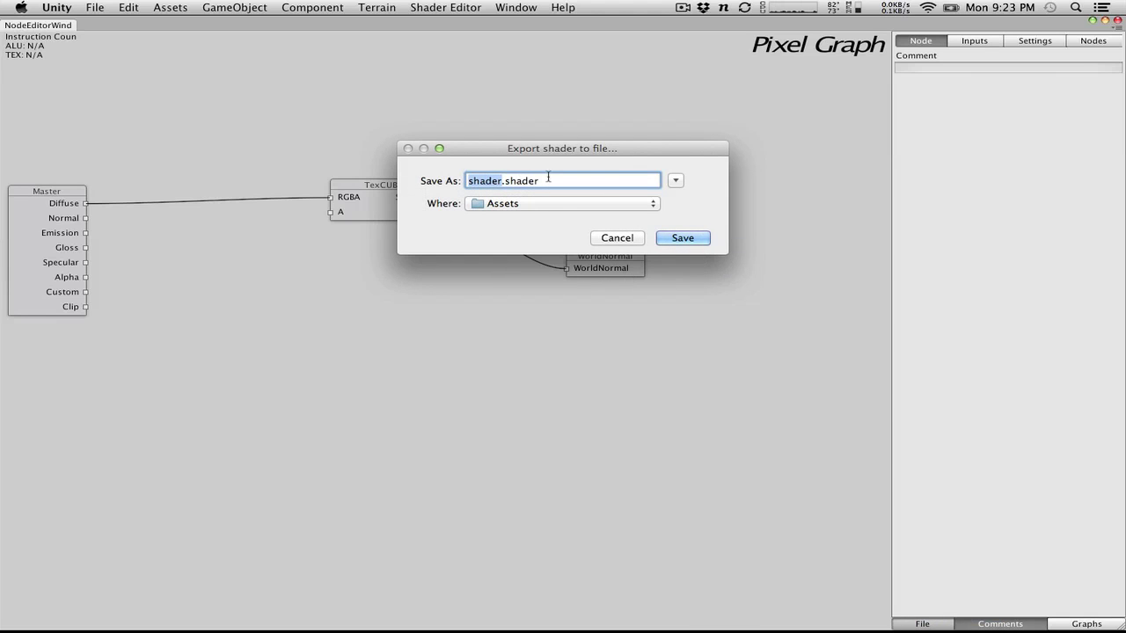
pyautogui.write('T')
pyautogui.press('BackSpace')
pyautogui.write('CubeMap')
pyautogui.press('Return')
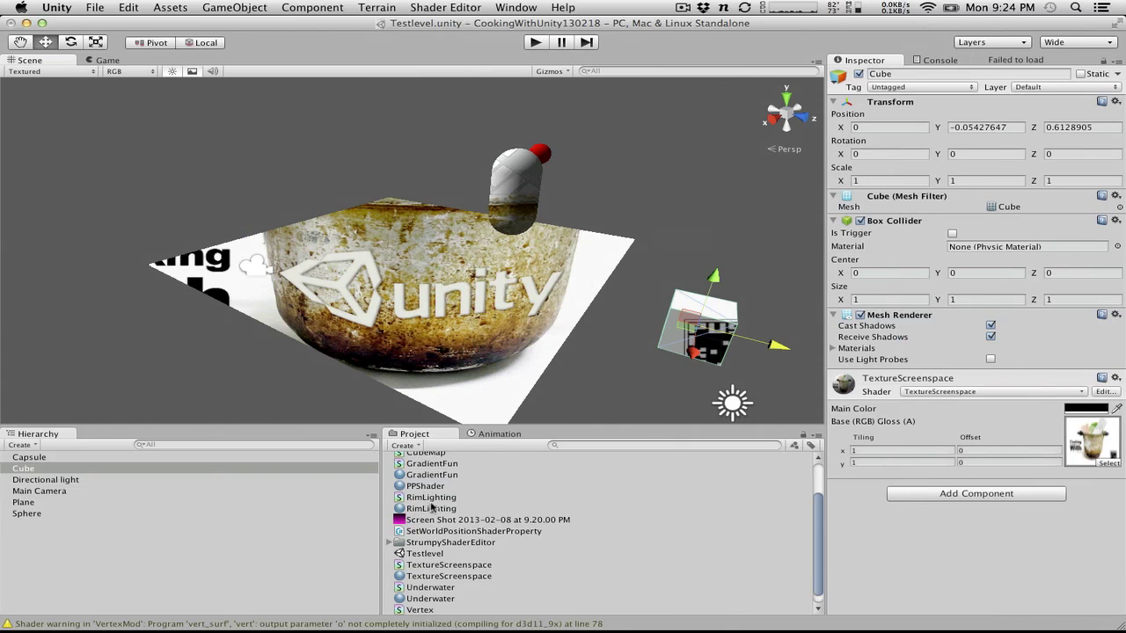
# Duplicate the Cooking With Unity texture and rename the copy Cooking With Unity Cubemap
pyautogui.scroll(3, 431, 493)
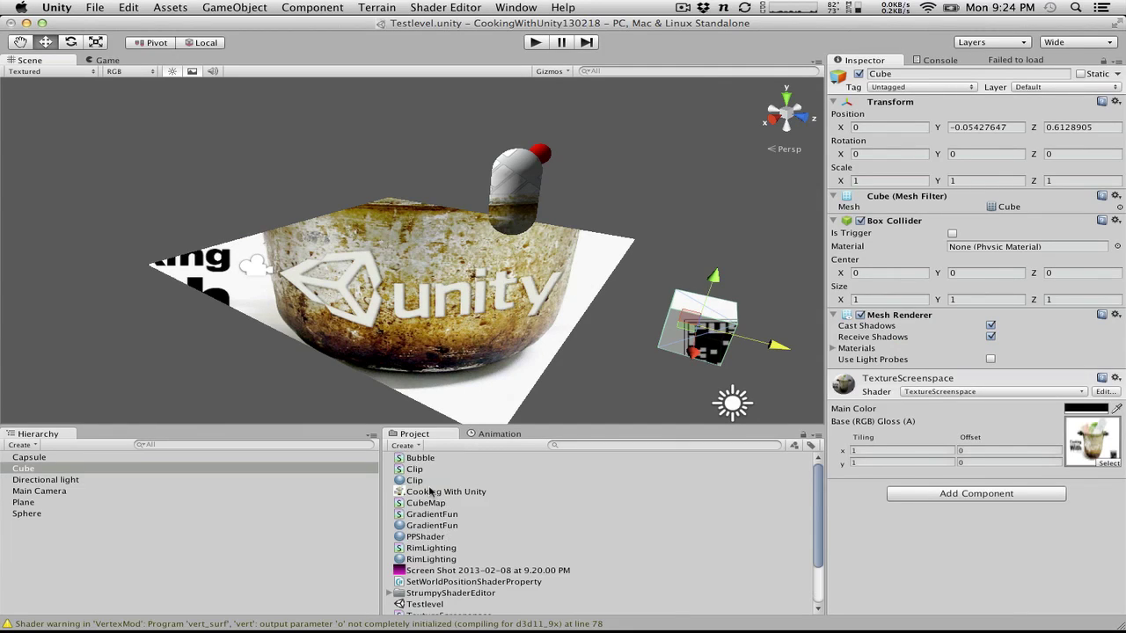
pyautogui.click(430, 494)
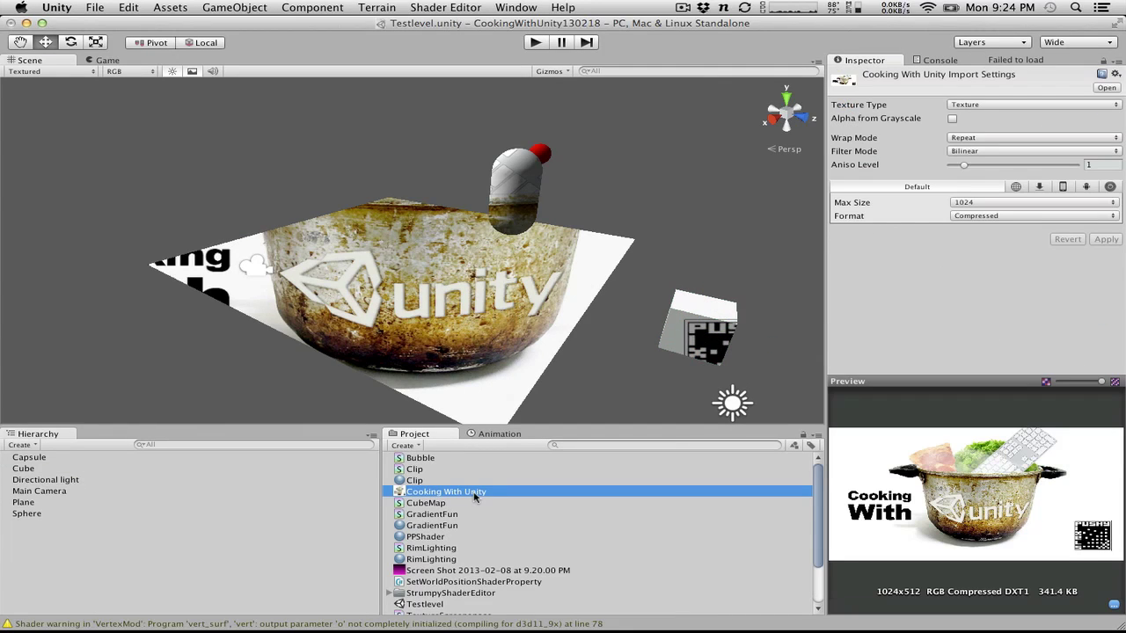
pyautogui.press('super+d')
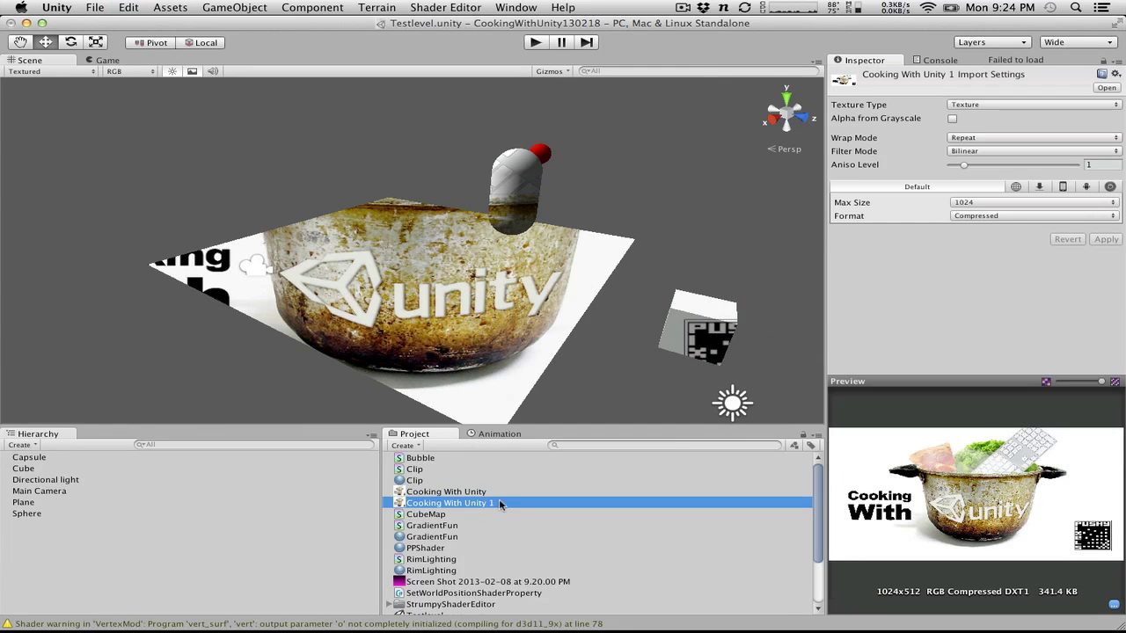
pyautogui.press('Return')
pyautogui.click(498, 502)
pyautogui.press('BackSpace')
pyautogui.write('Cubemap')
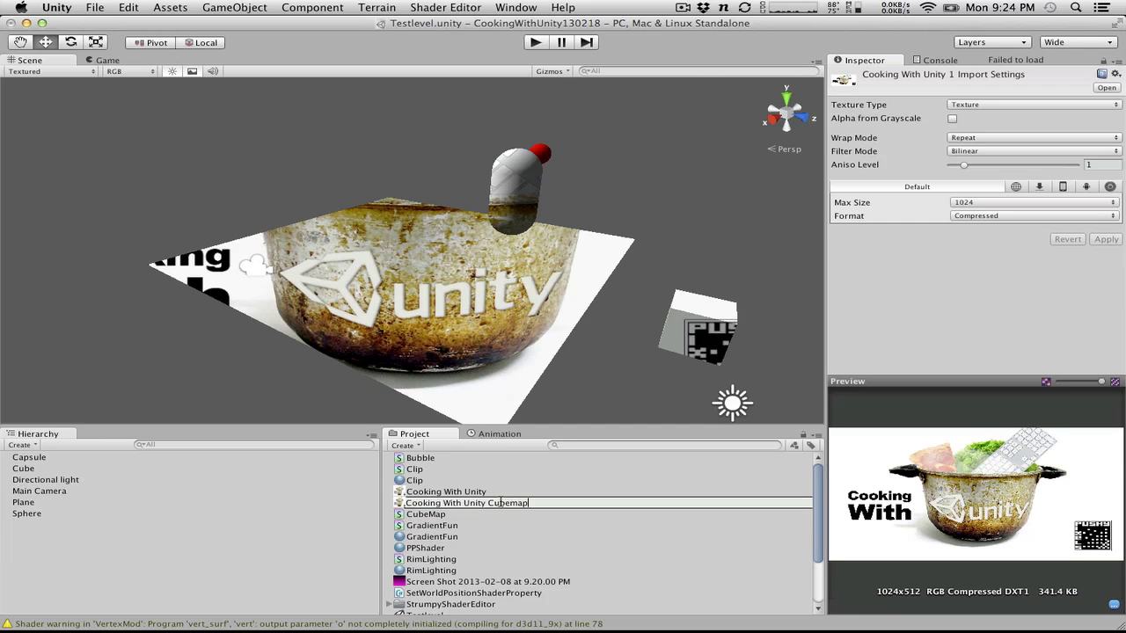
pyautogui.press('Return')
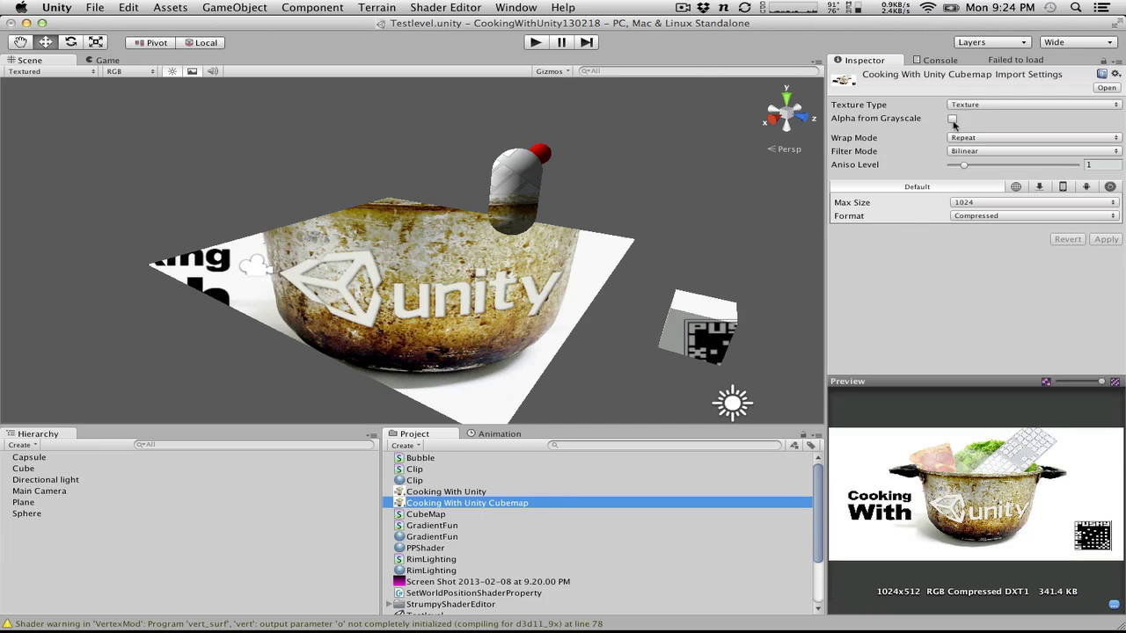
# Set the copied texture's type to Advanced and Generate Cubemap to FullCubemap, and apply the import settings
pyautogui.click(976, 103)
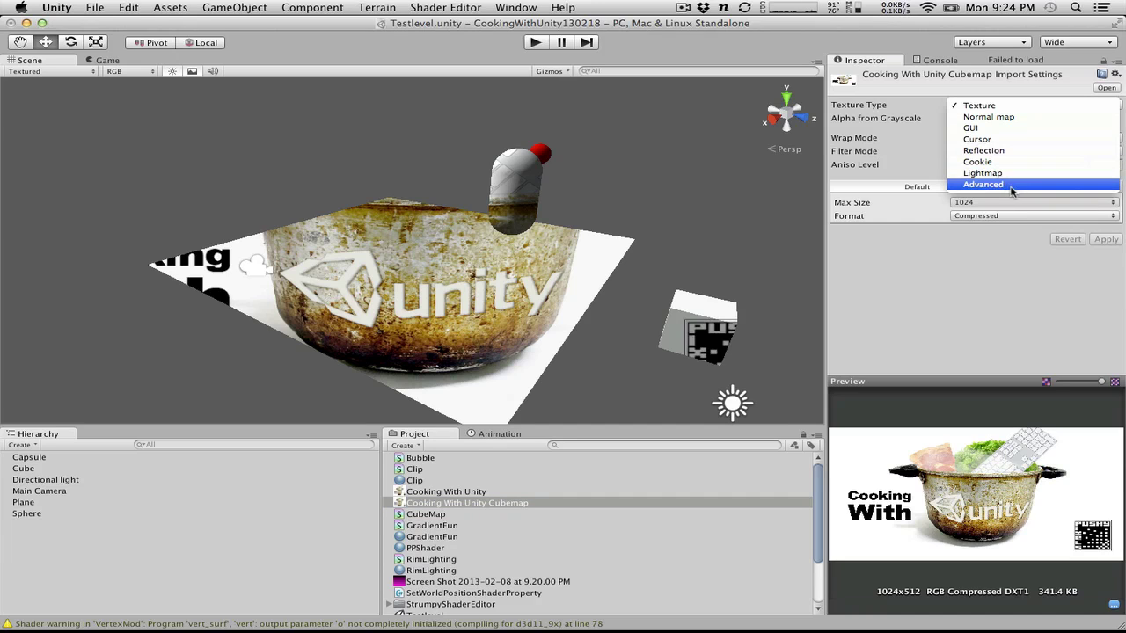
pyautogui.click(983, 185)
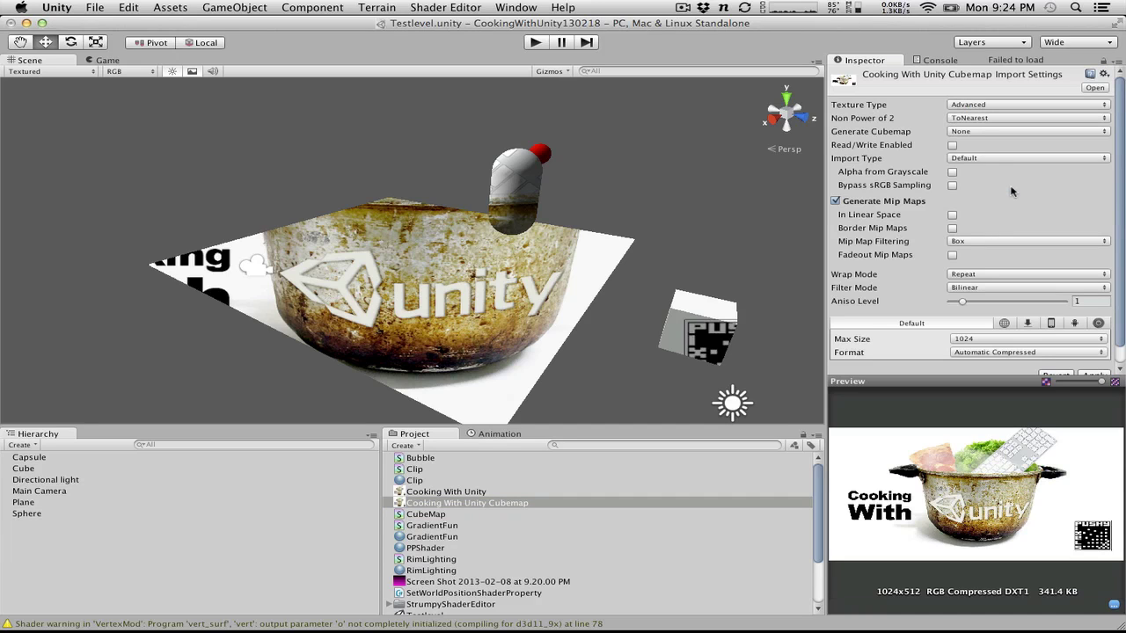
pyautogui.click(972, 131)
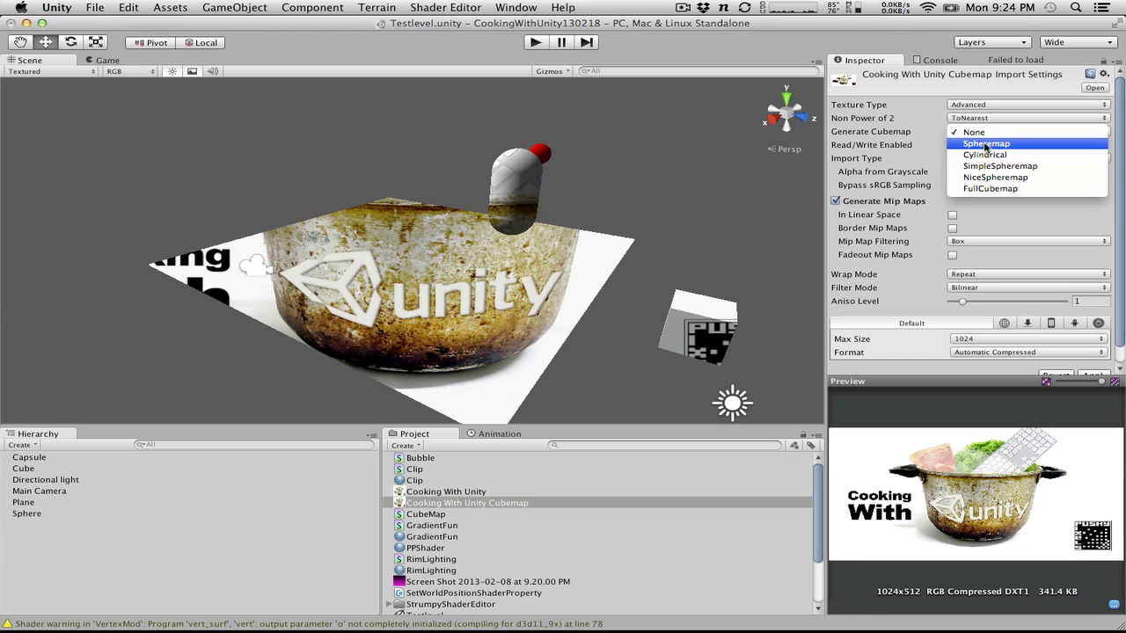
pyautogui.click(989, 188)
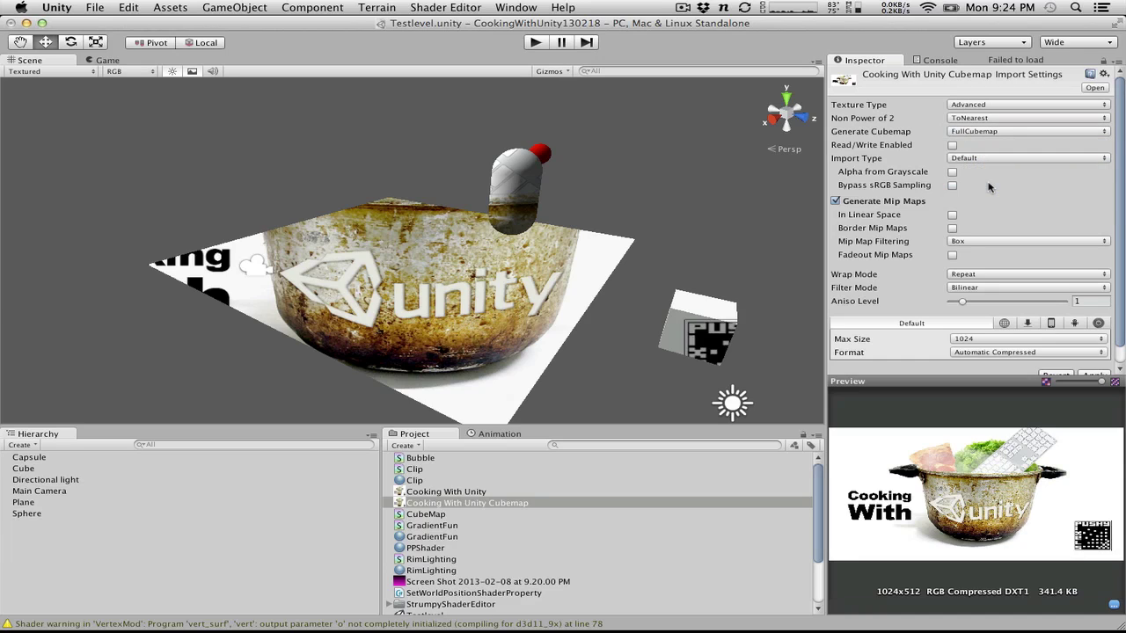
pyautogui.click(988, 131)
pyautogui.click(991, 118)
pyautogui.click(990, 132)
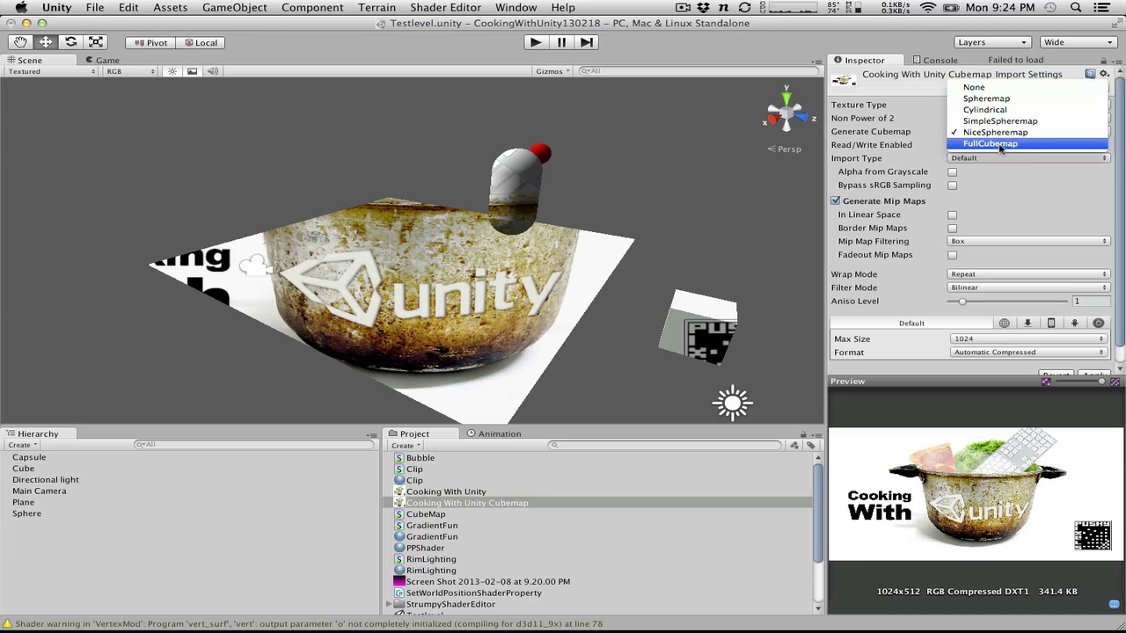
pyautogui.click(1001, 143)
pyautogui.scroll(-2, 1039, 339)
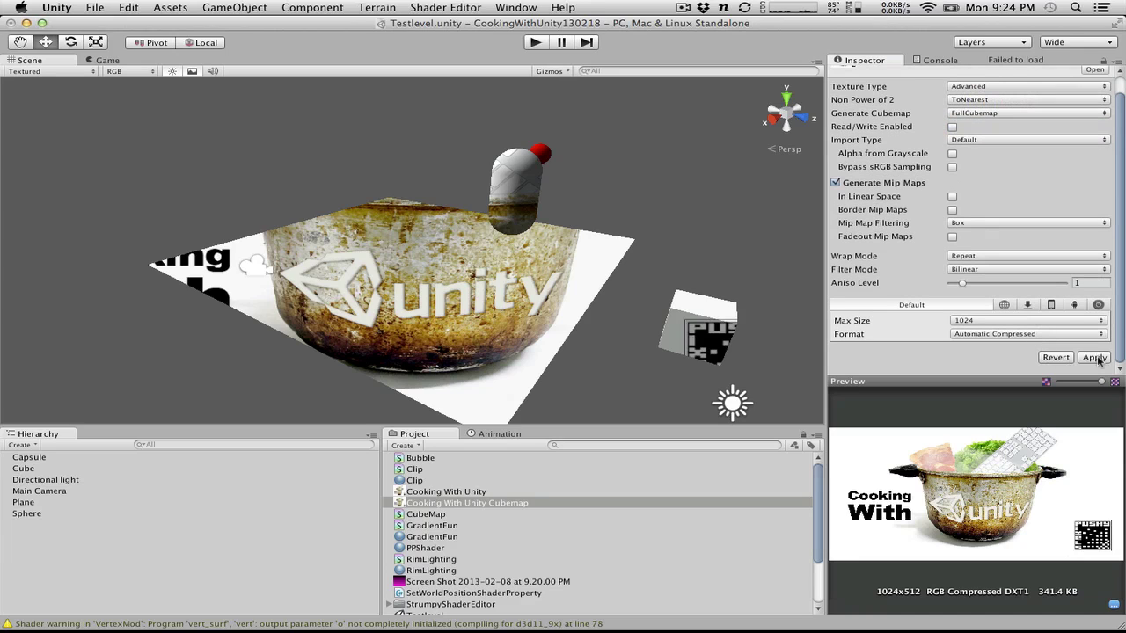
pyautogui.click(1098, 359)
# Expand the Cooking With Unity Cubemap asset and examine its cubemap preview from another angle
pyautogui.click(425, 507)
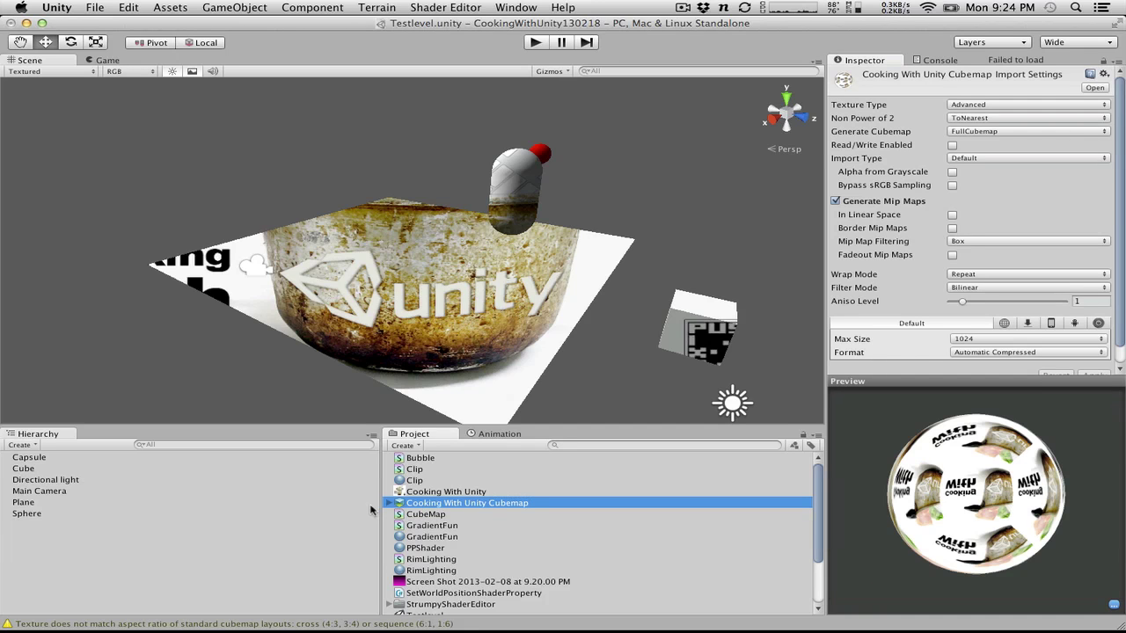
pyautogui.click(389, 503)
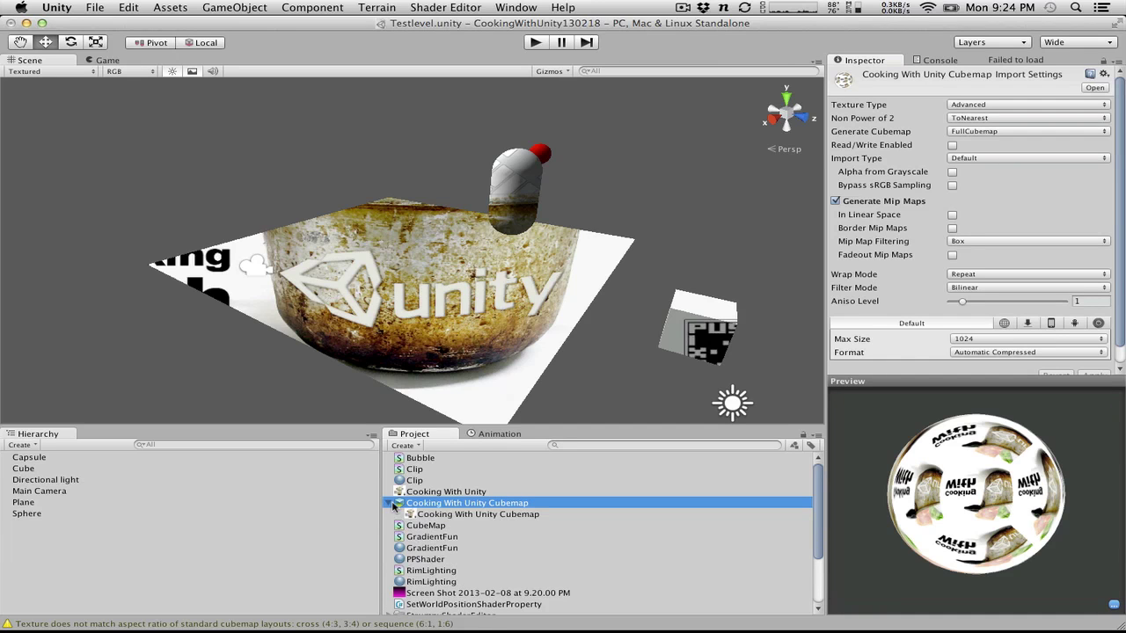
pyautogui.click(450, 515)
pyautogui.click(454, 507)
pyautogui.moveTo(977, 502); pyautogui.dragTo(889, 451)
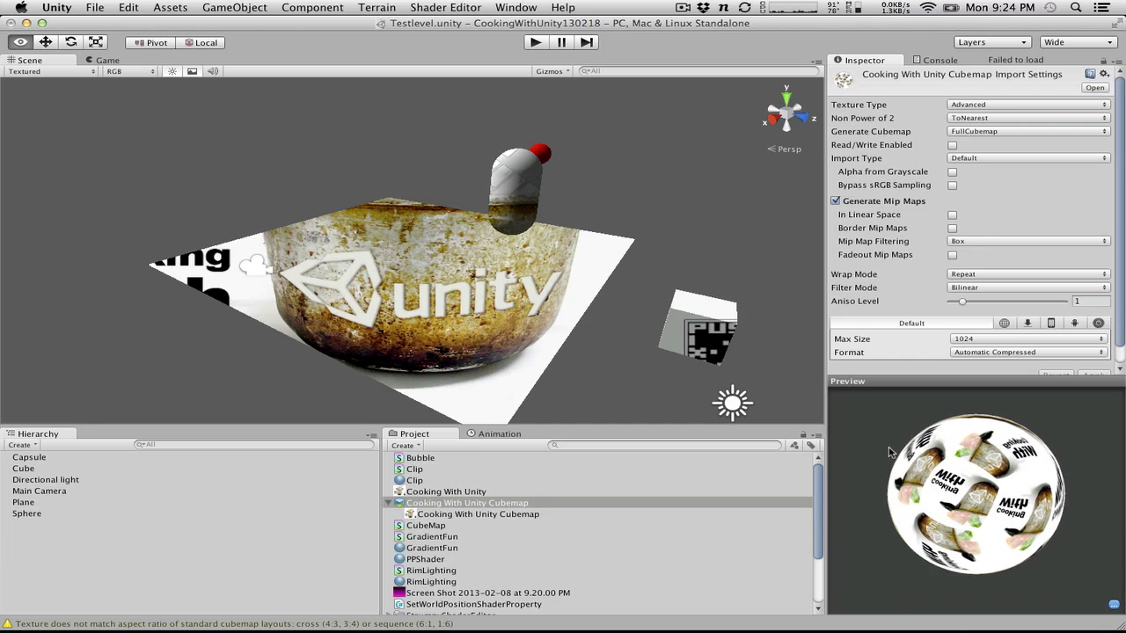
pyautogui.press('w')
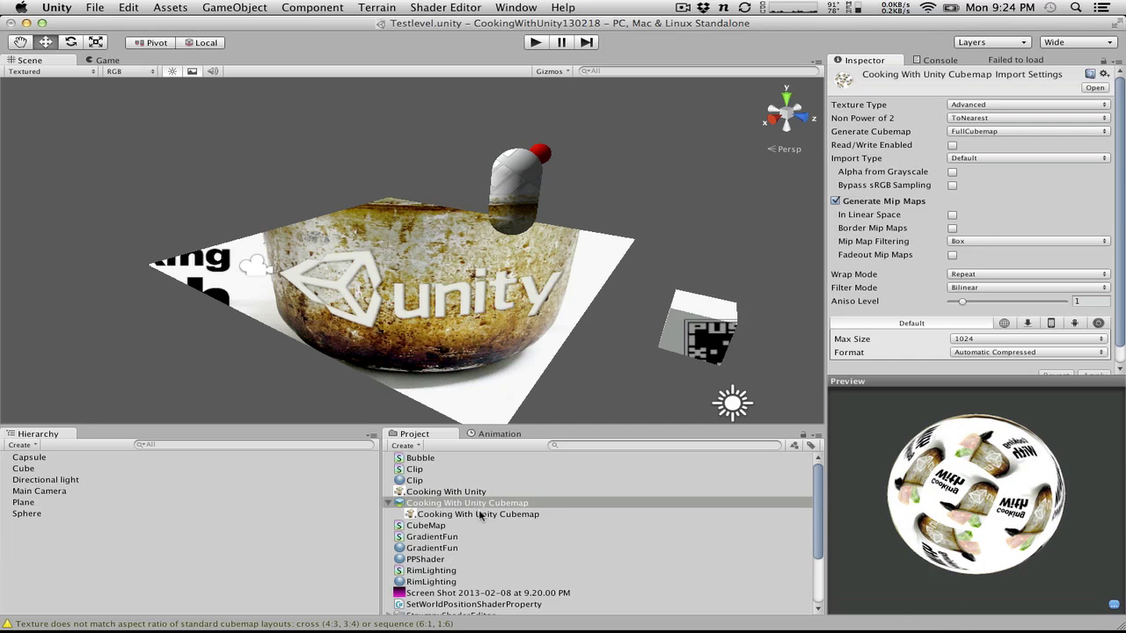
pyautogui.scroll(-4, 479, 517)
pyautogui.scroll(4, 430, 595)
# Create a material from the CubeMap shader, keeping the name CubeMap, and select it
pyautogui.click(423, 526)
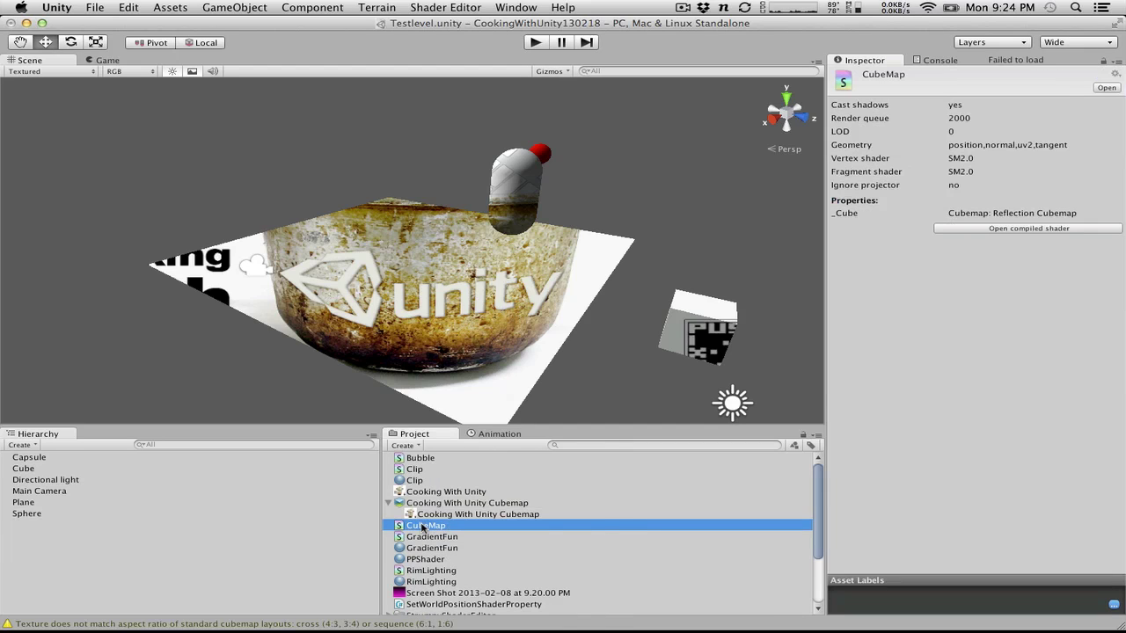
pyautogui.rightClick(423, 526)
pyautogui.click(414, 446)
pyautogui.click(413, 446)
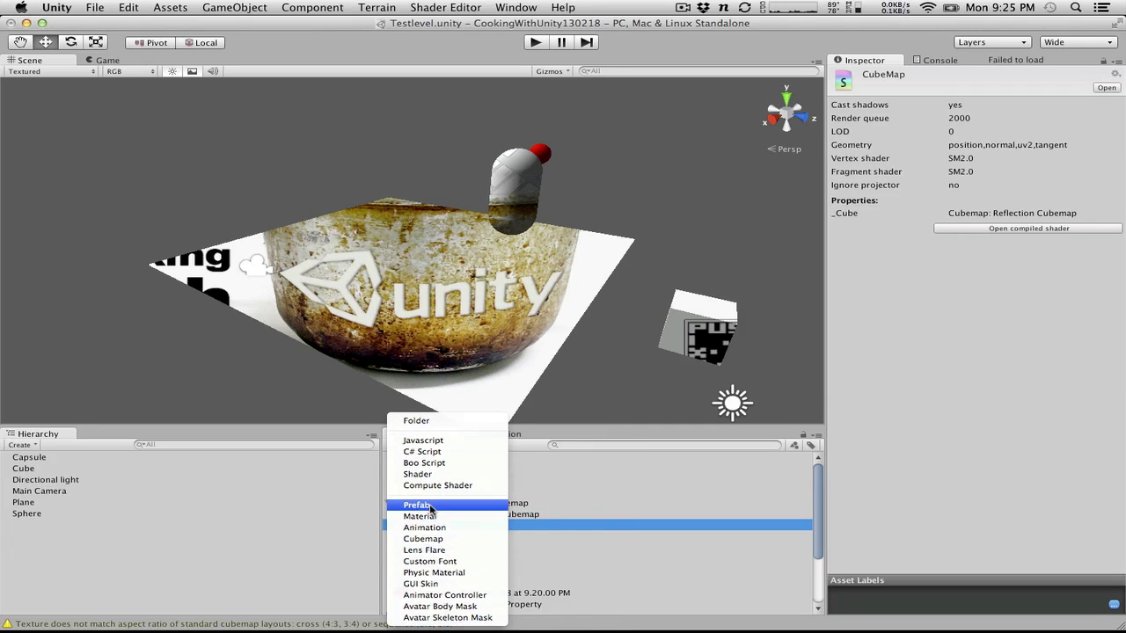
pyautogui.click(422, 516)
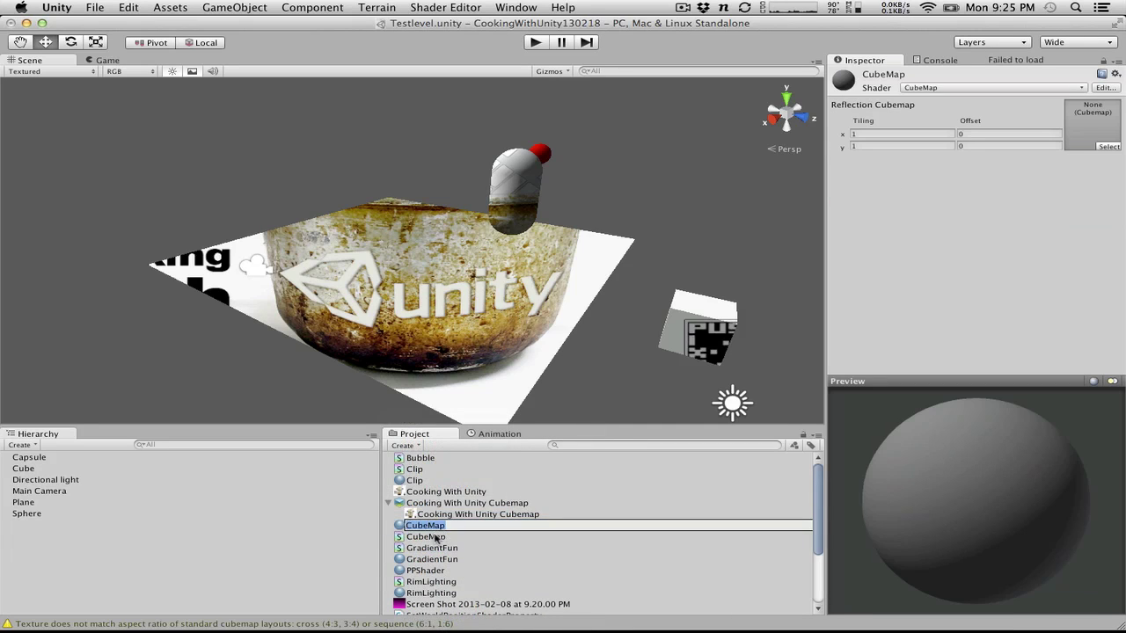
pyautogui.press('Return')
pyautogui.click(431, 526)
pyautogui.click(430, 539)
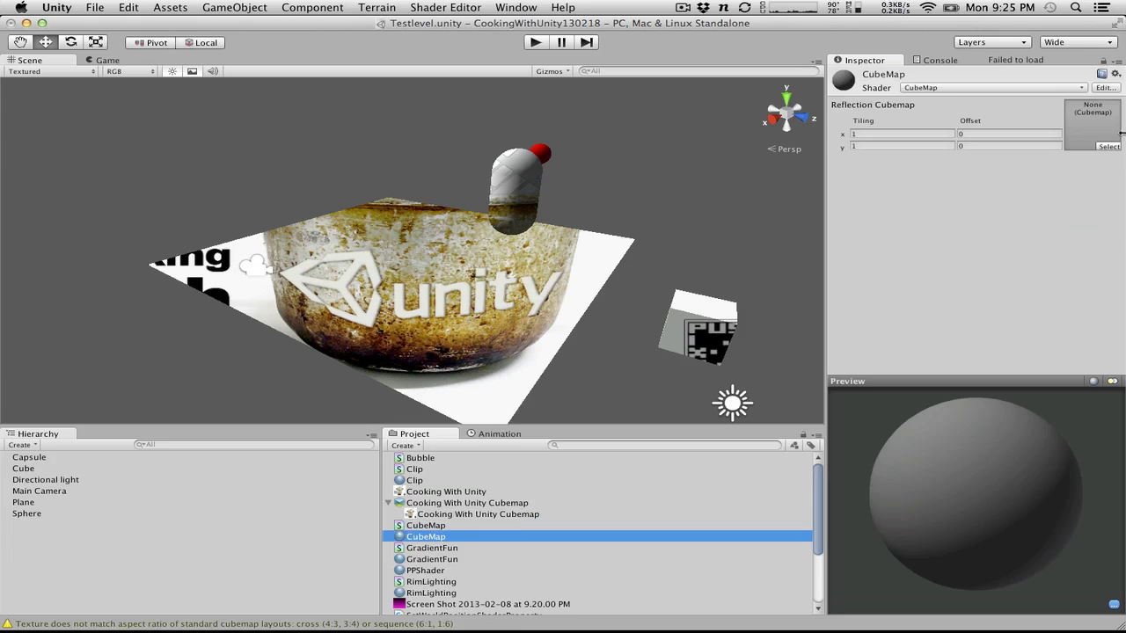
# Assign Cooking With Unity Cubemap as the CubeMap material's Reflection Cubemap
pyautogui.click(1115, 146)
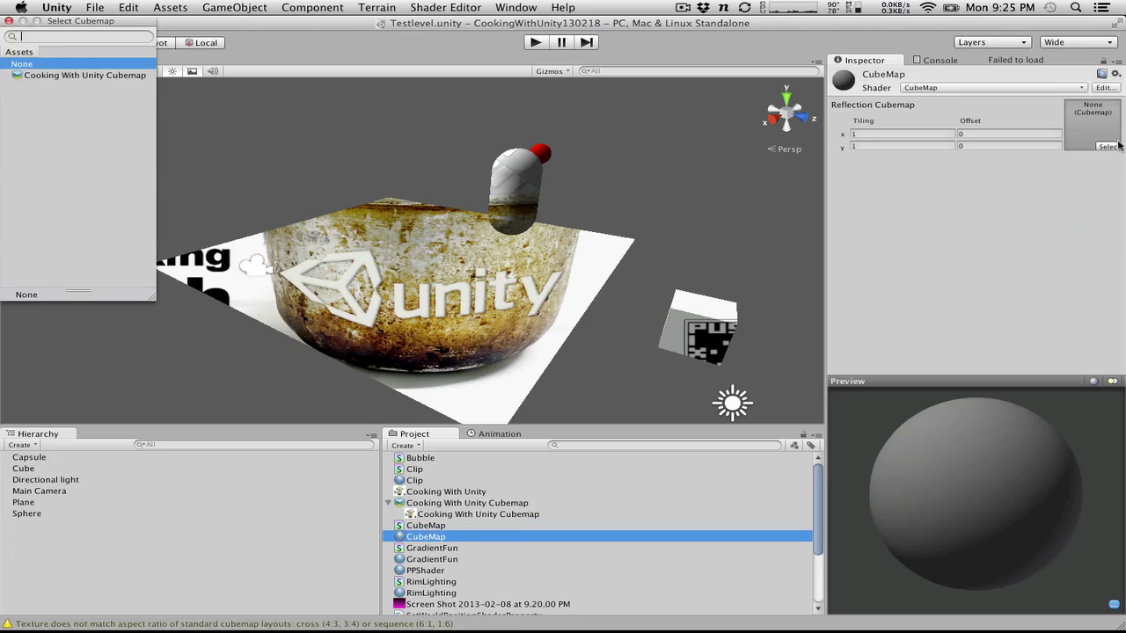
pyautogui.click(78, 77)
pyautogui.click(9, 21)
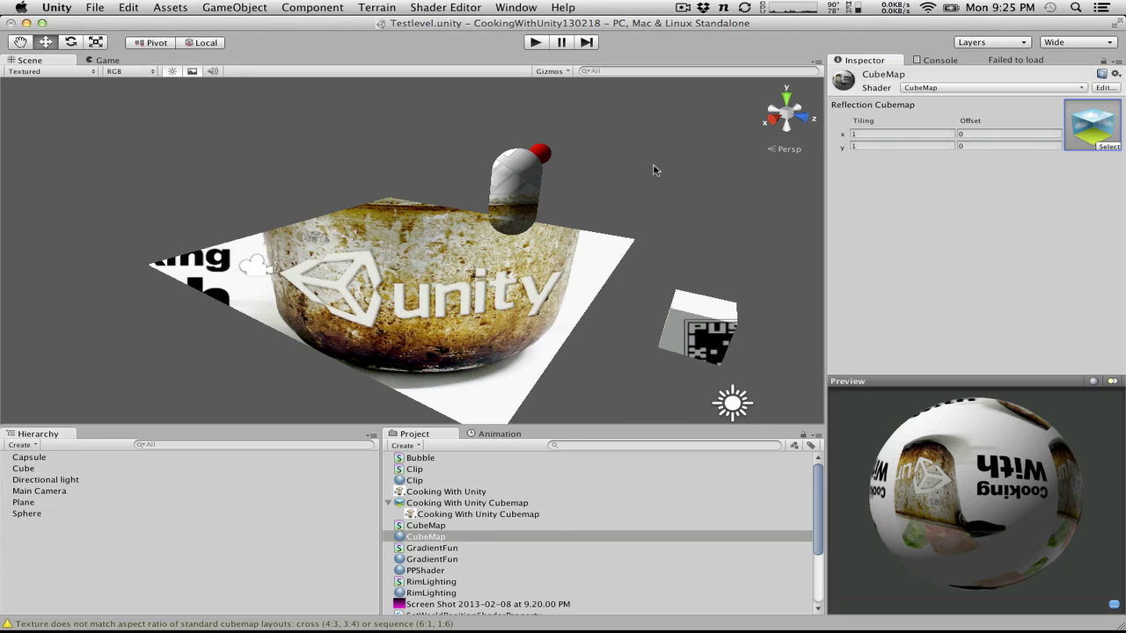
# Apply the CubeMap material to the Sphere and move it along its X axis to the other side of the plane
pyautogui.moveTo(653, 170)
pyautogui.keyDown('alt'); pyautogui.mouseDown()
pyautogui.moveTo(498, 166)
pyautogui.moveTo(548, 146)
pyautogui.moveTo(657, 194)
pyautogui.moveTo(623, 267)
pyautogui.moveTo(686, 141)
pyautogui.moveTo(653, 181)
pyautogui.mouseUp(); pyautogui.keyUp('alt')
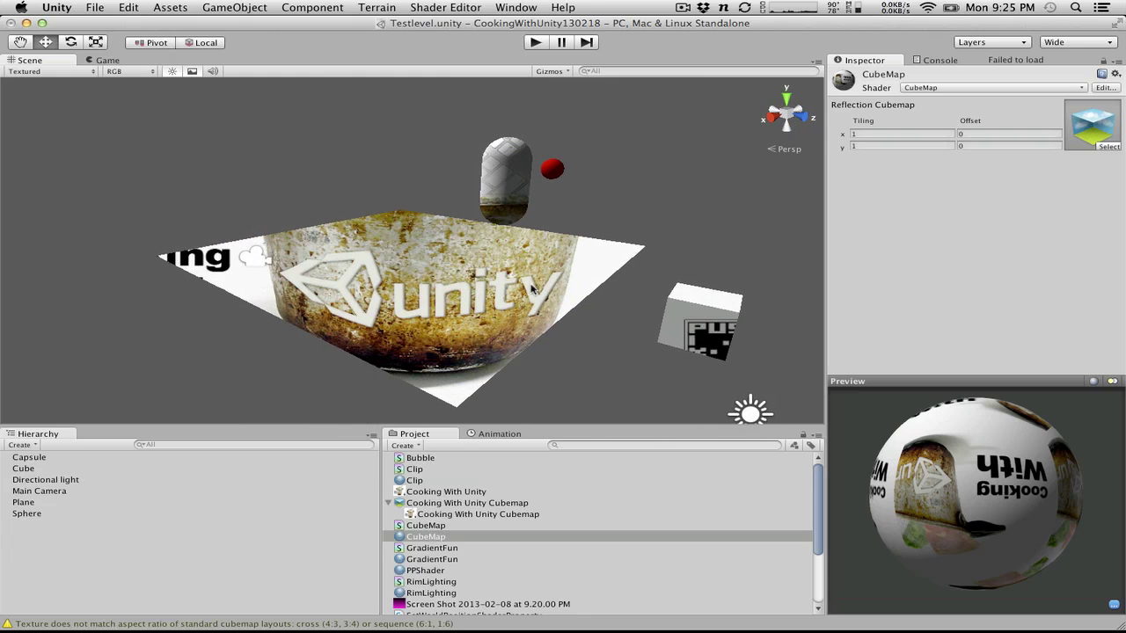
pyautogui.click(426, 559)
pyautogui.click(429, 538)
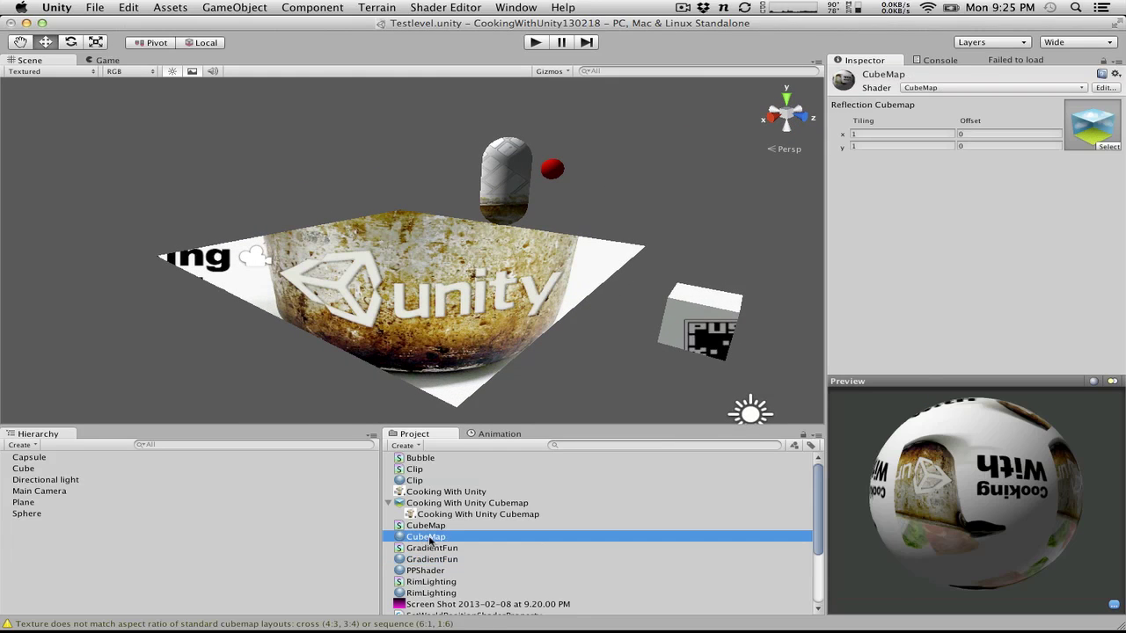
pyautogui.click(27, 512)
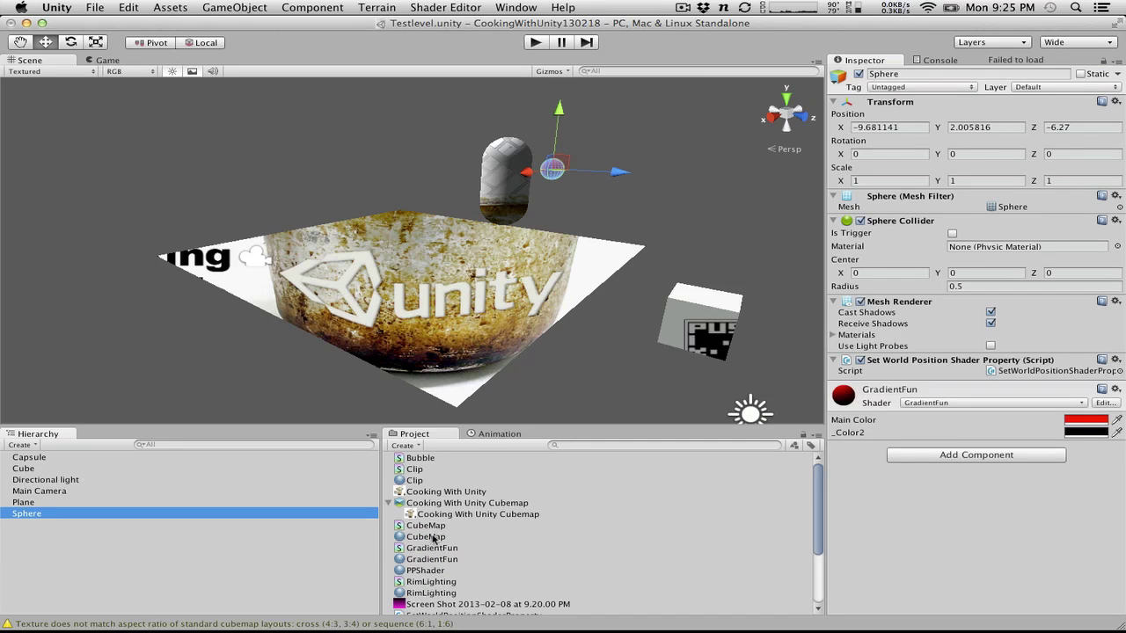
pyautogui.moveTo(432, 539); pyautogui.dragTo(211, 513)
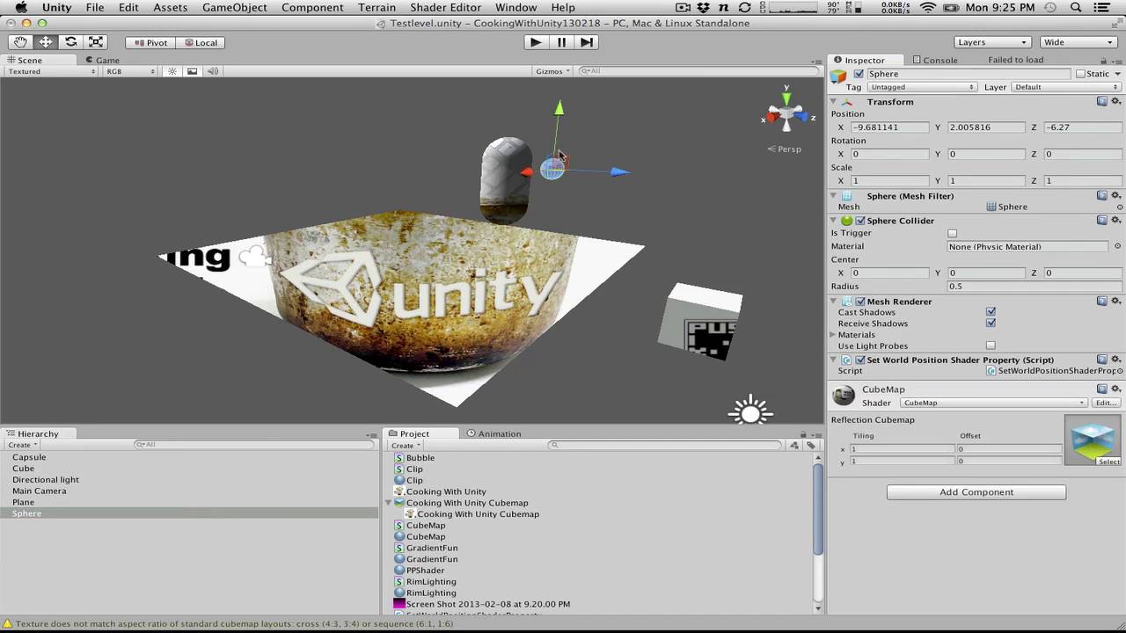
pyautogui.moveTo(543, 172); pyautogui.dragTo(304, 179)
pyautogui.click(240, 208)
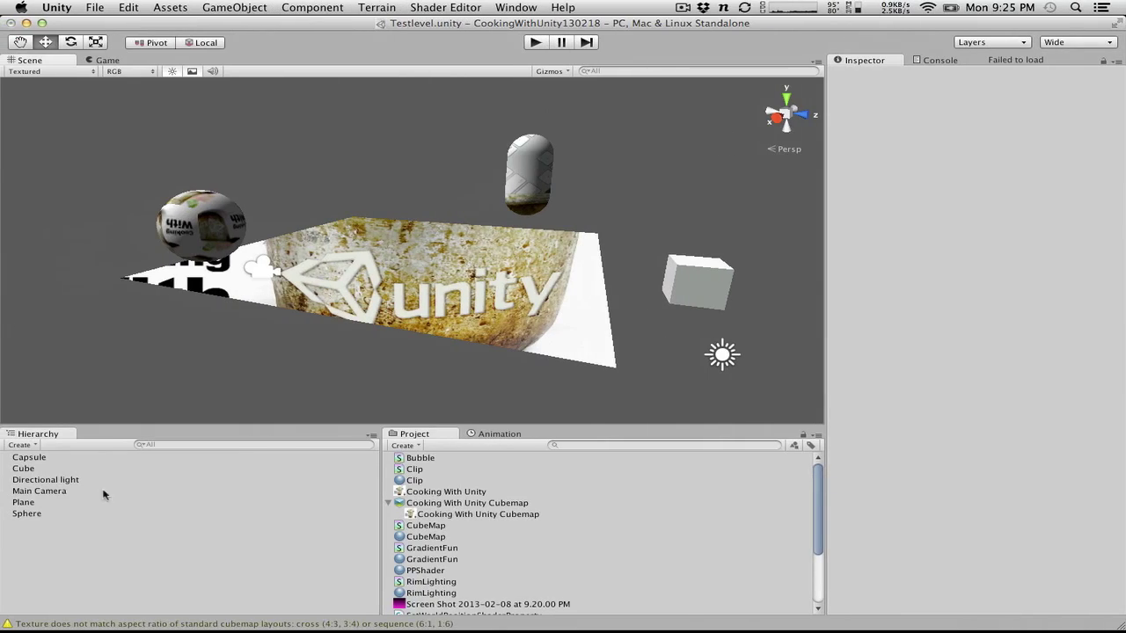
pyautogui.click(30, 480)
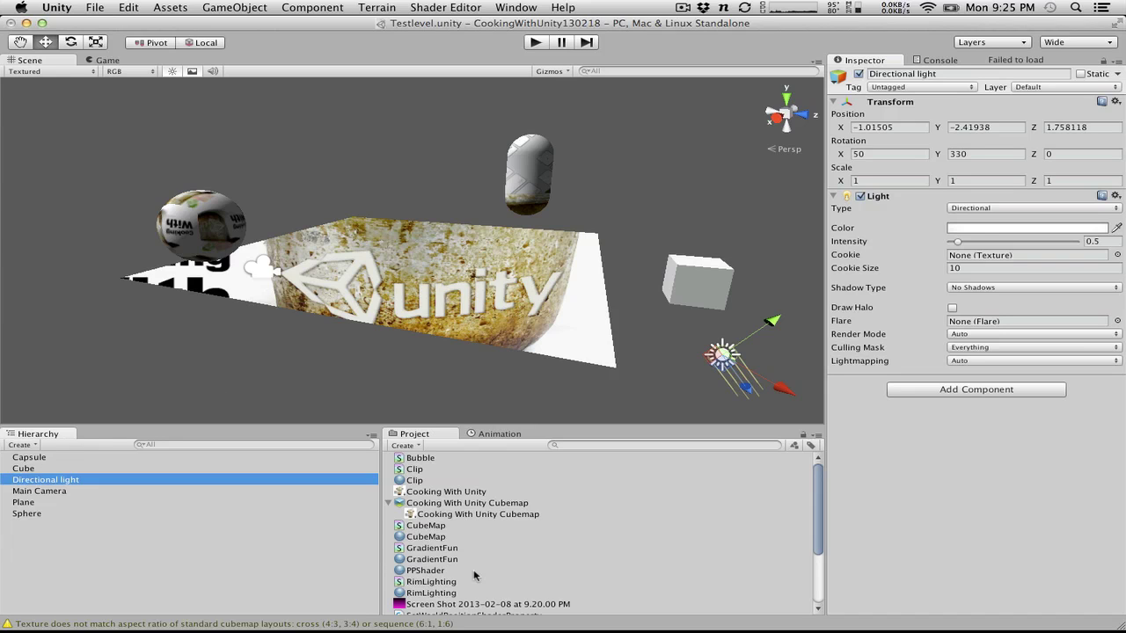
pyautogui.scroll(-3, 453, 559)
pyautogui.scroll(3, 453, 559)
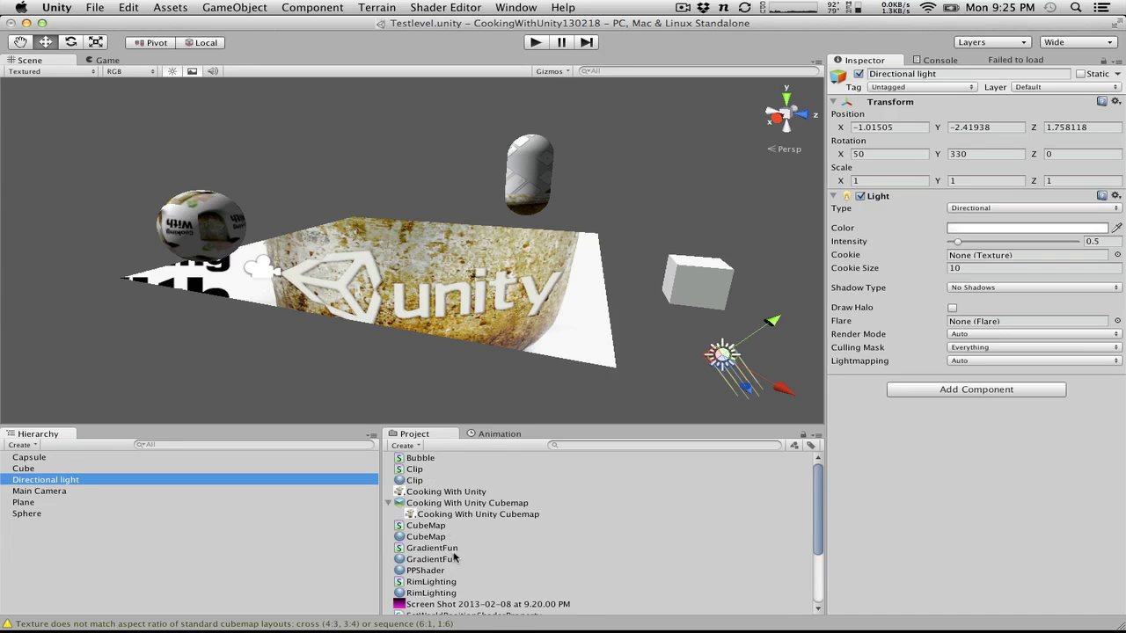
pyautogui.click(404, 446)
pyautogui.scroll(-2, 455, 532)
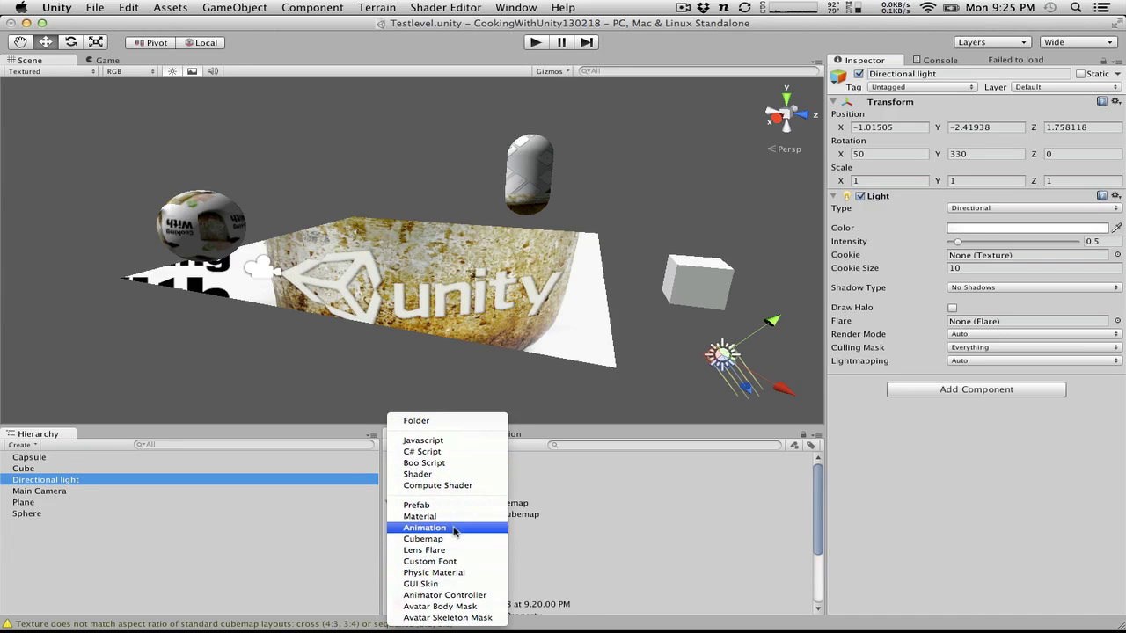
pyautogui.click(444, 475)
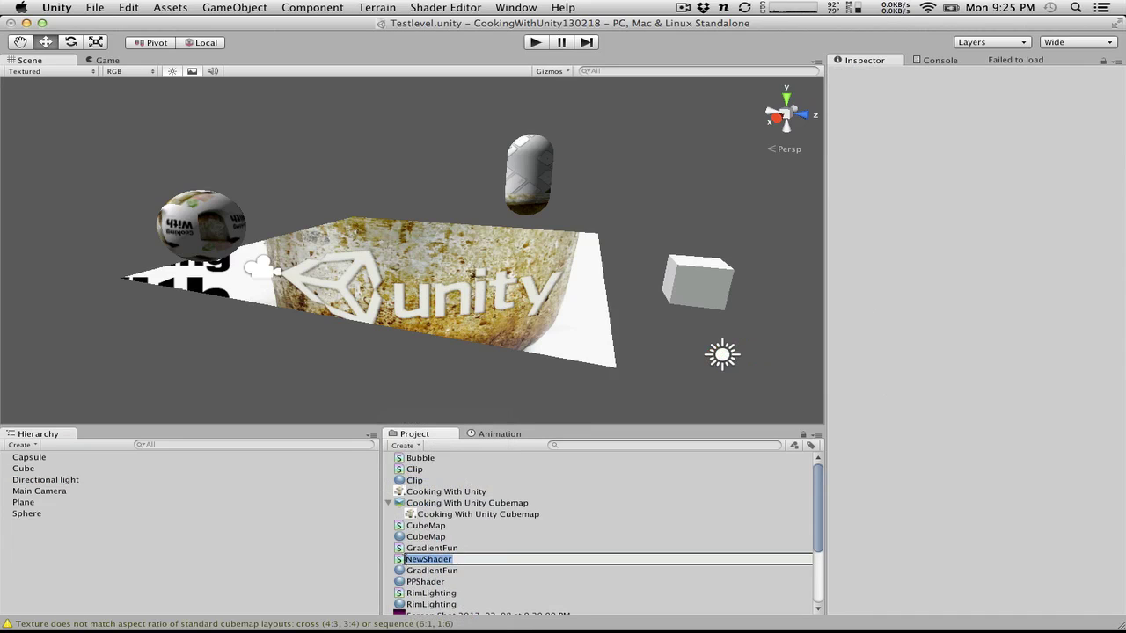
pyautogui.click(402, 560)
pyautogui.press('Return')
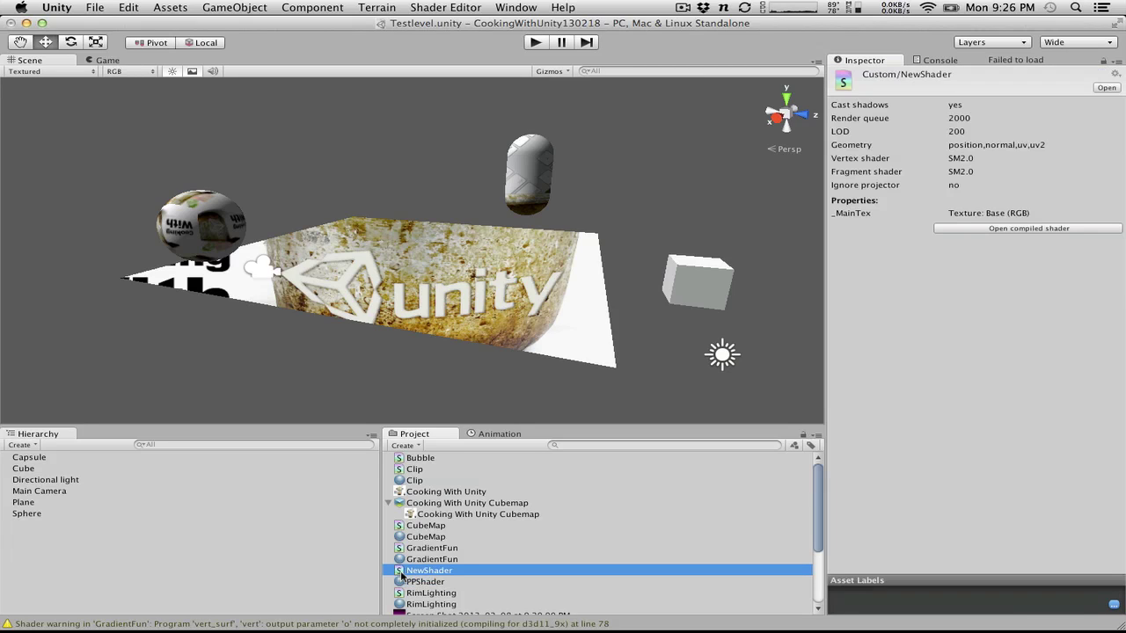
pyautogui.press('super+BackSpace')
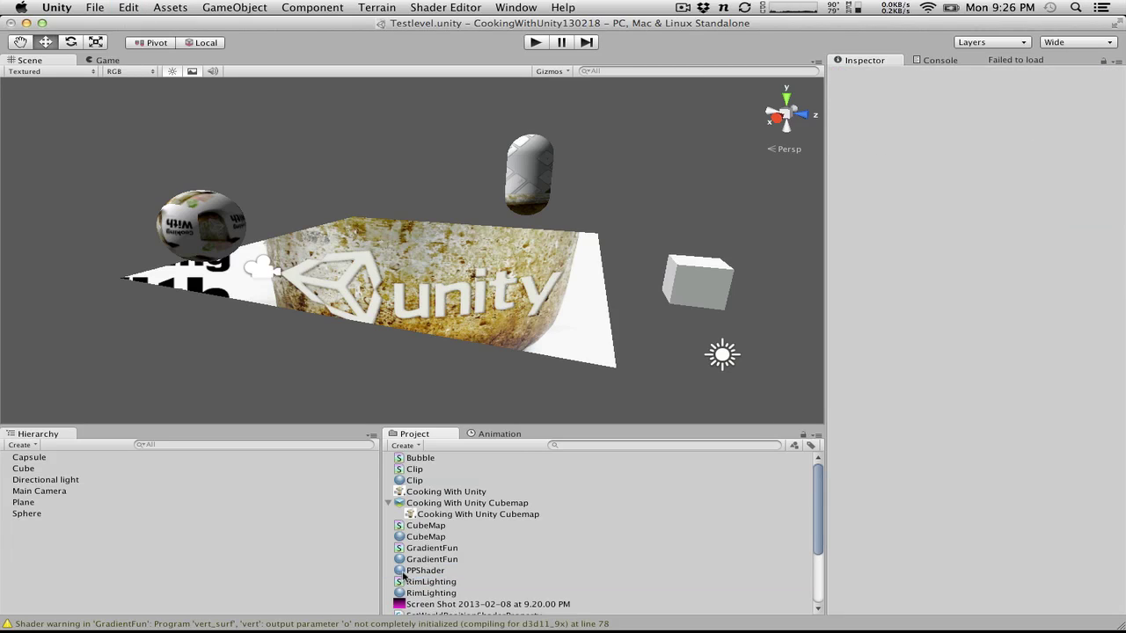
# Delete the PPShader material from the project
pyautogui.click(403, 572)
pyautogui.press('super+BackSpace')
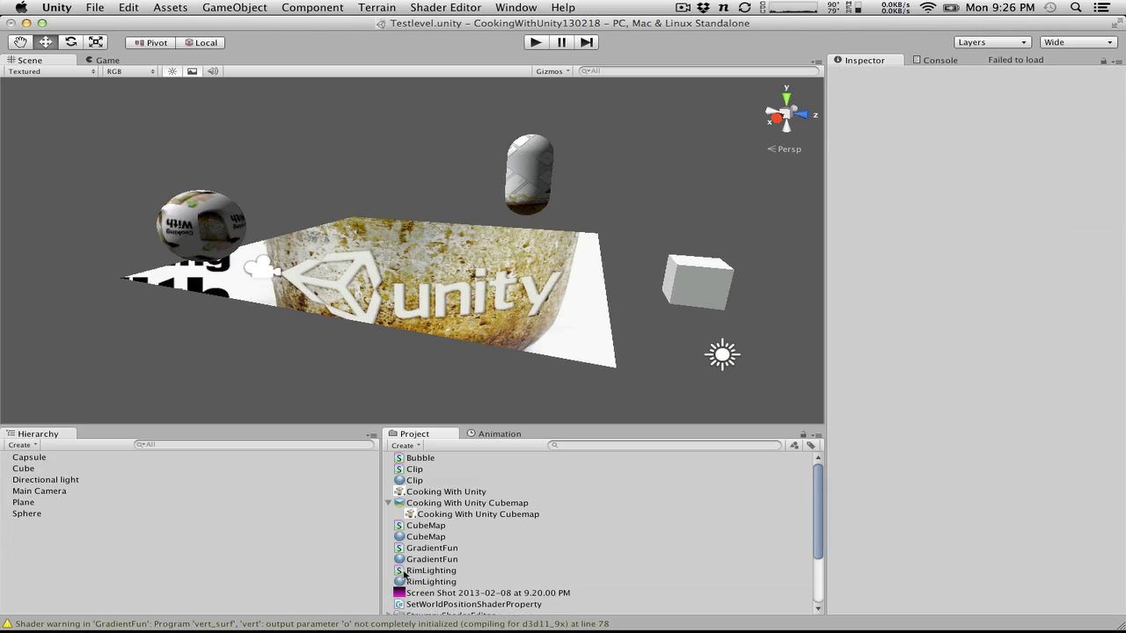
# Create a new material that uses the CubeMap shader
pyautogui.click(420, 447)
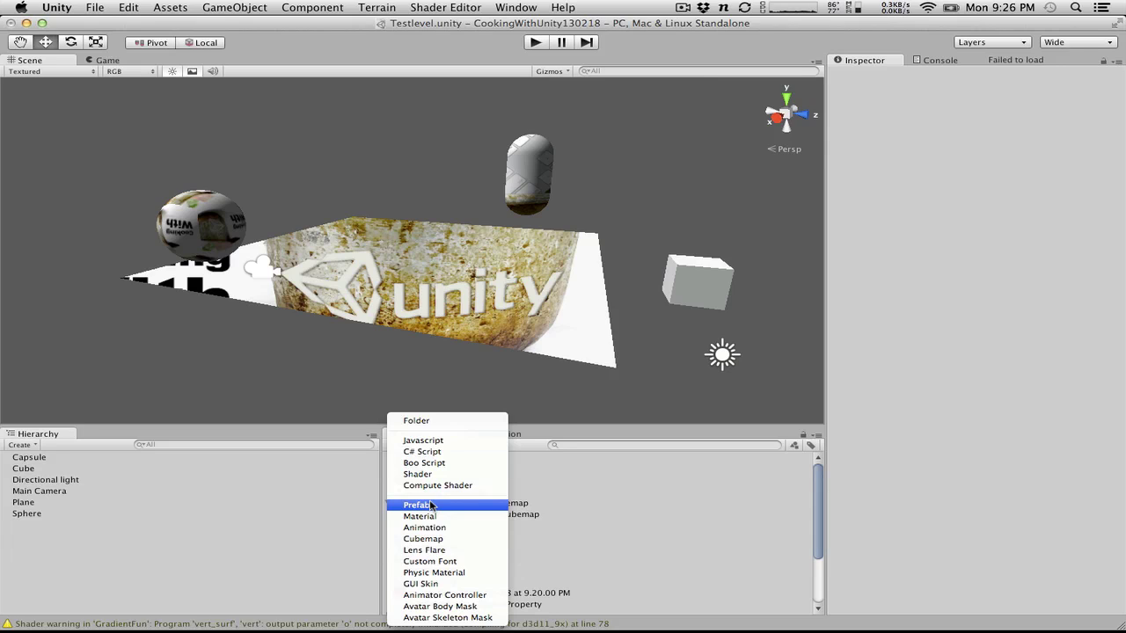
pyautogui.click(431, 517)
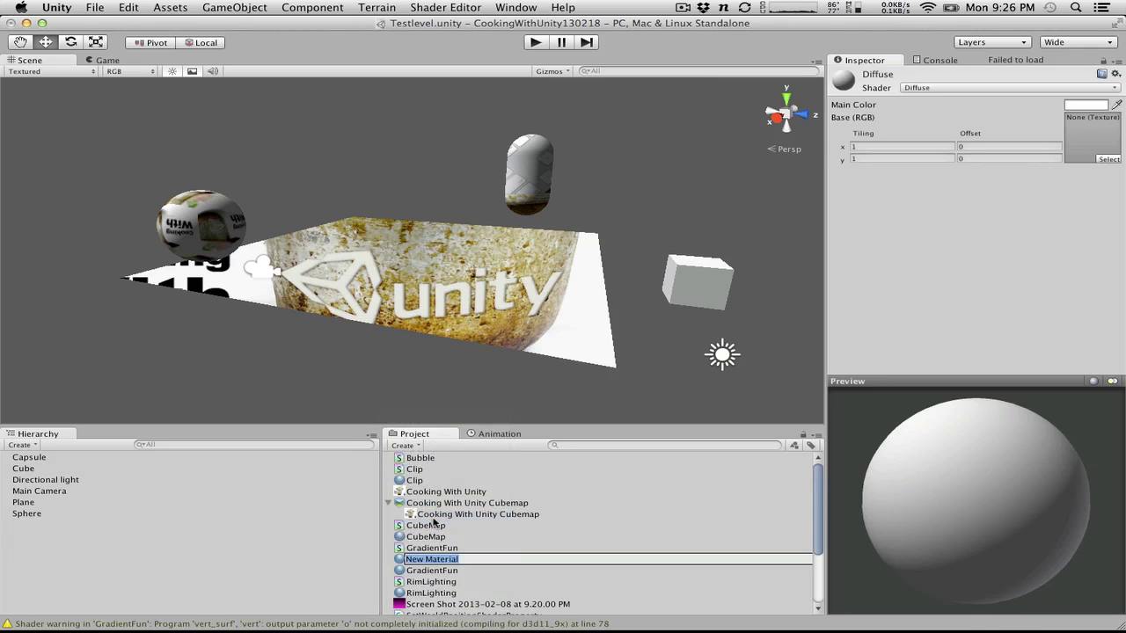
pyautogui.click(971, 88)
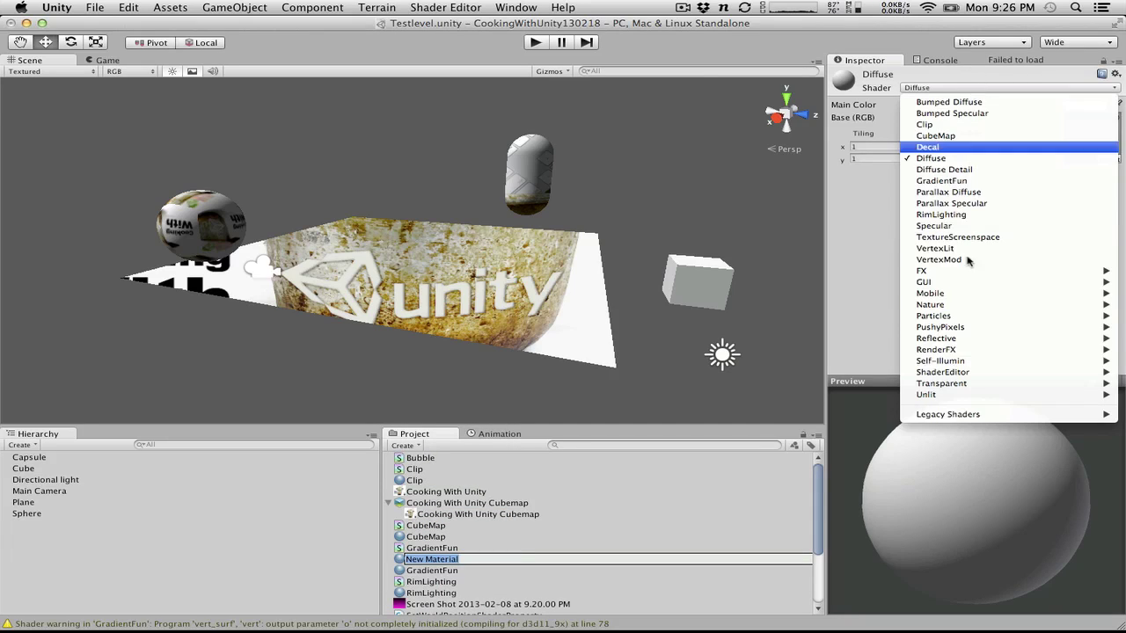
pyautogui.click(950, 137)
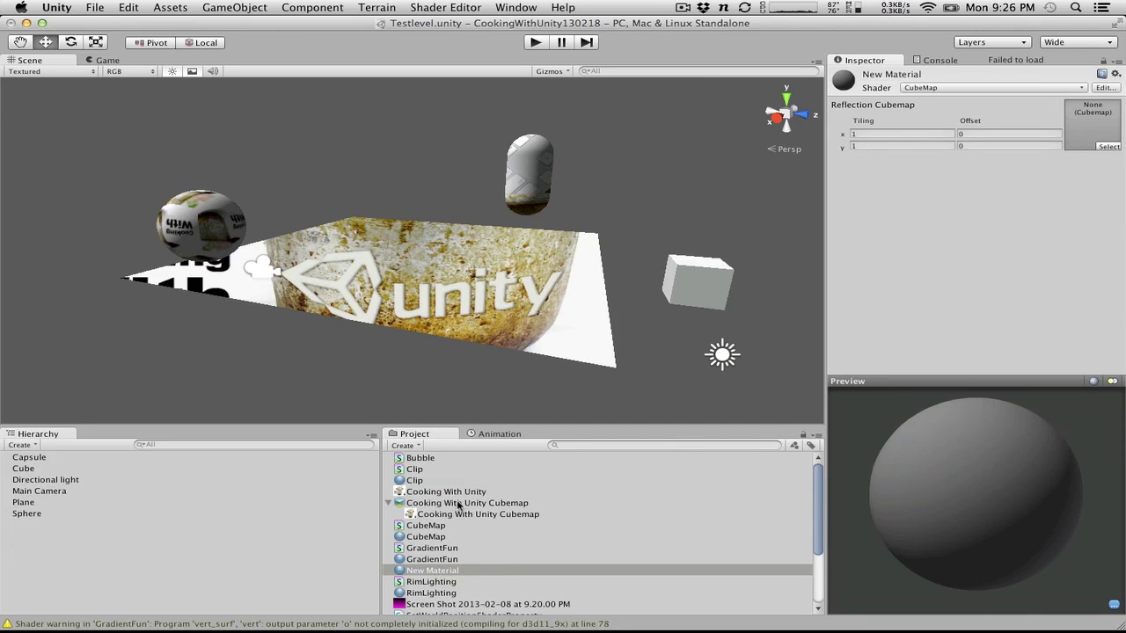
# Assign Cooking With Unity Cubemap as the new material's Reflection Cubemap and rename the material REALCUBEMAP
pyautogui.moveTo(460, 503); pyautogui.dragTo(1099, 145)
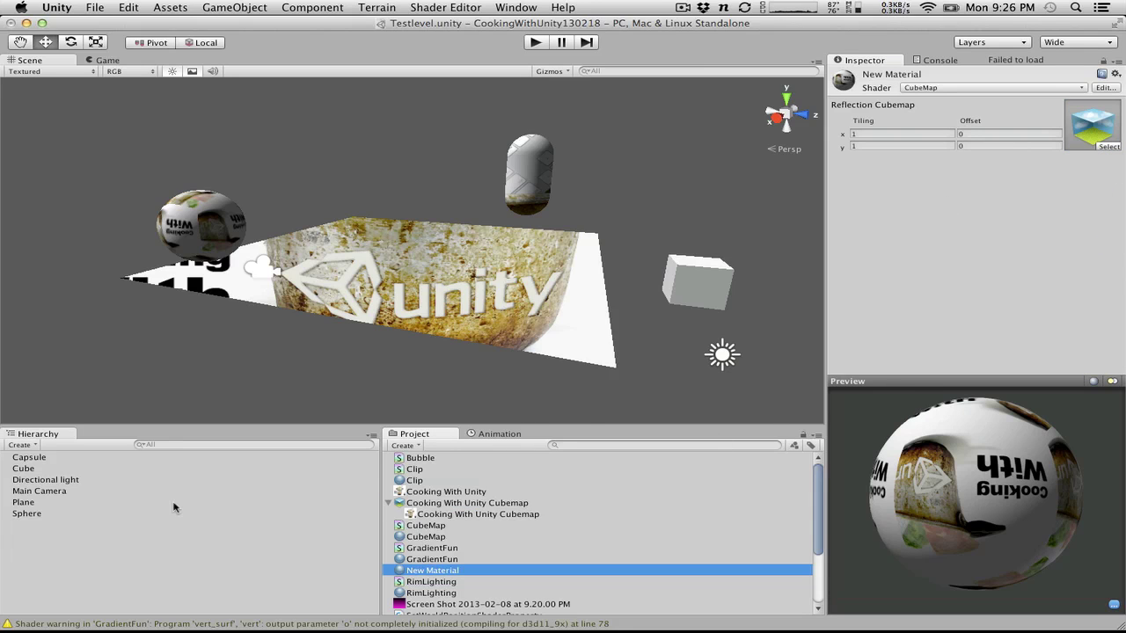
pyautogui.click(430, 571)
pyautogui.write('R')
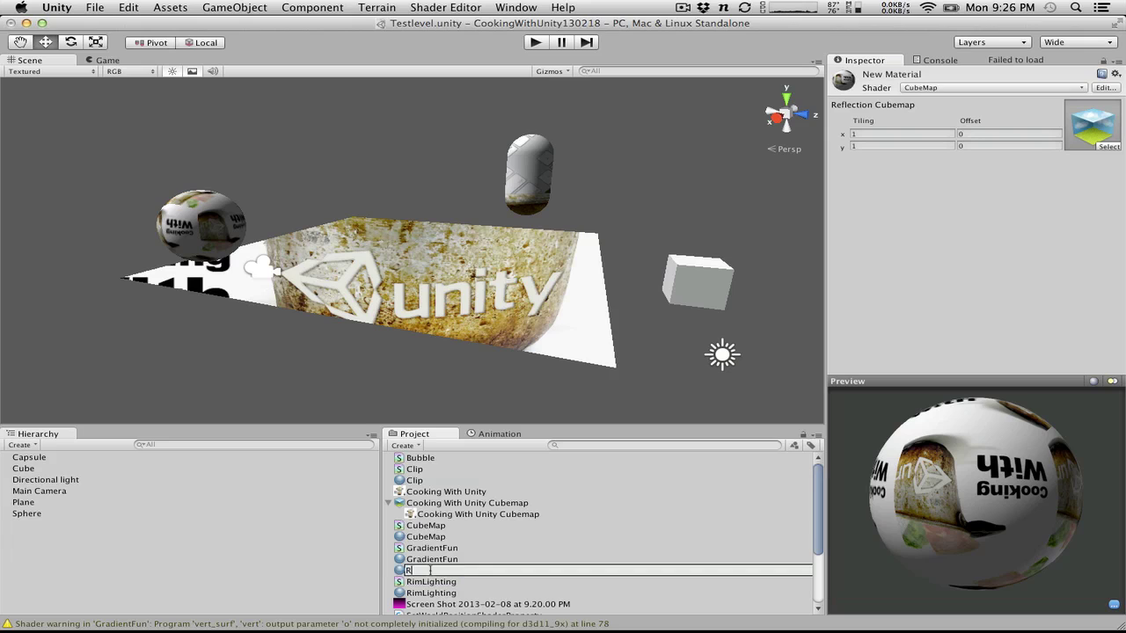
pyautogui.write('EALCUBEMAP')
pyautogui.press('Return')
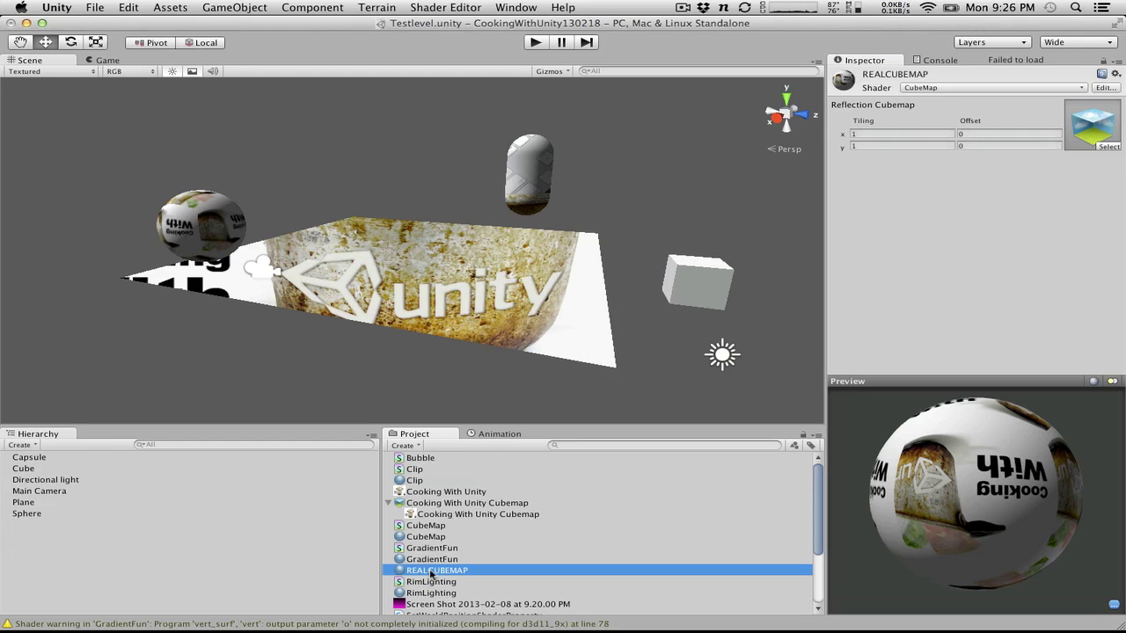
# Apply the REALCUBEMAP material to the sphere in the scene and inspect its mapping from another angle
pyautogui.moveTo(428, 576); pyautogui.dragTo(167, 271)
pyautogui.keyDown('alt'); pyautogui.moveTo(80, 249); pyautogui.dragTo(366, 249); pyautogui.keyUp('alt')
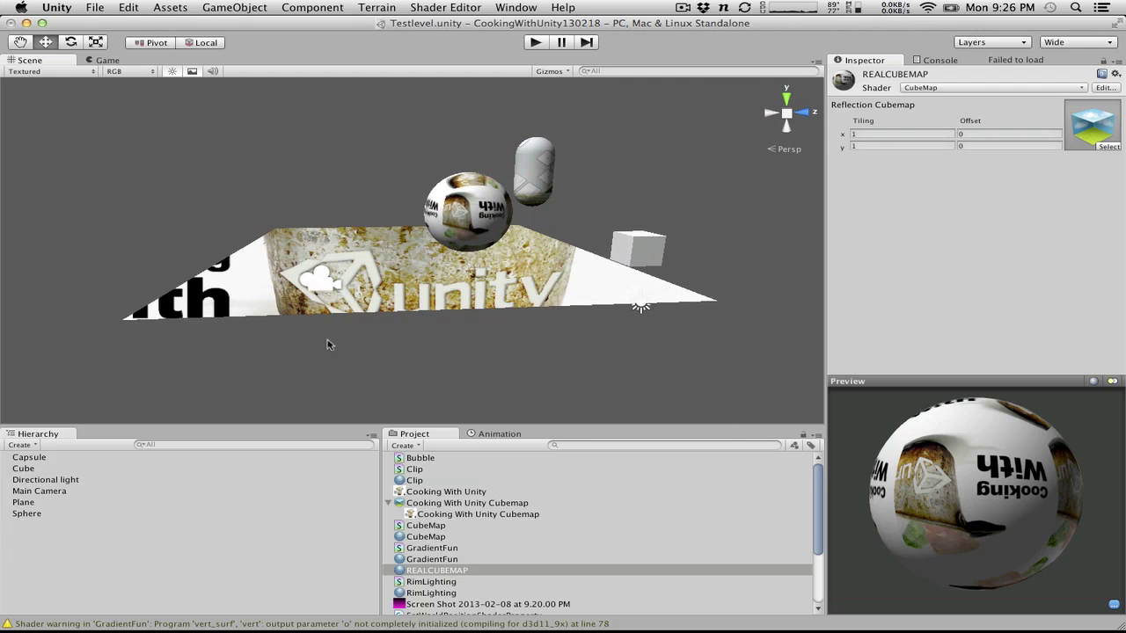
pyautogui.moveTo(880, 471); pyautogui.dragTo(838, 473)
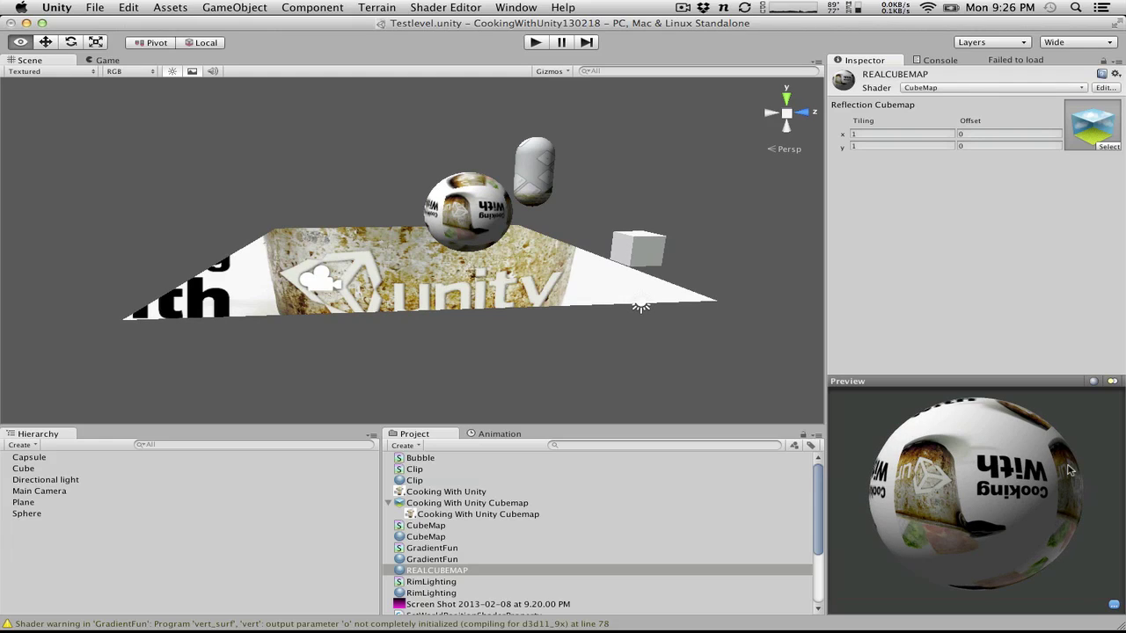
# Change REALCUBEMAP's shader to Reflective/Diffuse and set its Main Color to black
pyautogui.click(992, 88)
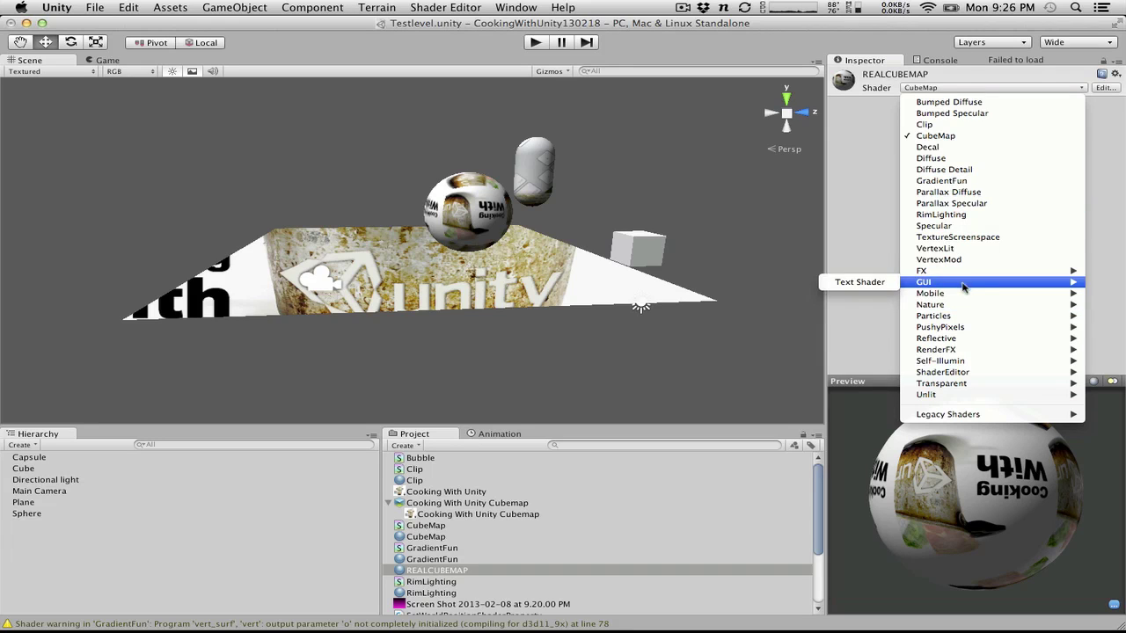
pyautogui.moveTo(960, 339)
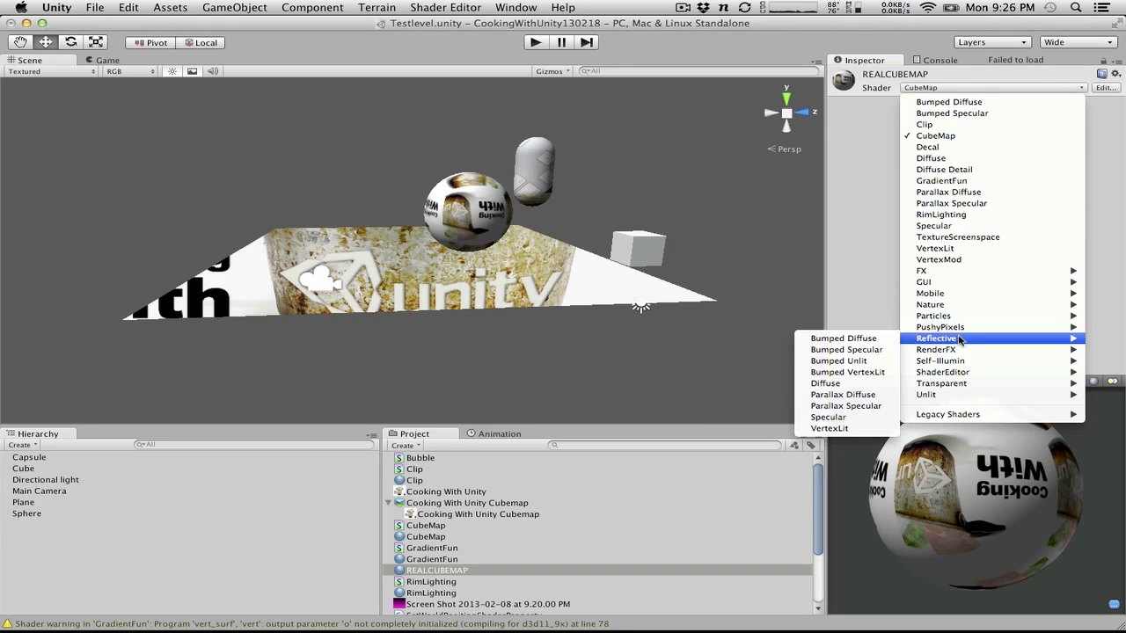
pyautogui.click(838, 384)
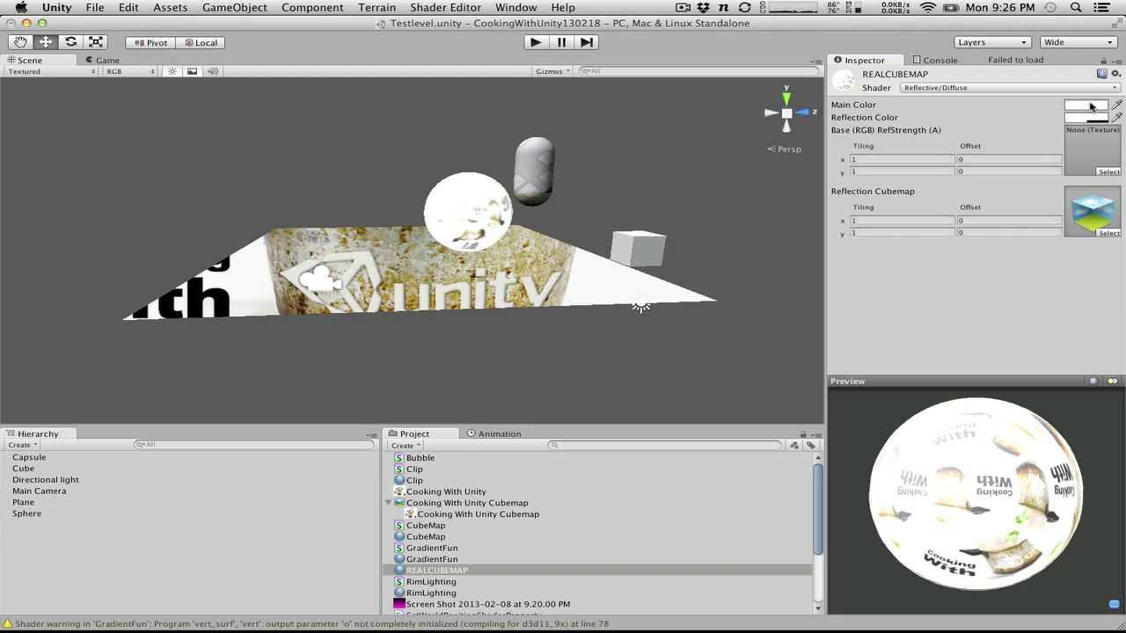
pyautogui.click(1091, 107)
pyautogui.moveTo(84, 110); pyautogui.dragTo(296, 266)
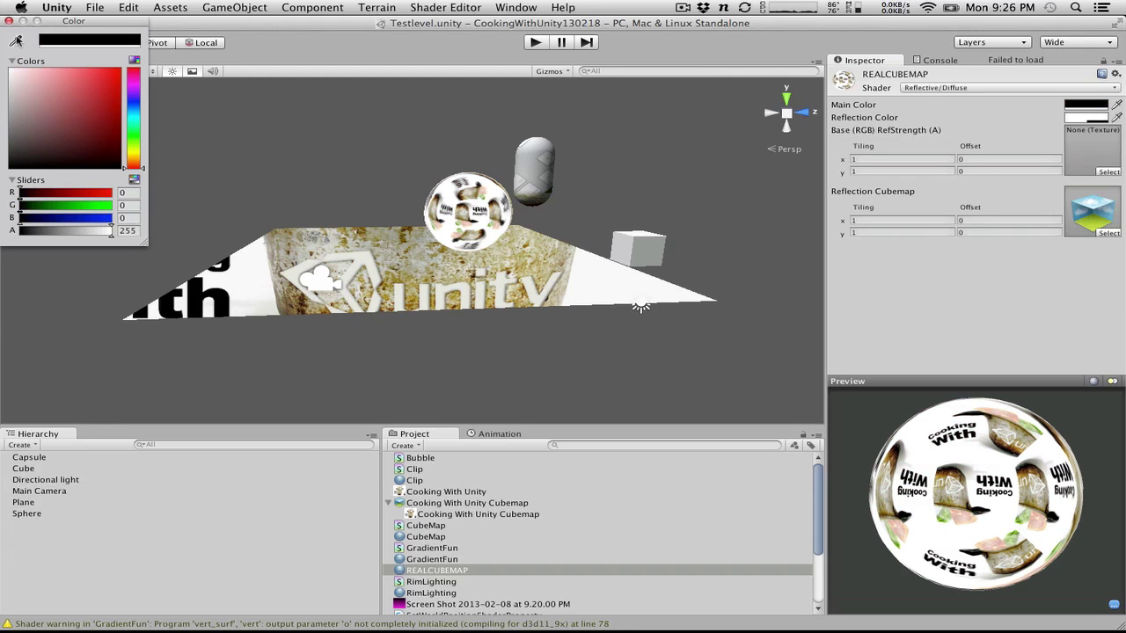
pyautogui.click(9, 20)
pyautogui.keyDown('alt'); pyautogui.moveTo(412, 143); pyautogui.dragTo(357, 135); pyautogui.keyUp('alt')
# In the Pixel Graph, replace the WorldNormal node with a View Direction input connected to TexCUBE's Normal
pyautogui.hotkey('ctrl', 'Right')
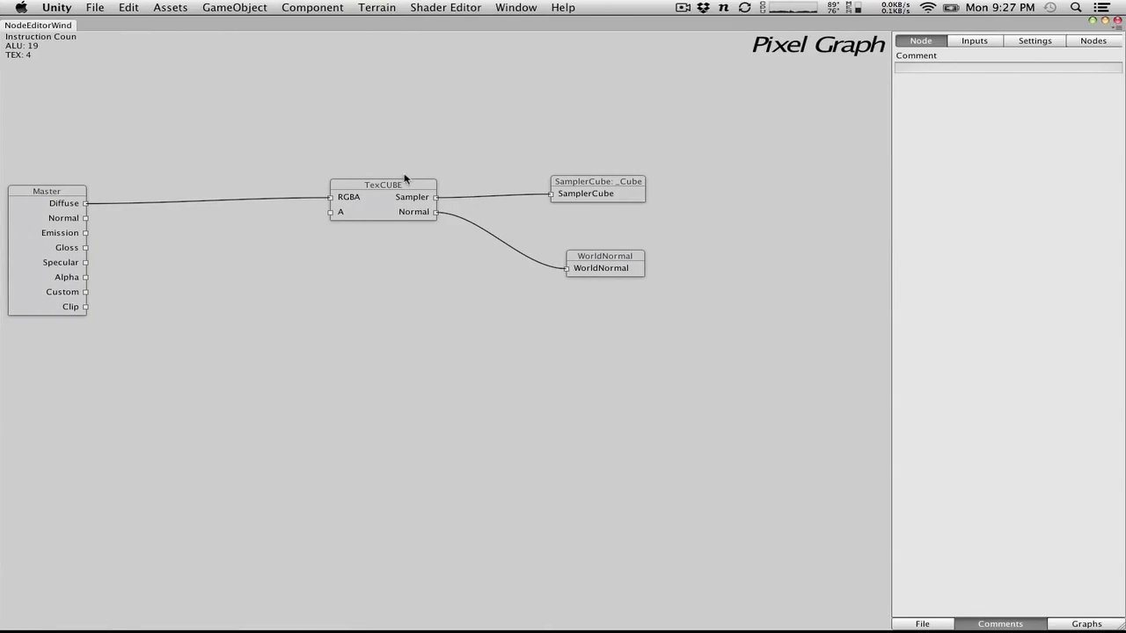
pyautogui.click(594, 277)
pyautogui.press('Delete')
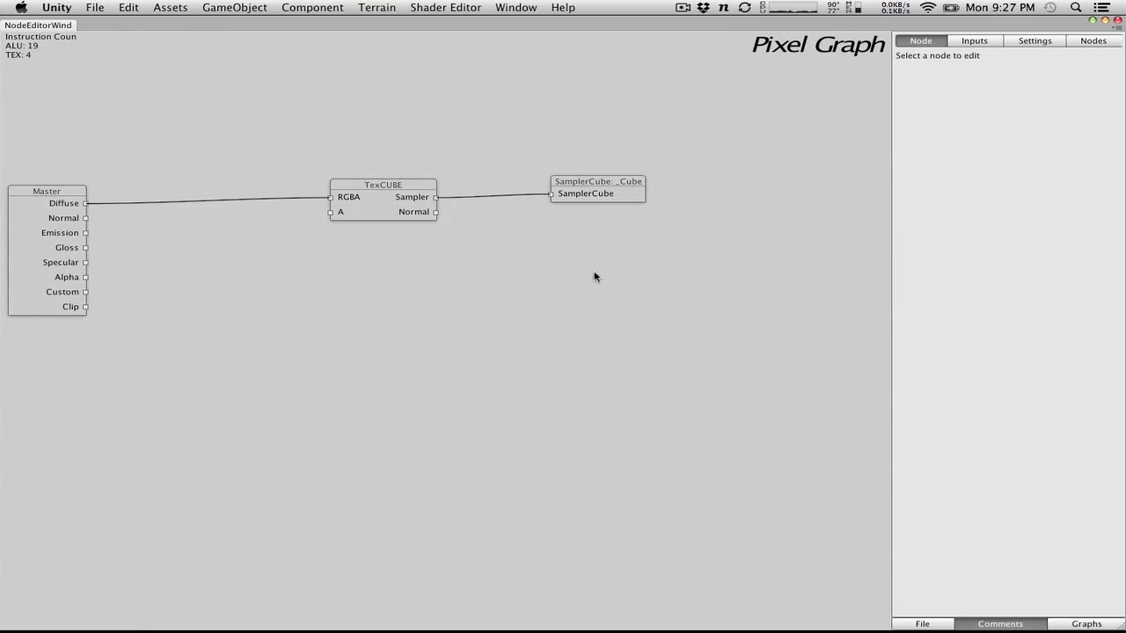
pyautogui.rightClick(593, 277)
pyautogui.moveTo(675, 321)
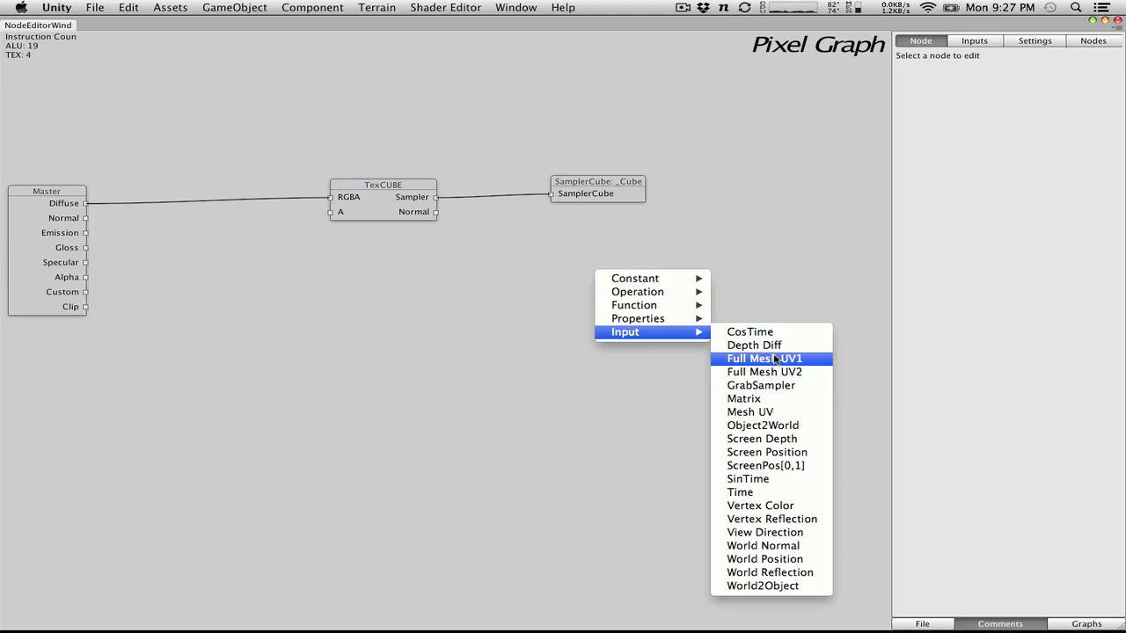
pyautogui.click(794, 532)
pyautogui.moveTo(596, 292); pyautogui.dragTo(432, 214)
pyautogui.click(432, 214)
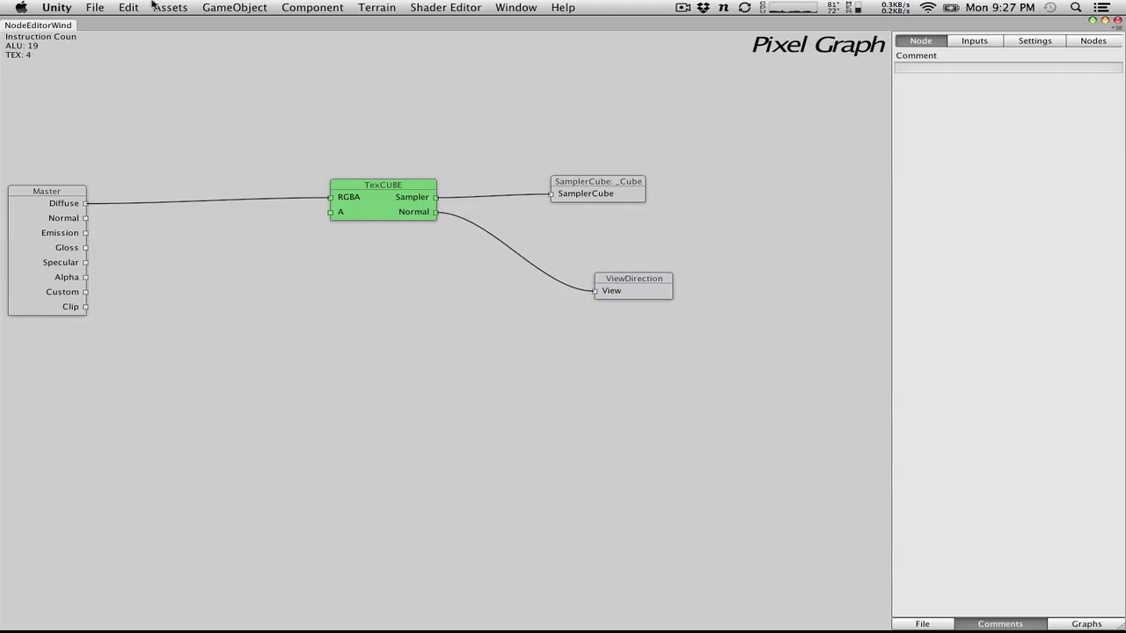
# Save the shader graph and re-export the CubeMap shader
pyautogui.click(932, 624)
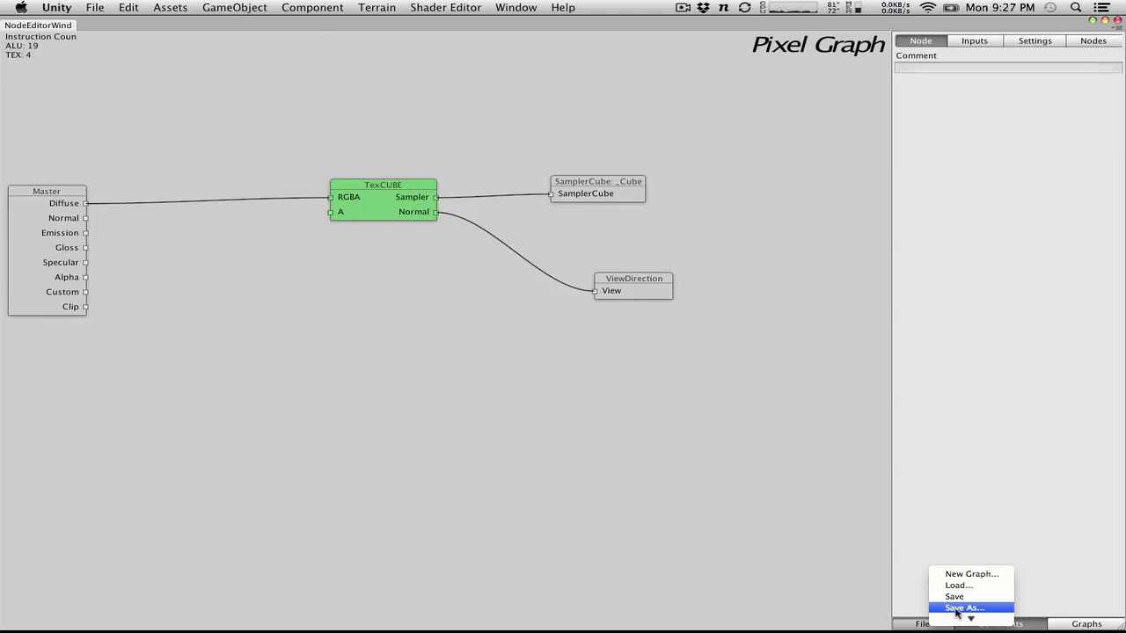
pyautogui.click(957, 598)
pyautogui.click(932, 624)
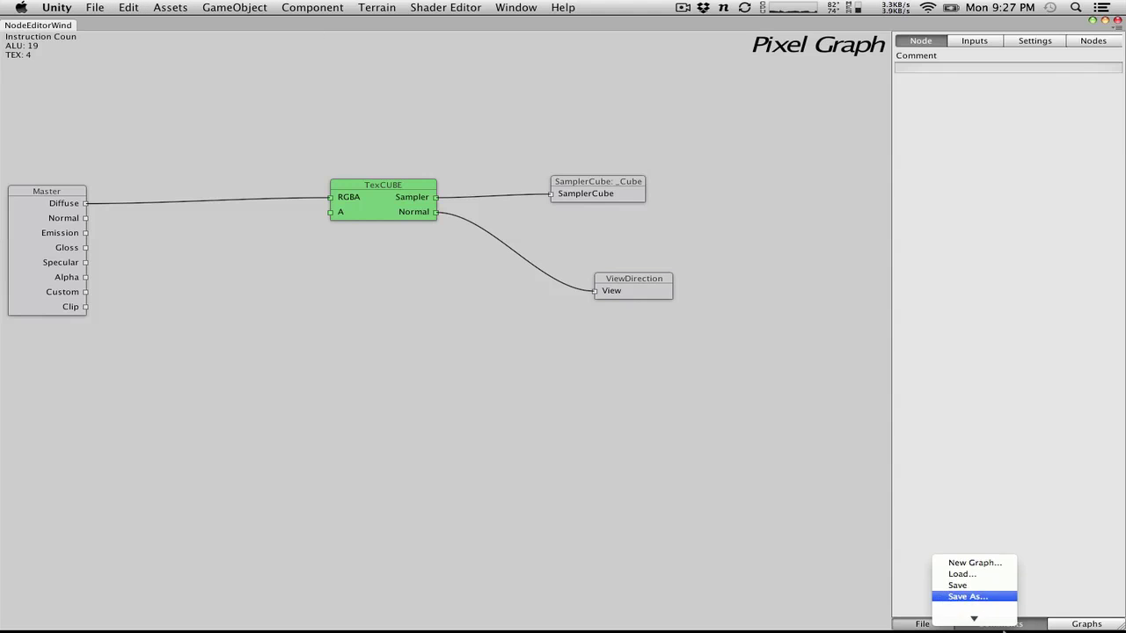
pyautogui.click(980, 606)
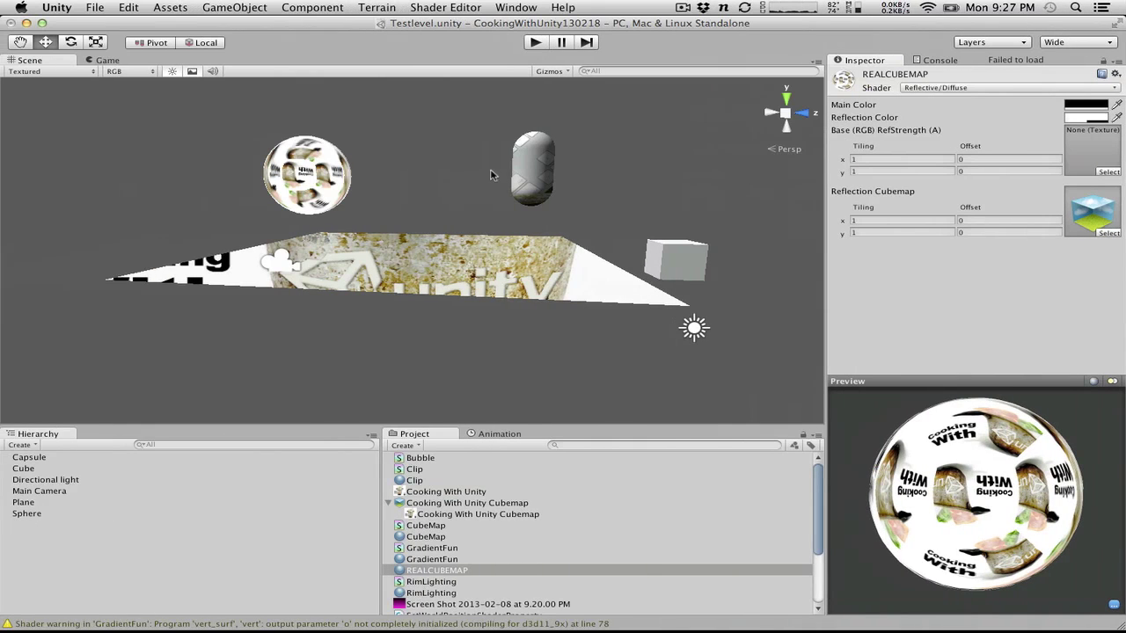
# Switch the sphere's REALCUBEMAP material to the CubeMap shader and inspect its mapping from different angles
pyautogui.click(295, 181)
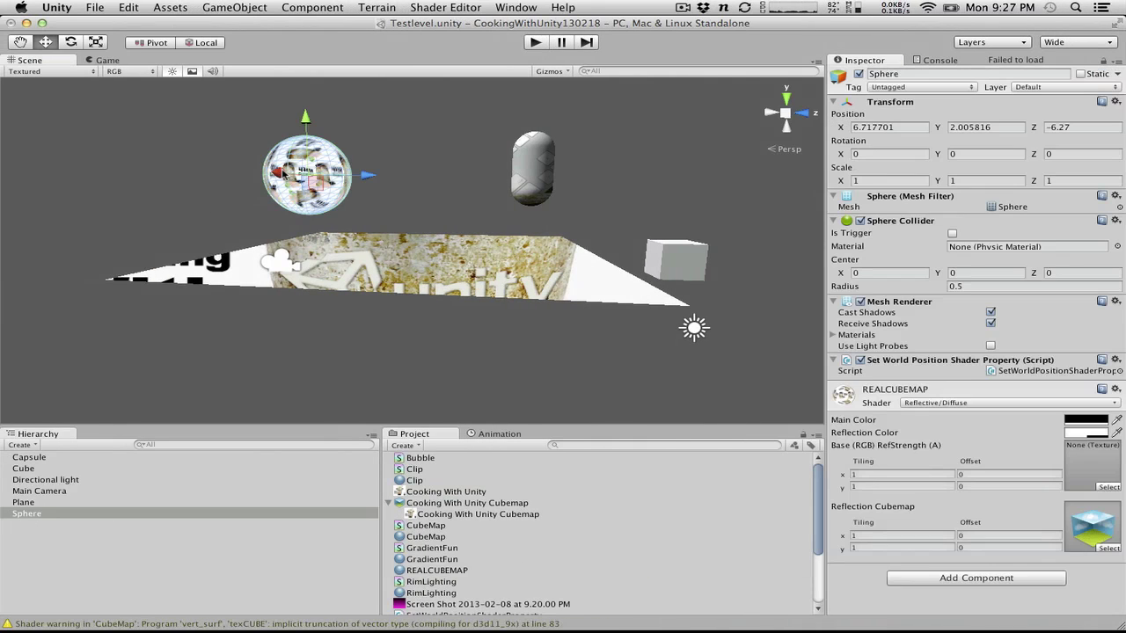
pyautogui.keyDown('alt'); pyautogui.moveTo(494, 156); pyautogui.dragTo(543, 156); pyautogui.keyUp('alt')
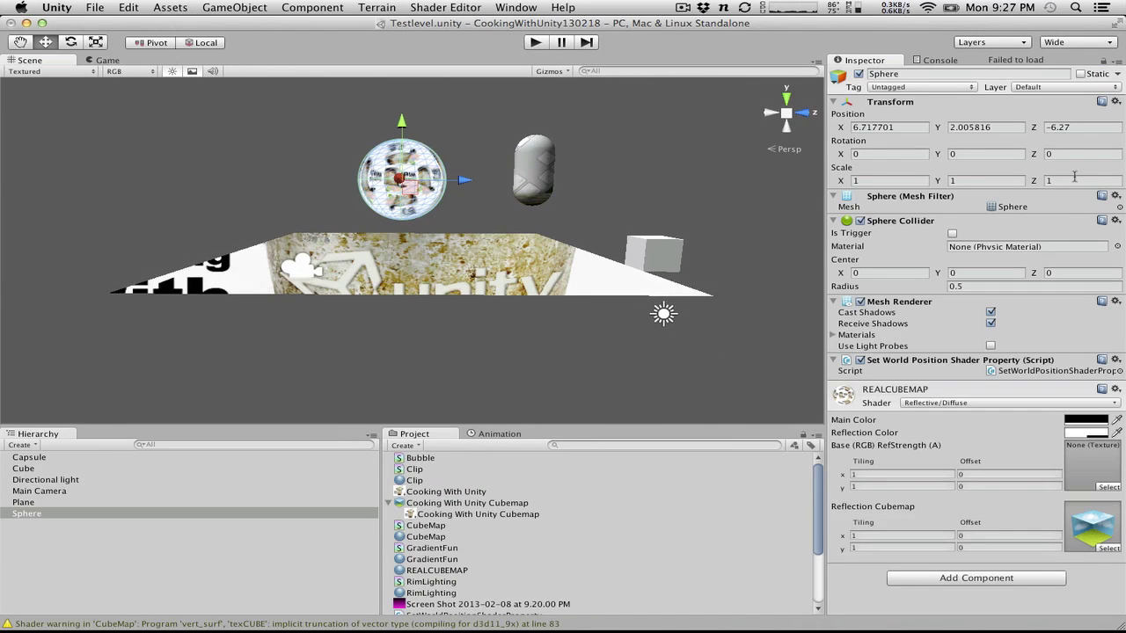
pyautogui.click(946, 404)
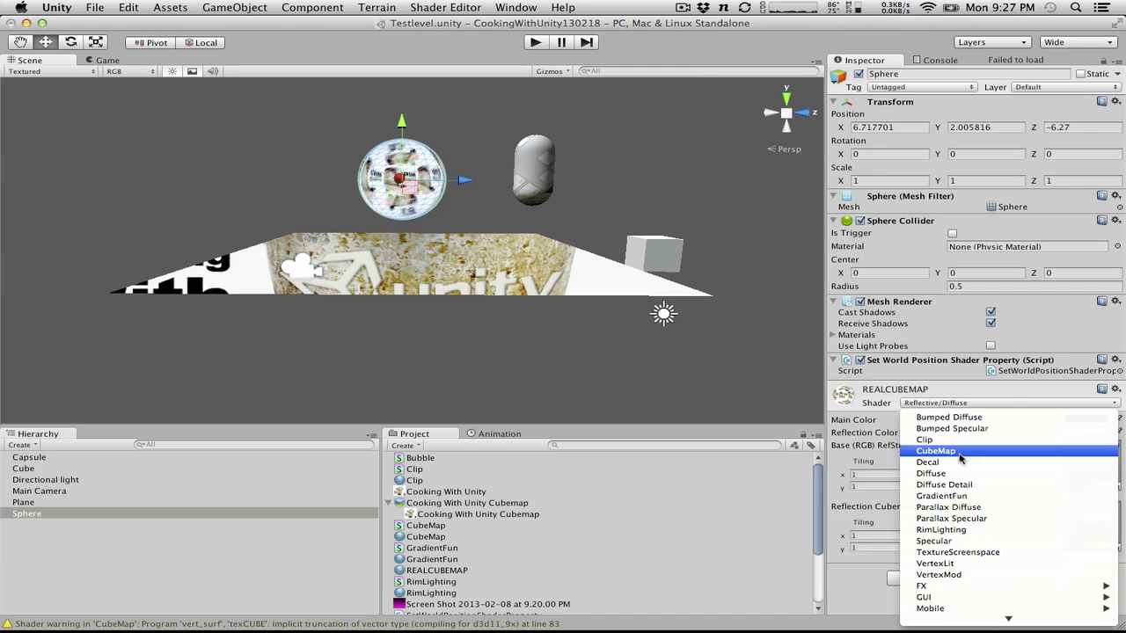
pyautogui.click(935, 451)
pyautogui.keyDown('alt'); pyautogui.moveTo(575, 188); pyautogui.dragTo(556, 88); pyautogui.keyUp('alt')
# In the Pixel Graph, replace the ViewDirection node with a Vertex Reflection input connected to TexCUBE's Normal
pyautogui.click(535, 42)
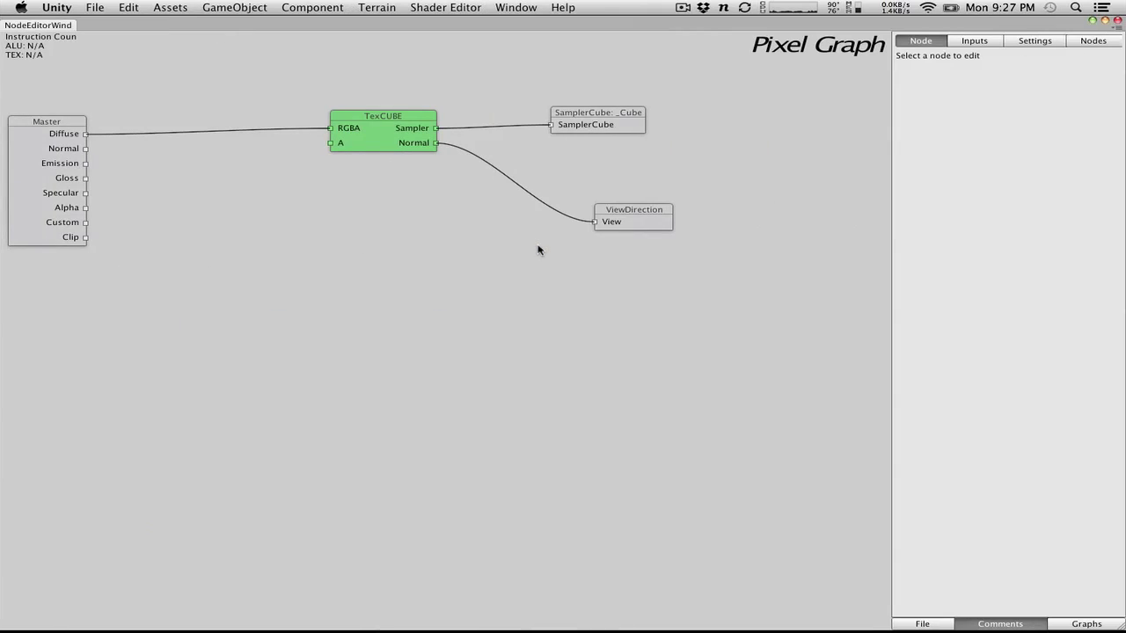
pyautogui.click(635, 215)
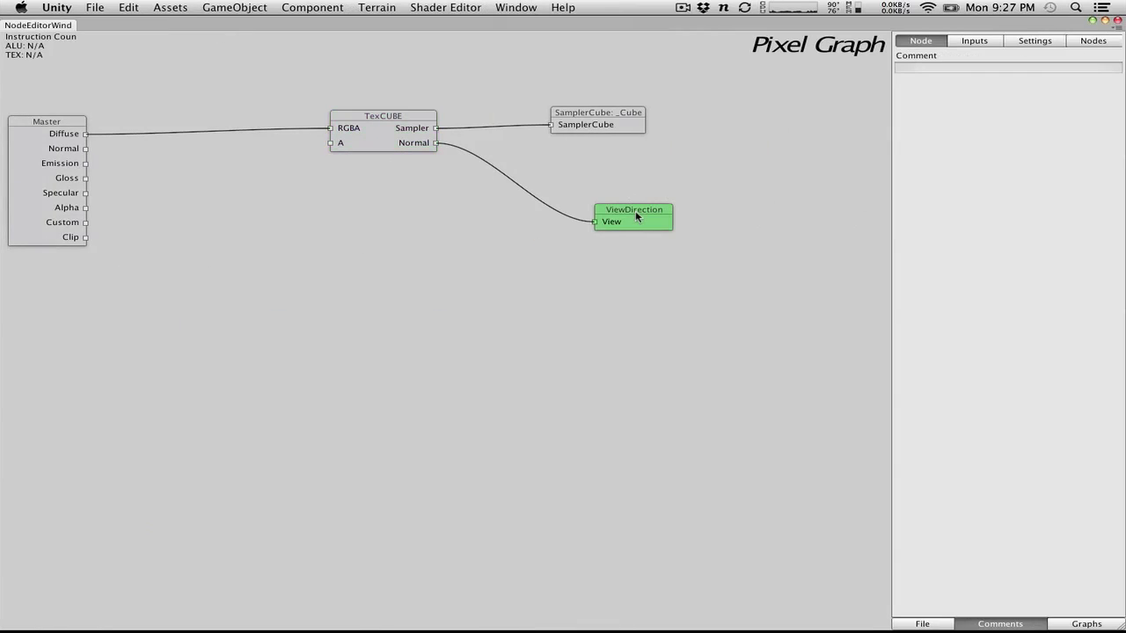
pyautogui.press('Delete')
pyautogui.rightClick(636, 218)
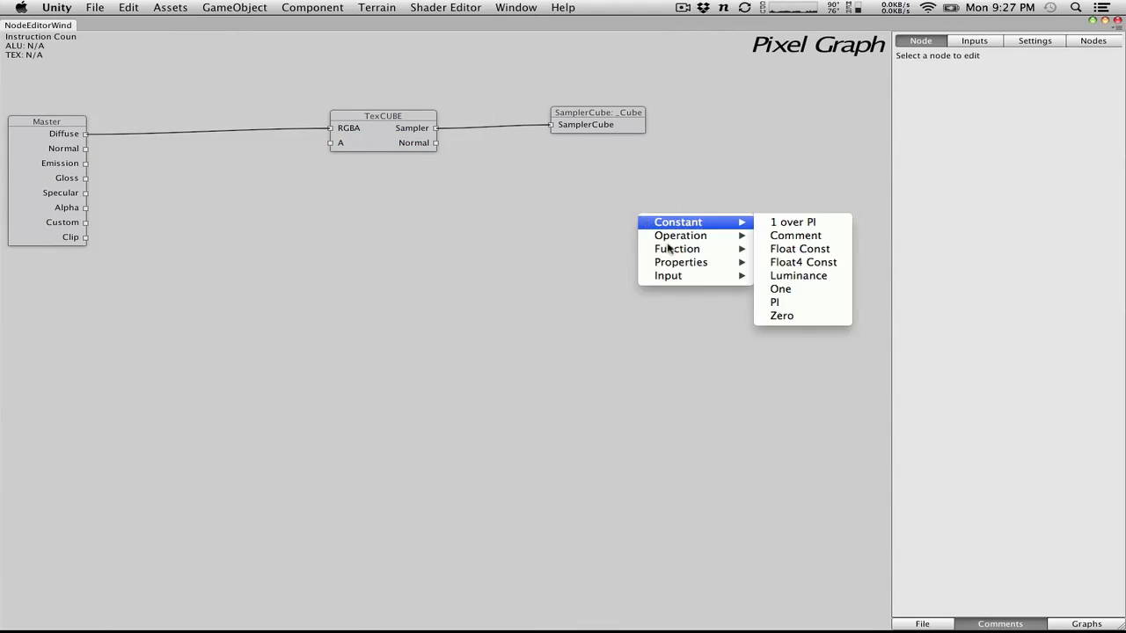
pyautogui.moveTo(680, 269)
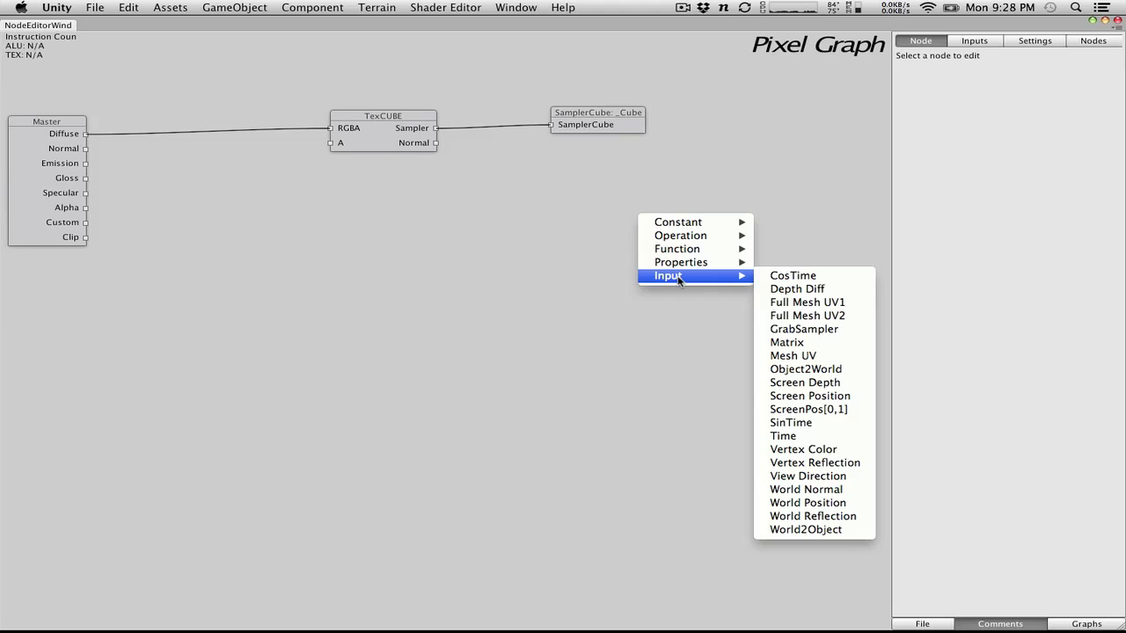
pyautogui.click(818, 464)
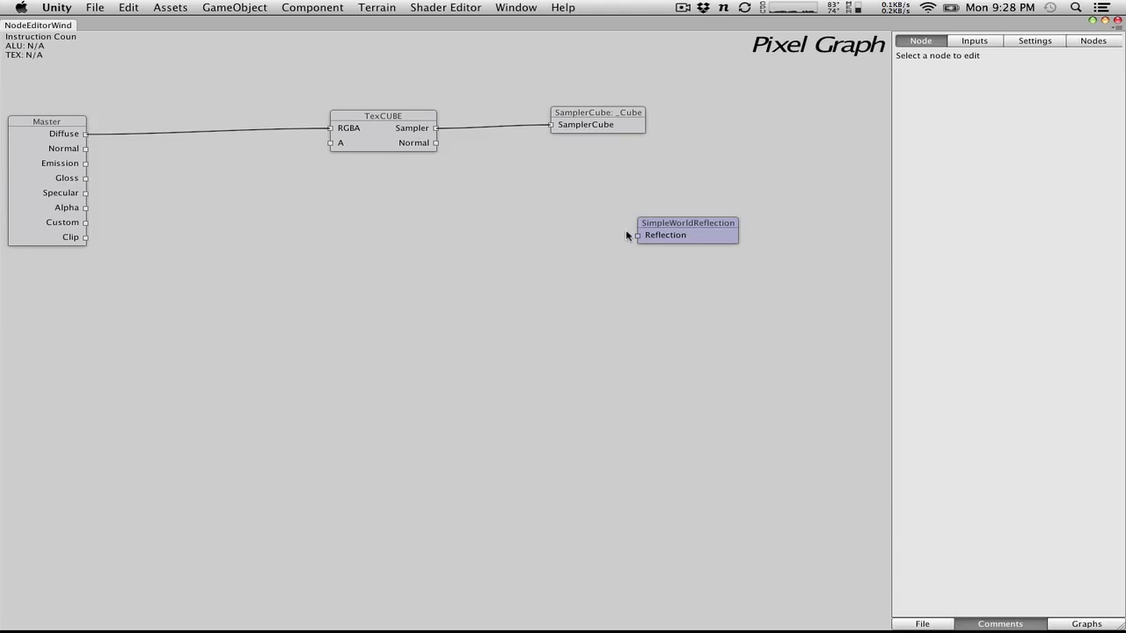
pyautogui.moveTo(639, 235); pyautogui.dragTo(436, 142)
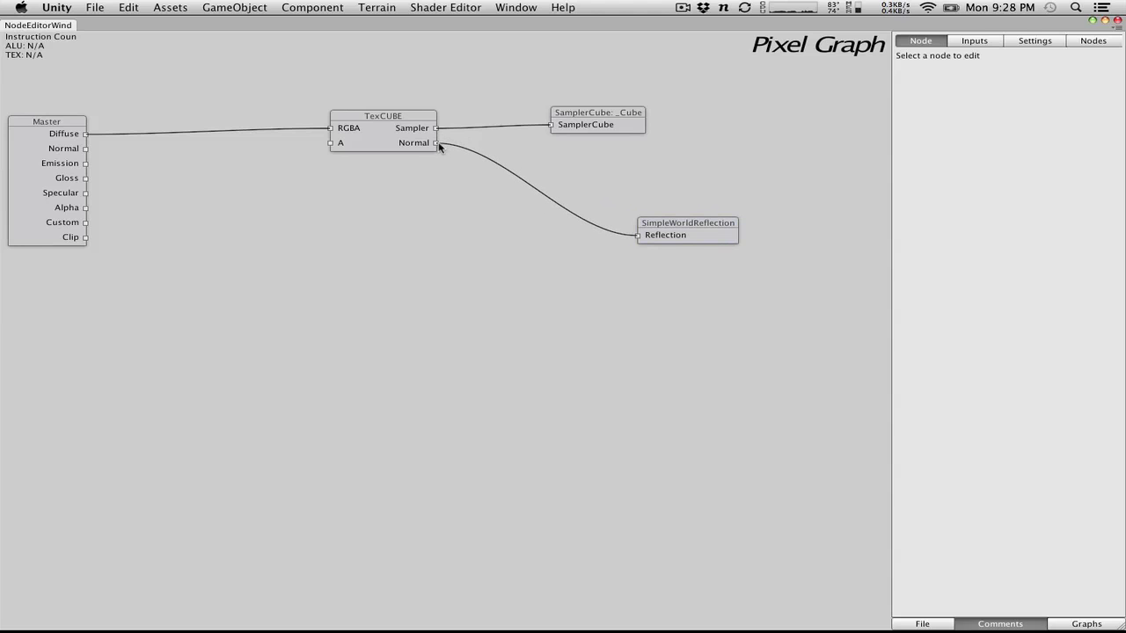
# Save the updated shader graph and export the CubeMap shader again
pyautogui.click(941, 626)
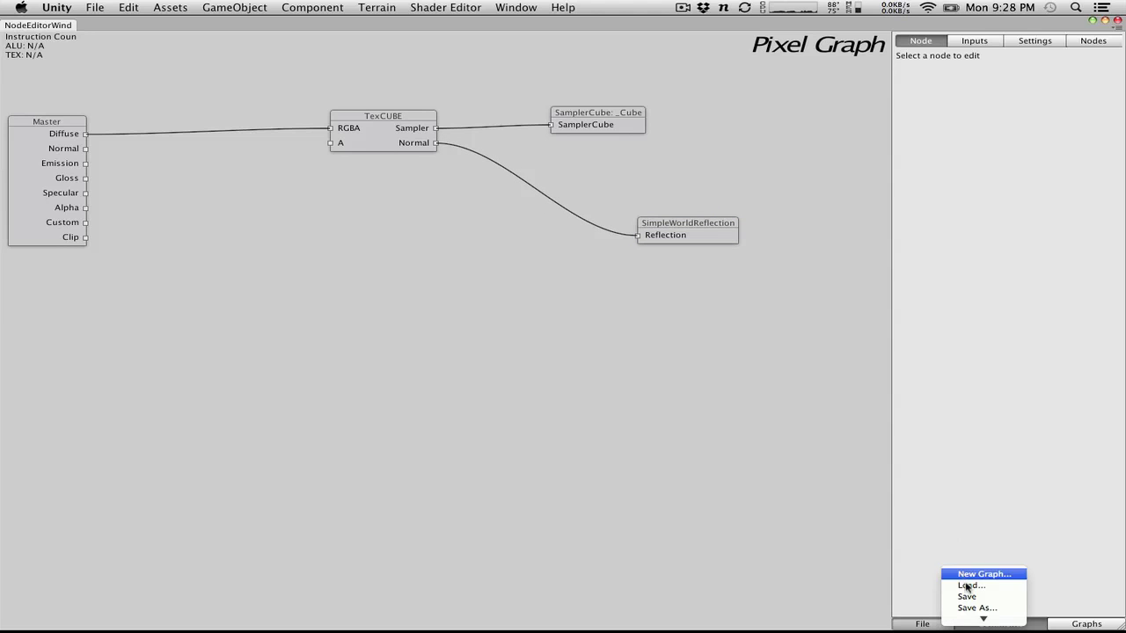
pyautogui.click(972, 596)
pyautogui.click(921, 625)
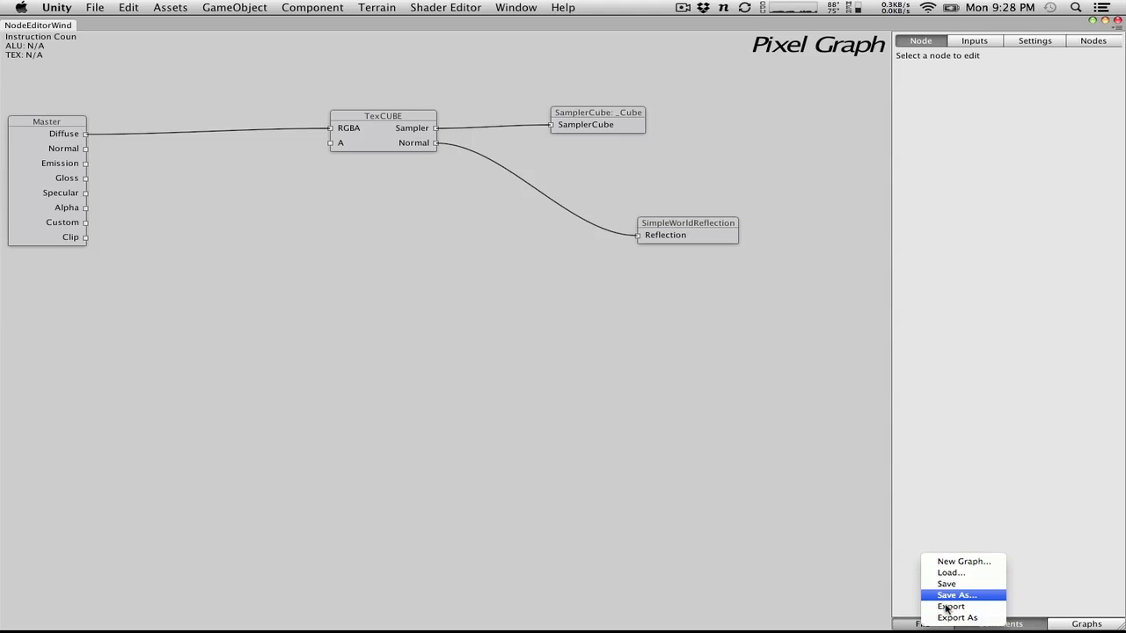
pyautogui.click(950, 606)
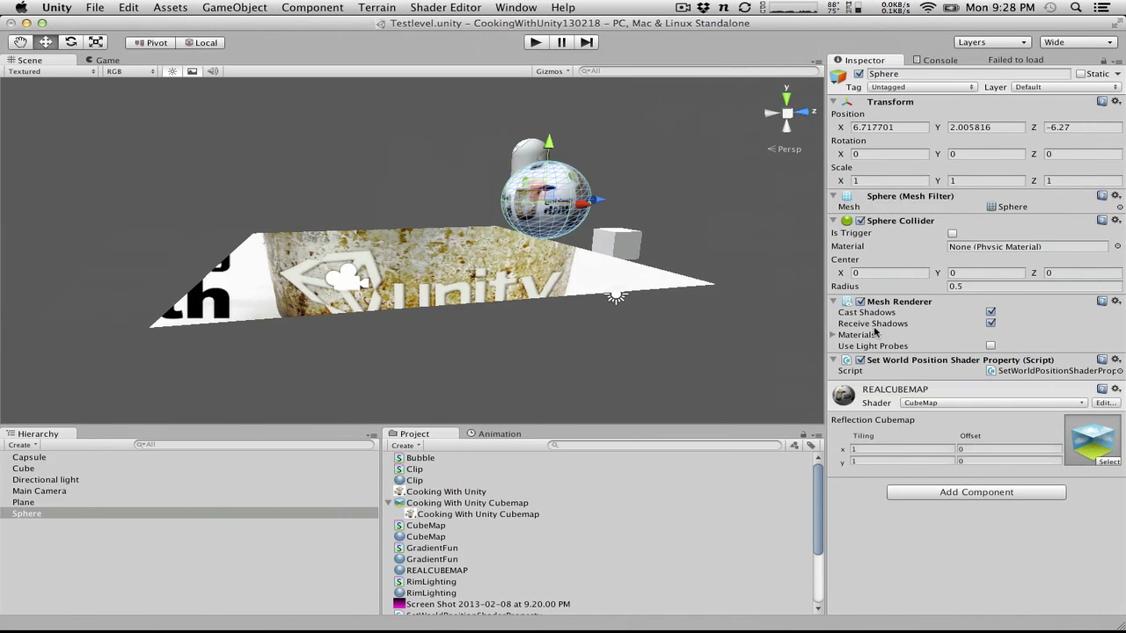
# Inspect the sphere with the re-exported shader, then set REALCUBEMAP to Reflective/Diffuse and compare the reflections from several angles
pyautogui.keyDown('alt'); pyautogui.moveTo(667, 145); pyautogui.dragTo(607, 152); pyautogui.keyUp('alt')
pyautogui.click(593, 168)
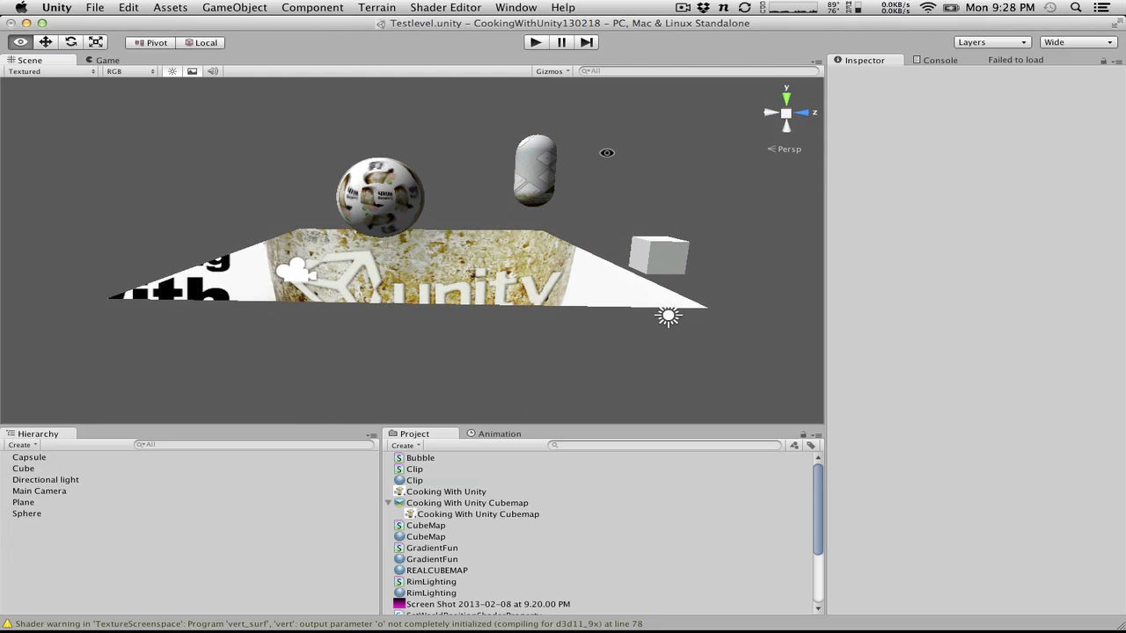
pyautogui.click(384, 197)
pyautogui.click(941, 404)
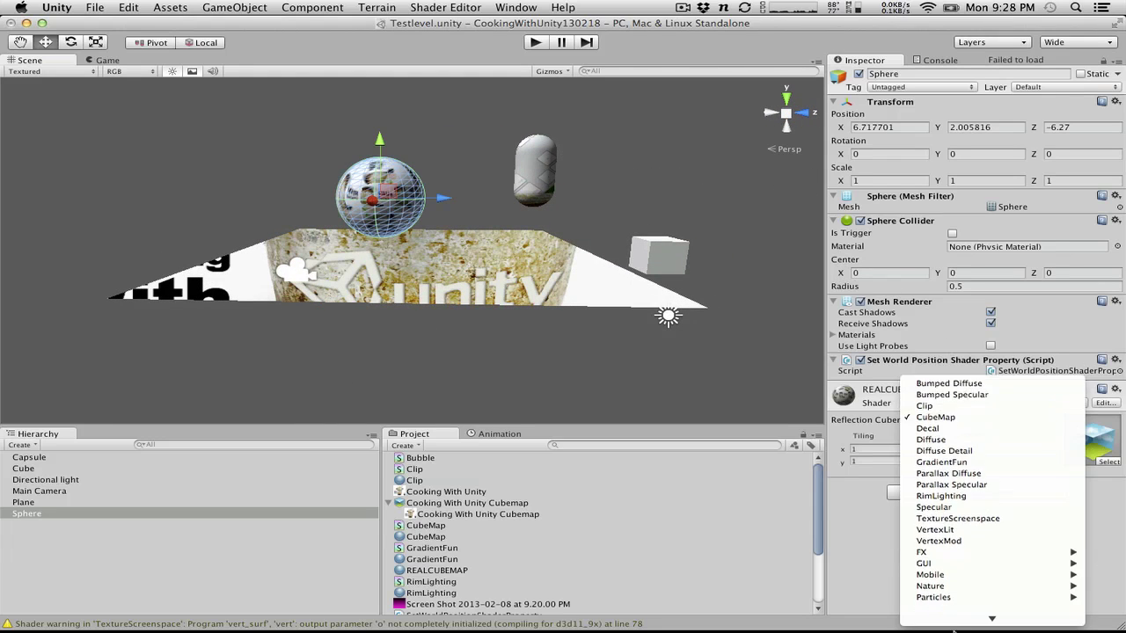
pyautogui.scroll(-2, 960, 589)
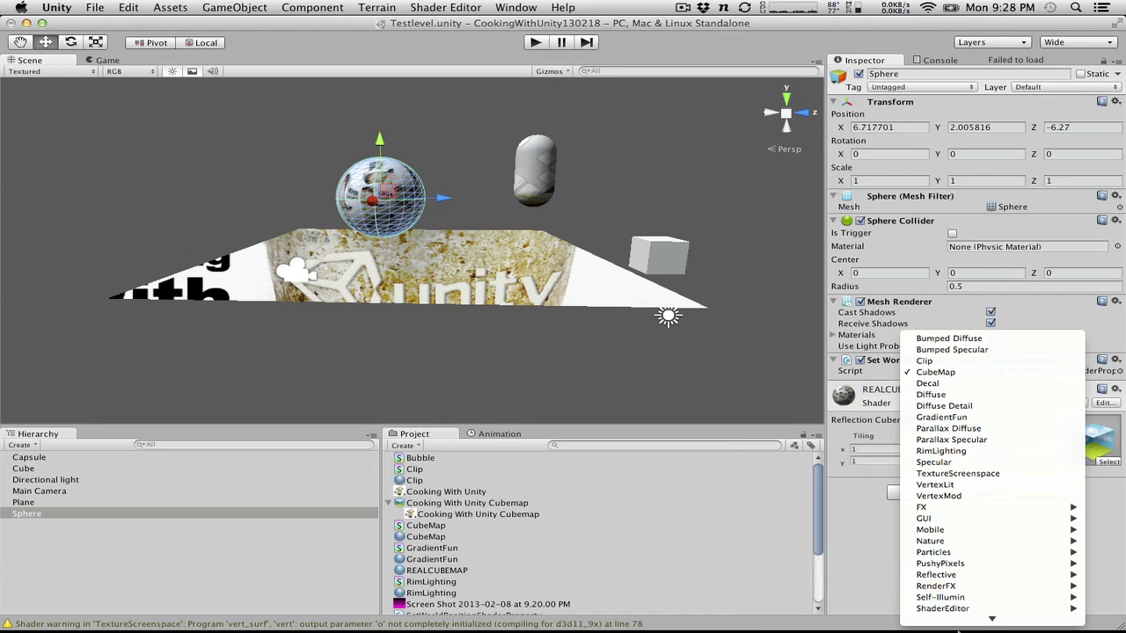
pyautogui.moveTo(962, 552)
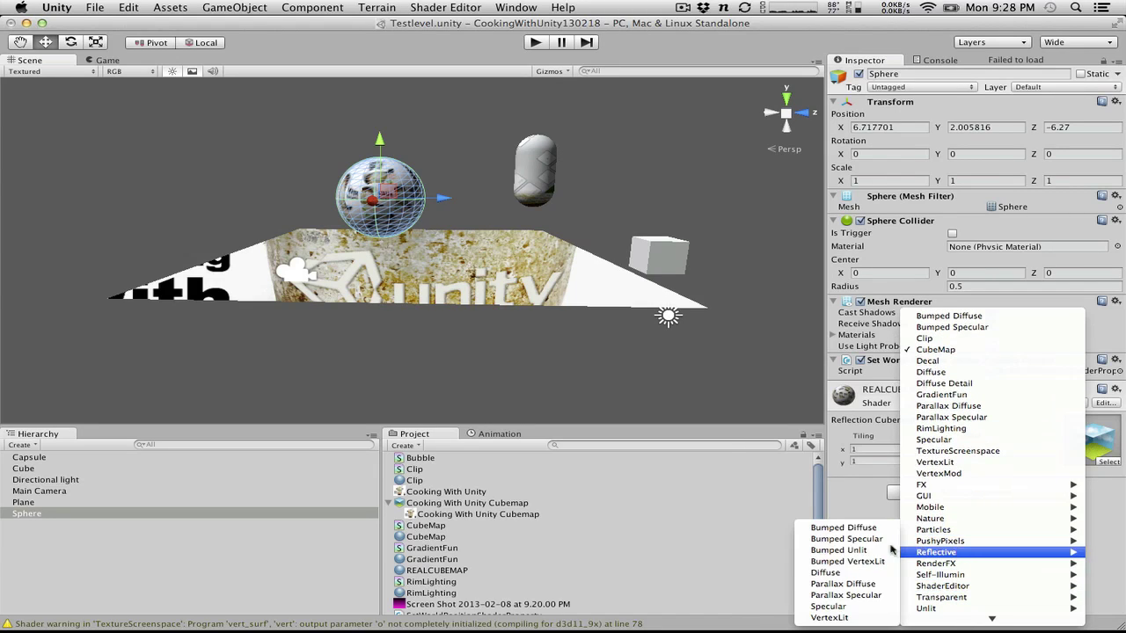
pyautogui.click(825, 572)
pyautogui.keyDown('alt'); pyautogui.moveTo(500, 297); pyautogui.dragTo(721, 321); pyautogui.keyUp('alt')
pyautogui.keyDown('alt'); pyautogui.moveTo(616, 299); pyautogui.dragTo(453, 301); pyautogui.keyUp('alt')
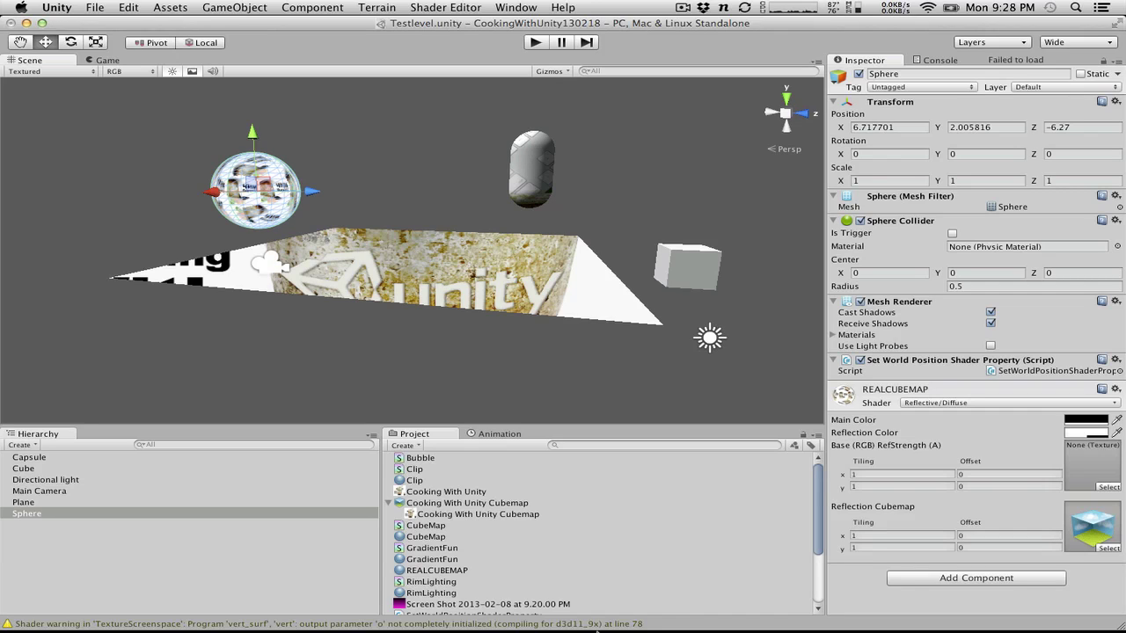
# In the Pixel Graph, move the TexCUBE, SamplerCube and SimpleWorldReflection nodes closer together beside the Master node
pyautogui.moveTo(722, 626)
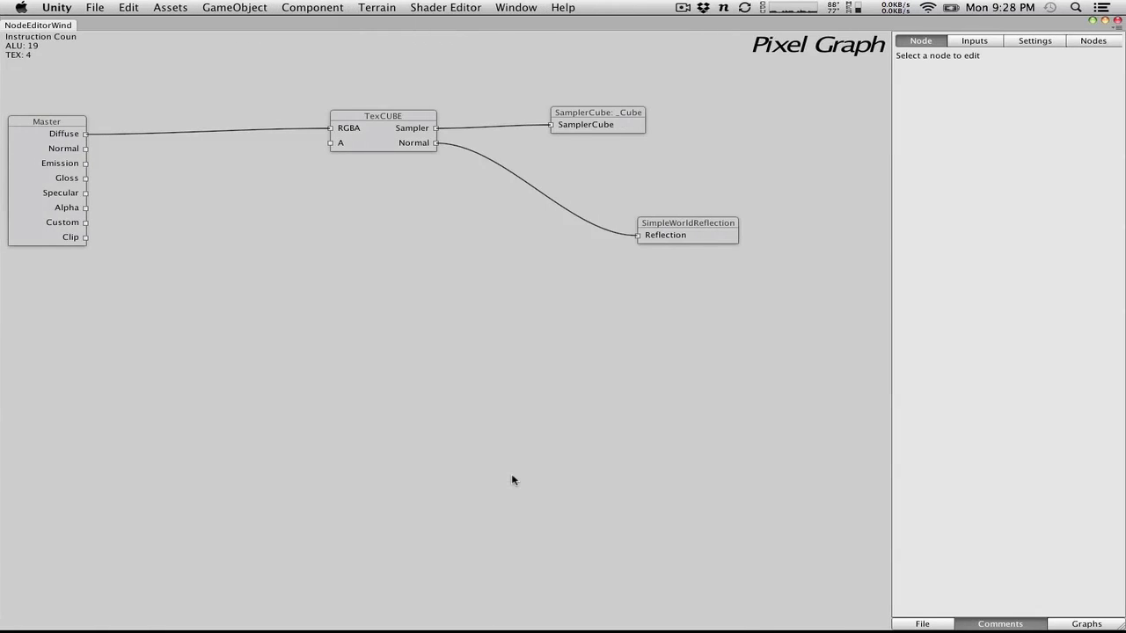
pyautogui.moveTo(697, 225); pyautogui.dragTo(613, 163)
pyautogui.rightClick(584, 350)
pyautogui.moveTo(653, 396)
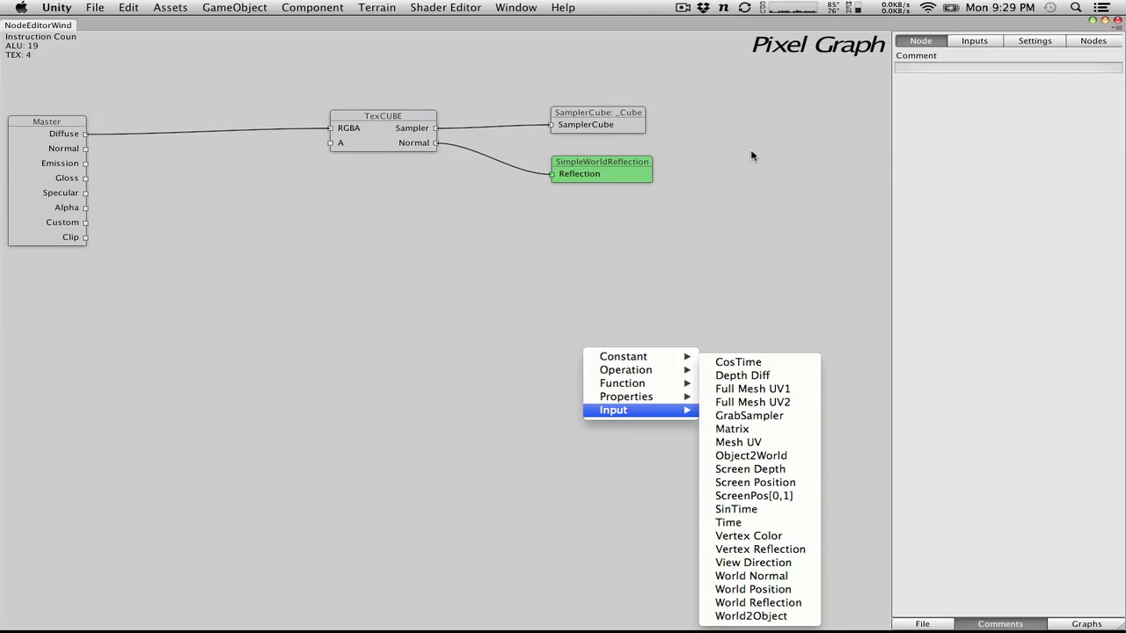
pyautogui.click(604, 181)
pyautogui.moveTo(603, 182); pyautogui.dragTo(596, 173)
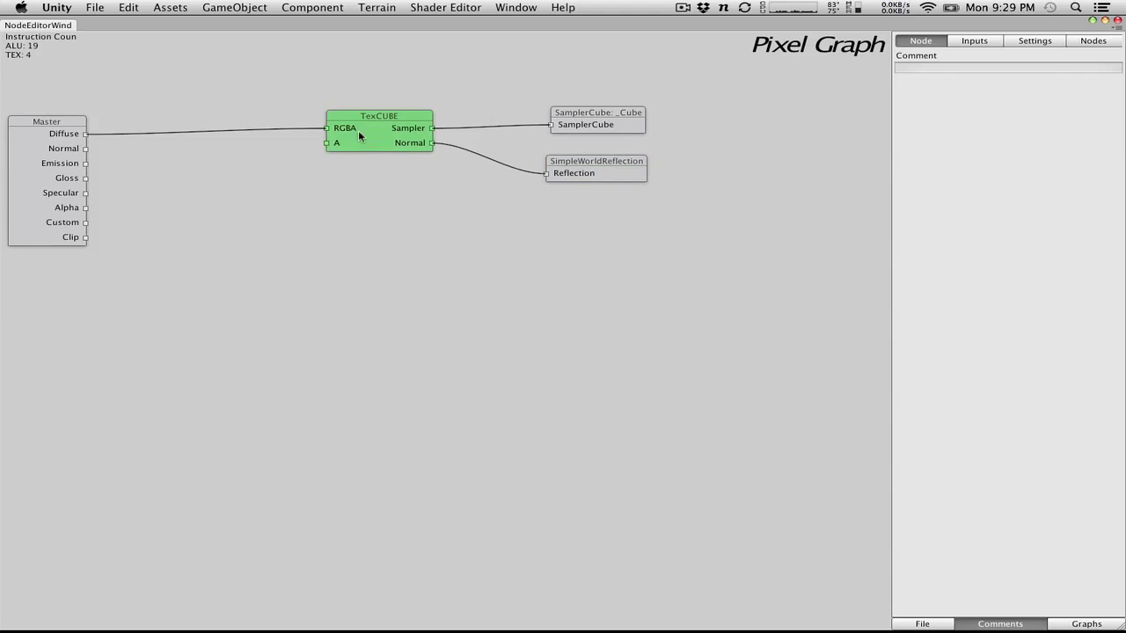
pyautogui.moveTo(358, 130); pyautogui.dragTo(246, 128)
pyautogui.moveTo(562, 124); pyautogui.dragTo(431, 125)
pyautogui.moveTo(588, 163); pyautogui.dragTo(459, 152)
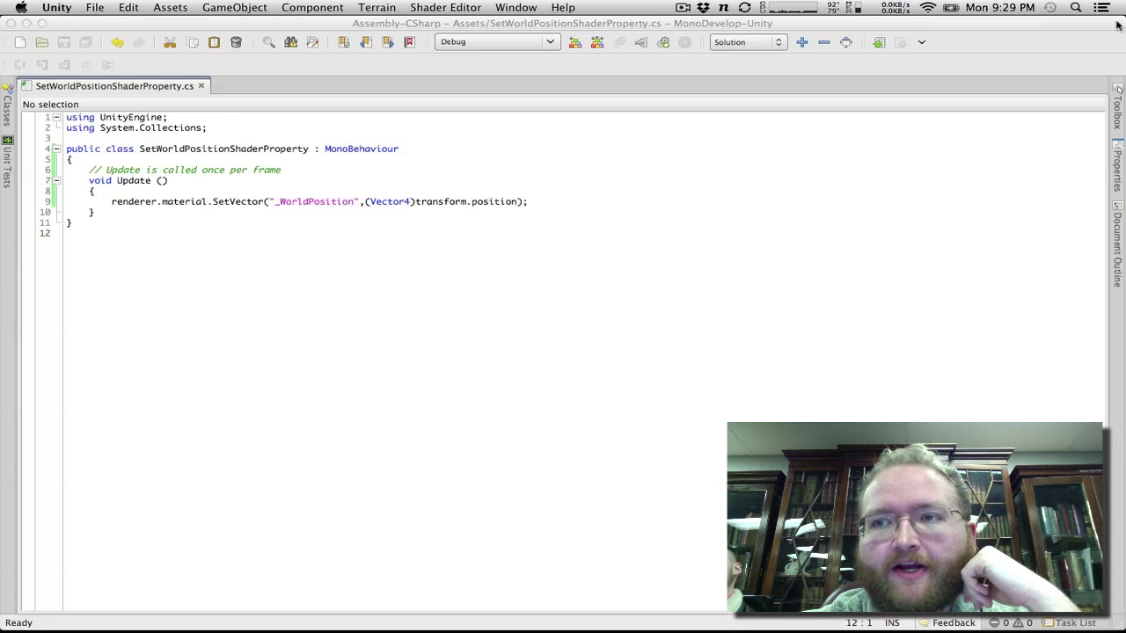
# Switch from MonoDevelop back to the Unity editor, view the scene from another angle and save the scene
pyautogui.click(1117, 20)
pyautogui.click(563, 241)
pyautogui.hotkey('ctrl', 'Left')
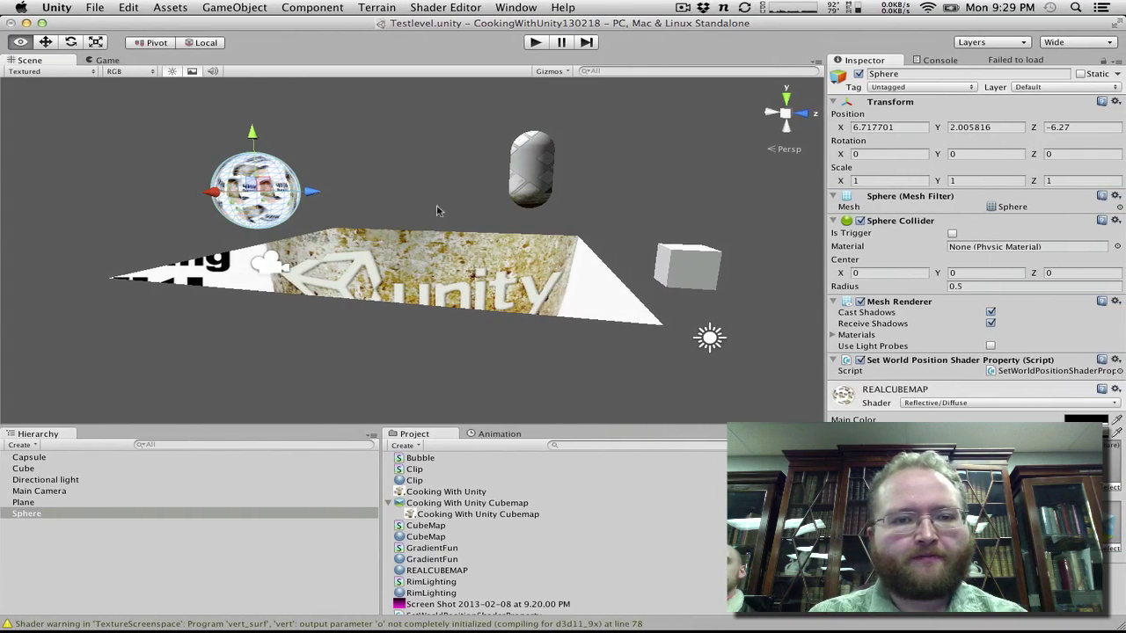
pyautogui.keyDown('alt'); pyautogui.moveTo(439, 211); pyautogui.dragTo(375, 236); pyautogui.keyUp('alt')
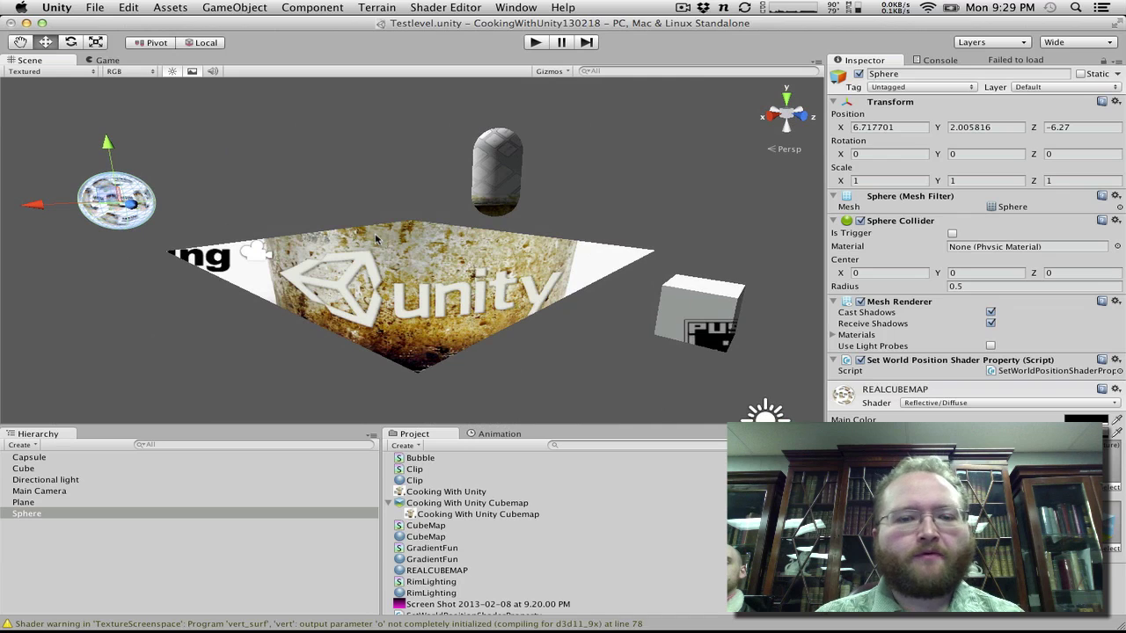
pyautogui.click(95, 7)
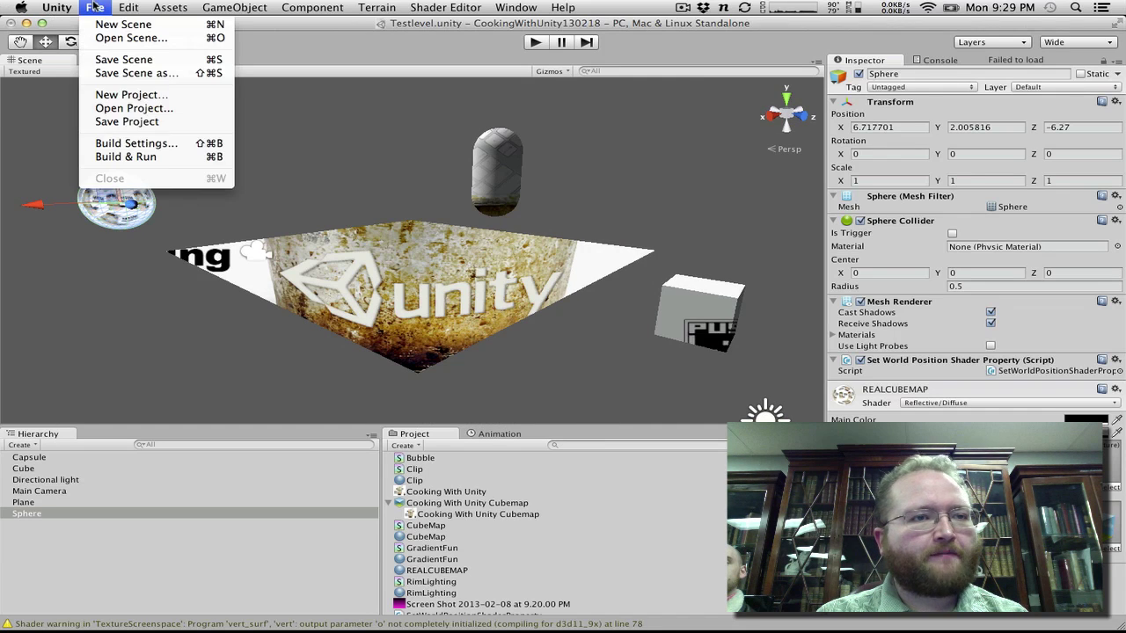
pyautogui.click(123, 60)
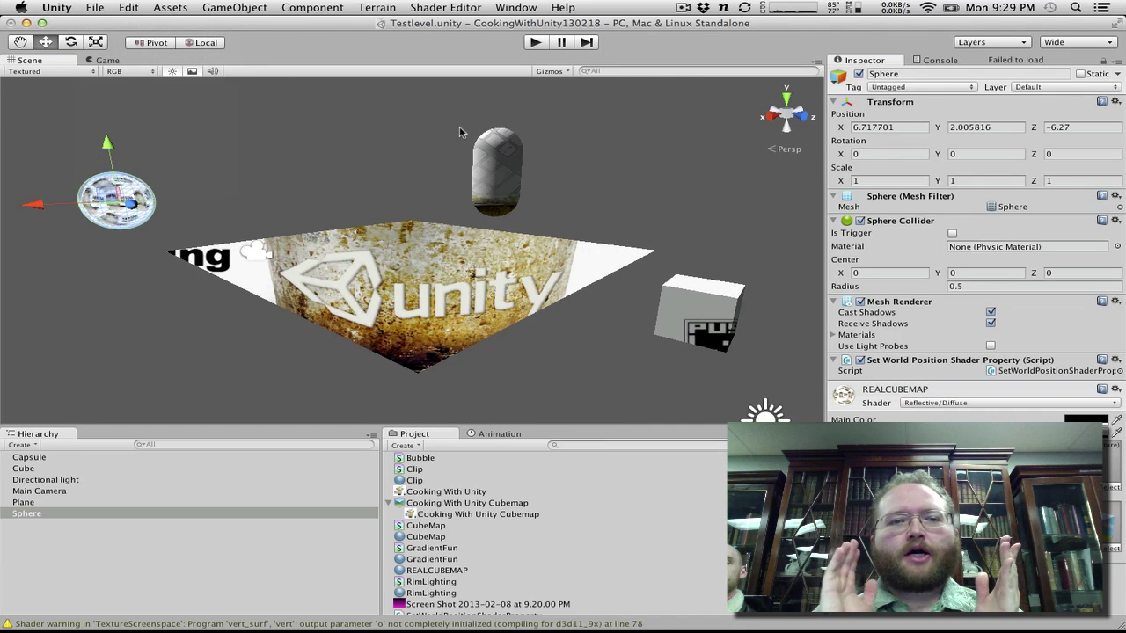